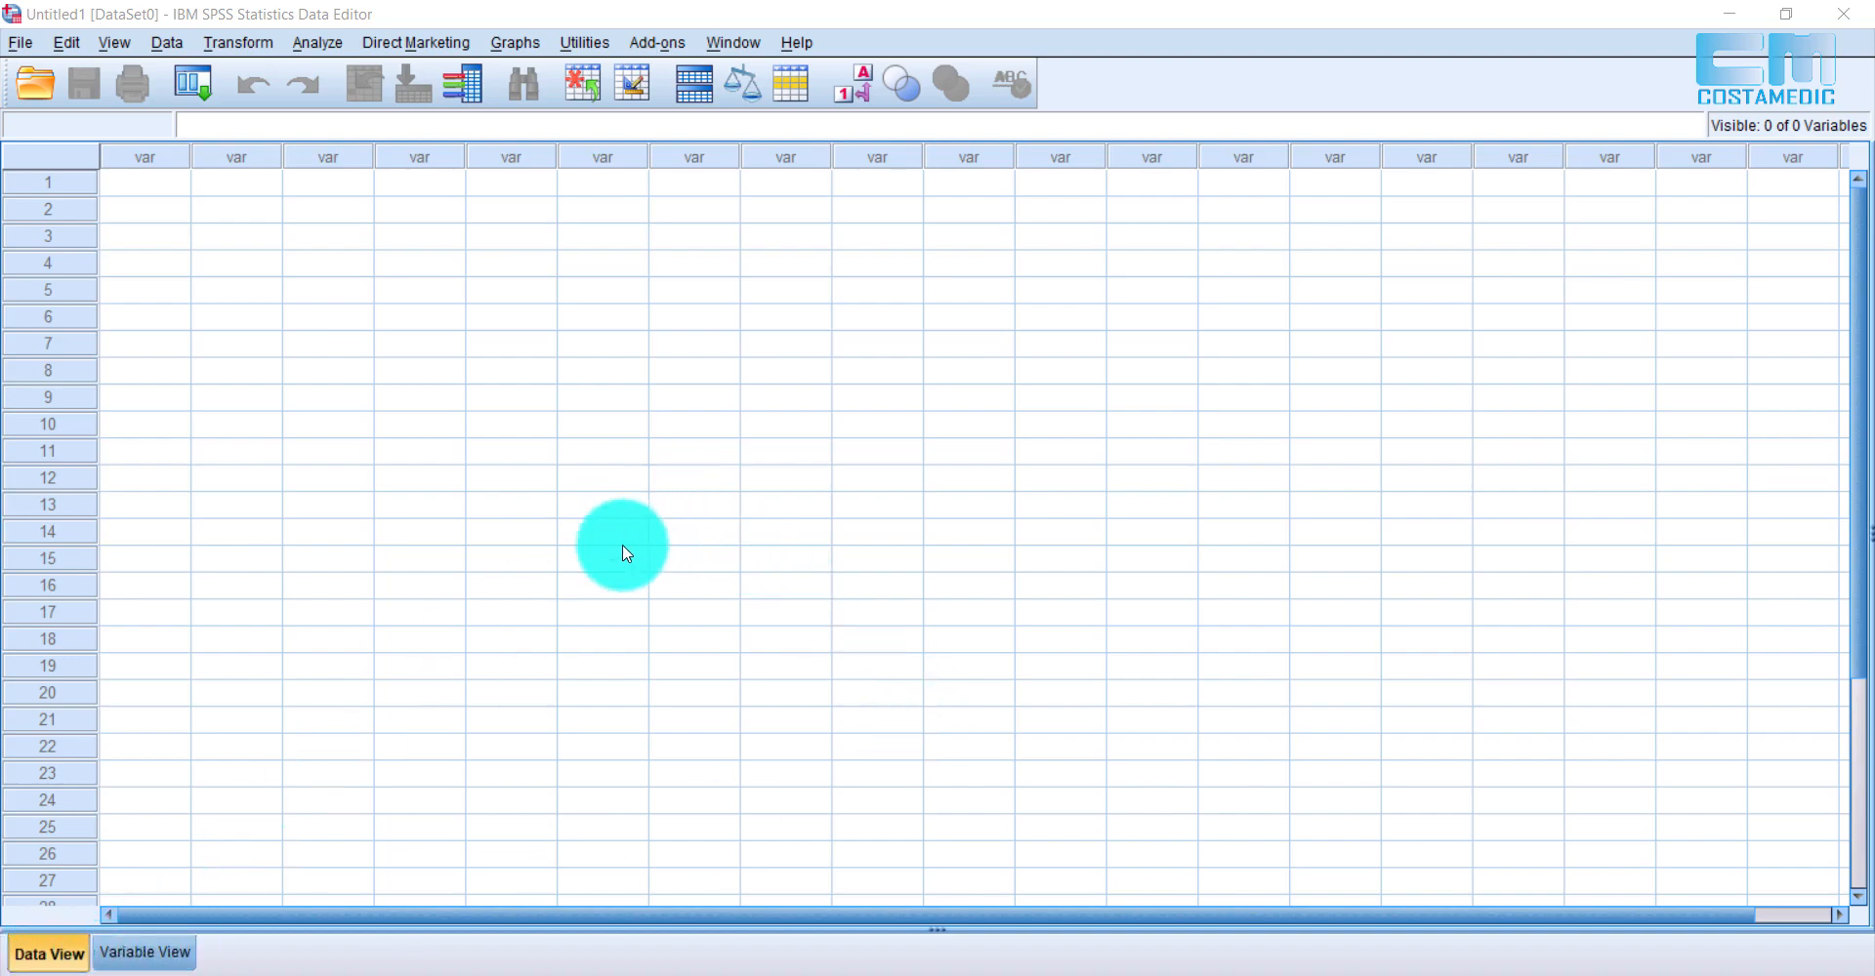
left_click(168, 955)
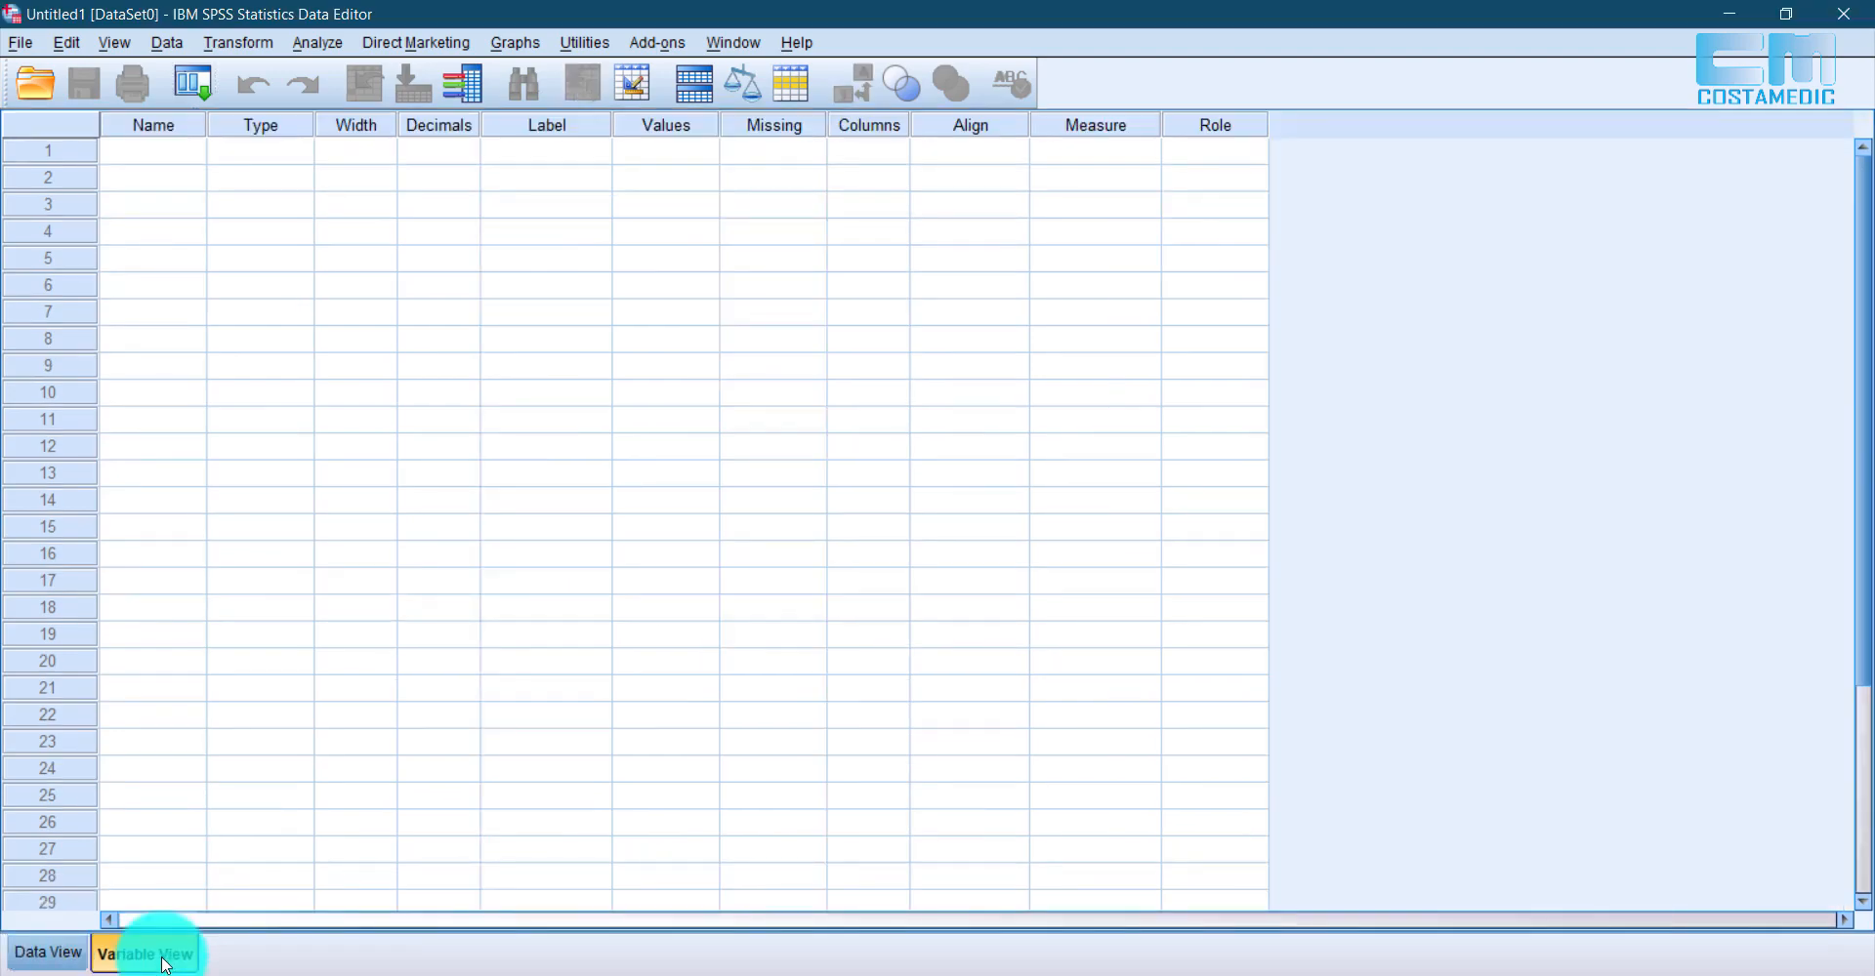
left_click(80, 956)
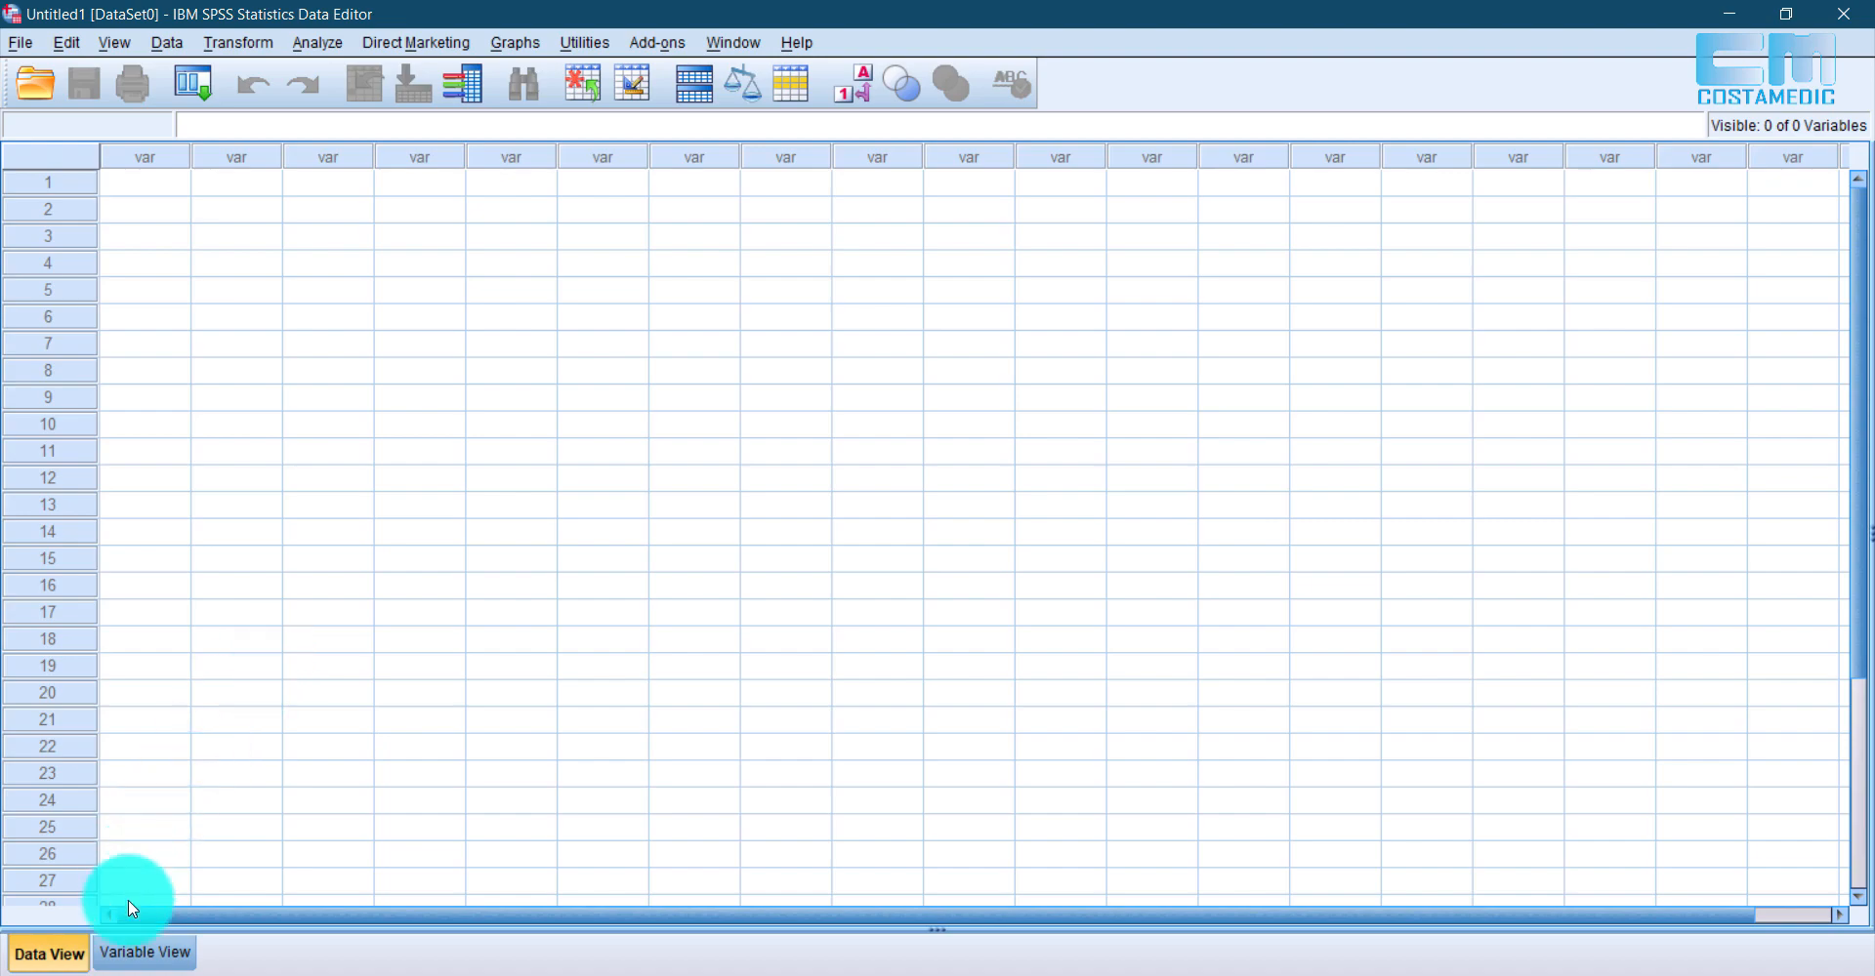
left_click(137, 952)
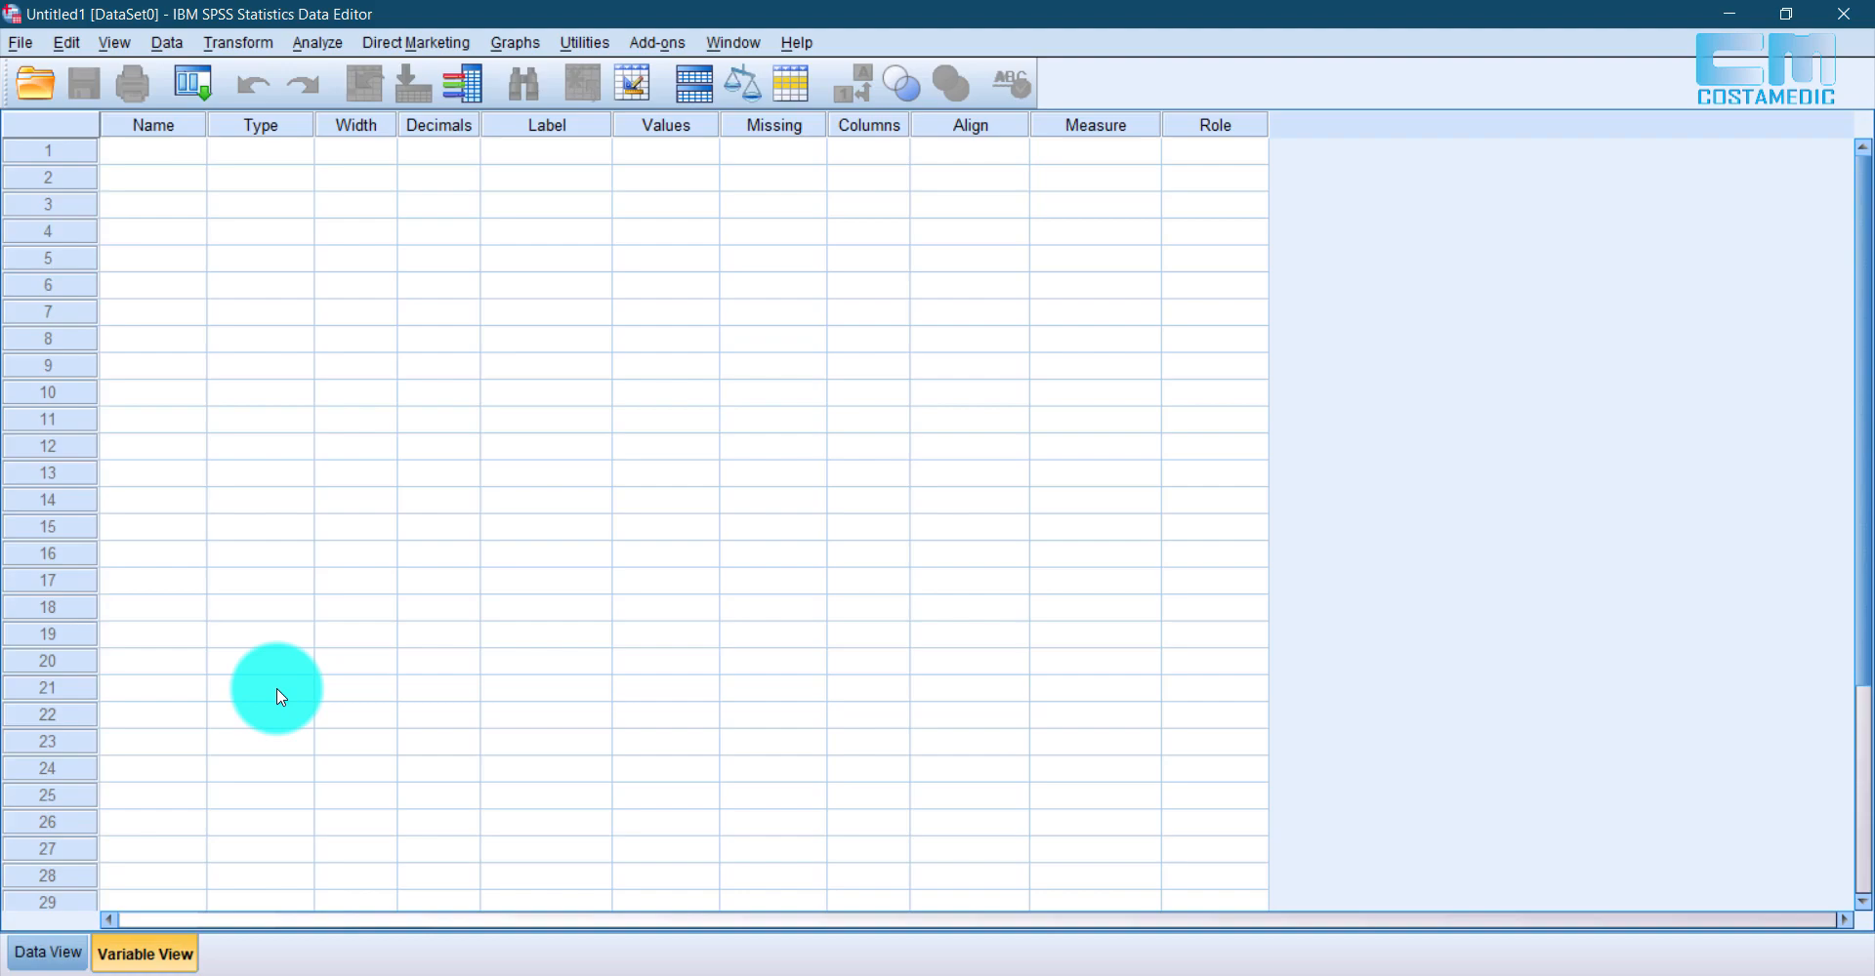
left_click(60, 945)
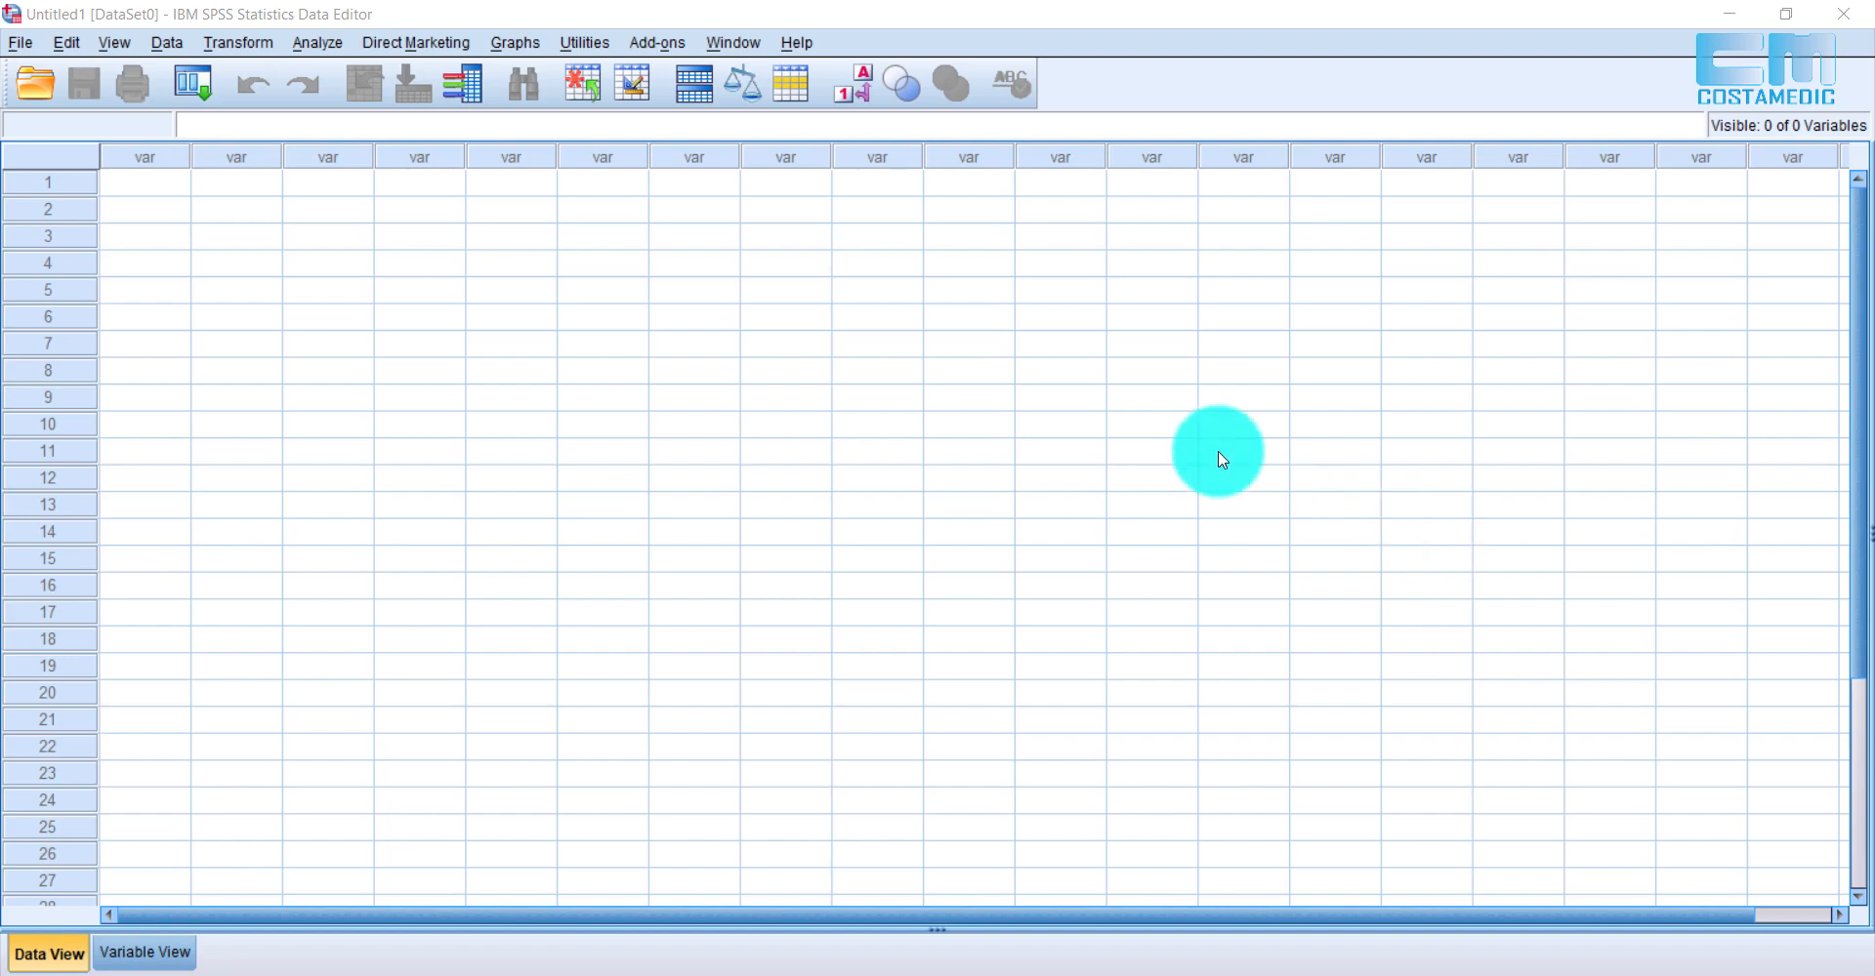
Step: Enter the gender codes M, F, F and M in rows 1 to 4 of the first data column
left_click(154, 192)
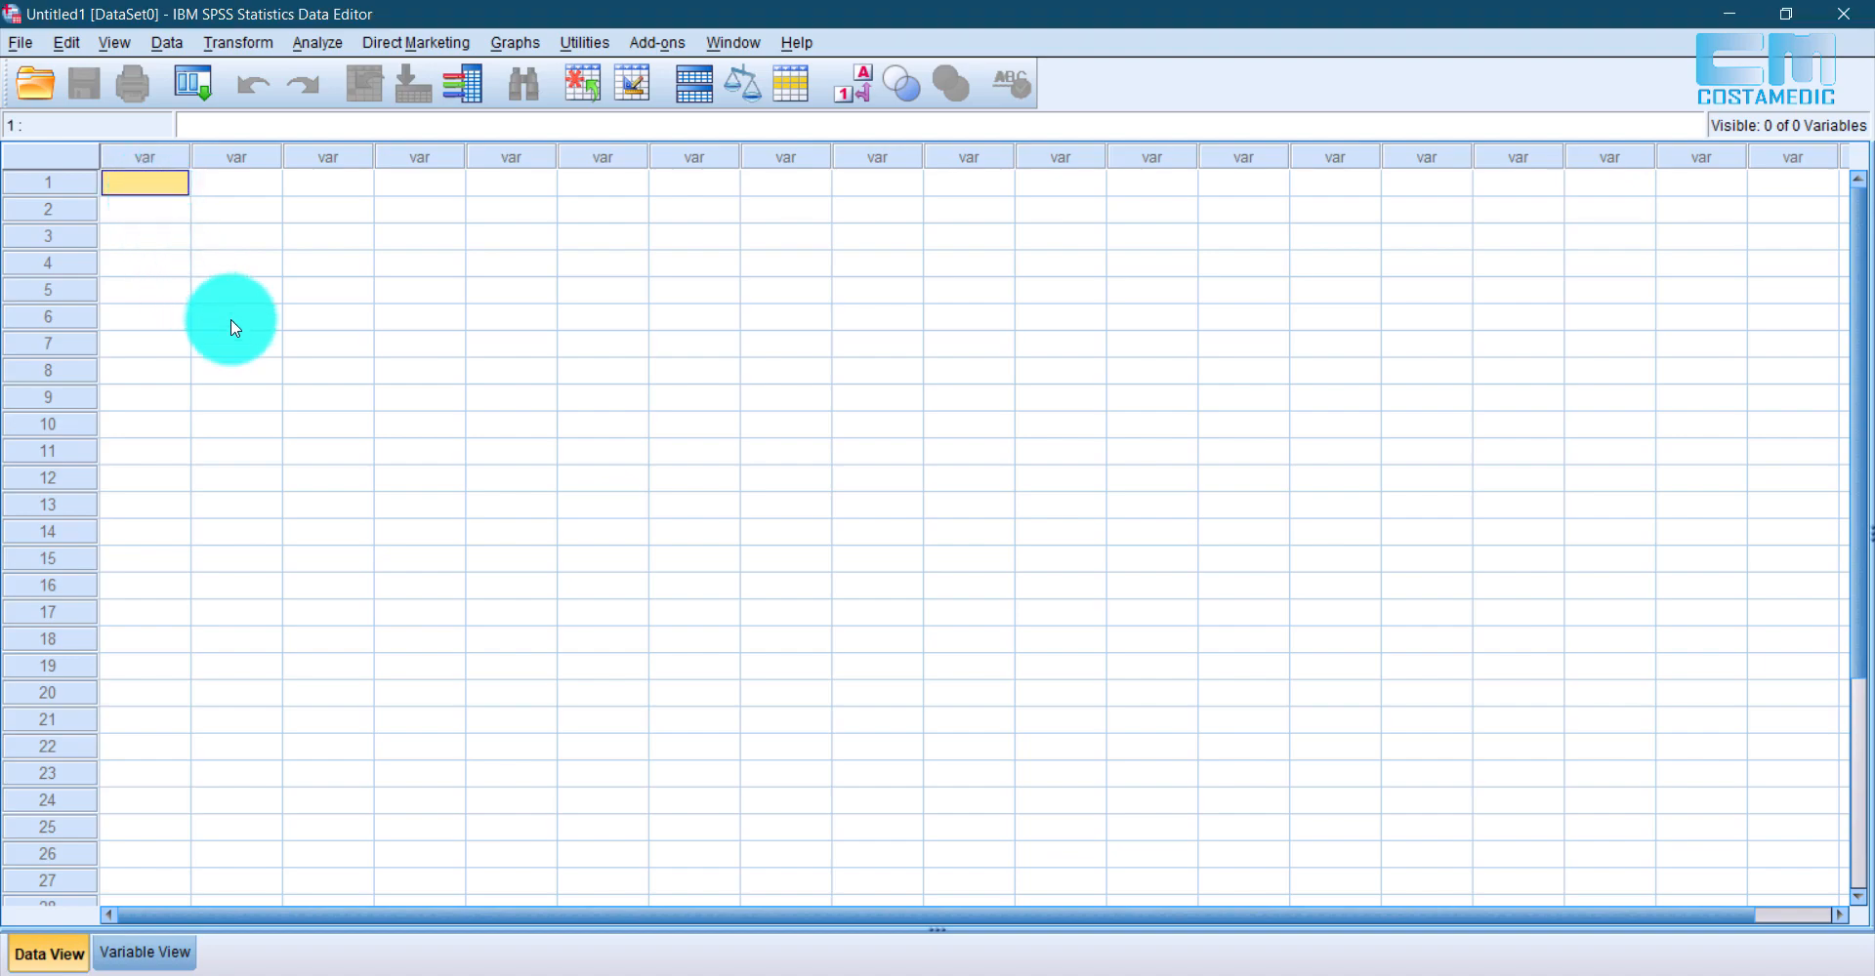
type("M")
key("Return")
type("F")
key("Return")
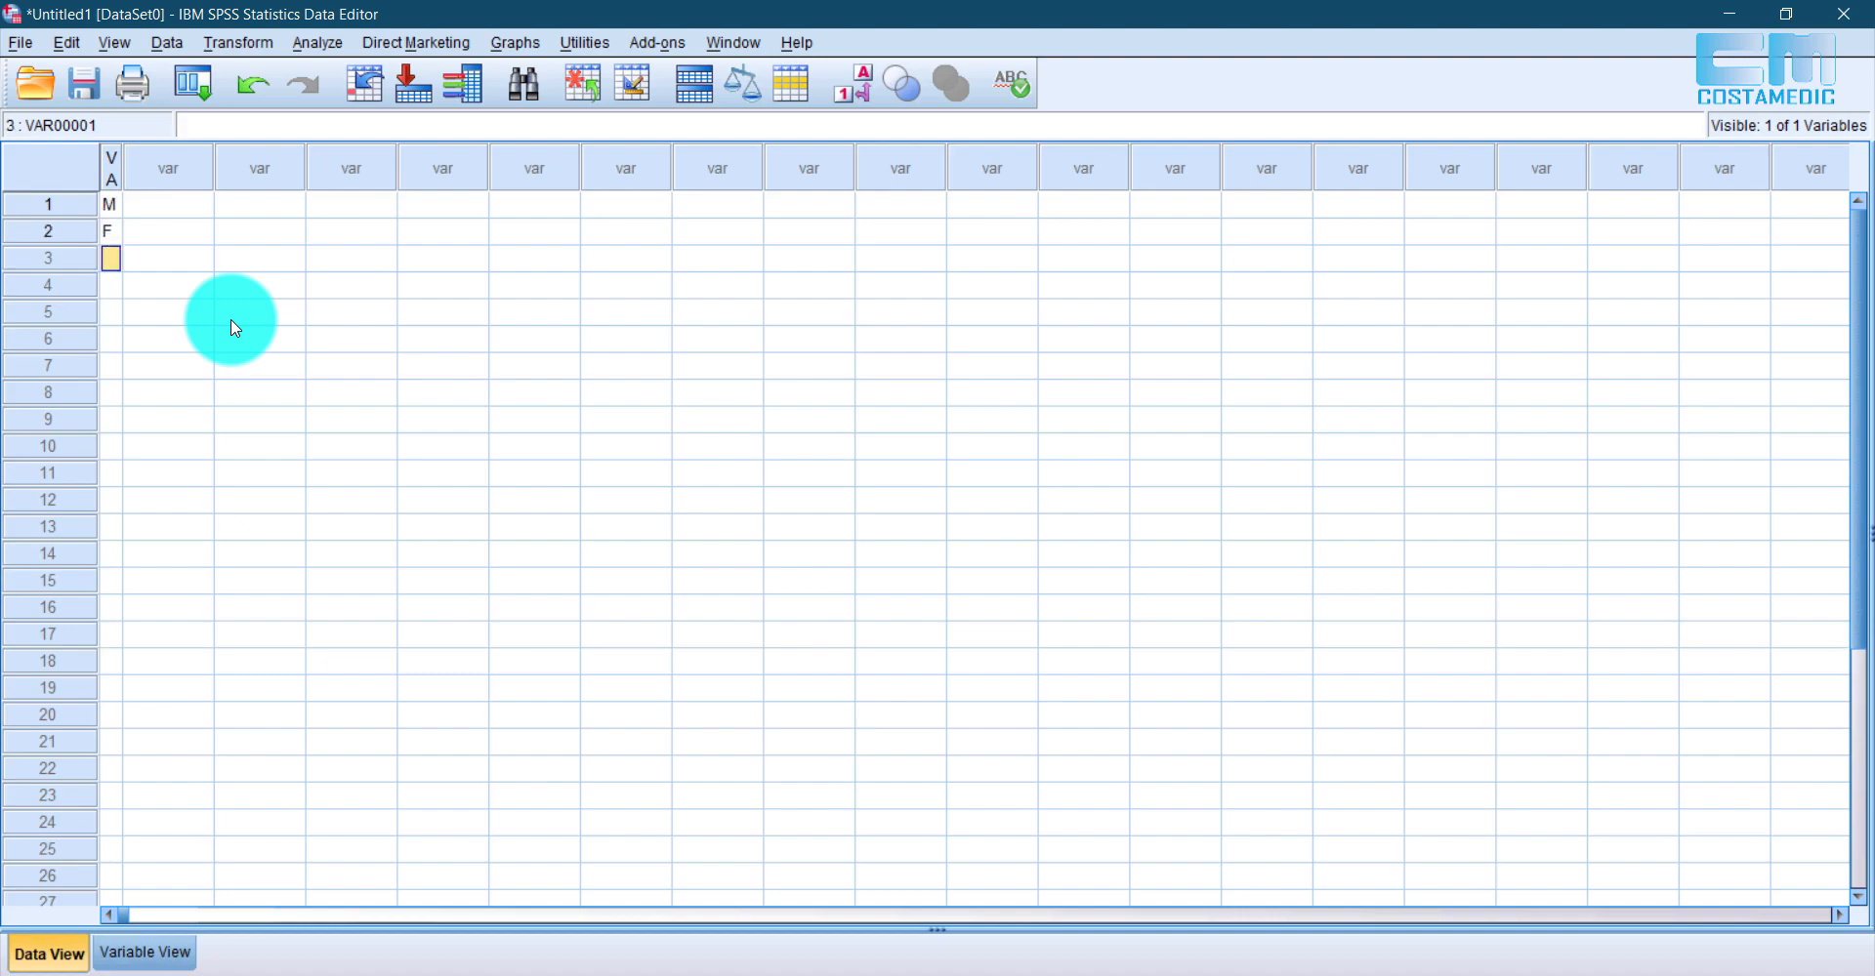
type("F")
key("Return")
type("M")
key("Tab")
Step: Enter 55, 54, 44 and 30 in rows 1 to 4 of the second column, and widen the first column to show its full header
left_click(172, 205)
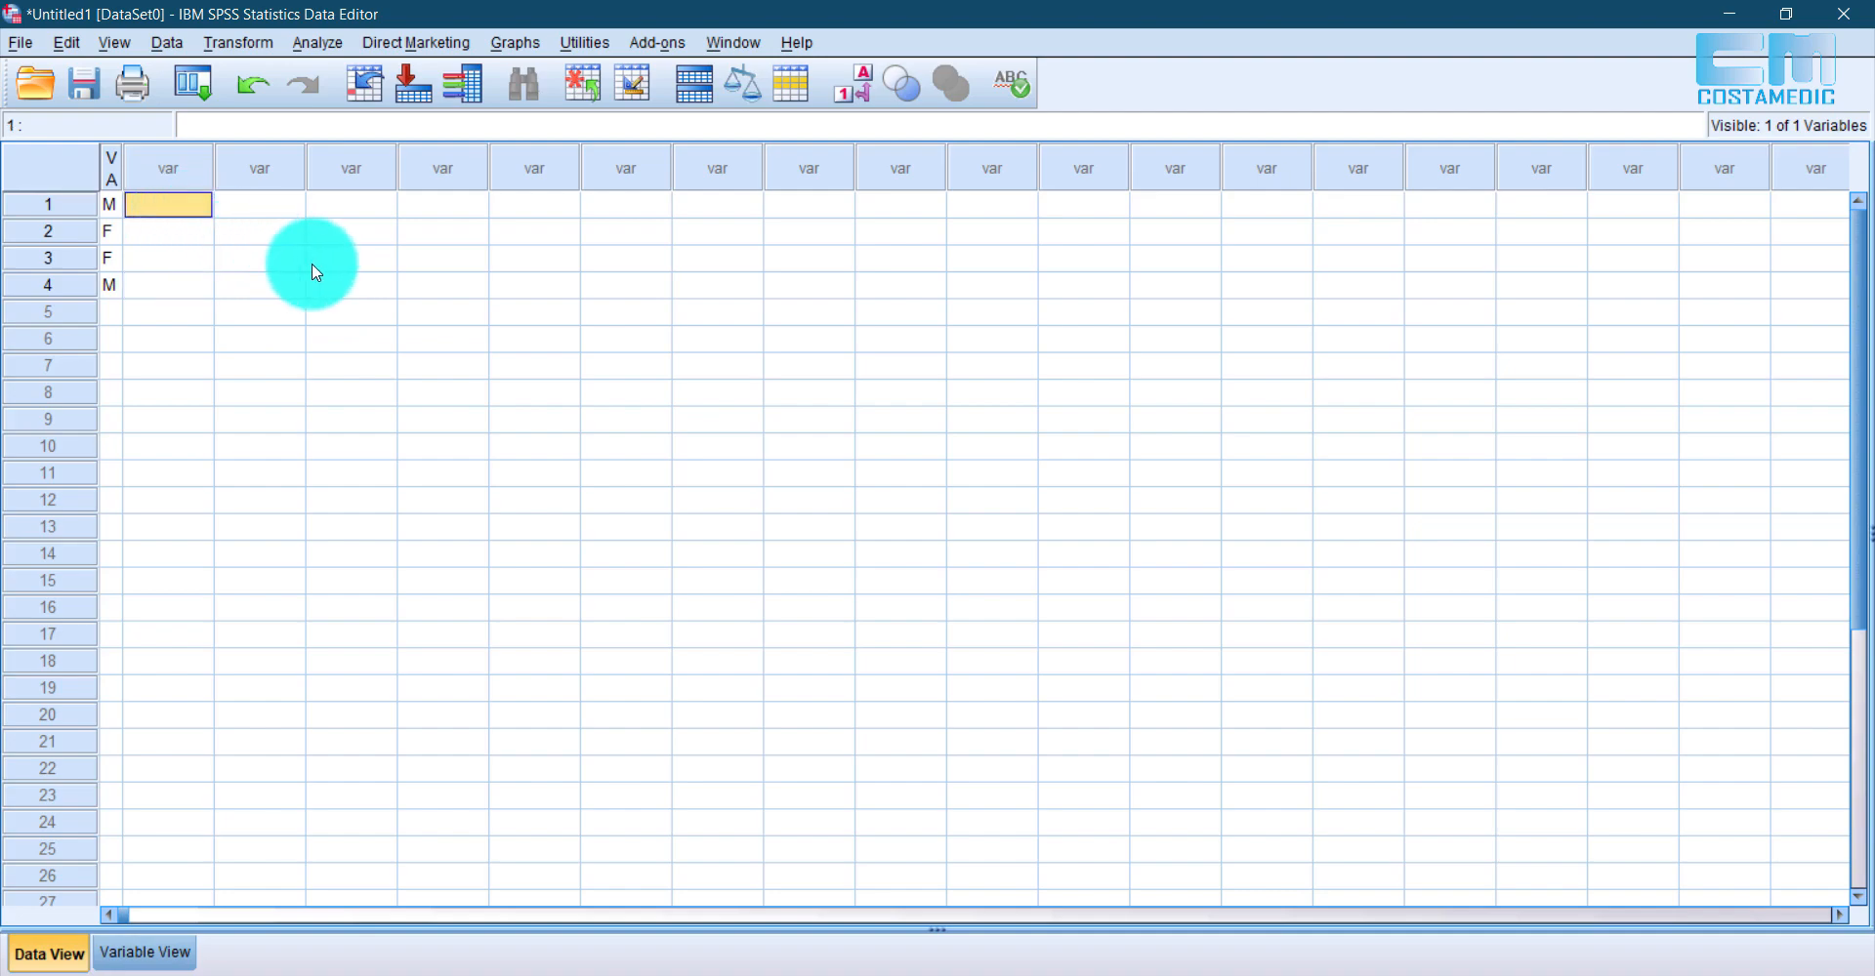
type("55")
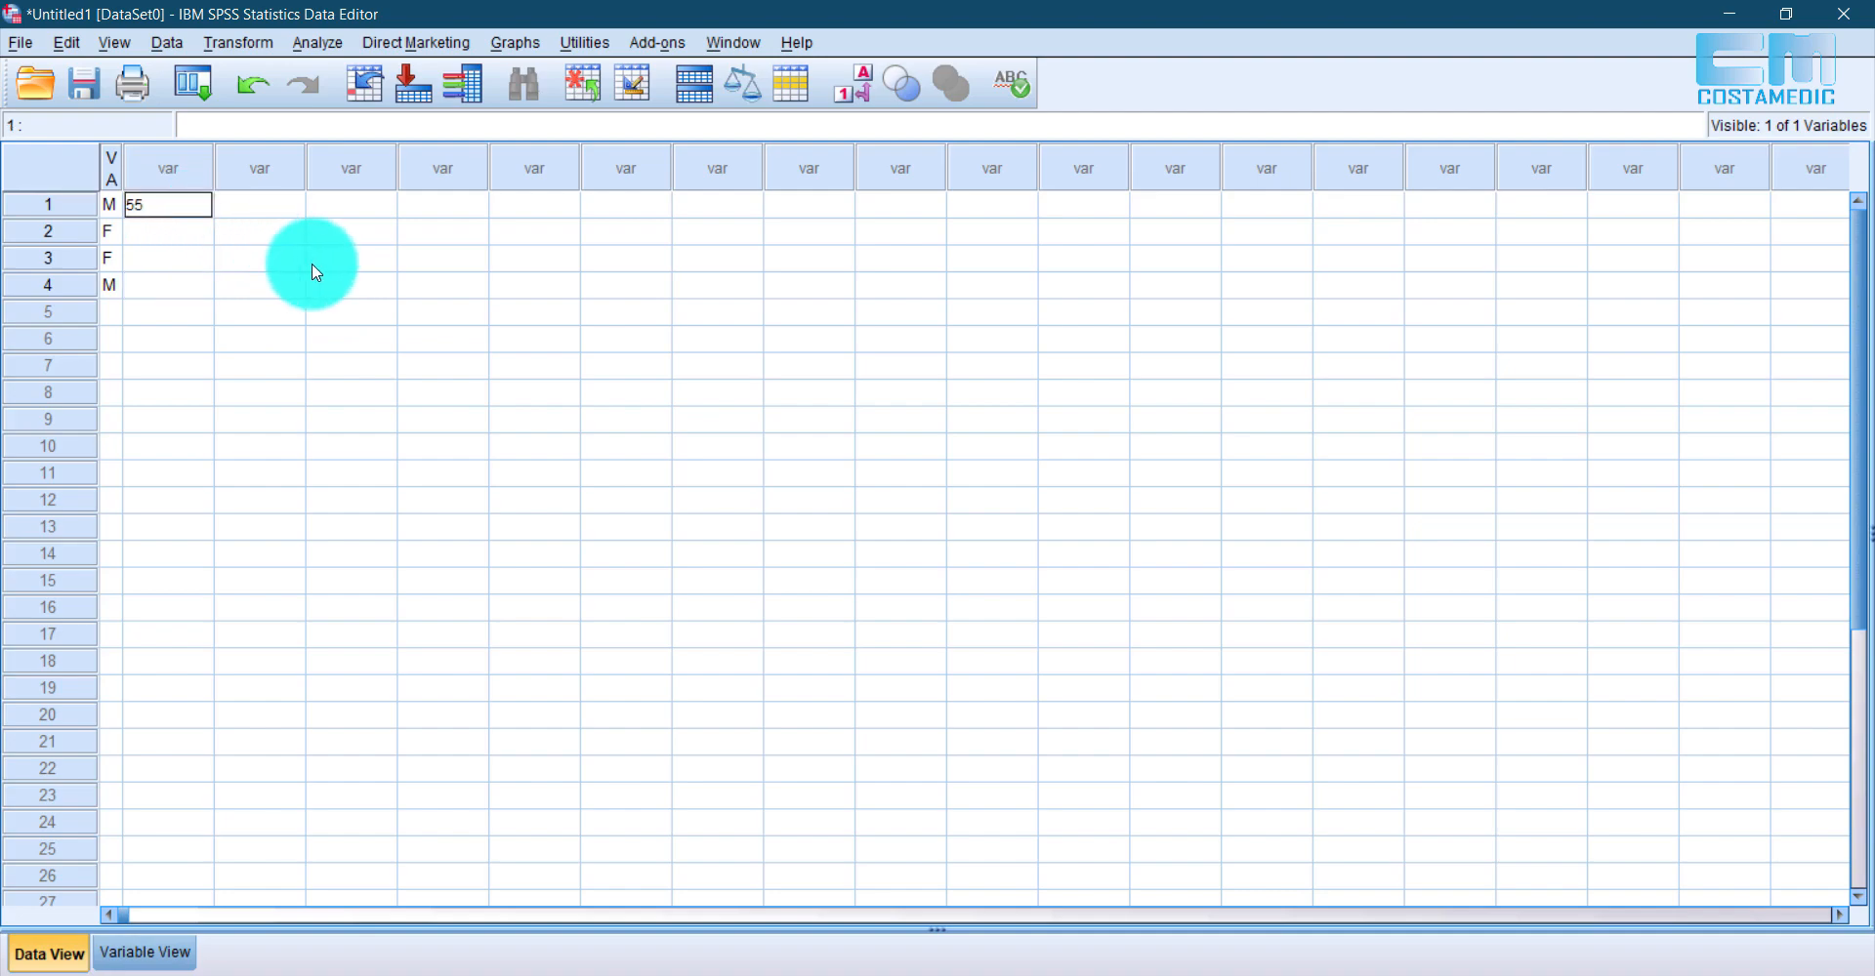
key("Return")
type("54")
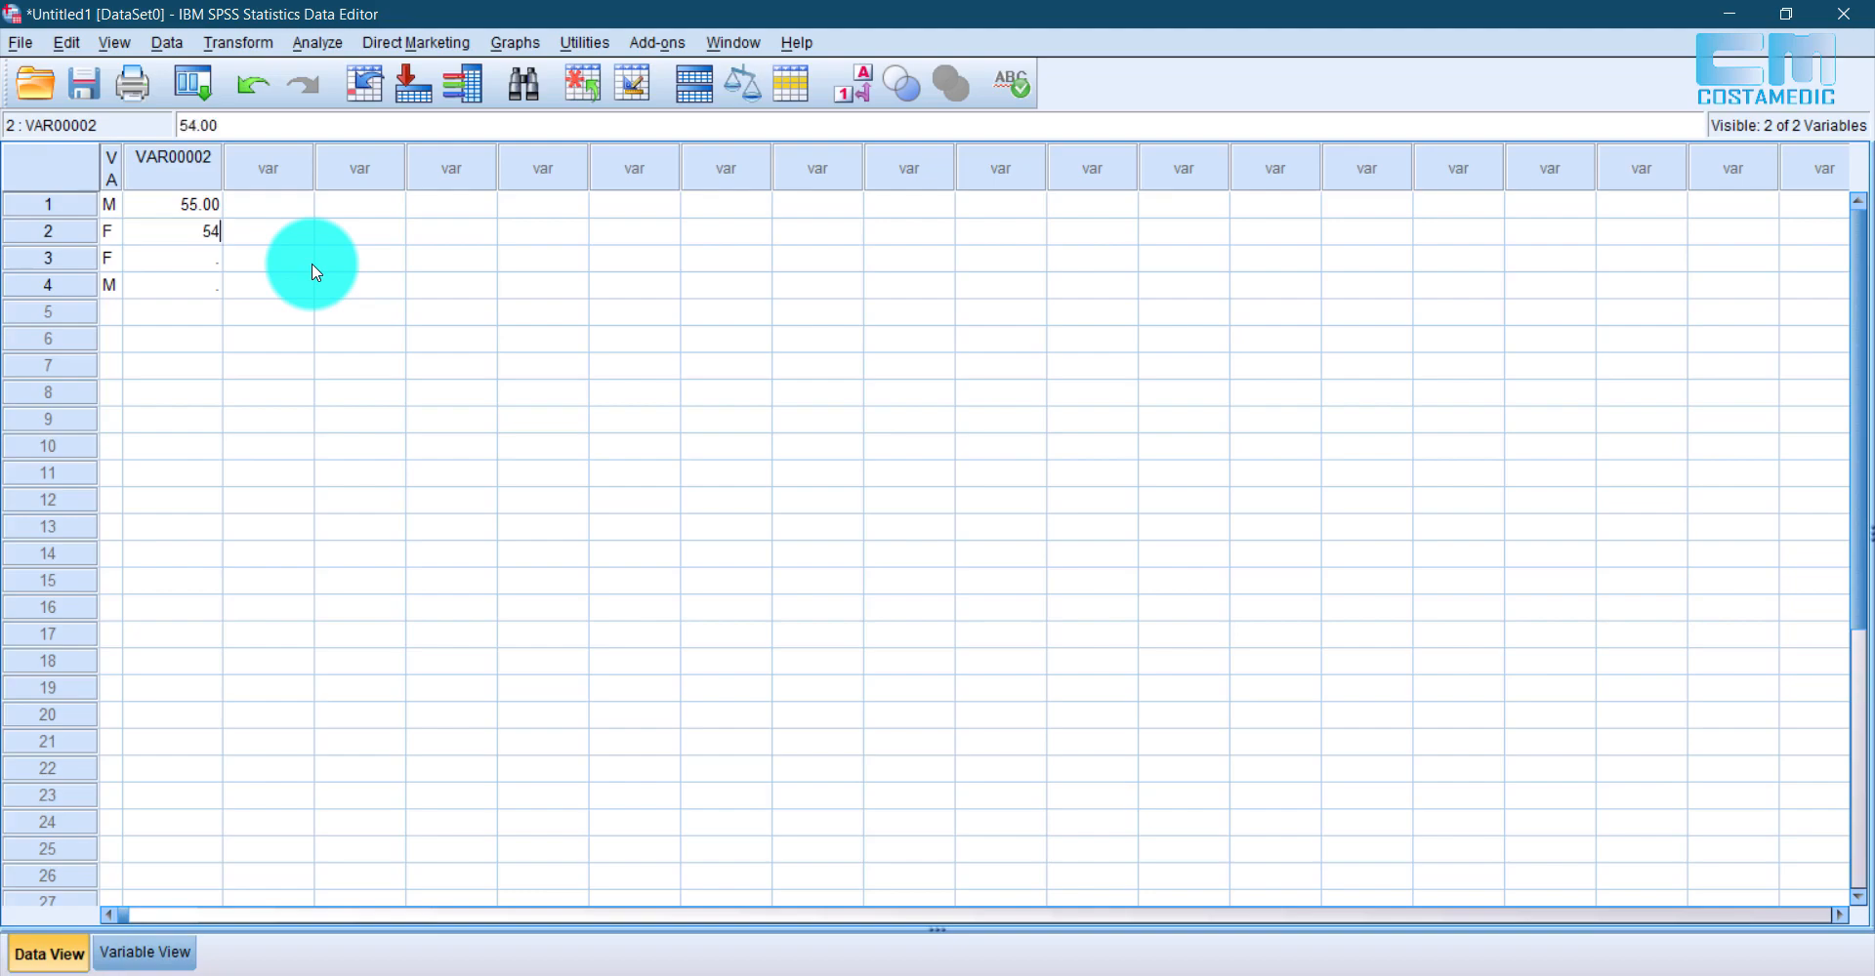
key("Return")
type("44")
key("Return")
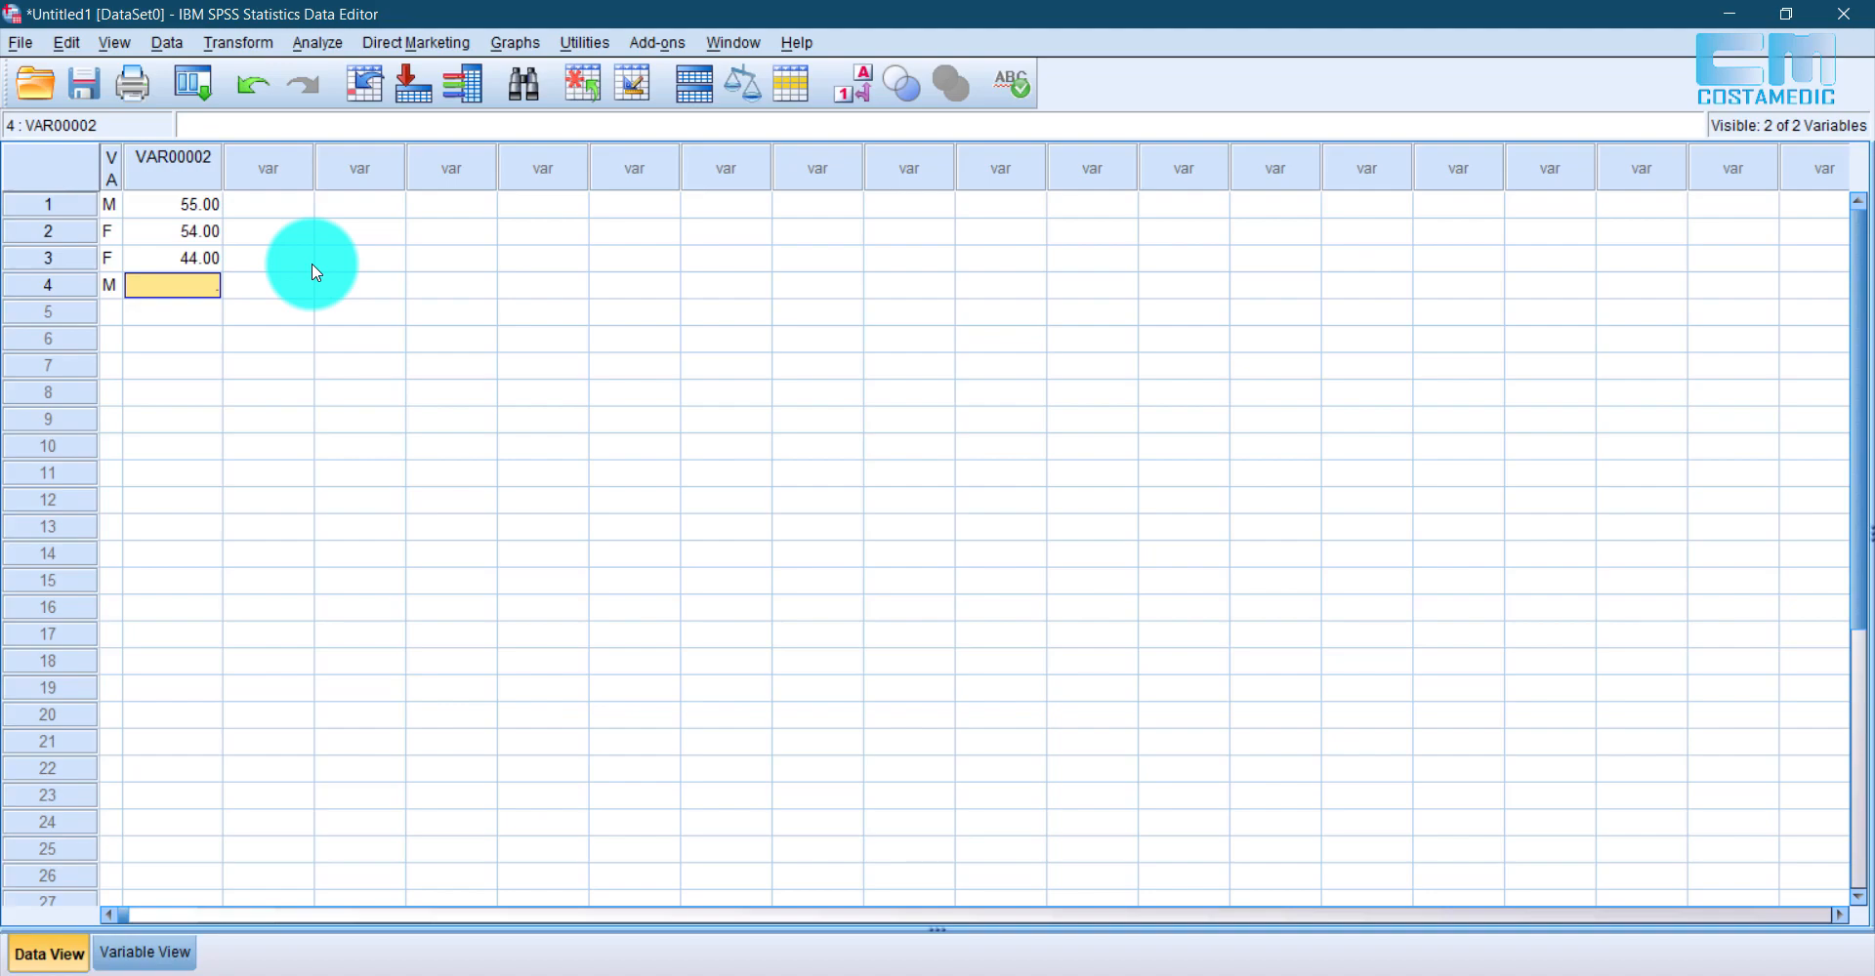
type("30")
key("Return")
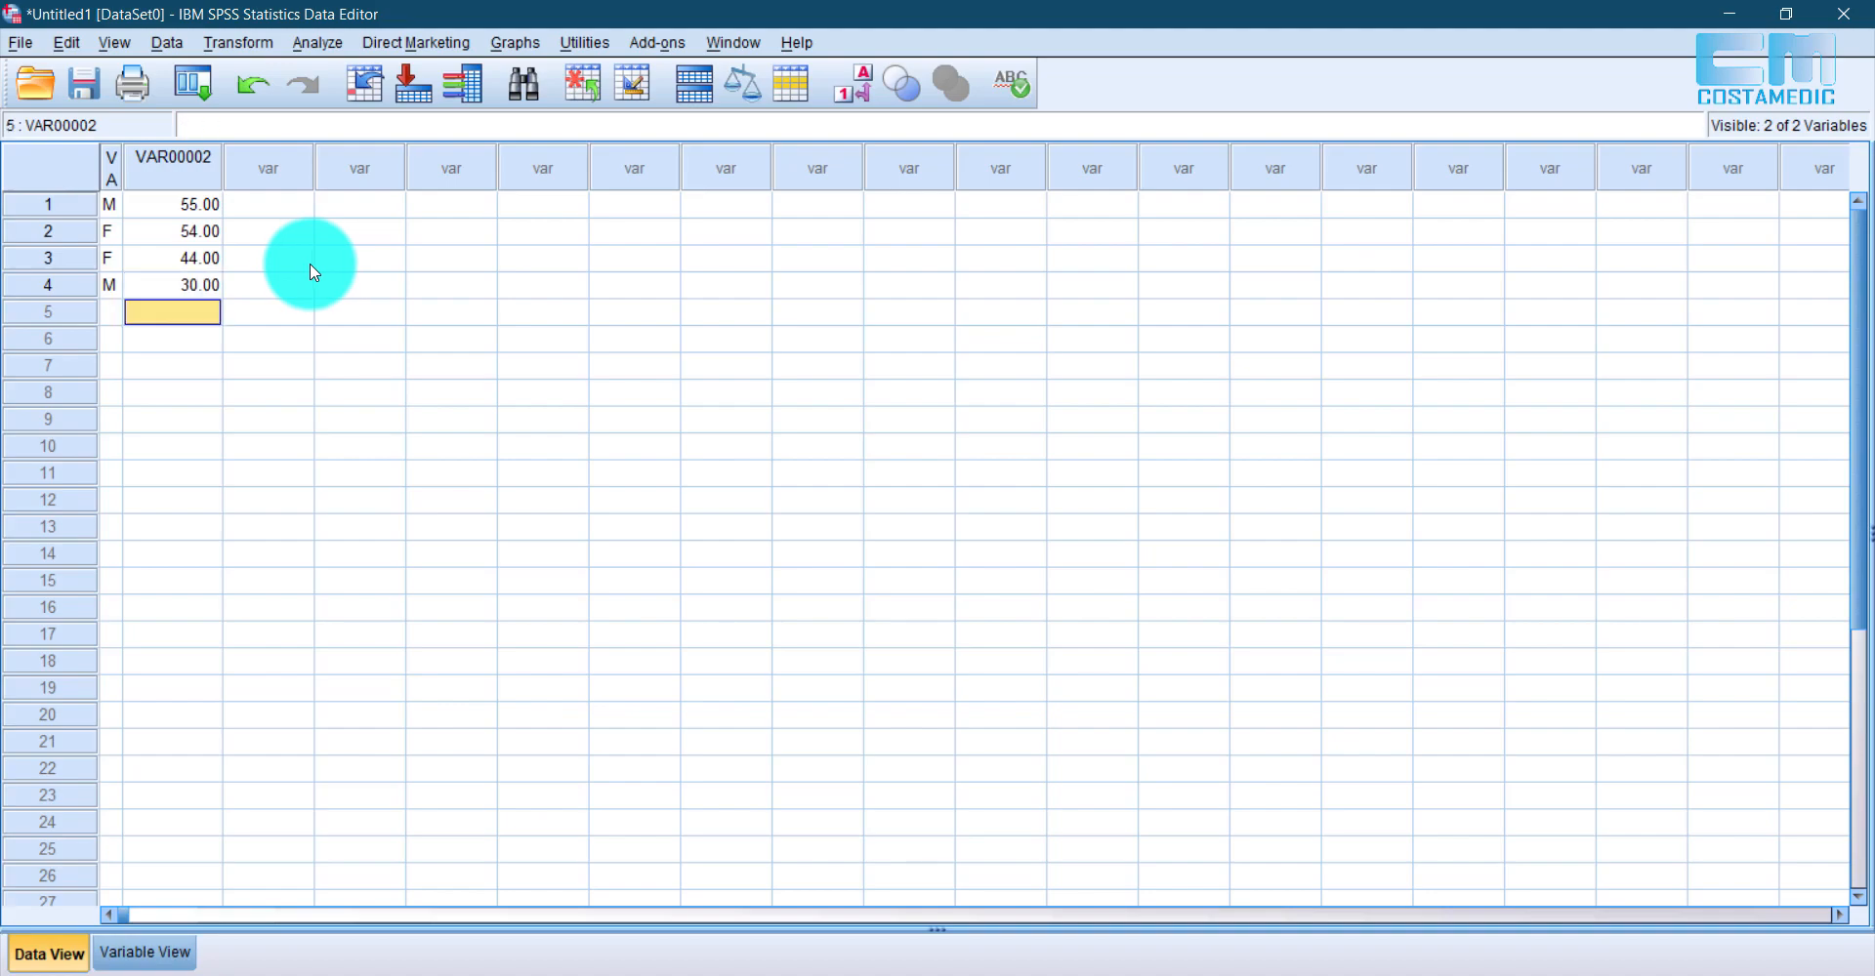
left_click_drag(122, 176, 231, 168)
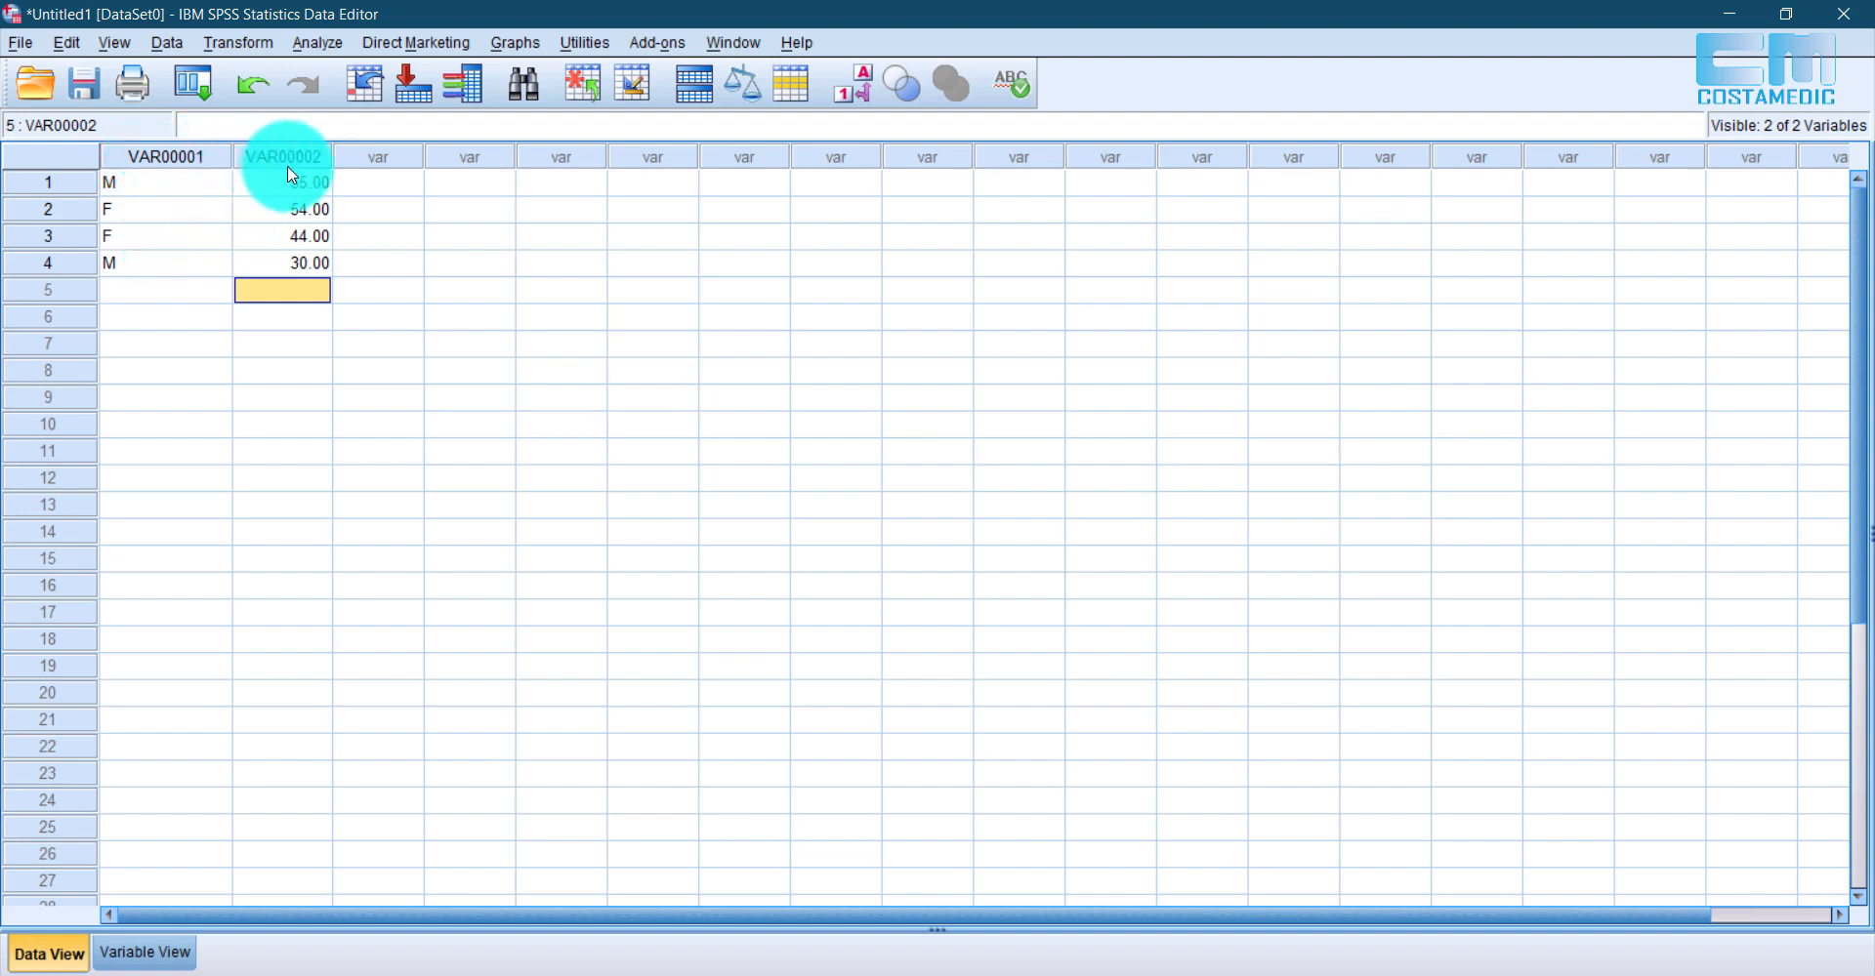
Step: Compare the entries in both data columns with the types listed for them in the variable definitions
left_click(152, 952)
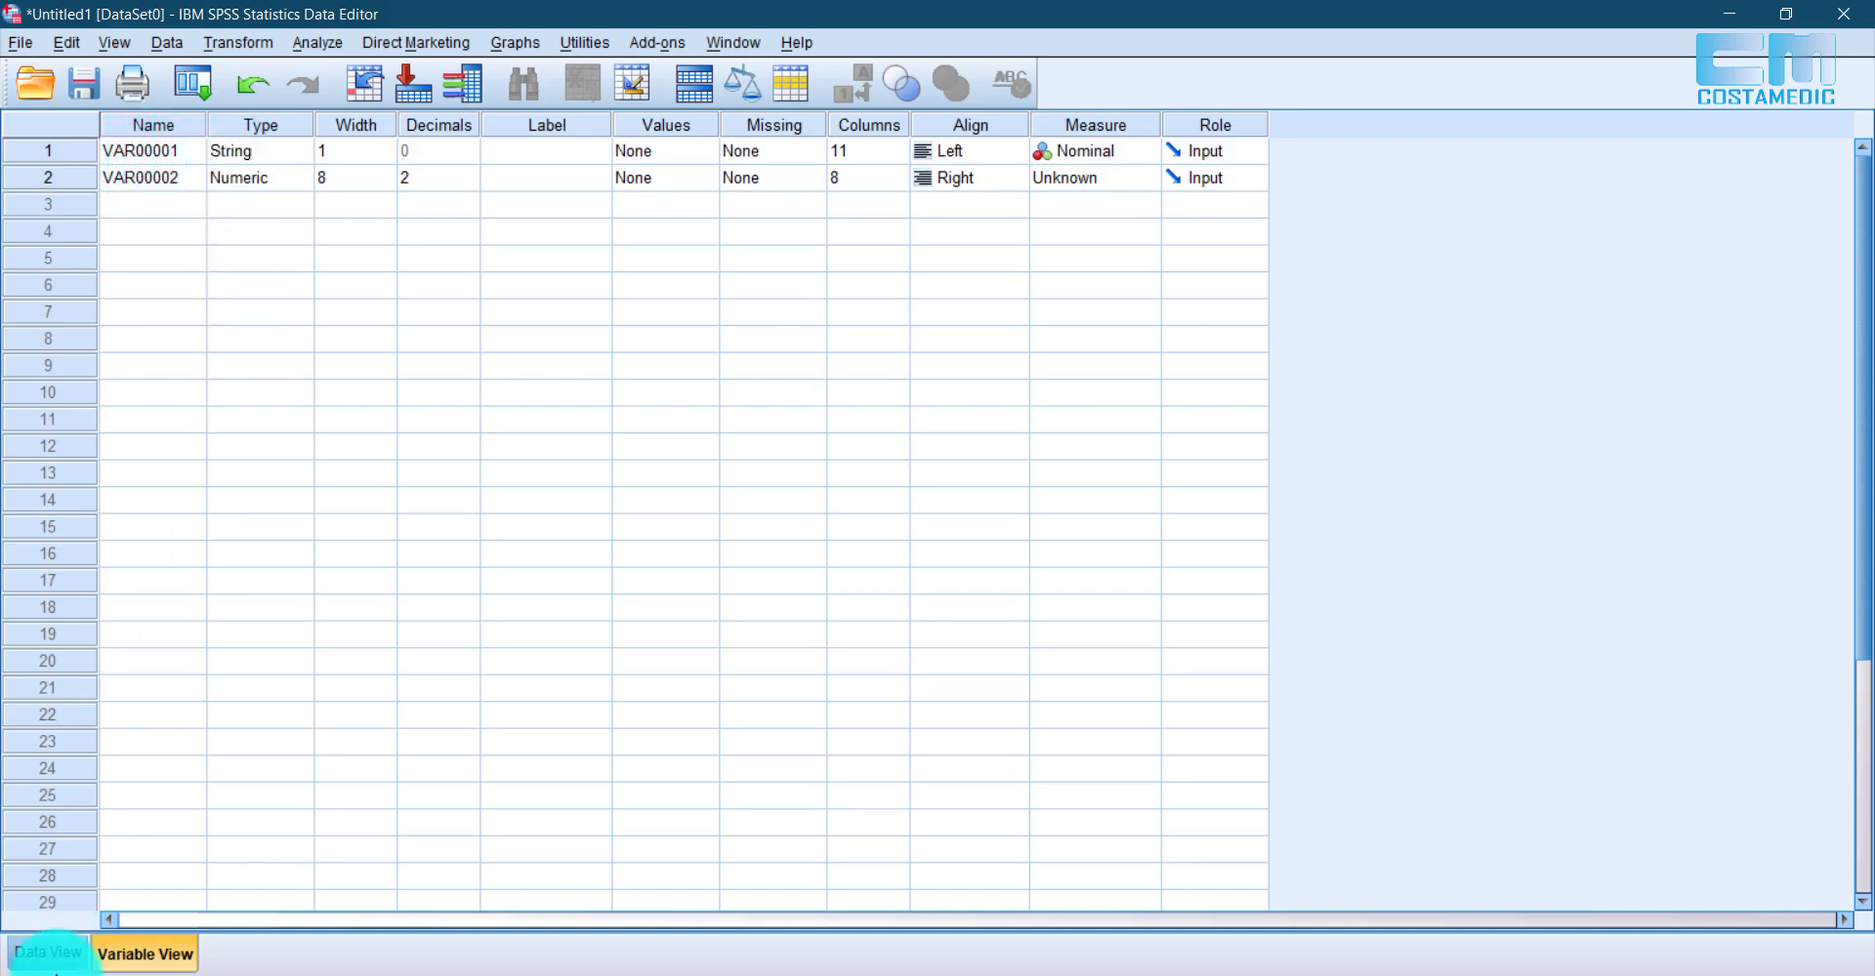
left_click(48, 952)
left_click_drag(141, 190, 154, 260)
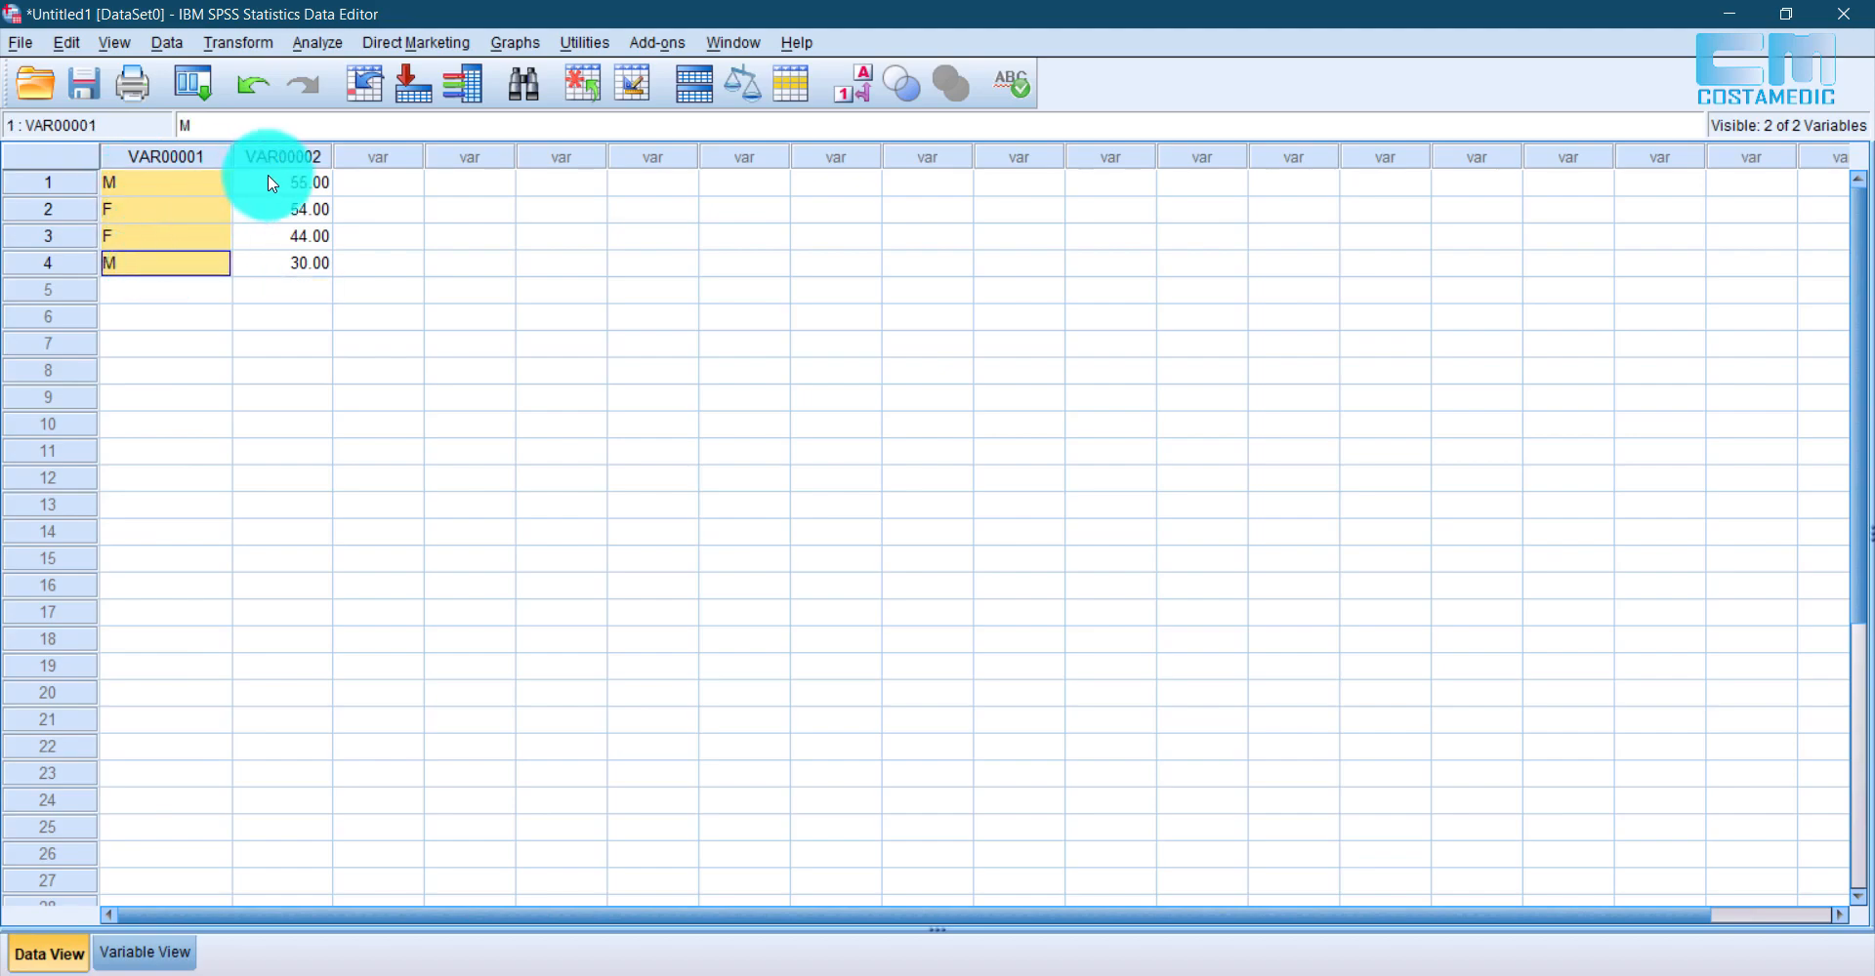
left_click(166, 952)
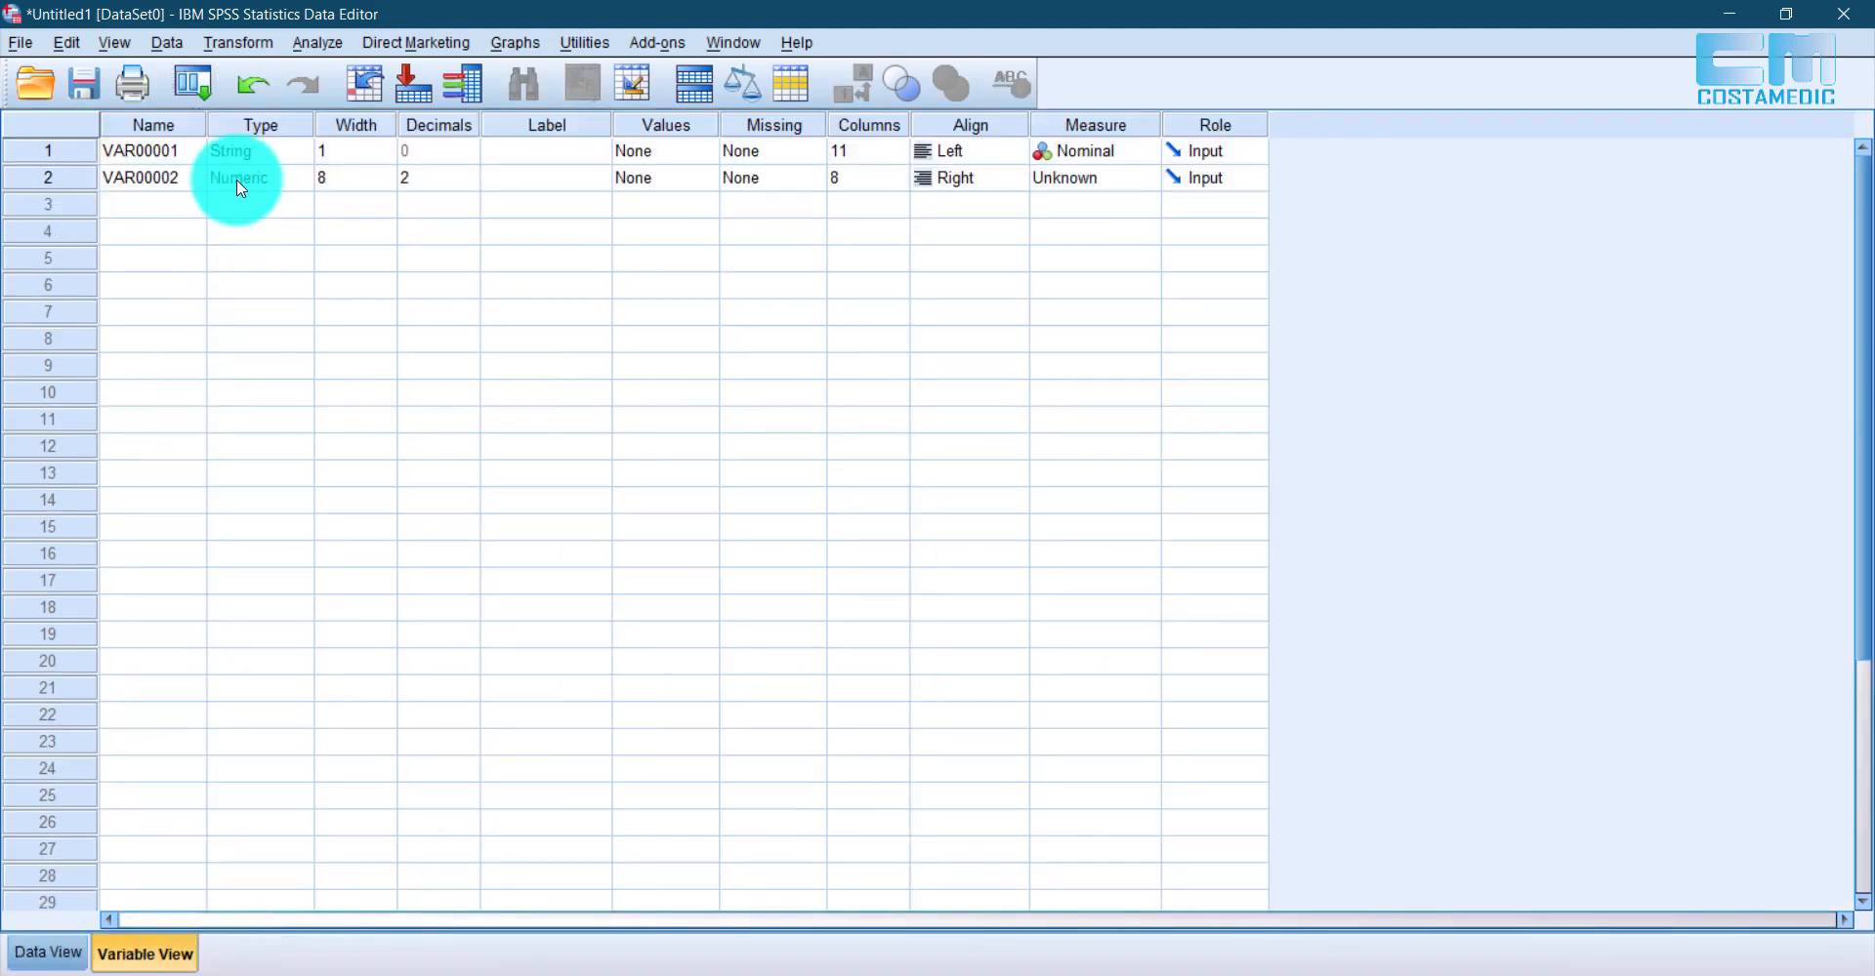
left_click(47, 952)
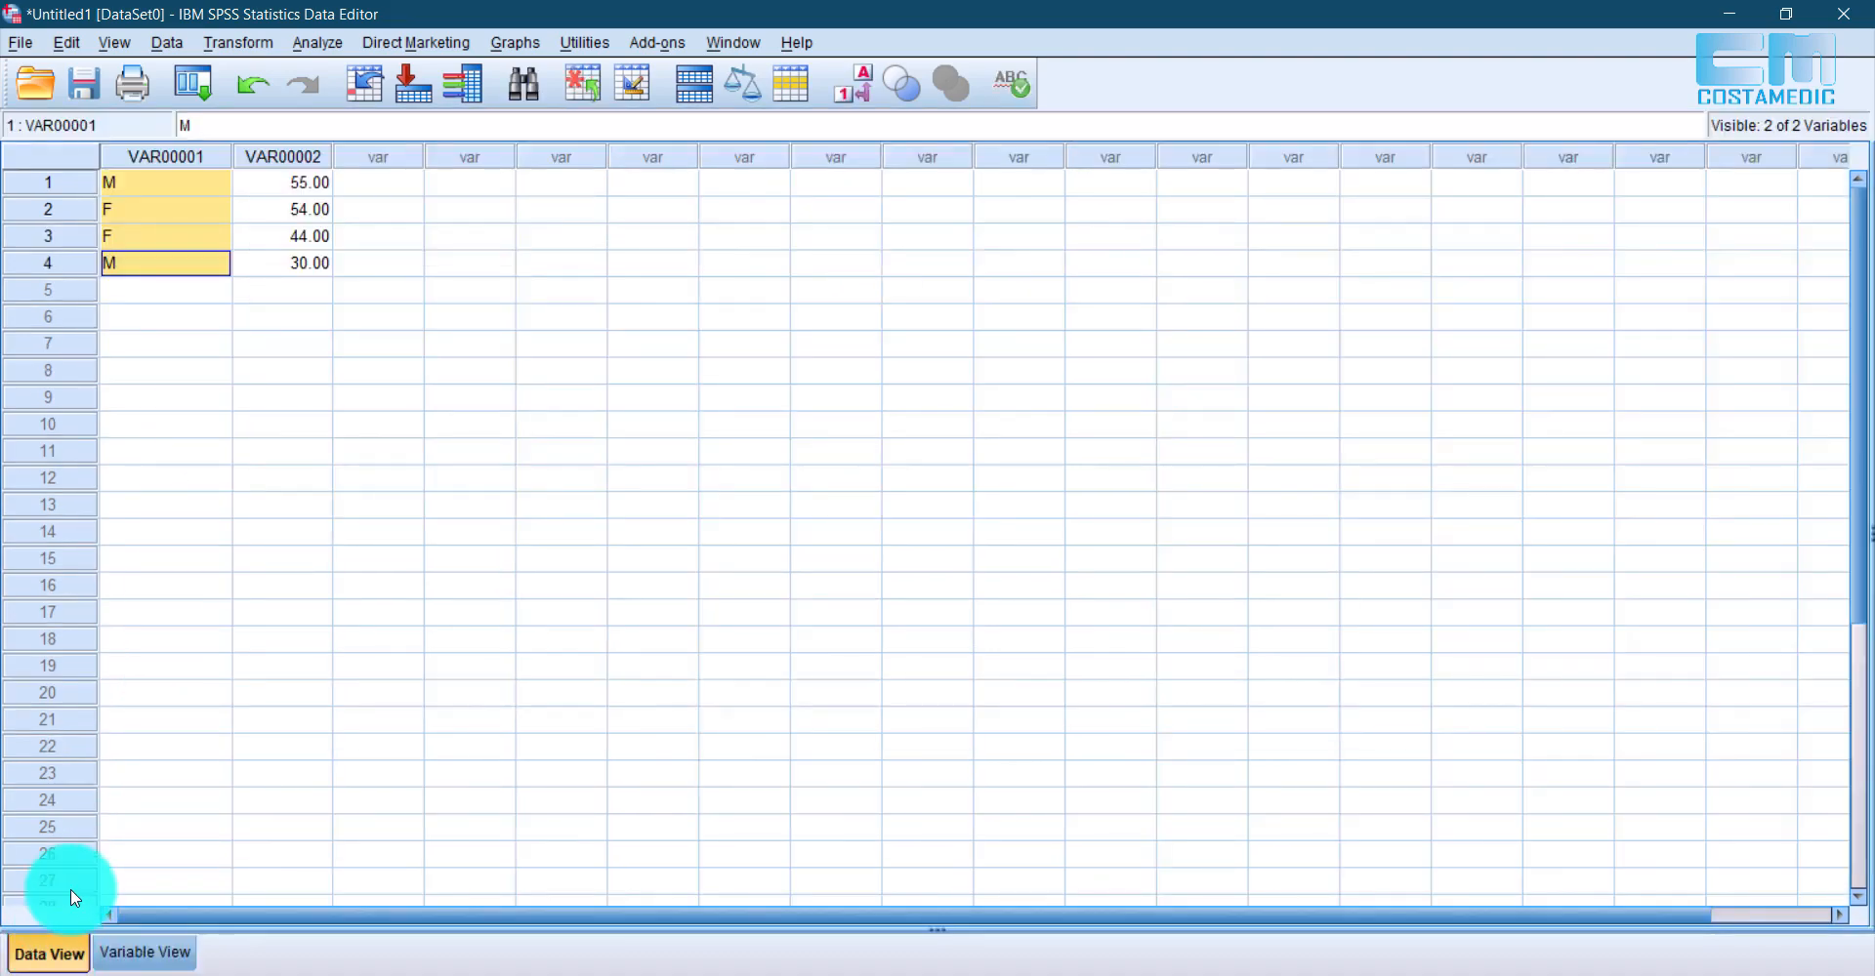
left_click_drag(281, 184, 298, 266)
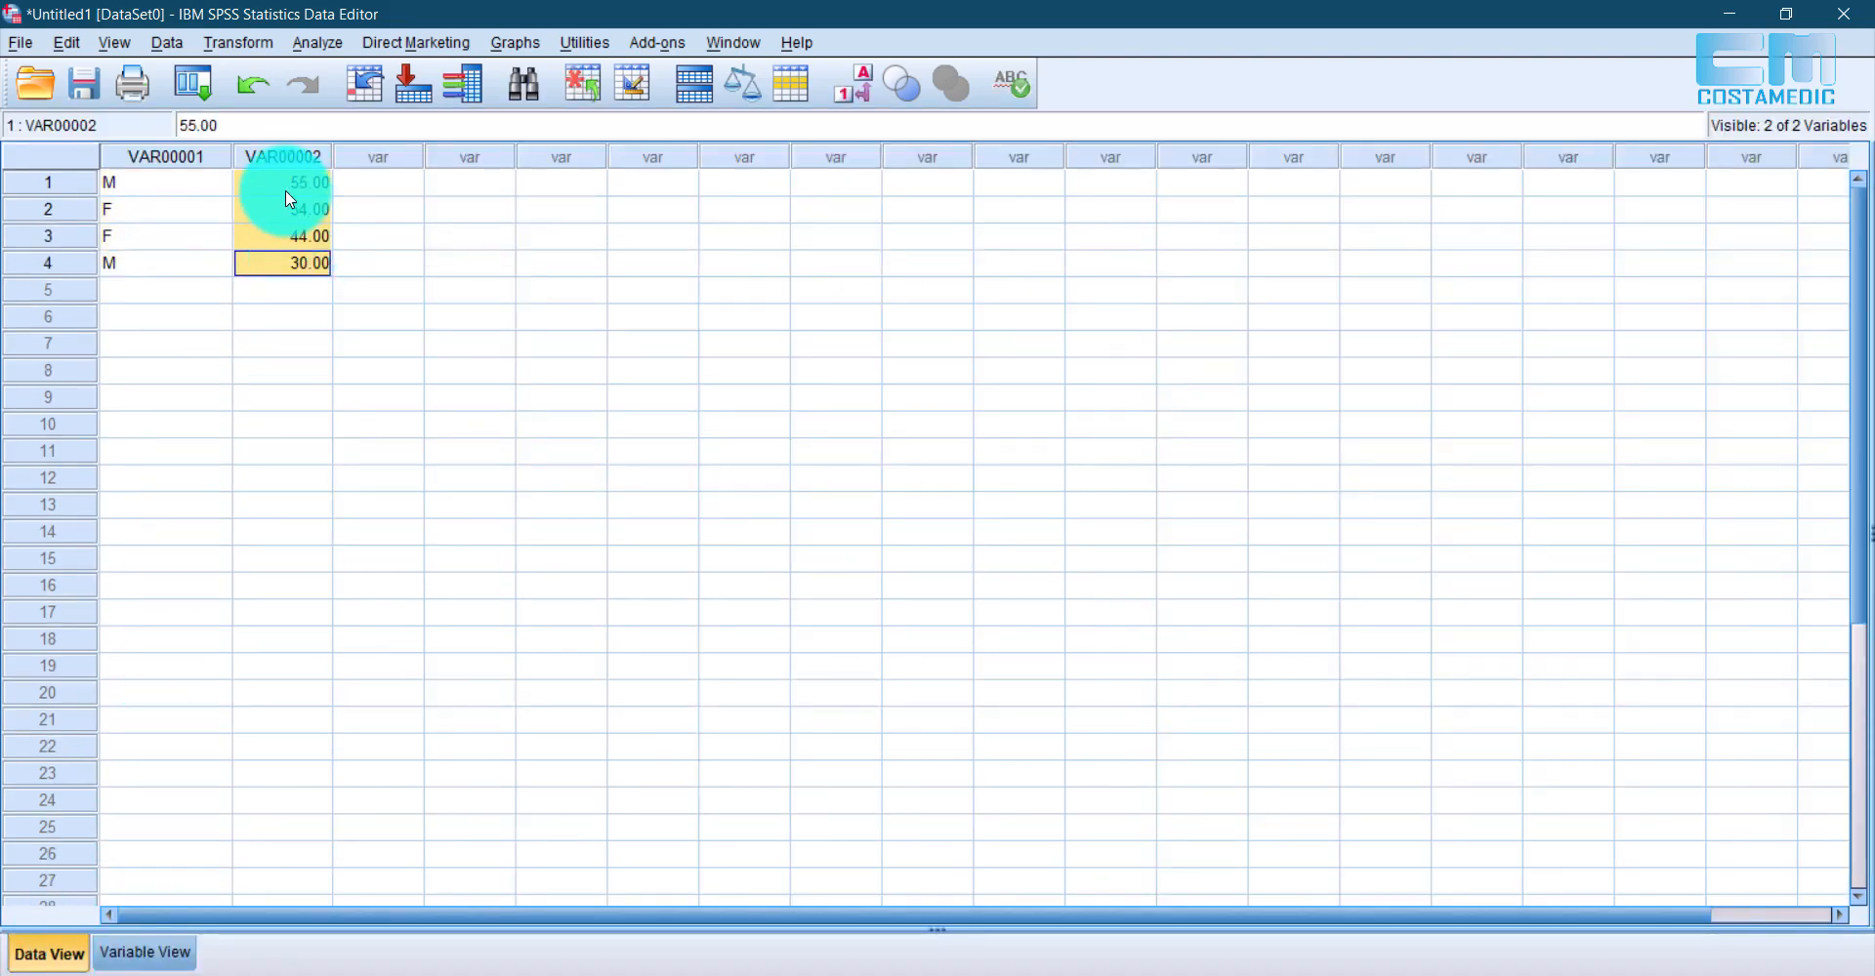
left_click(137, 954)
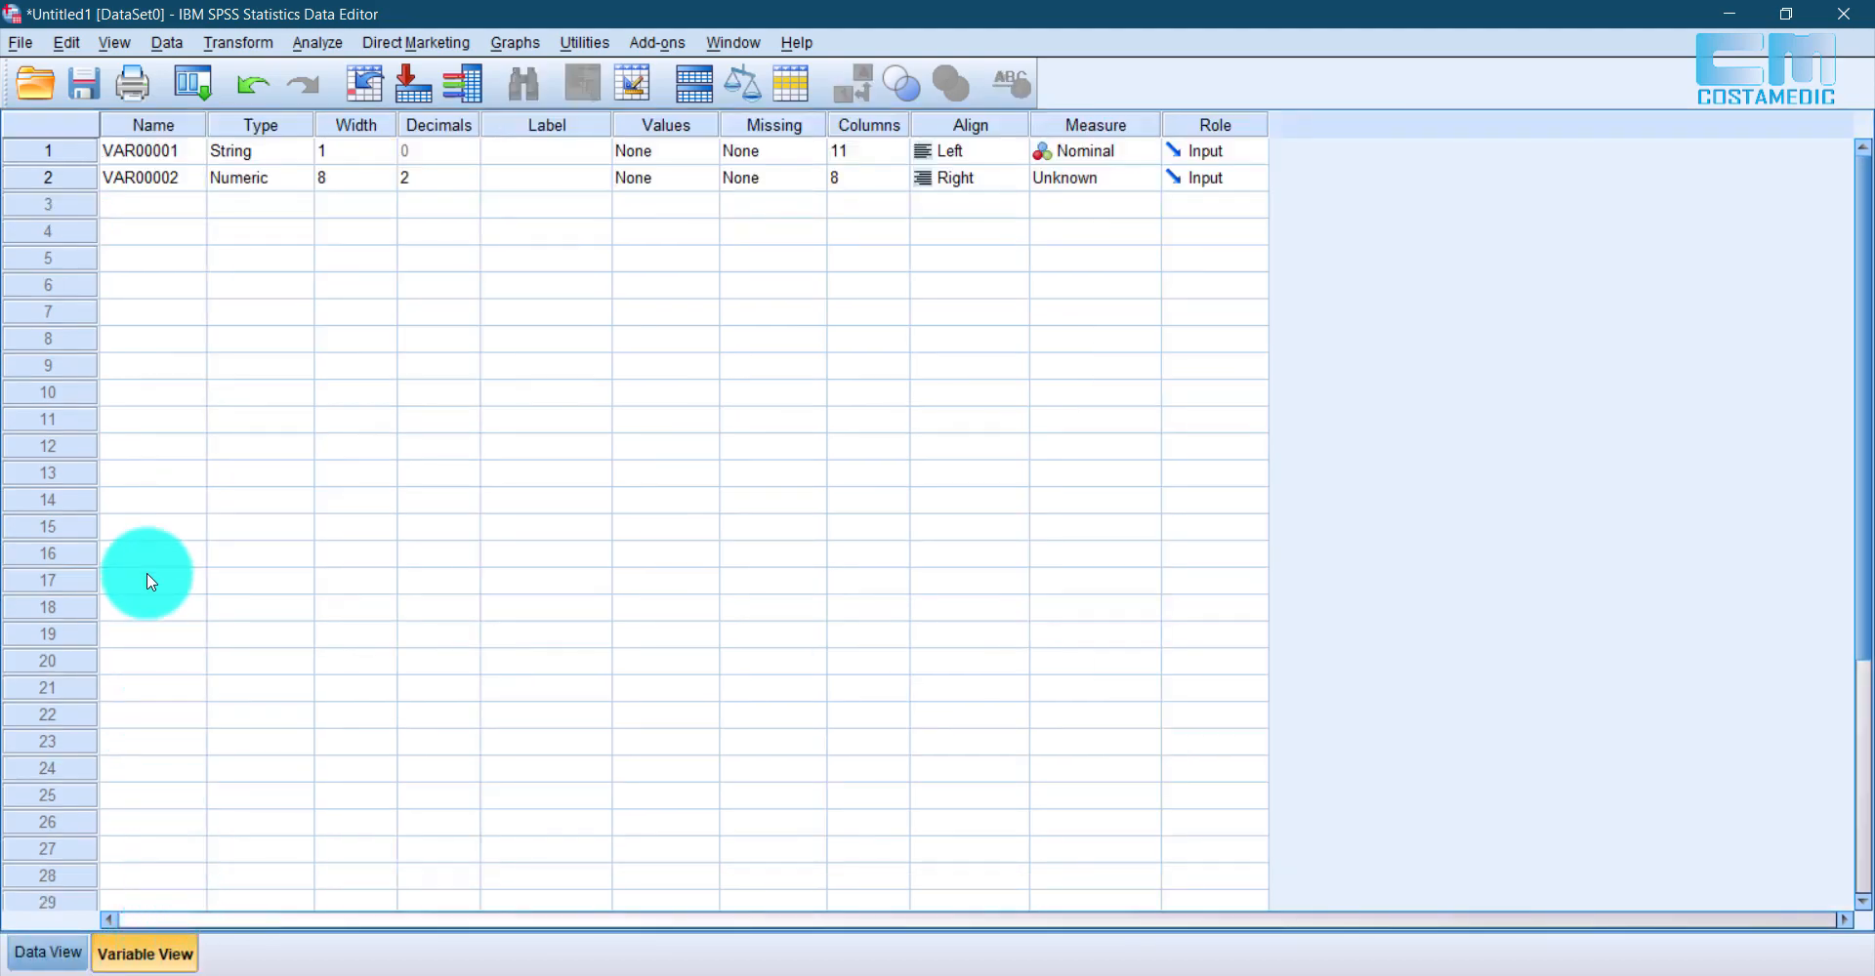
Step: Rename the first variable as GENDER in the variable definitions
left_click(43, 966)
left_click(147, 955)
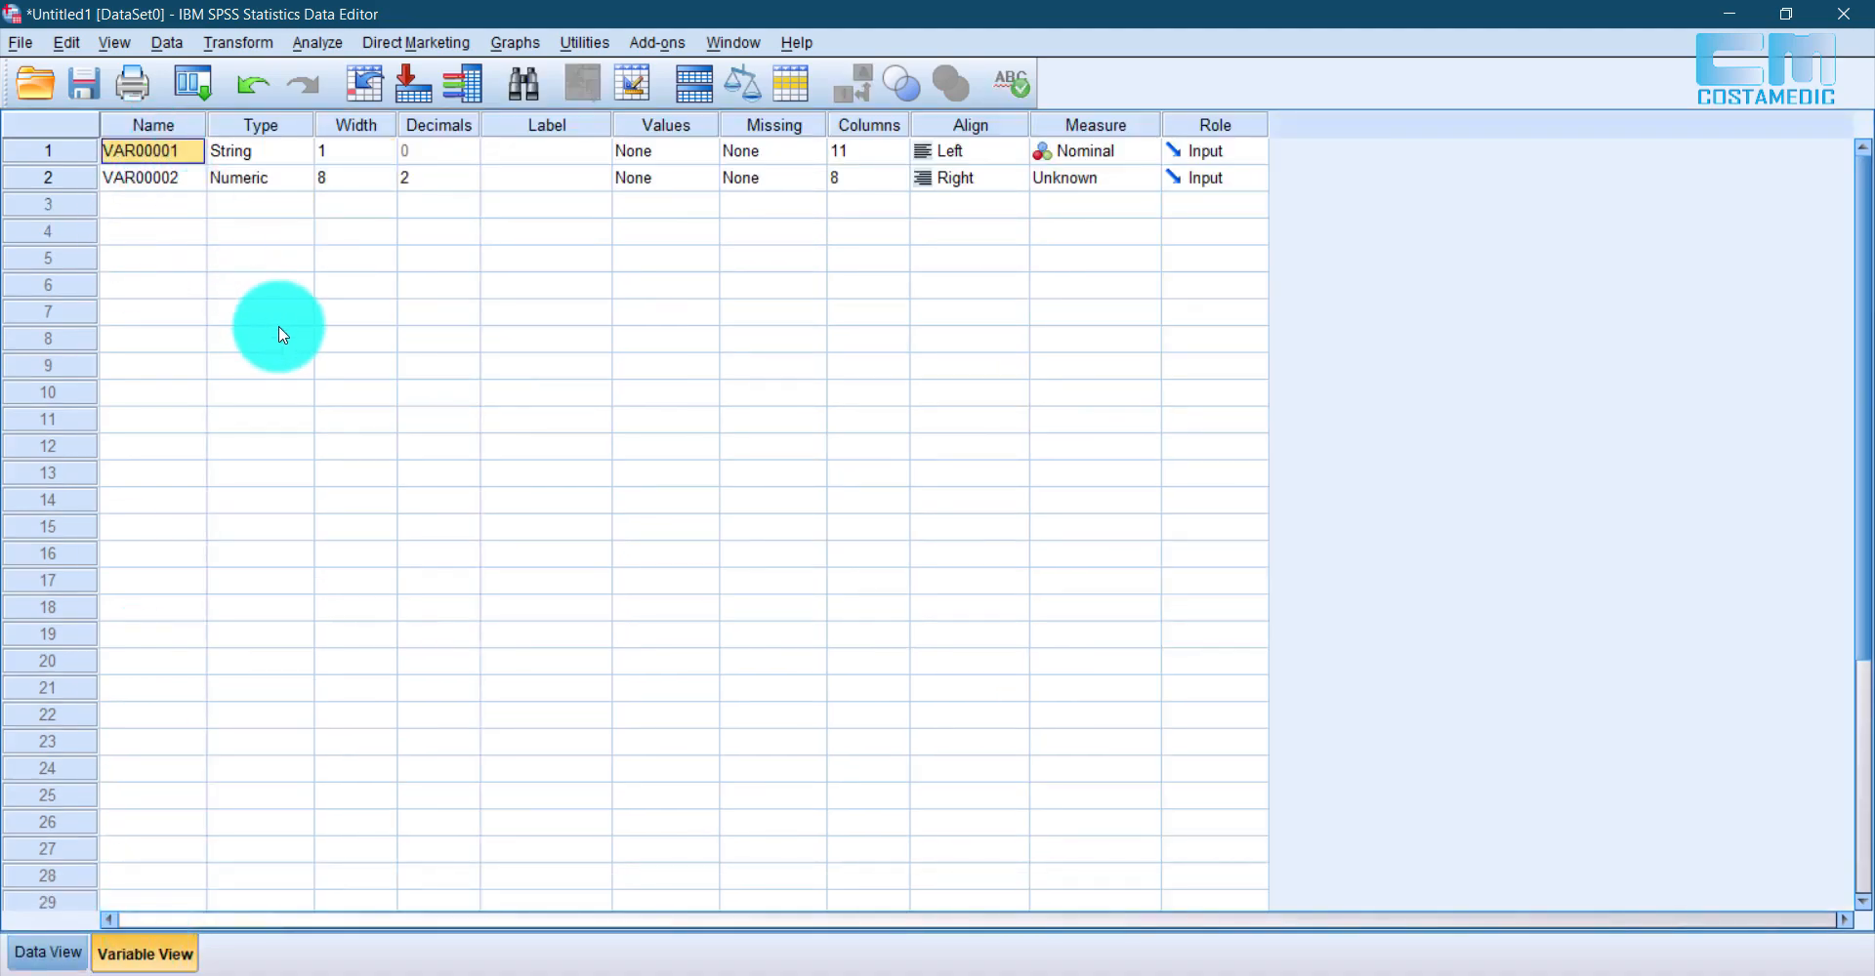
type("gE")
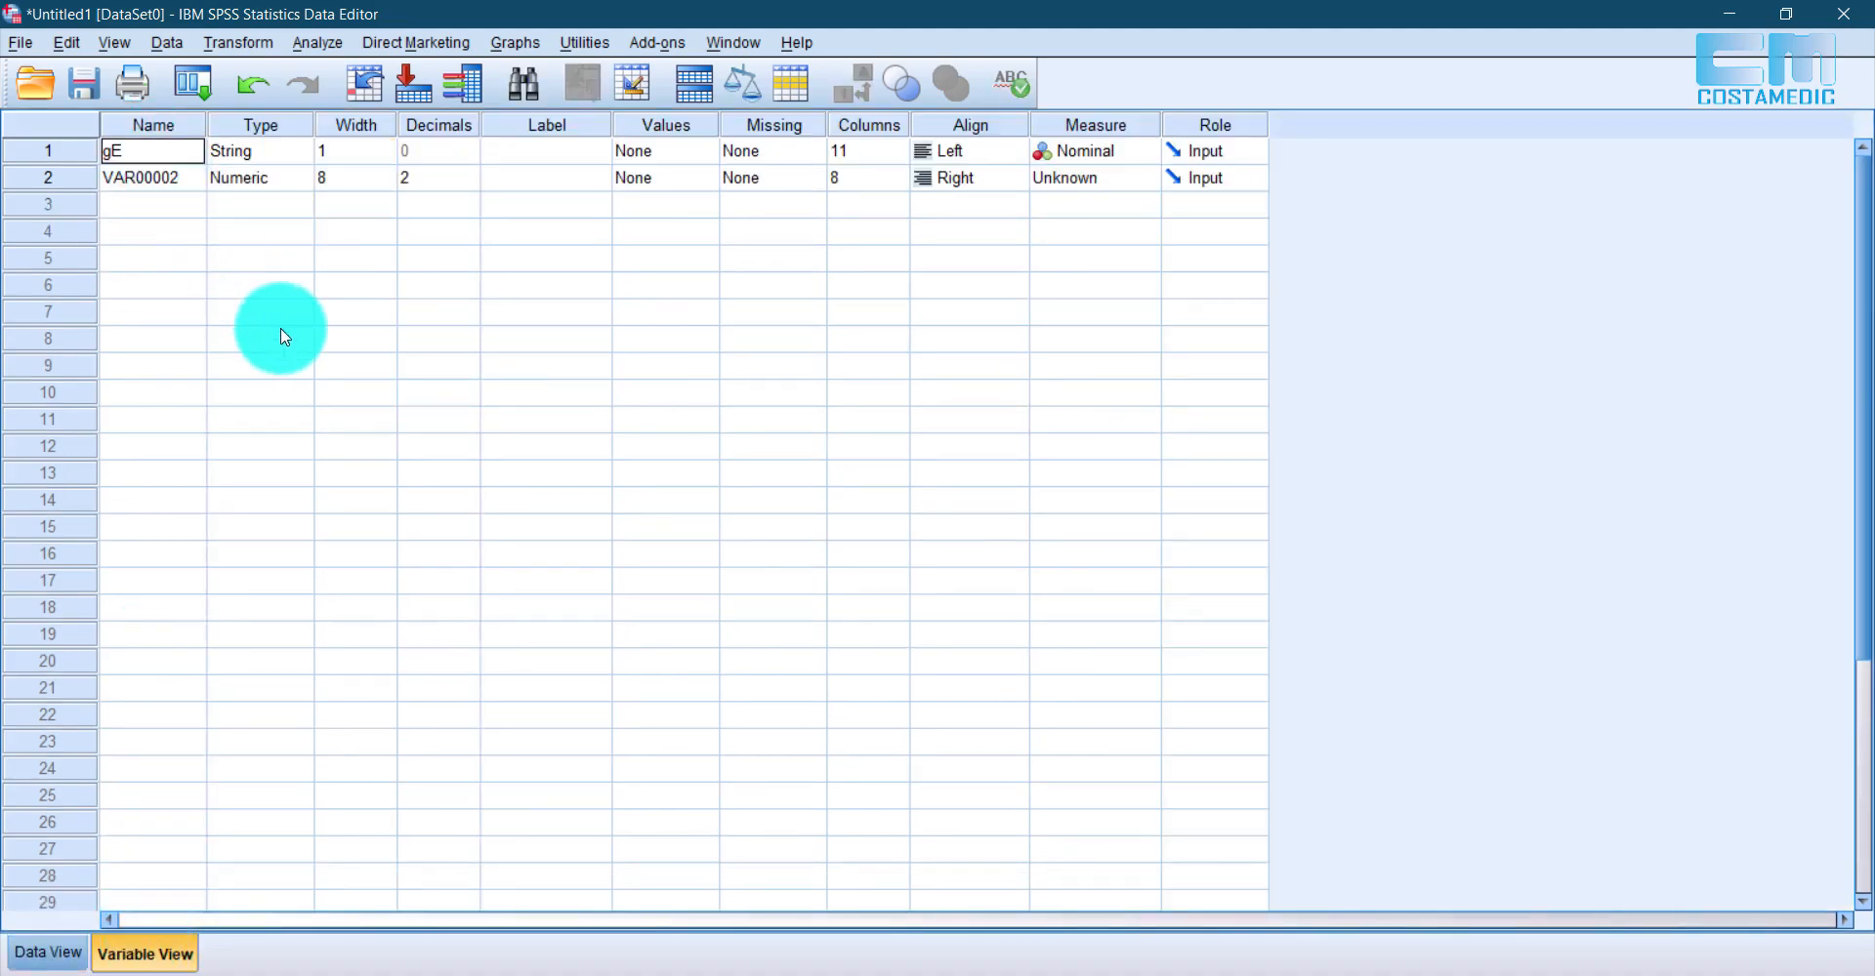
key("BackSpace")
key("BackSpace")
type("GENDER")
key("Return")
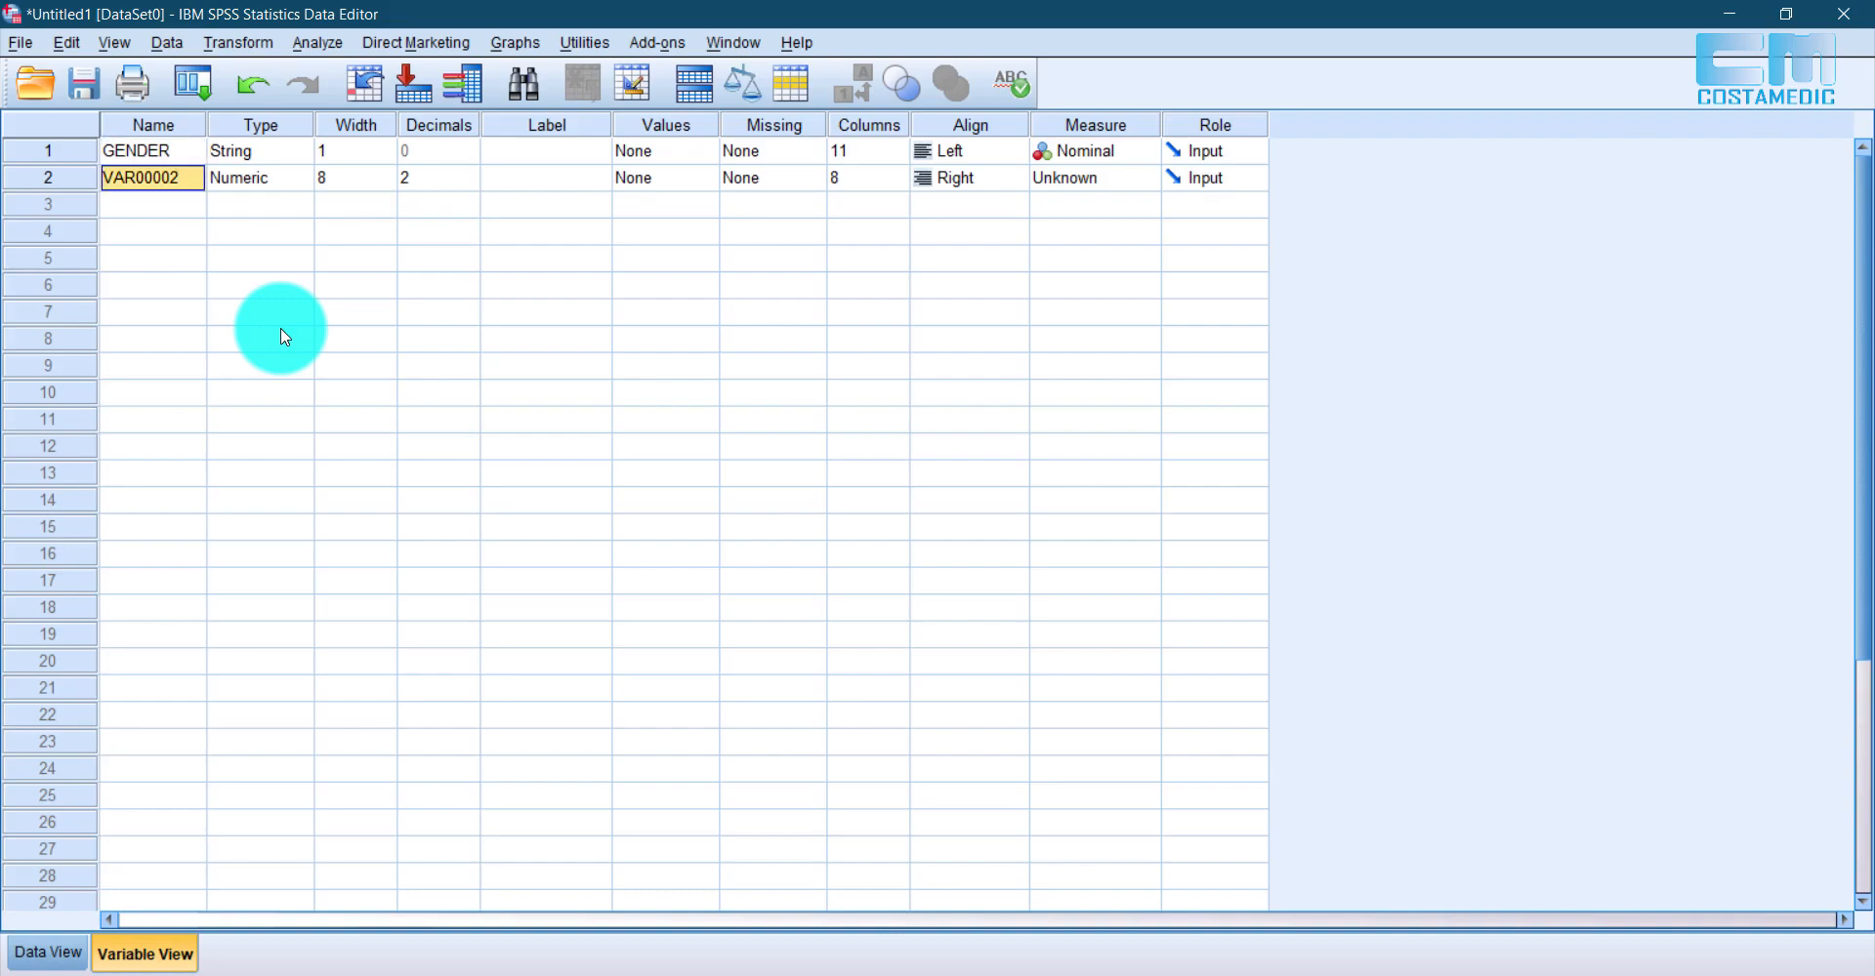
Step: Rename the second variable as AGE and return to the data grid
type("AGE")
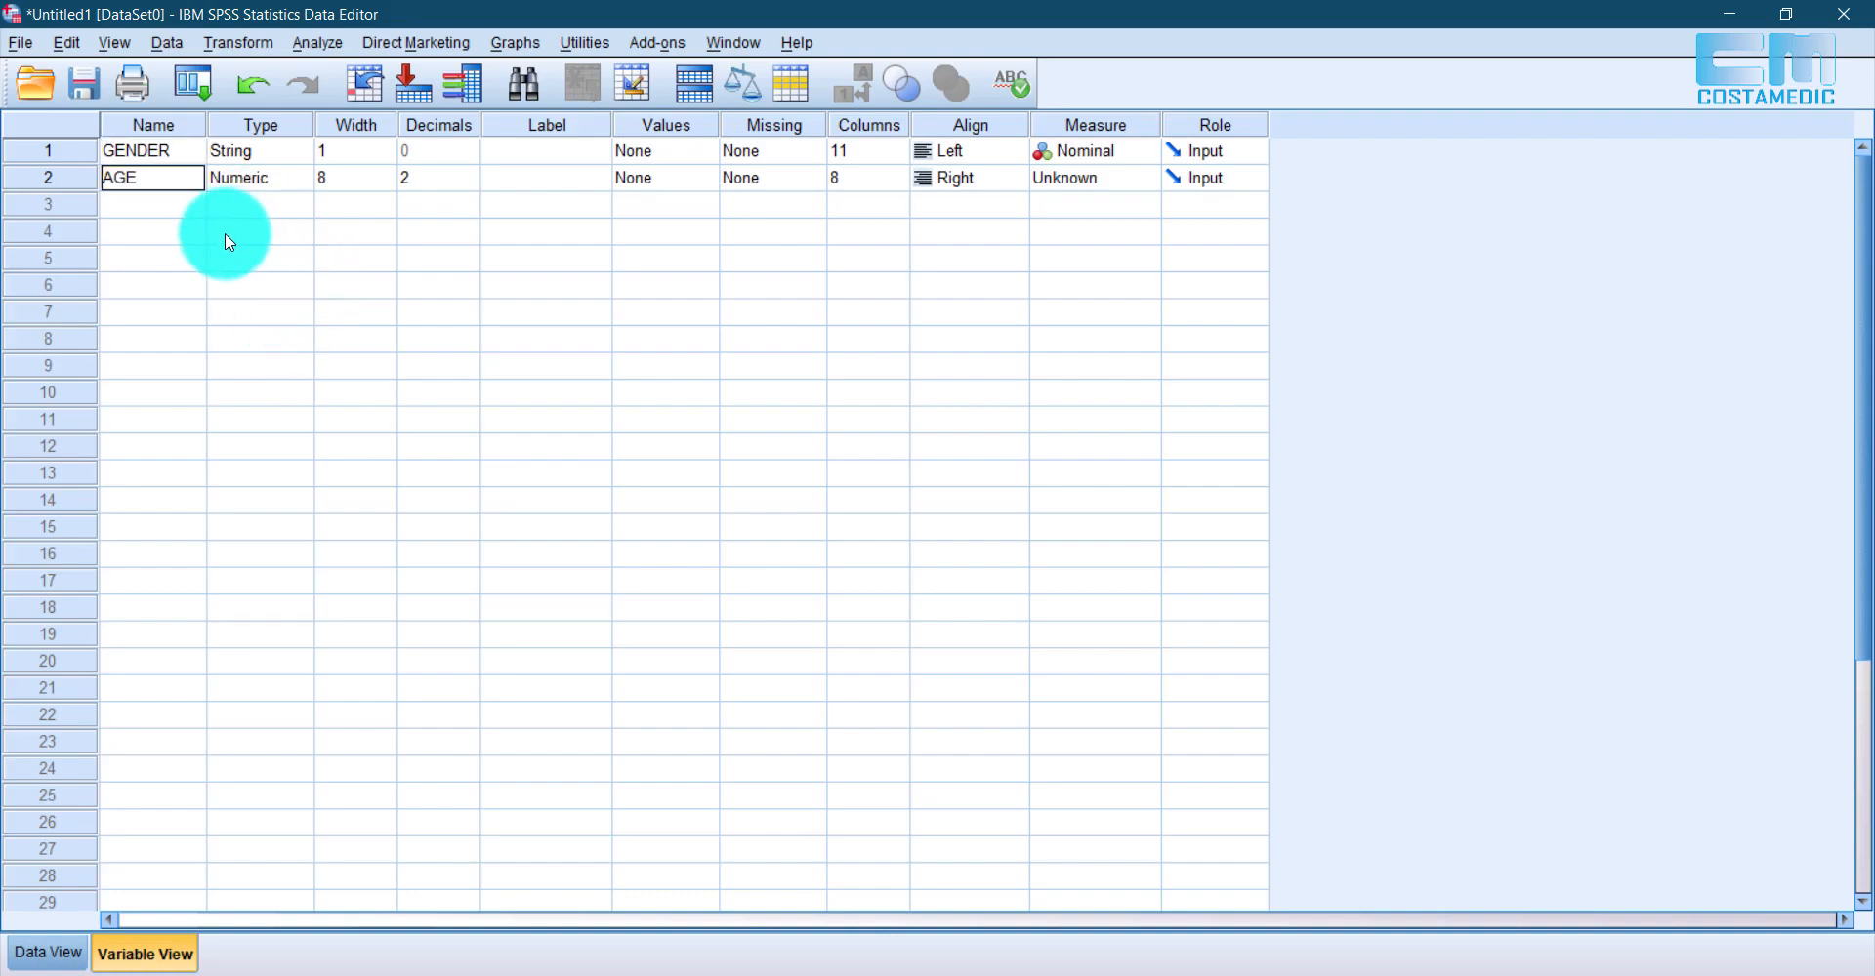
left_click(182, 209)
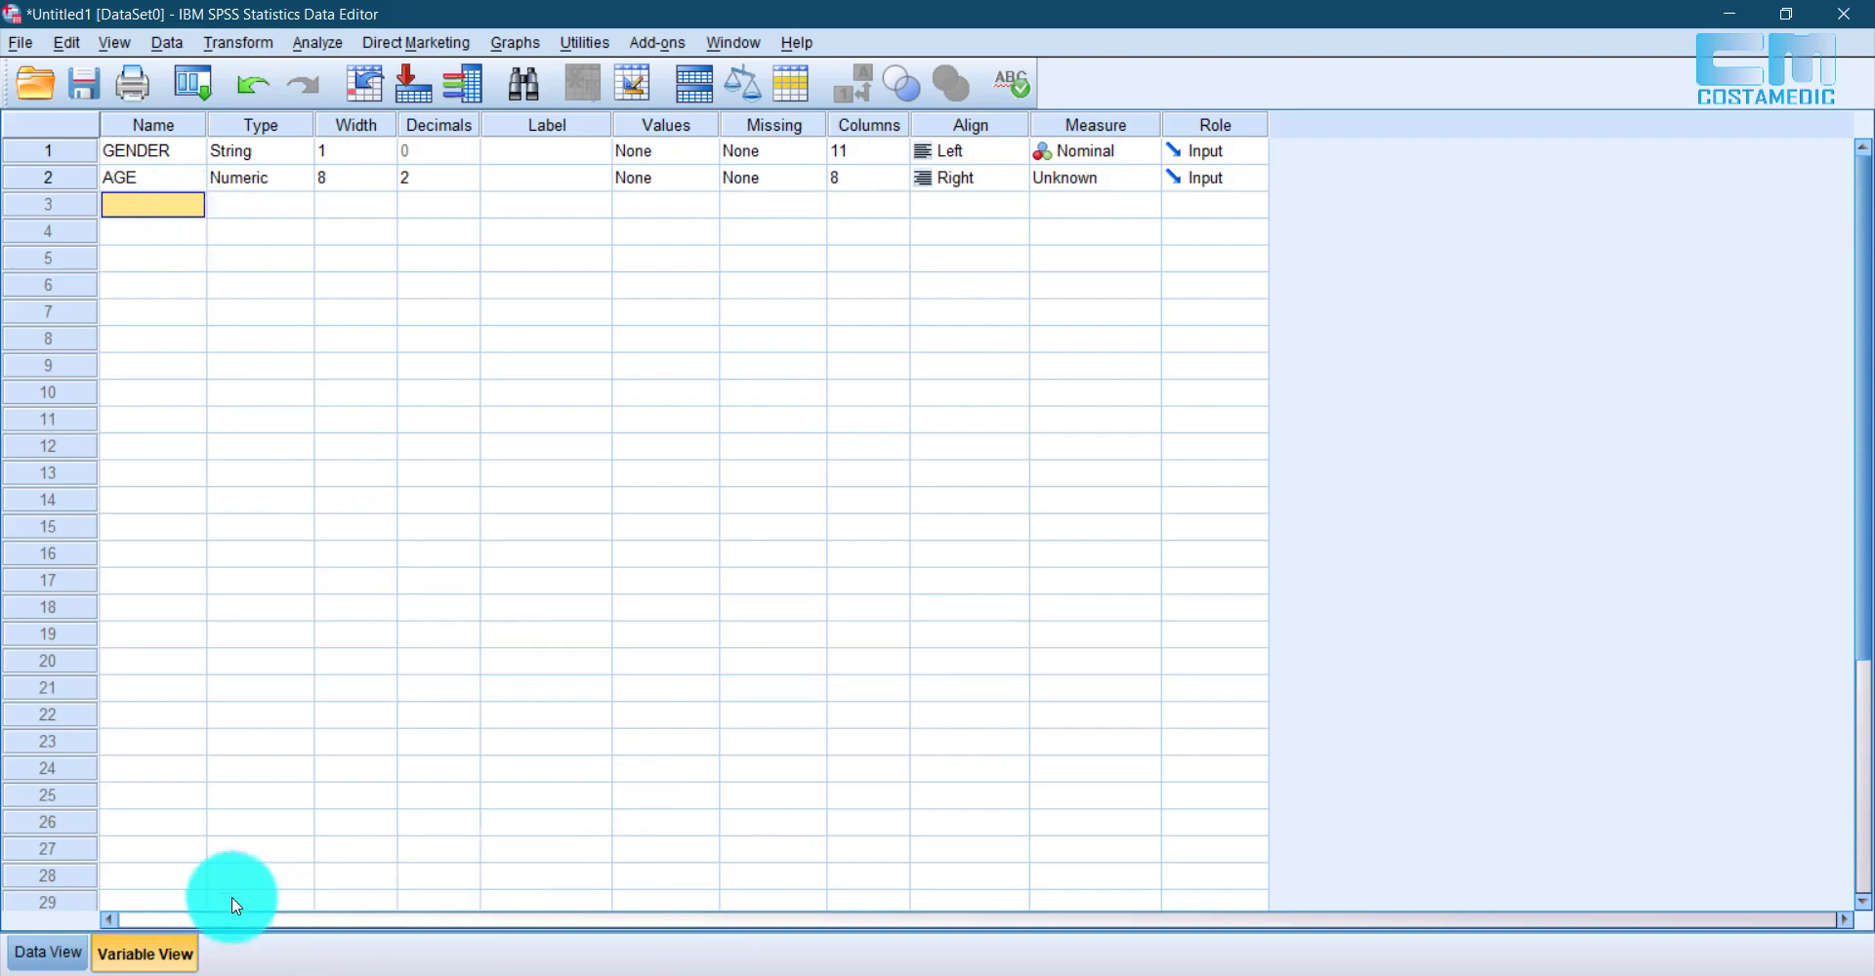
left_click(49, 950)
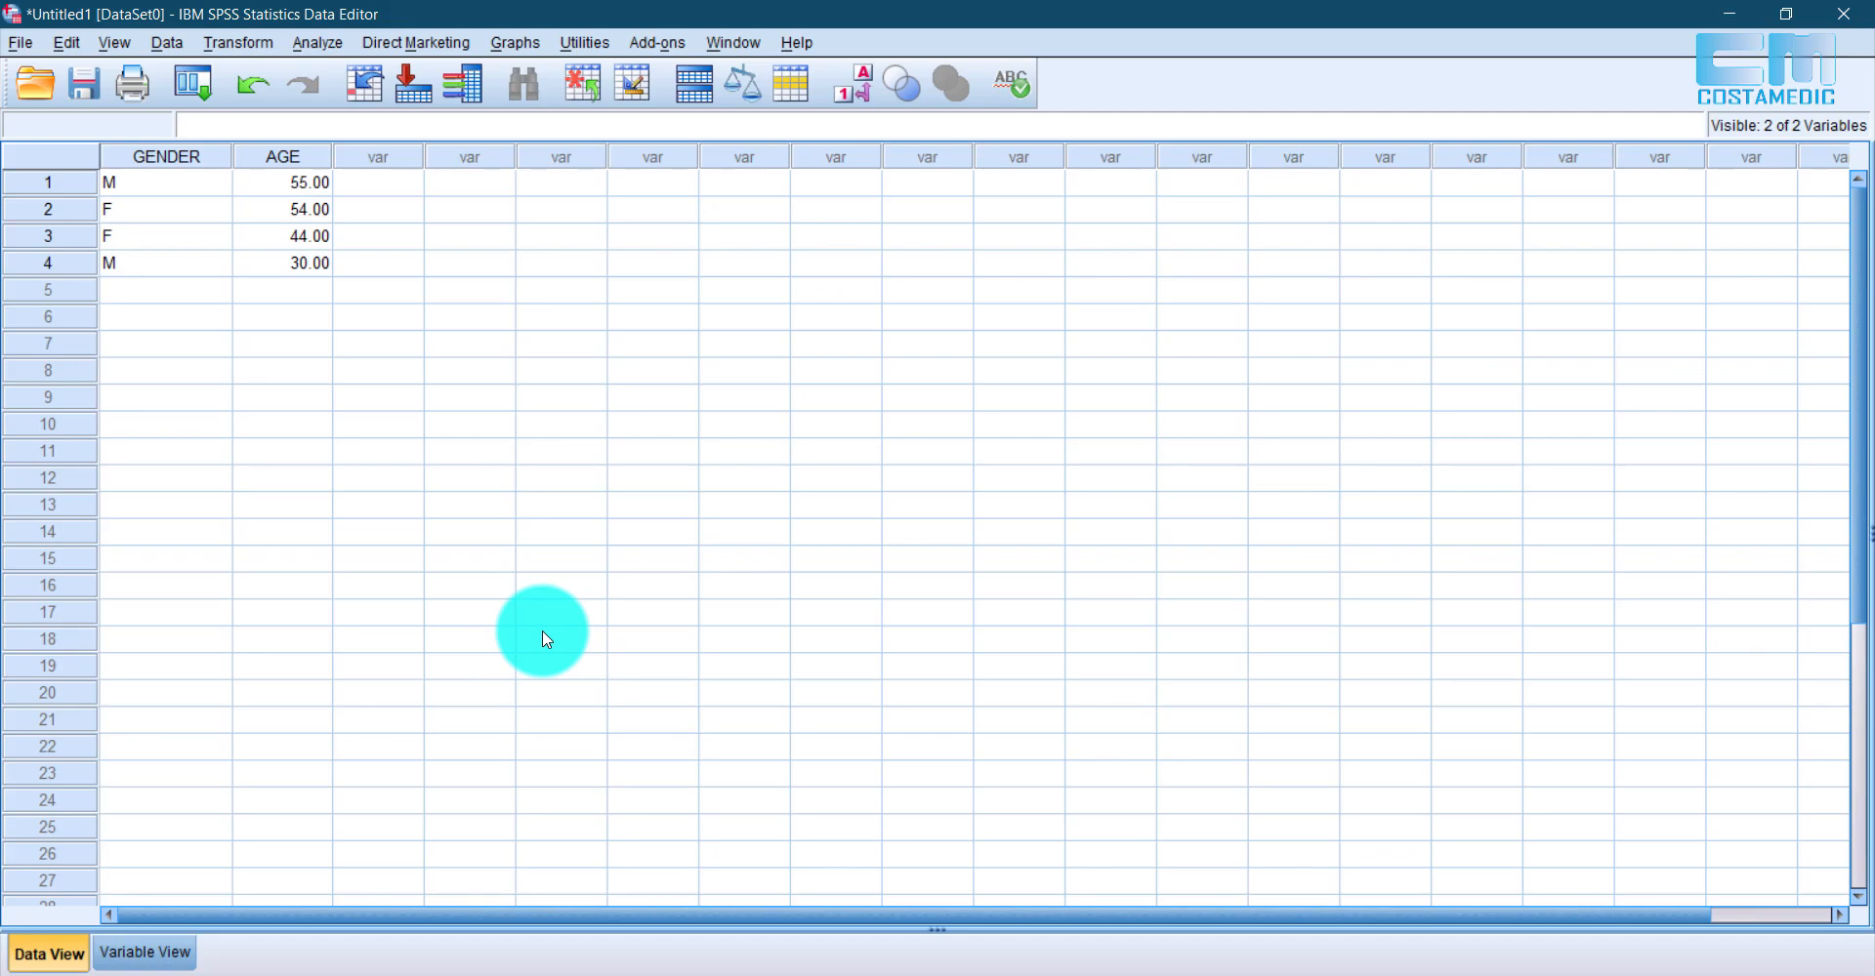
Step: Switch to the BC RESULTS full.xlsx workbook in Excel and copy the first four Marital status entries, cells E2 to E5
mouse_move(754, 974)
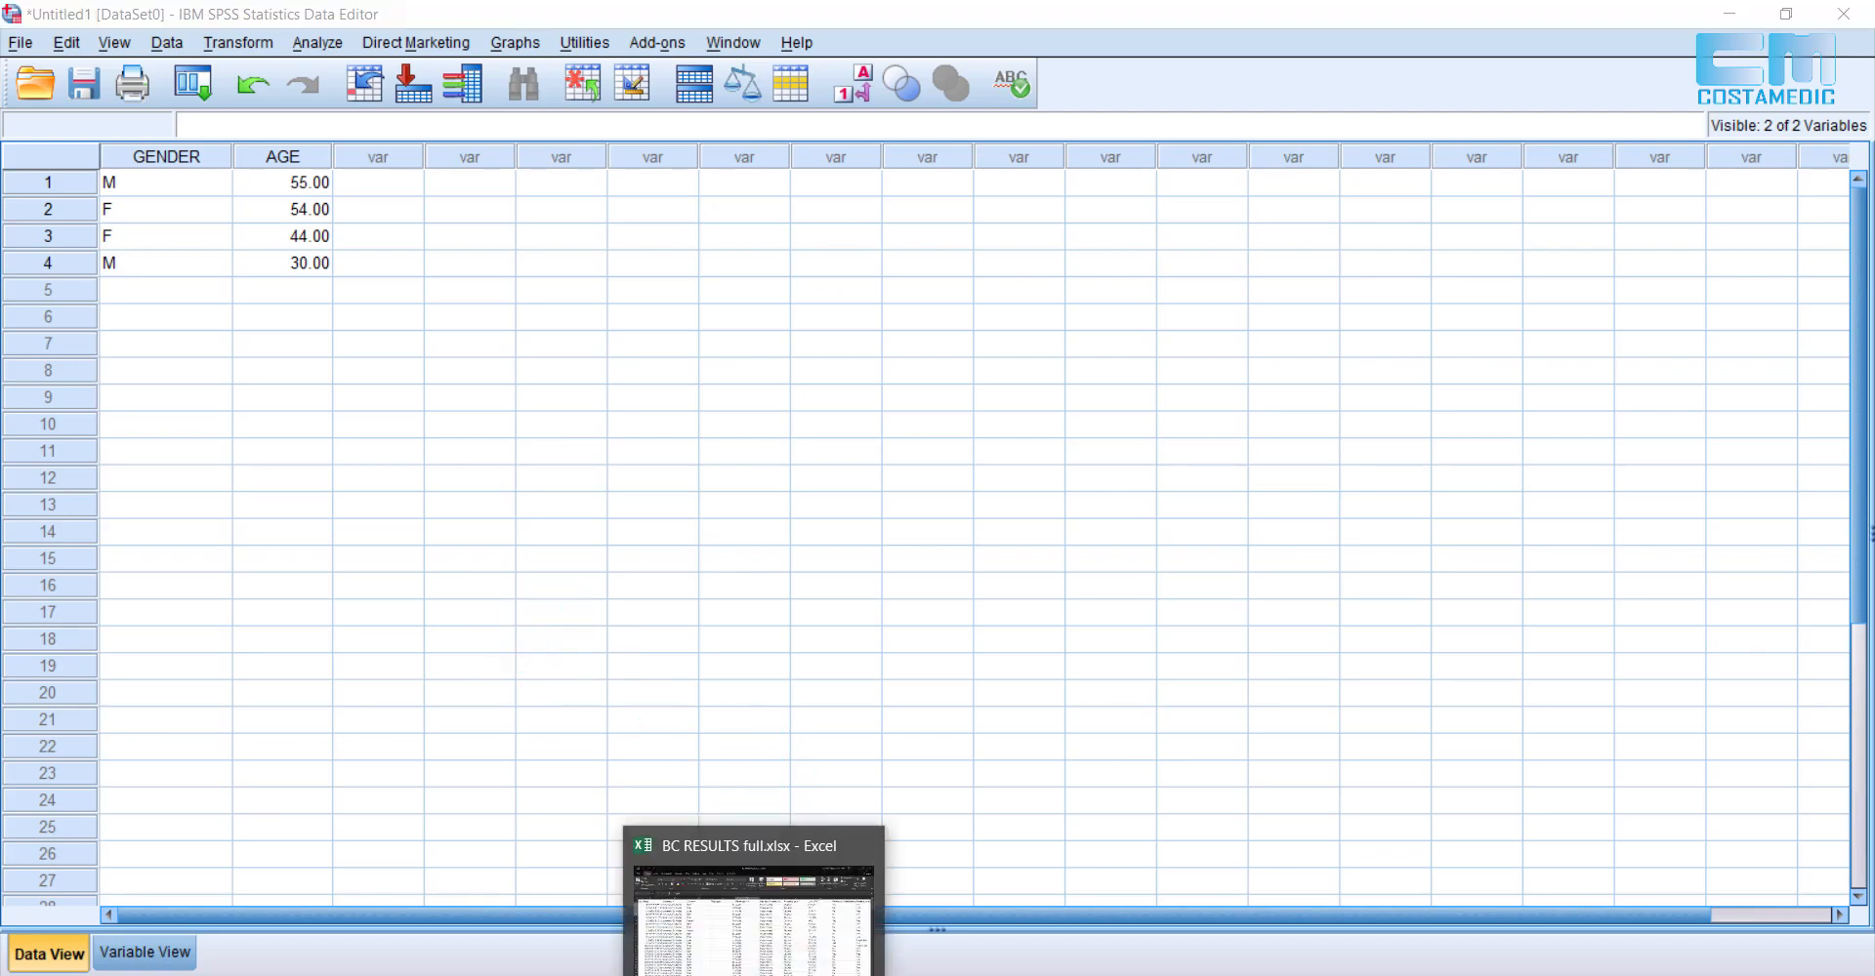
left_click(754, 918)
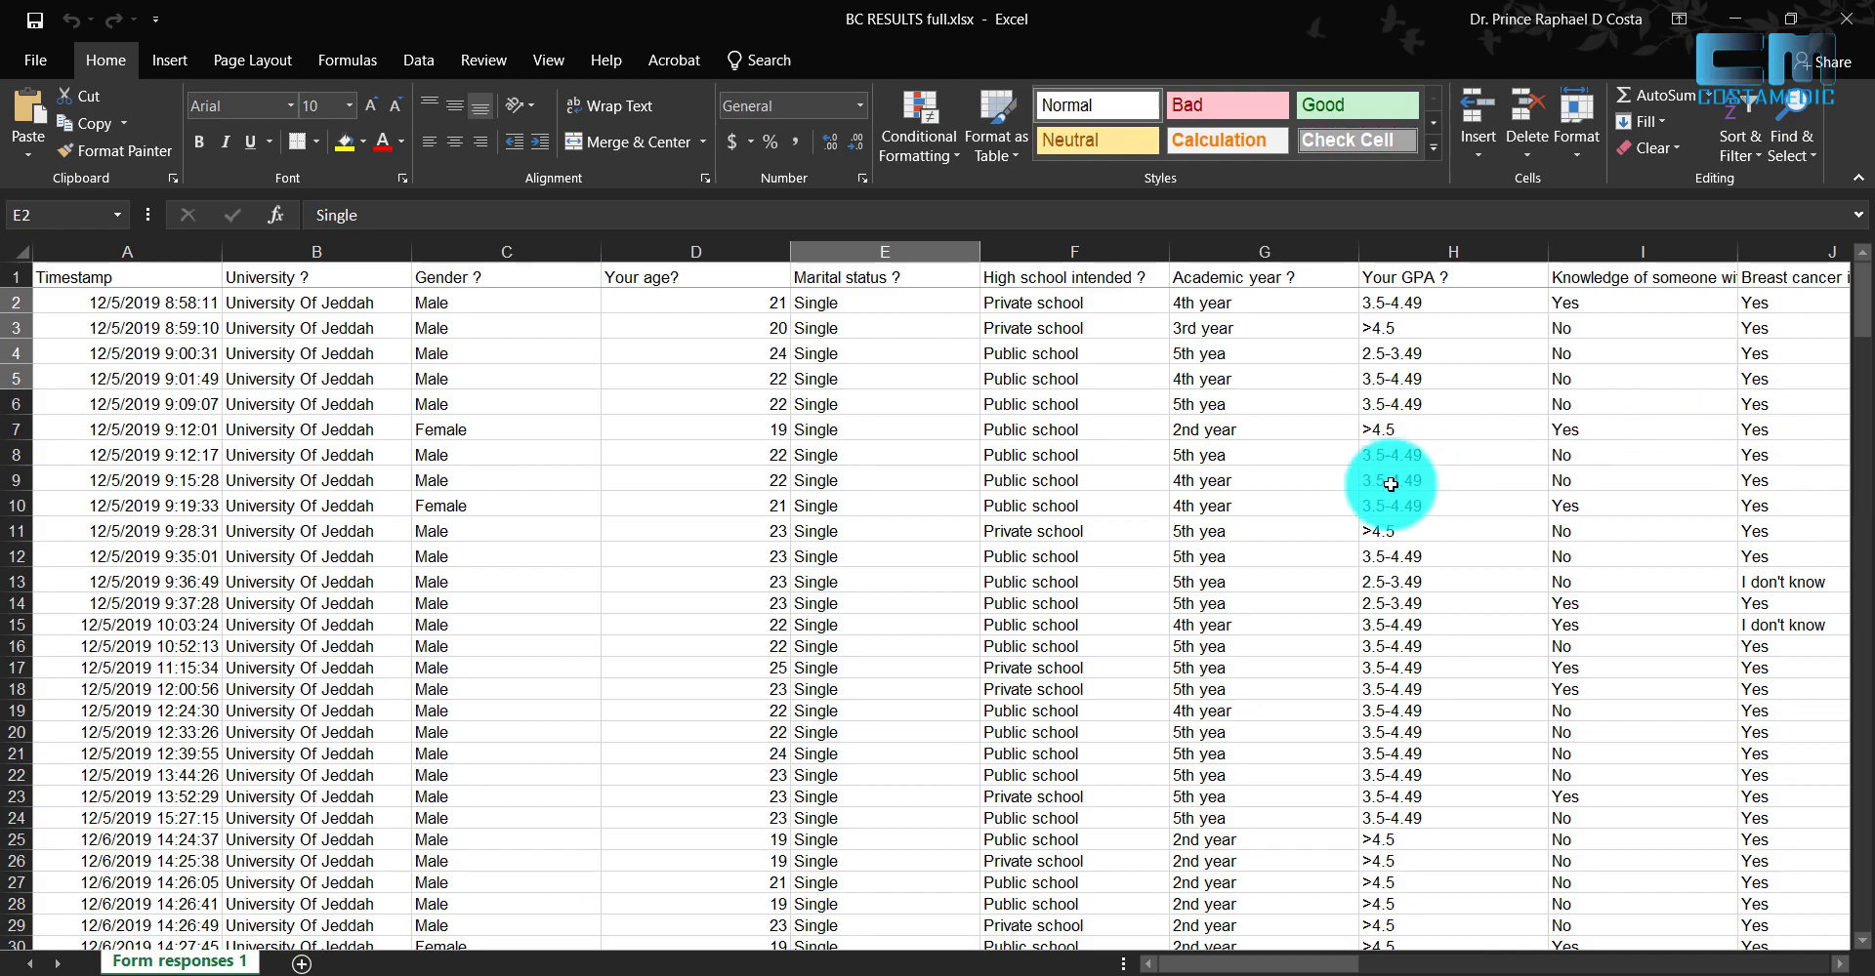
left_click_drag(877, 317, 878, 379)
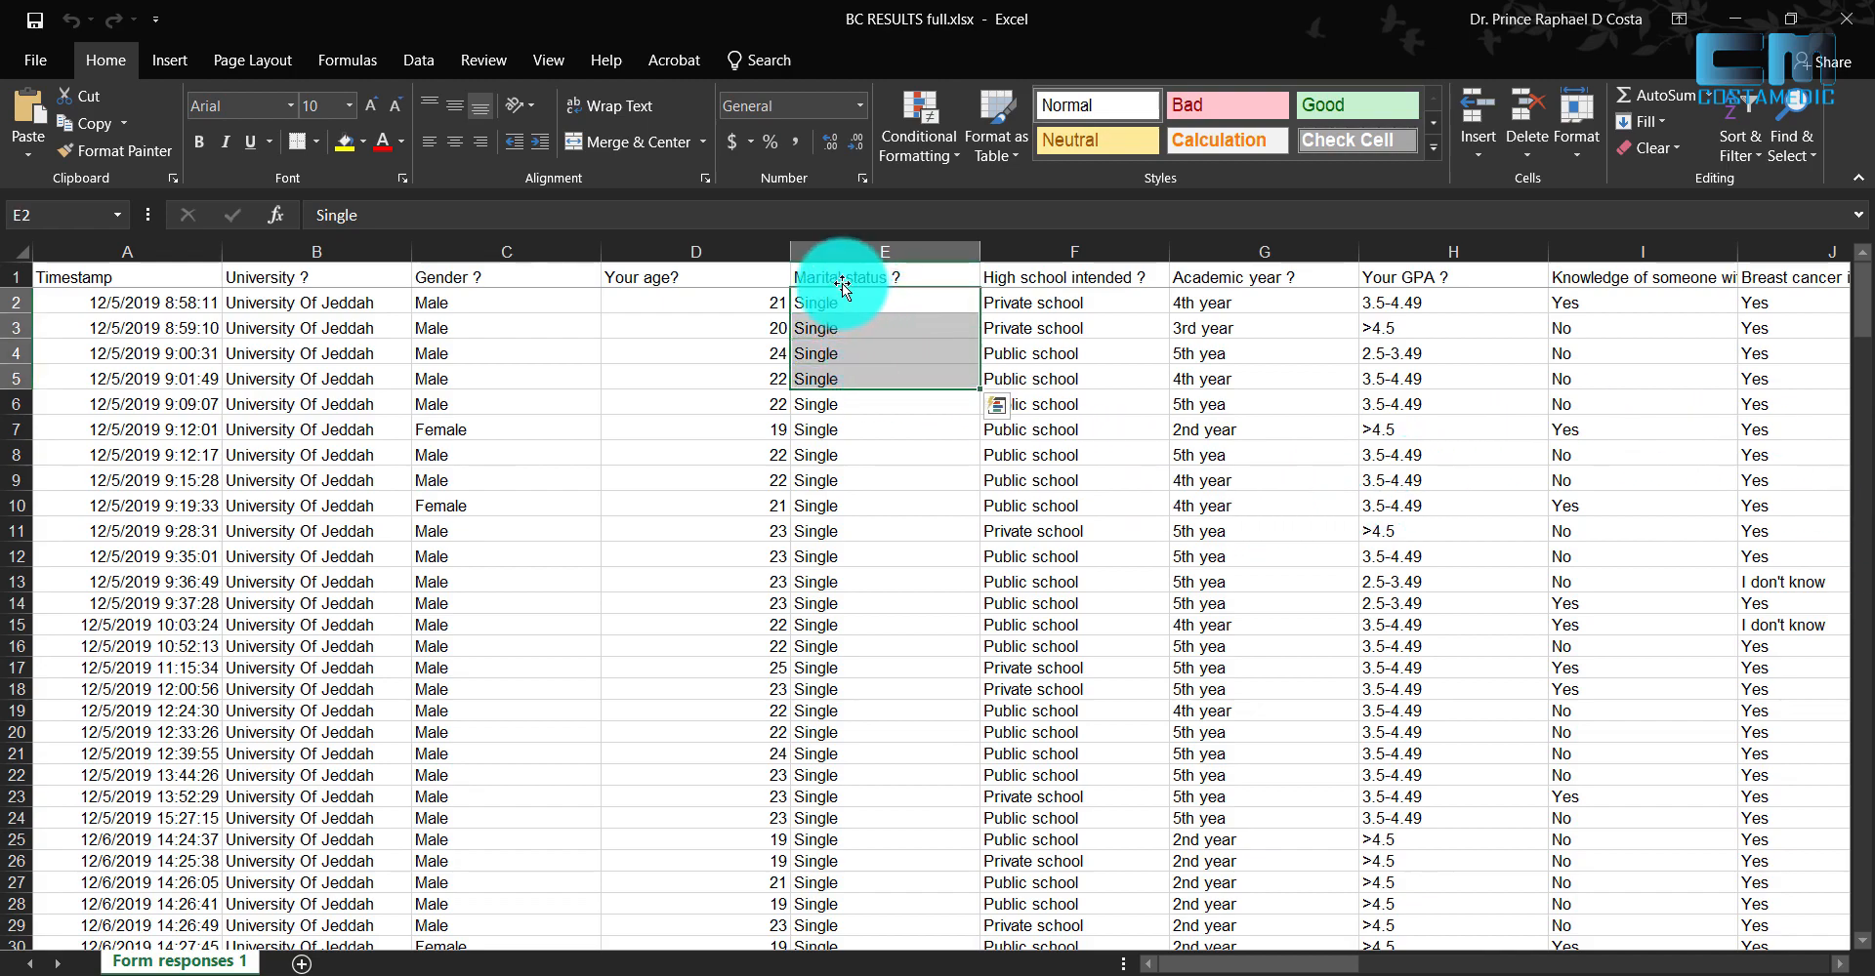
right_click(899, 303)
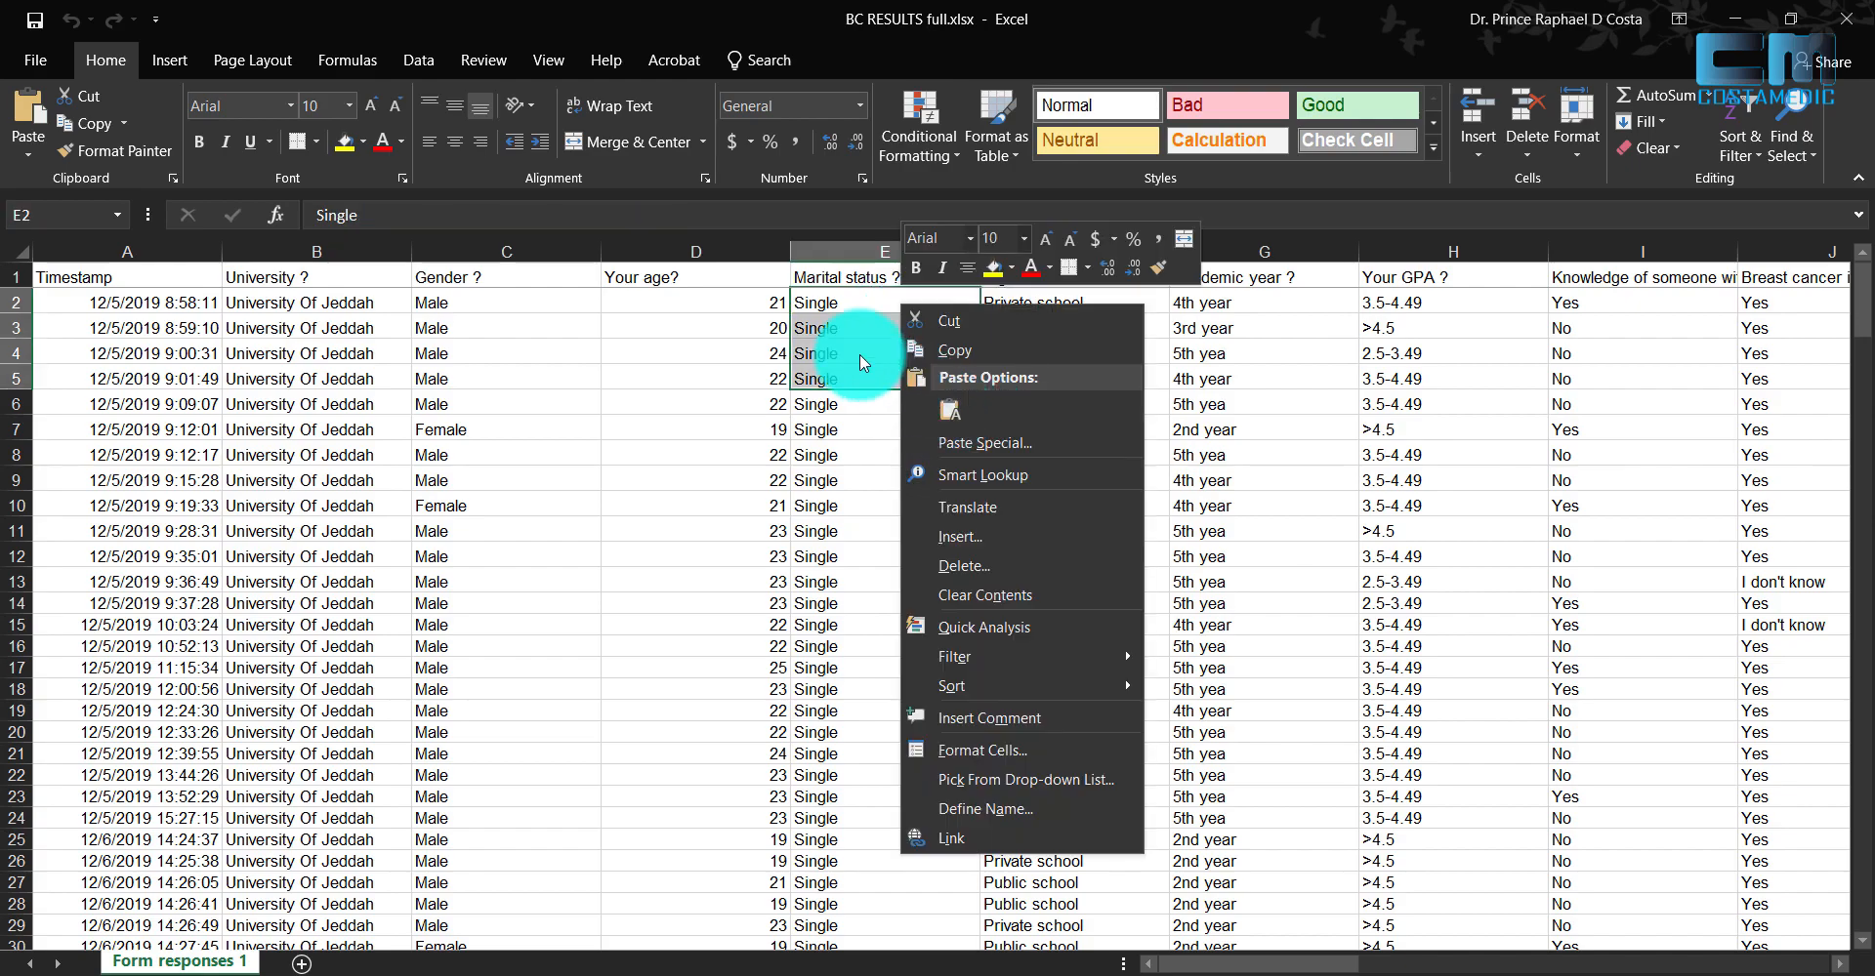
left_click(988, 352)
Step: Switch back to SPSS, paste the copied entries into the third column from row 1, and widen that column to show its full header
key("alt+Tab")
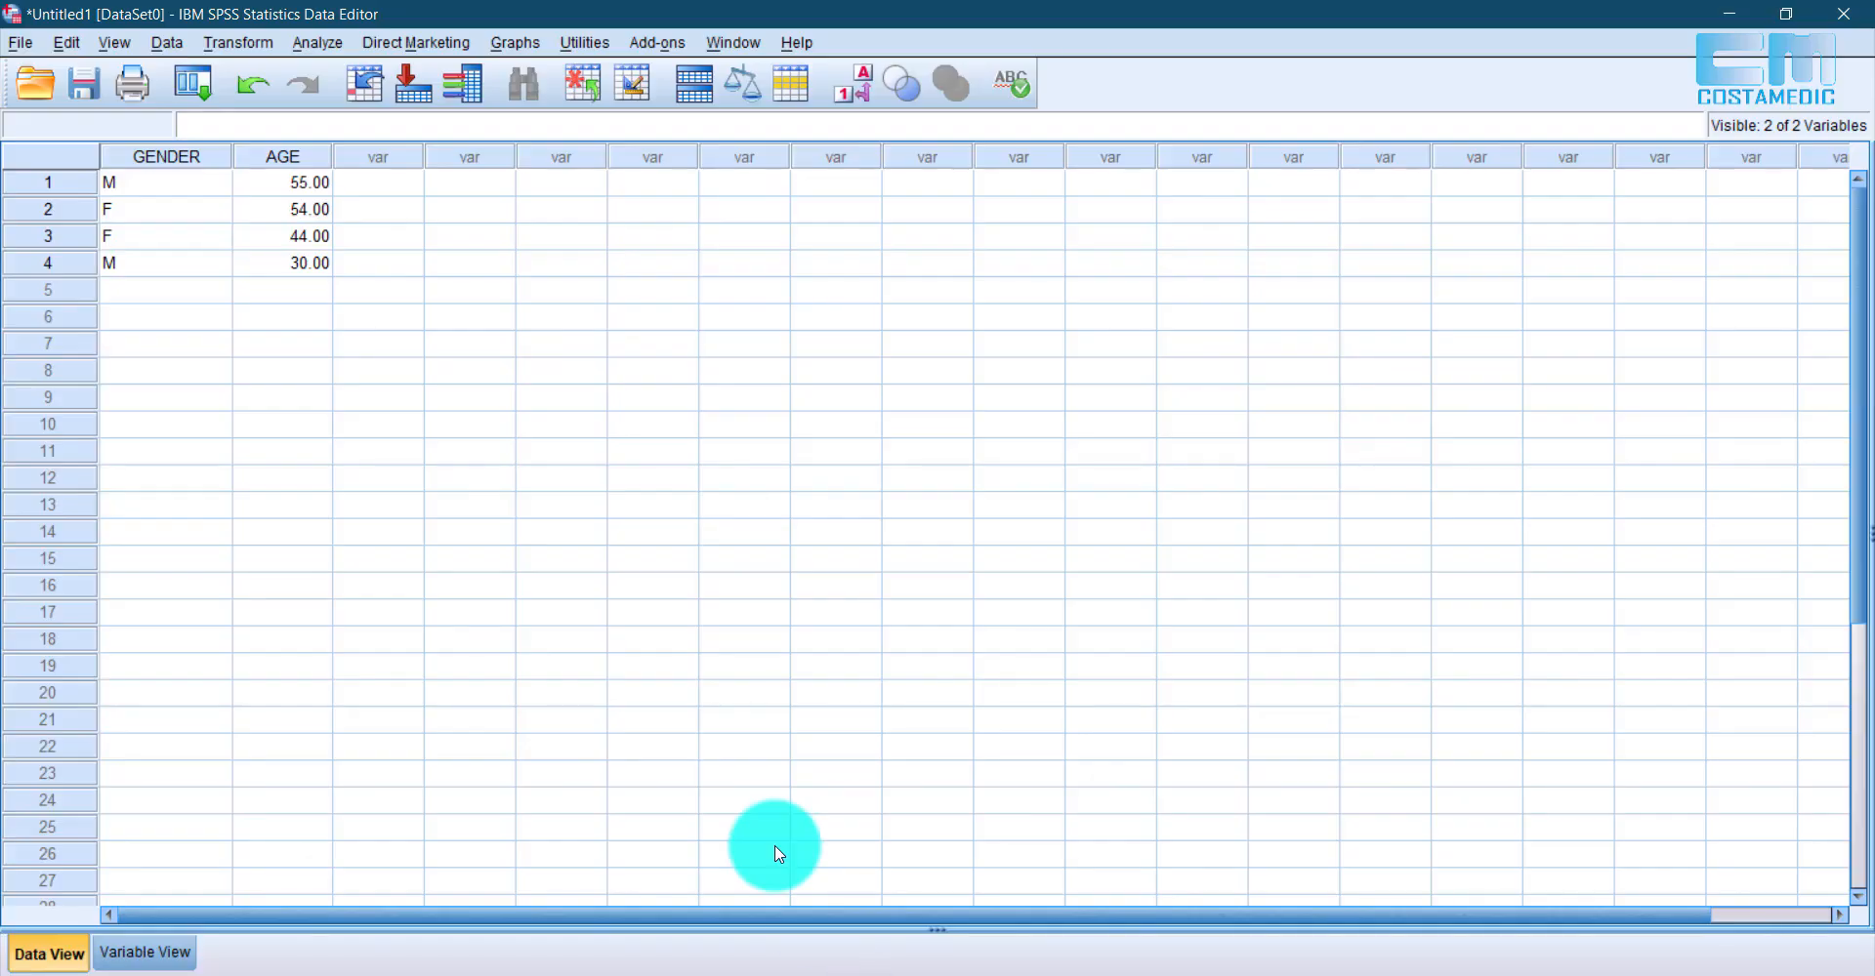
left_click(377, 183)
right_click(377, 183)
left_click(455, 278)
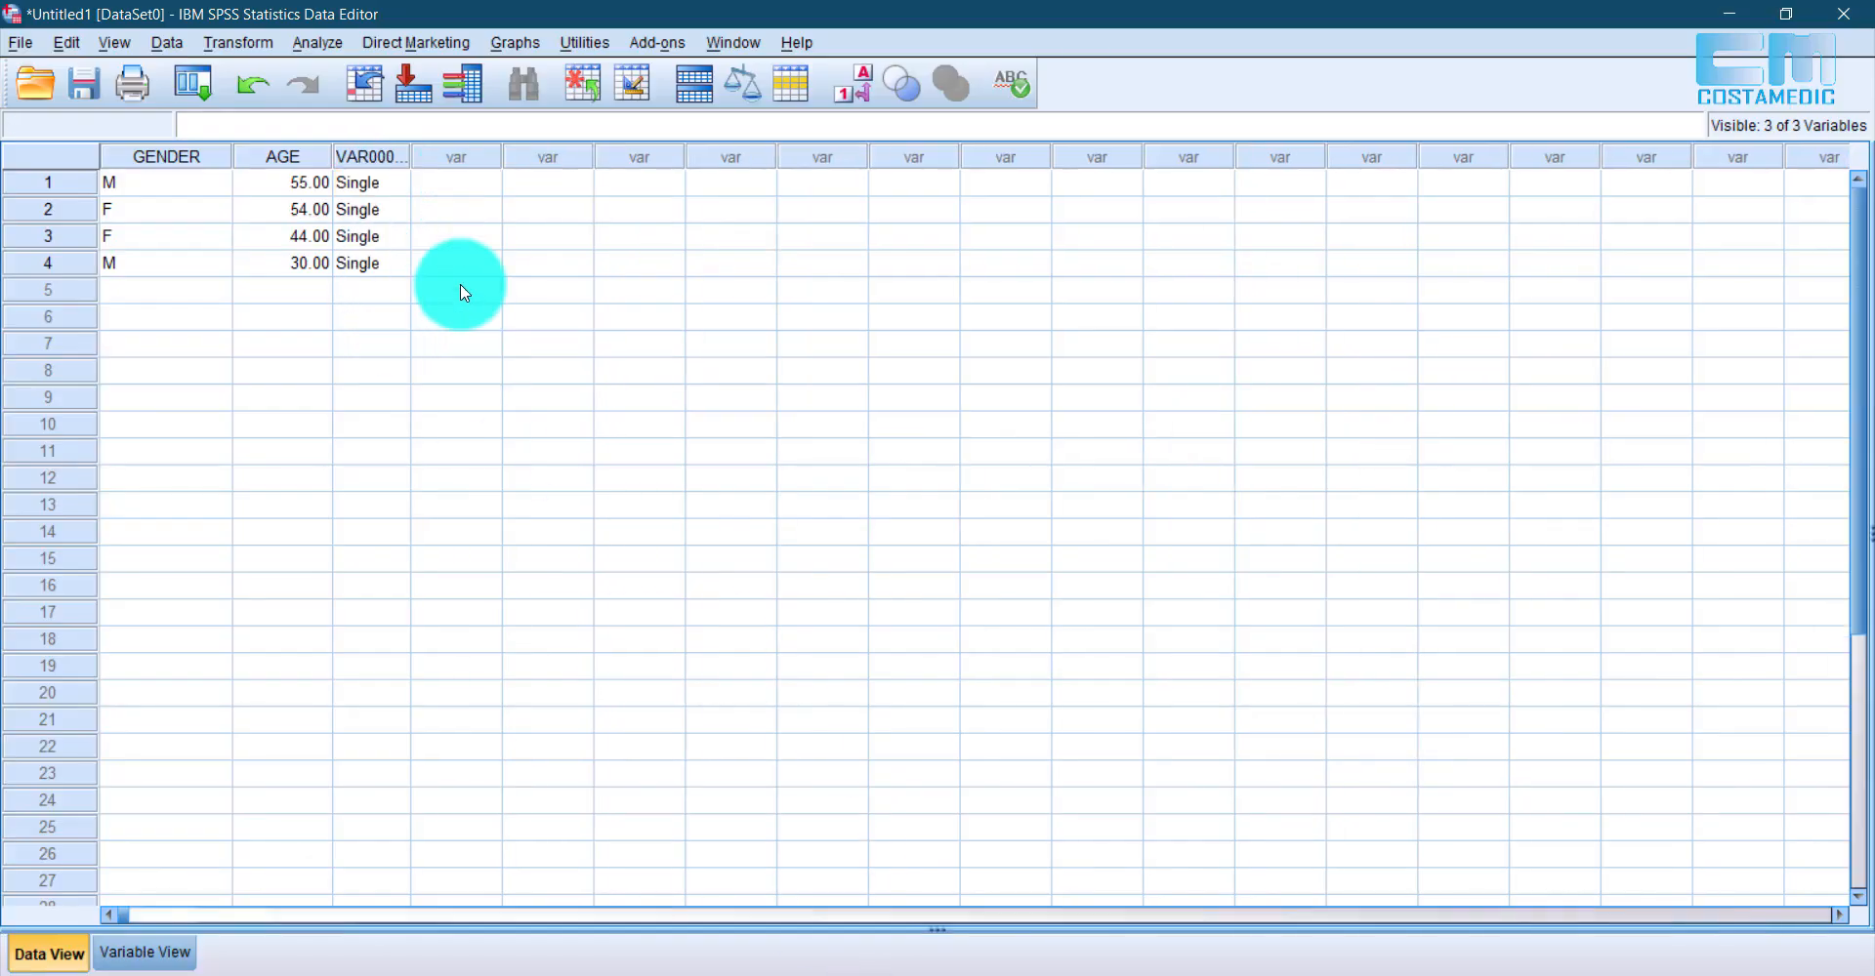
left_click_drag(408, 156, 487, 157)
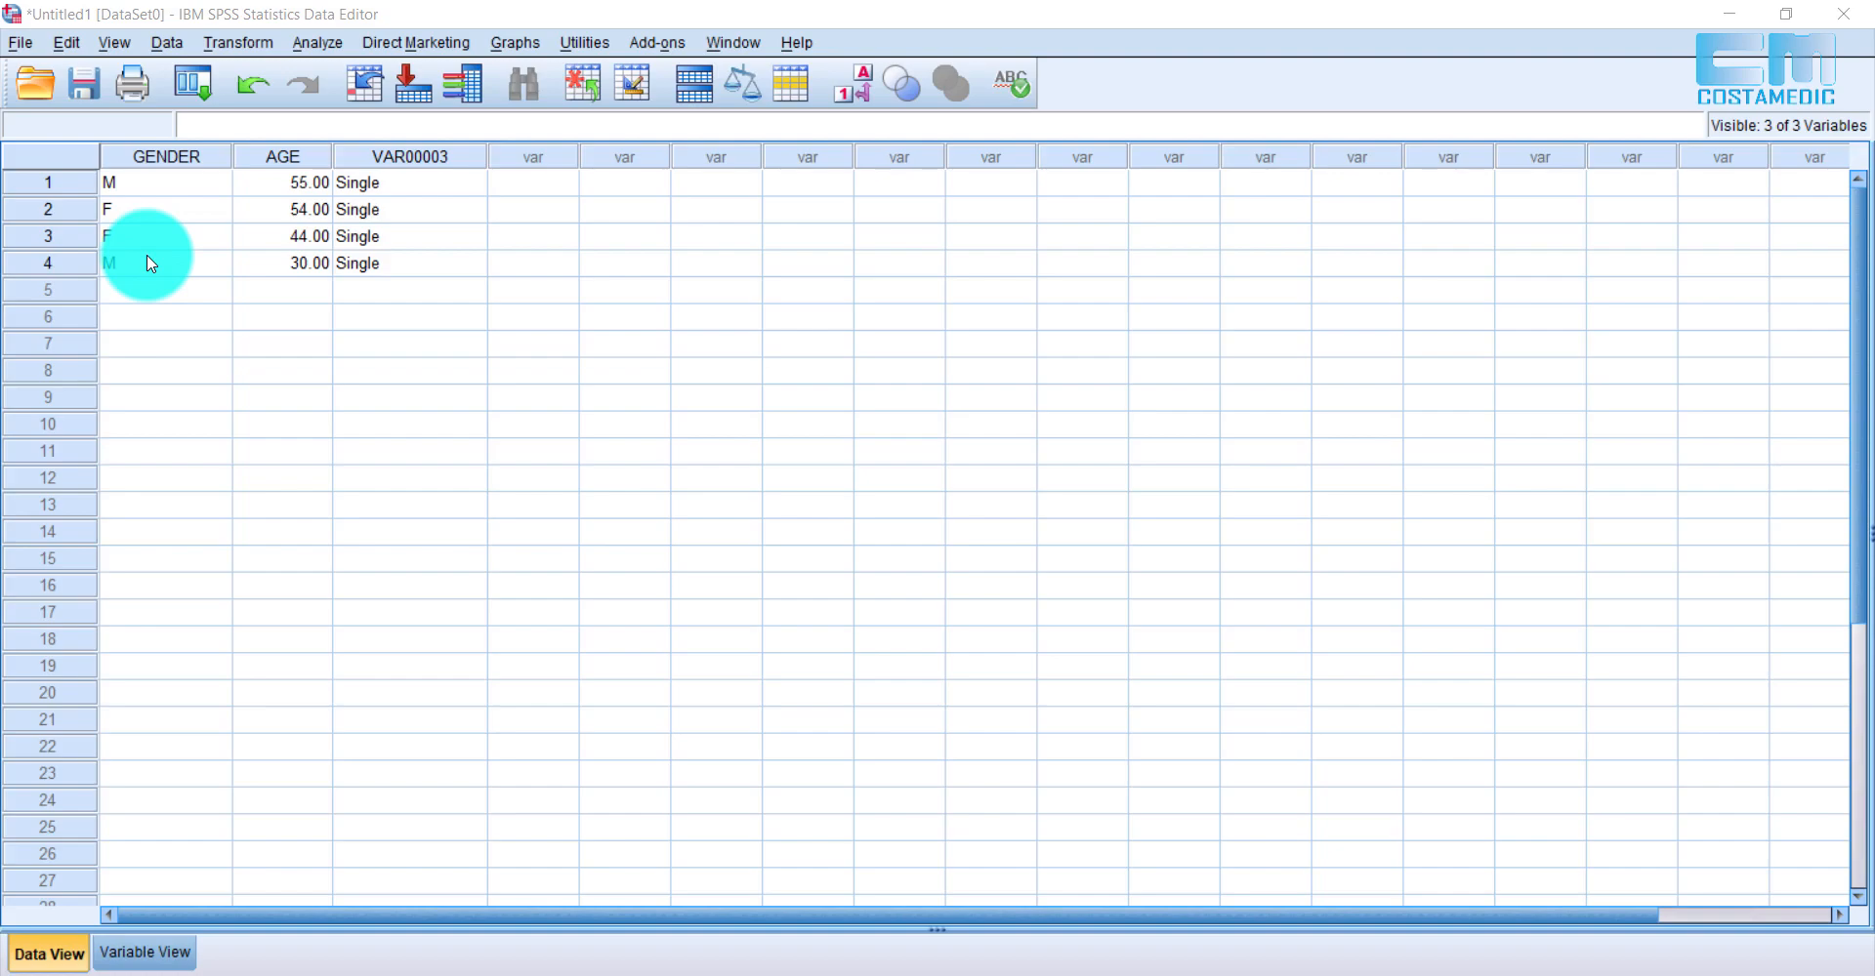
Step: Rename the third variable as MARITAL_STATUS, widening the Name column to fit it, and return to the data grid
left_click(156, 953)
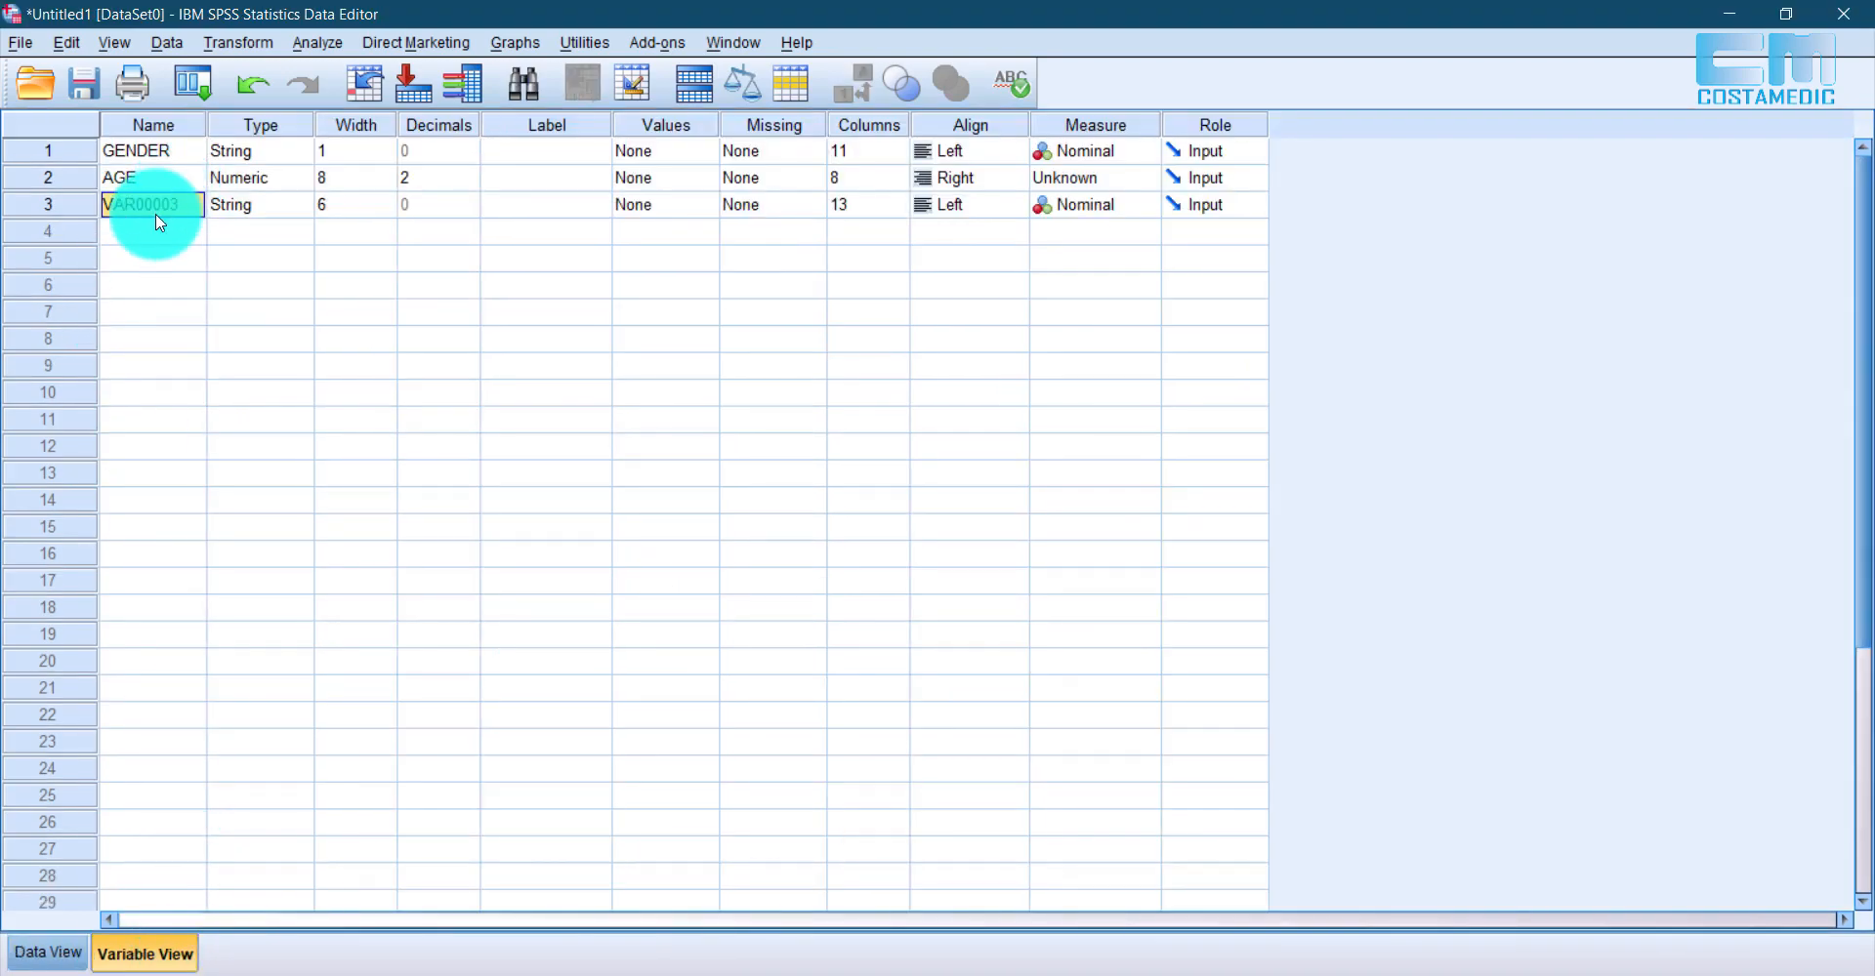
type("MAR")
type("ITAL_STATUS")
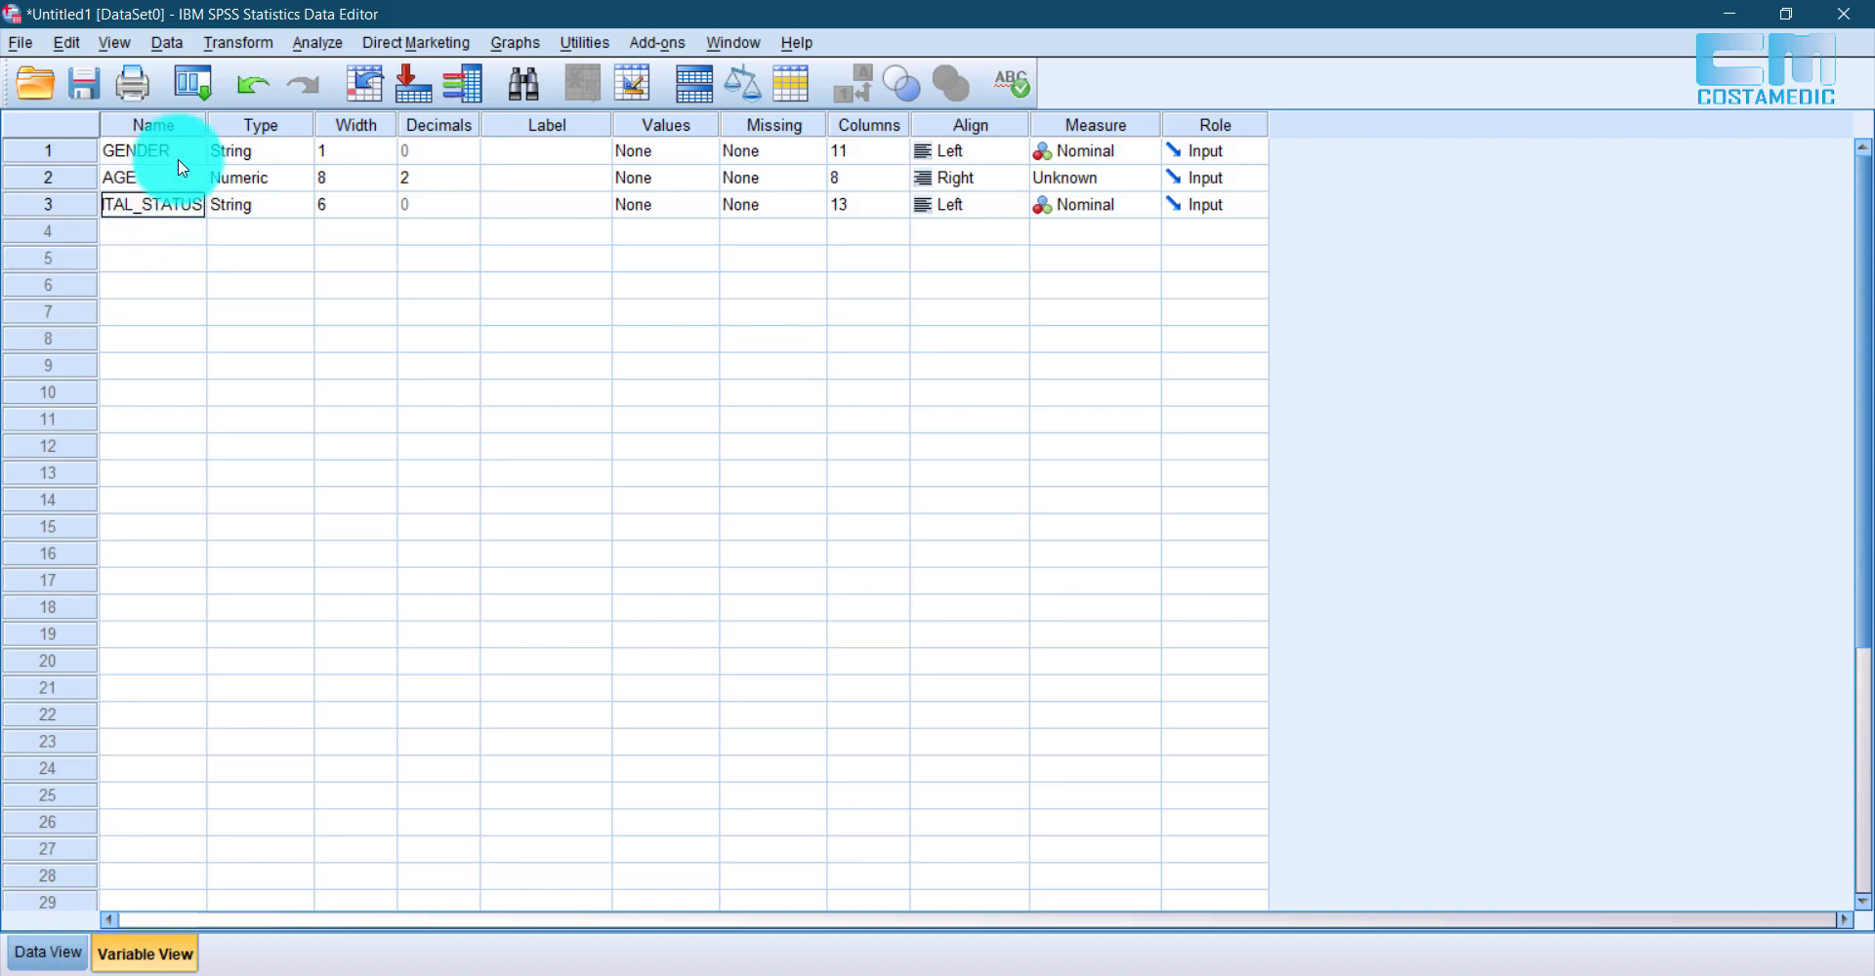
left_click_drag(206, 125, 307, 125)
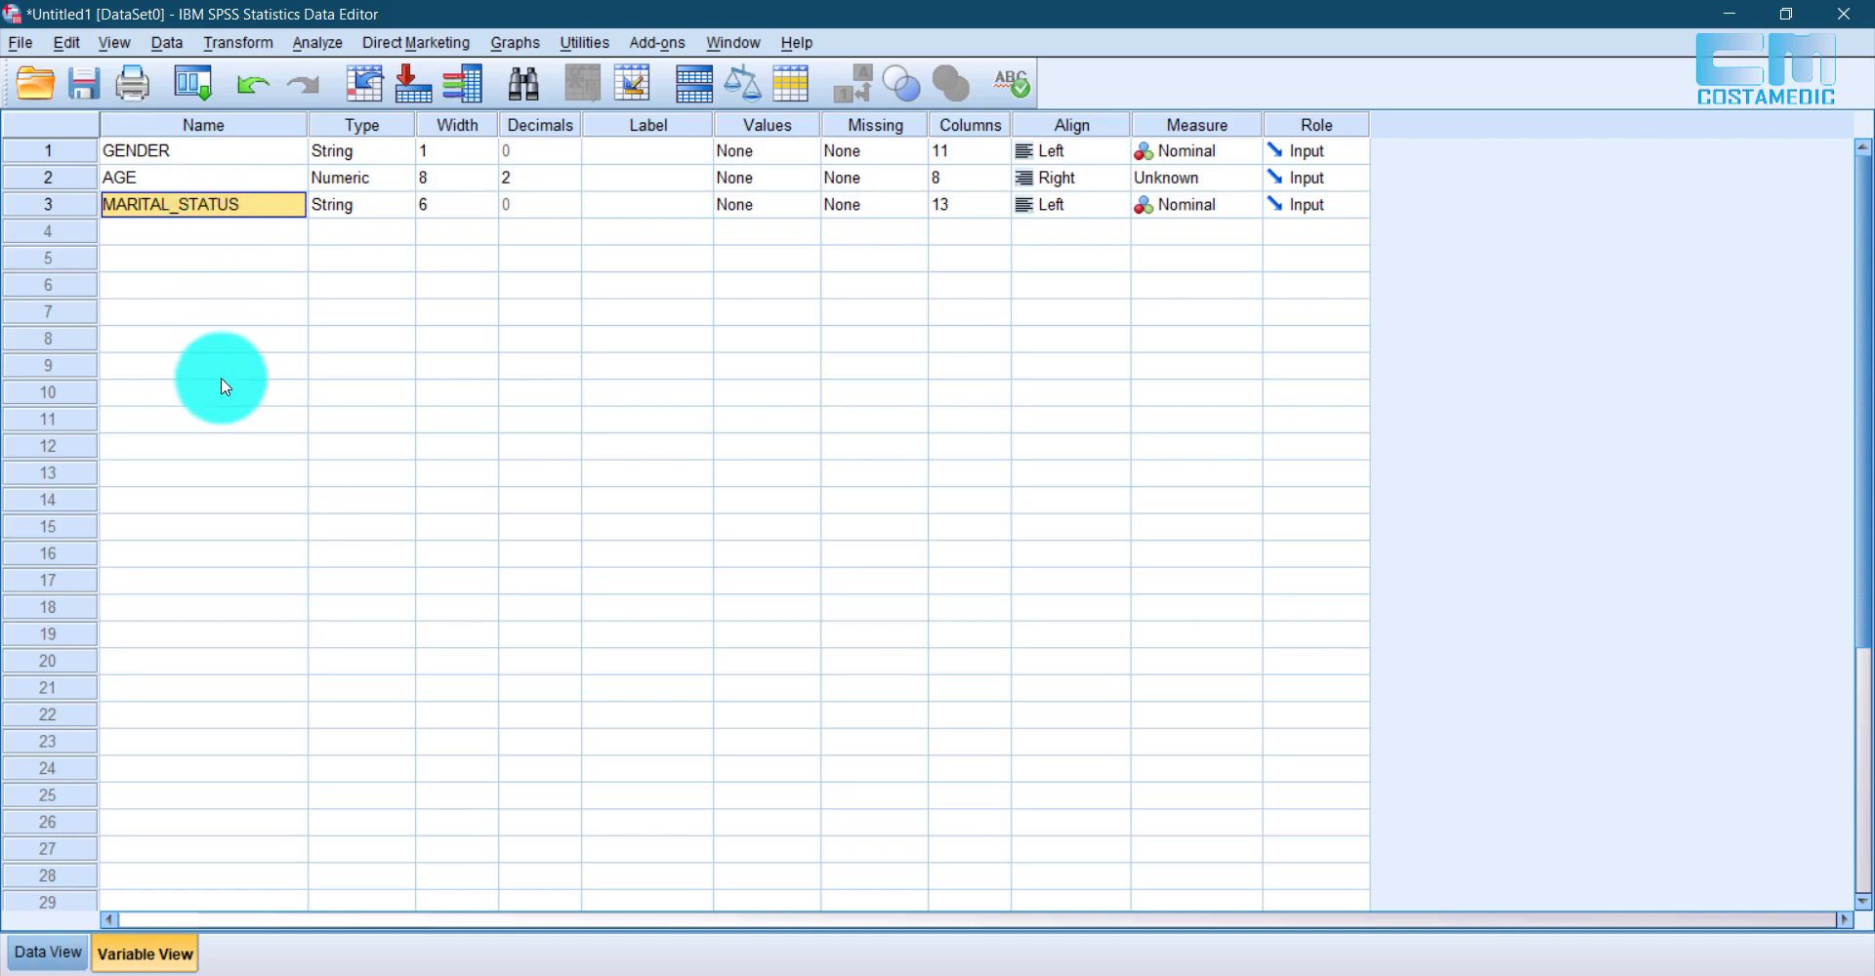
left_click(48, 954)
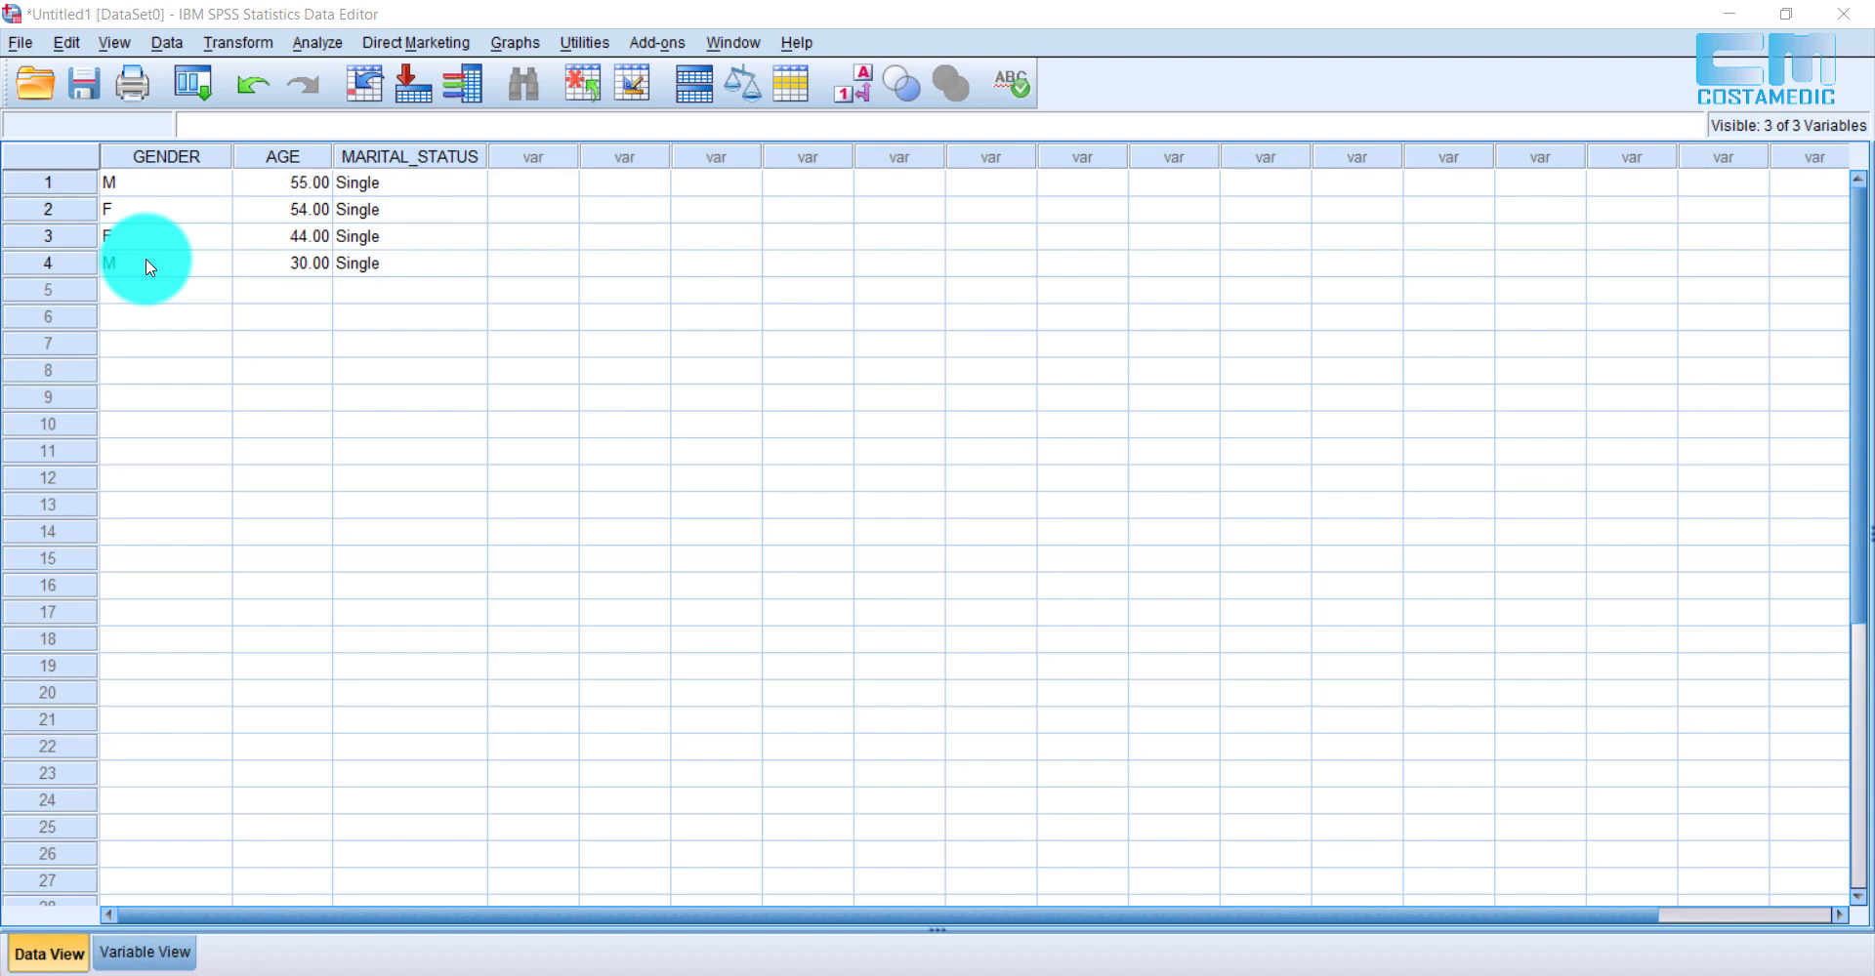
Step: Fill GENDER rows 5 to 20 with M, M, F, F, F, M, F, M, M, F, F, F, M, F, F and M
left_click(167, 289)
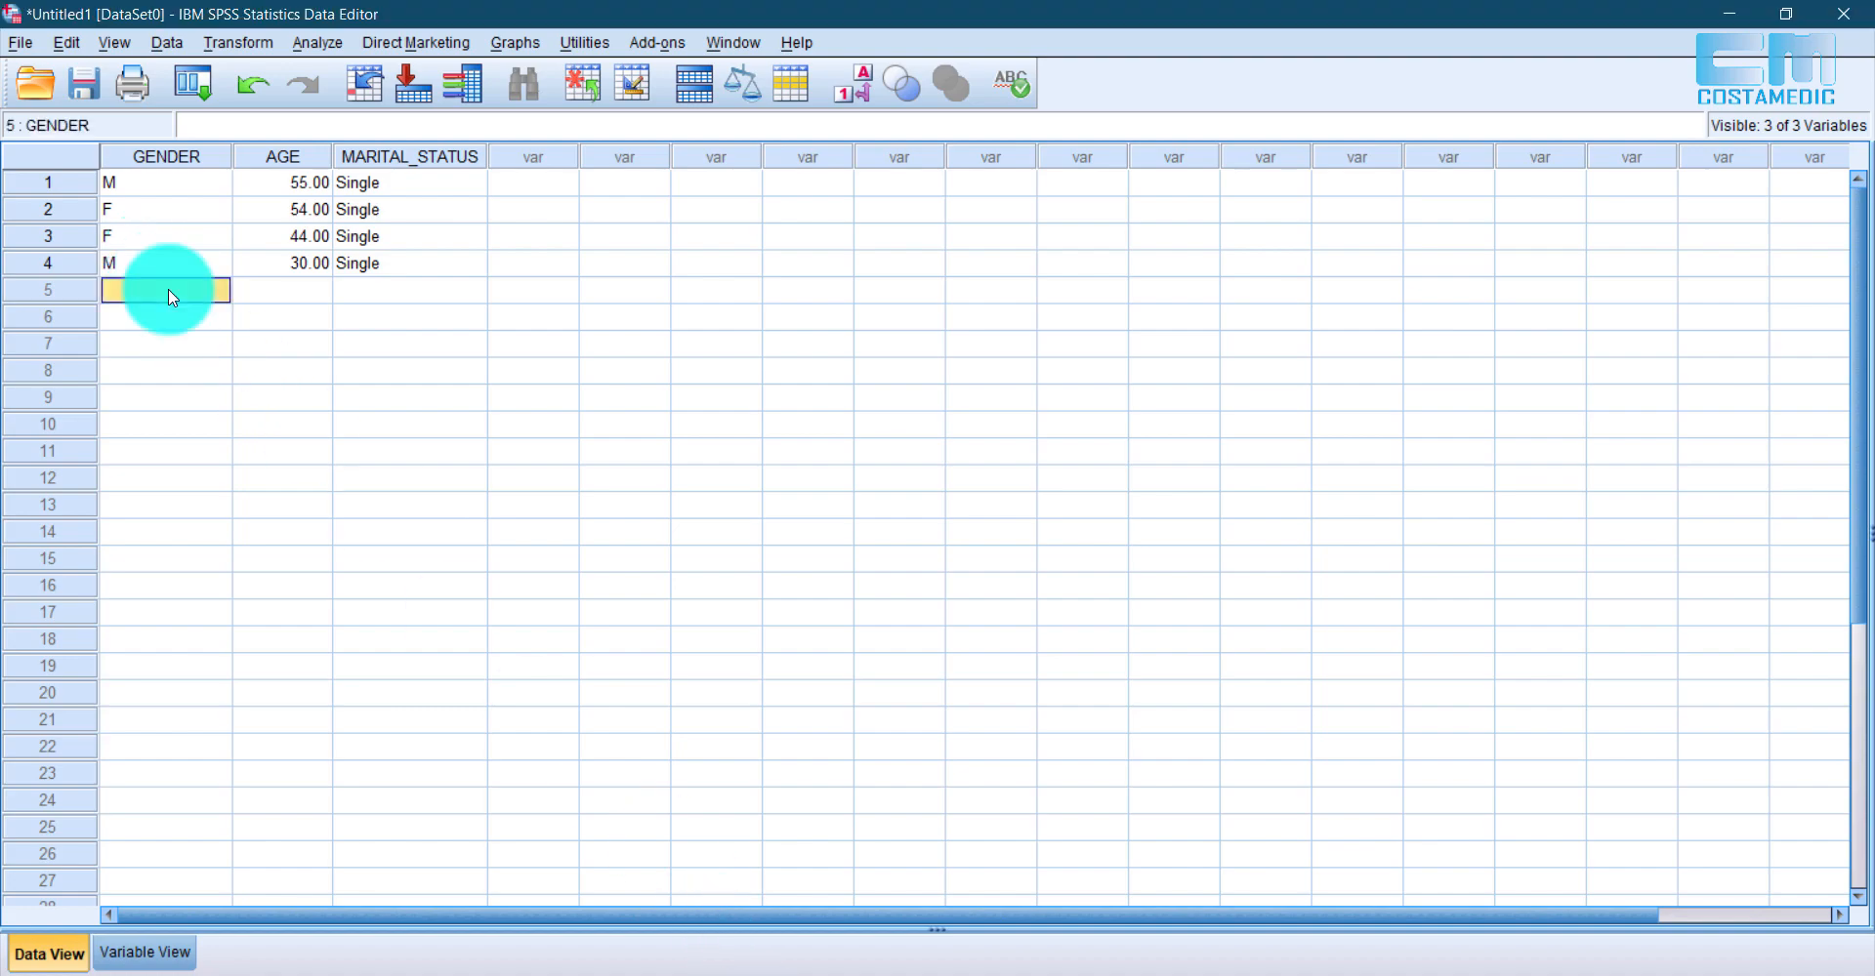
type("M M F F F M F M M F F F M F F M")
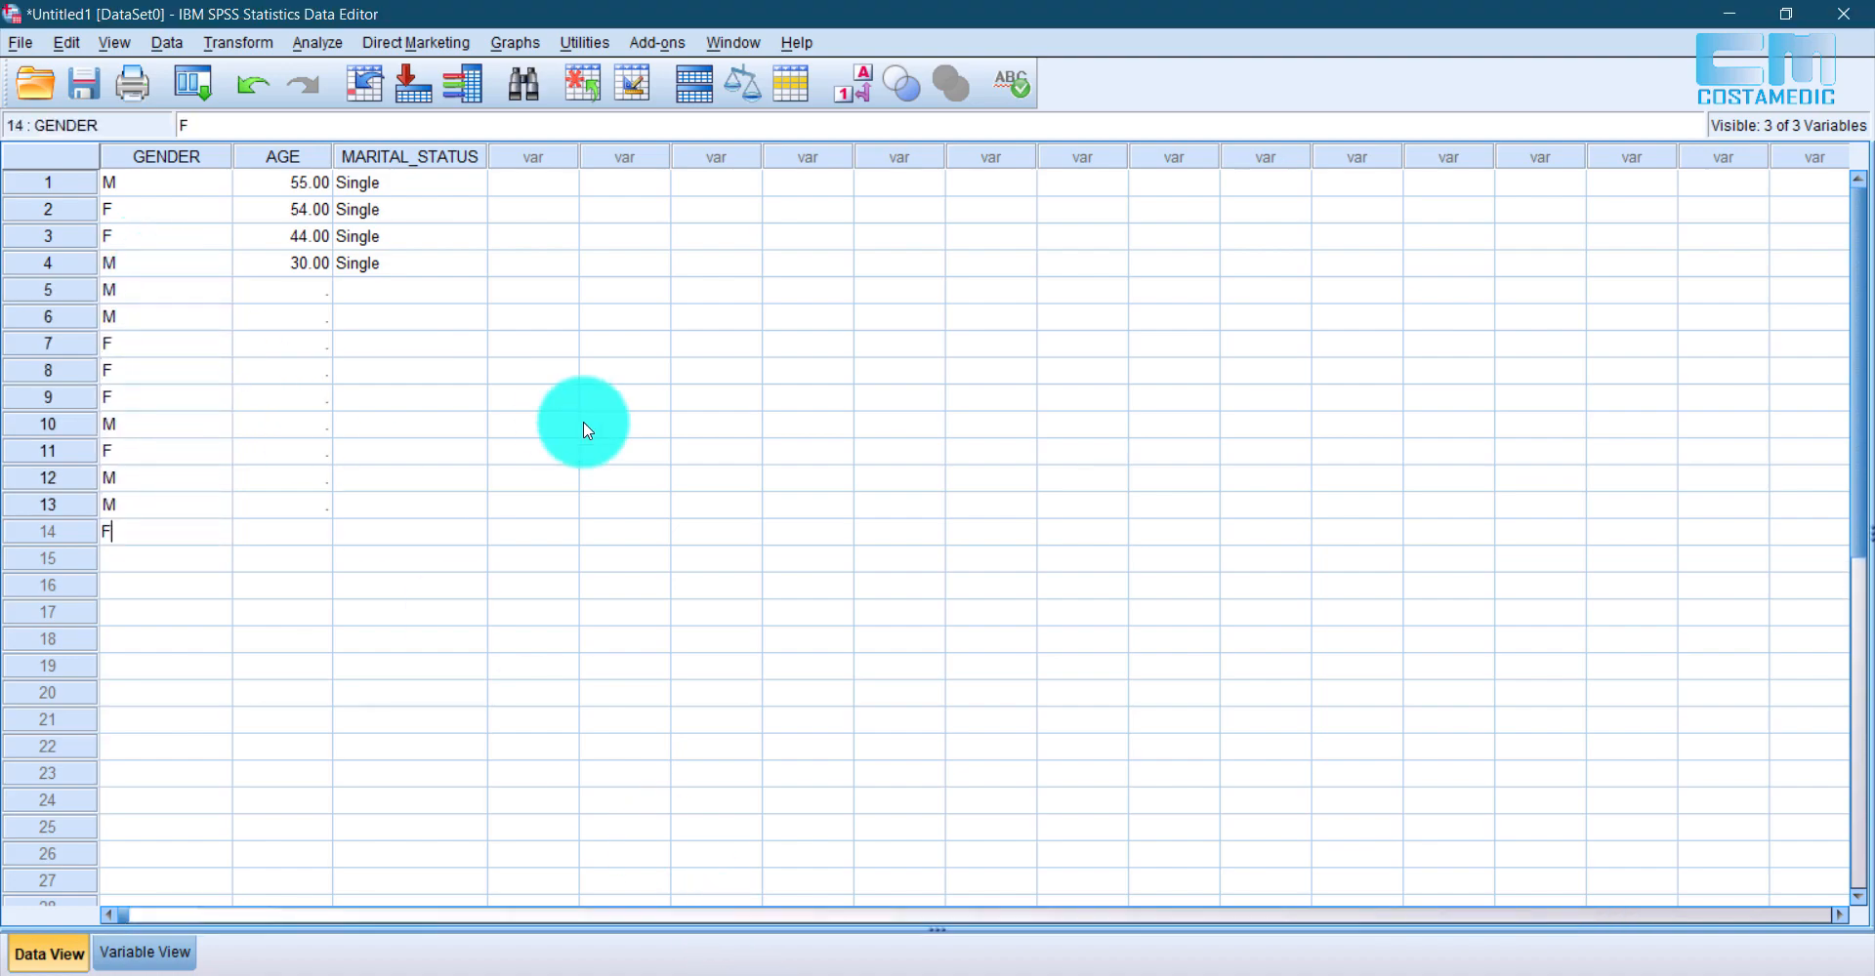
Step: Fill AGE rows 5 to 20 with 44, 45, 33, 23, 77, 65, 64, 33, 35, 45, 61, 54, 41, 40, 45 and 36
left_click(283, 290)
type("44")
key("Return")
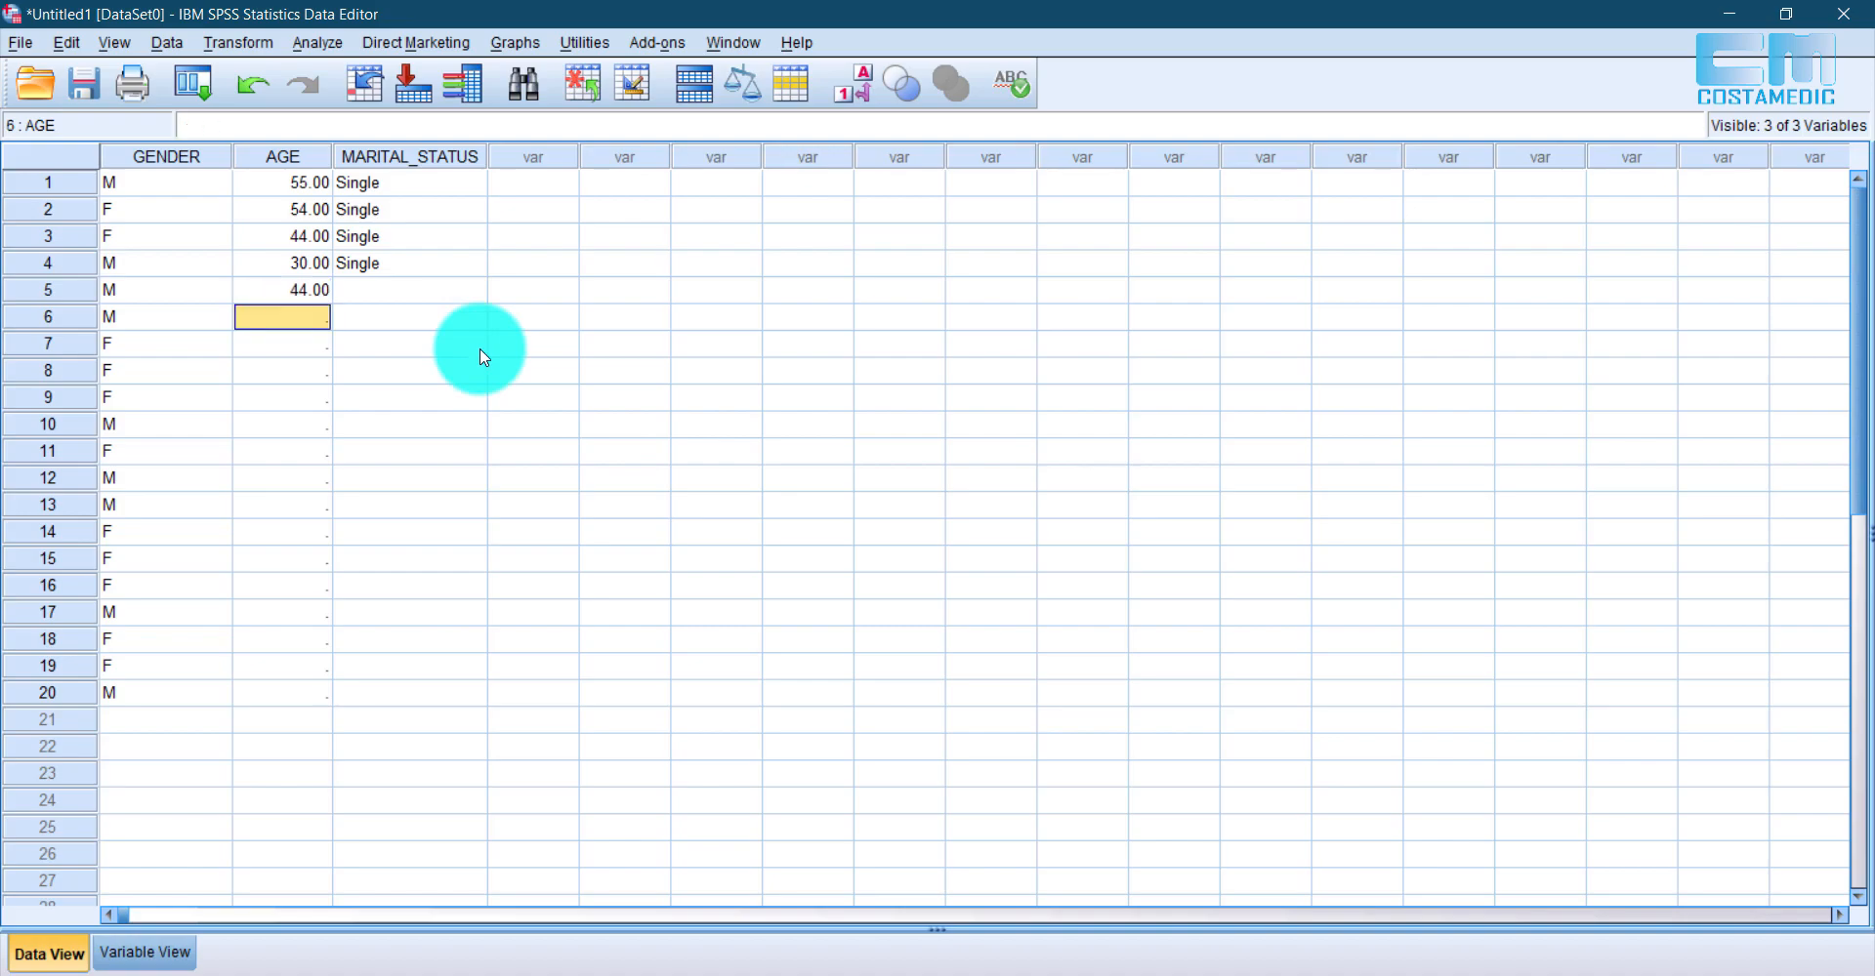
type("45")
key("Return")
type("33")
key("Return")
type("23")
key("Return")
type("77.00 65.00 64.00 33.00 35.00 45.00 ")
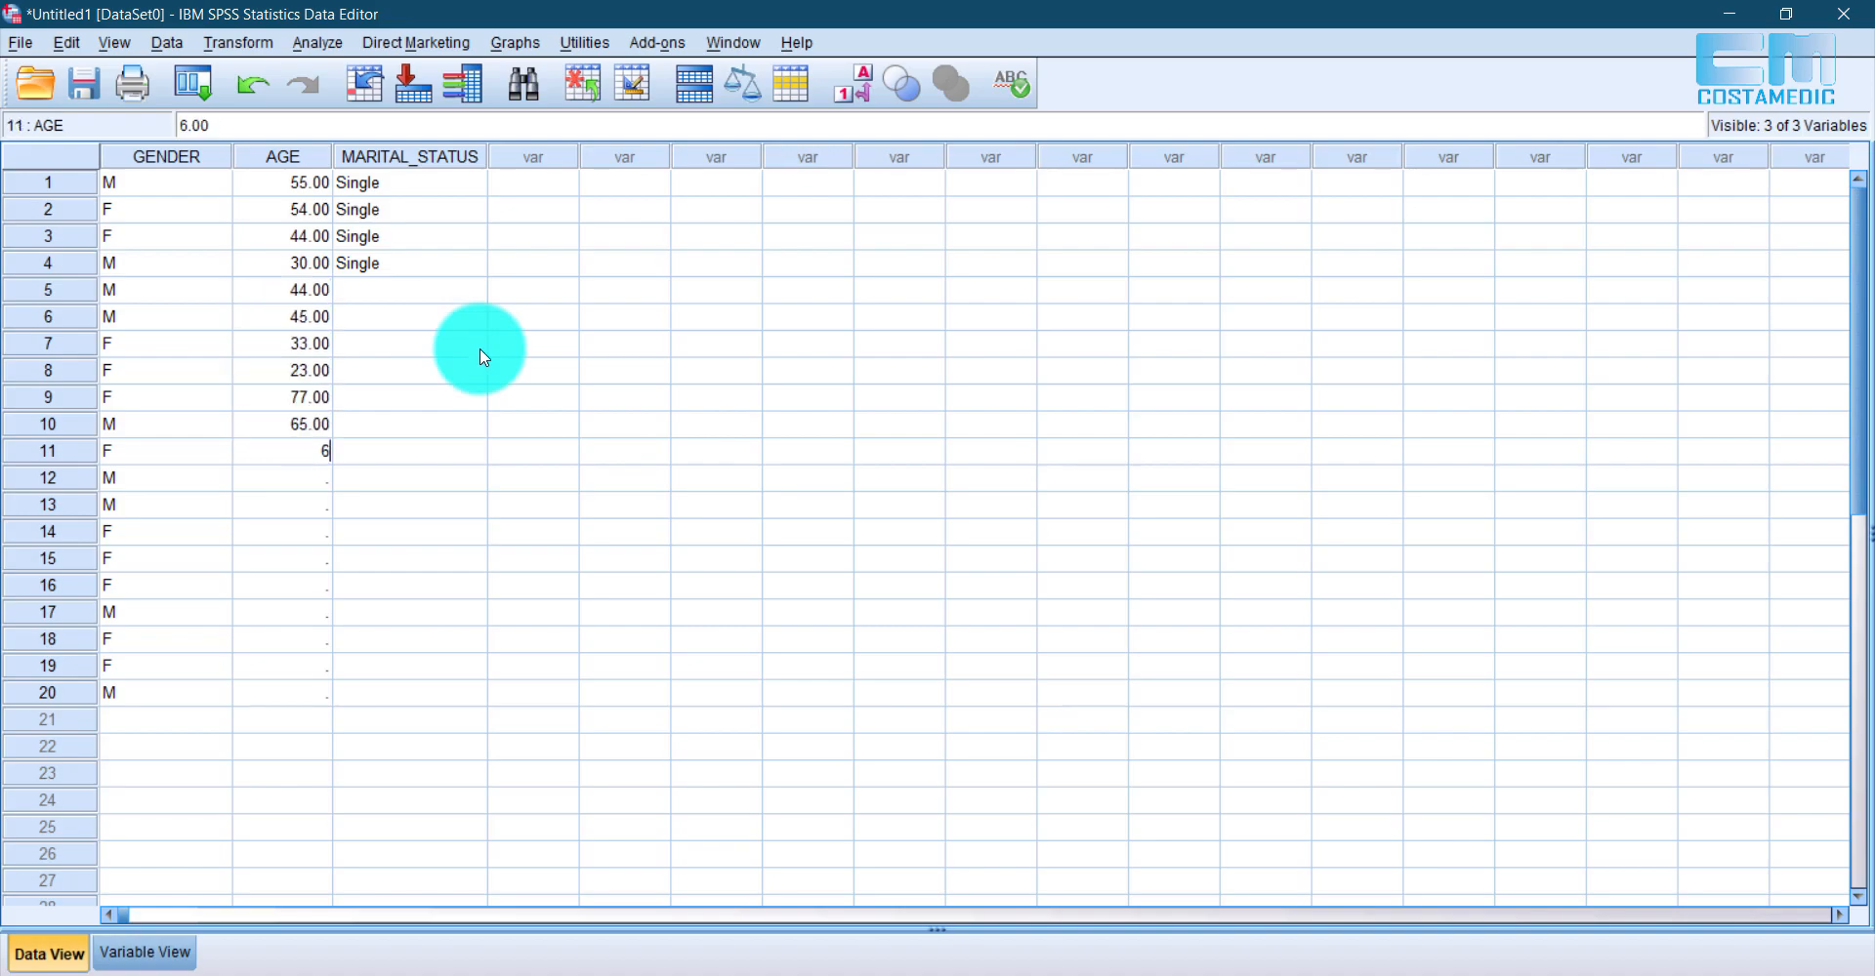
type("61.00 54.00 41.00 40.00 ")
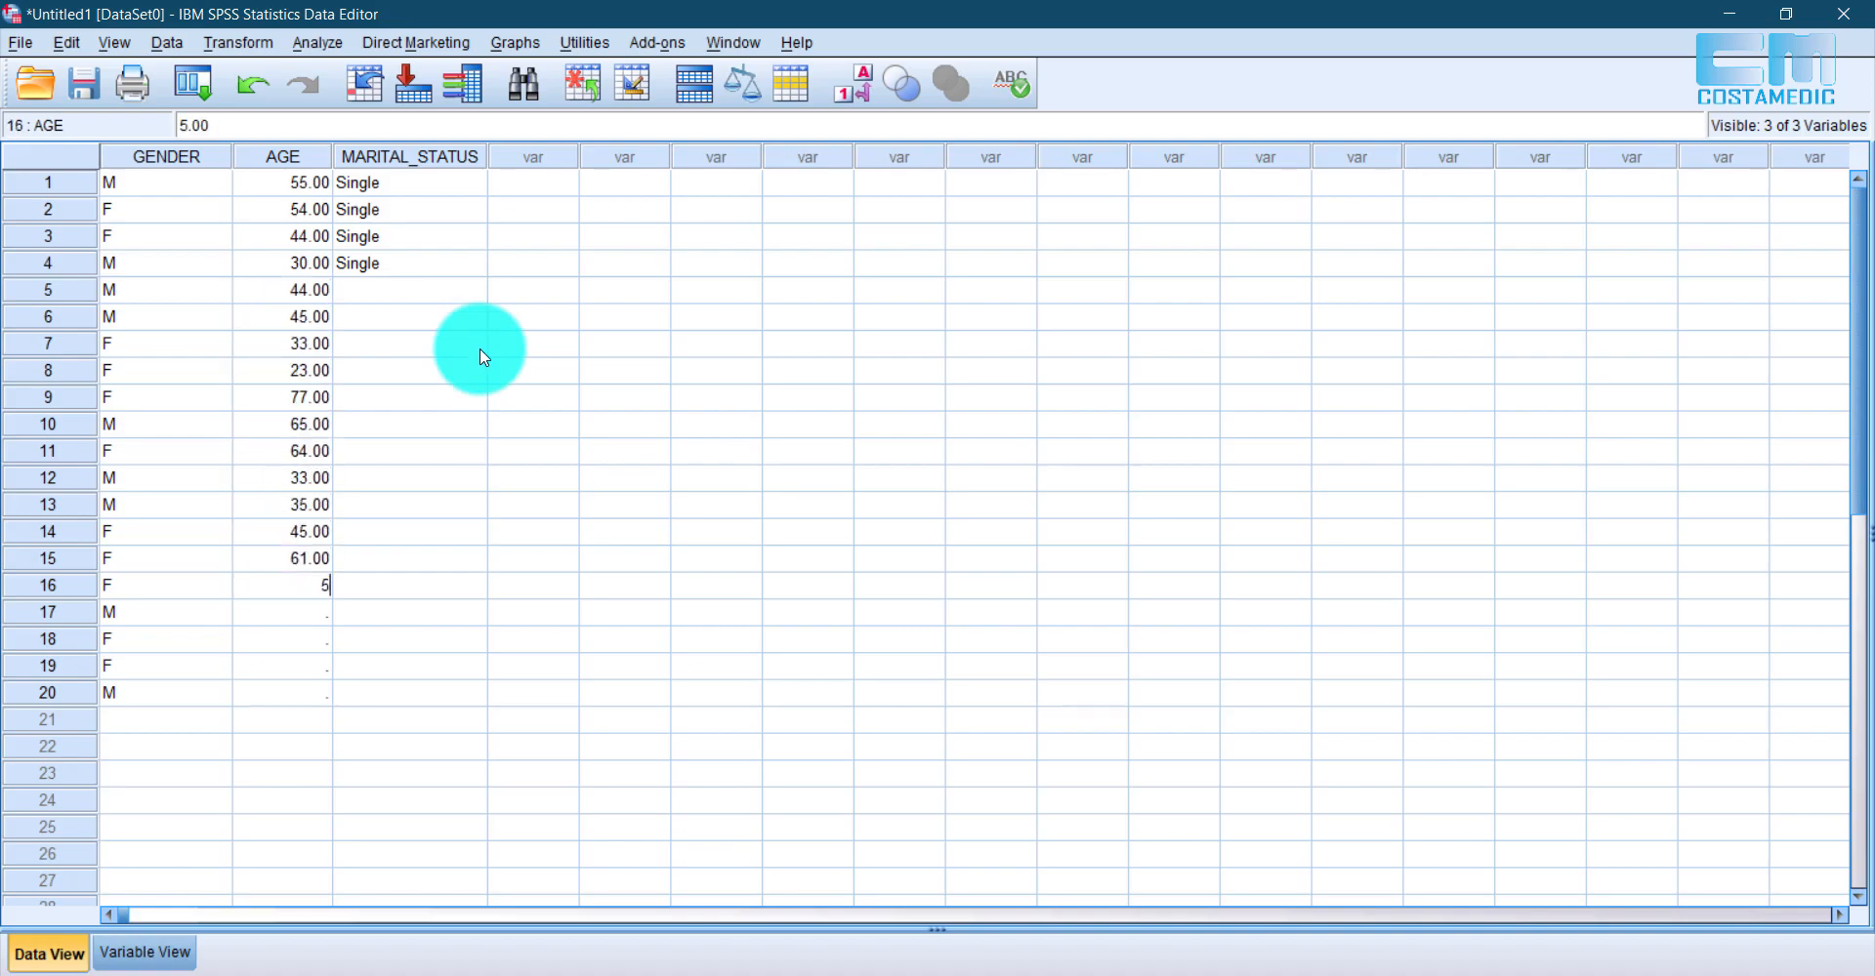
type("45")
key("Return")
type("36")
key("Return")
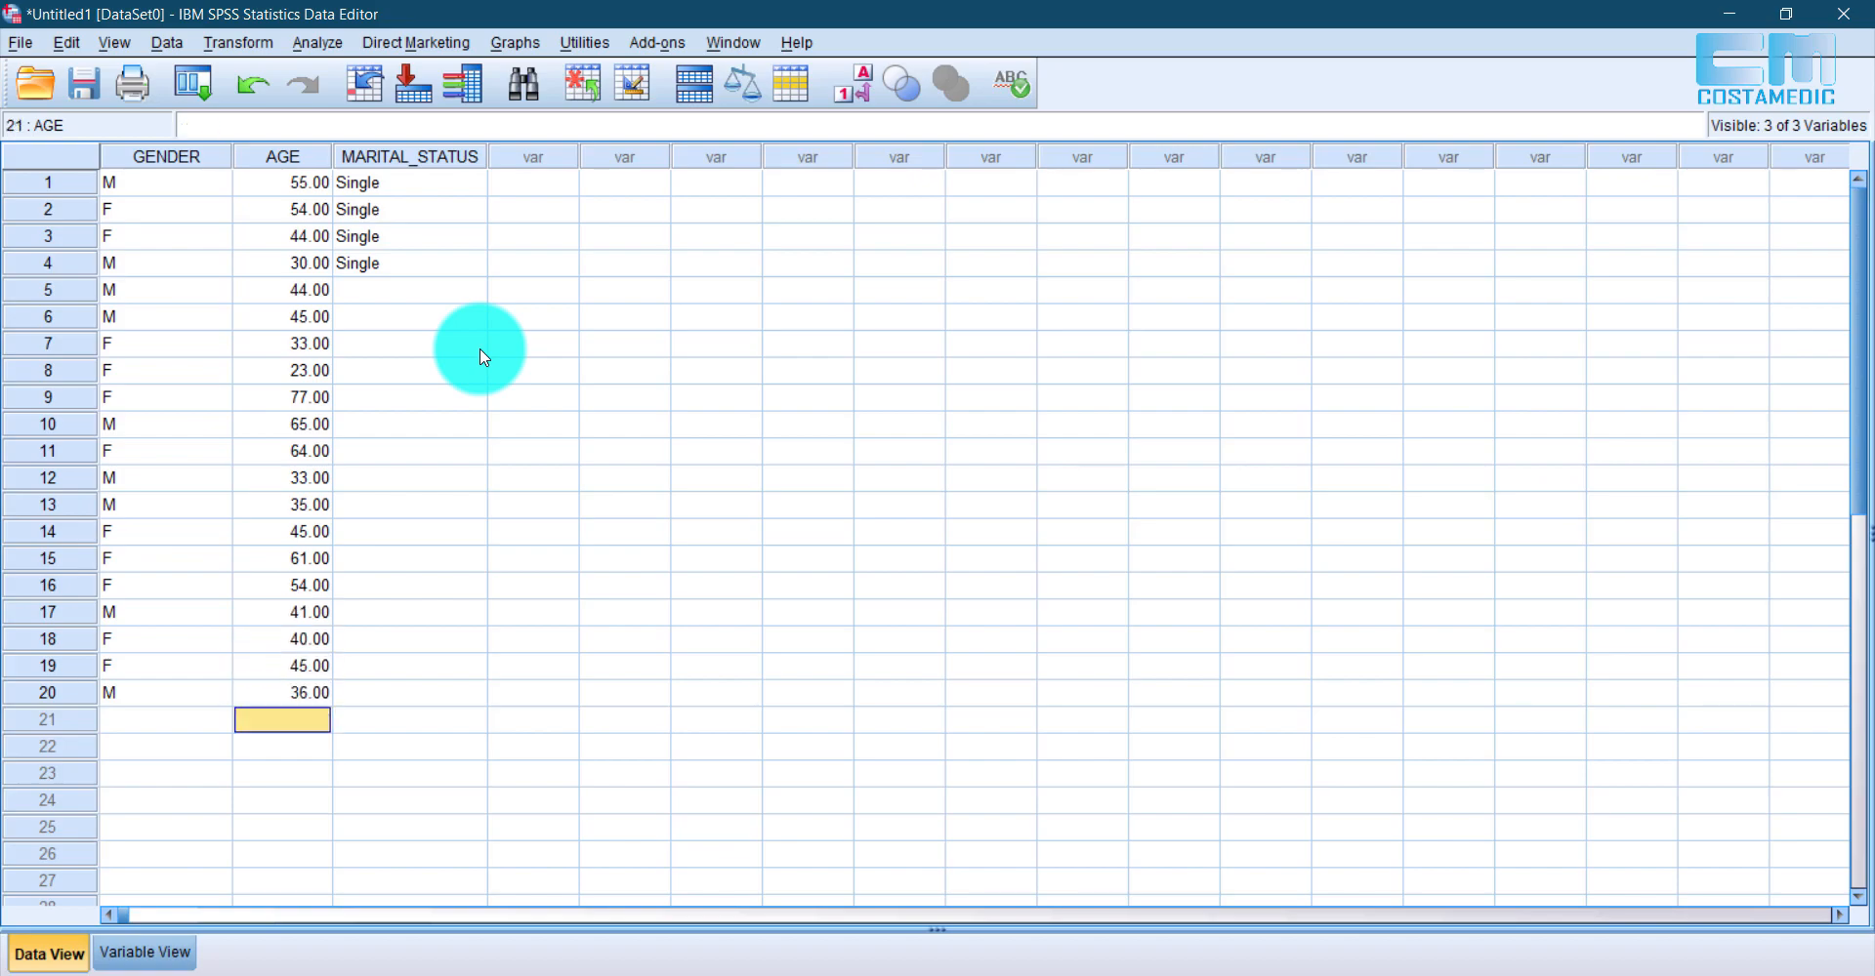
Step: Try to enter Married as the MARITAL_STATUS value in row 5
left_click(410, 290)
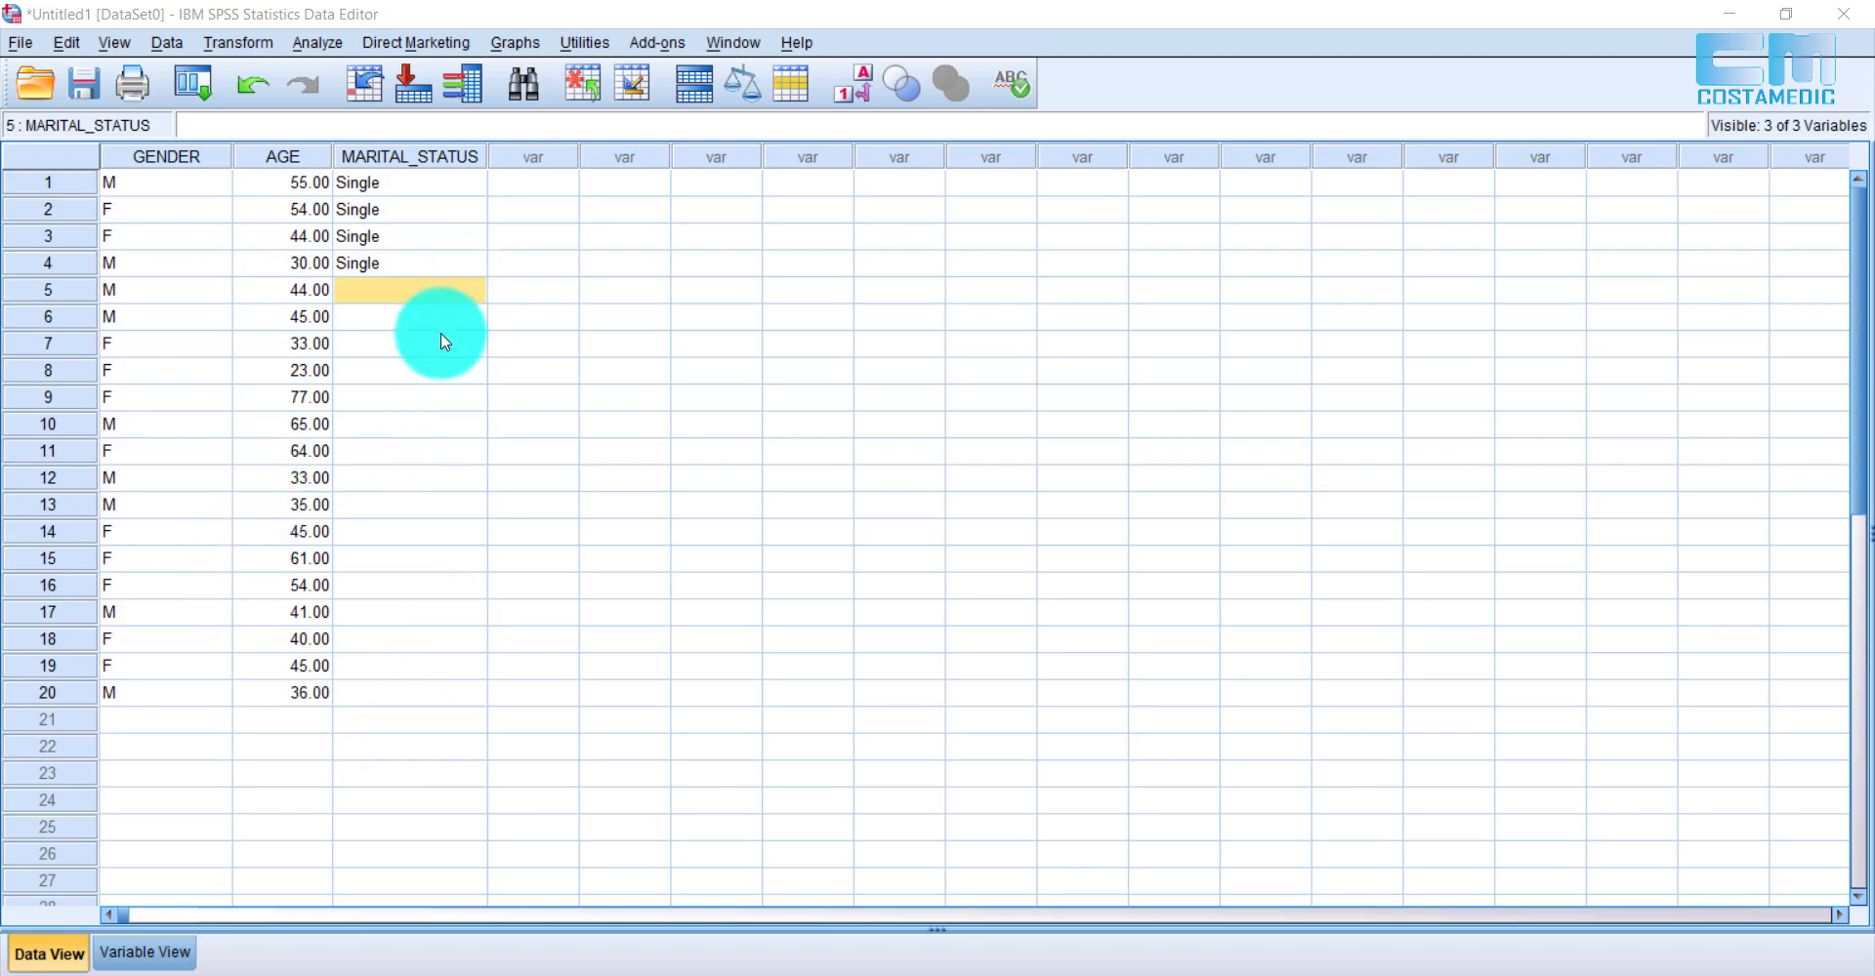
left_click(438, 297)
type("Mat")
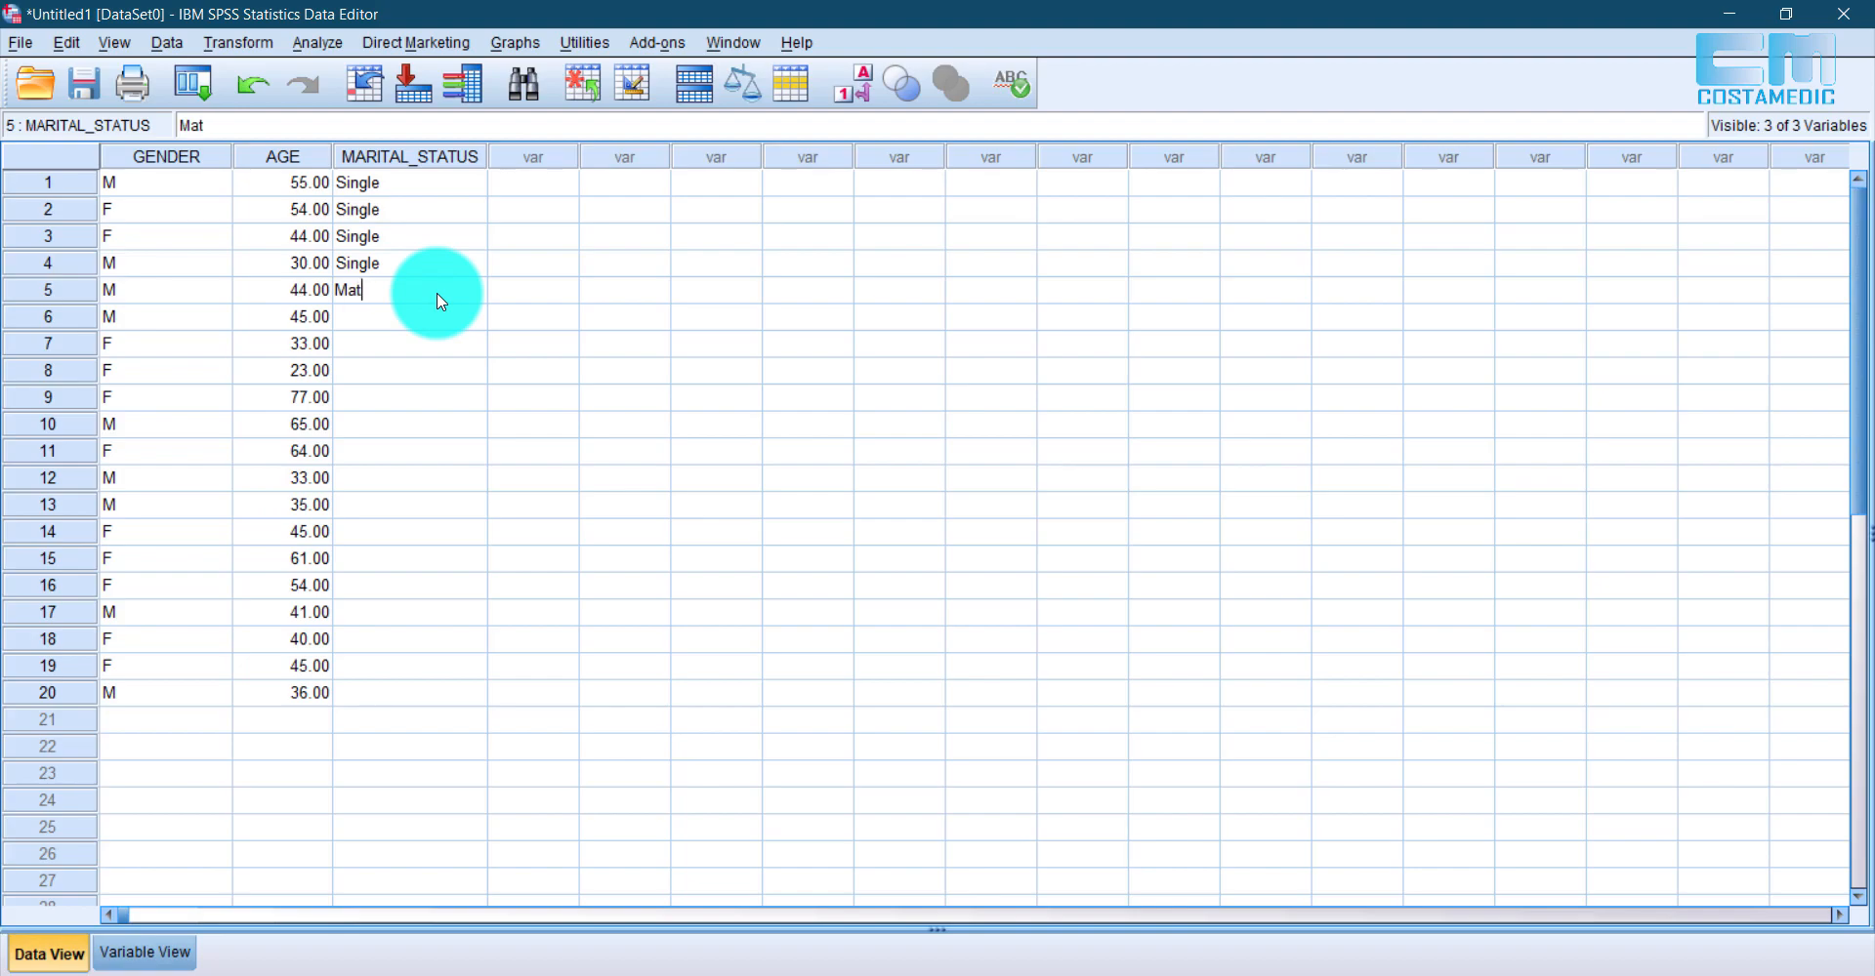
key("BackSpace")
type("rrie")
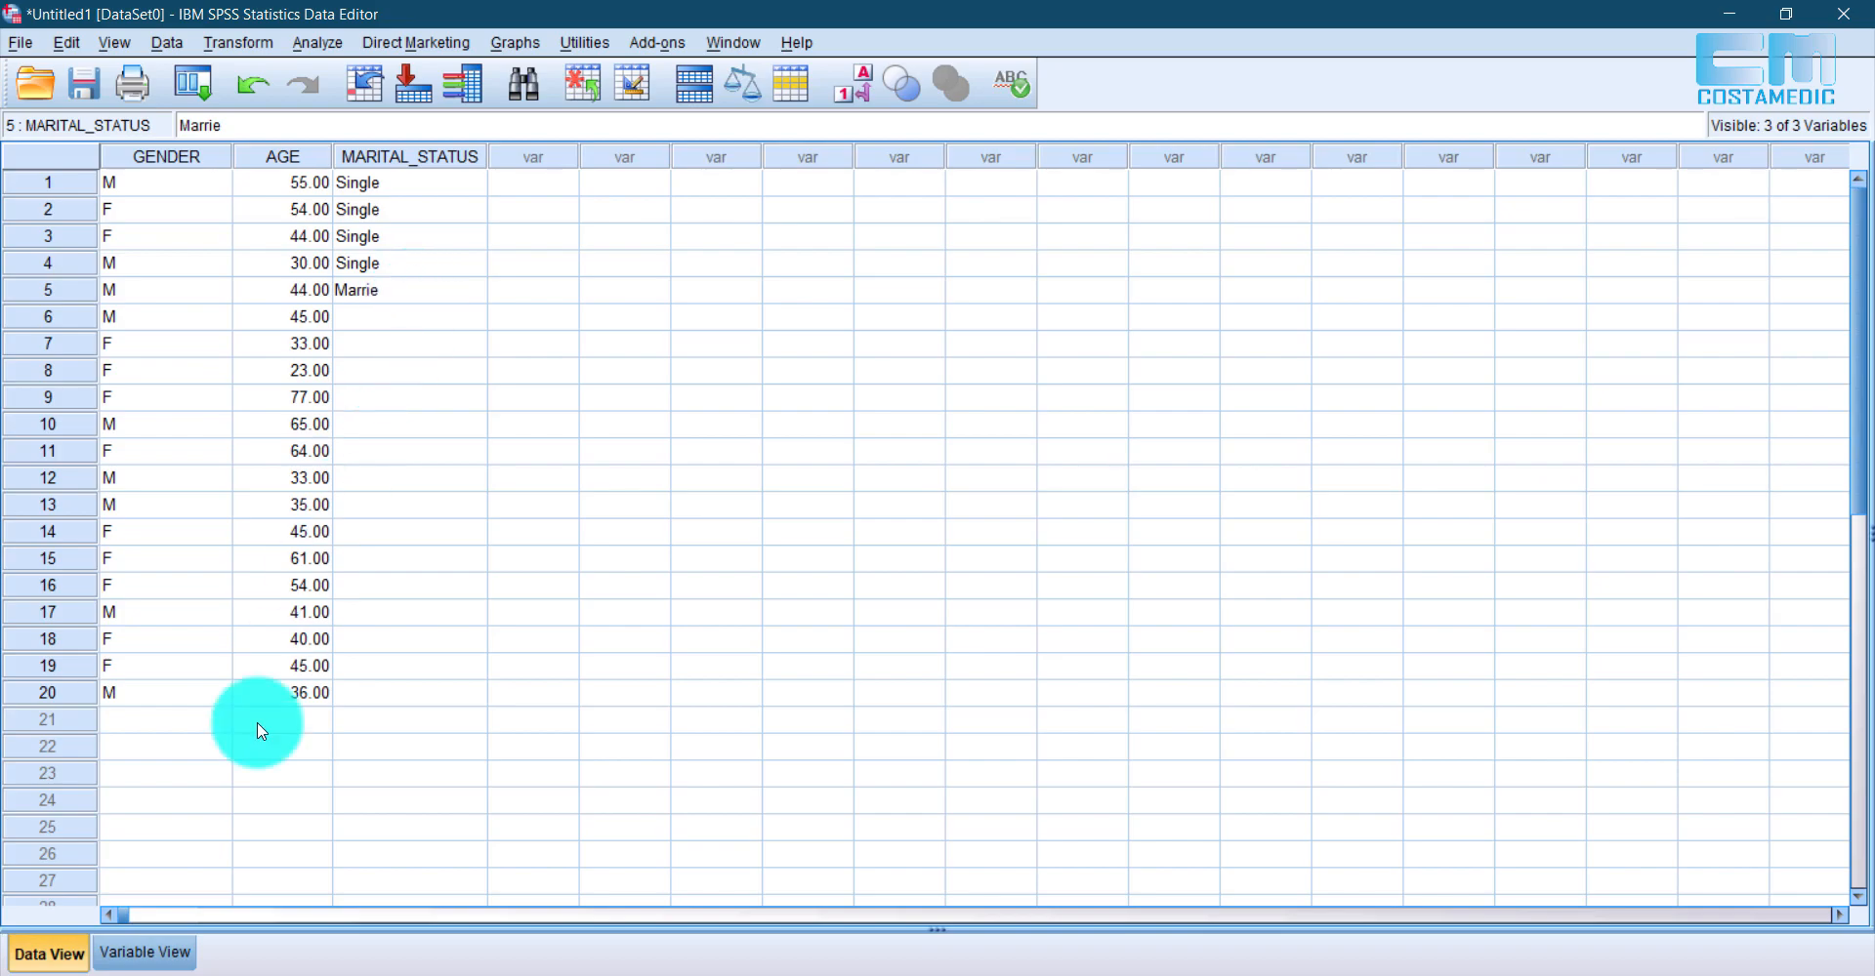
Step: Set the MARITAL_STATUS variable's width to 7 and return to the data grid
left_click(145, 952)
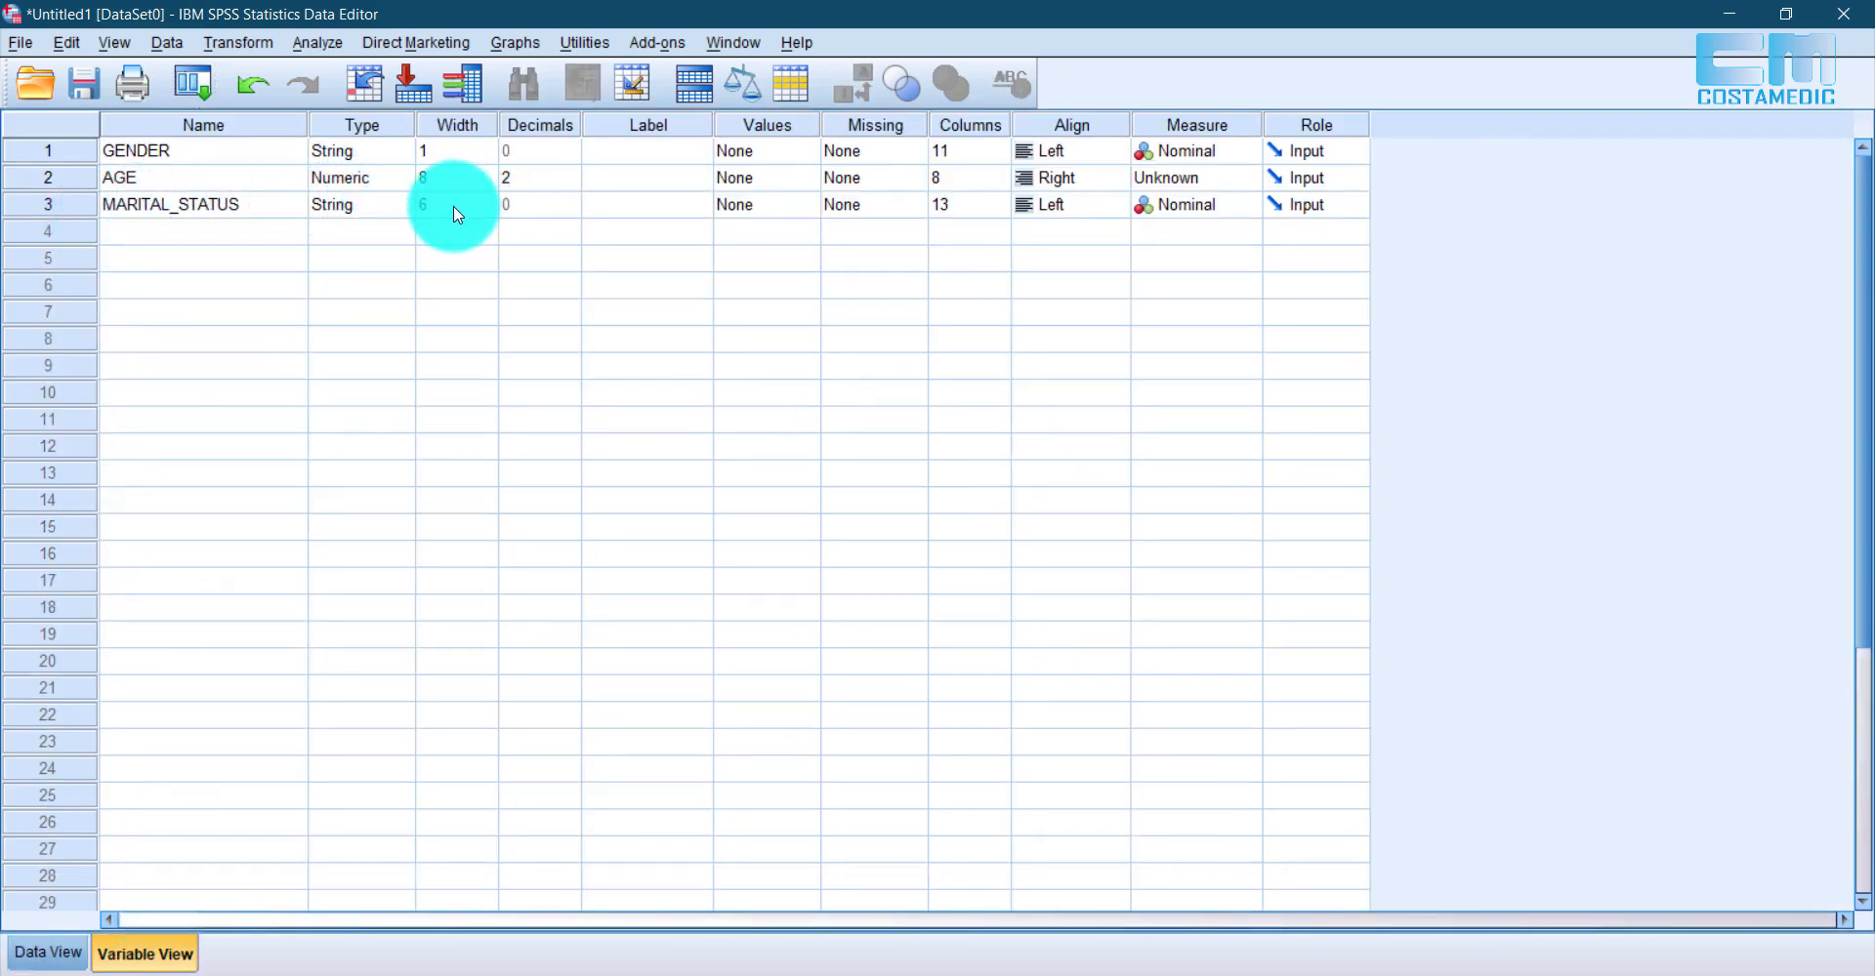
left_click(492, 198)
left_click(492, 198)
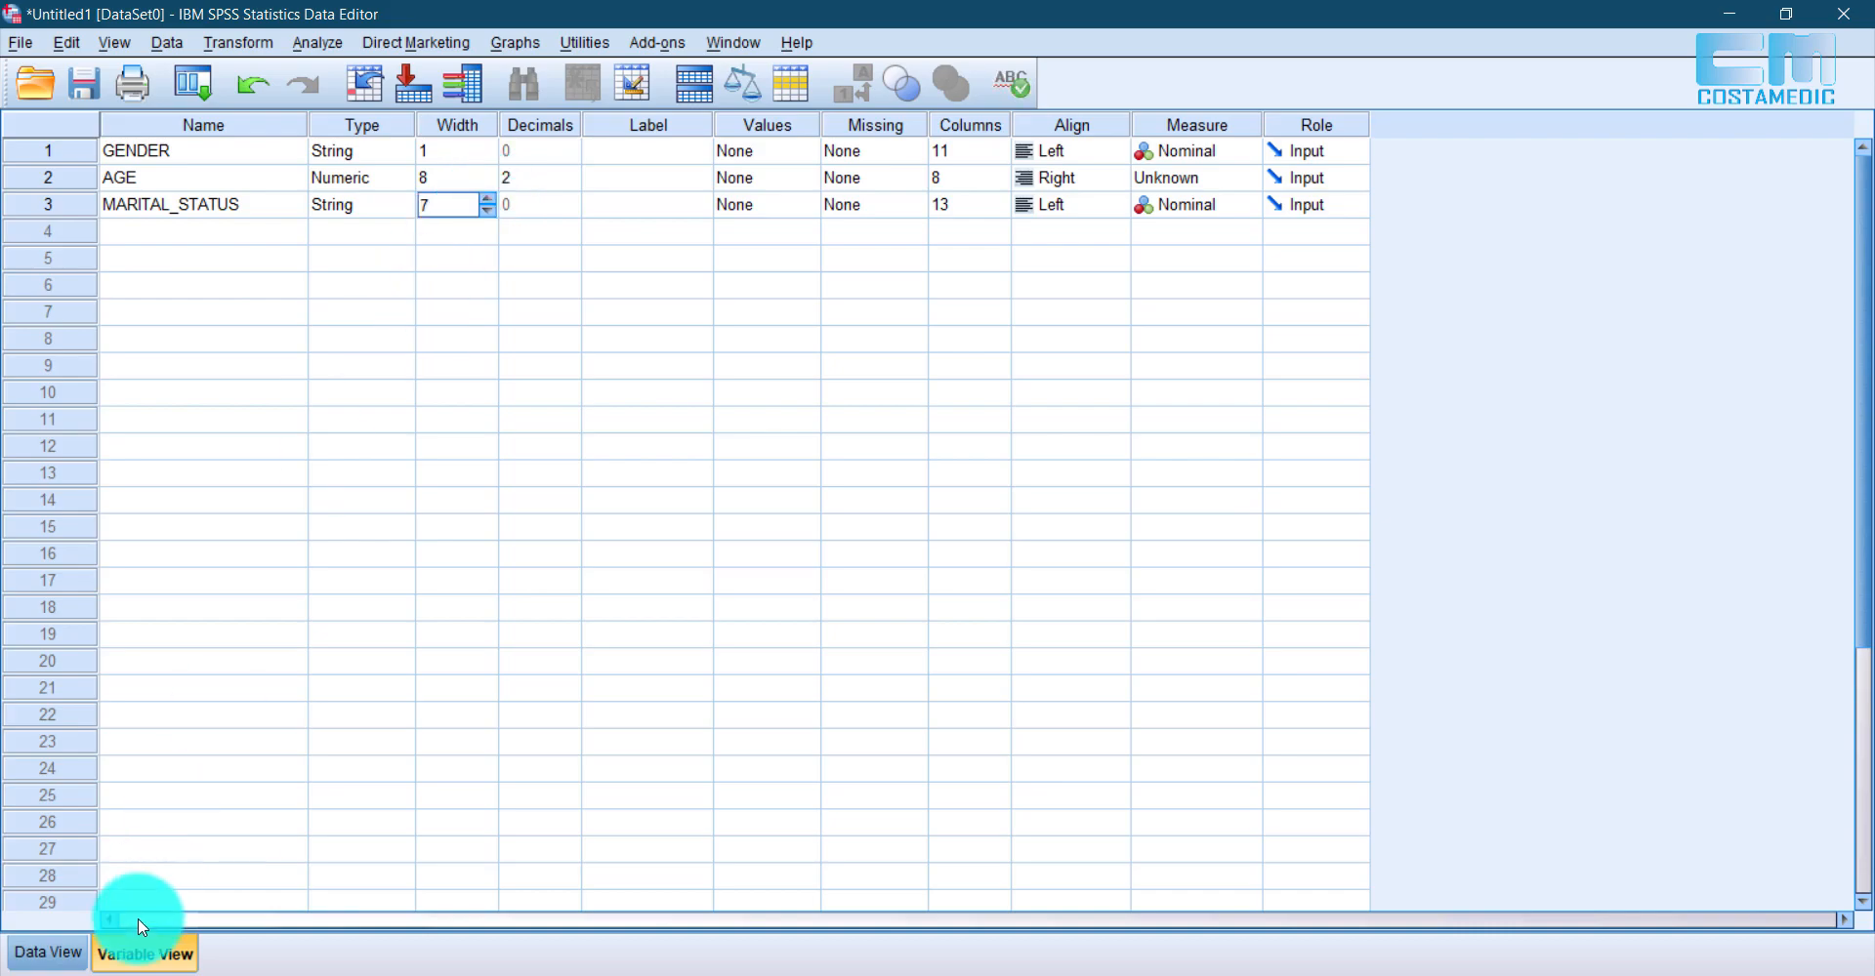
left_click(72, 945)
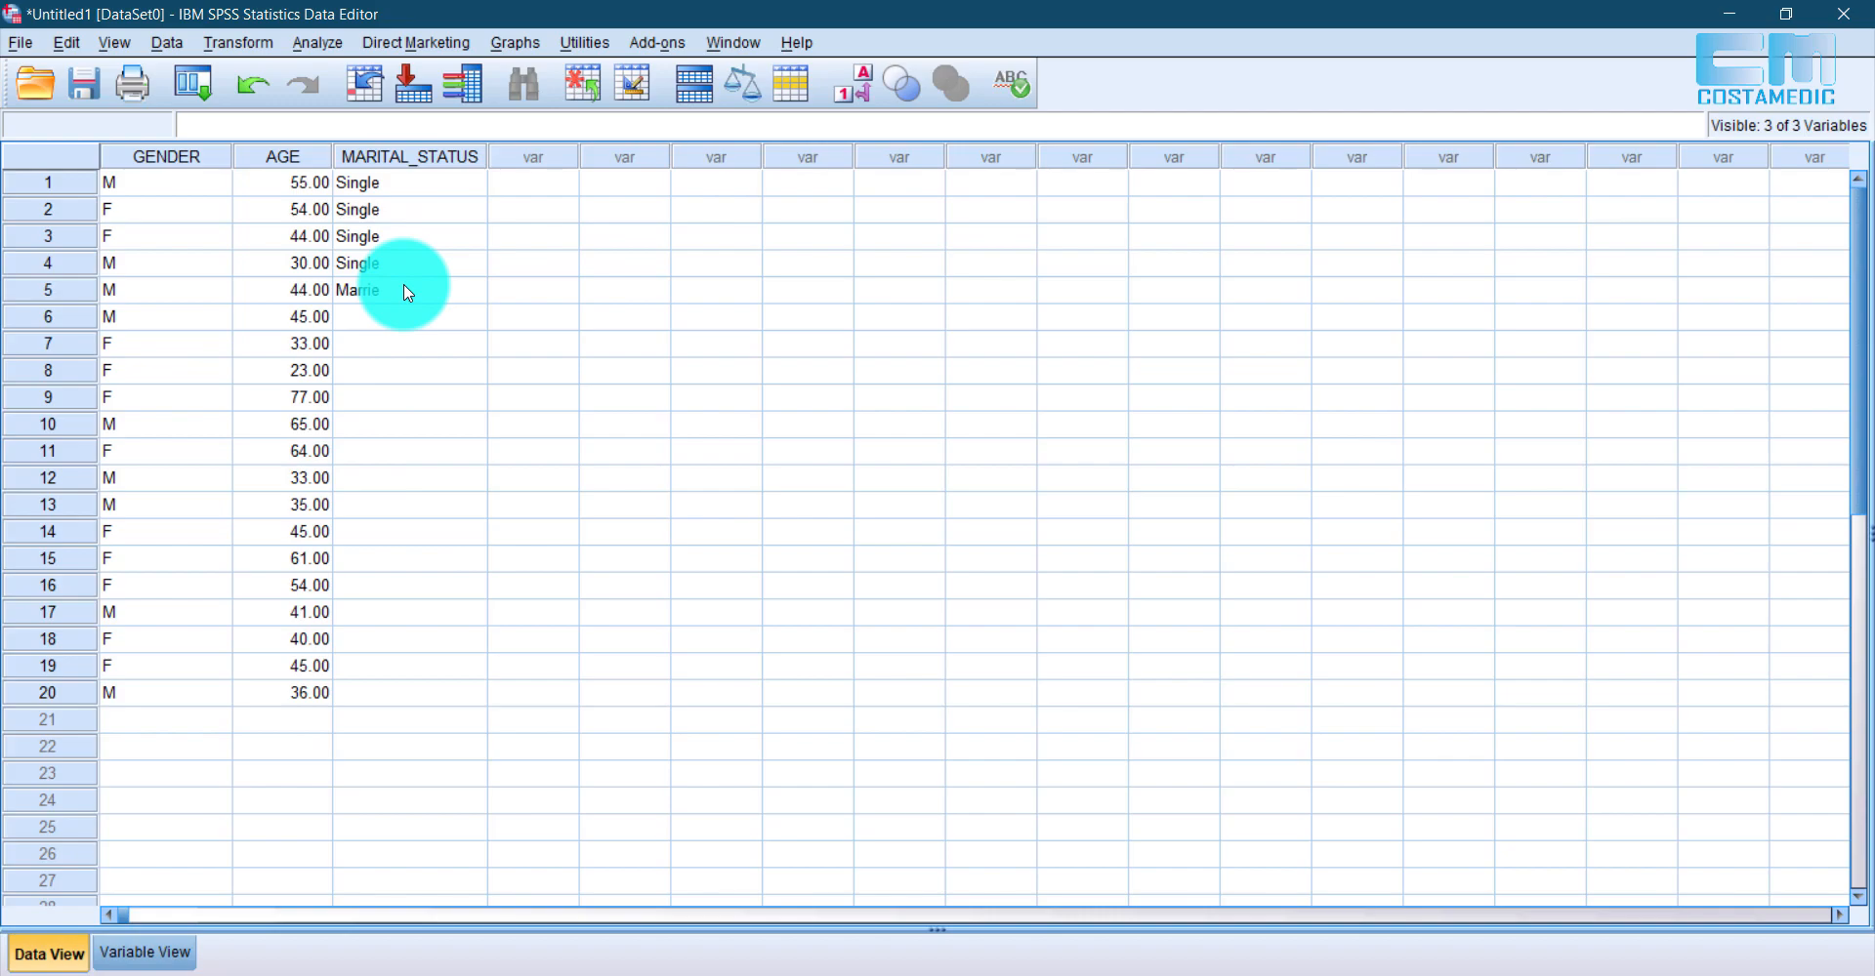
left_click(146, 952)
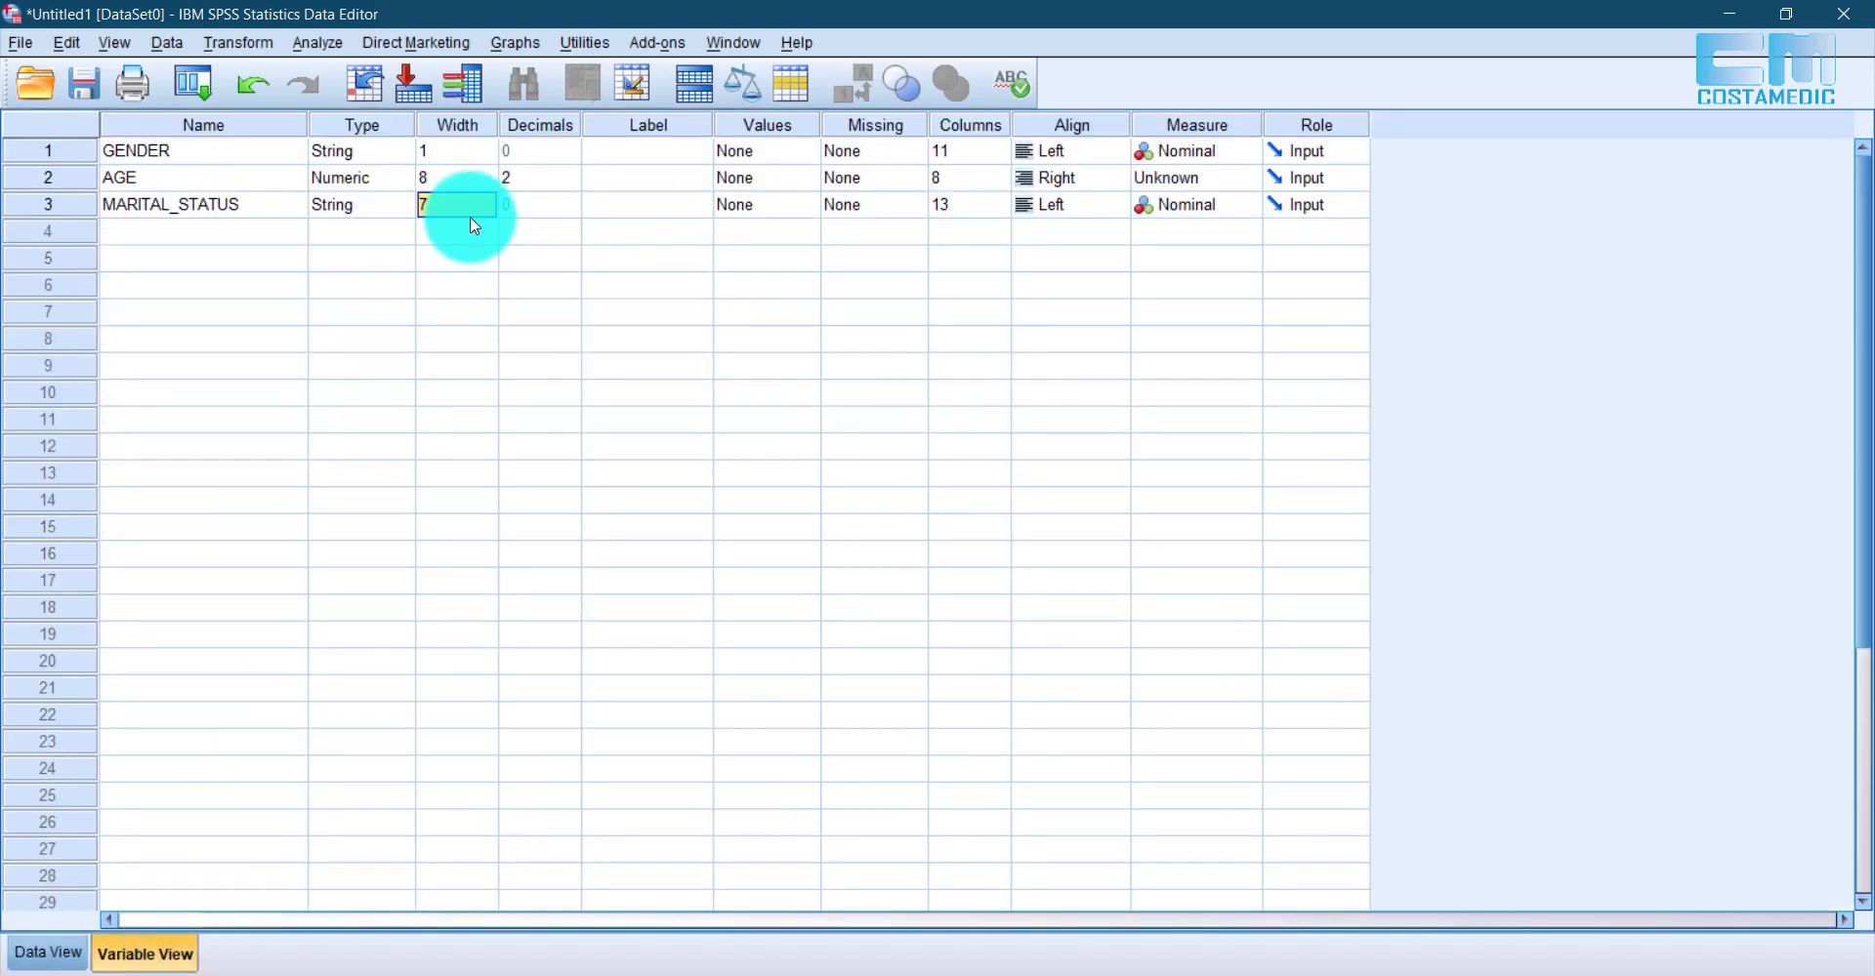
left_click(49, 952)
Step: Complete the MARITAL_STATUS entry in row 5 so it reads Married
left_click(390, 263)
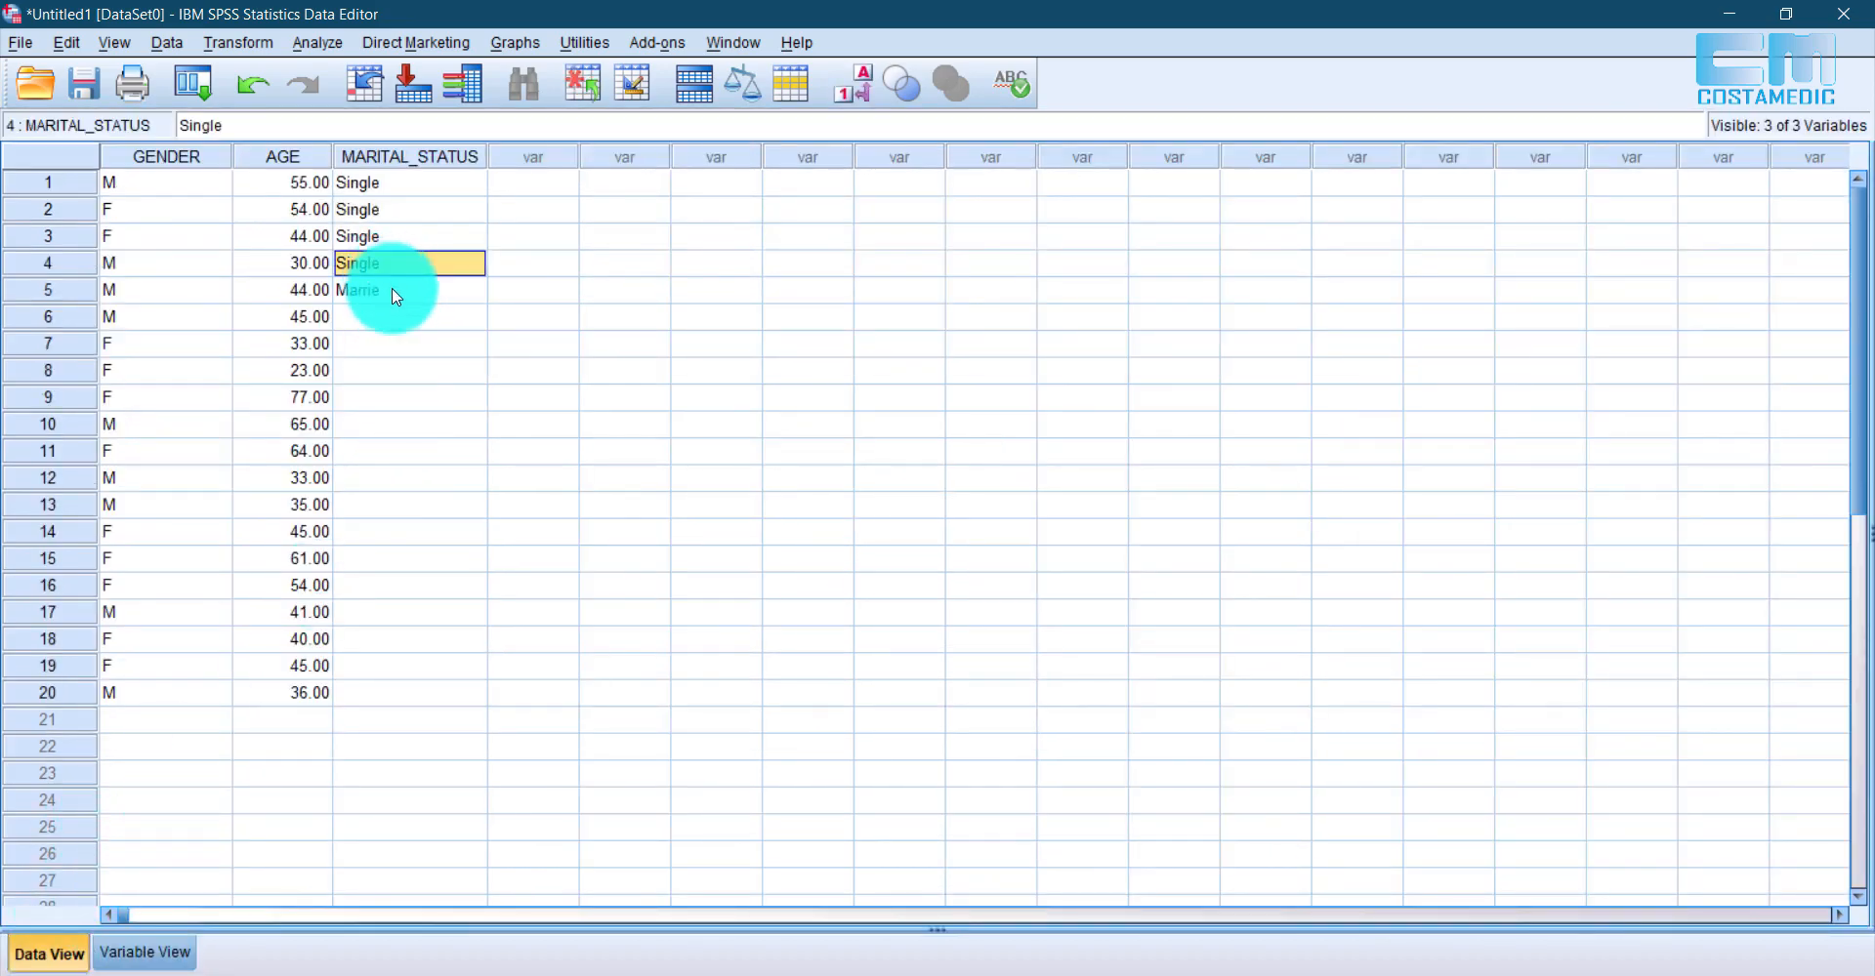
double_click(394, 289)
type("d")
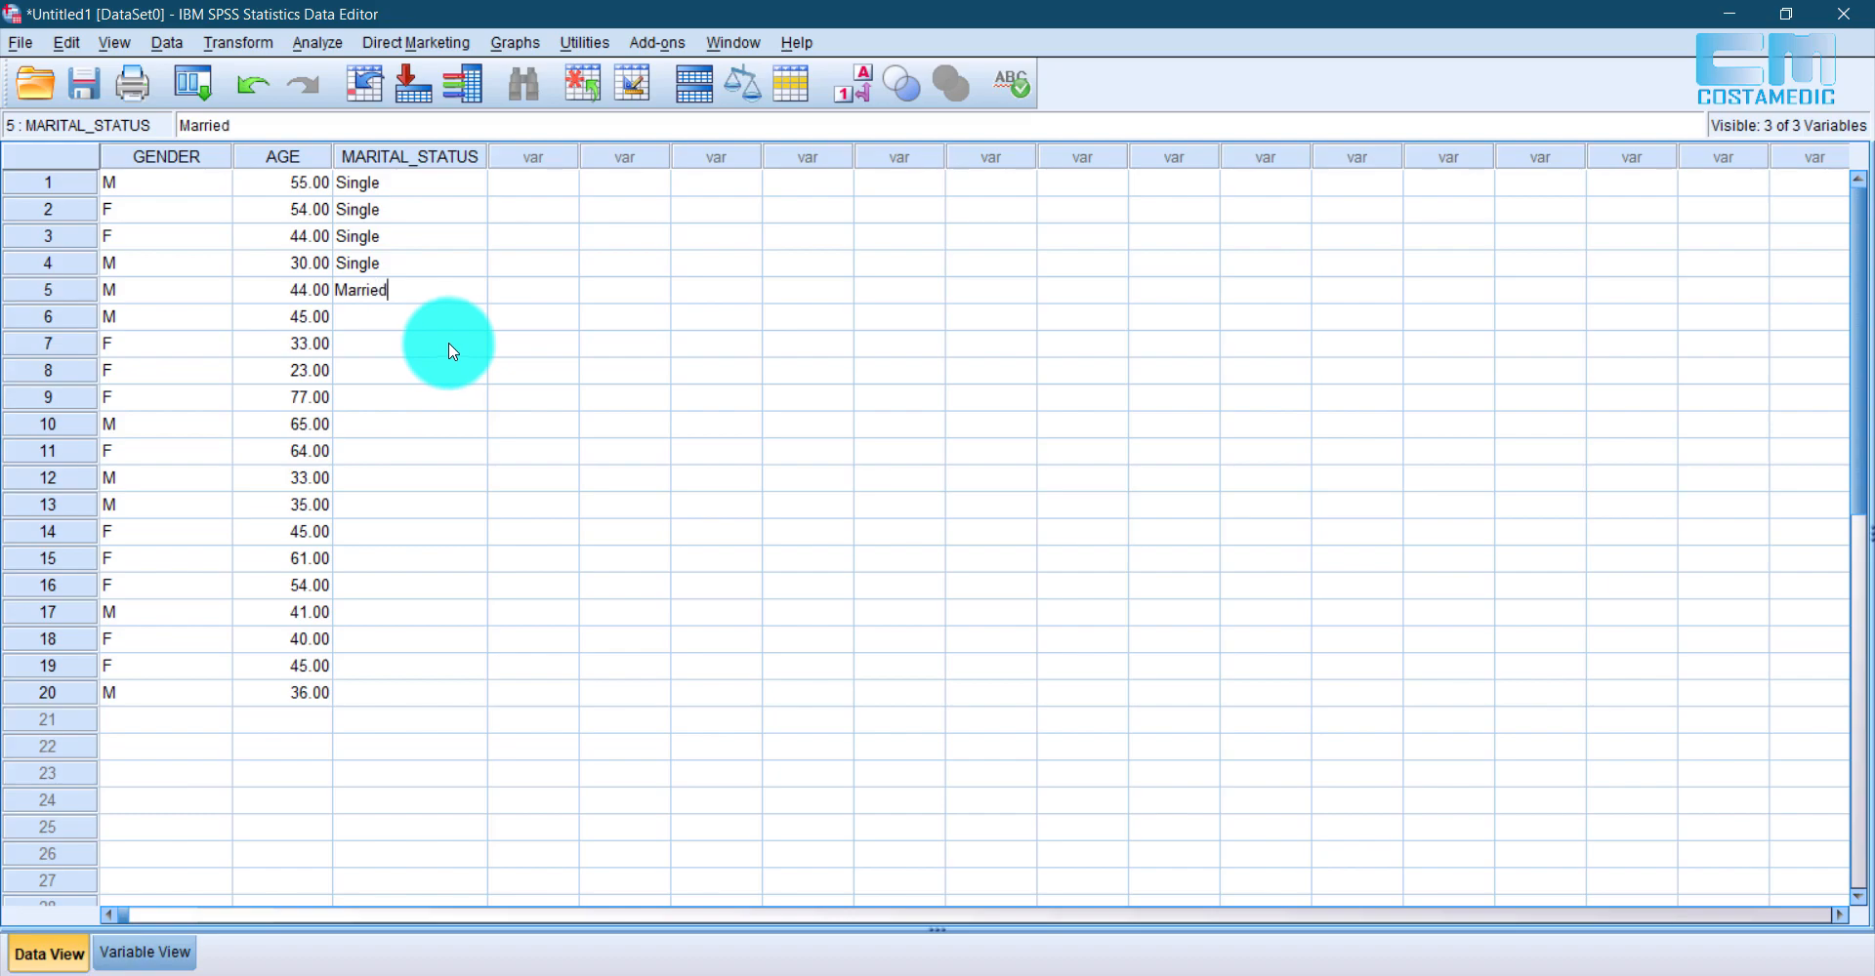
Step: Copy the Single entry from MARITAL_STATUS row 4 into rows 9 and 16 of the same column
left_click(395, 265)
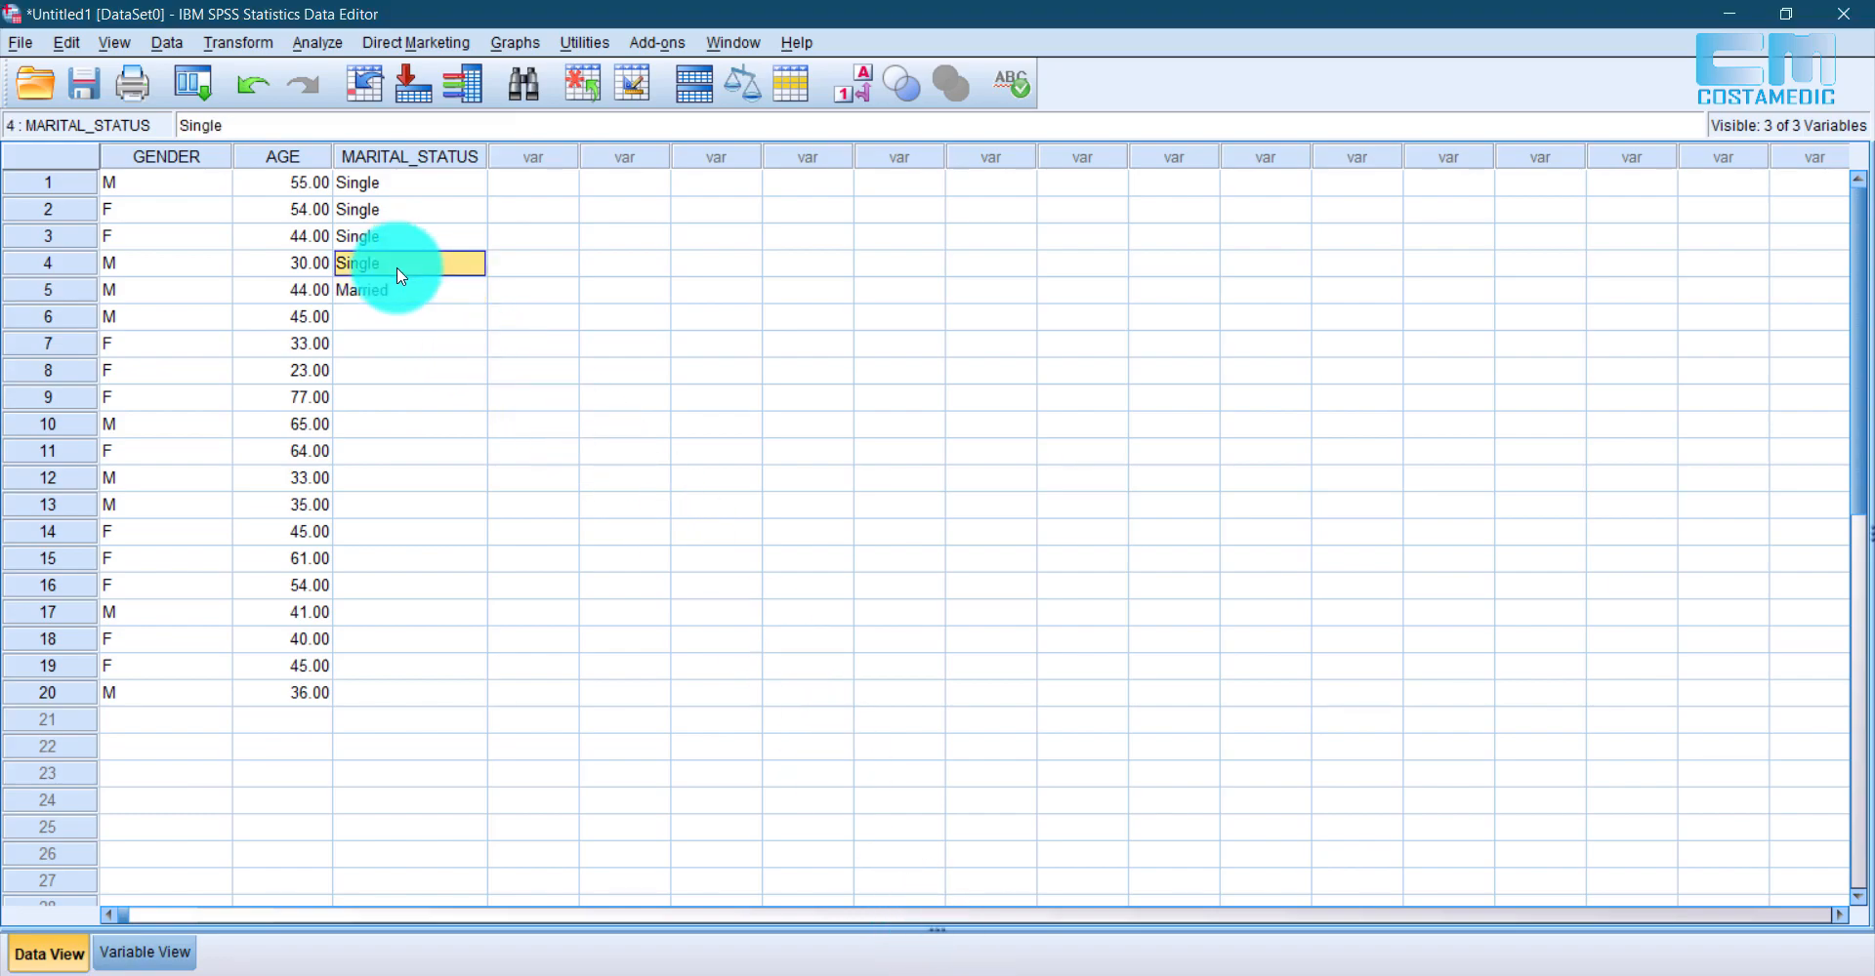
left_click(423, 400)
type("Single")
key("Return")
key("Return")
key("Return")
key("Down")
key("Down")
key("Down")
key("Down")
type("Single")
key("Return")
Step: Copy the Married entry from MARITAL_STATUS row 5 into rows 6 to 8, row 10 and rows 17 to 20
left_click(402, 293)
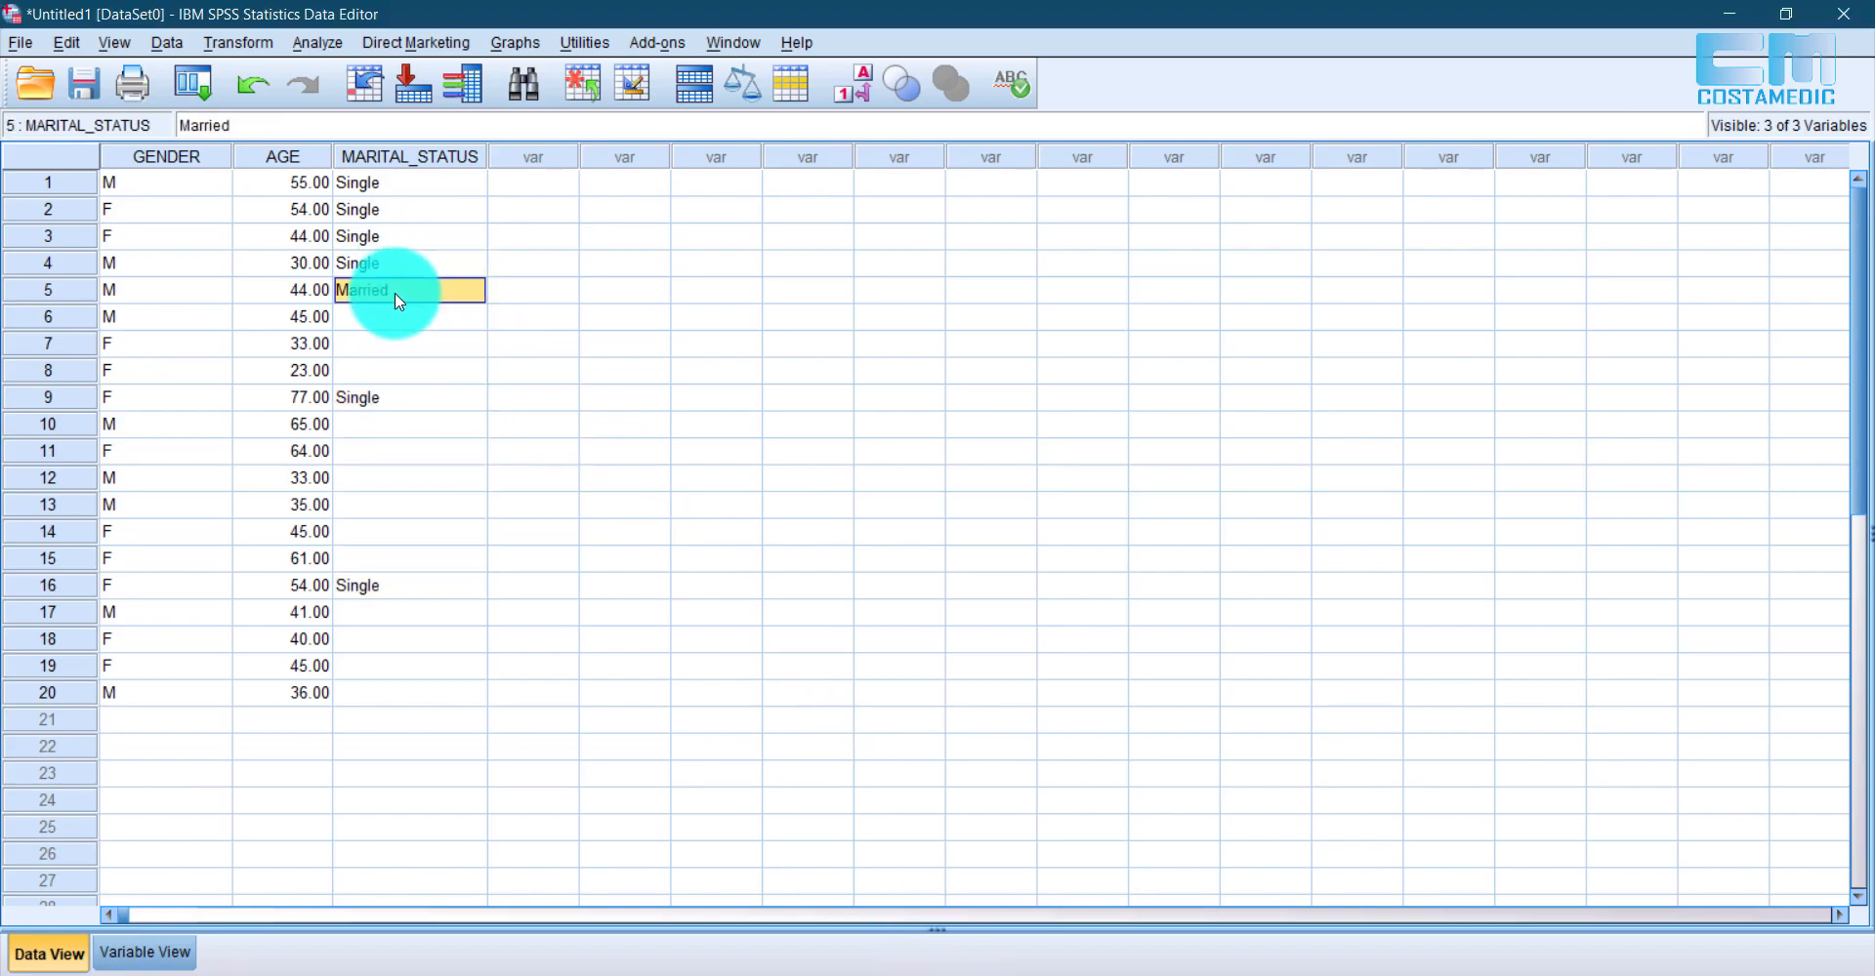
key("Down")
key("Down")
key("Down")
key("Down")
key("Down")
type("Married")
key("Down")
key("Down")
key("Down")
key("Down")
key("Down")
key("Down")
key("Down")
key("Down")
key("Down")
key("Down")
type("Married")
key("Up")
type("Married")
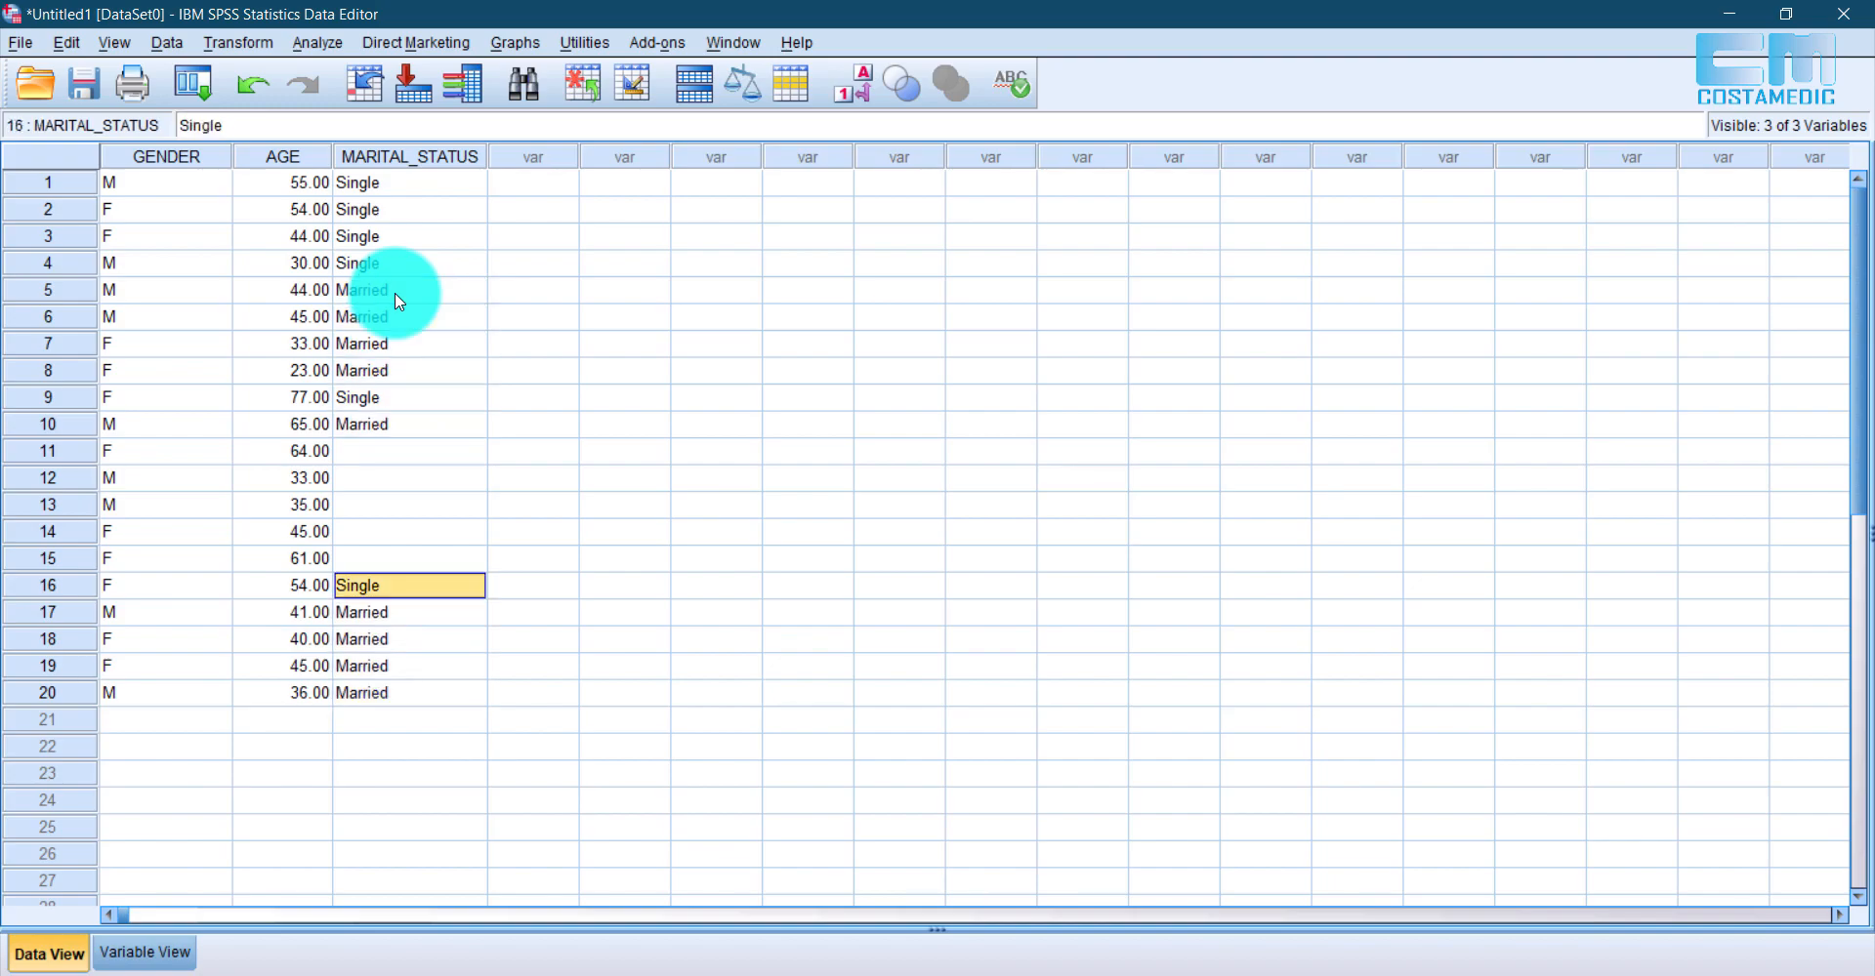
Step: Fill the remaining empty MARITAL_STATUS cells, rows 11 to 15, with Married
key("Up")
type("MarriedMarried")
key("Up")
type("Married")
key("Return")
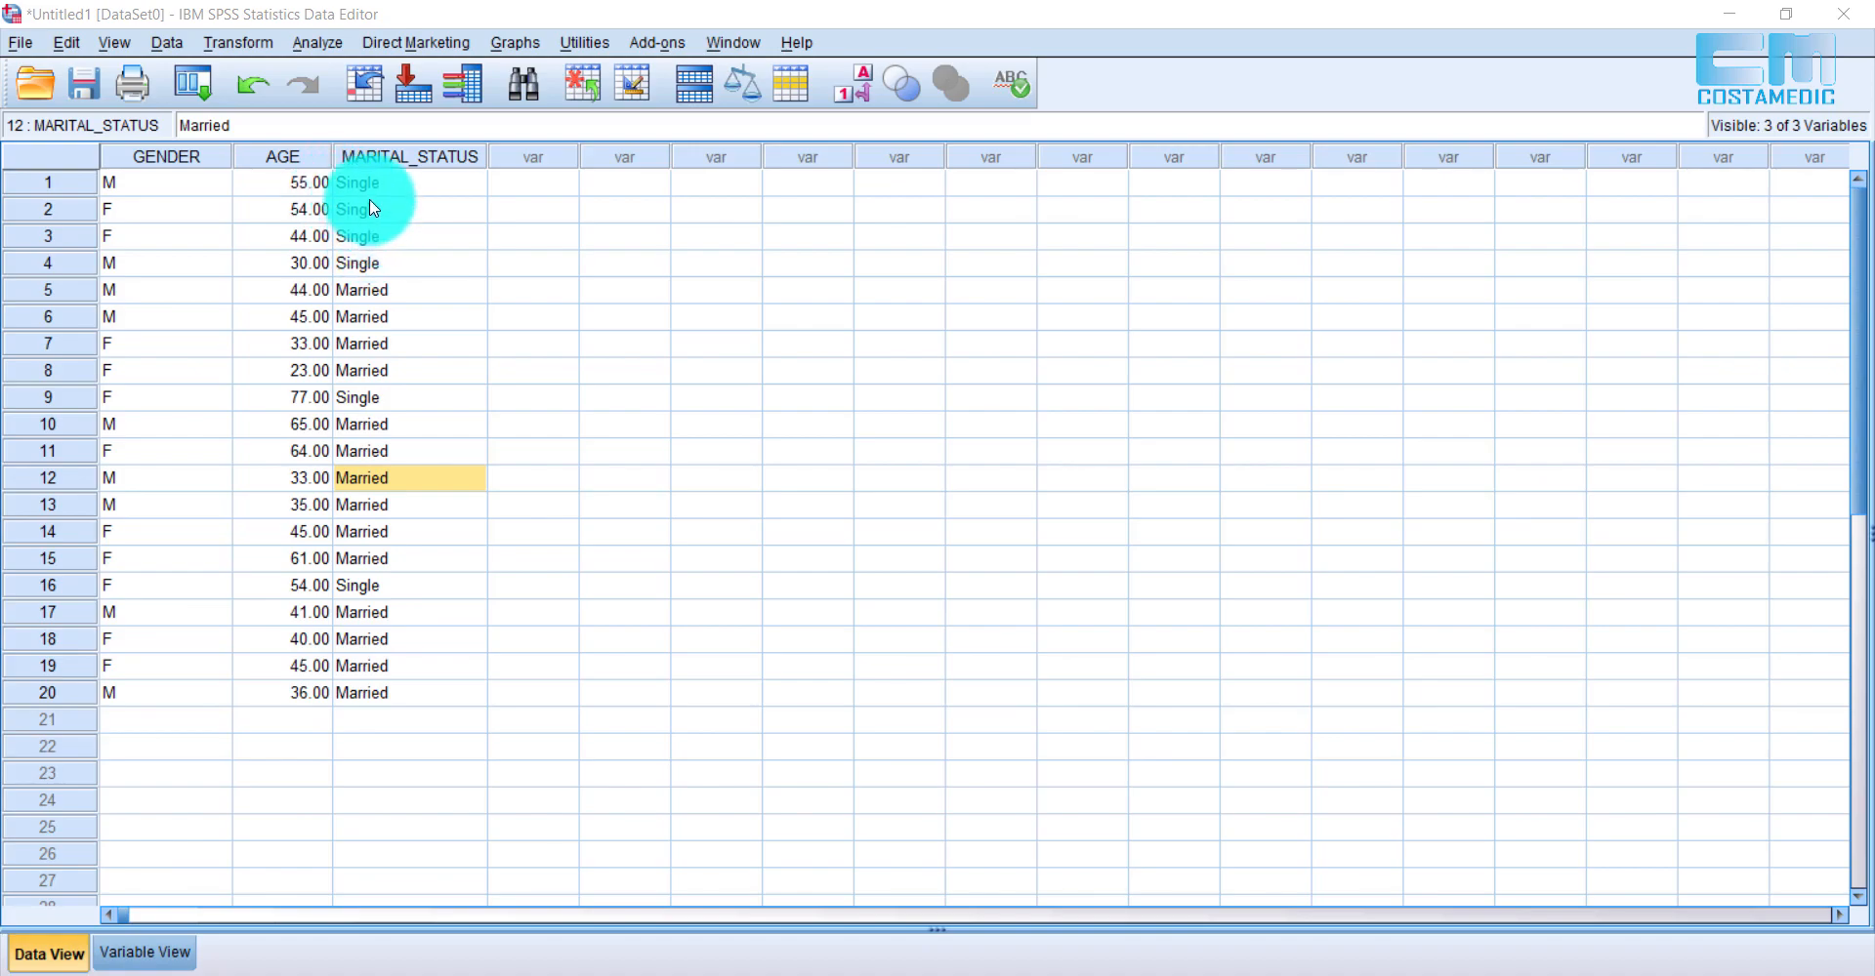
Step: Insert a new variable before the GENDER column
left_click(342, 183)
left_click(311, 184)
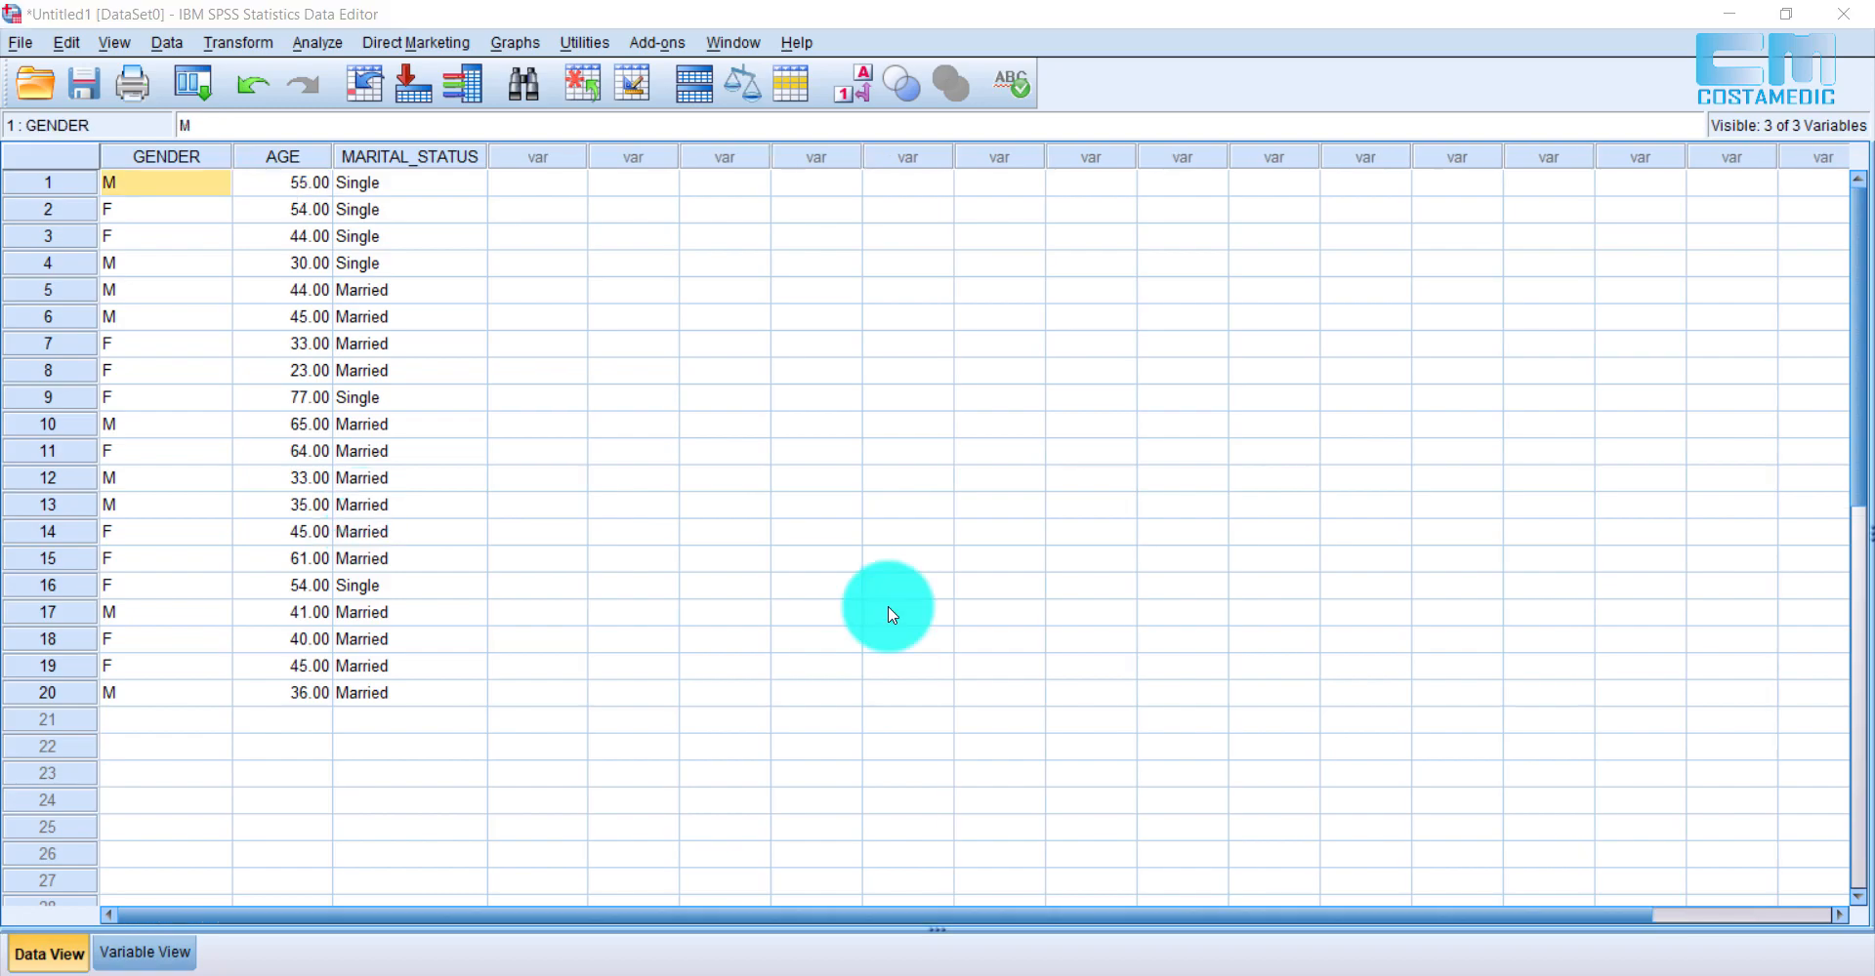
right_click(143, 157)
left_click(242, 298)
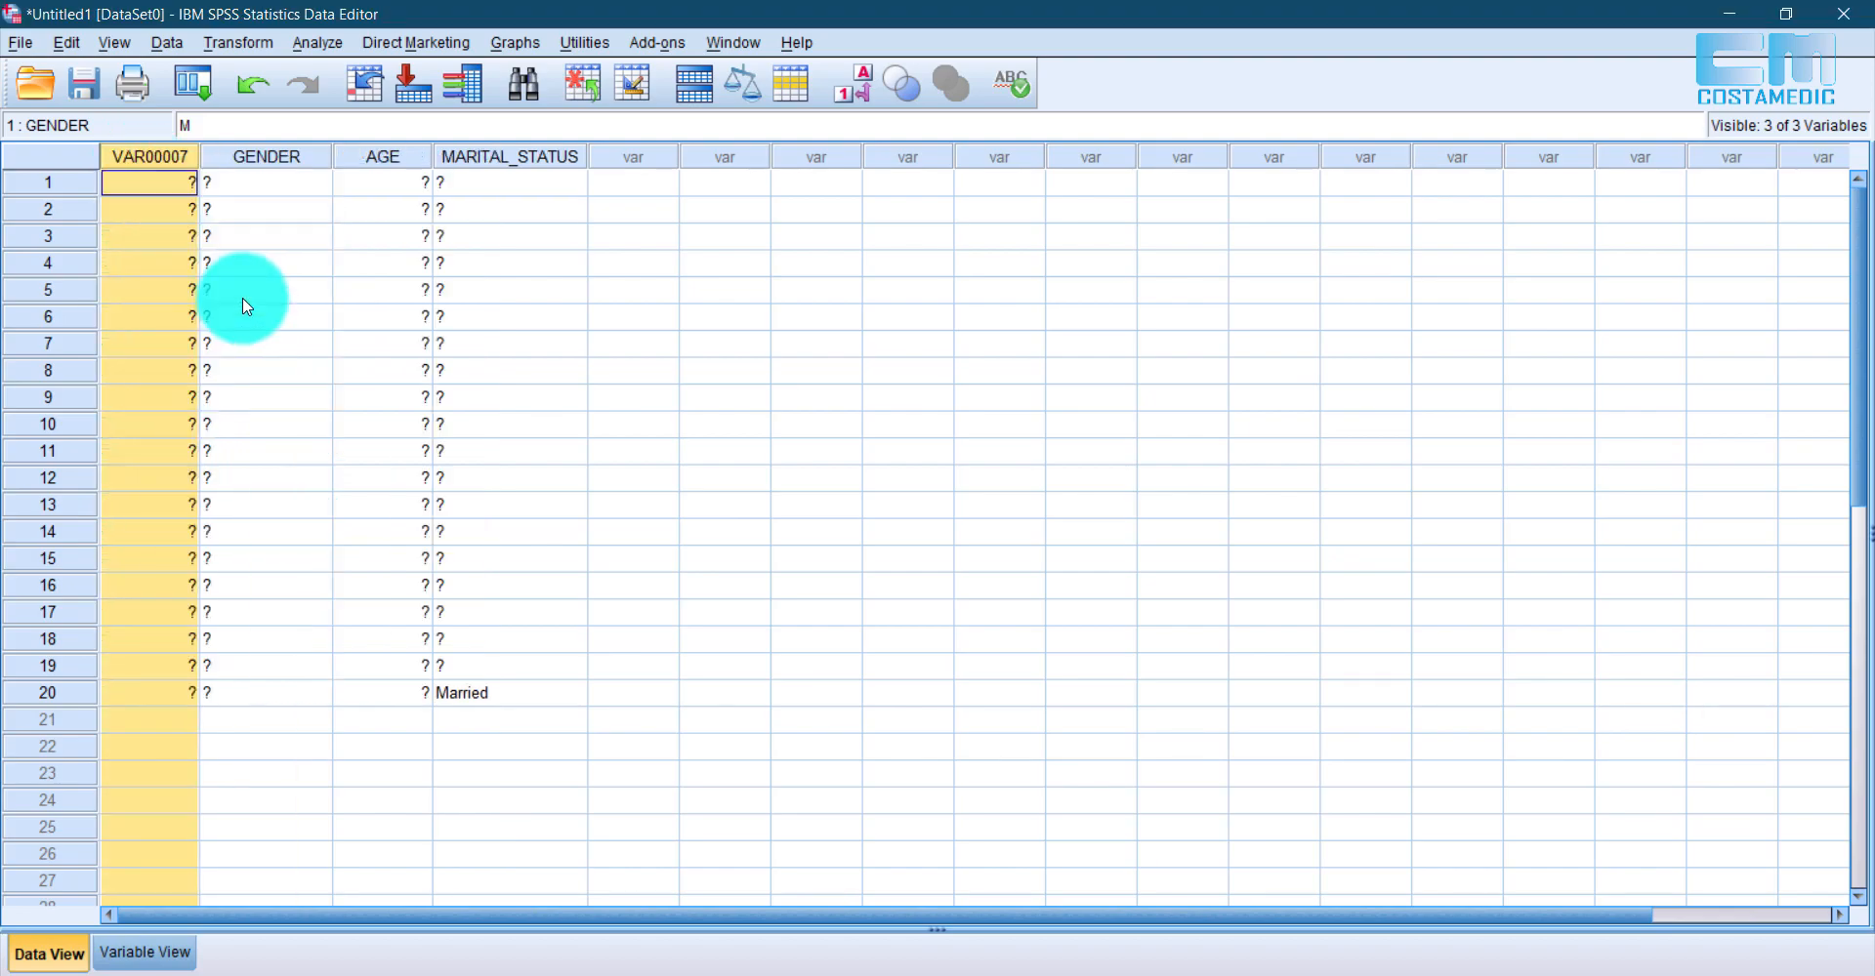
Step: Number the 20 cases in the new first column from 1 to 20
left_click(156, 182)
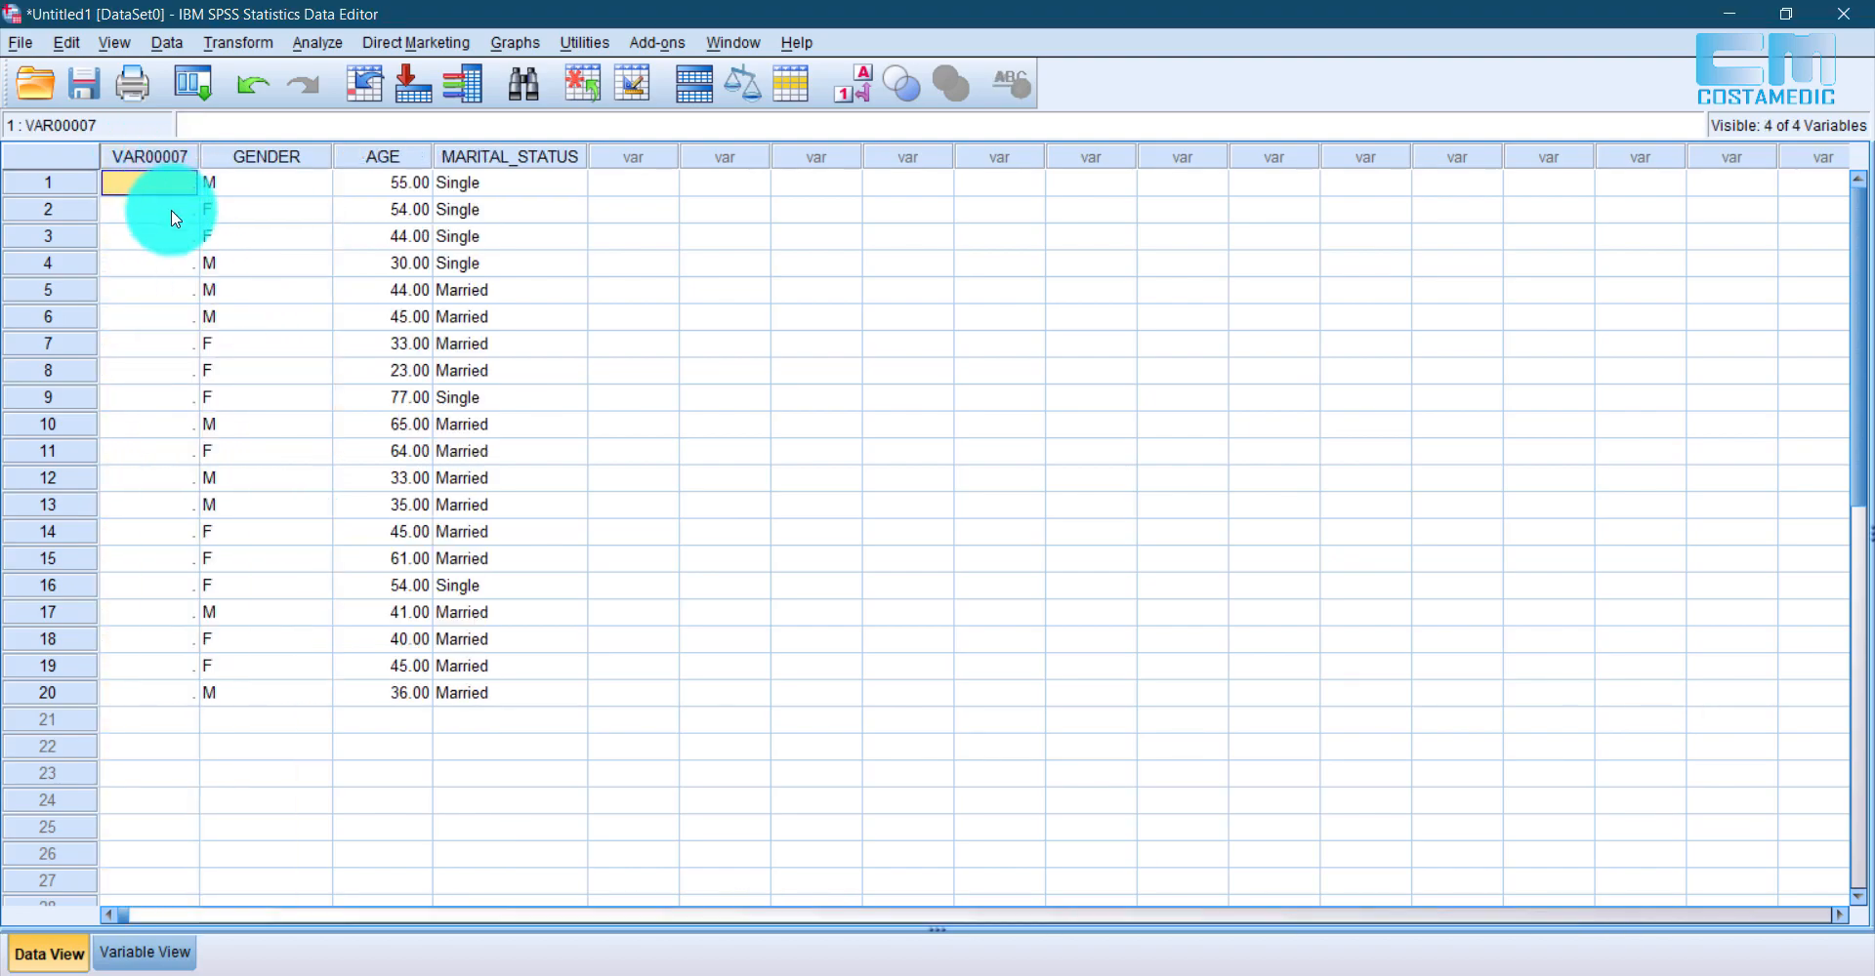
type("1 2 3 4 5 6 7 8 9 ")
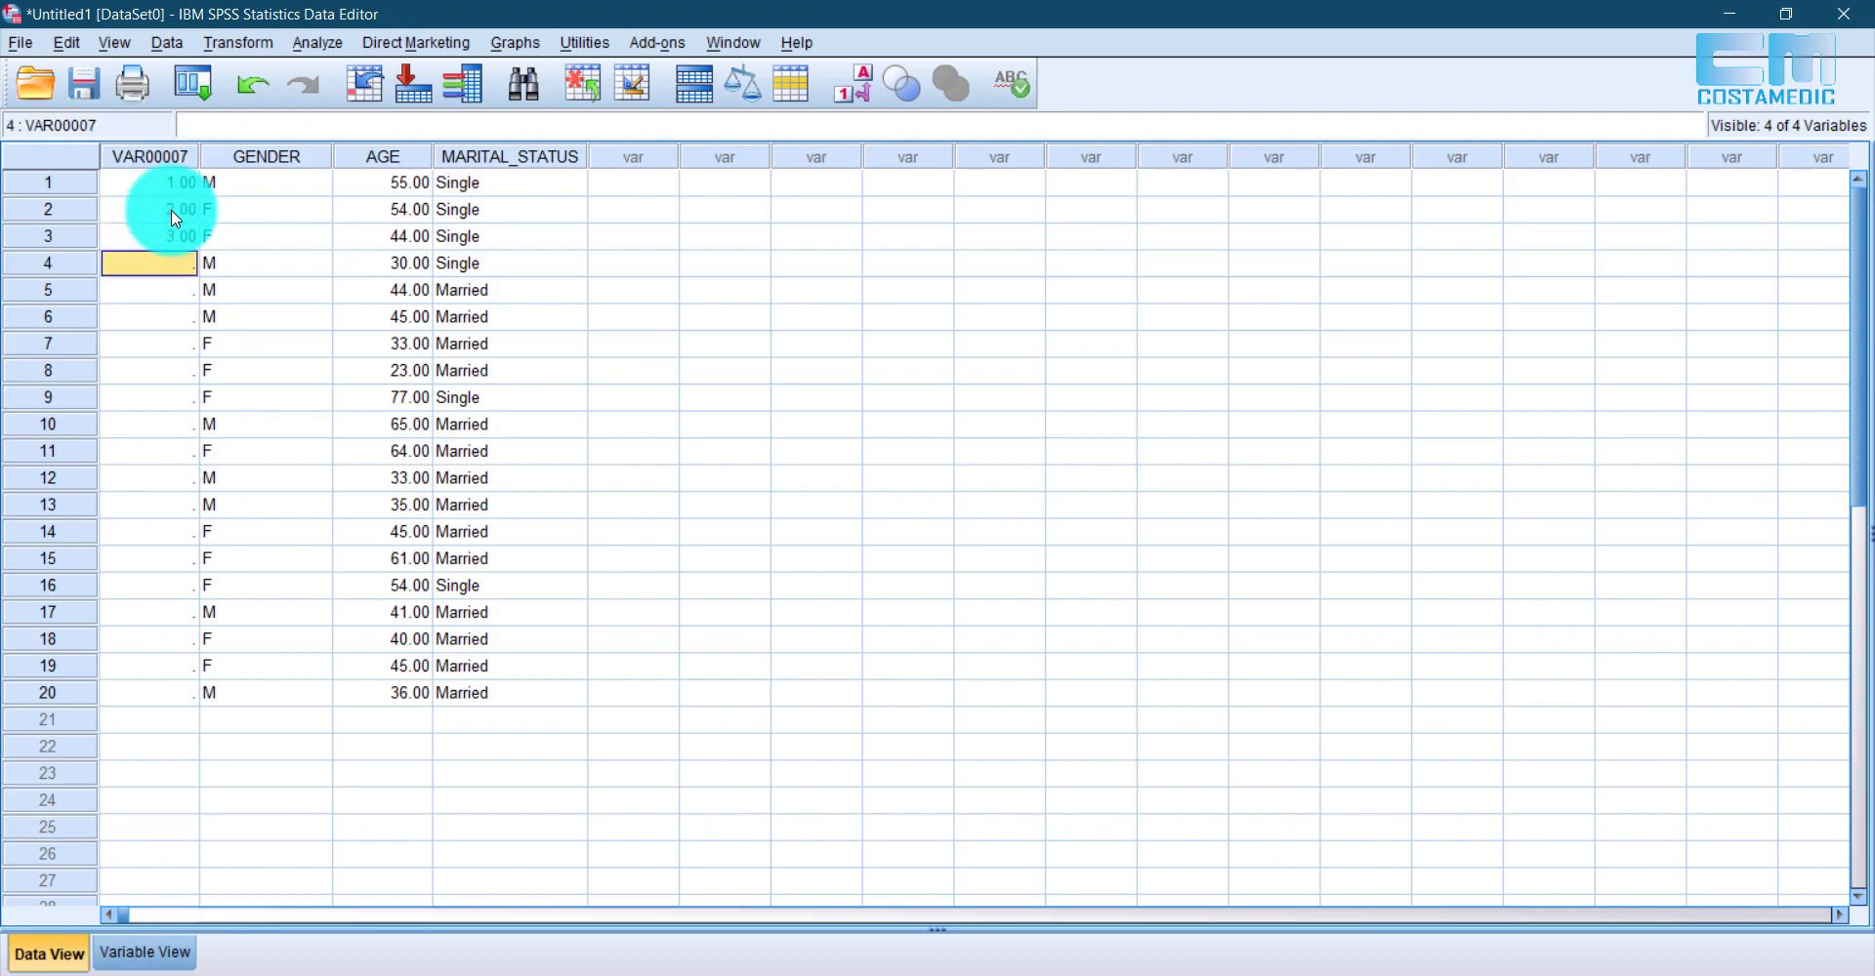
type("10 11 12 13 14 15 16 1")
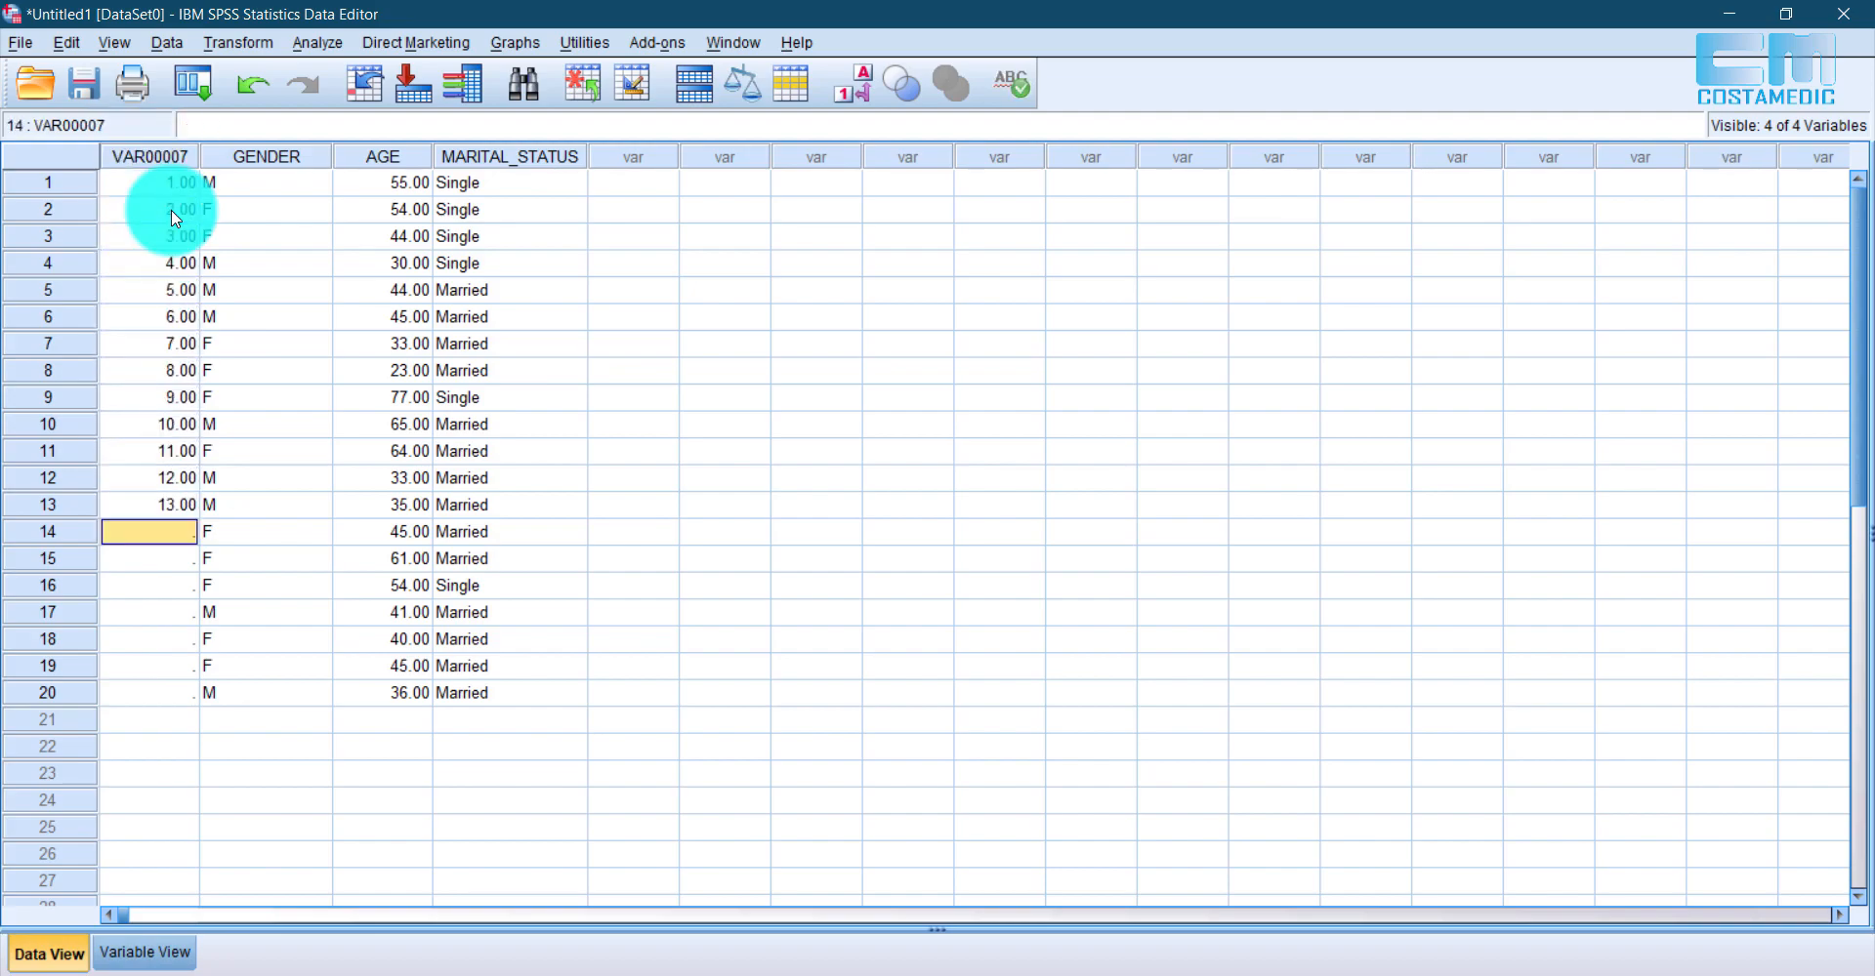
type("7 18 19 20")
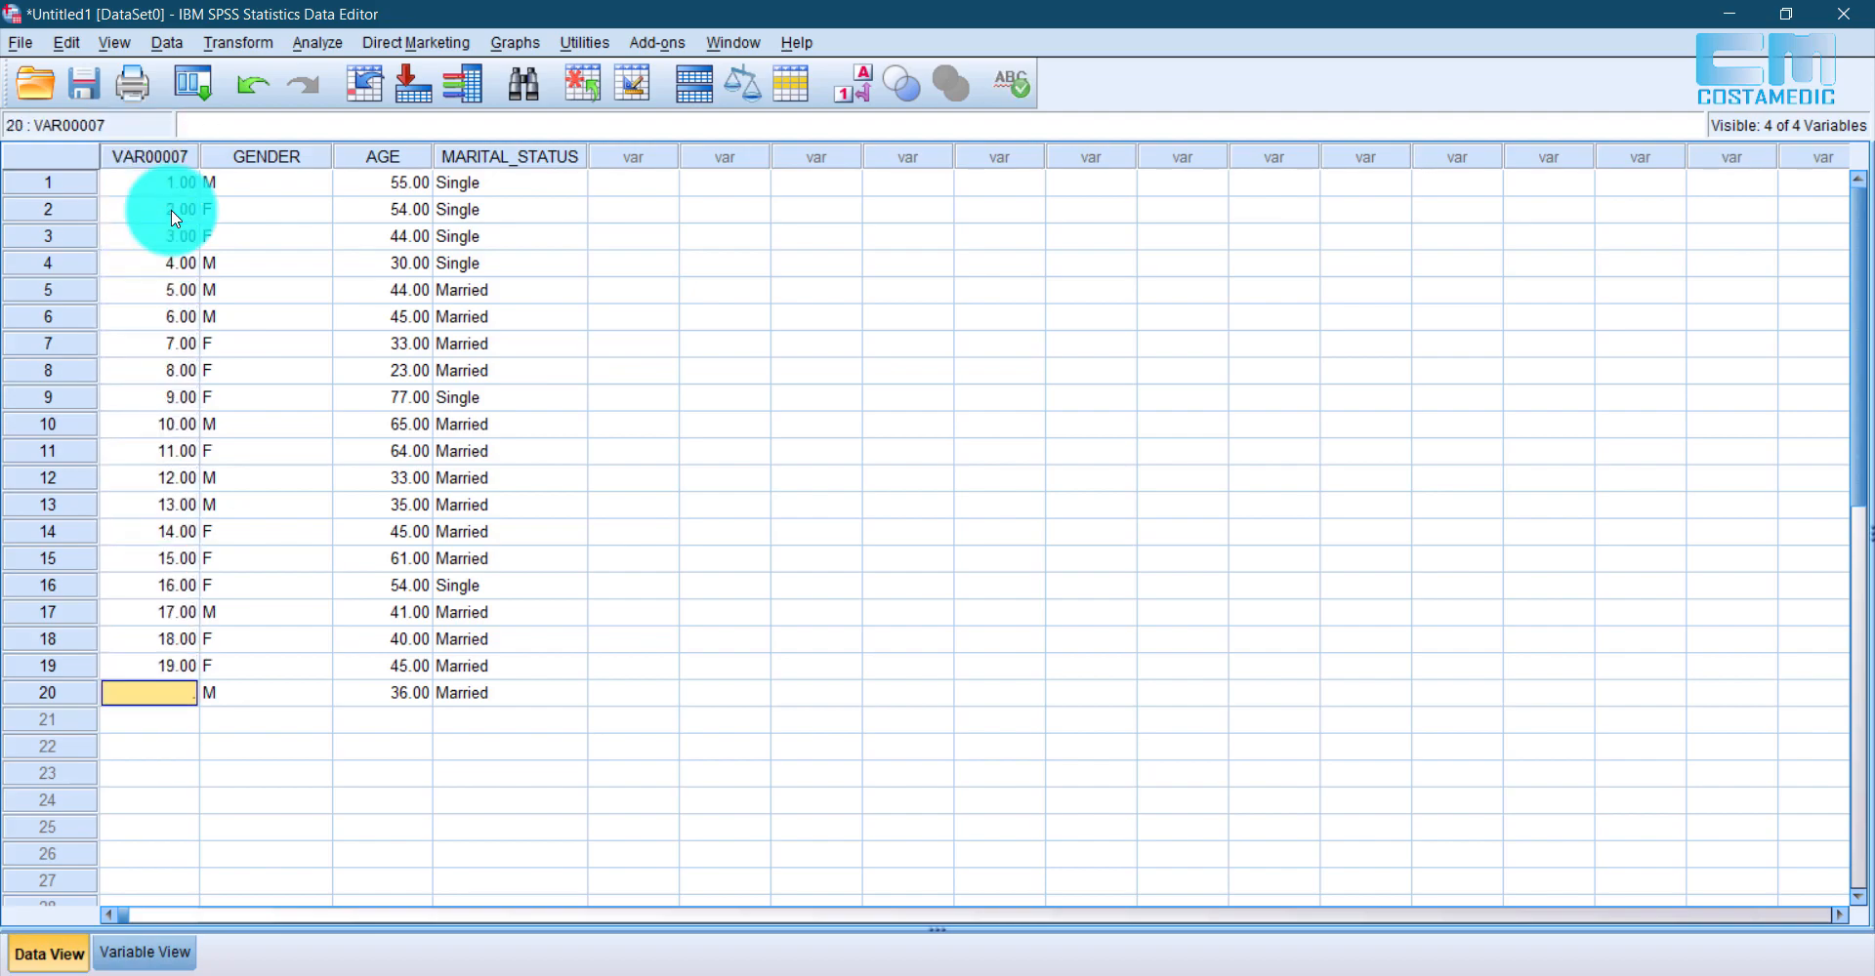
Step: Rename the first variable as SERIAL and return to the data grid
left_click(144, 952)
left_click(132, 153)
type("SERIAL")
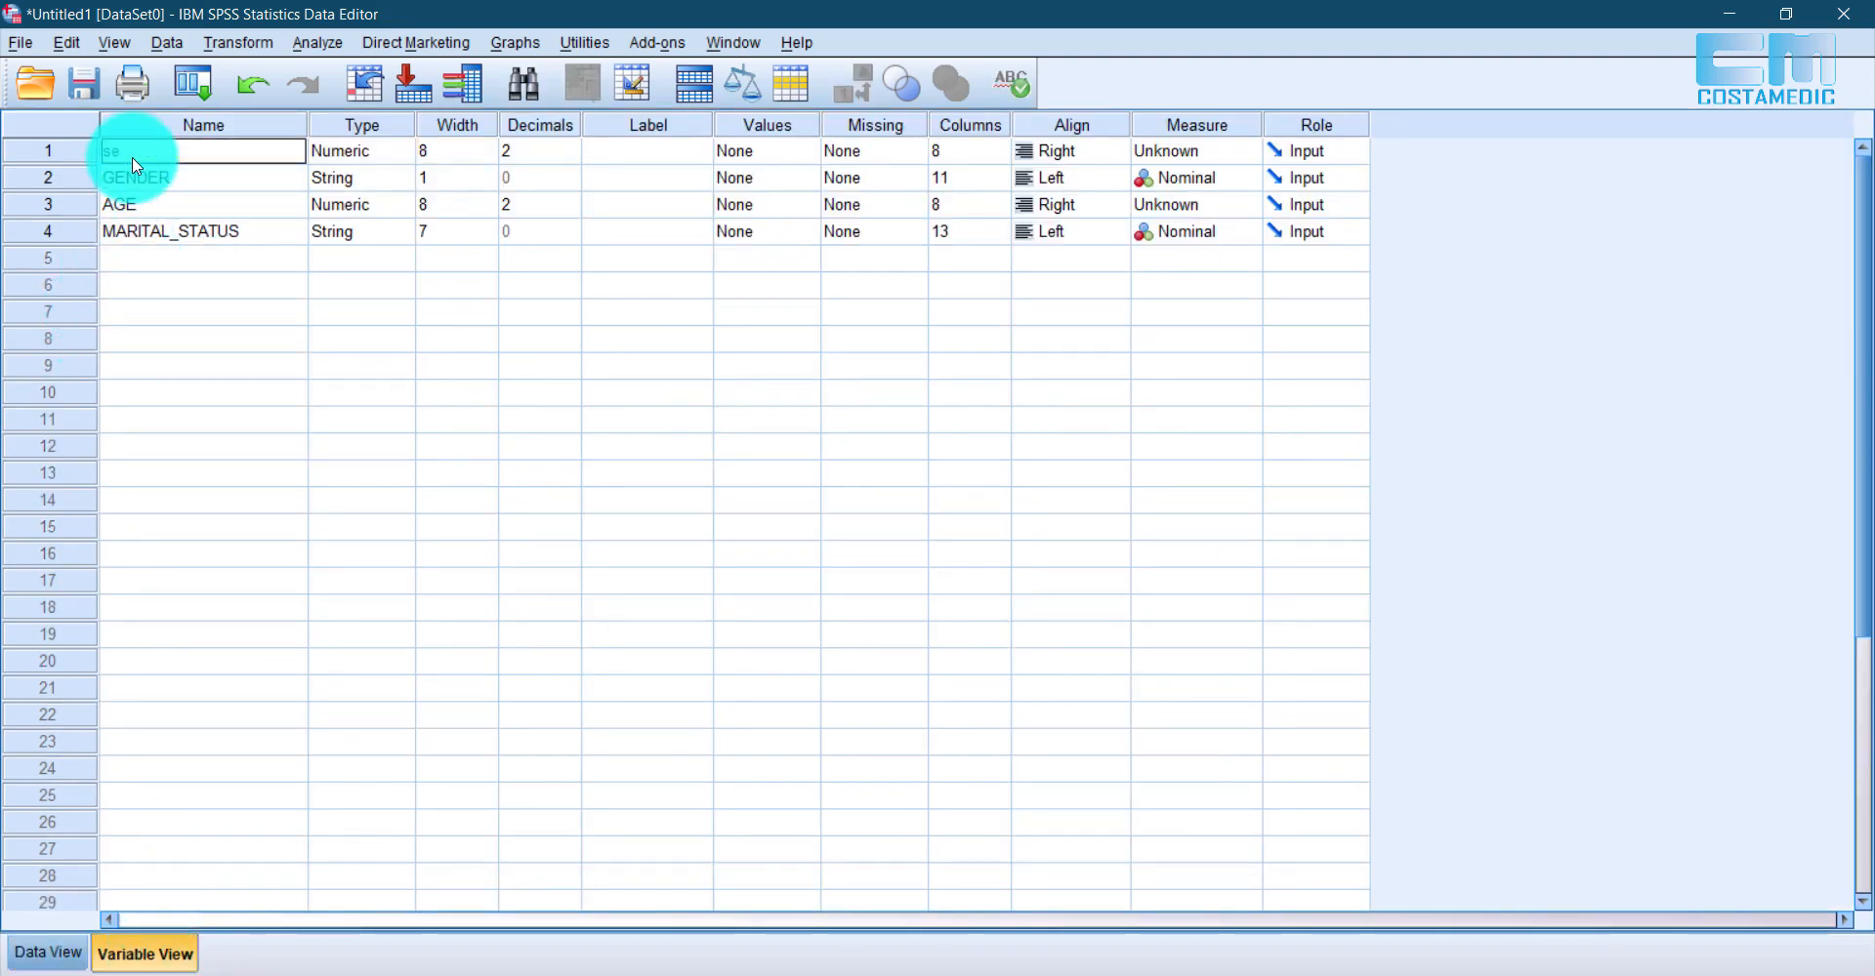
left_click(44, 953)
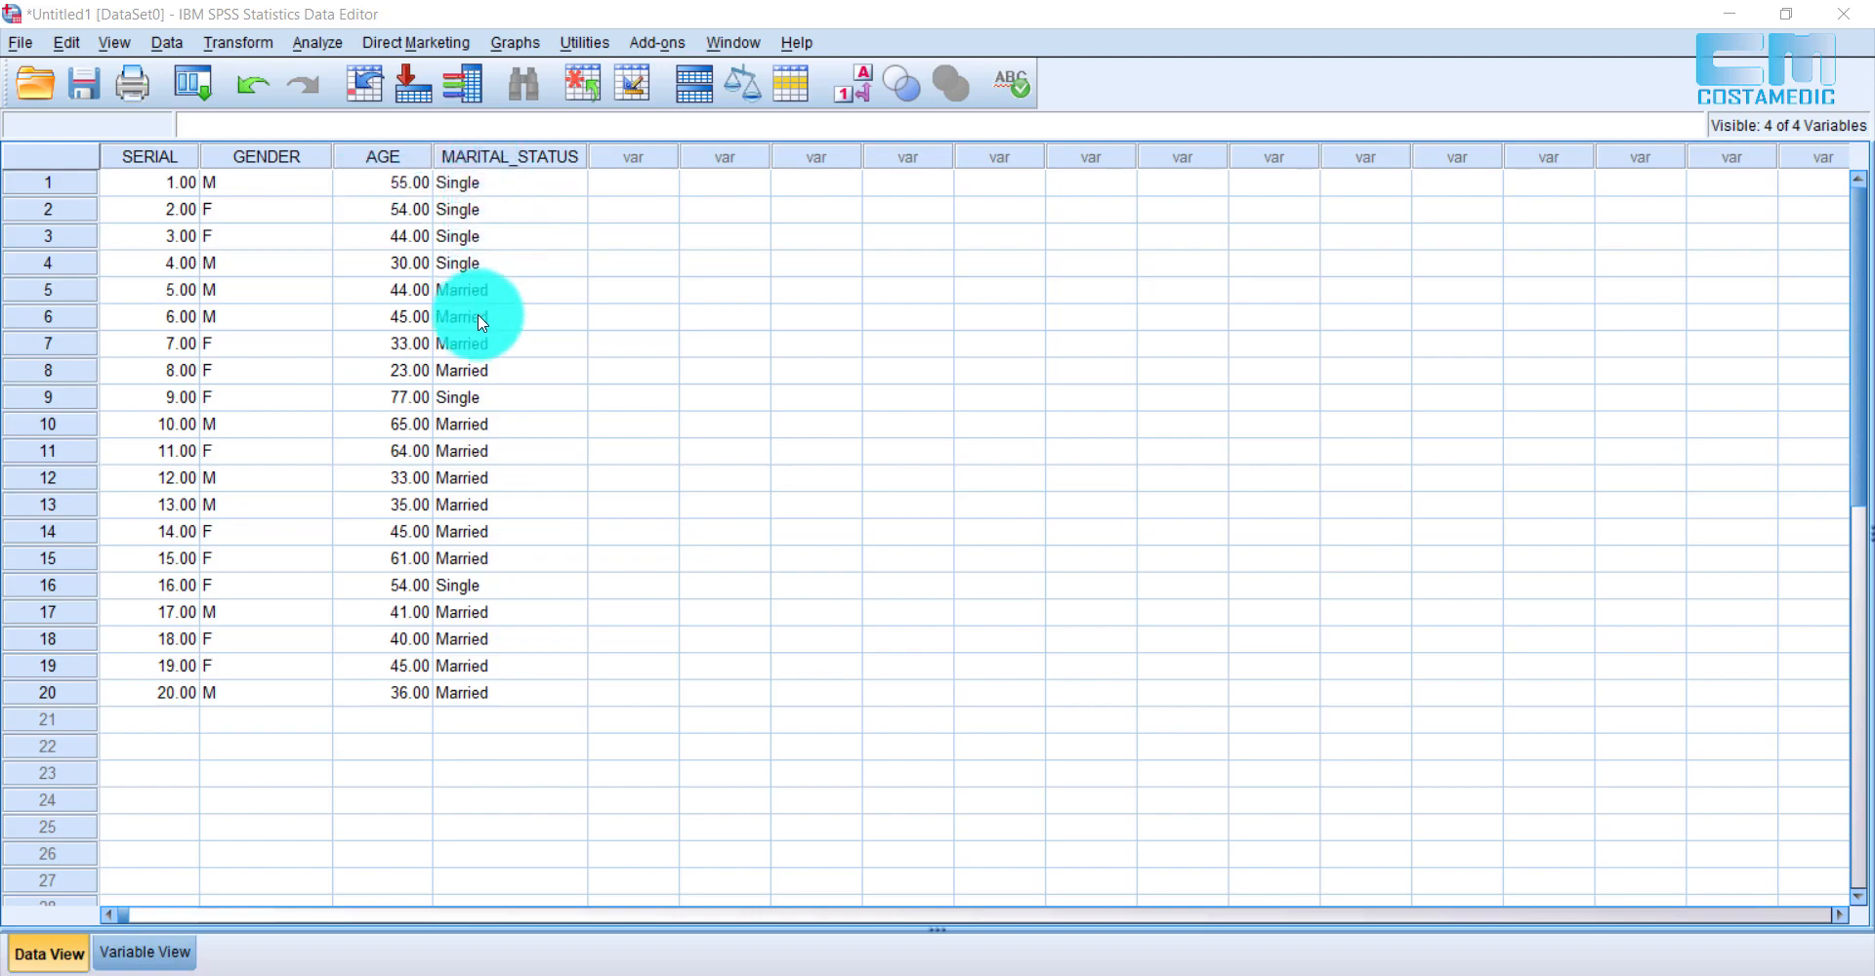
Step: Sort the cases by AGE in ascending order, then minimize the output window and select the first case
left_click(382, 158)
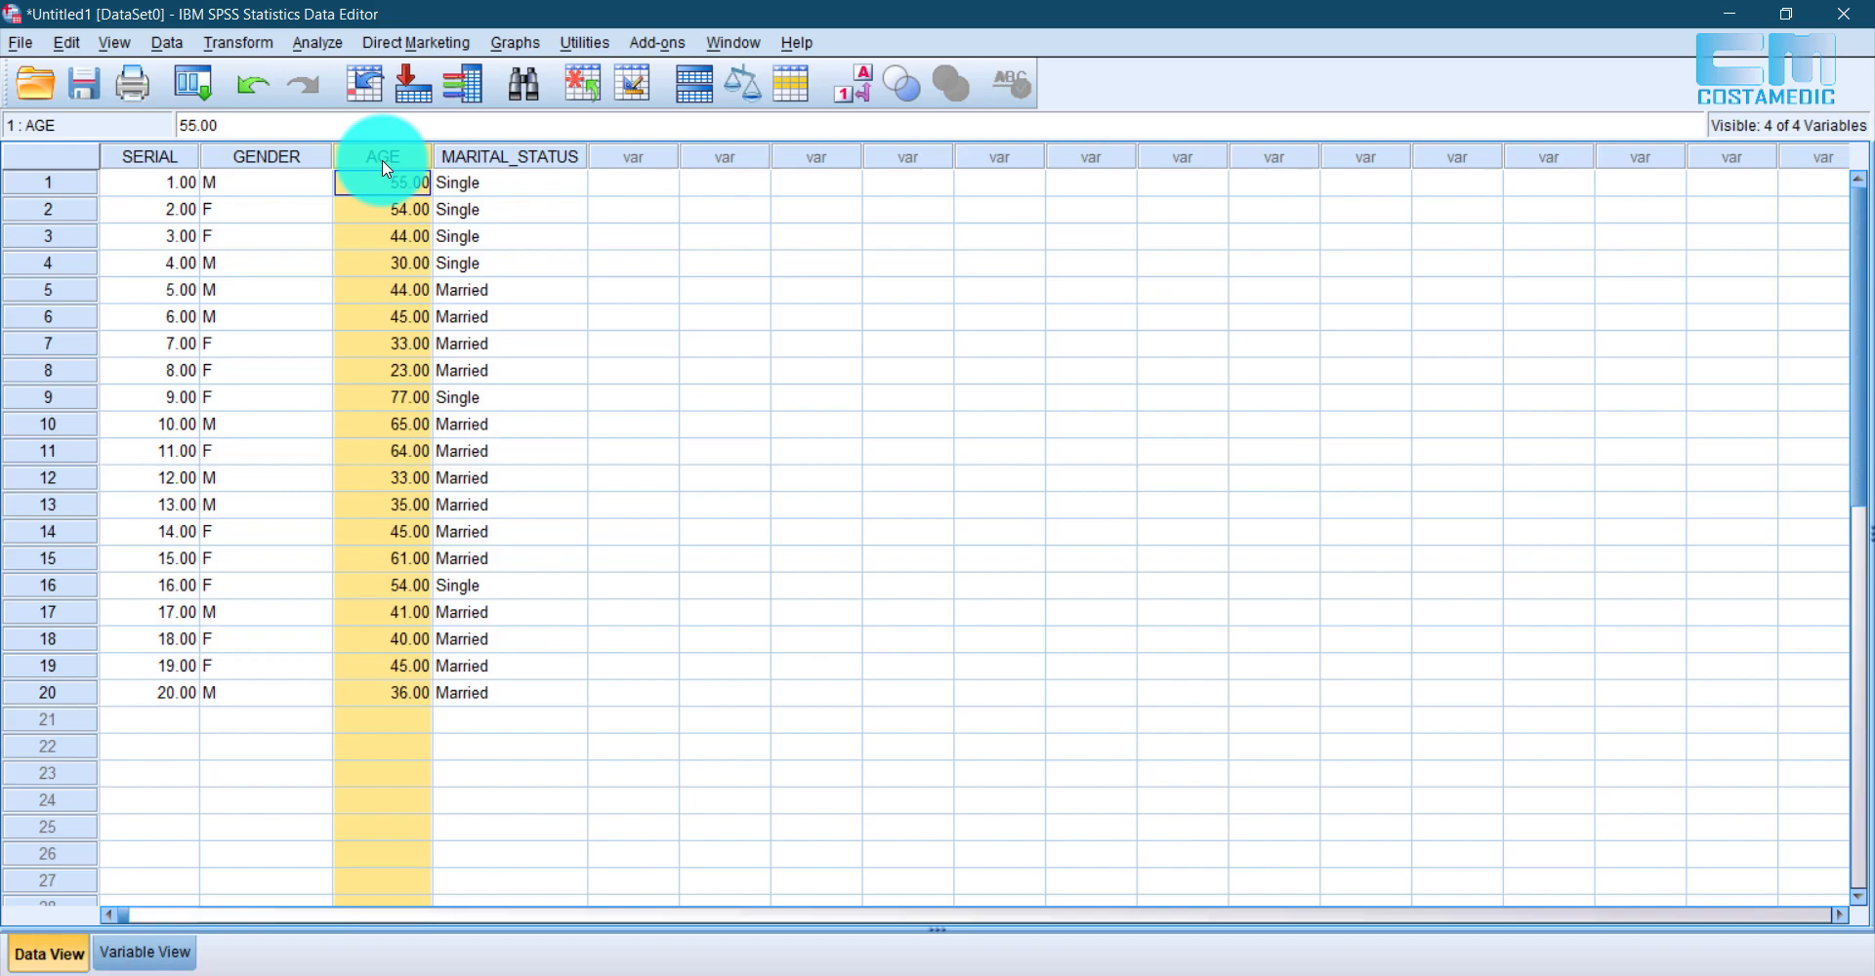
right_click(386, 158)
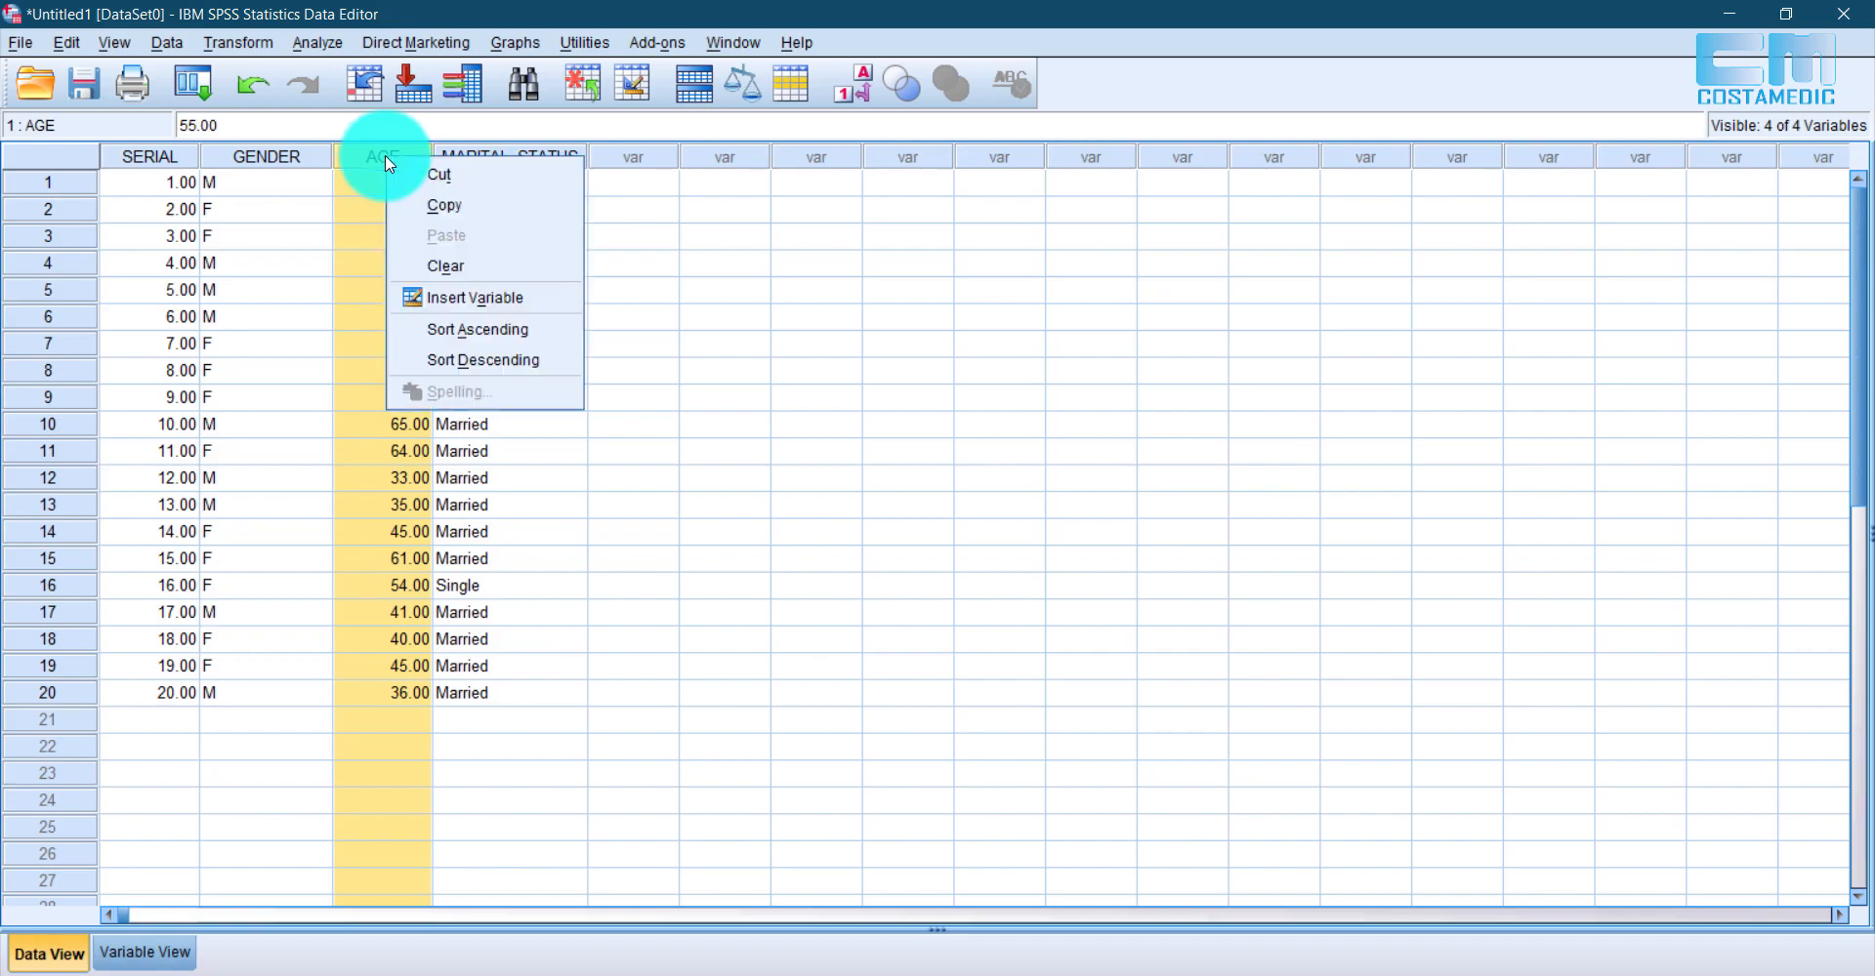
left_click(518, 331)
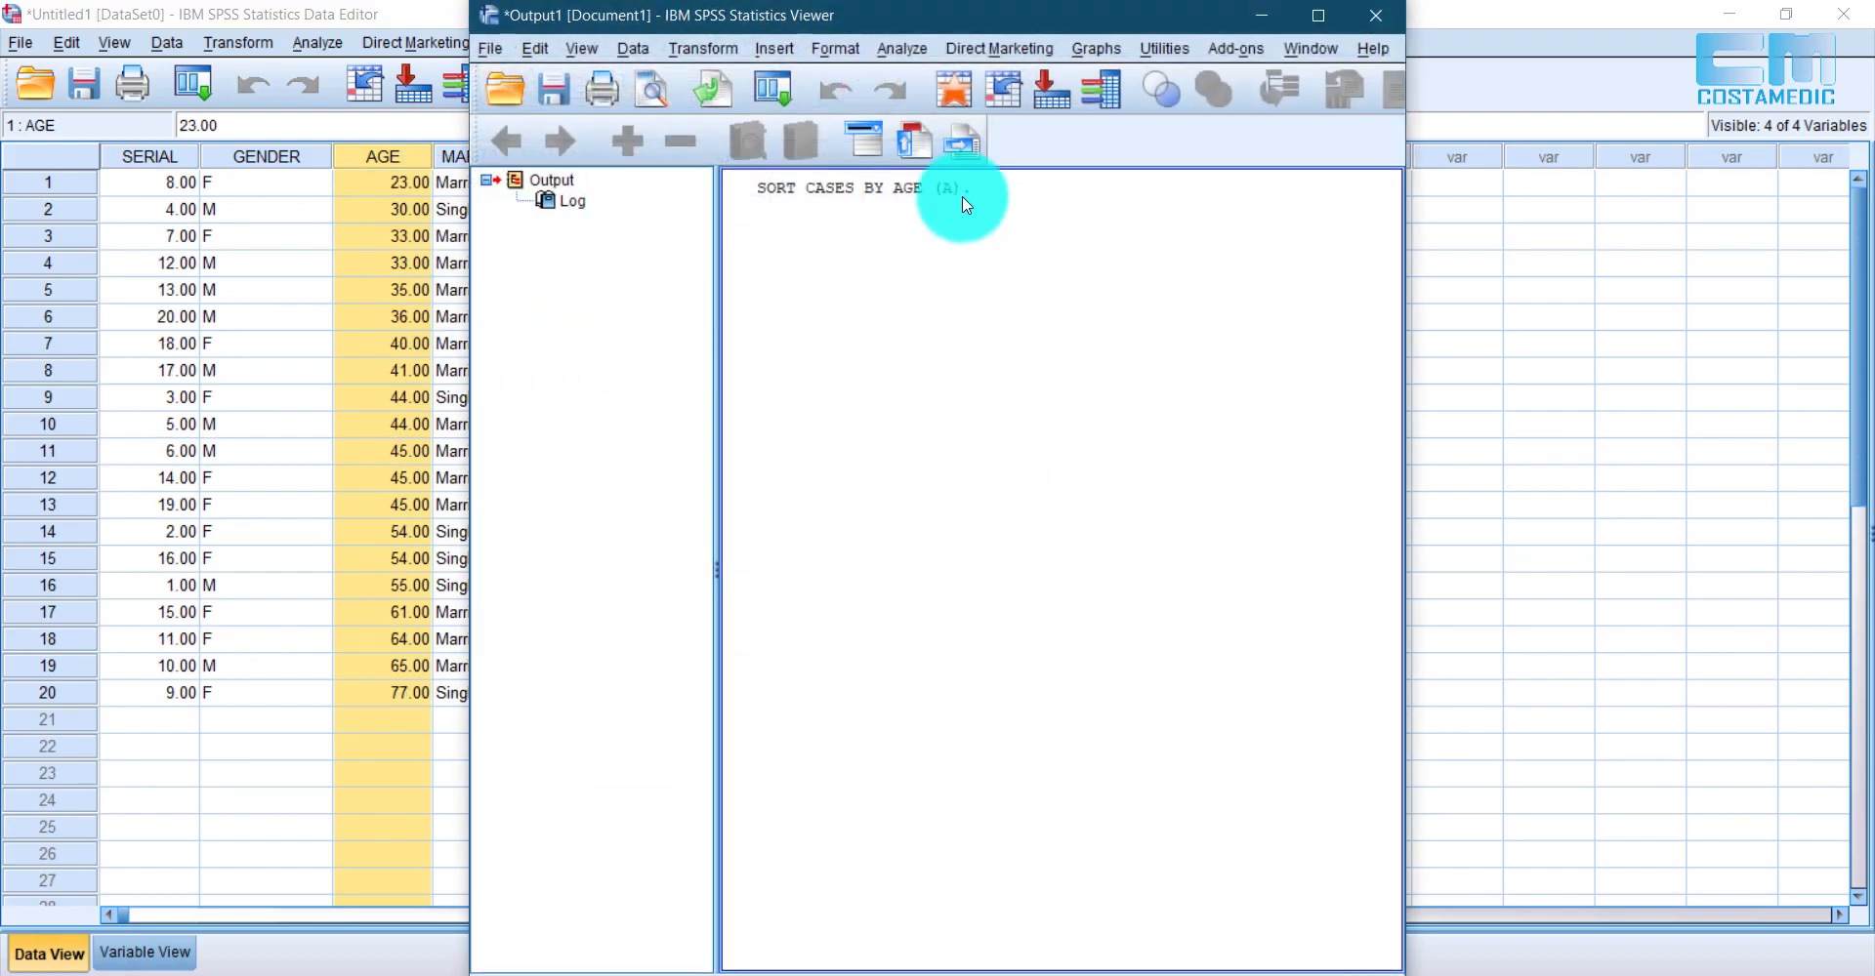
left_click(1245, 26)
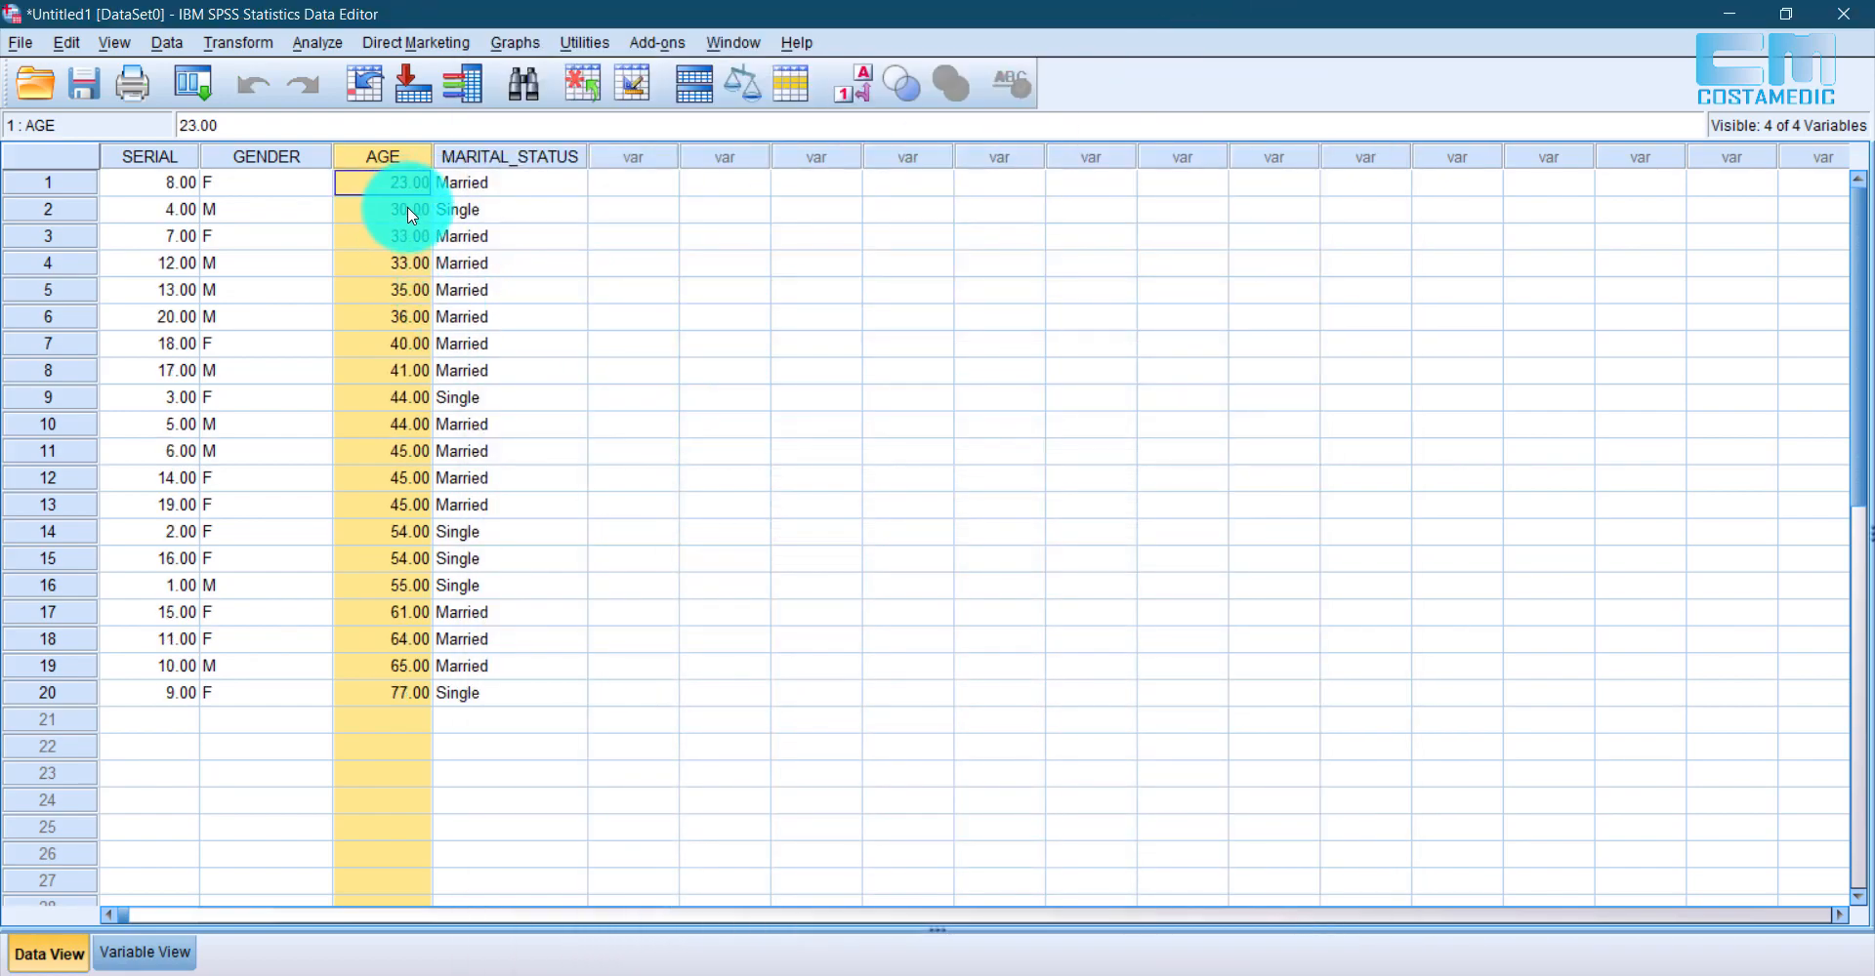
left_click(65, 185)
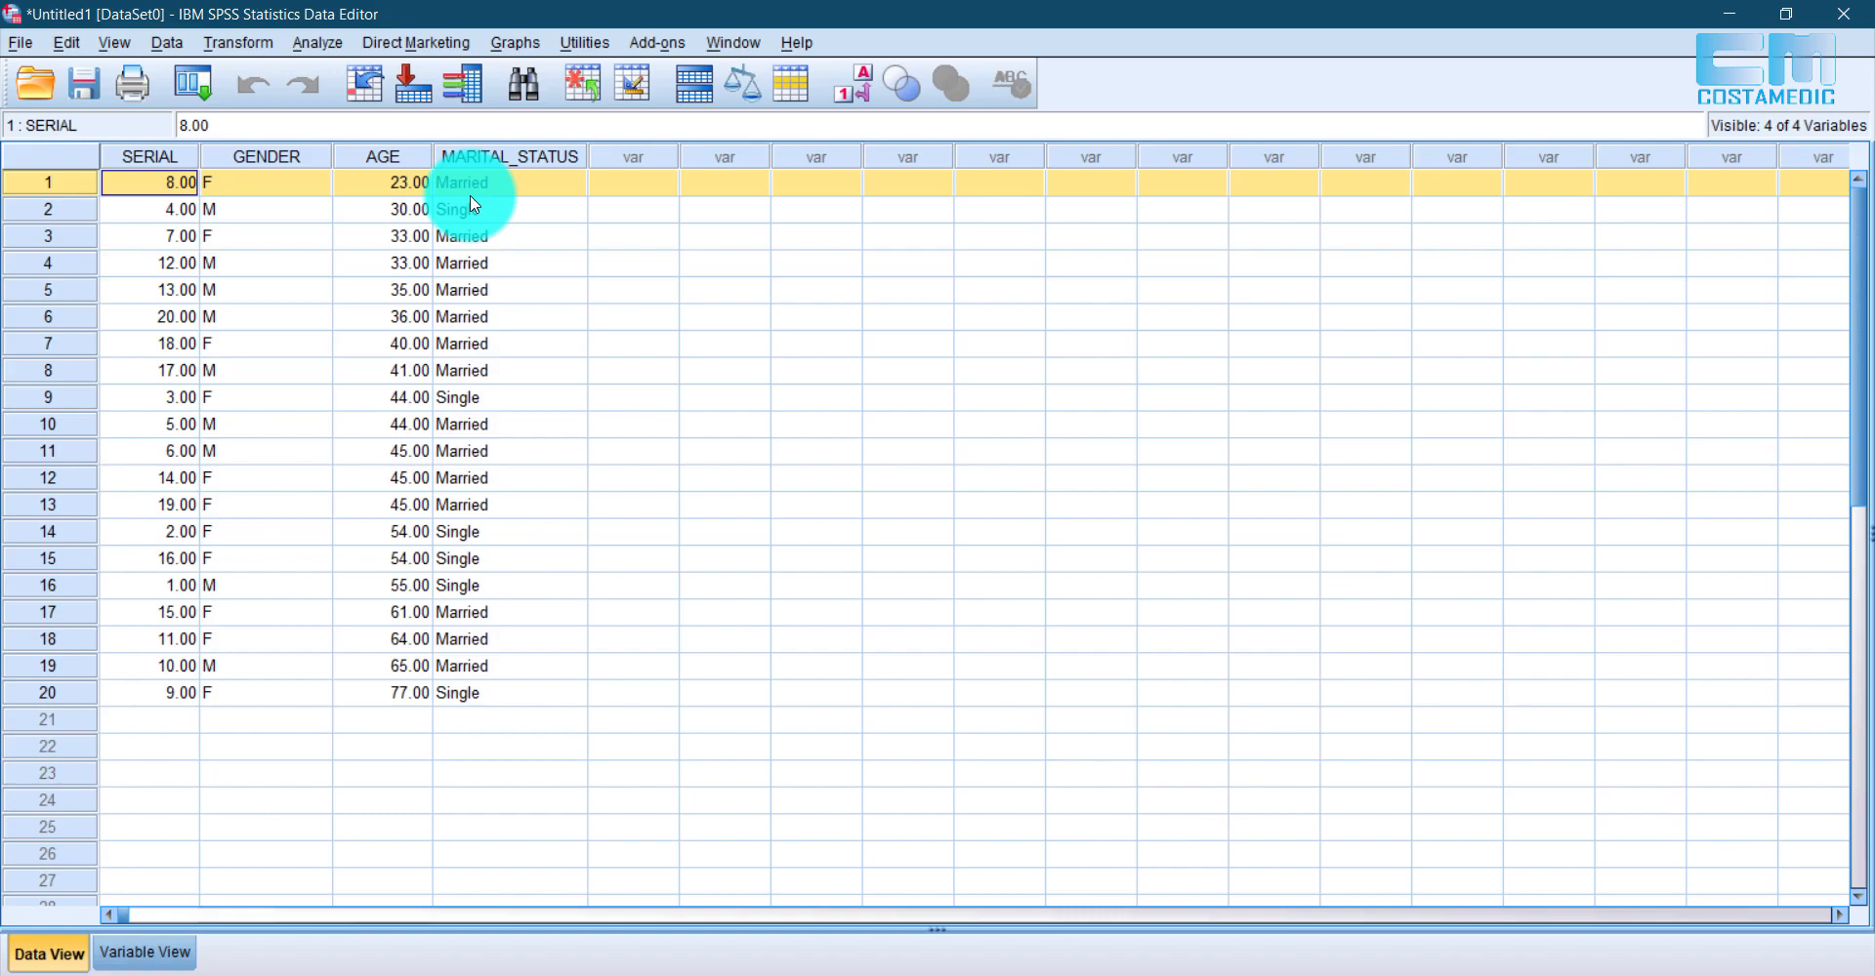
Step: Sort the cases by SERIAL in ascending order
left_click(178, 156)
right_click(177, 154)
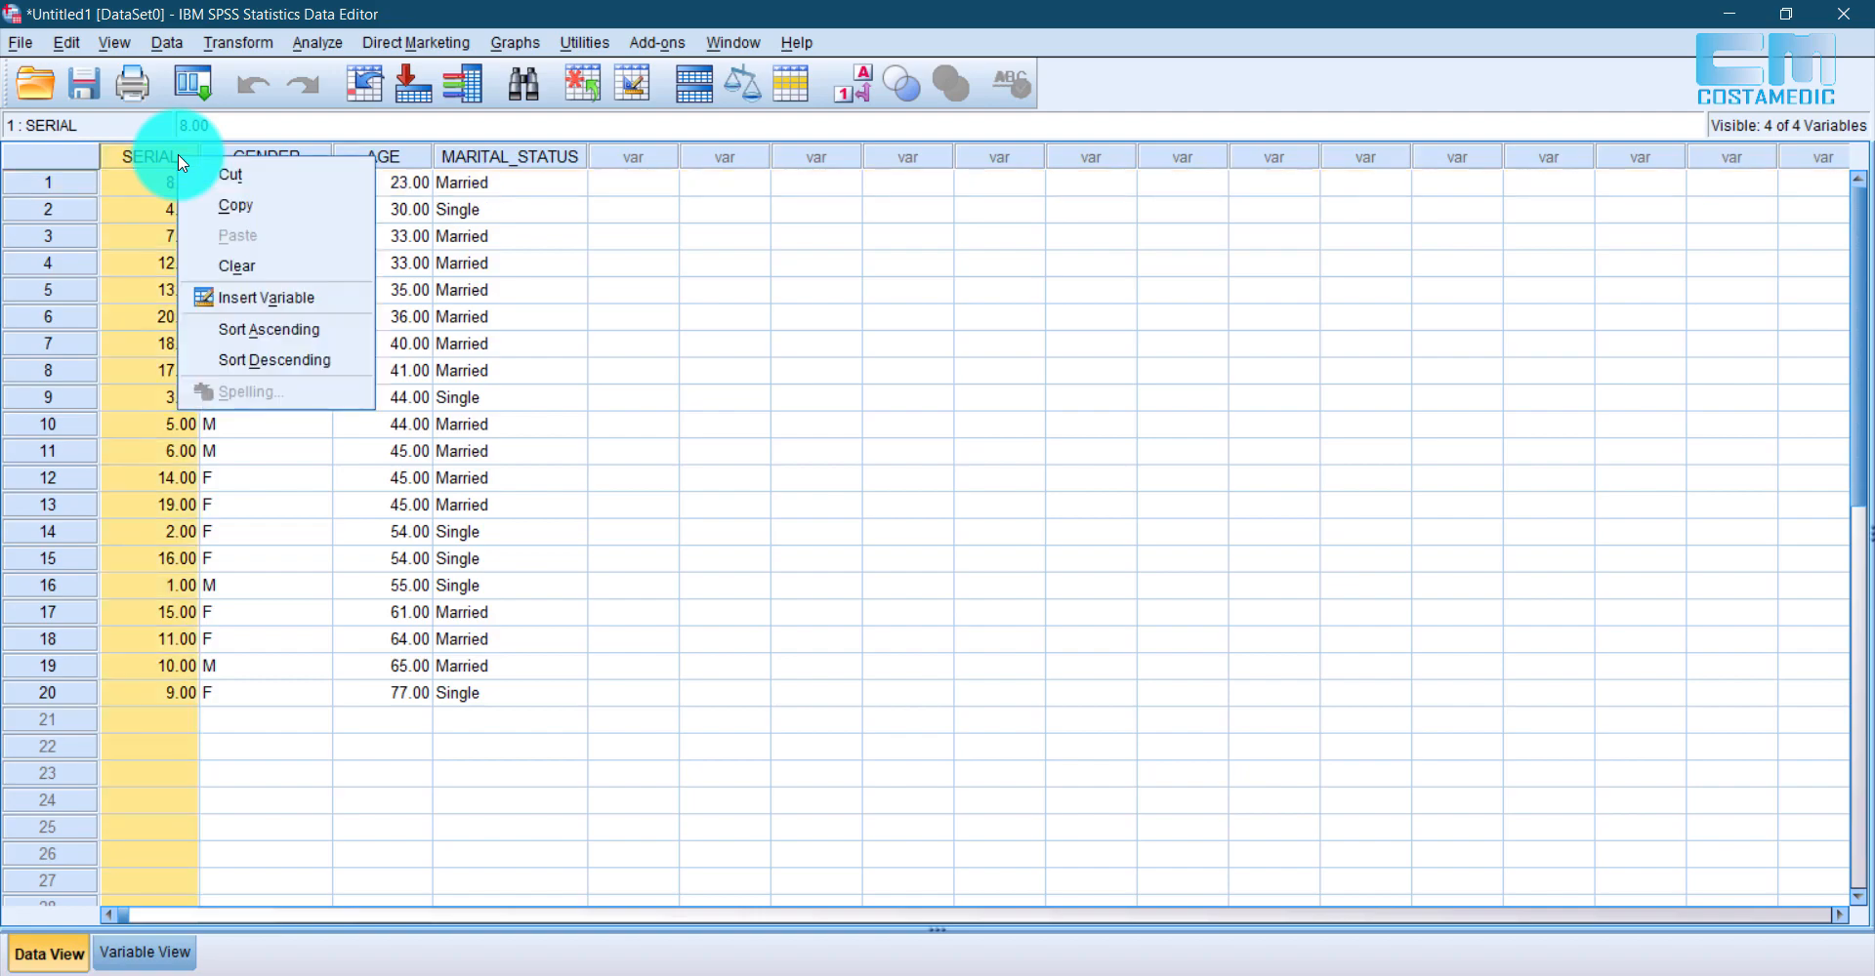
left_click(291, 332)
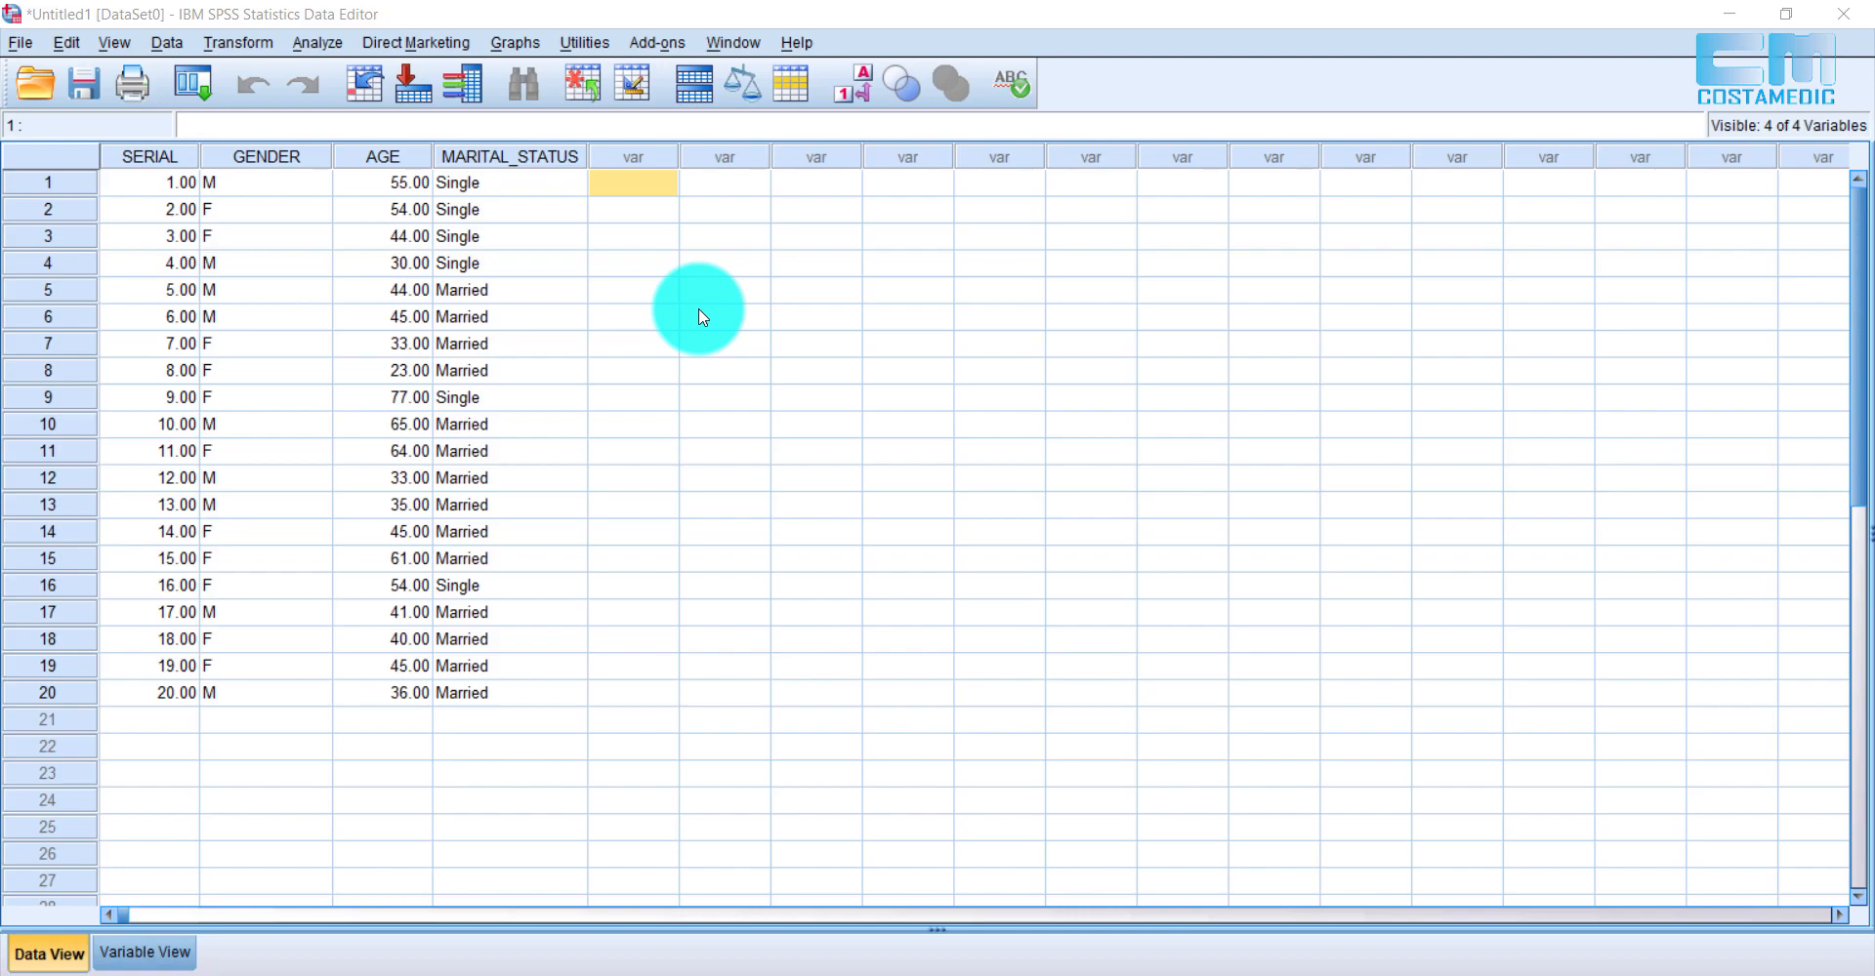
left_click(145, 952)
left_click(59, 954)
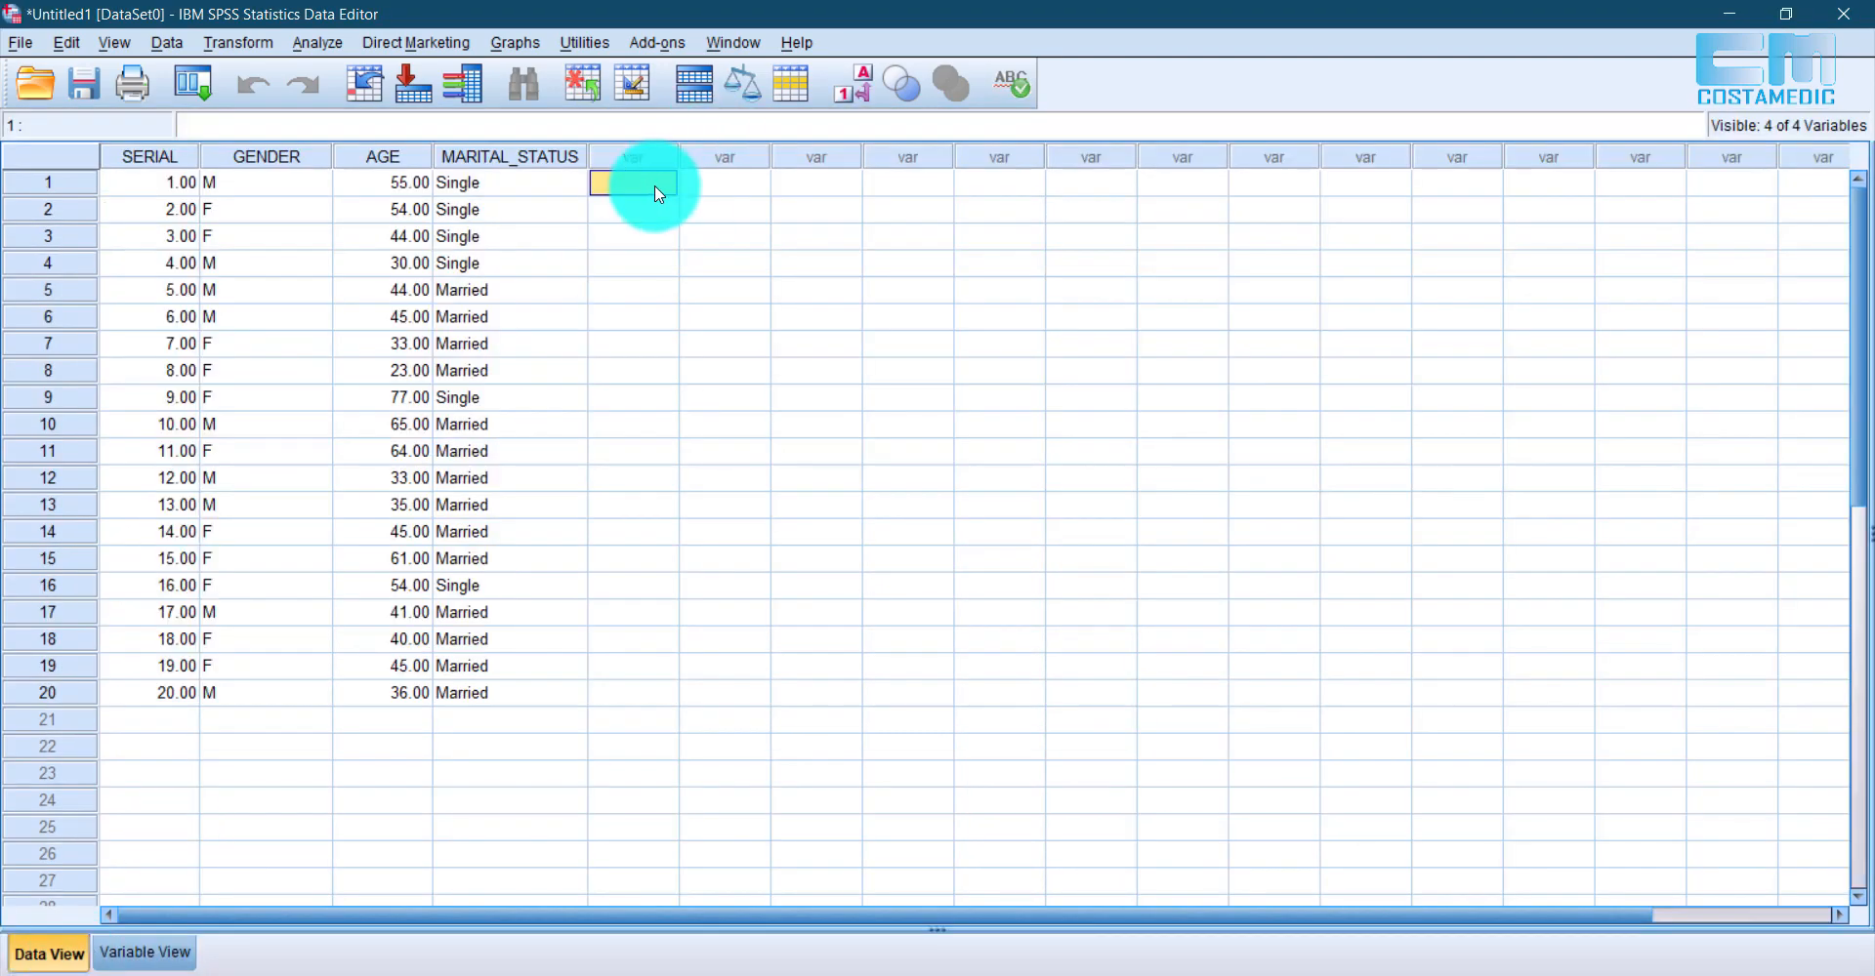
Step: Enter Lecturer for cases 1 to 4 in the empty column after MARITAL_STATUS
type("Lecturer")
key("Return")
type("Lecturer")
key("Return")
type("Lec")
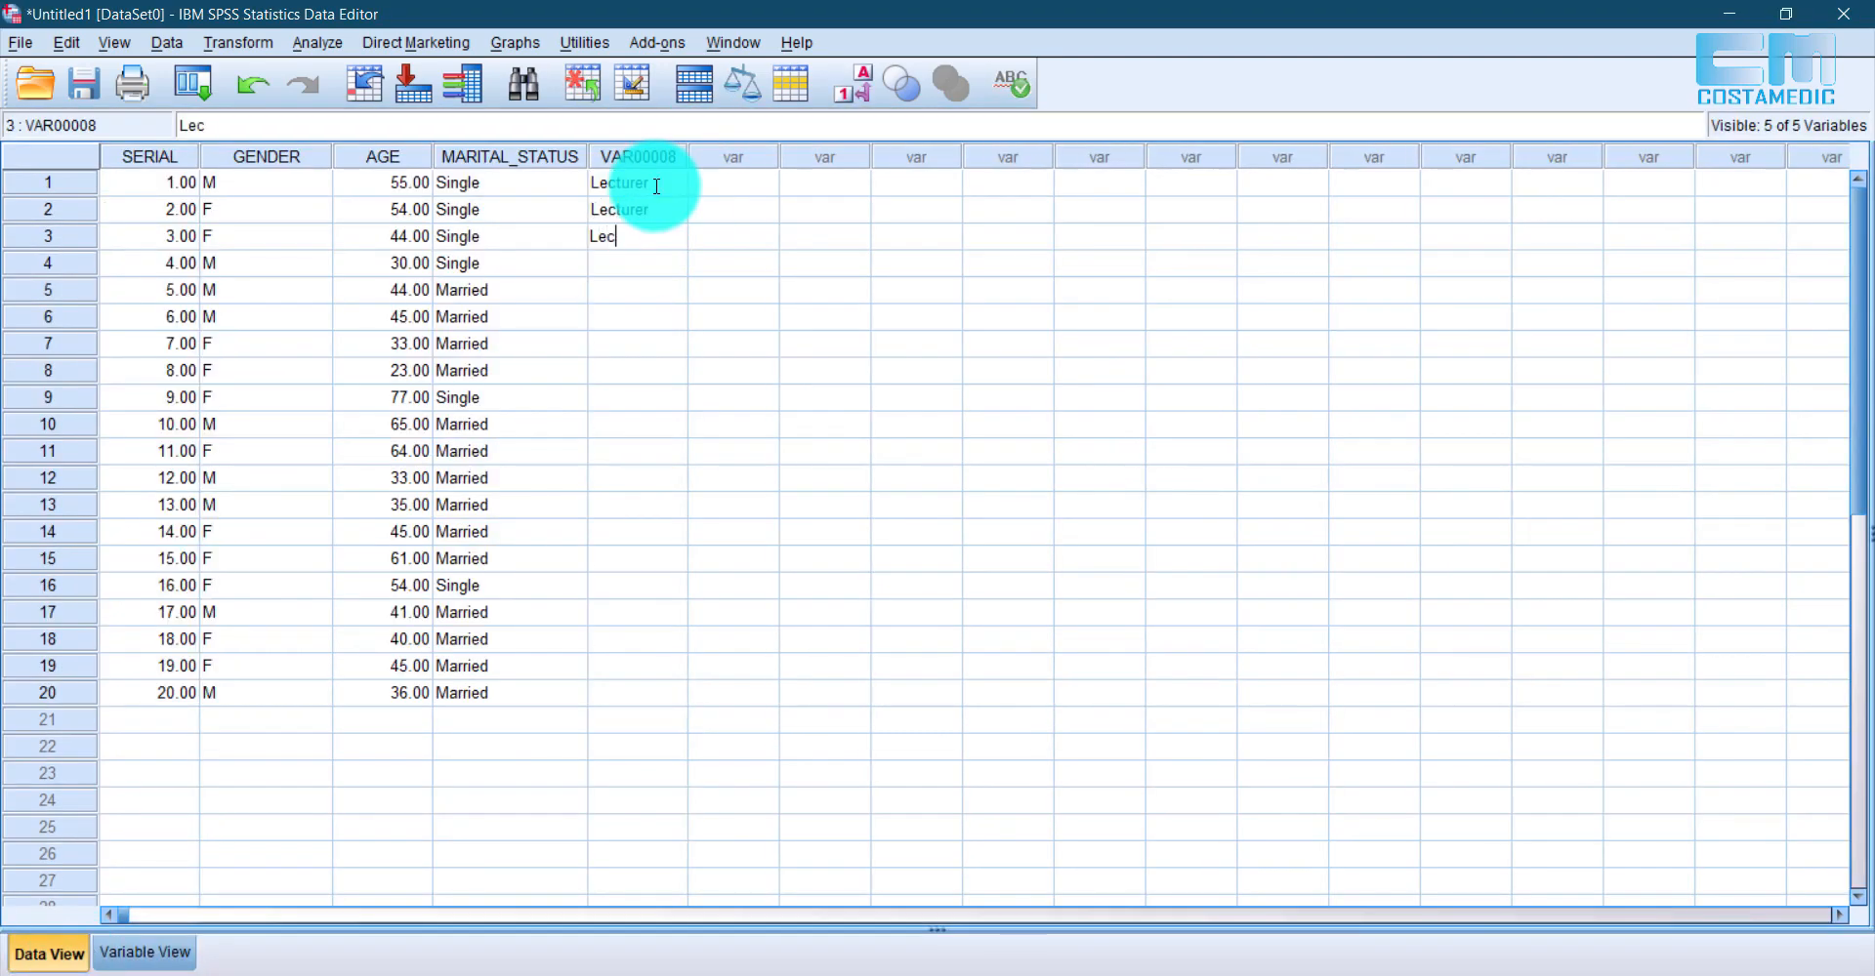
type("turer")
key("Return")
type("Lecturer")
key("Return")
Step: Increase the new string variable's width to 16 and enter Asst Prof for case 5
type("Asst Pro")
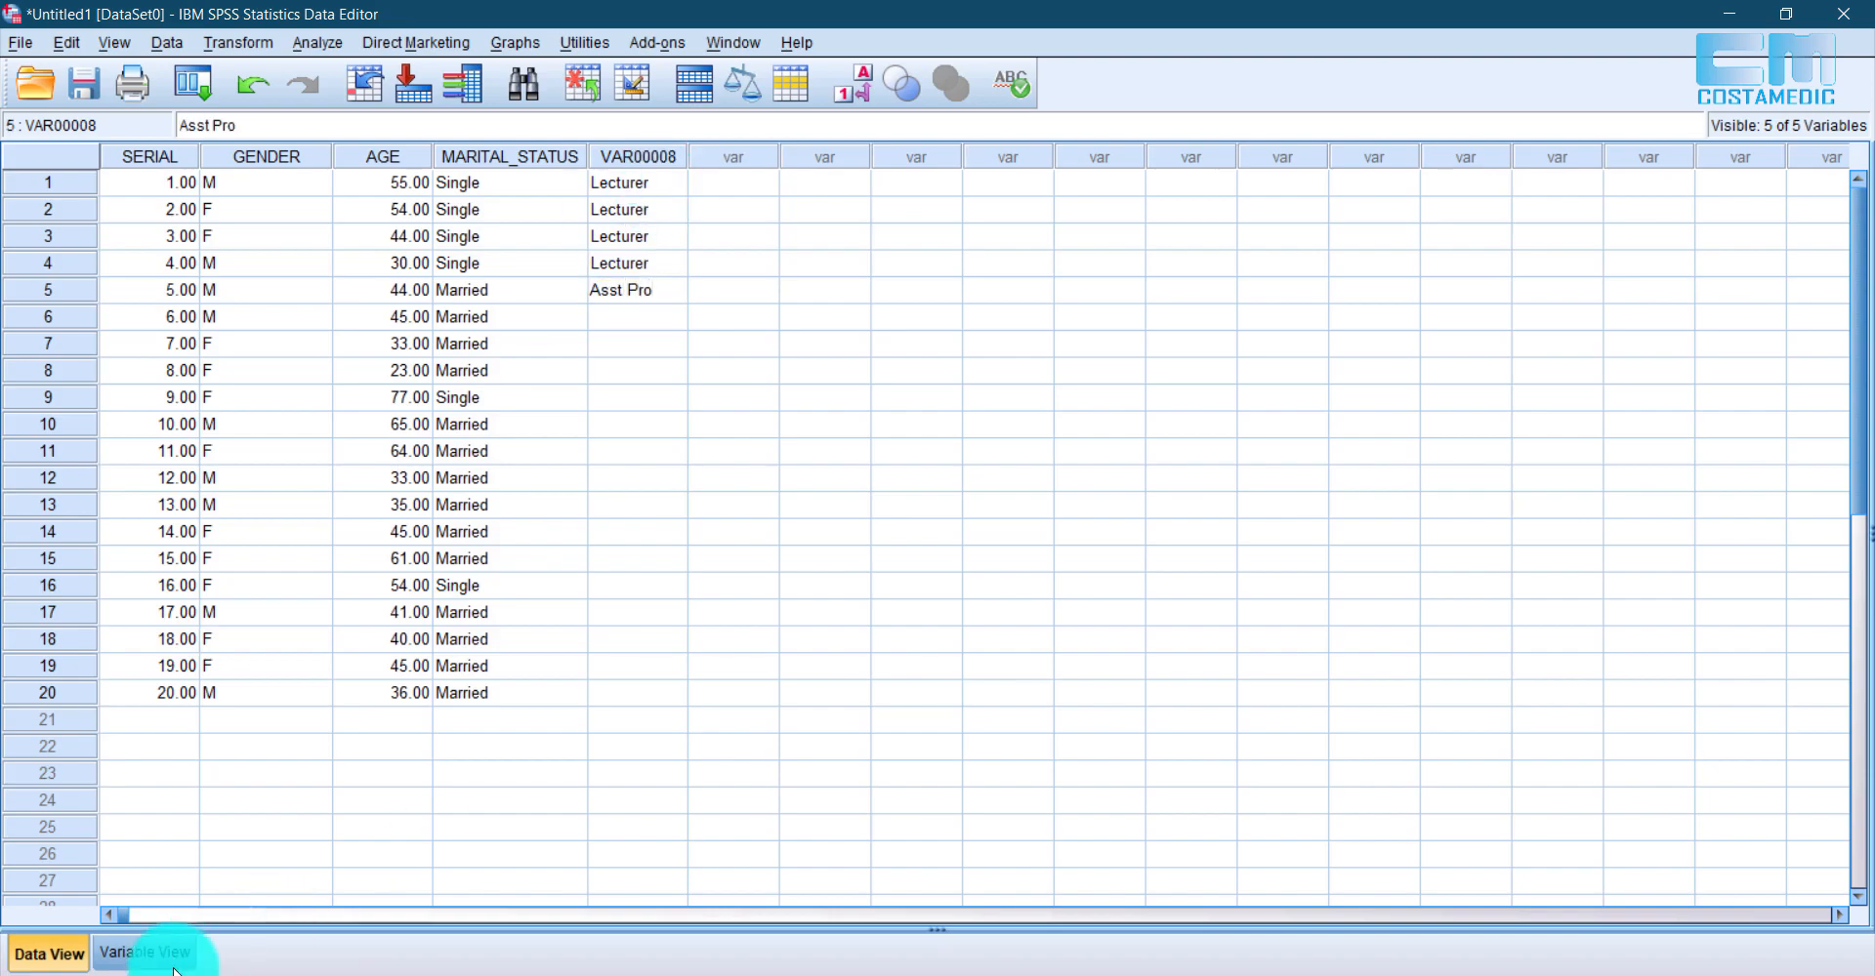
left_click(166, 959)
left_click(484, 252)
double_click(485, 252)
left_click(48, 954)
double_click(665, 294)
type("f")
key("Return")
Step: Enter Lecturer for cases 6 and 7 in the new job column
type("Le")
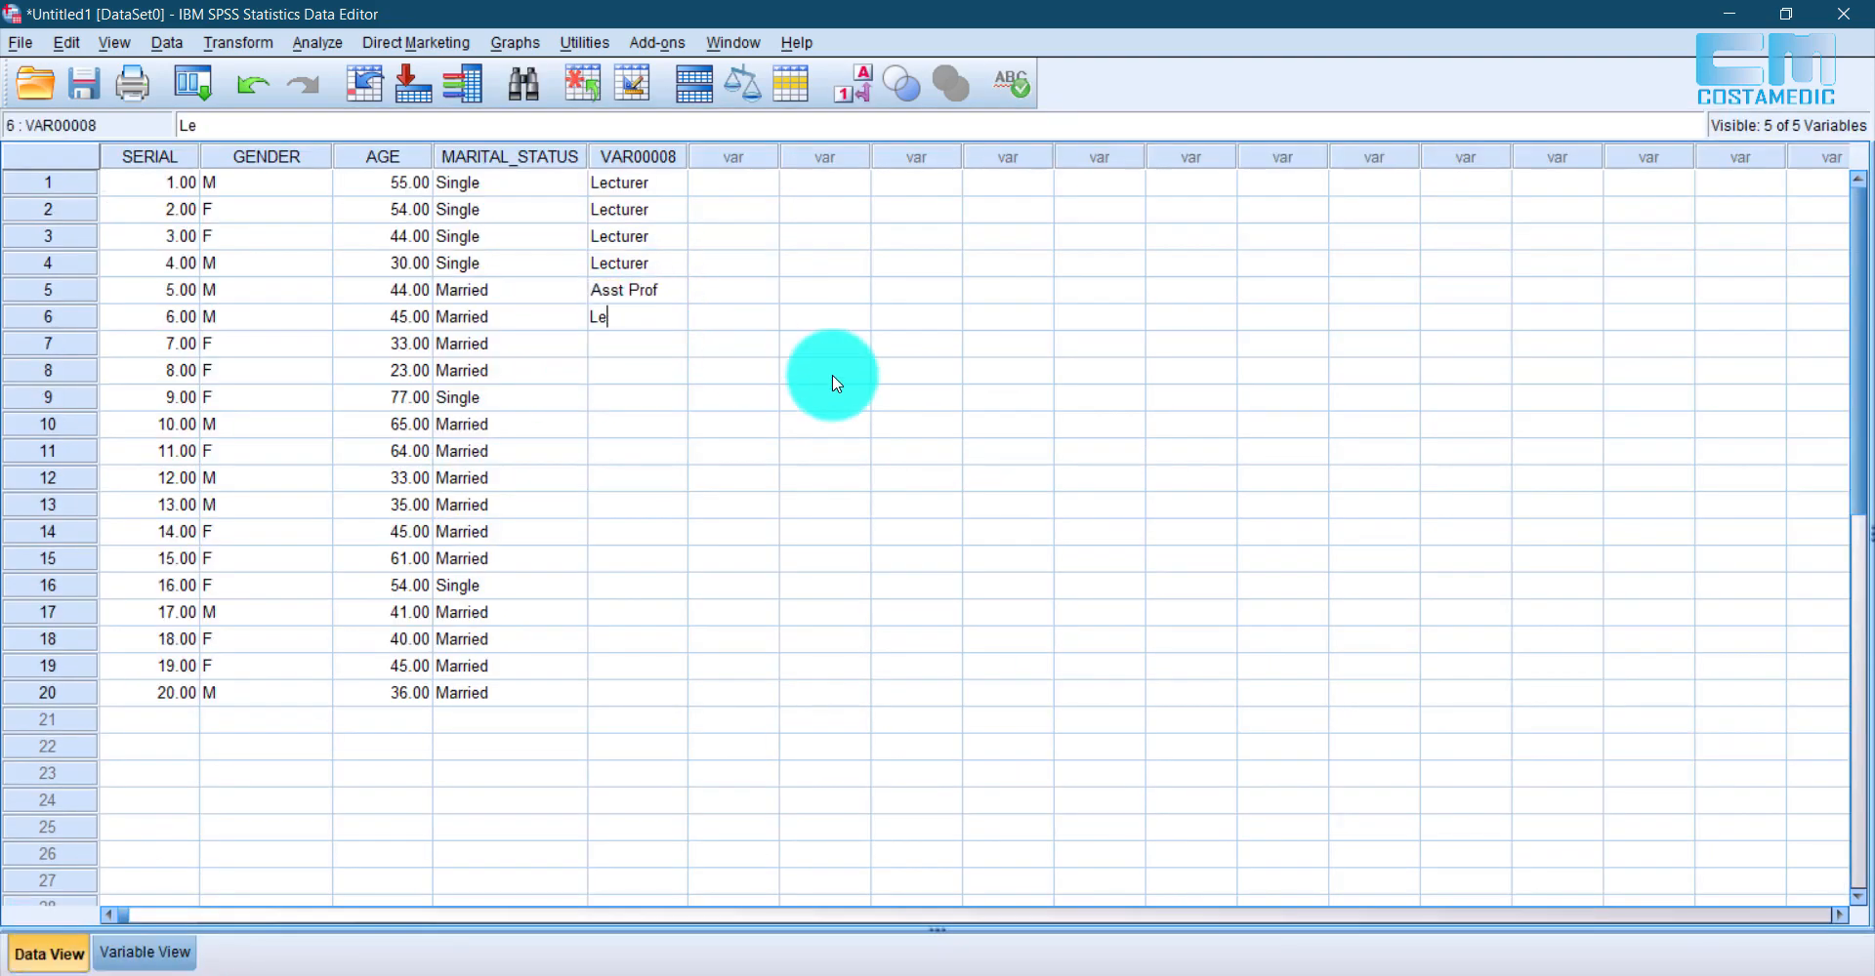
type("cturer")
key("Return")
type("Lecturer")
key("Return")
Step: Enter Professor for cases 9, 10, 11 and 15 in the new job column
type("rofessor")
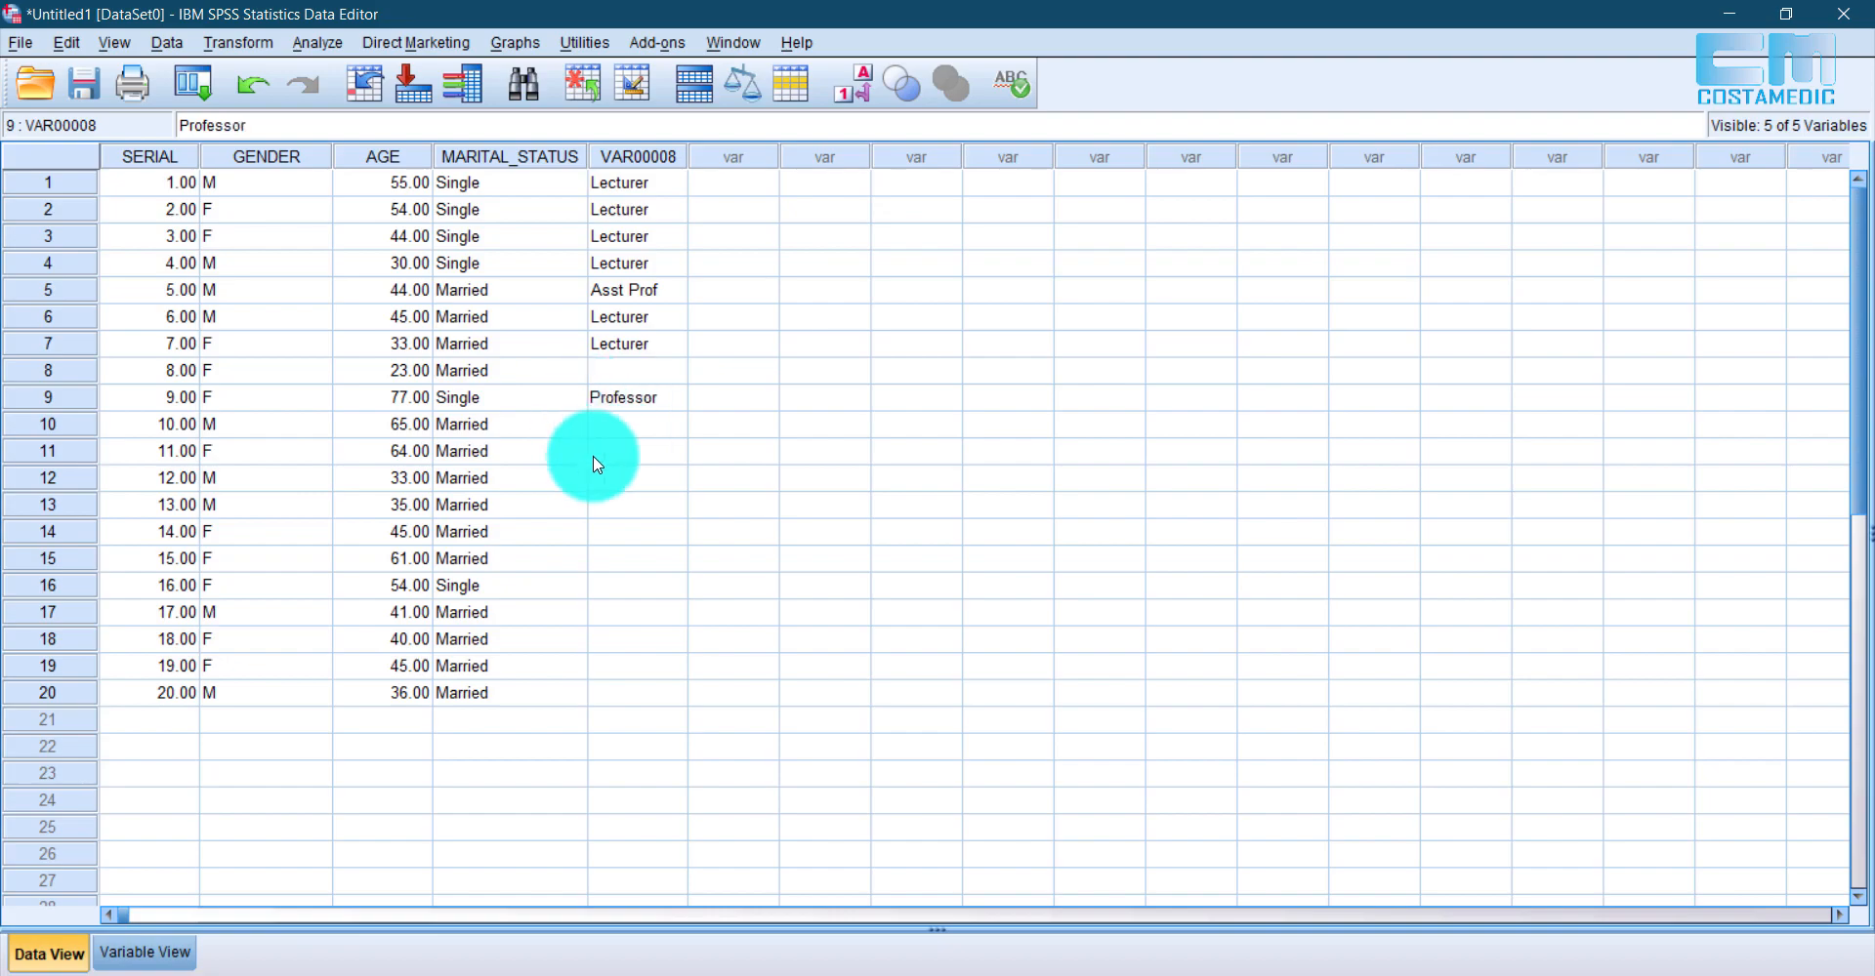
left_click(637, 431)
key("ctrl+v")
left_click(635, 453)
key("ctrl+v")
left_click(599, 555)
type("Professor")
Step: Copy the Lecturer value from case 7 into cases 8, 12 and 13
left_click(619, 347)
key("ctrl+c")
left_click(619, 371)
key("ctrl+v")
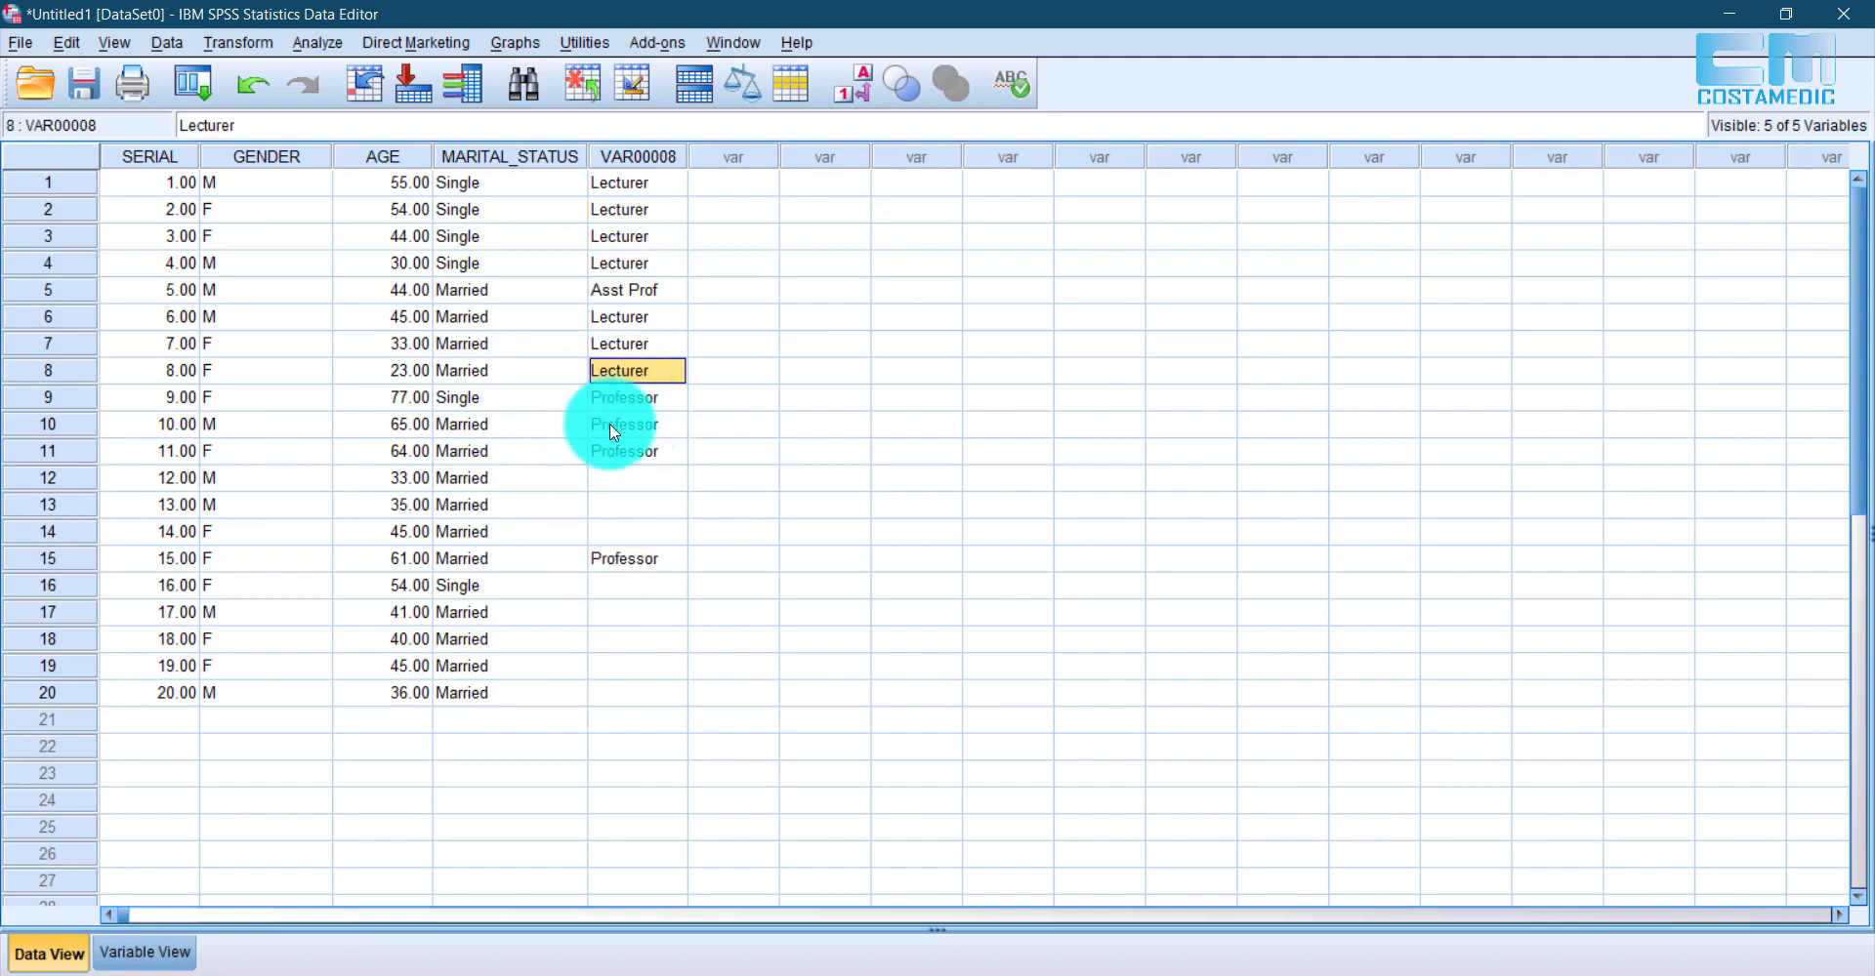
left_click(617, 479)
key("ctrl+v")
left_click(618, 503)
key("ctrl+v")
Step: Fill the remaining job cells with Asst Prof for cases 14 and 16 to 19, and Lecturer for case 20
left_click(616, 291)
key("ctrl+v")
left_click(635, 374)
key("ctrl+c")
left_click(658, 694)
key("ctrl+v")
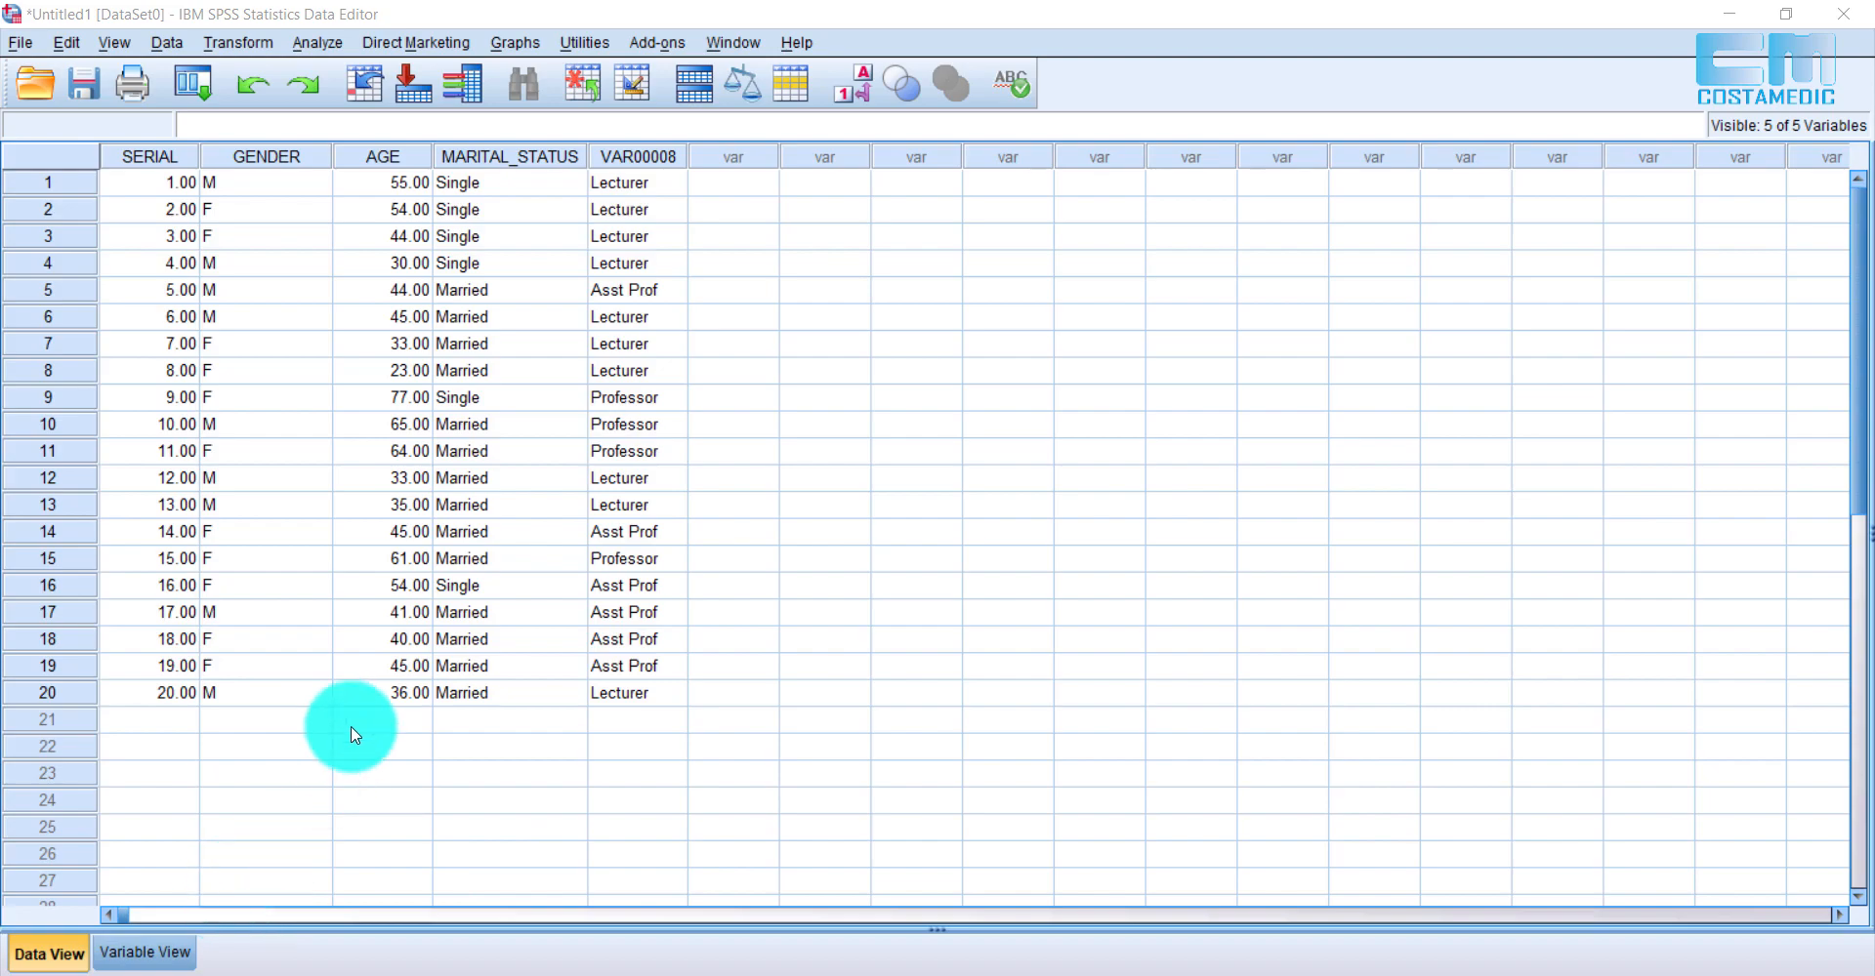
Step: Rename the fifth variable as JOB_TITLE
left_click(146, 953)
left_click(160, 259)
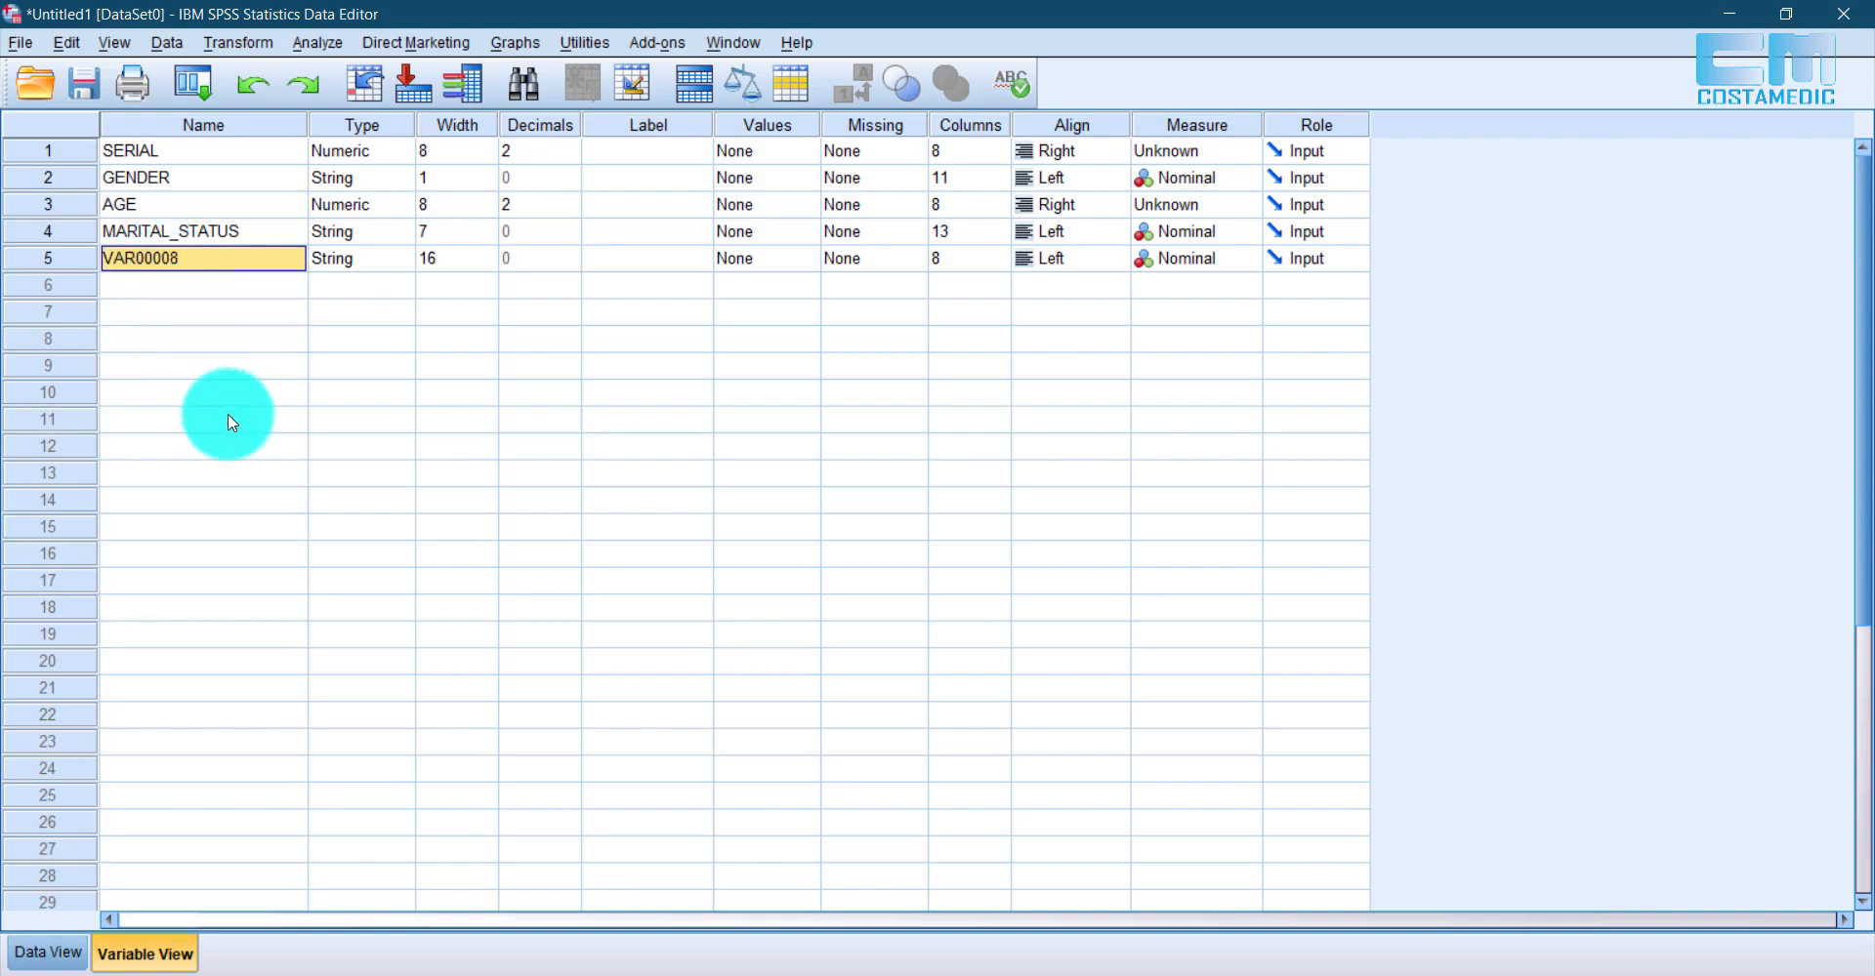
type("JOB")
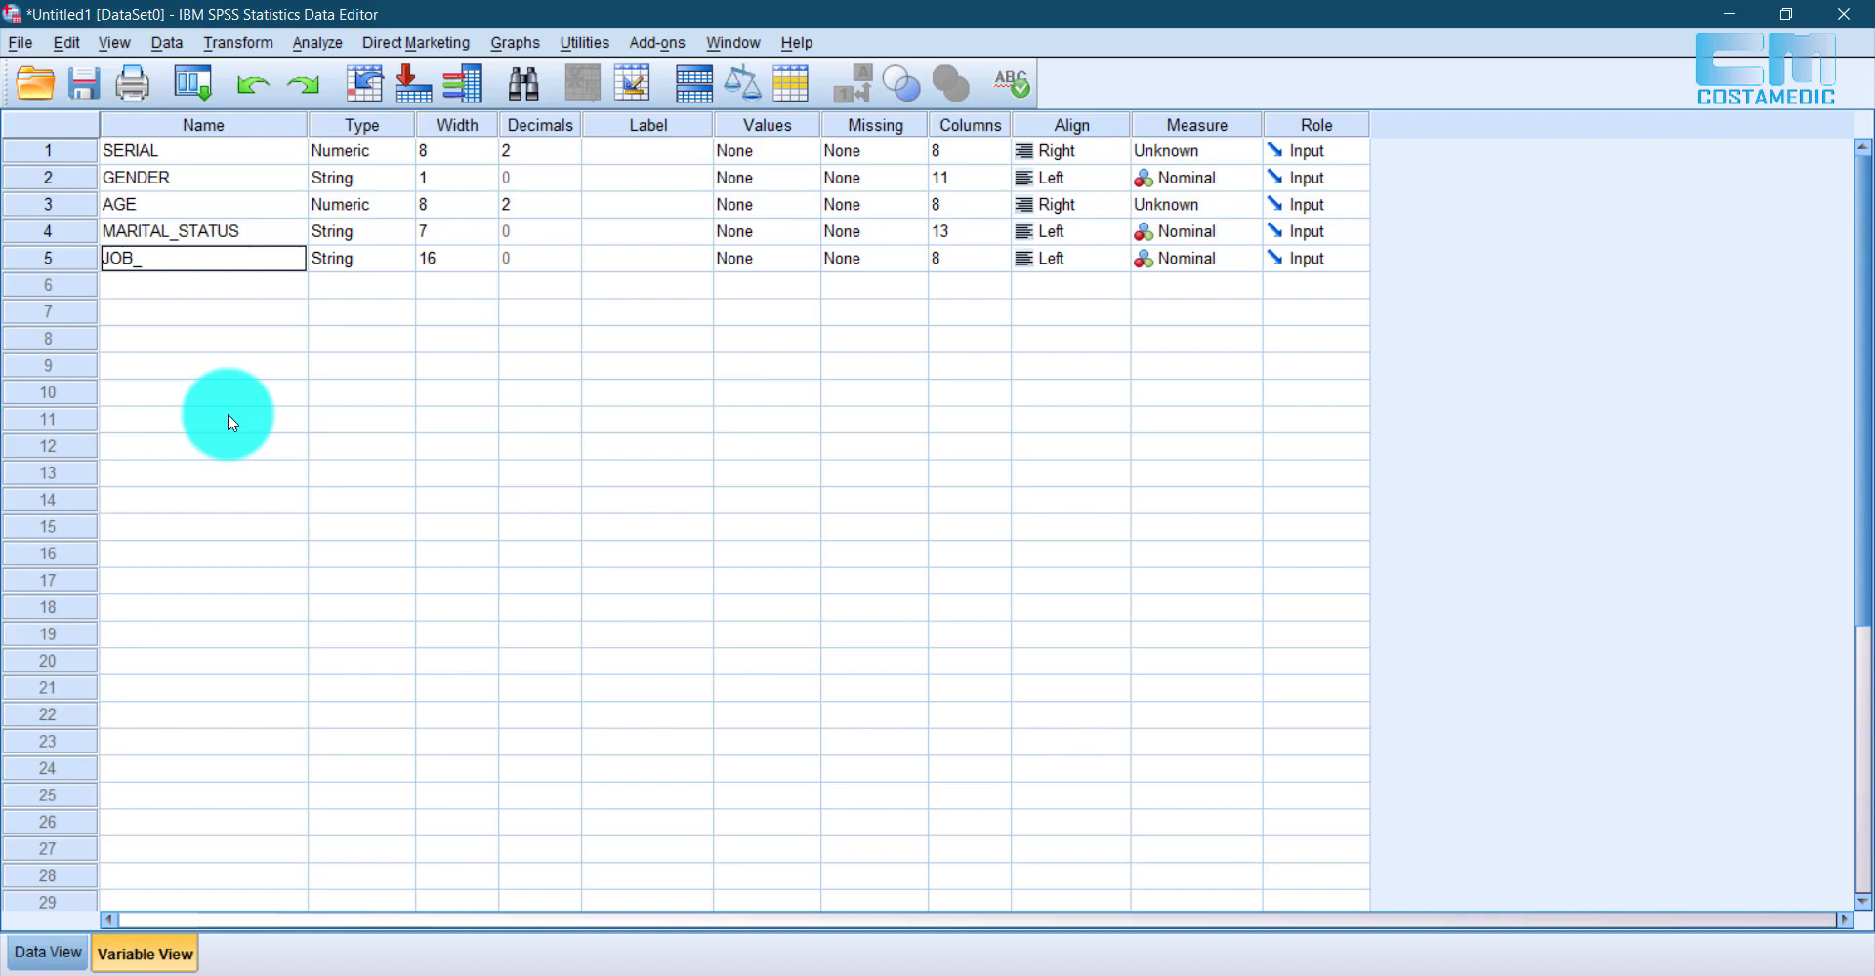
type("_TITLE")
left_click(224, 450)
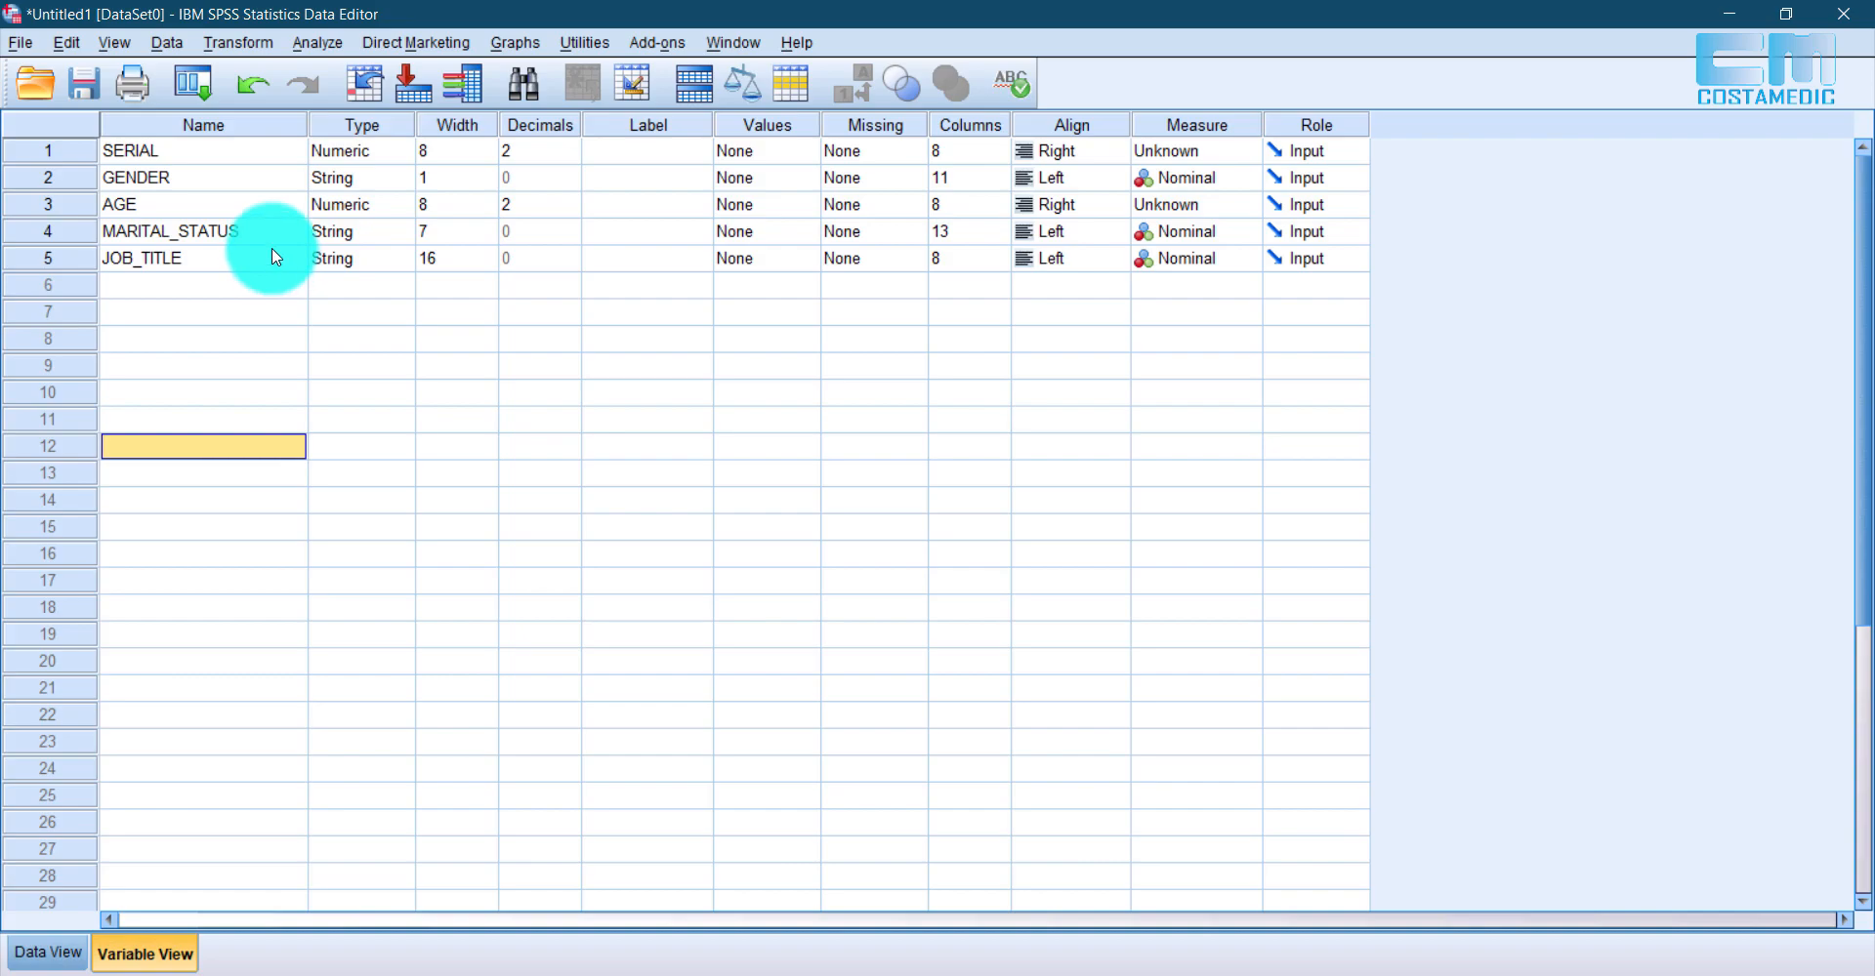
Step: Highlight all variable attribute columns from Name to Role for review
left_click_drag(246, 125, 1301, 138)
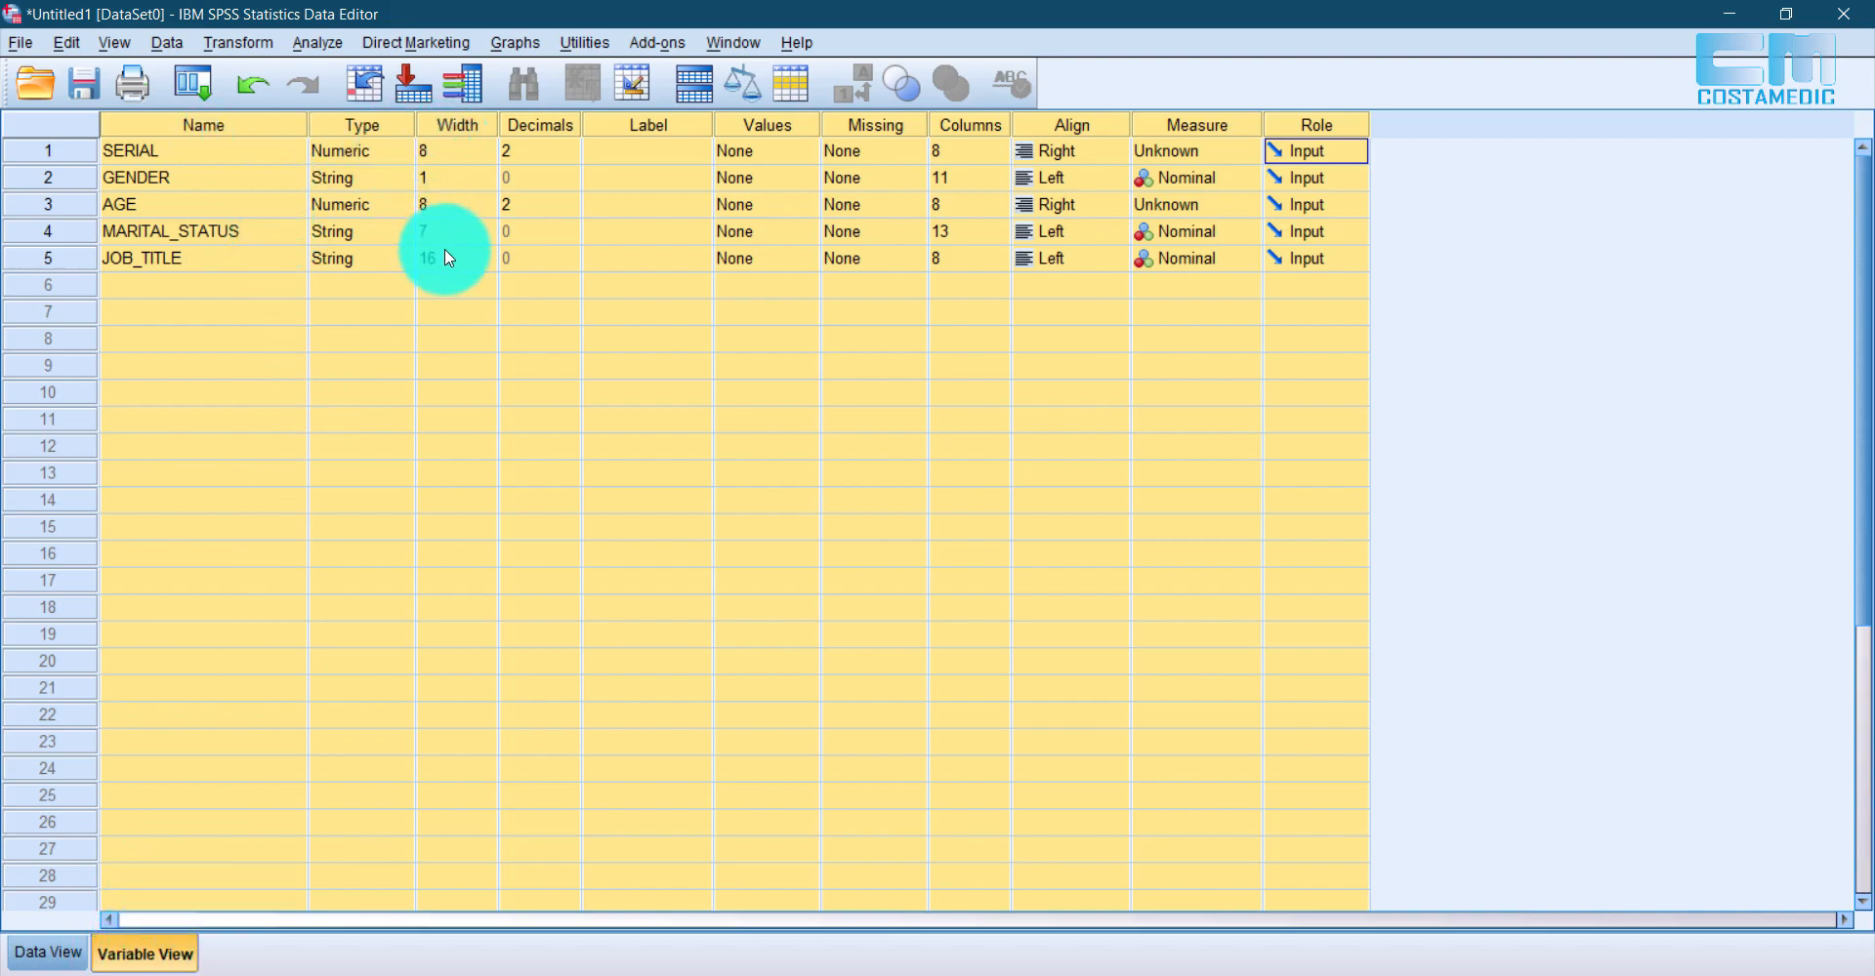
left_click(58, 179)
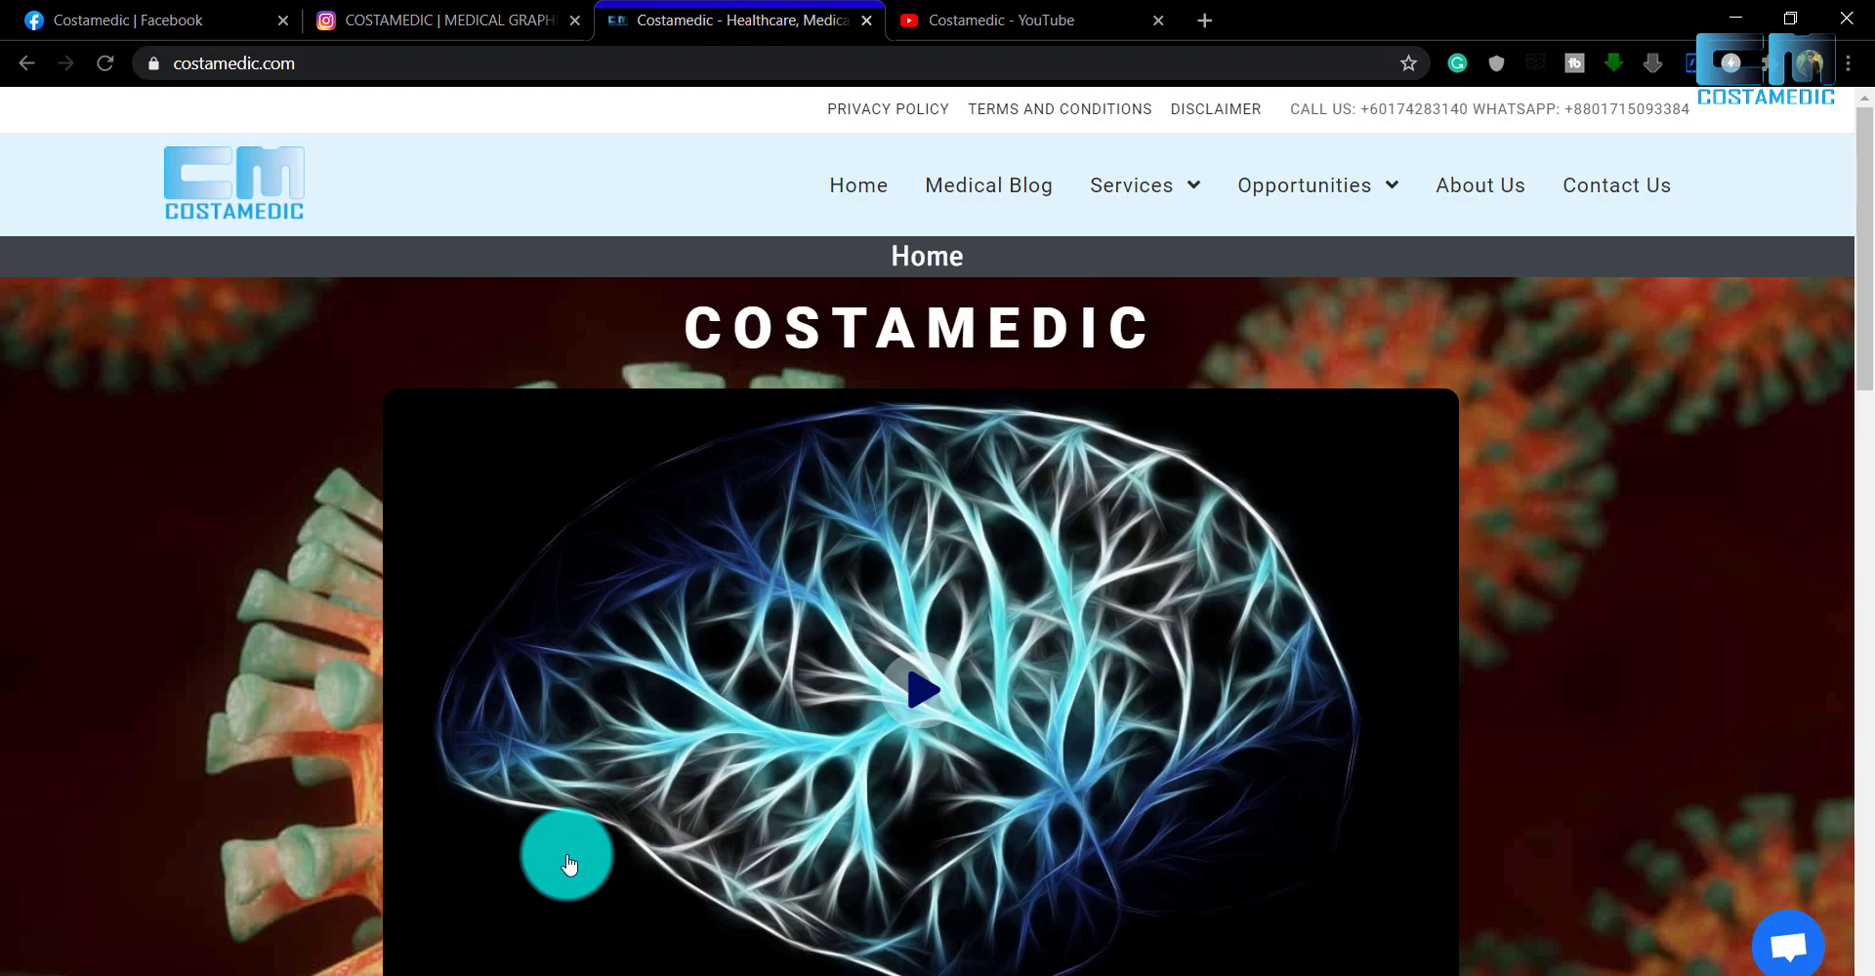
Step: Switch to the browser and look through Costamedic's website, YouTube, Instagram and Facebook pages
mouse_move(1167, 214)
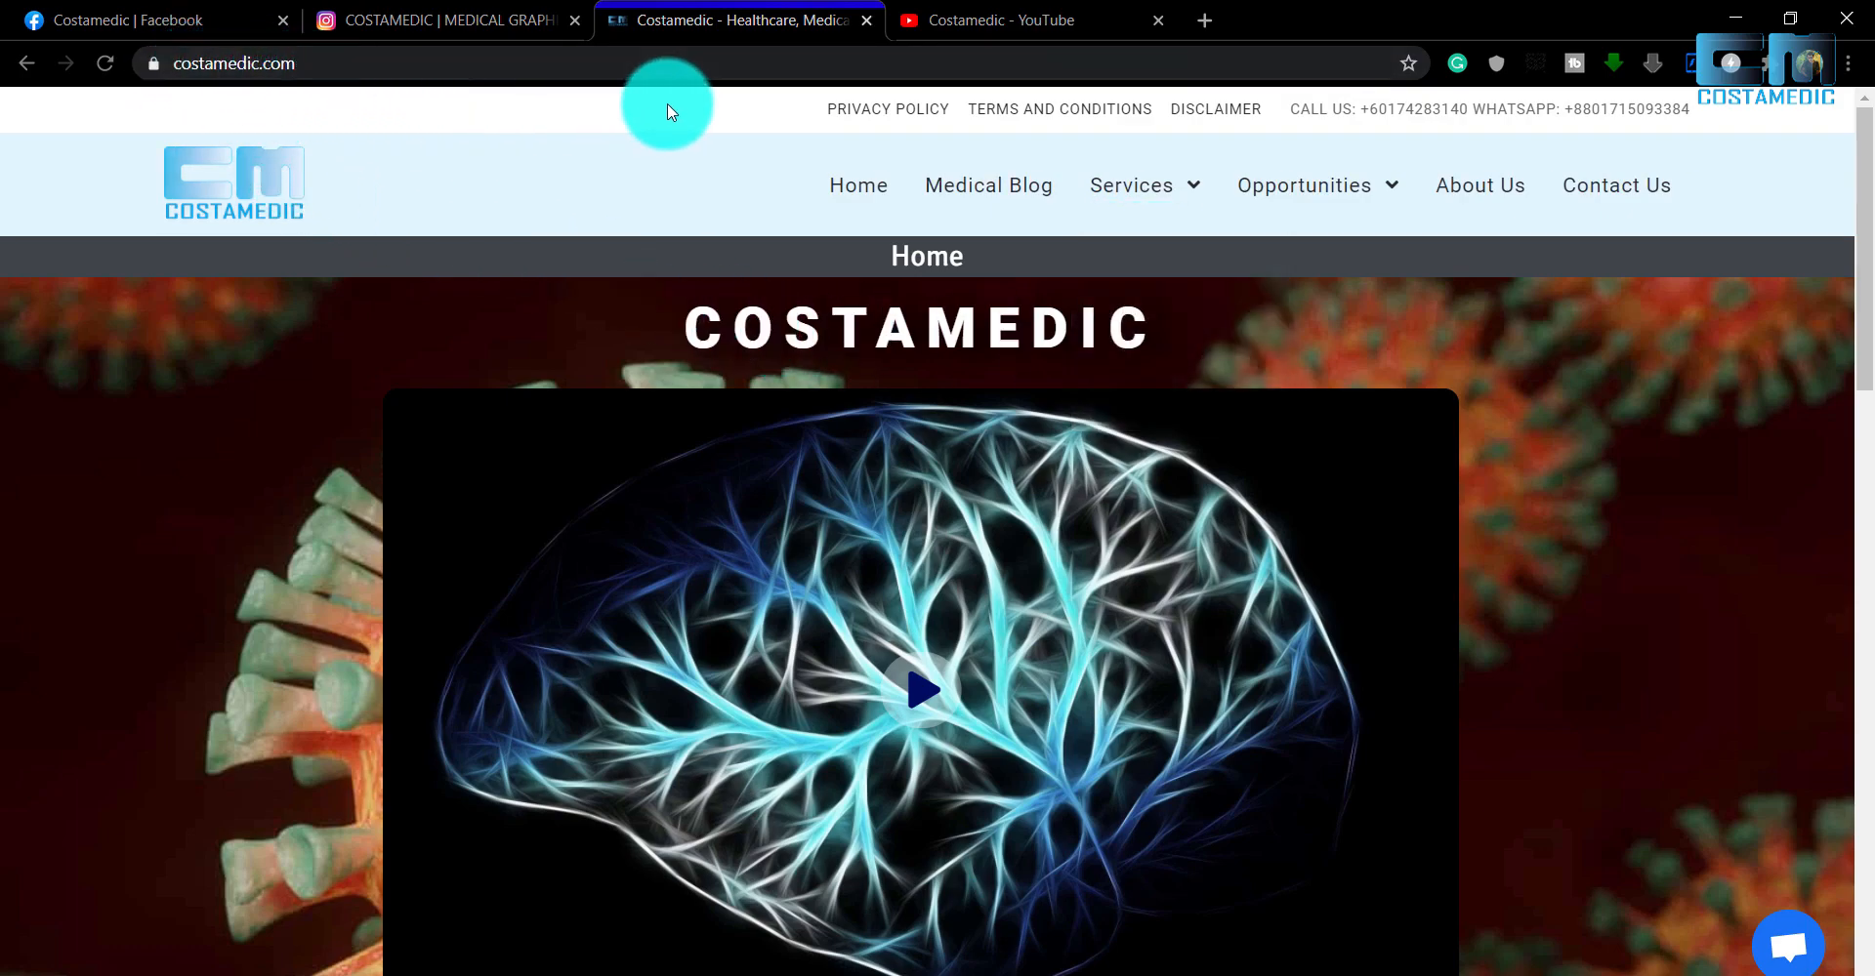
left_click(1004, 15)
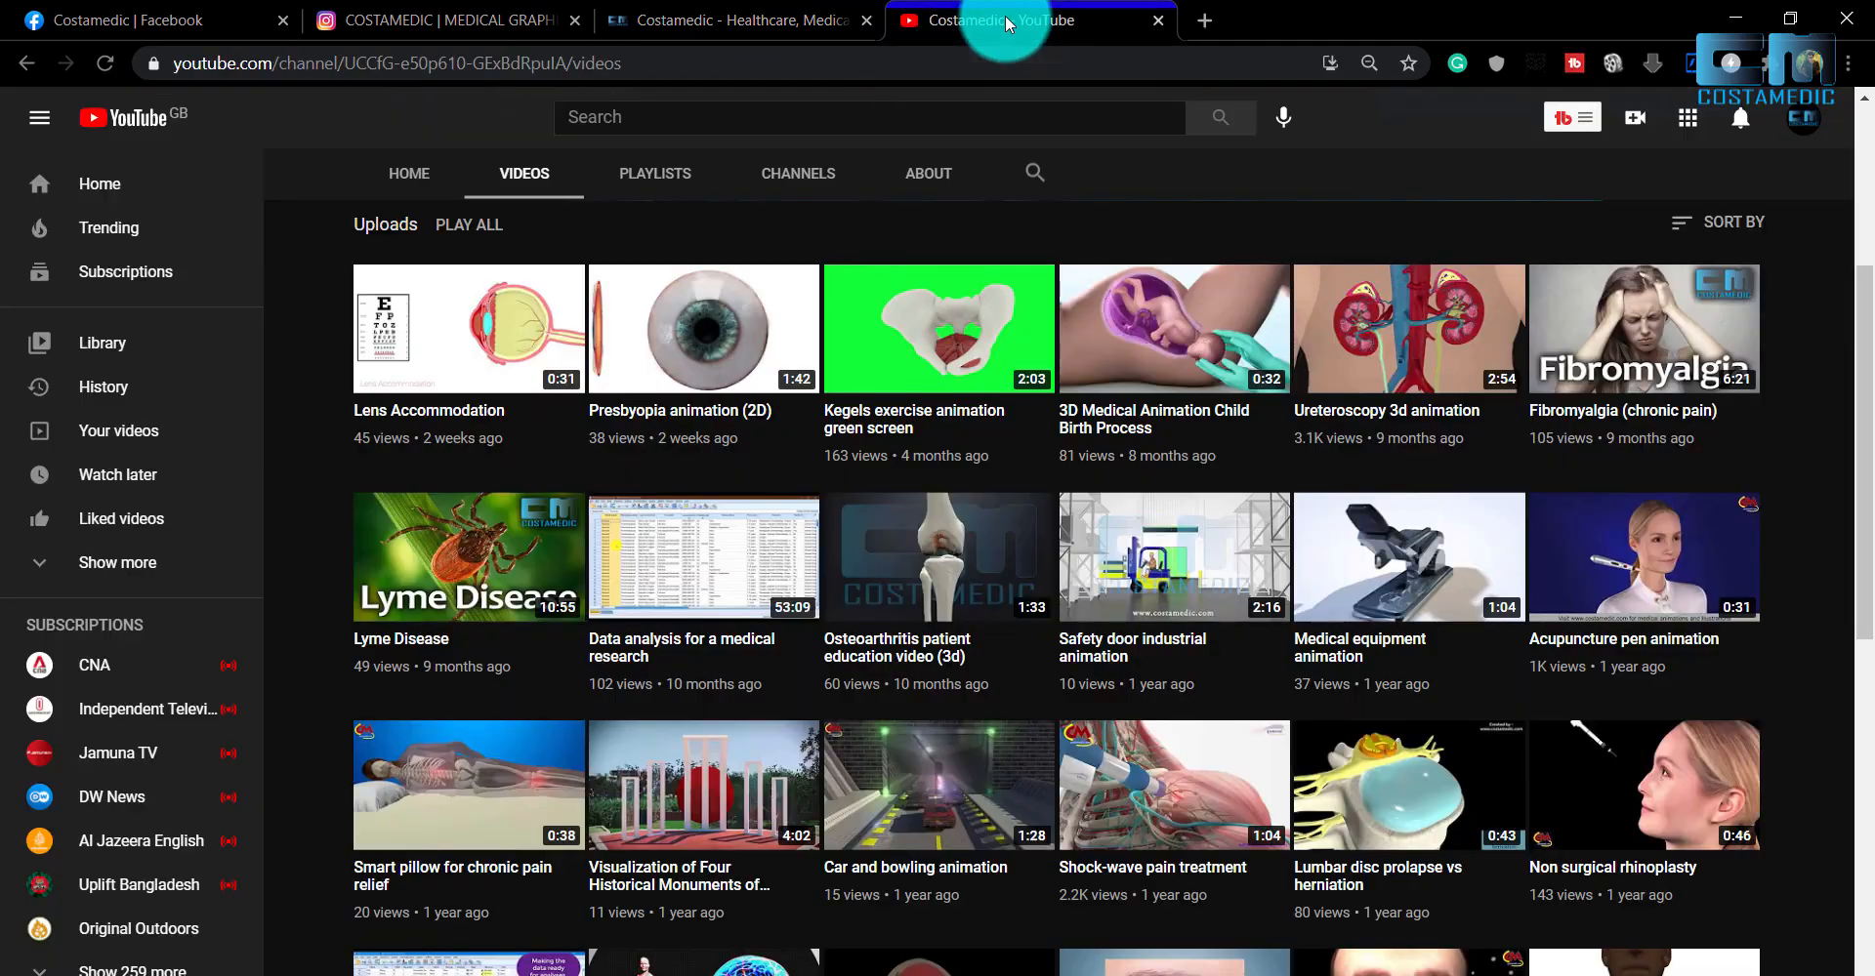
left_click(440, 19)
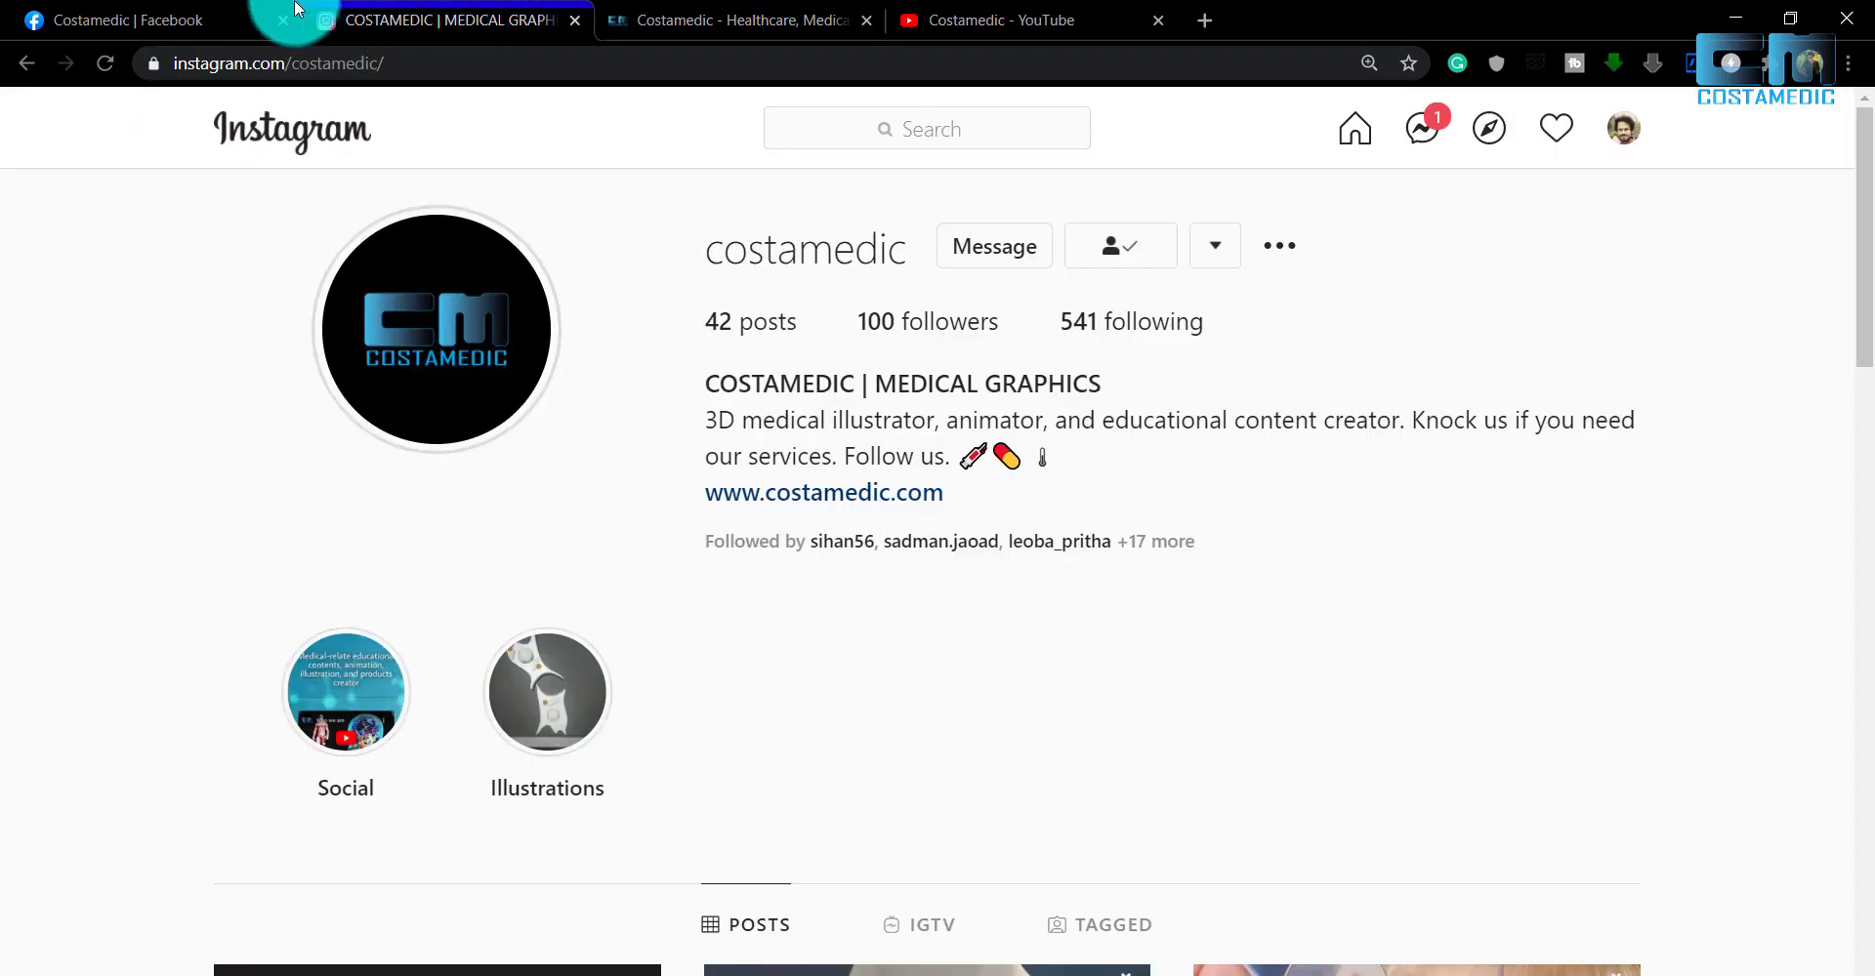
left_click(295, 10)
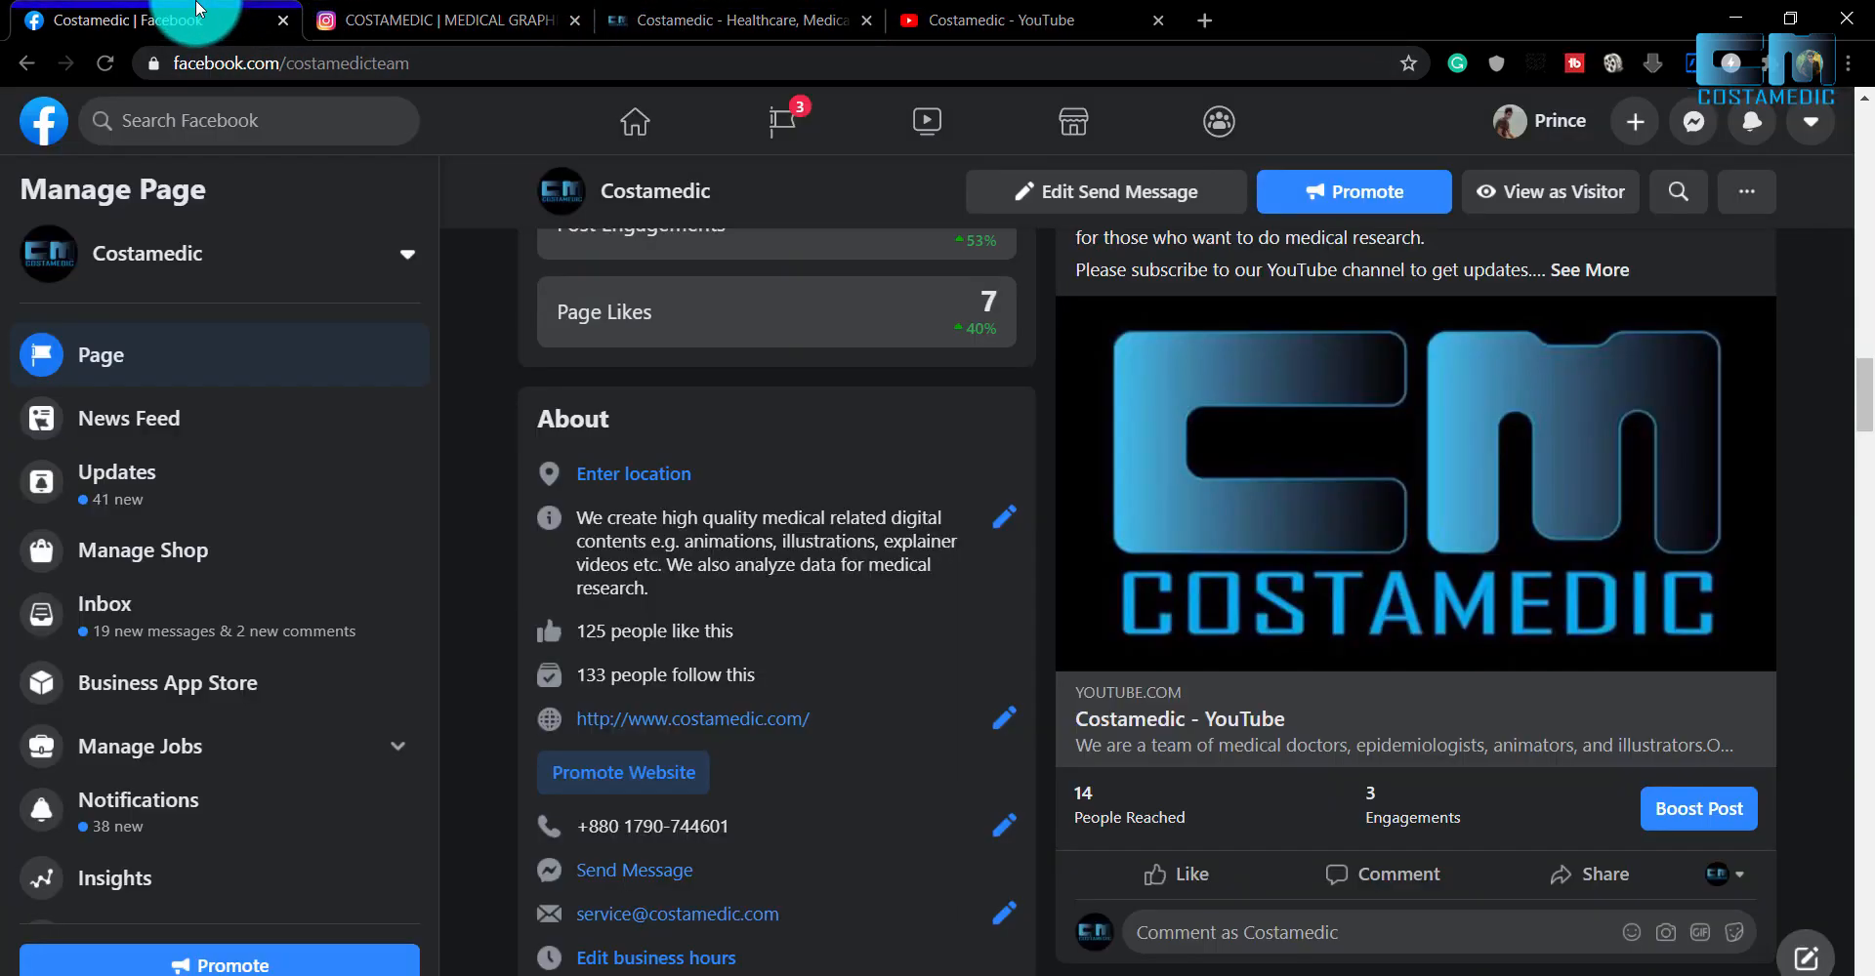
left_click(692, 21)
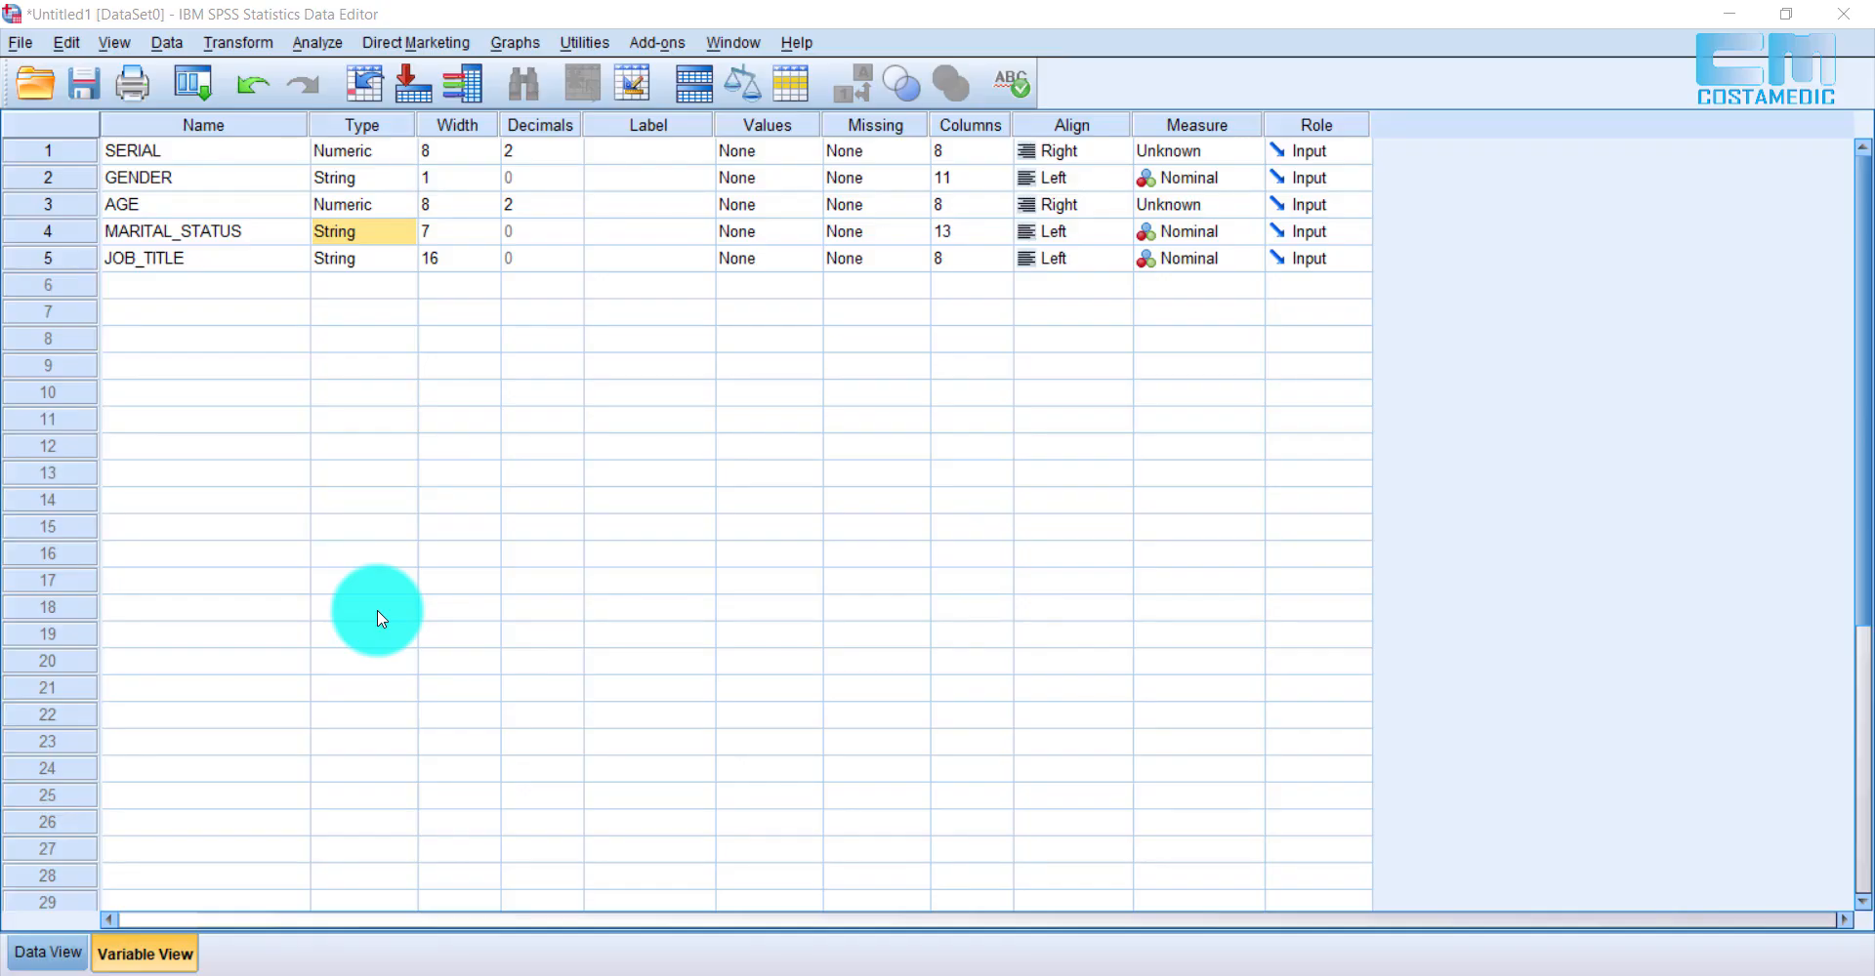
Step: Switch back to SPSS and compare the Name attribute column with the column headings in the data grid
left_click(208, 121)
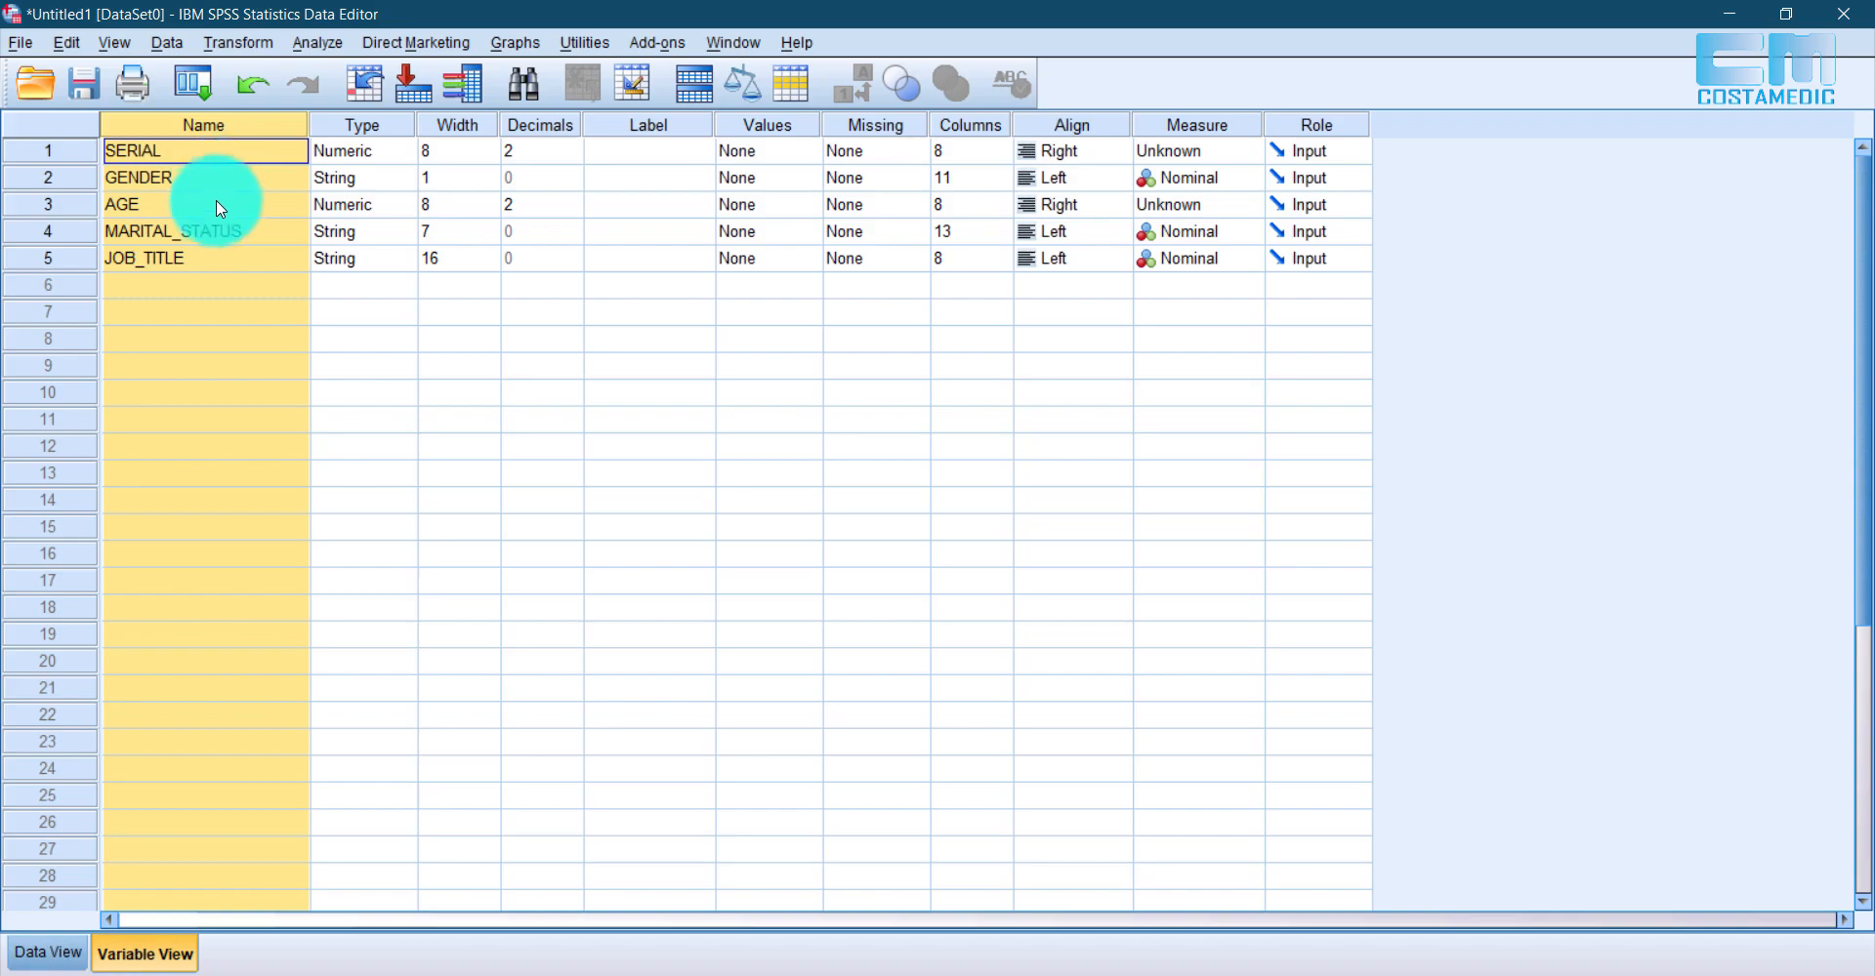
left_click(48, 952)
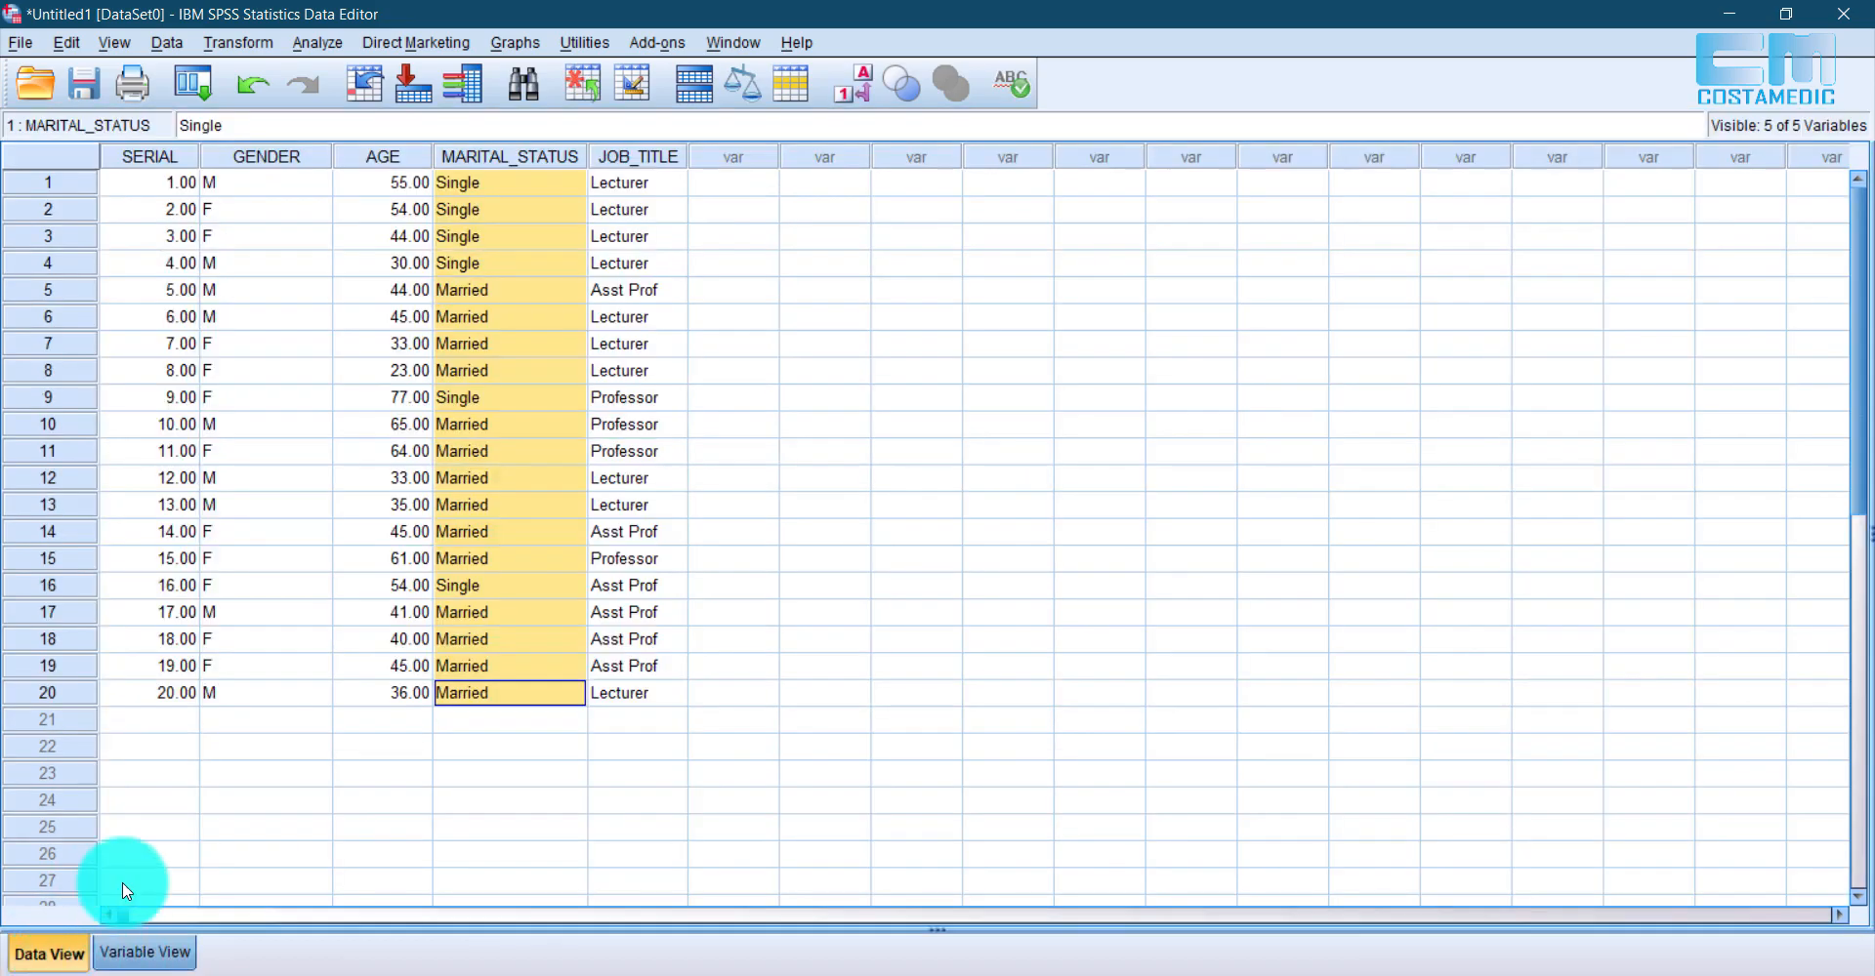
left_click(144, 952)
Step: Examine the Type attribute and SERIAL's variable type options, leaving them unchanged
left_click(381, 125)
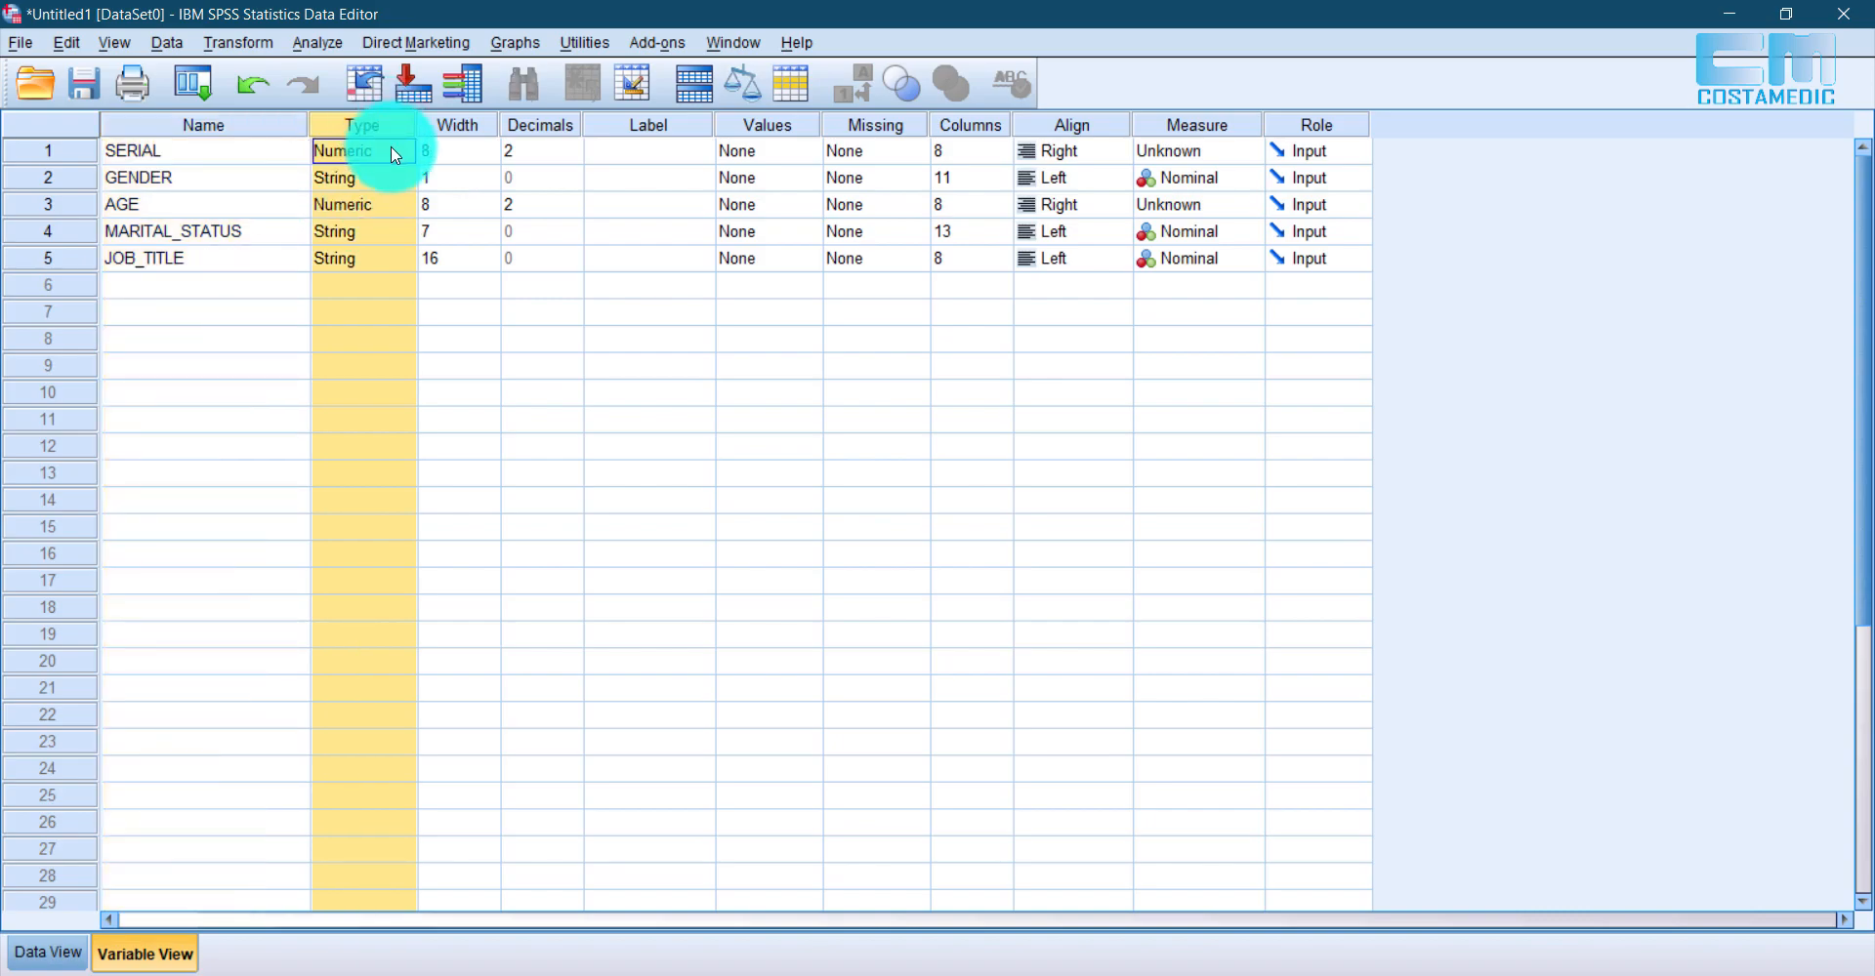
left_click(409, 156)
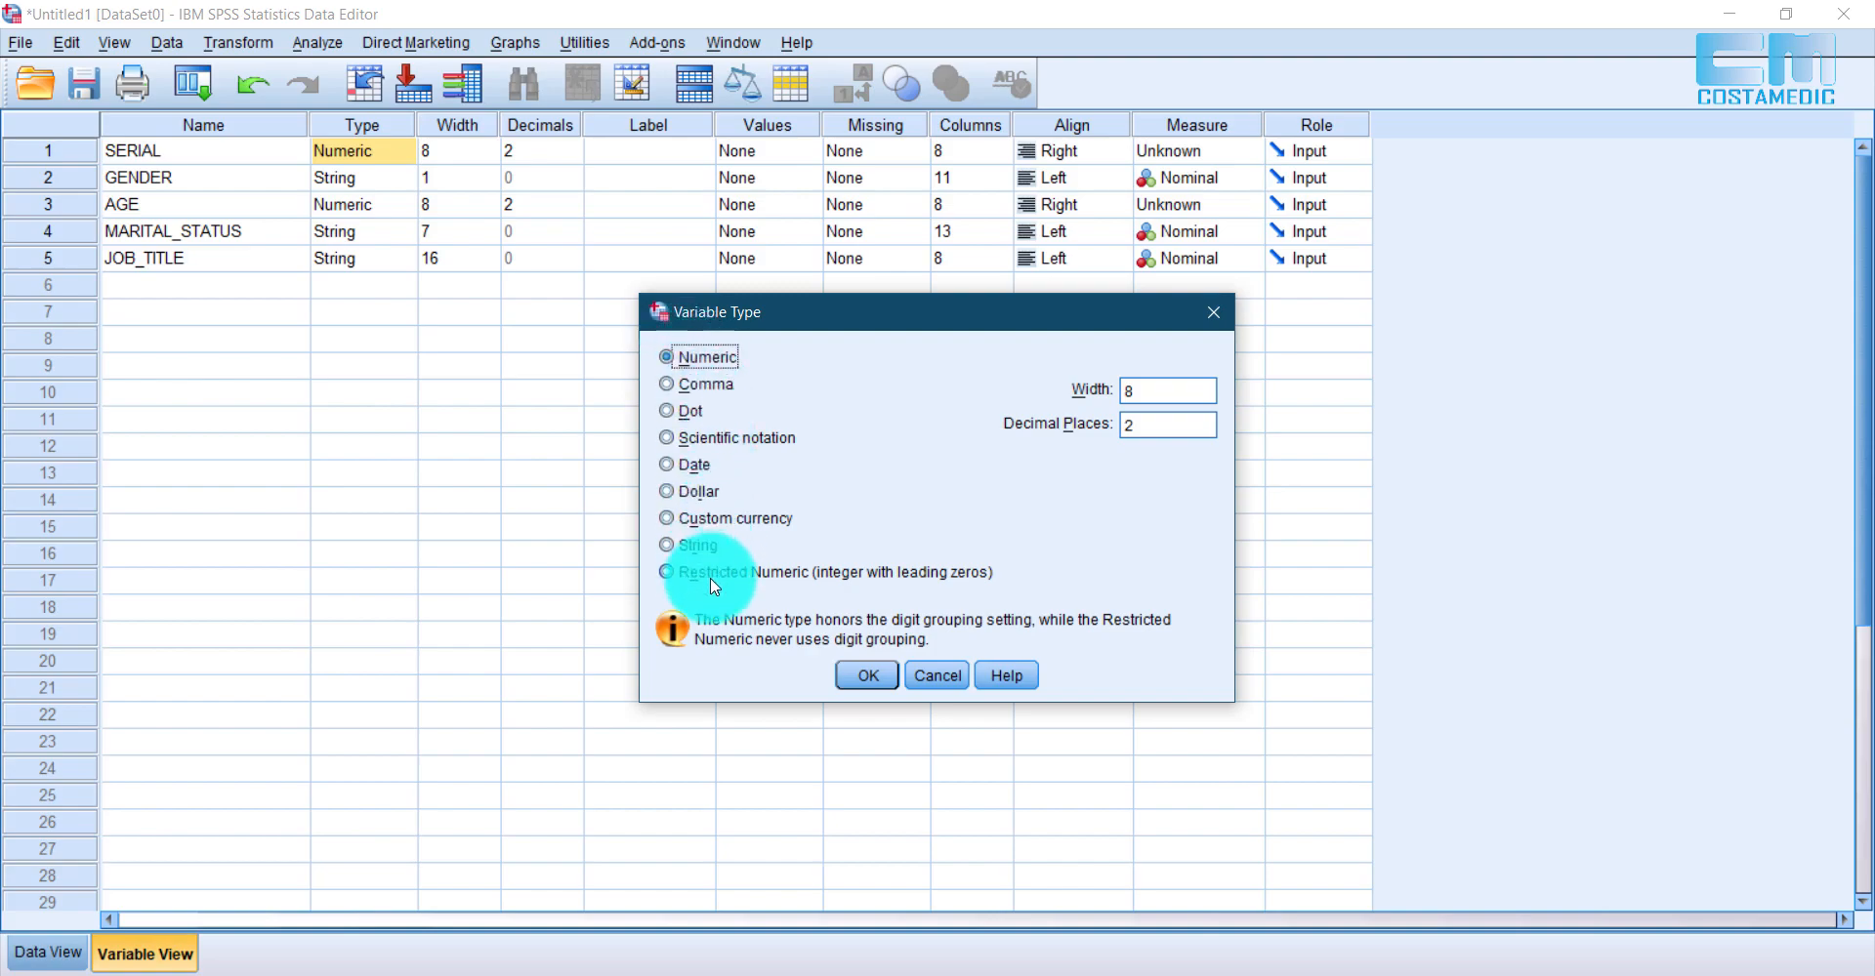
left_click(1210, 311)
Step: Examine AGE's variable type options and close the dialog without changes
left_click(137, 205)
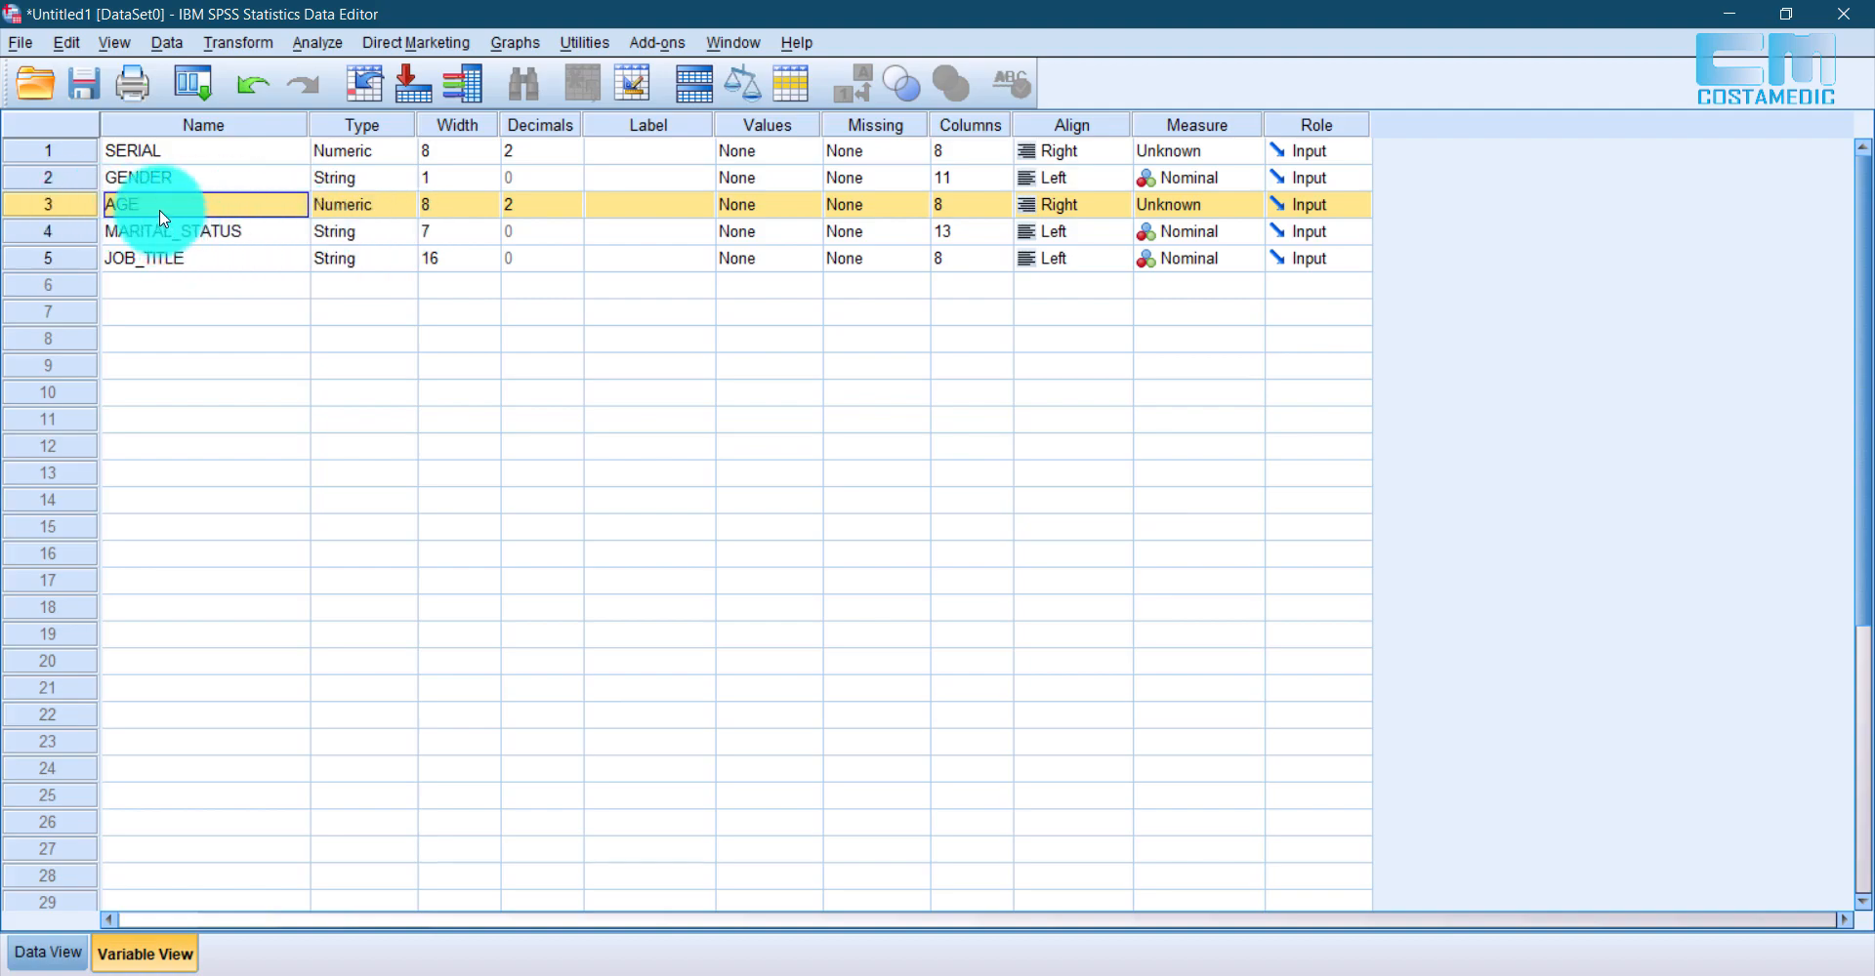
left_click(390, 207)
left_click(400, 206)
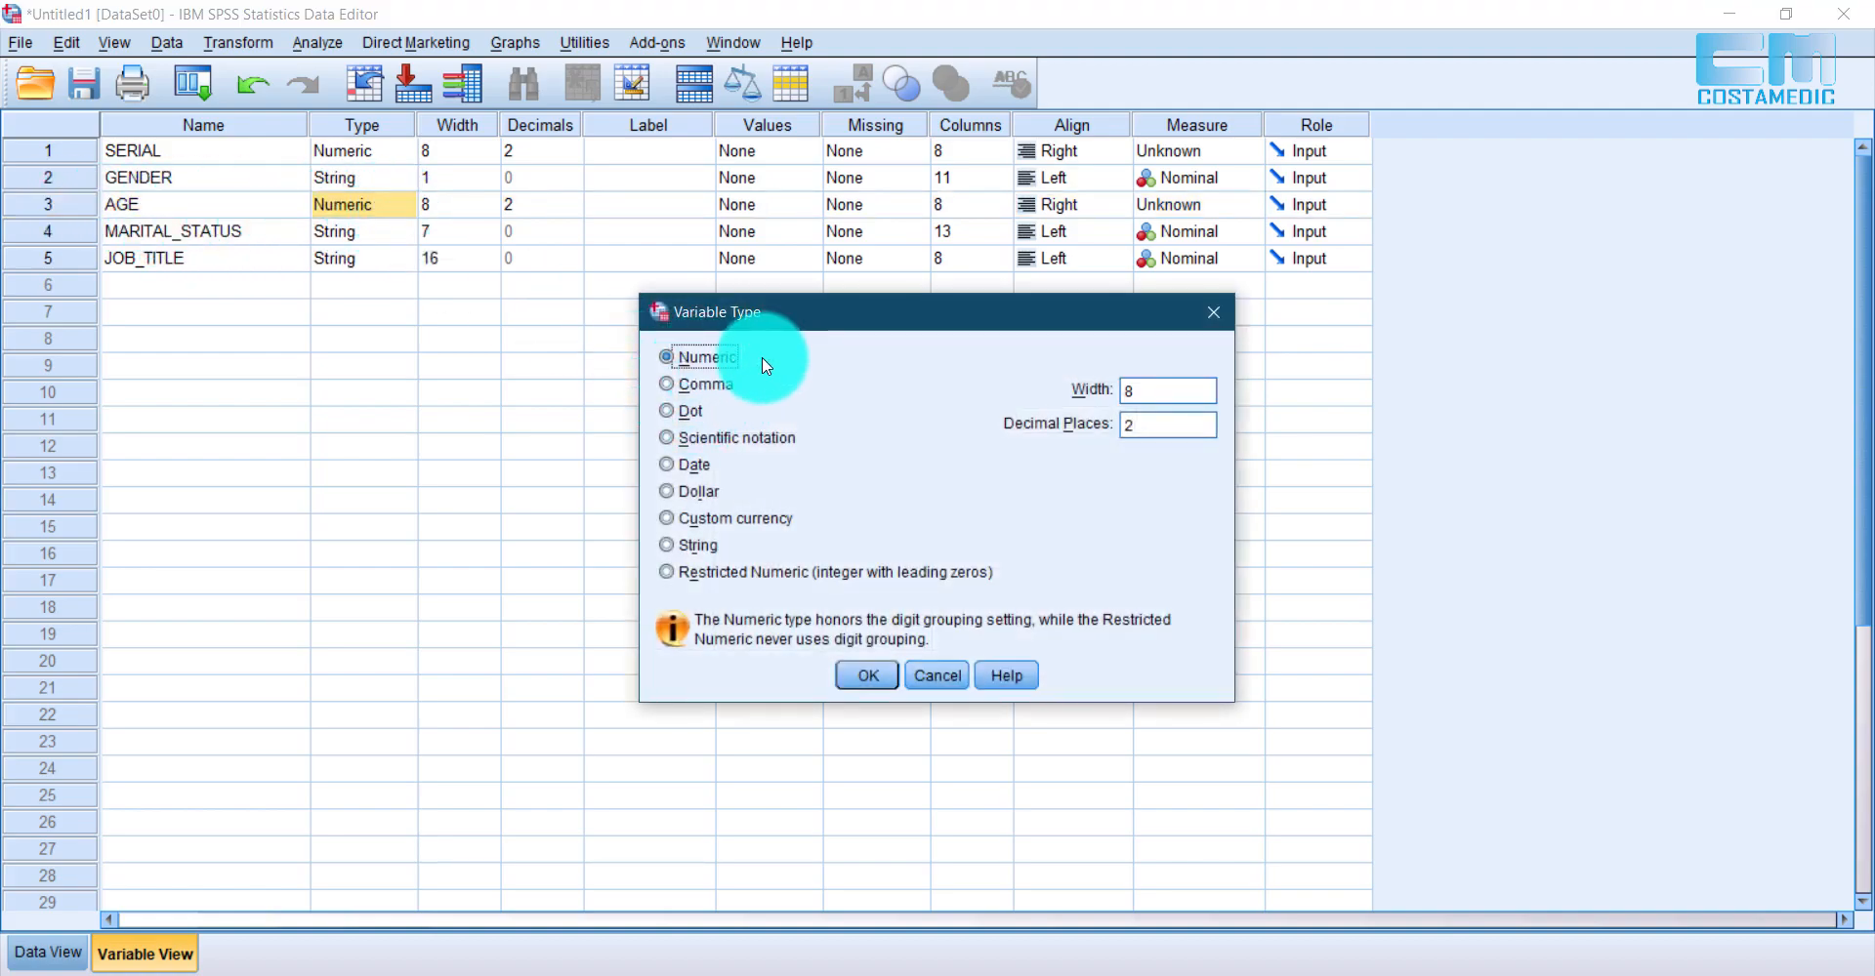
left_click(1193, 314)
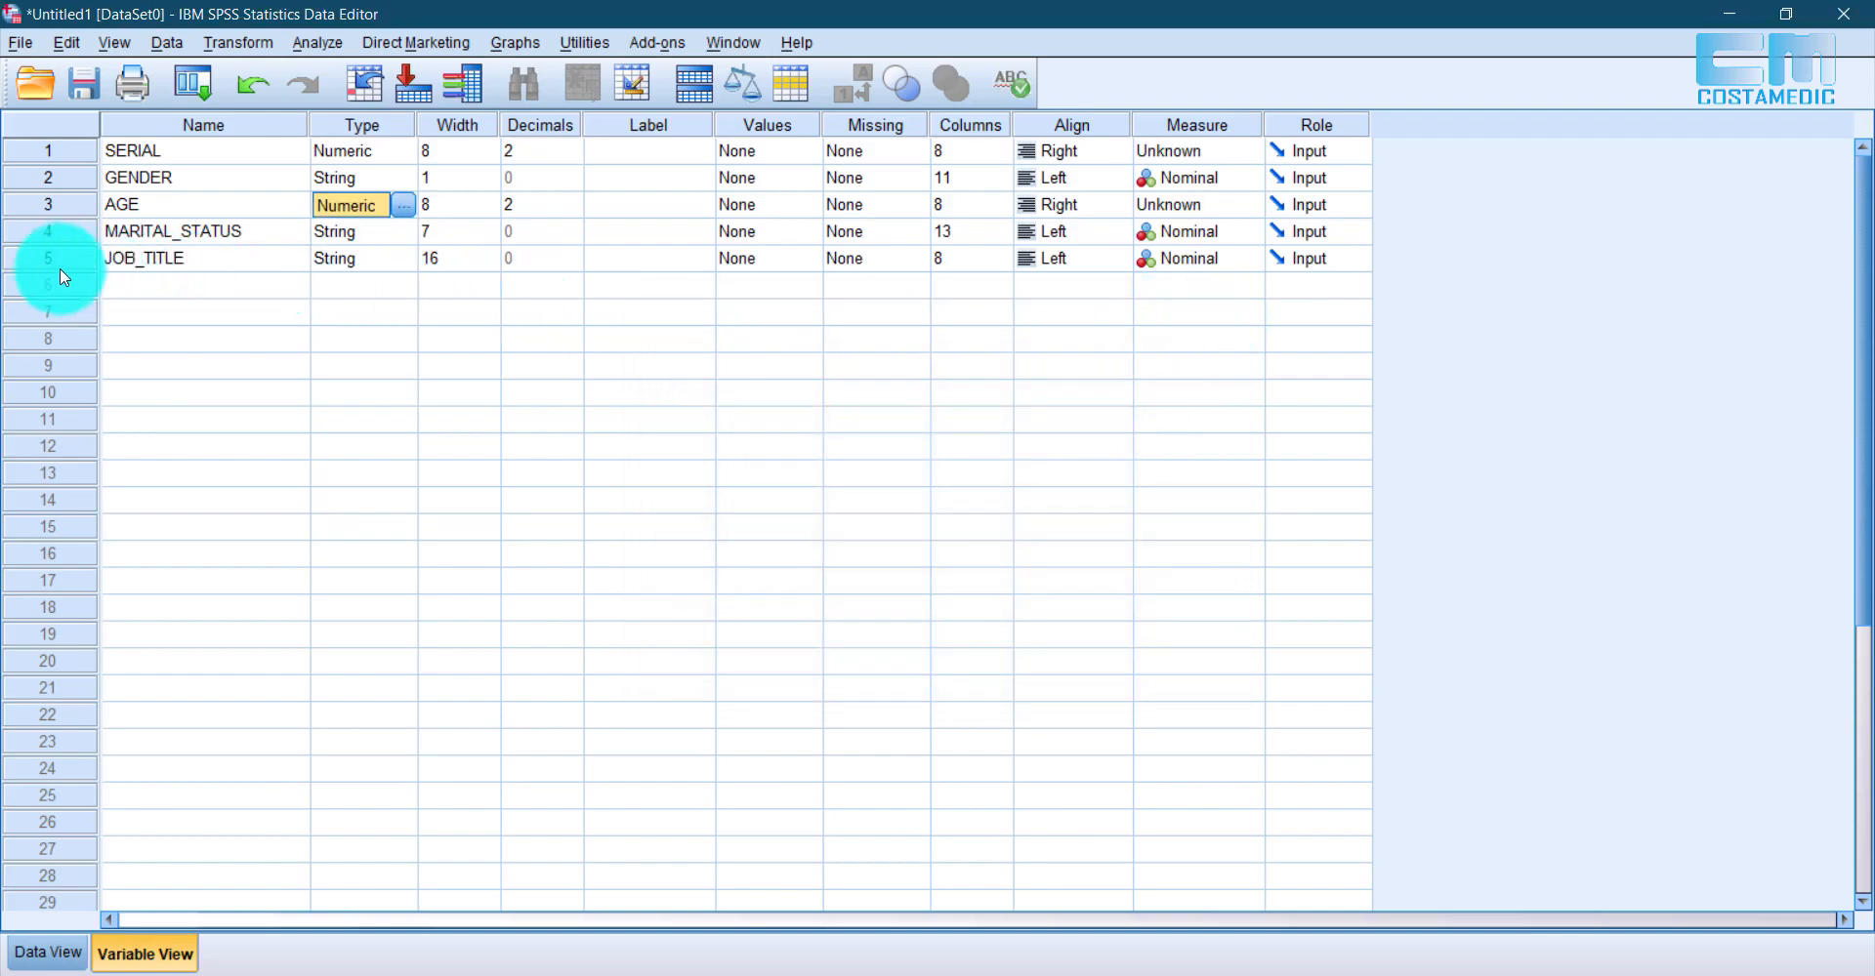
Step: Check MARITAL_STATUS values in the data grid, and examine its variable type options without changing them
left_click(45, 232)
left_click(51, 953)
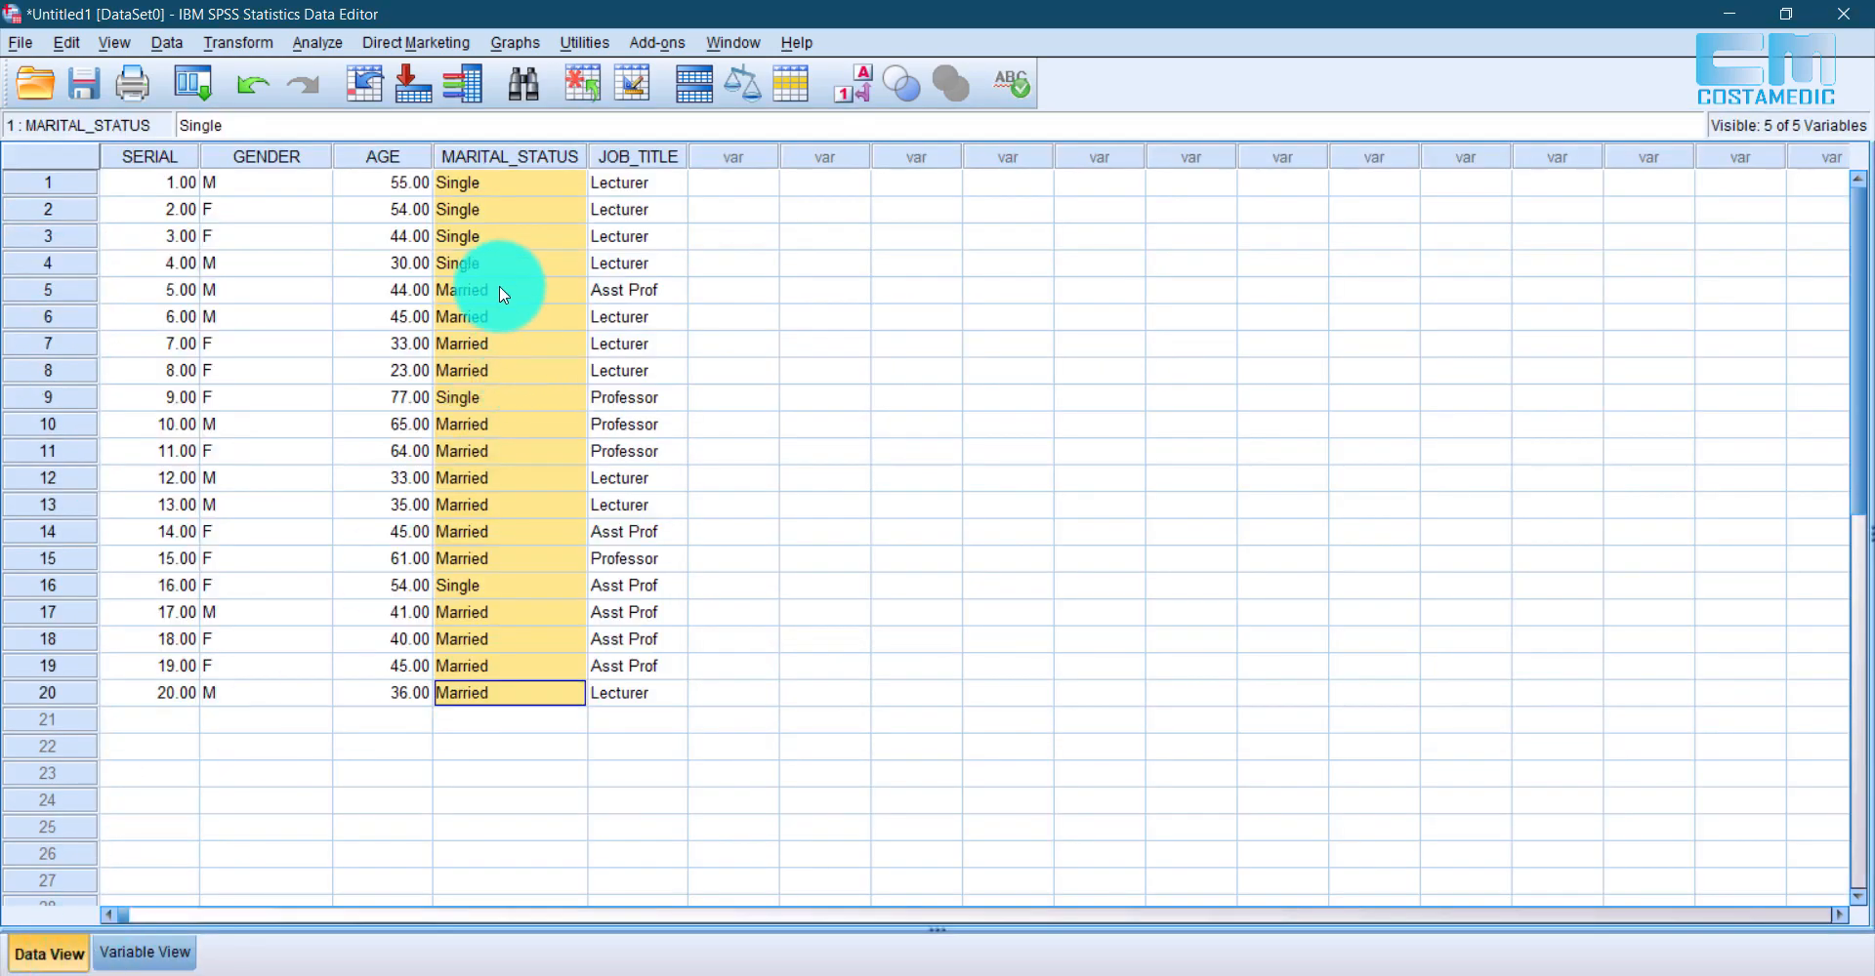
left_click(146, 954)
left_click(364, 232)
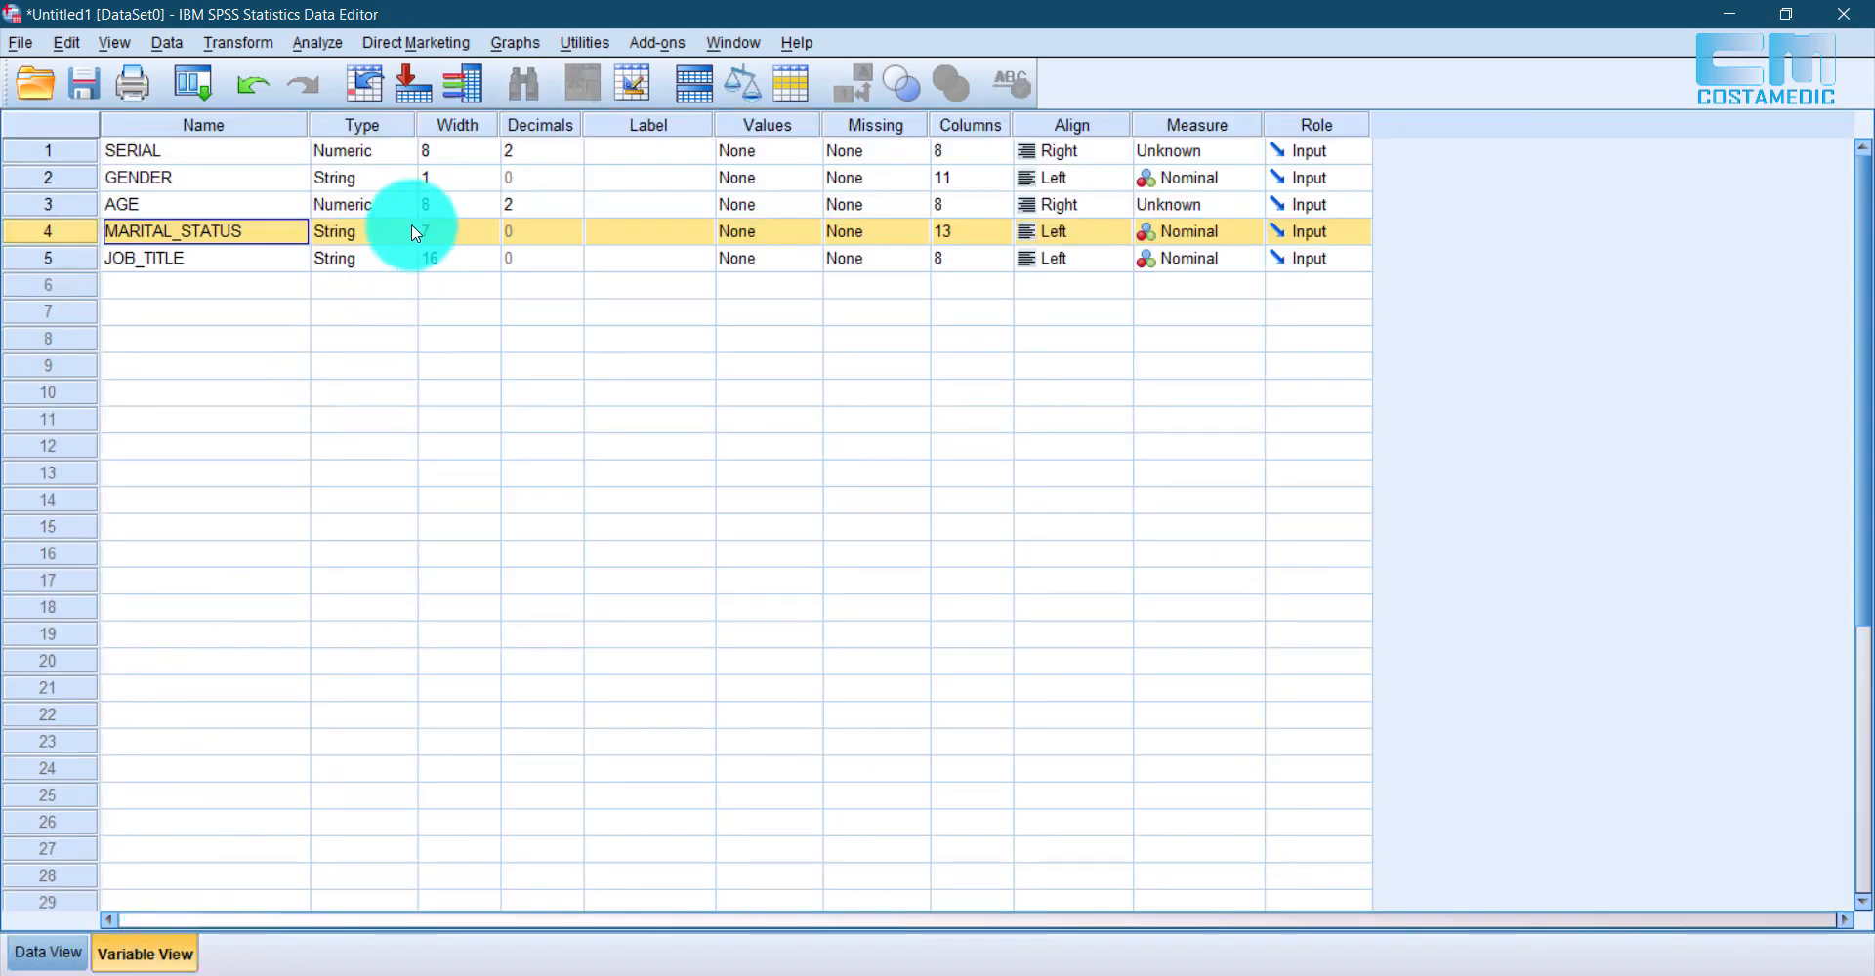
left_click(406, 232)
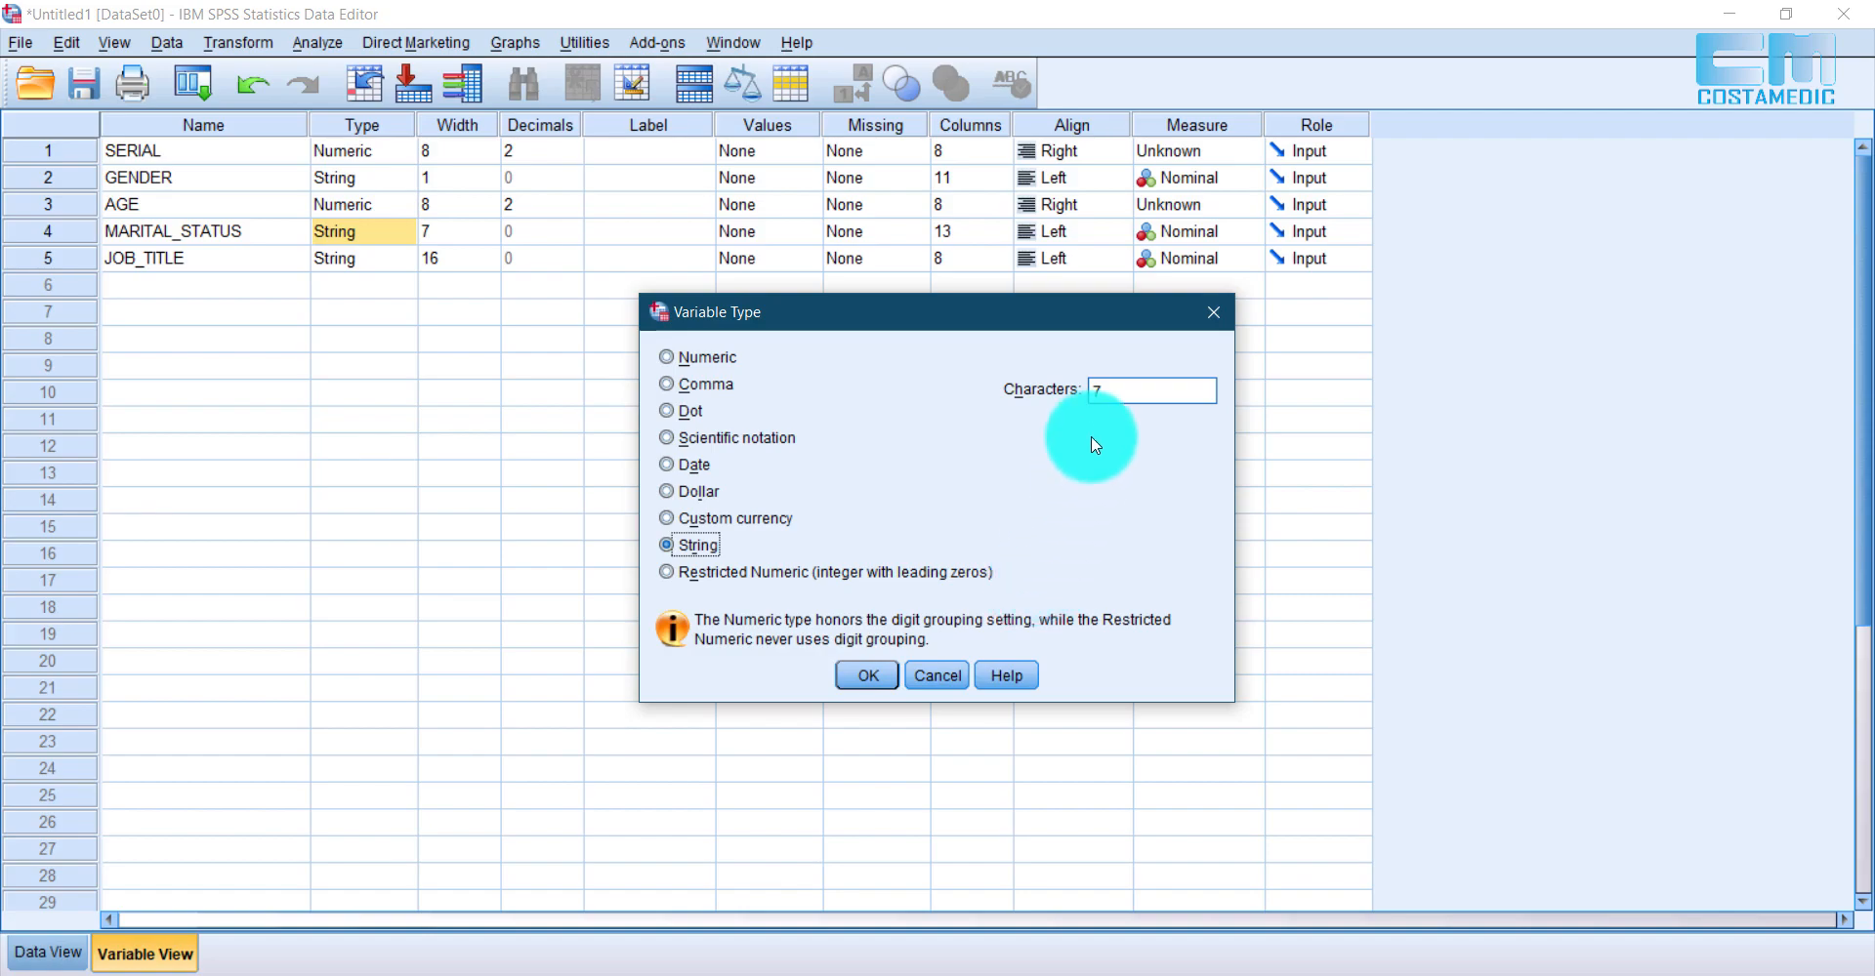
left_click(1213, 312)
Step: Compare the Width attribute with the MARITAL_STATUS entries in the data grid, and select JOB_TITLE's width
left_click(459, 123)
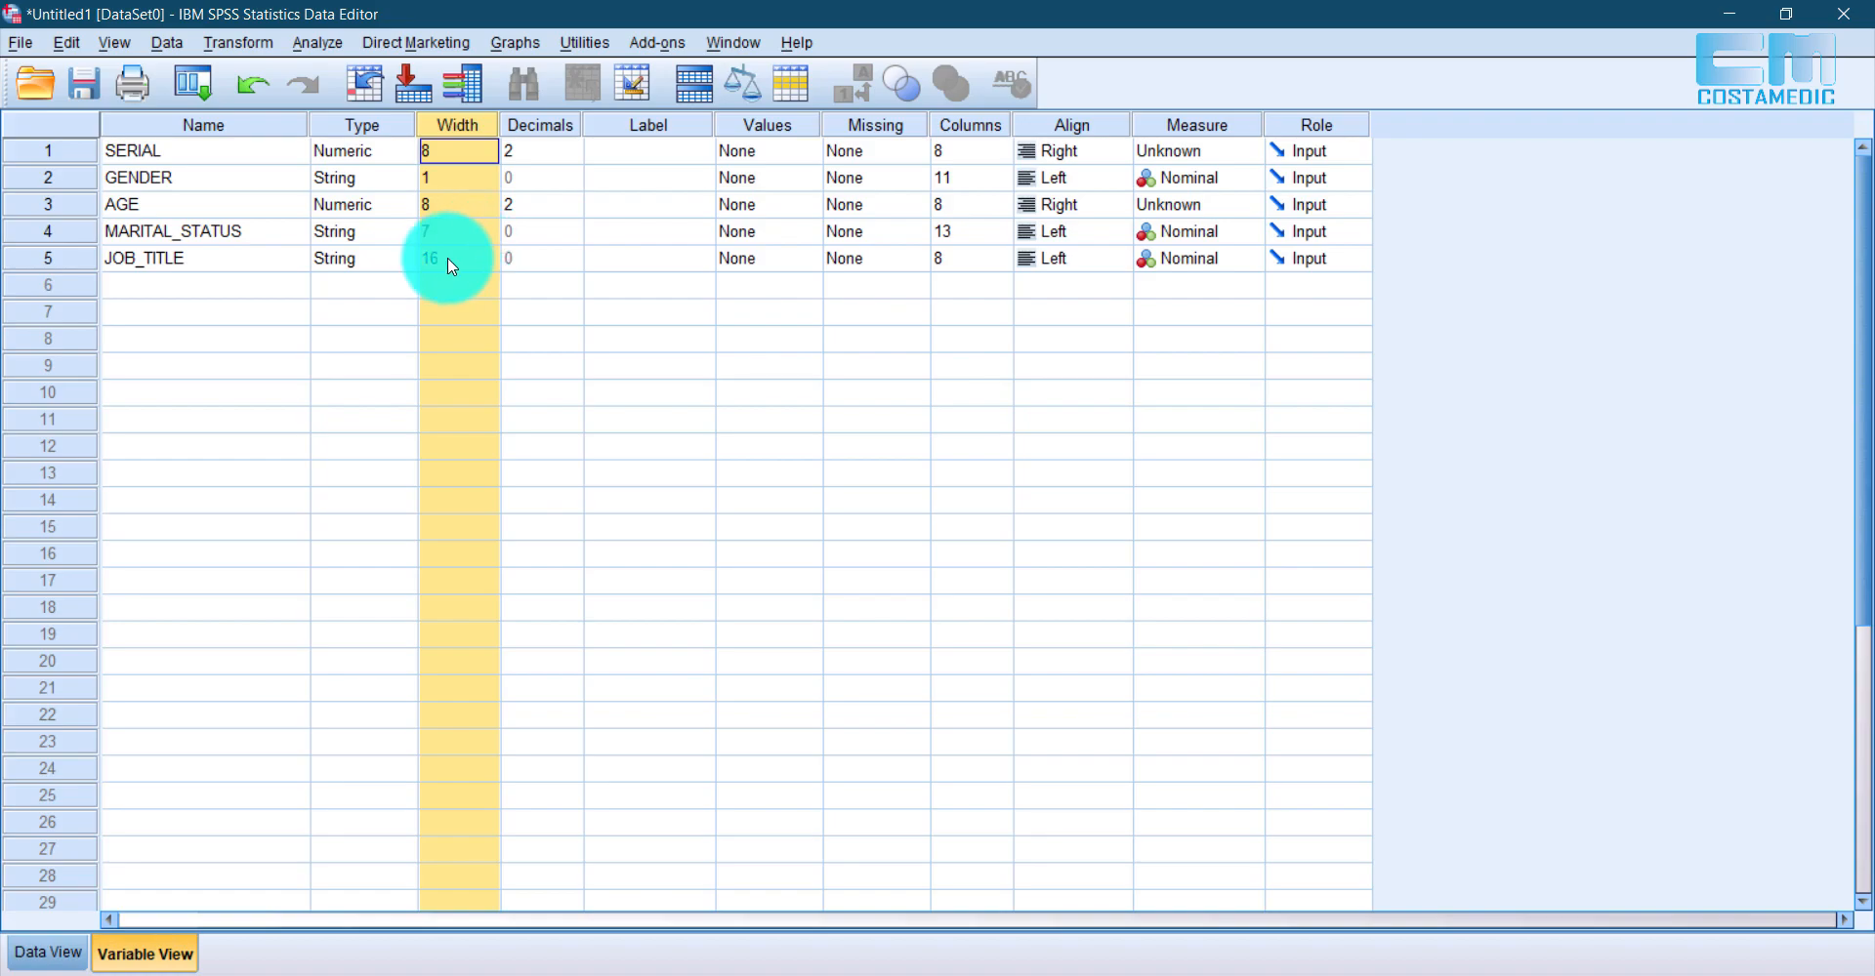
left_click(51, 954)
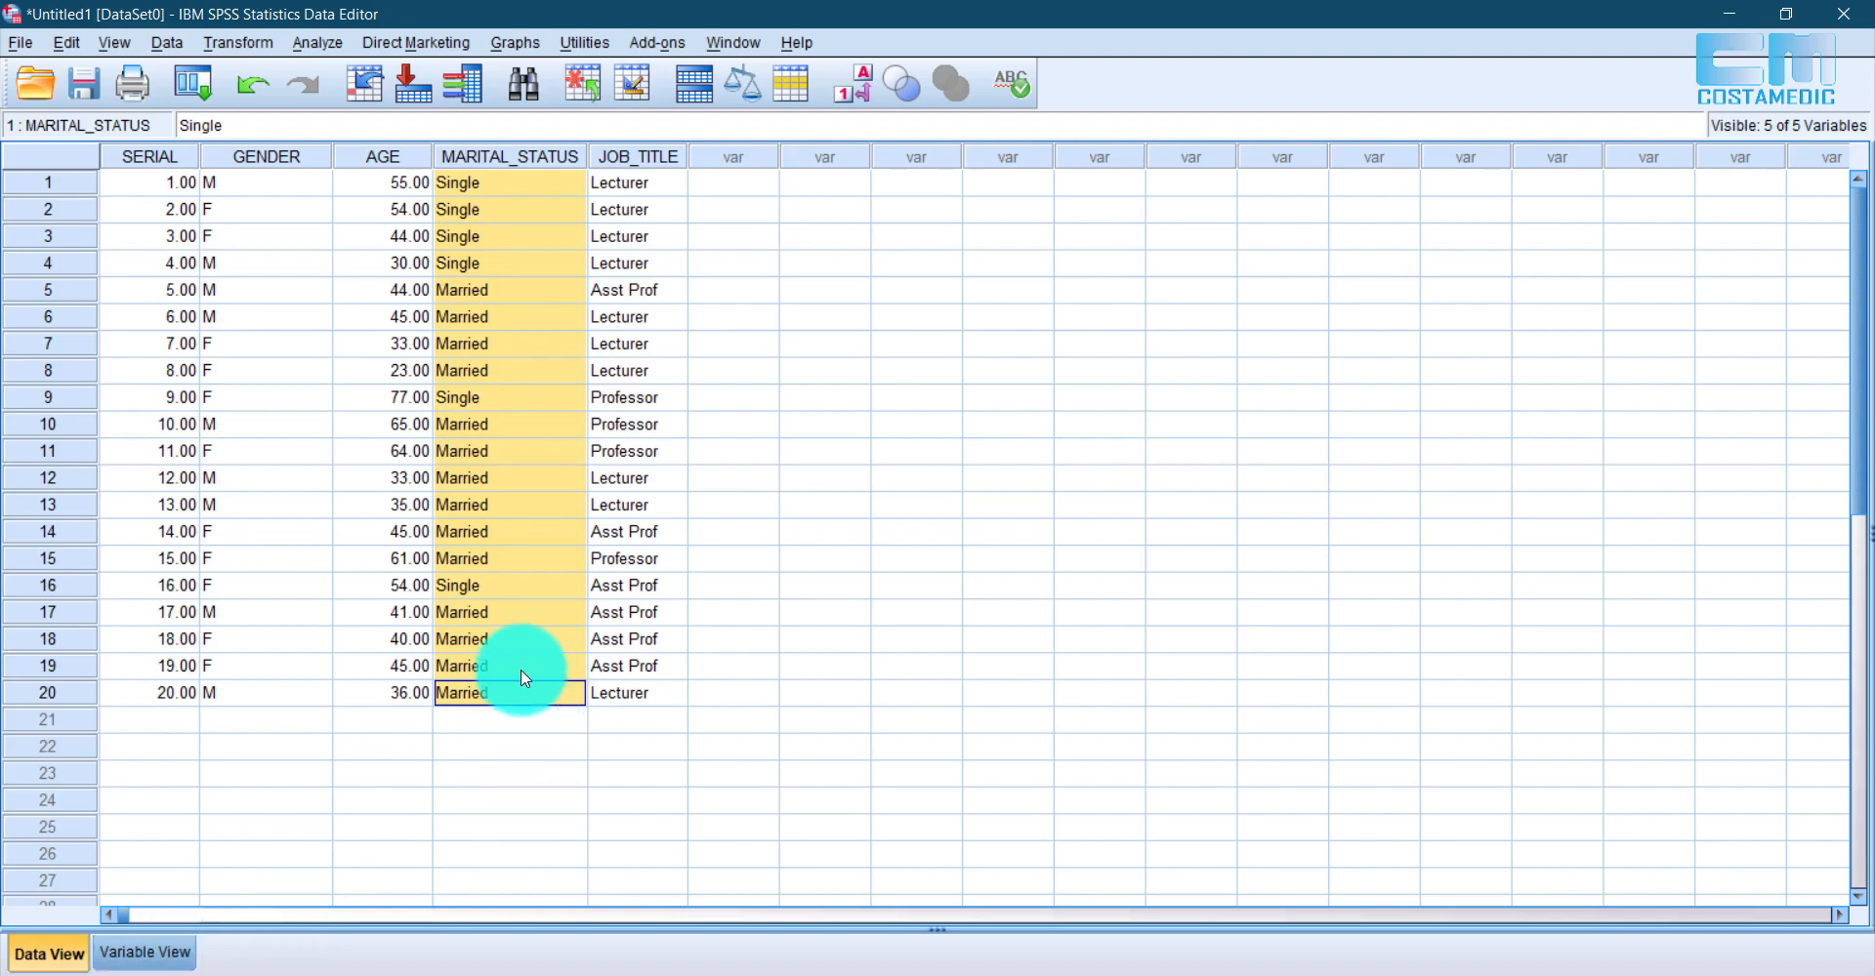
left_click(498, 183)
left_click(482, 157)
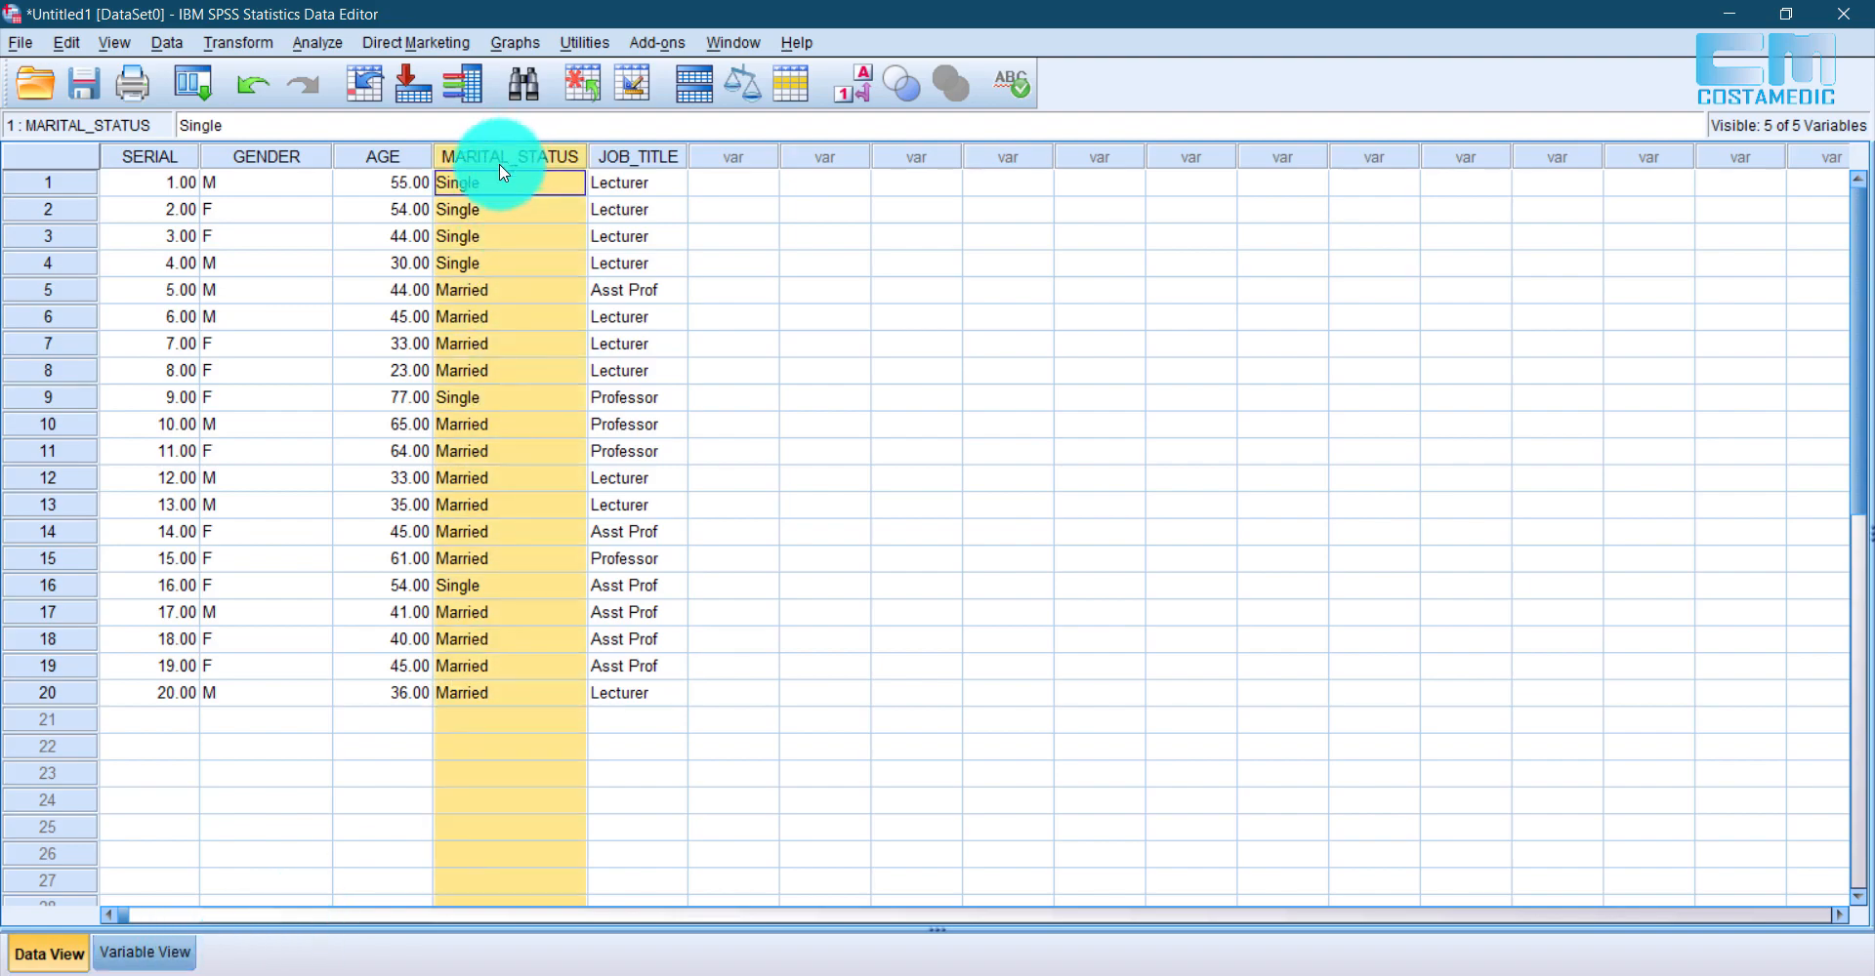
left_click(144, 952)
left_click(455, 260)
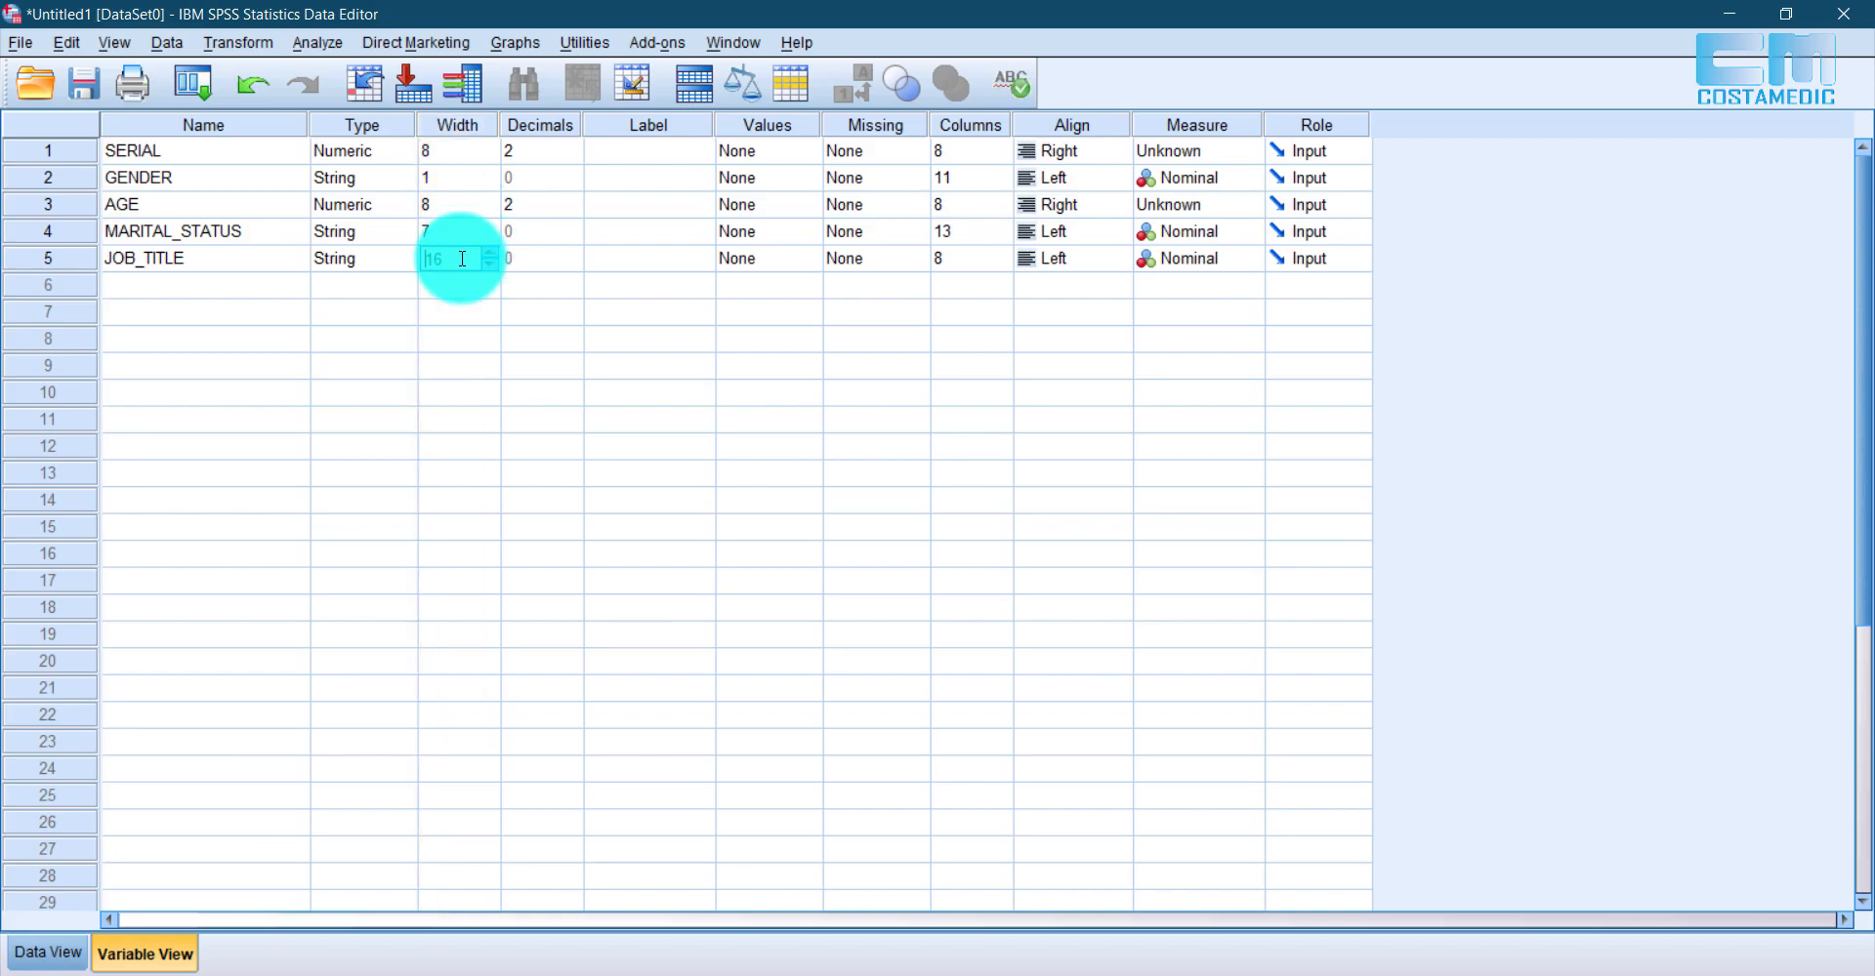
Step: Examine the MARITAL_STATUS entries of cases 18 to 20 in the data grid
left_click(48, 952)
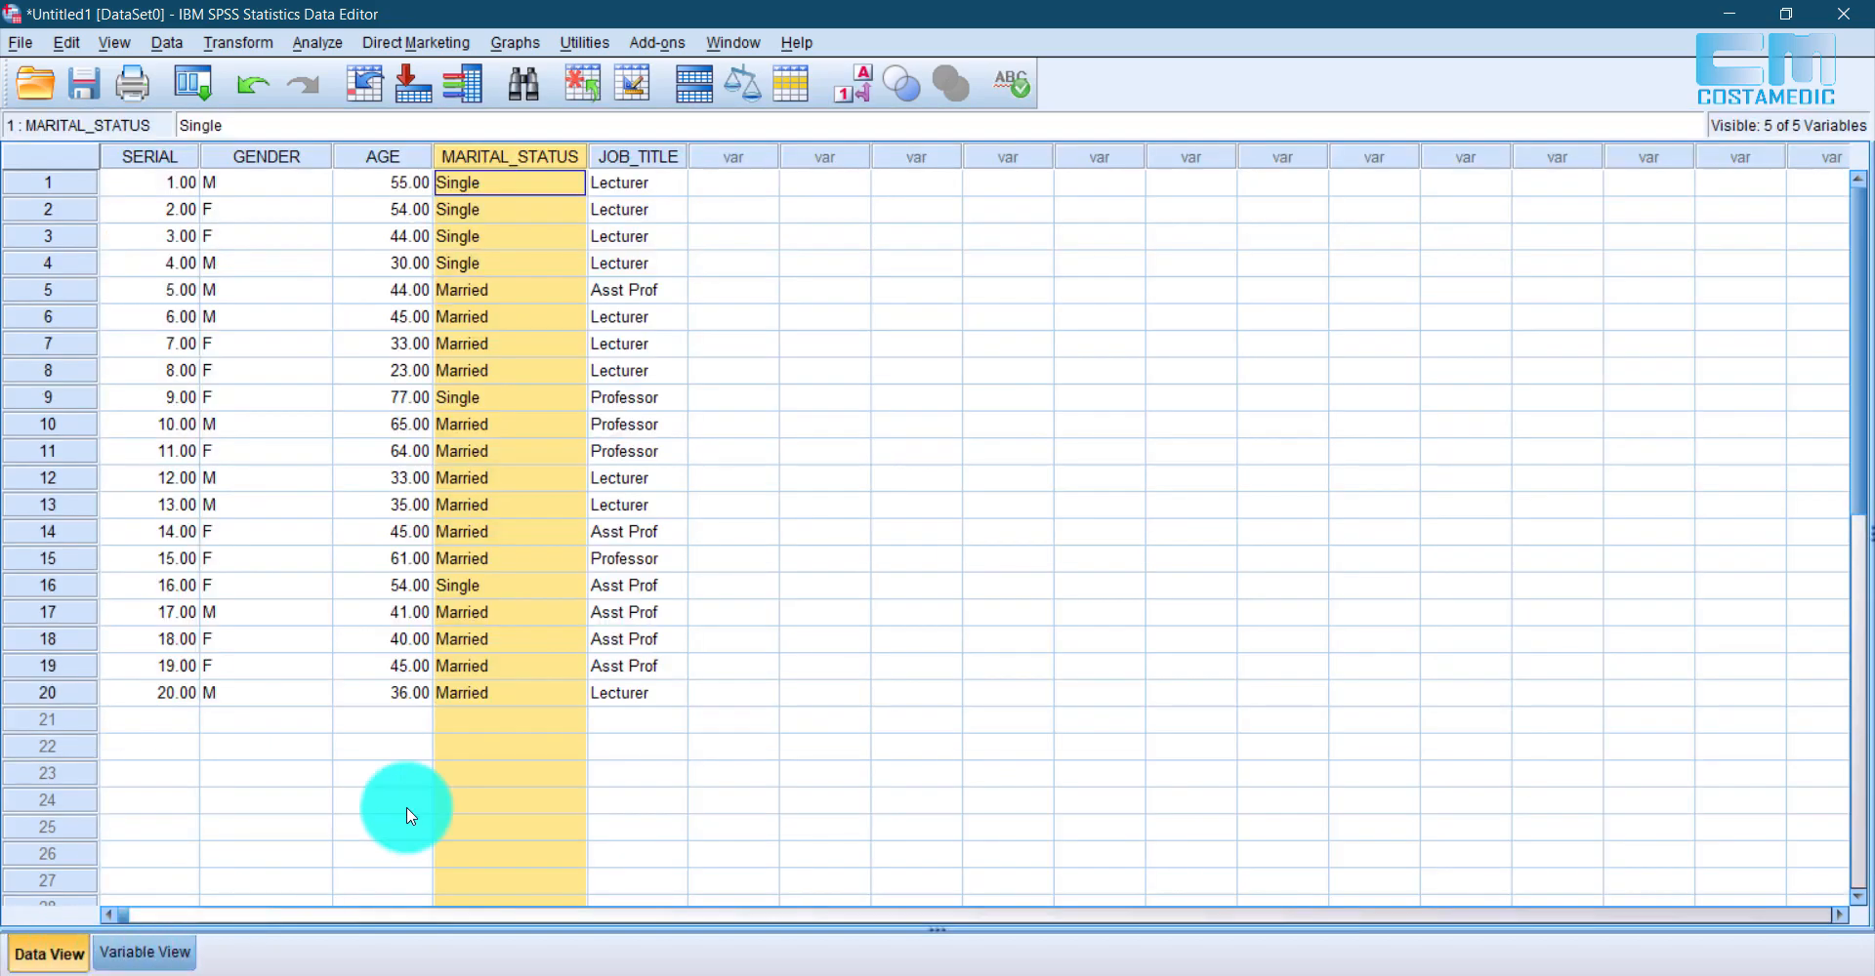
left_click(524, 690)
left_click(519, 676)
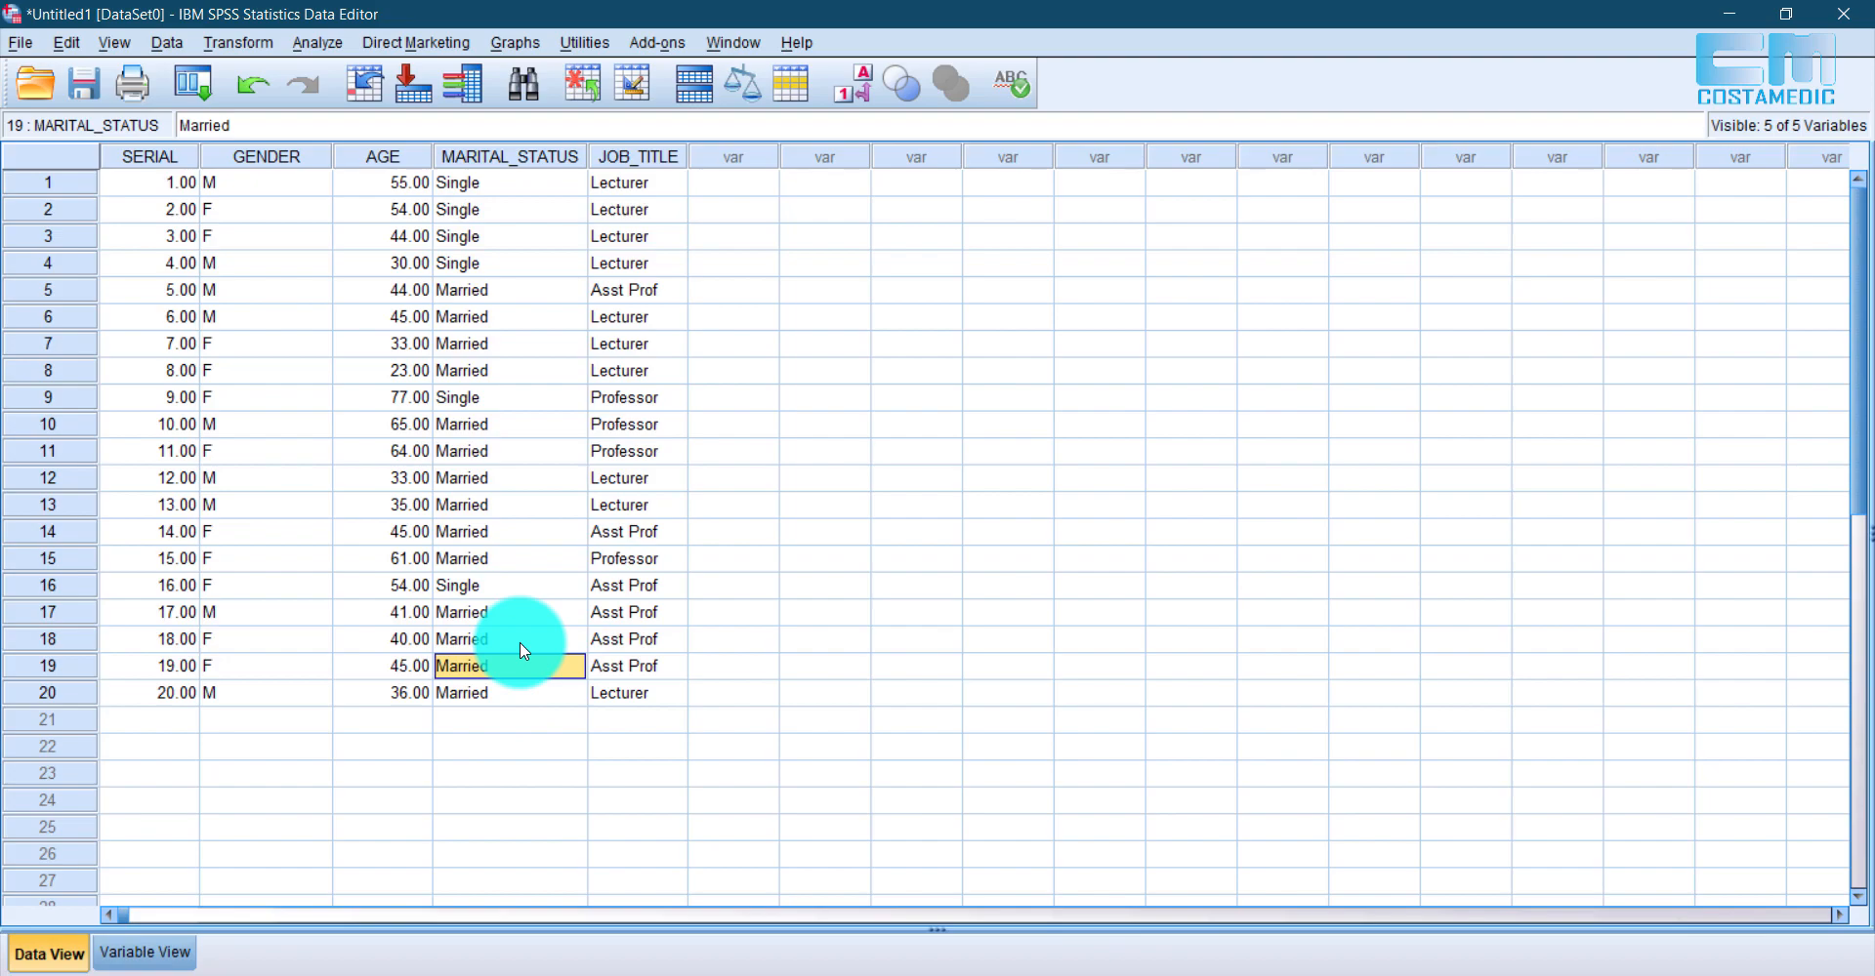
left_click(520, 643)
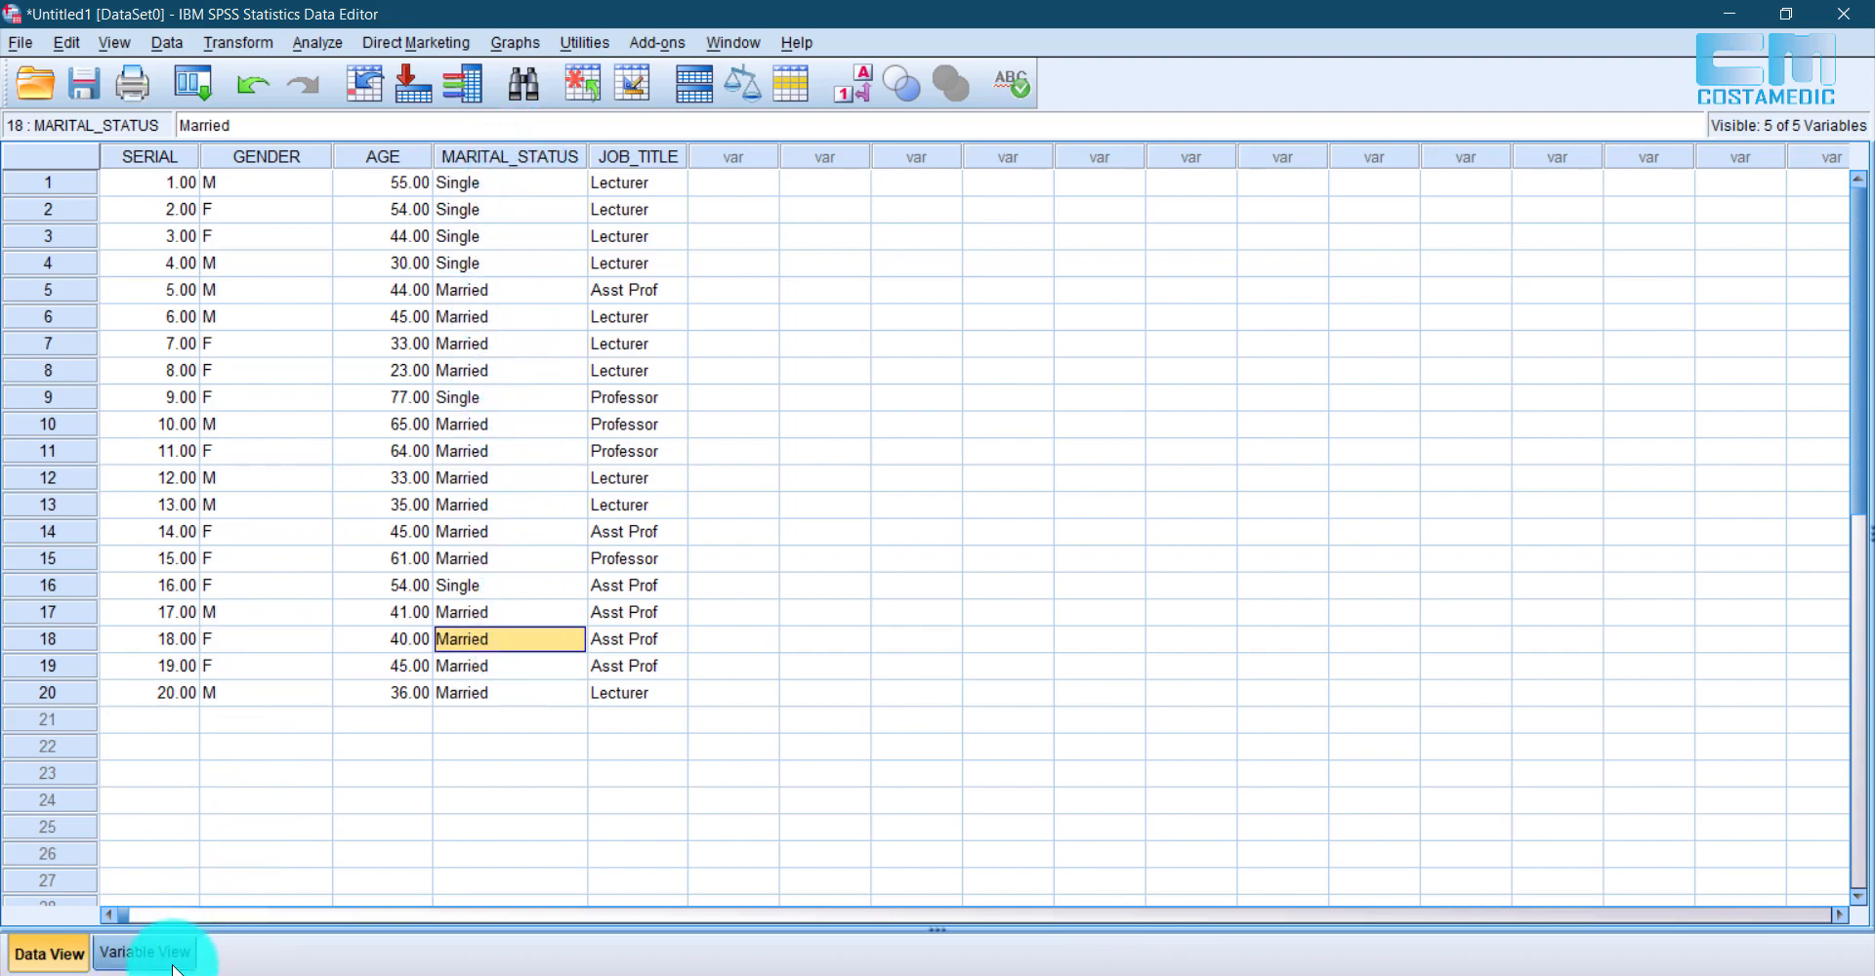
Step: Examine the Decimals attribute for AGE and compare it with the decimal places of the AGE values in the data grid
left_click(145, 952)
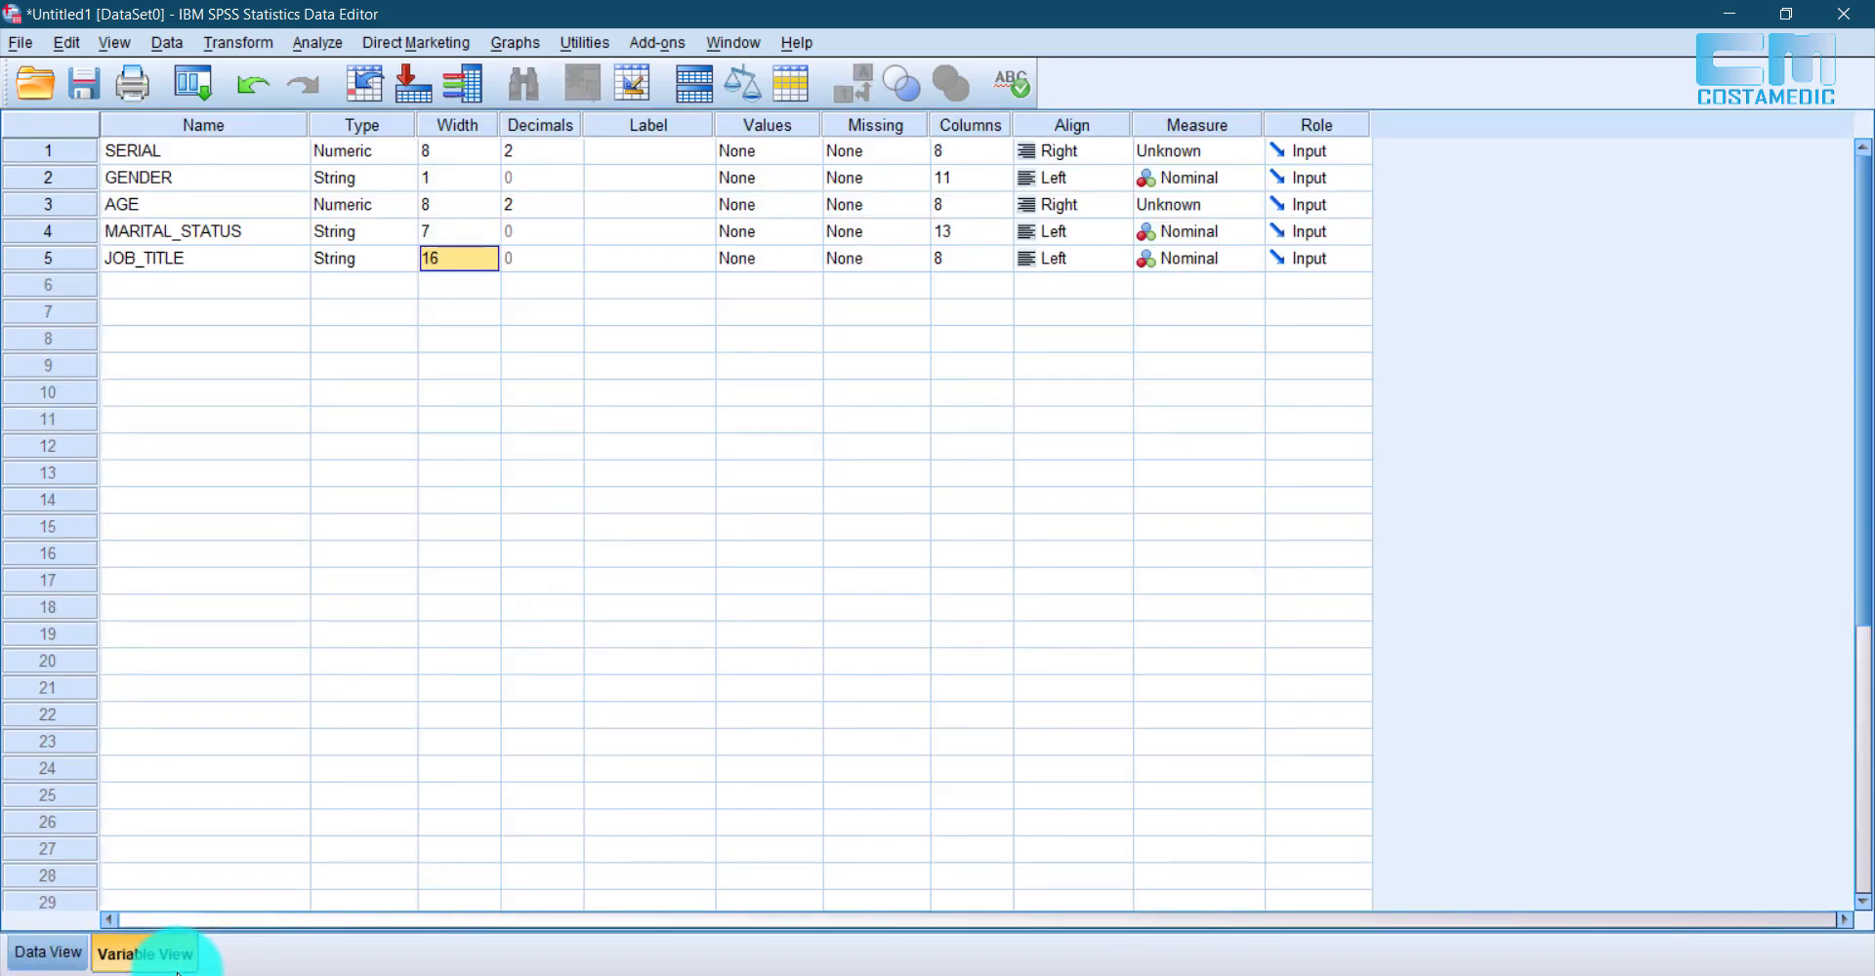
left_click(540, 127)
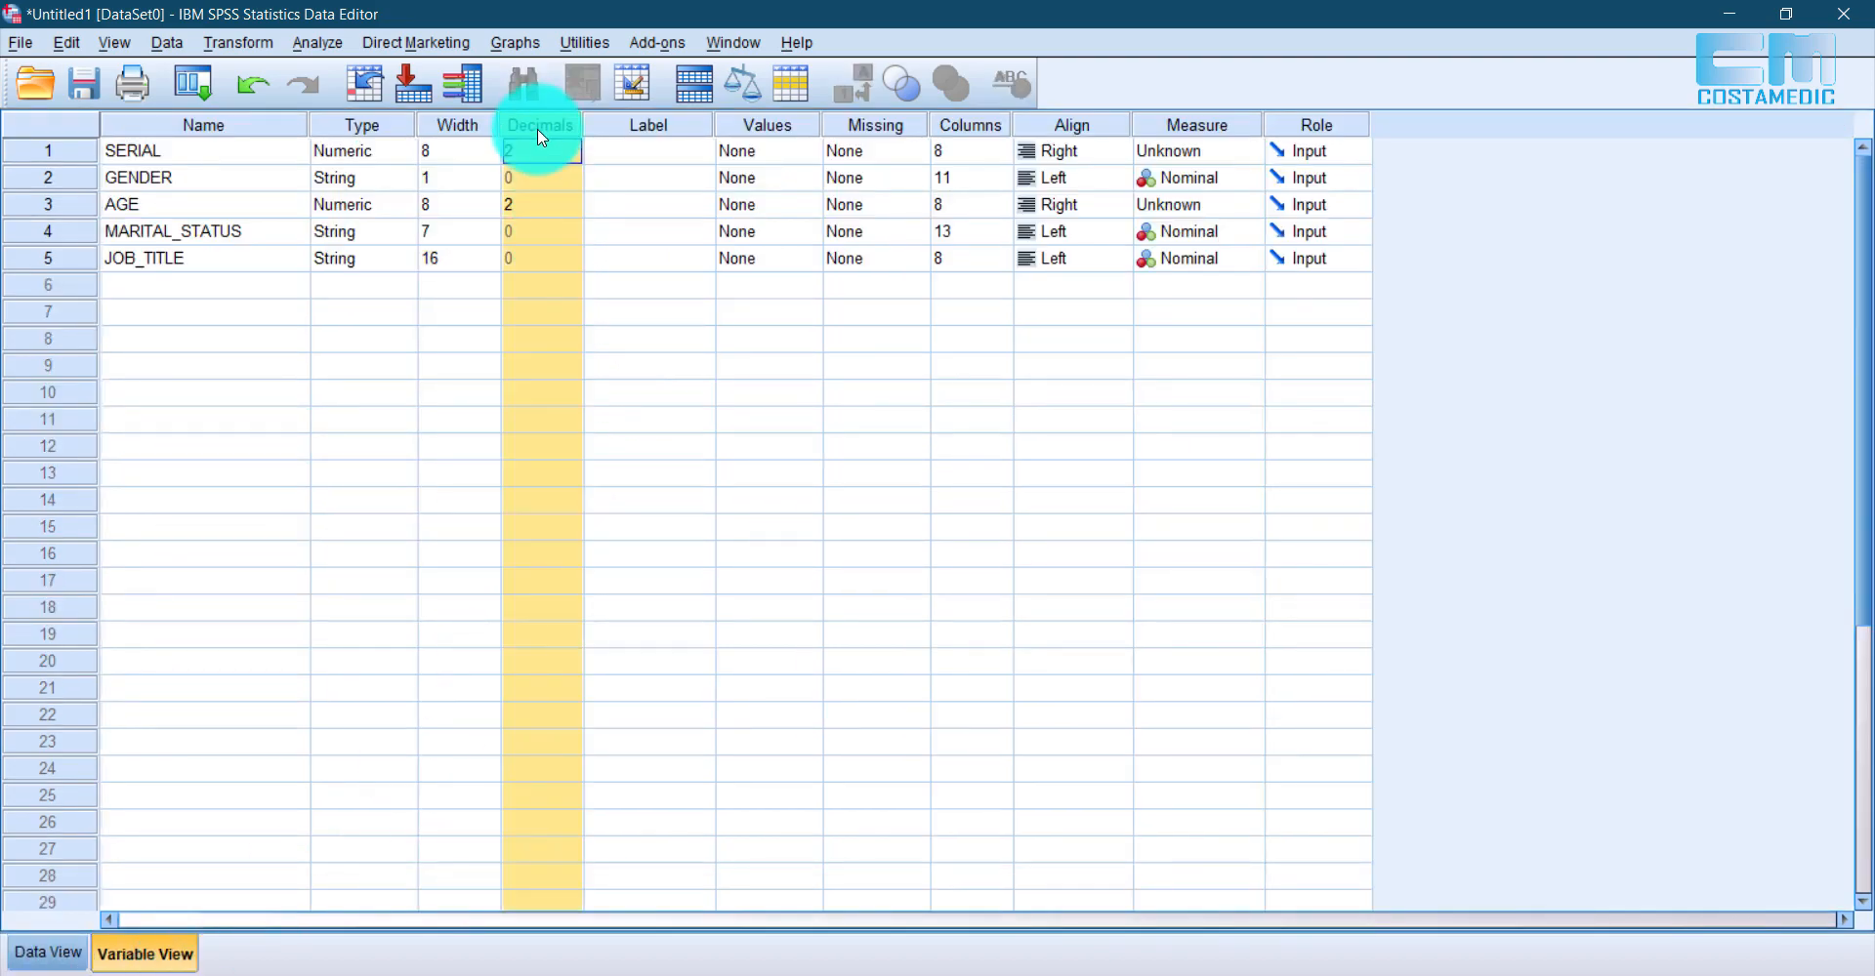
left_click(67, 213)
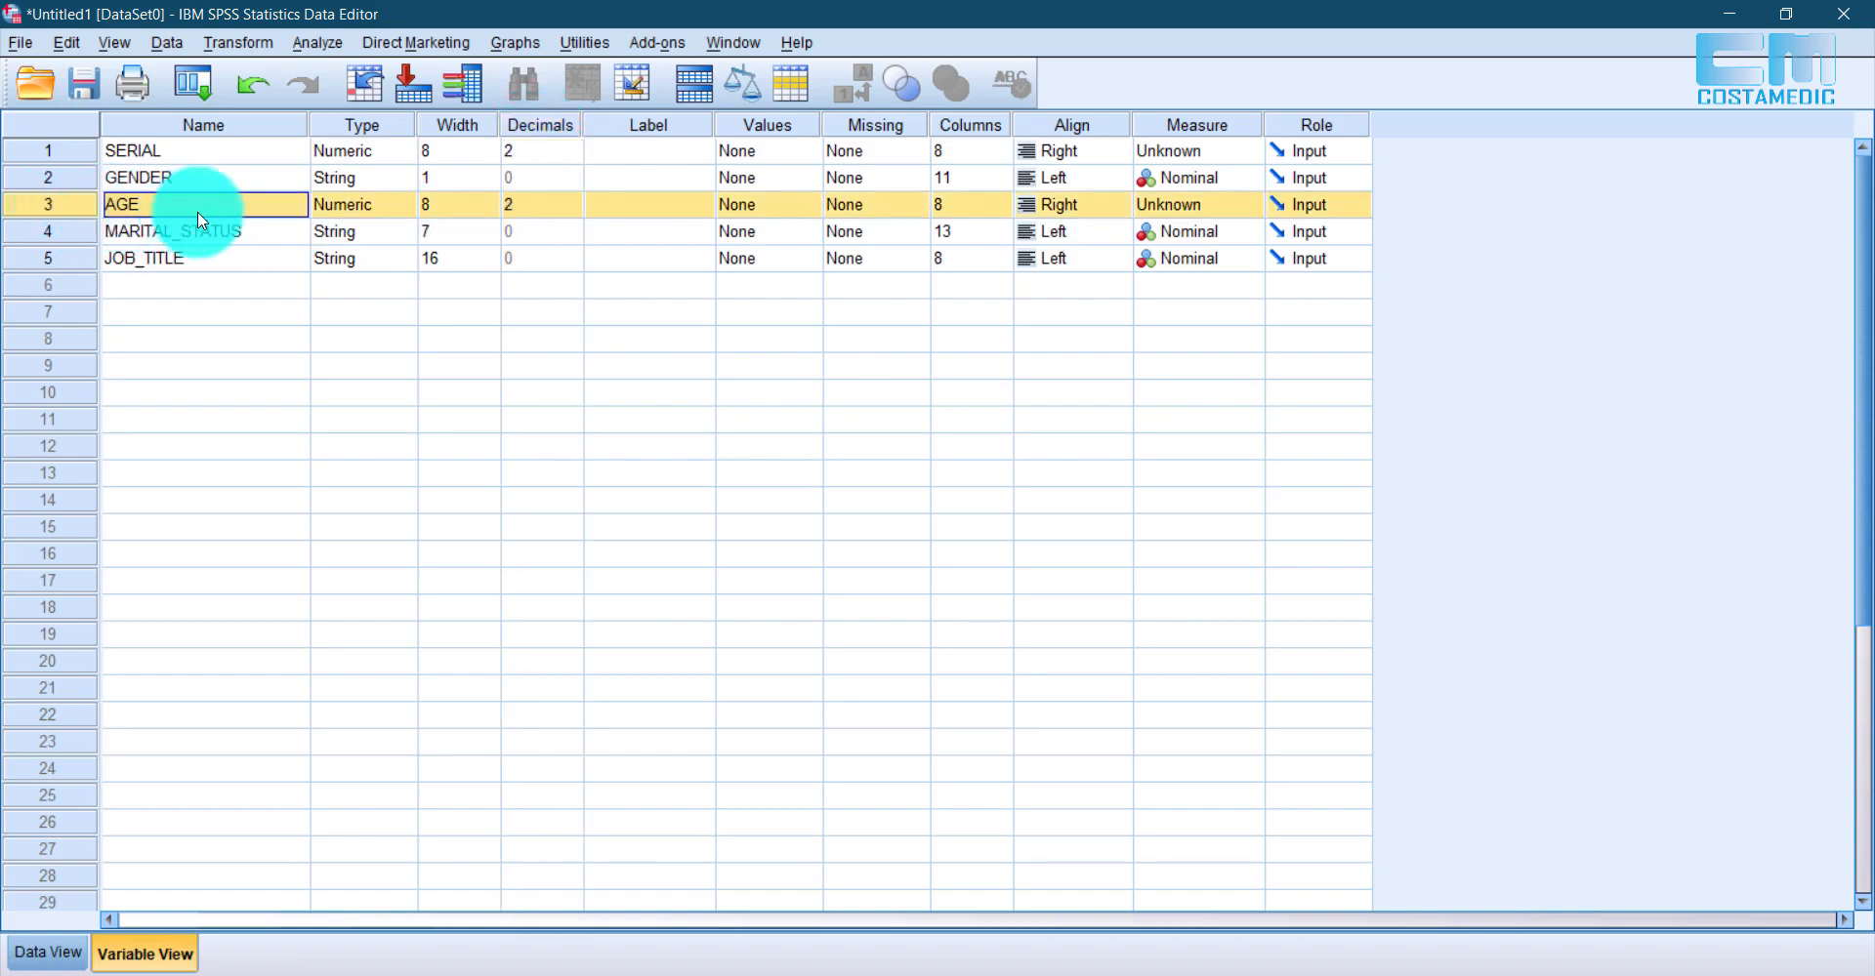
left_click(518, 203)
left_click(84, 945)
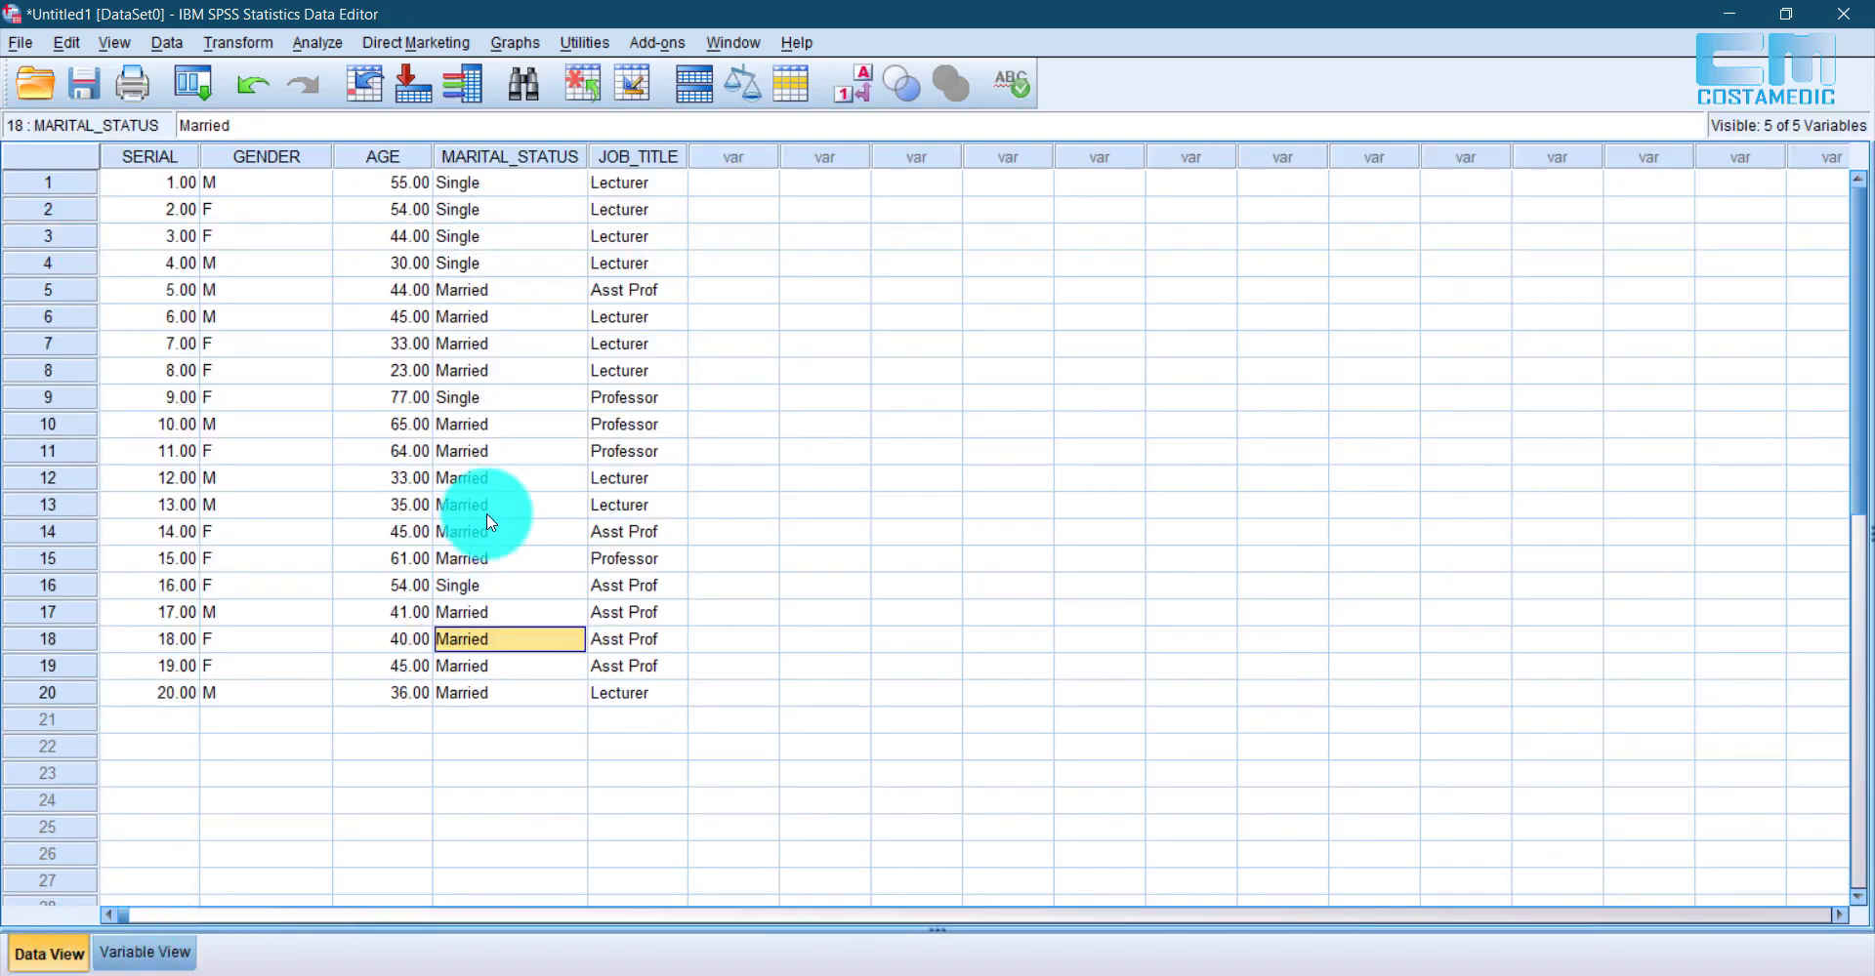
left_click(414, 348)
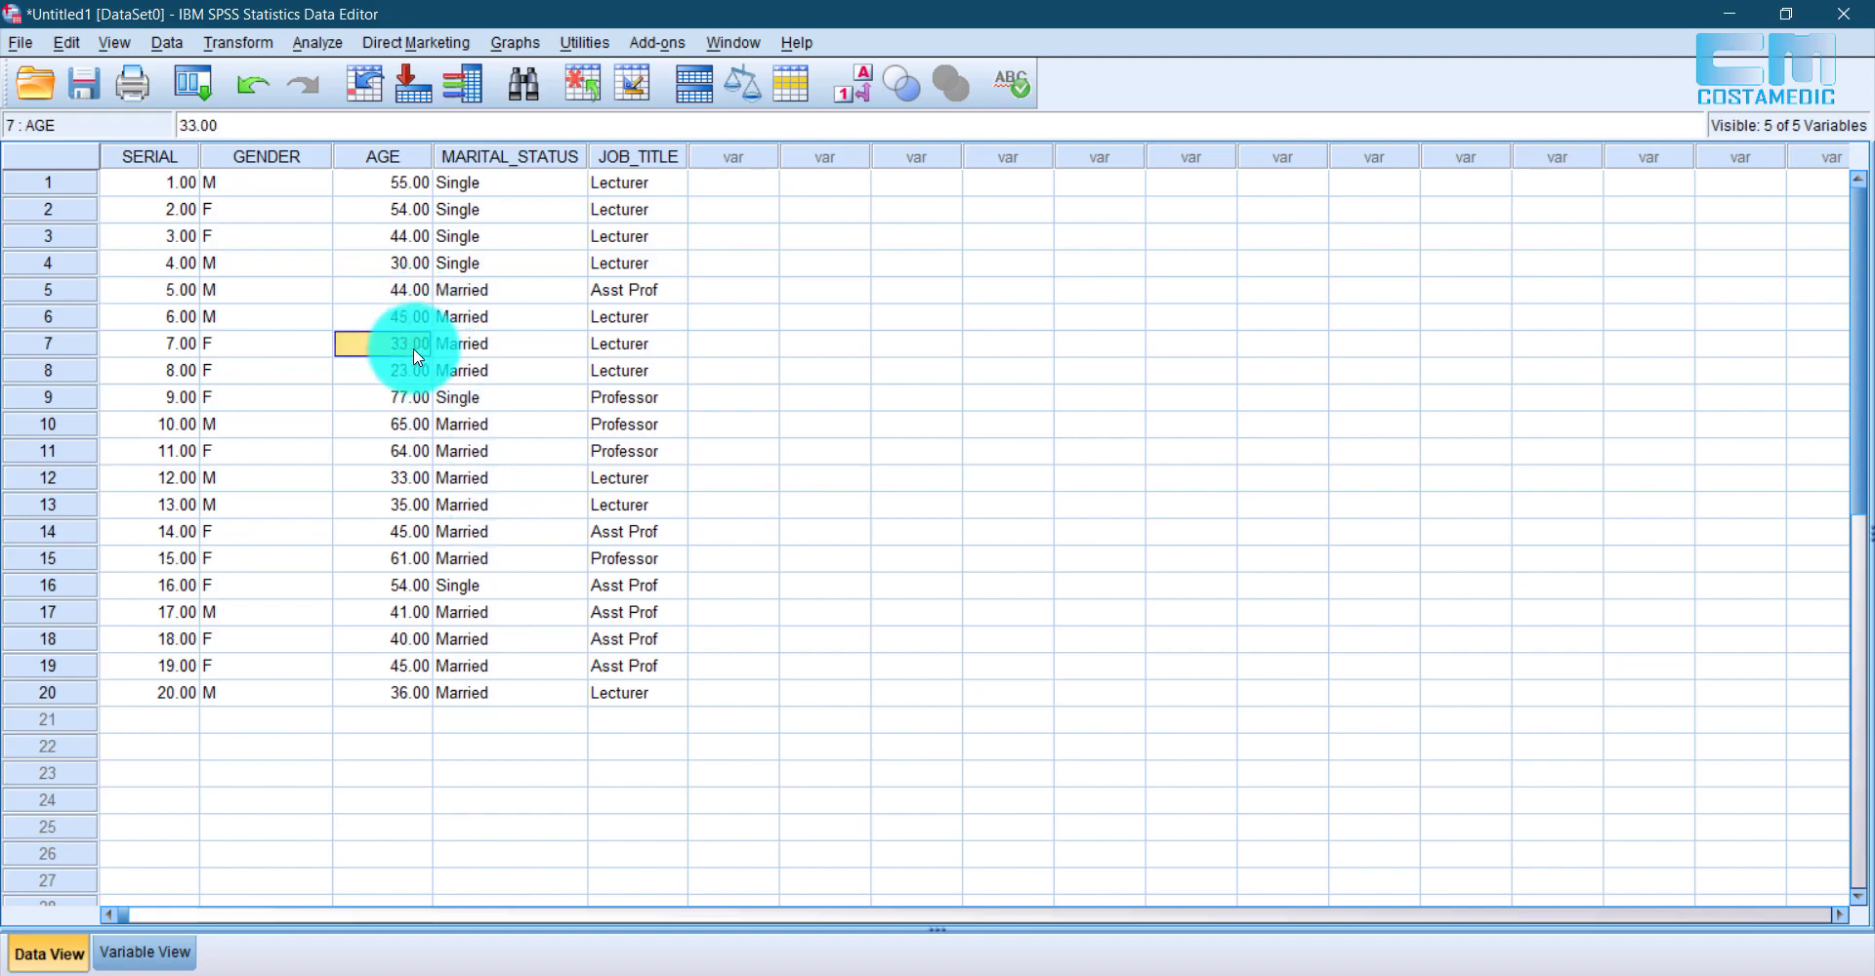
left_click(414, 348)
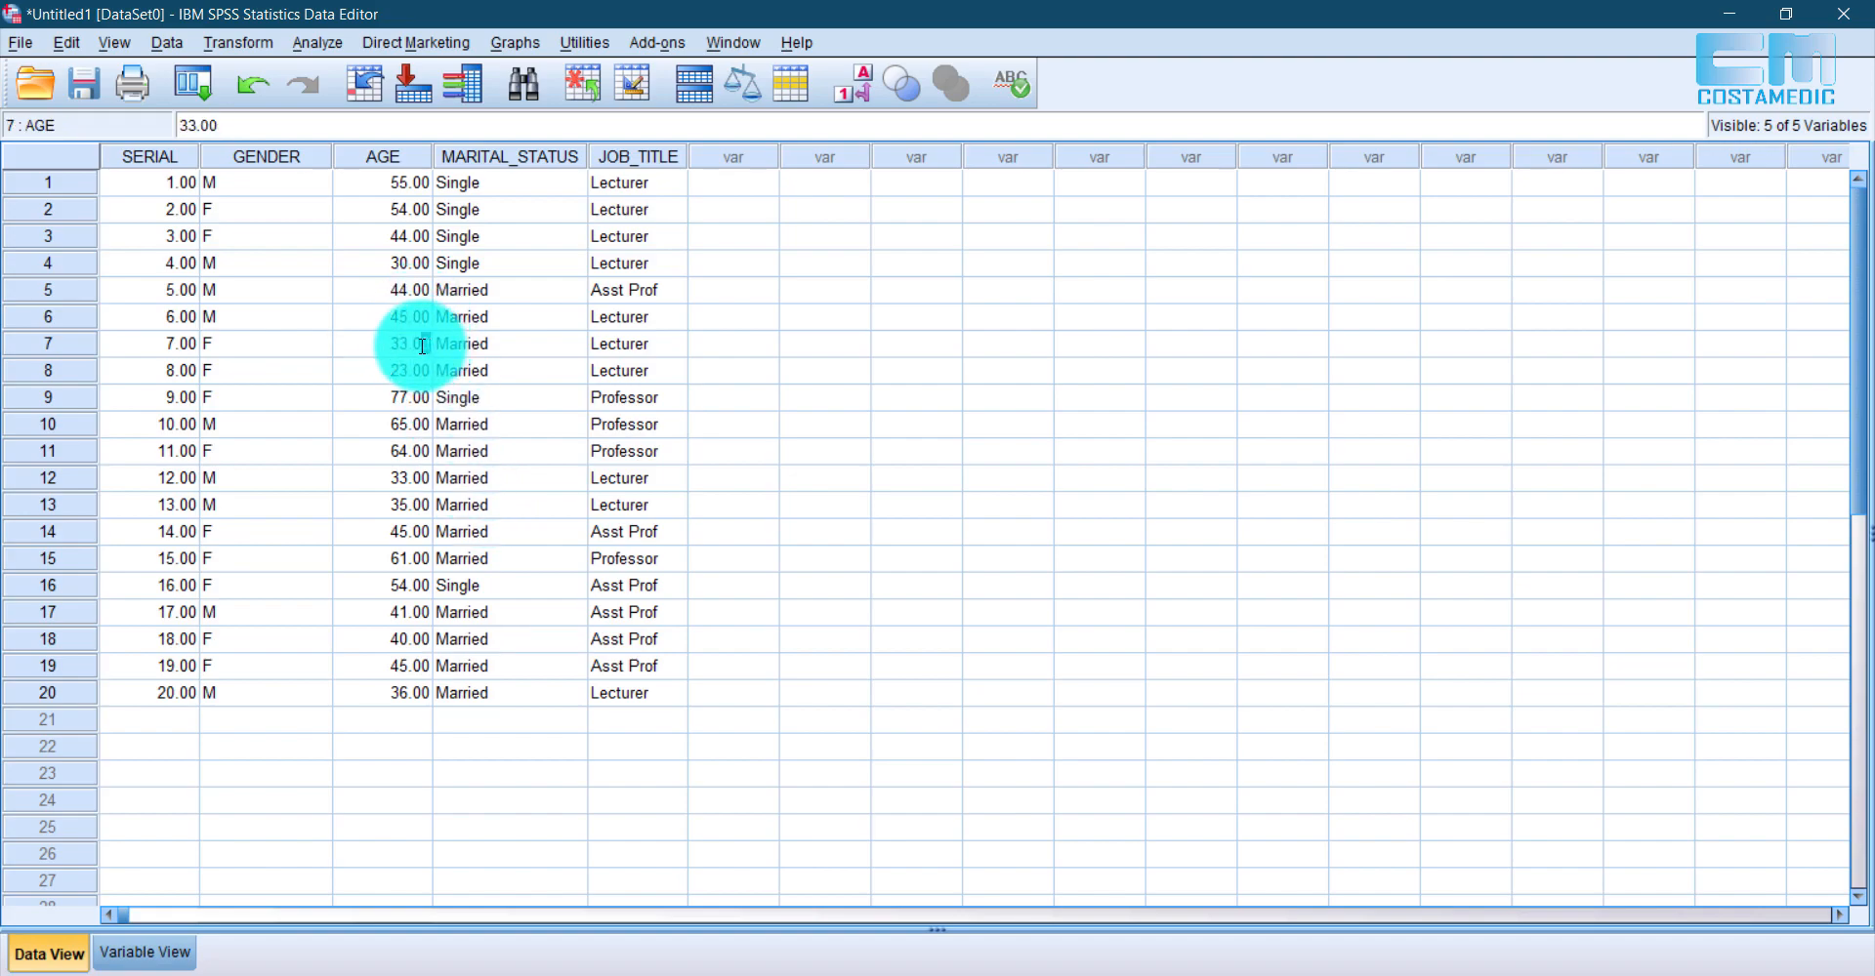
left_click_drag(413, 345, 416, 379)
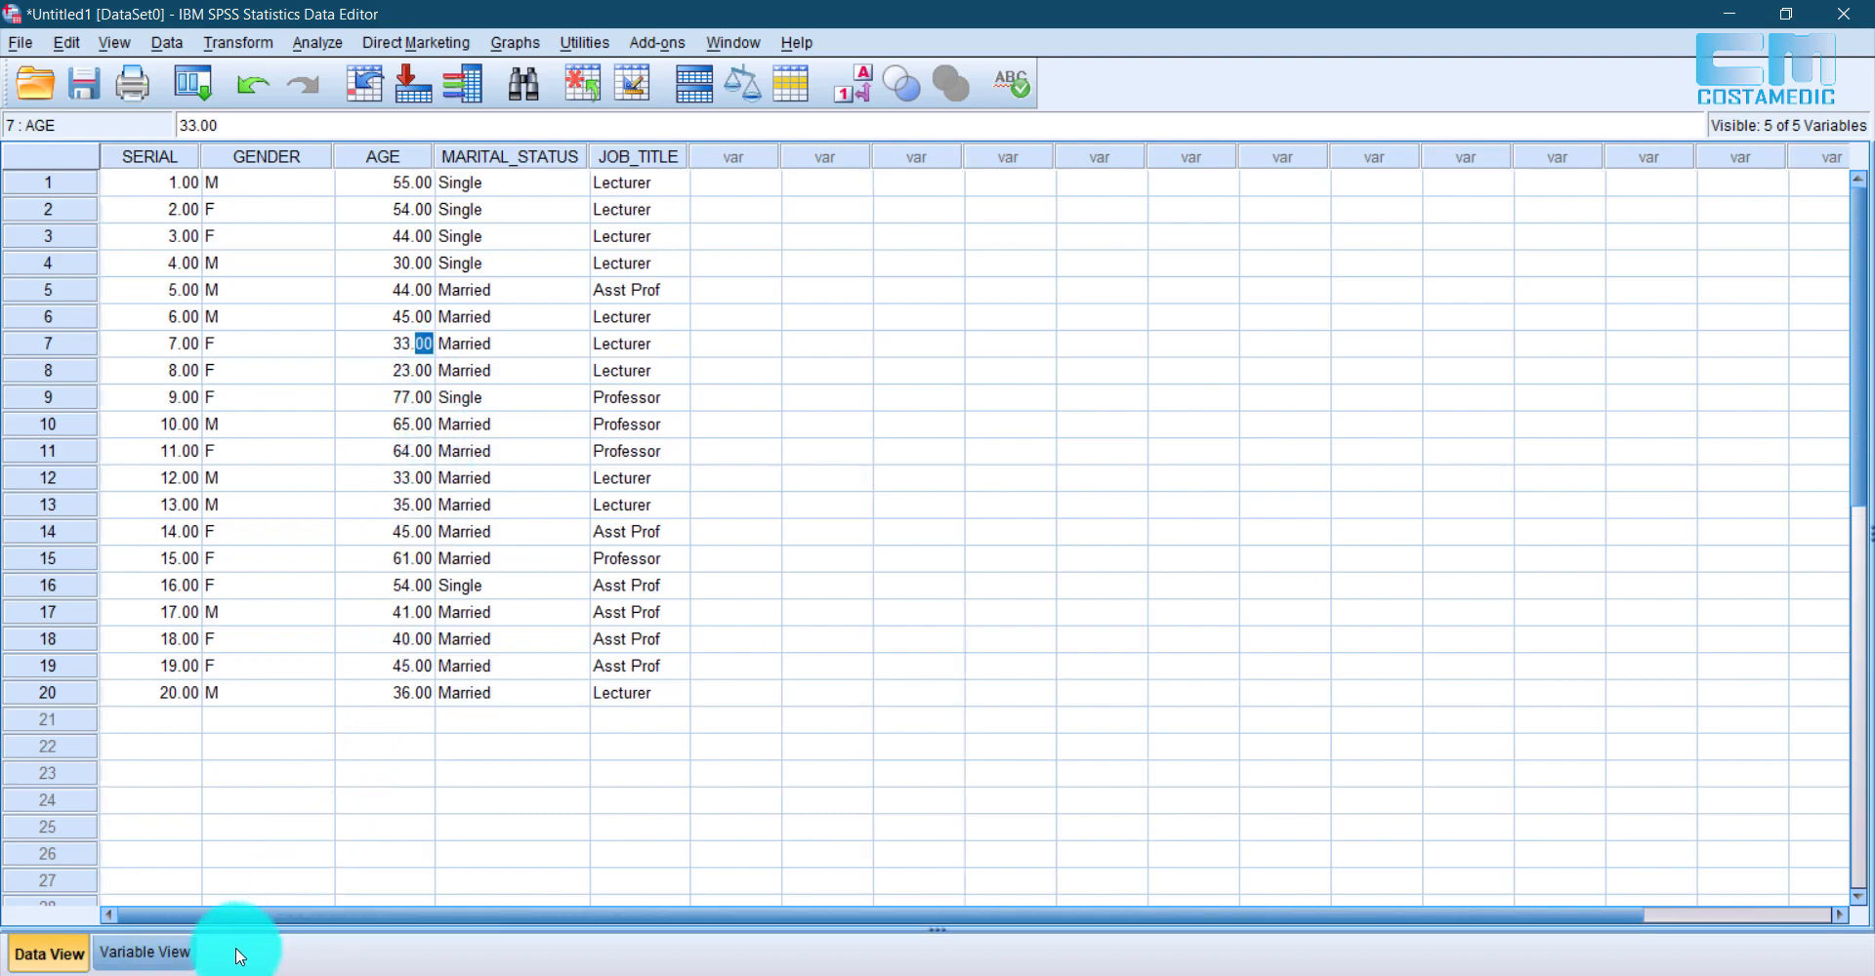
Step: Set AGE's decimals to 1 and check the AGE values in the data grid
left_click(145, 952)
left_click(571, 204)
left_click(576, 209)
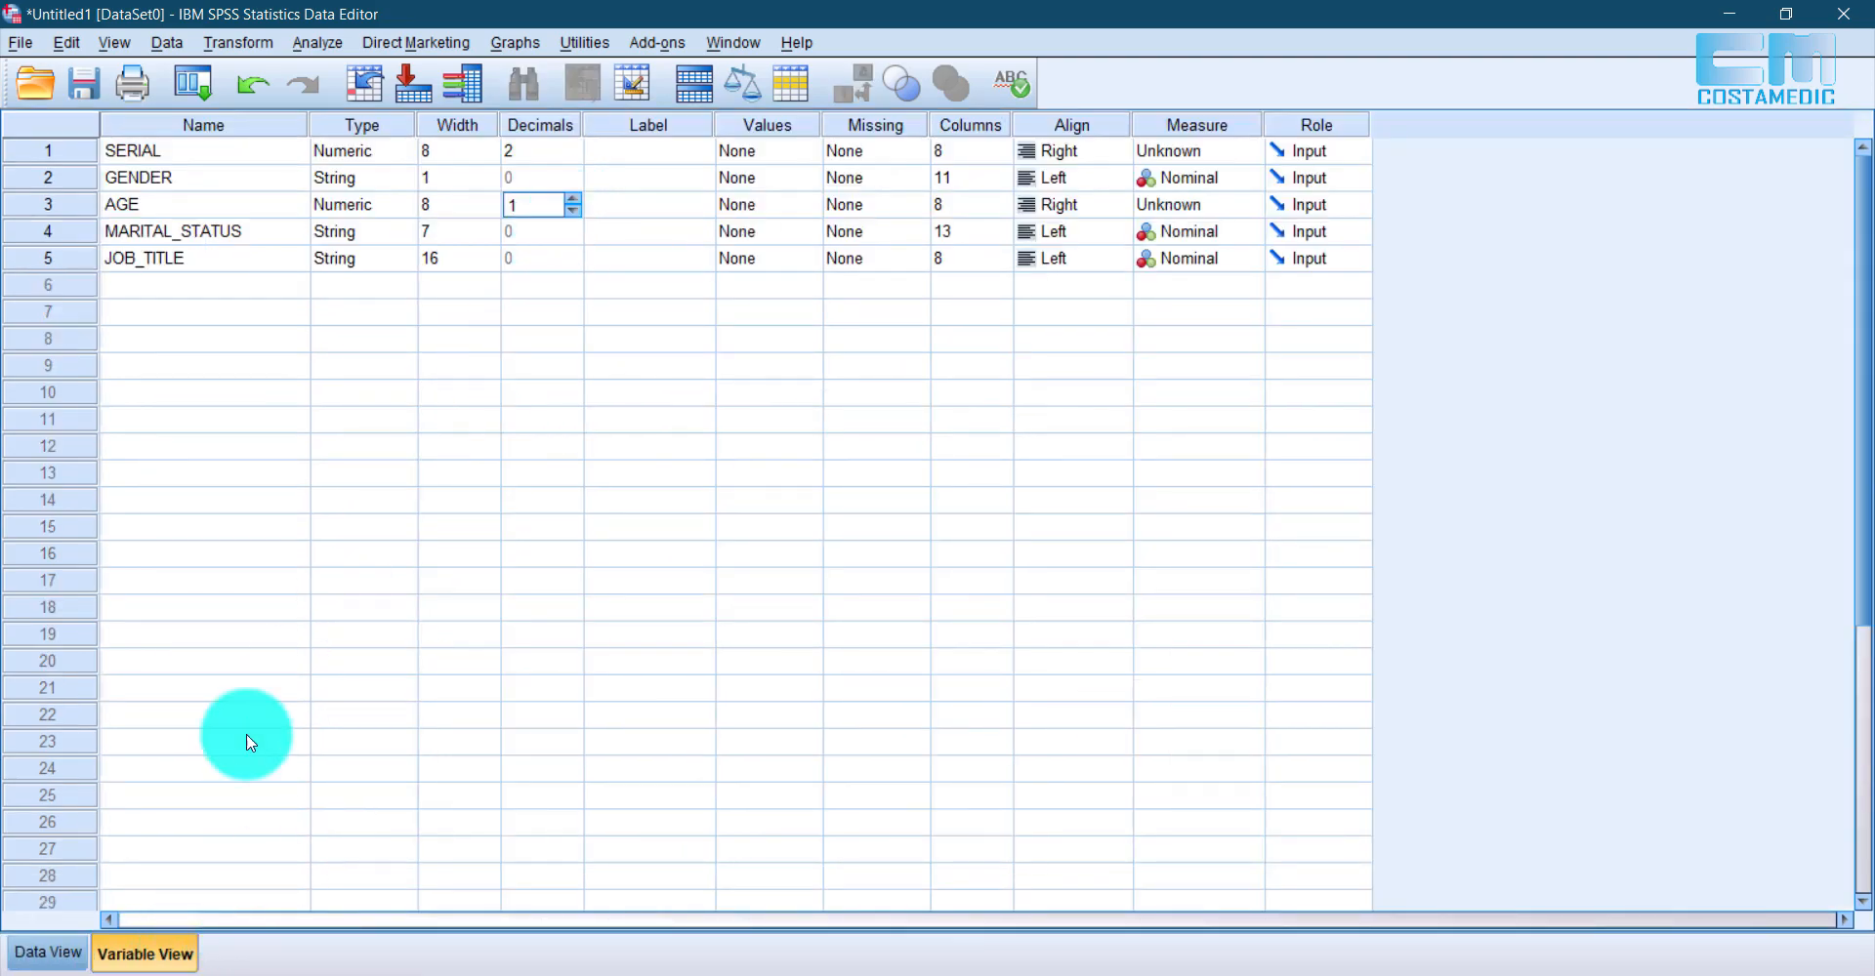
left_click(44, 949)
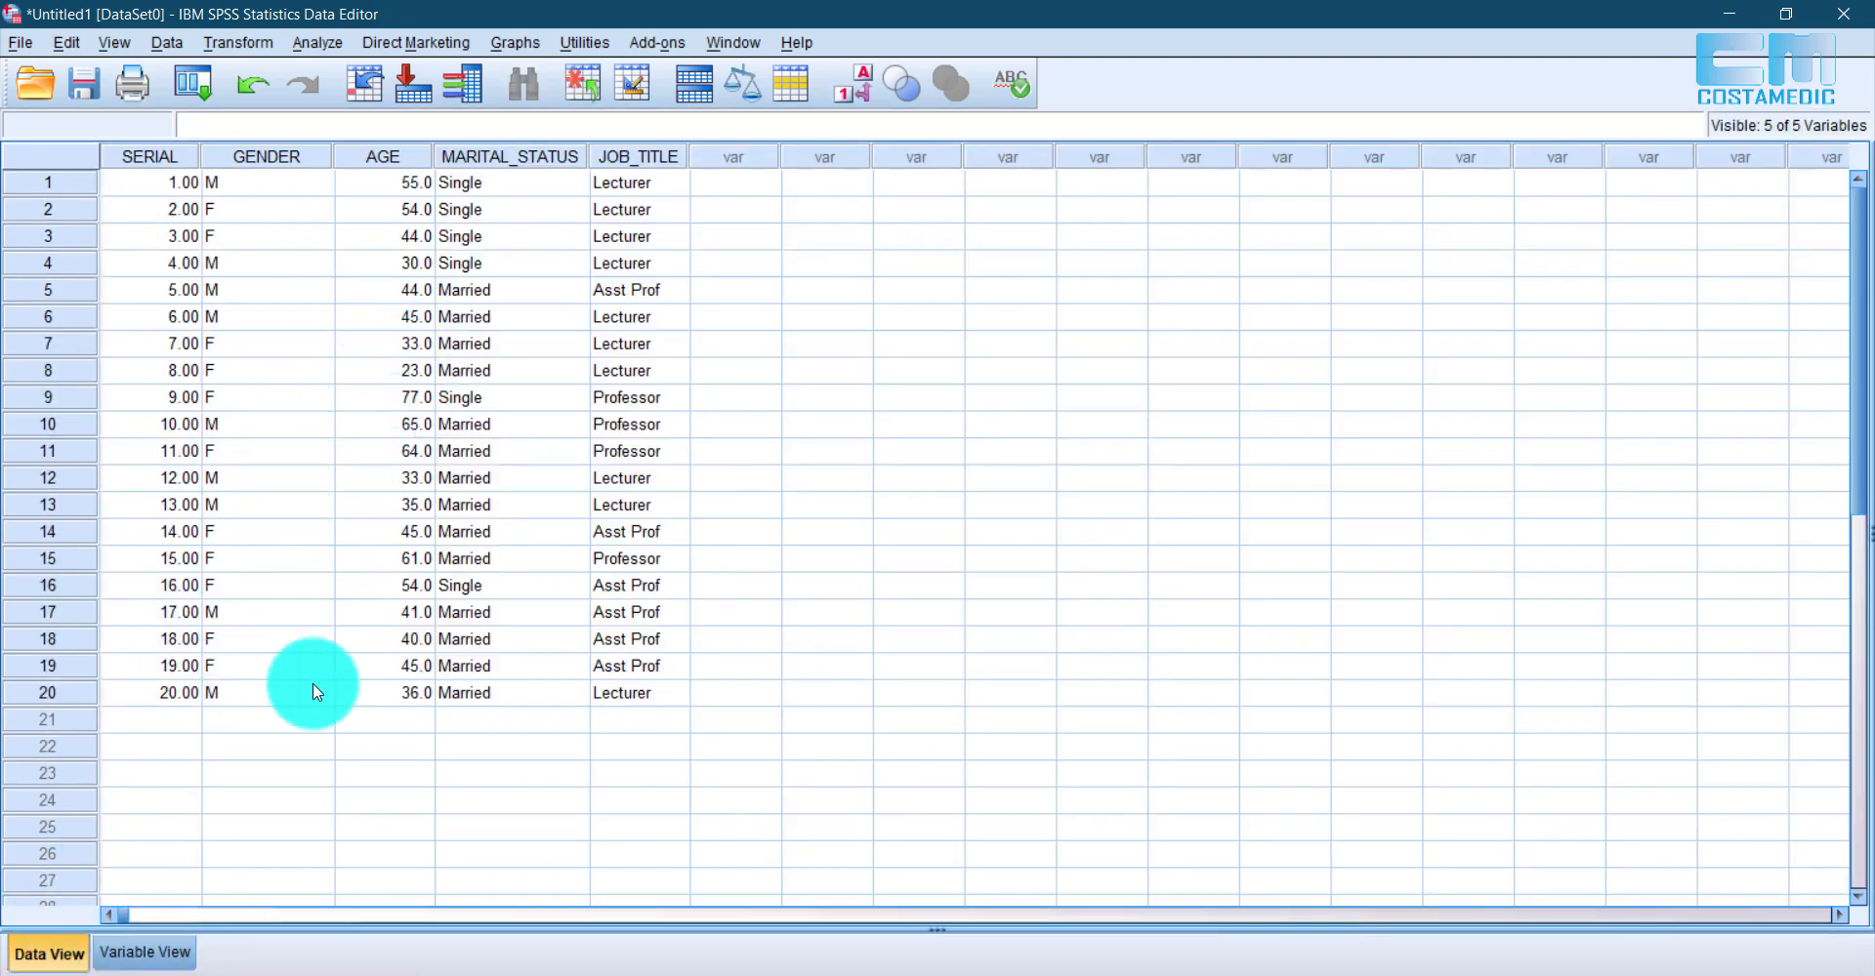
Step: Set AGE's decimals to 0 and check the AGE values of all 20 cases in the data grid
left_click(179, 956)
left_click(566, 204)
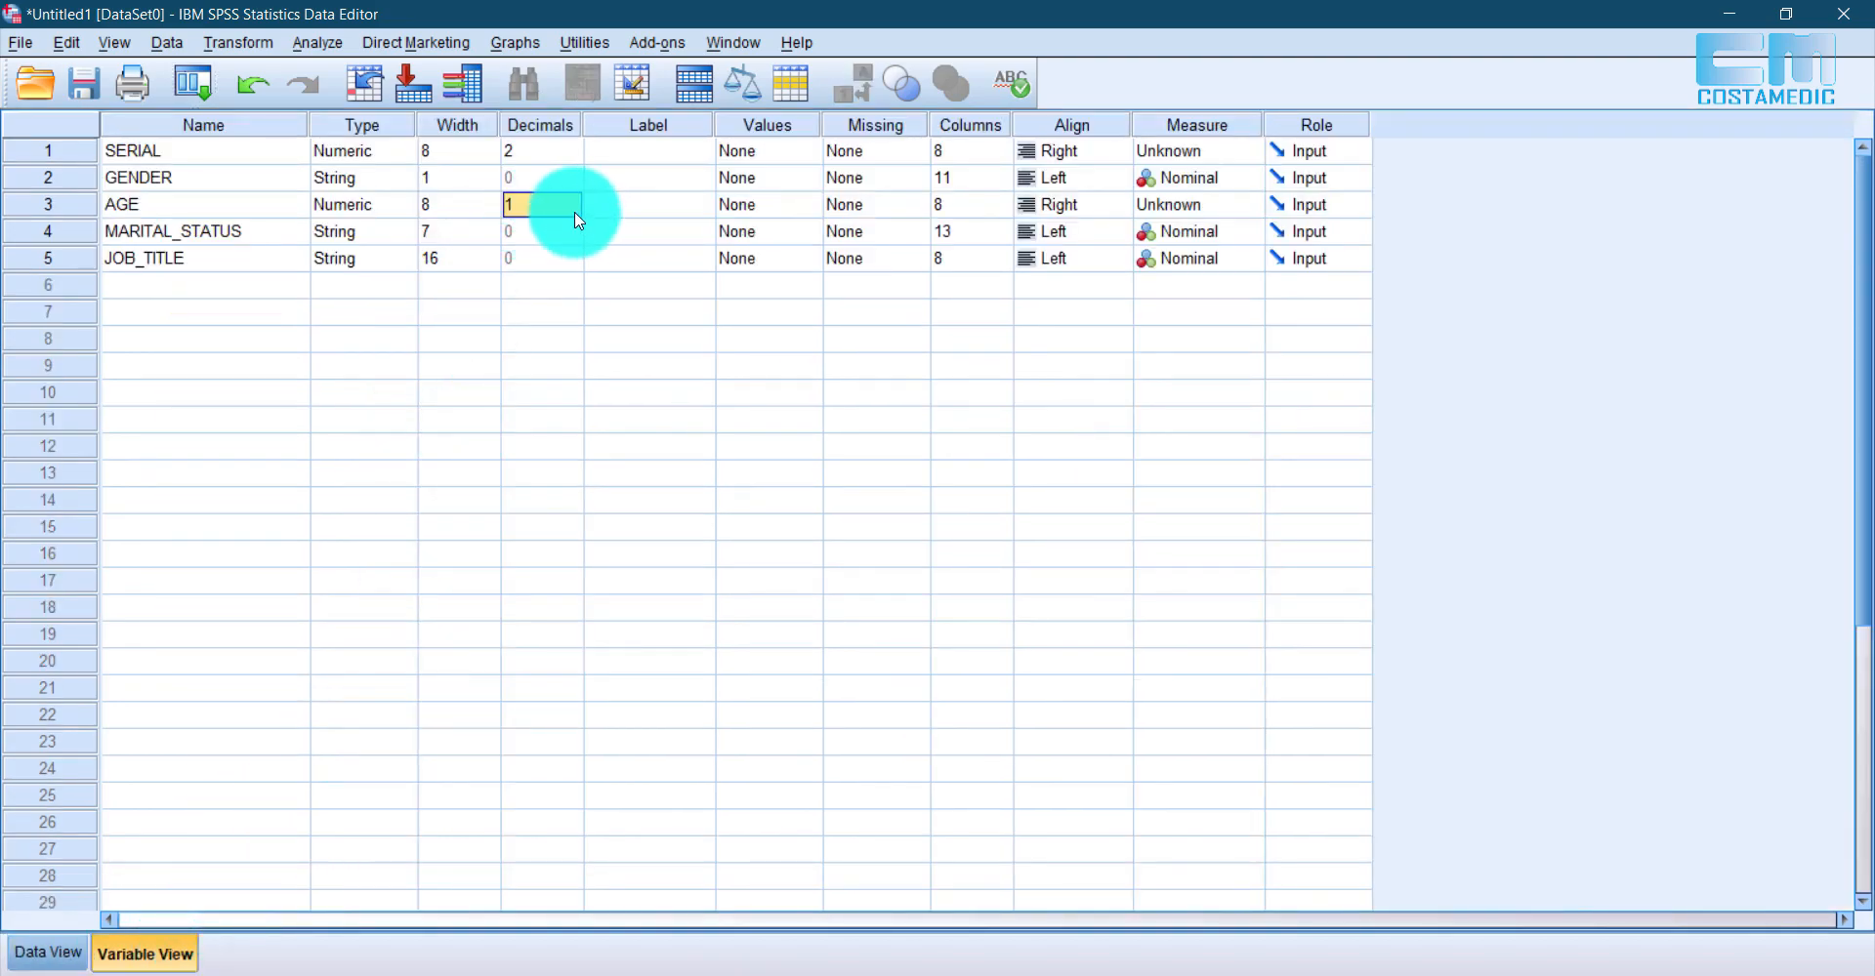
left_click(573, 210)
left_click(54, 952)
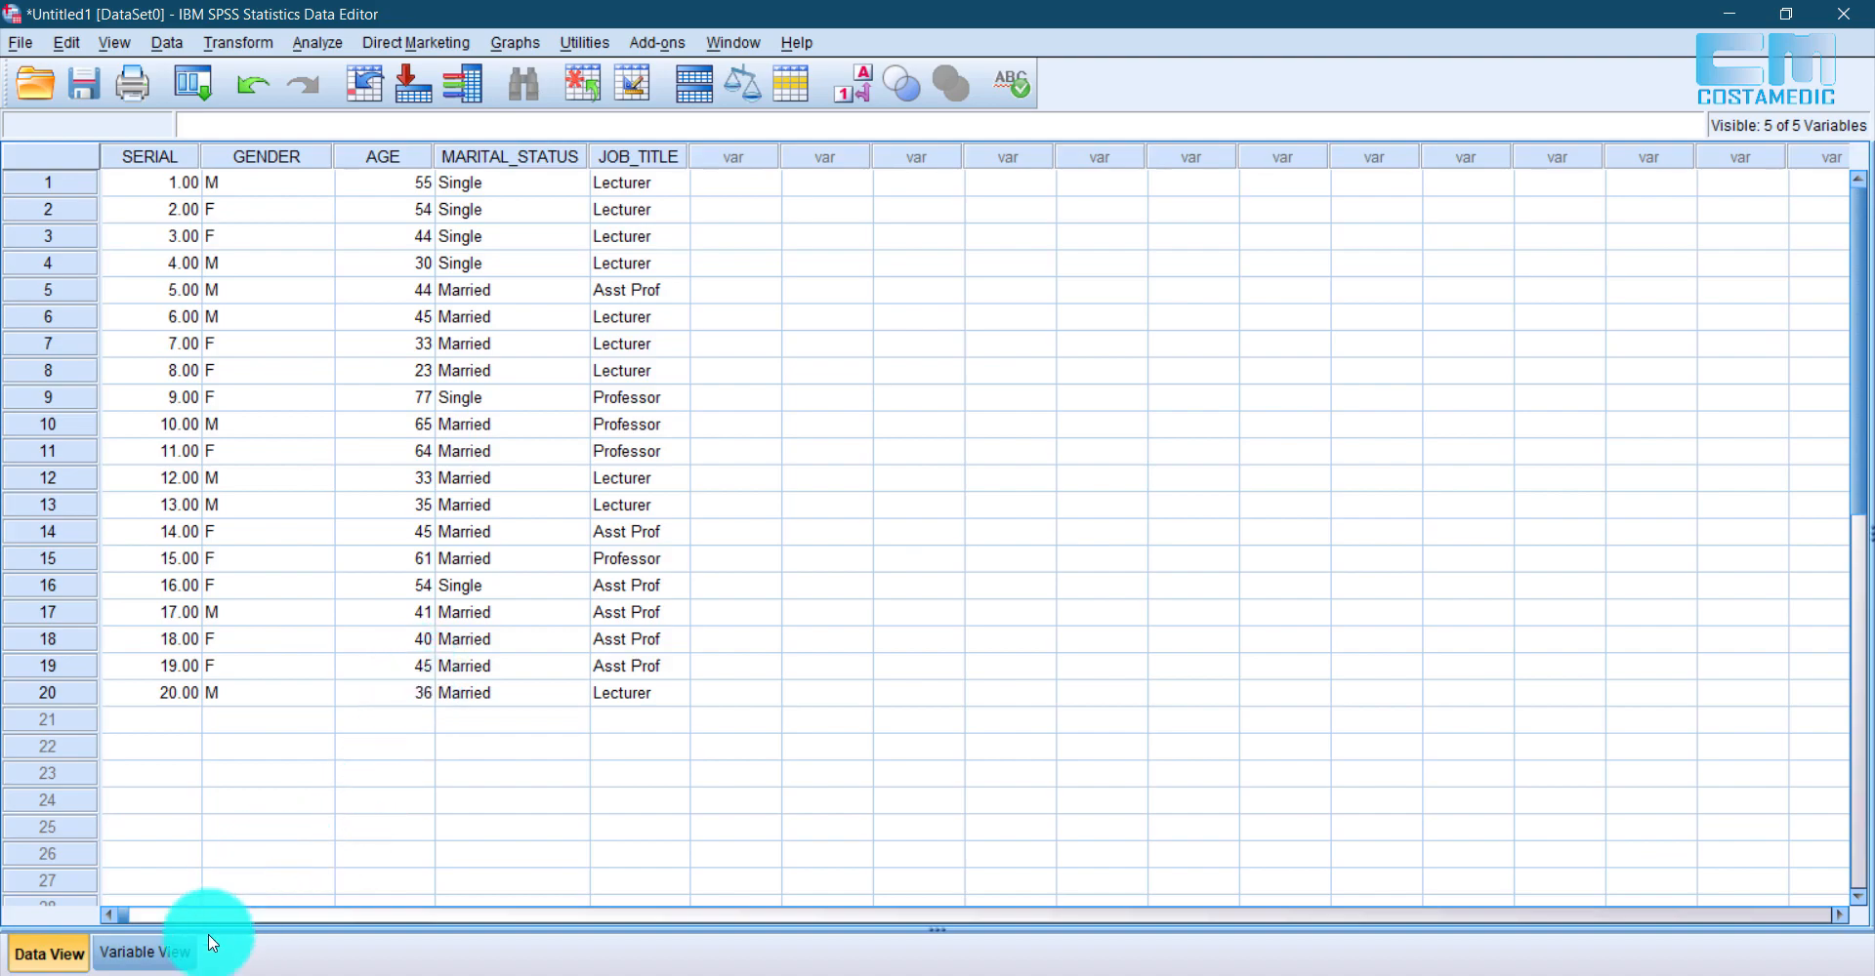
left_click(391, 184)
left_click_drag(393, 245, 381, 689)
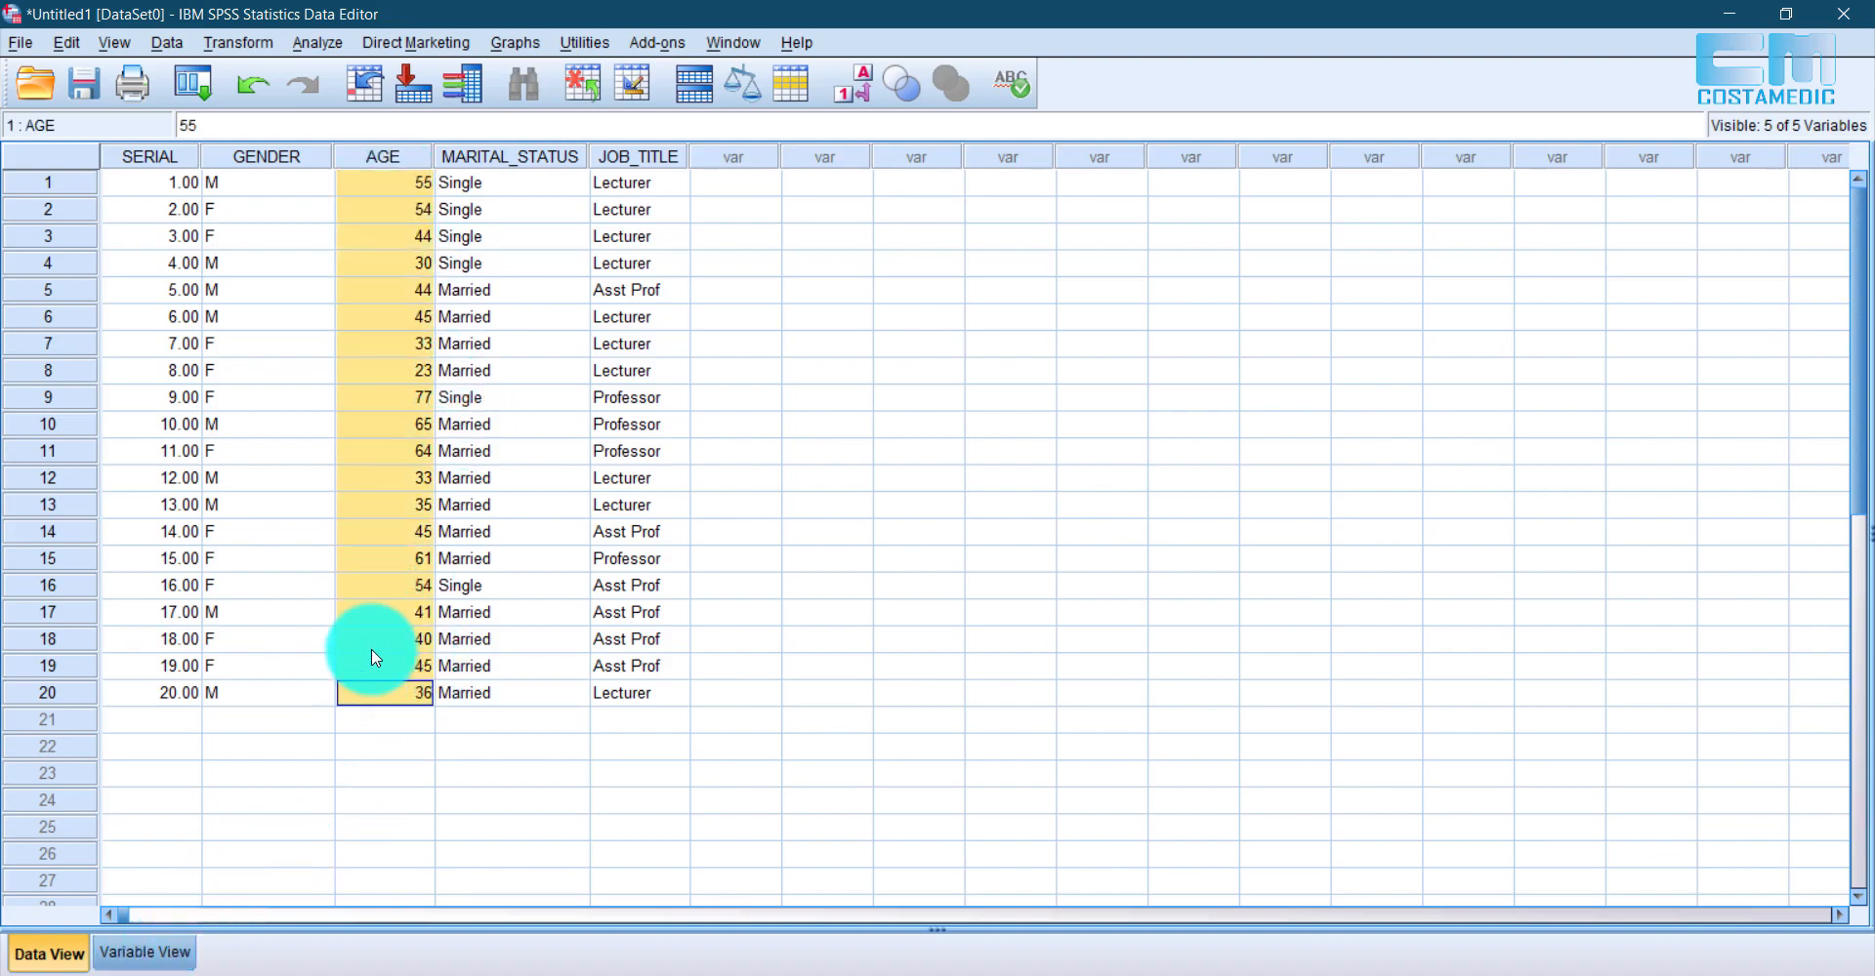
Step: Widen the Label column of the variable definitions and give AGE the label AGE IN YEARS
left_click(146, 953)
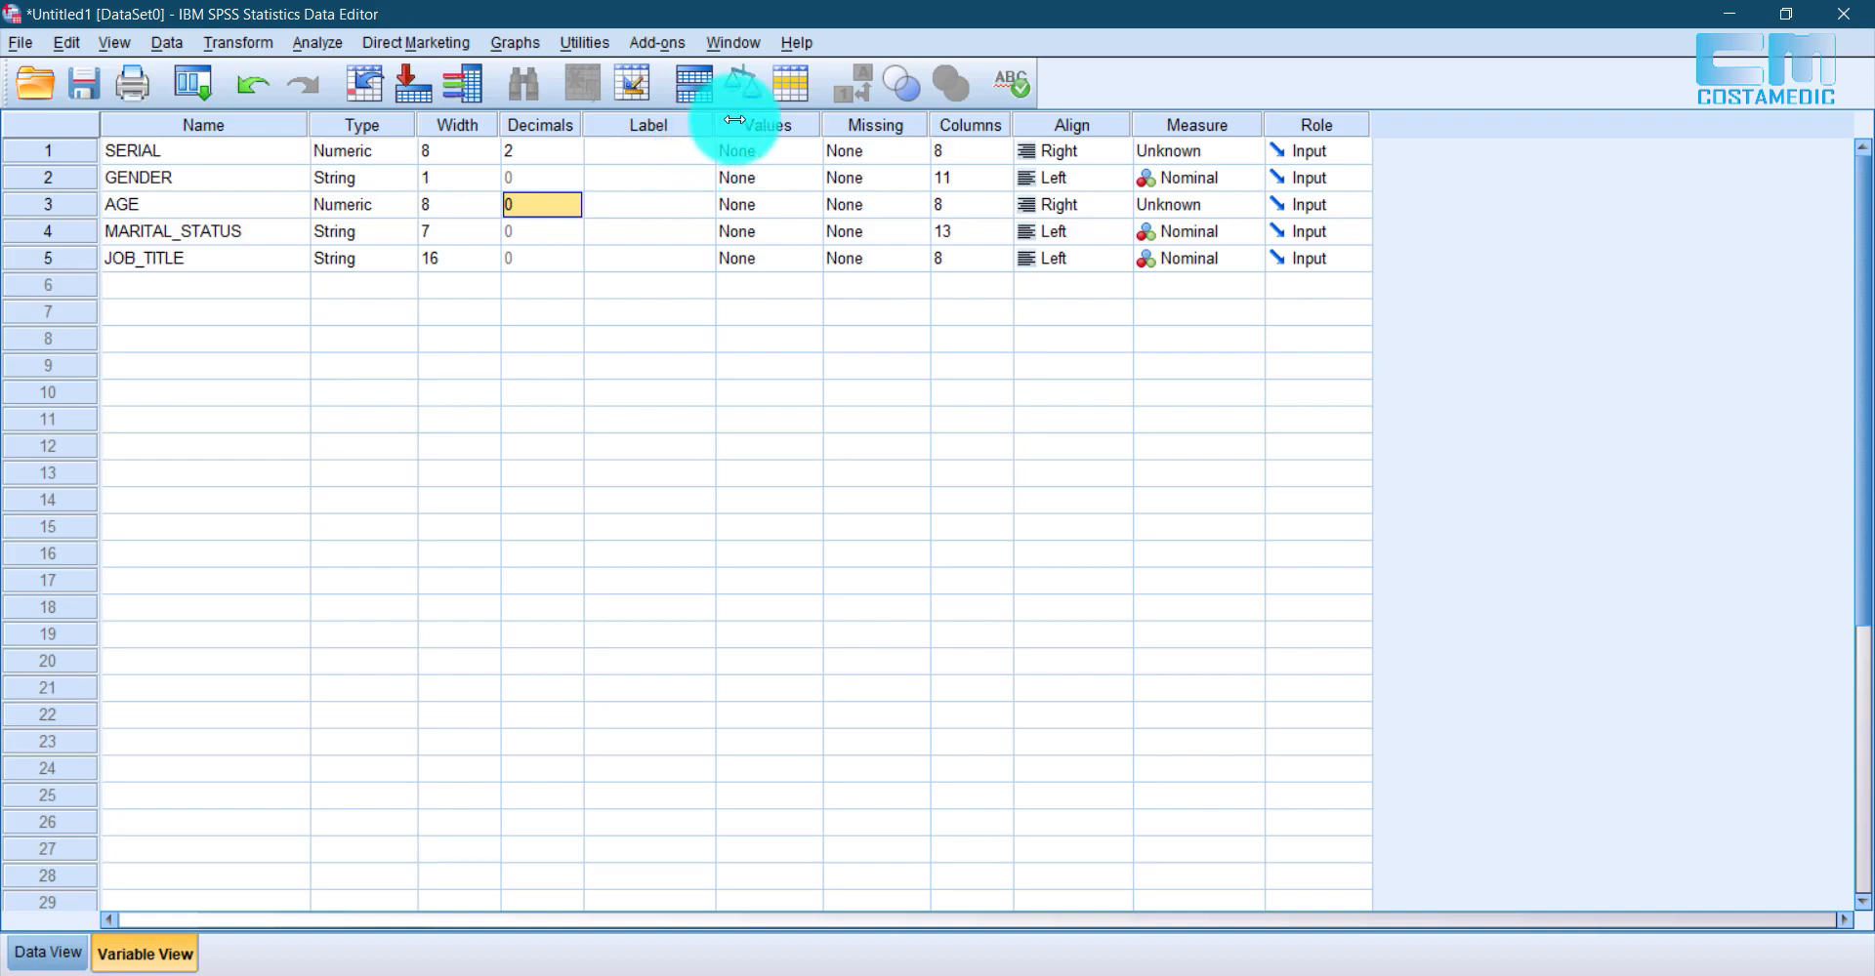
left_click_drag(713, 125, 861, 125)
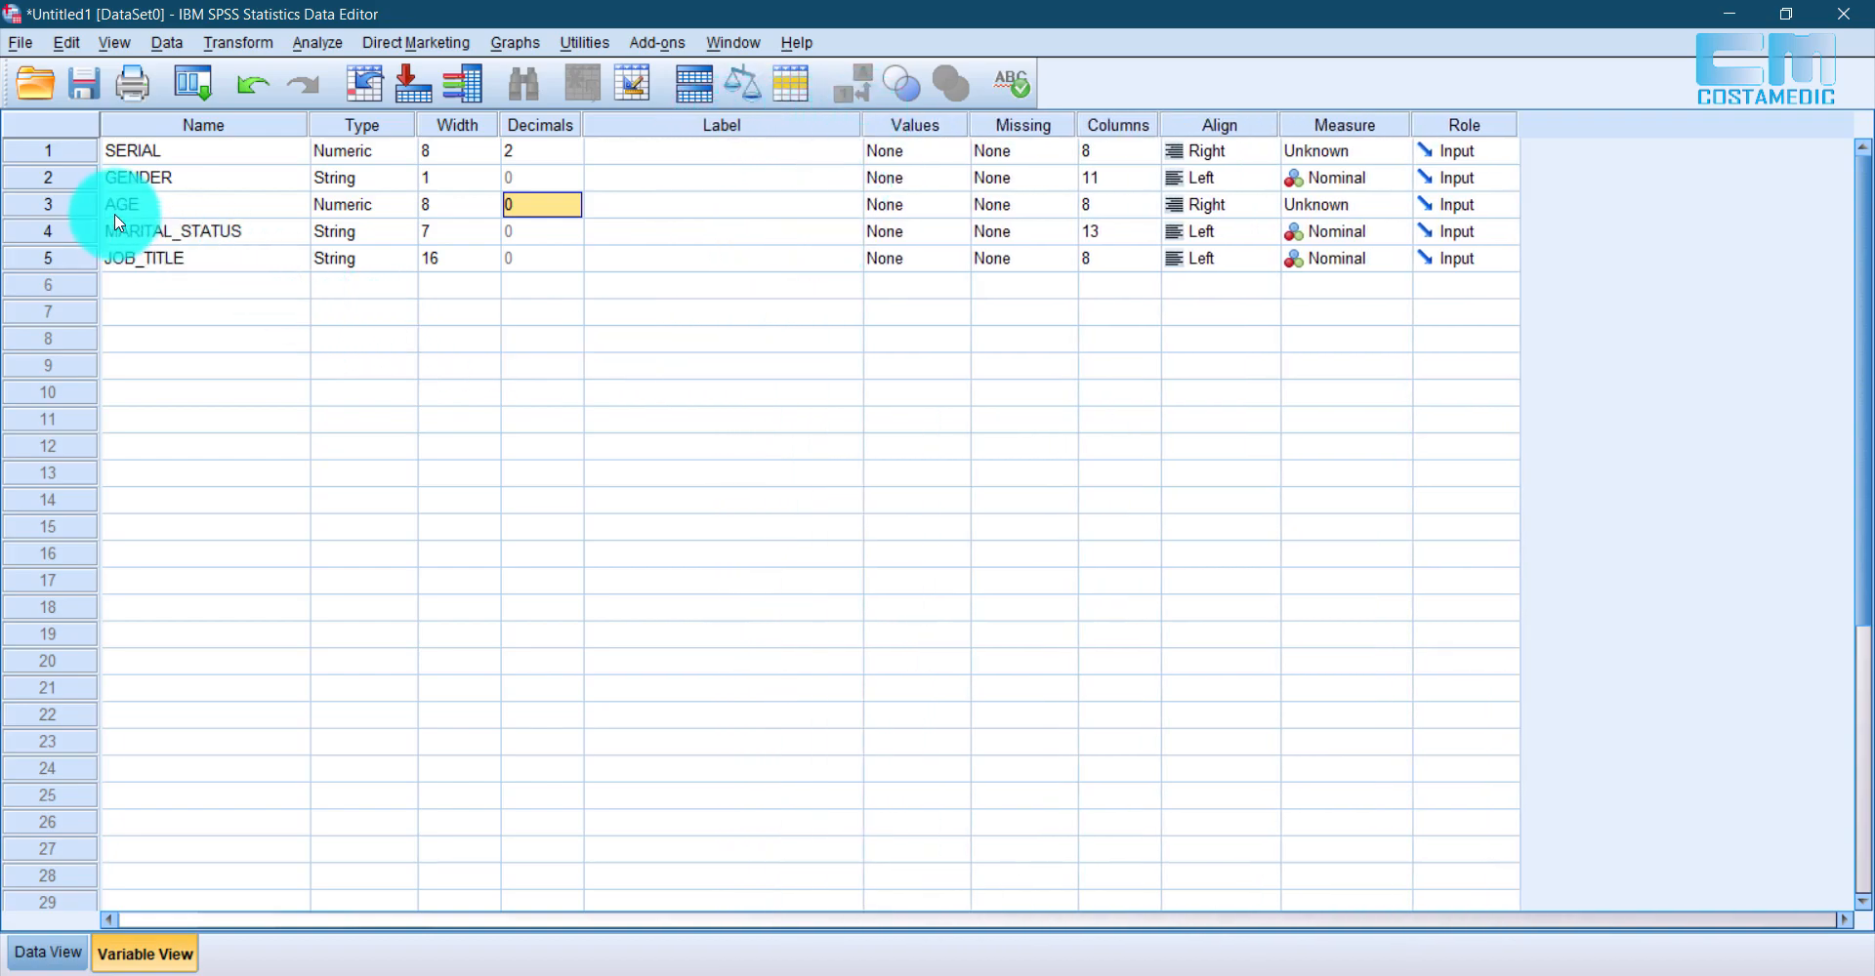
left_click(640, 207)
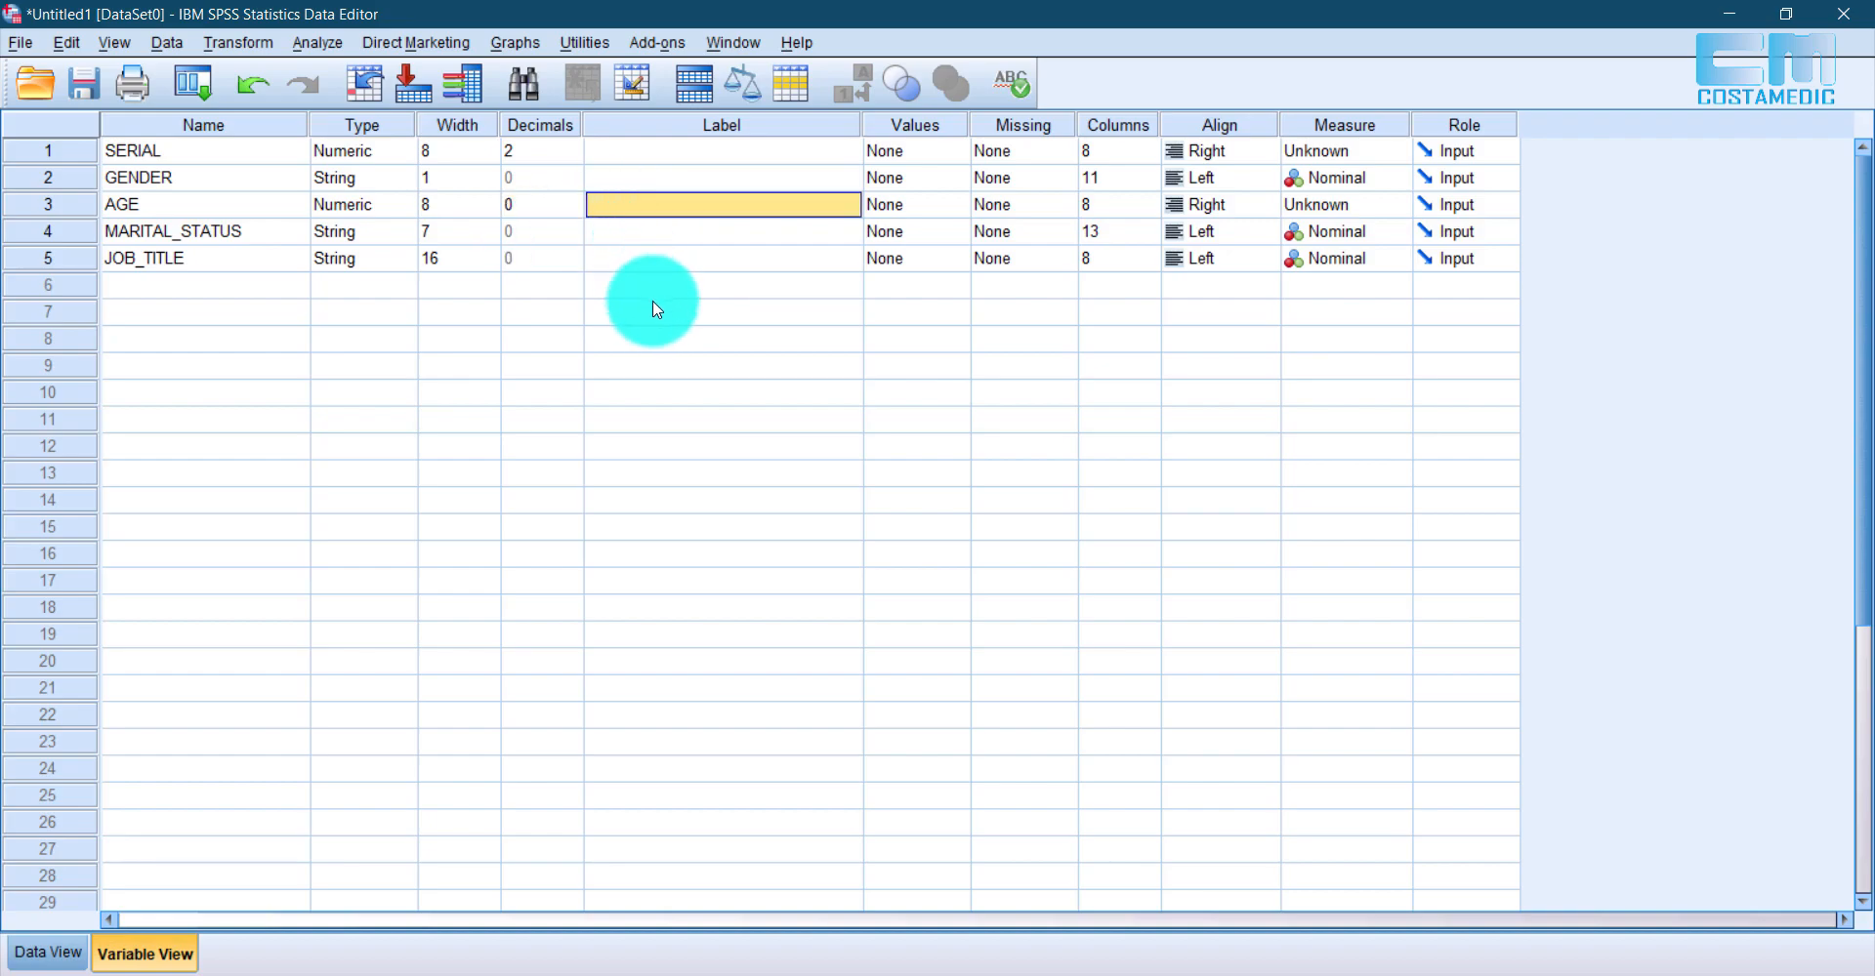
type("AGE IN YEARS")
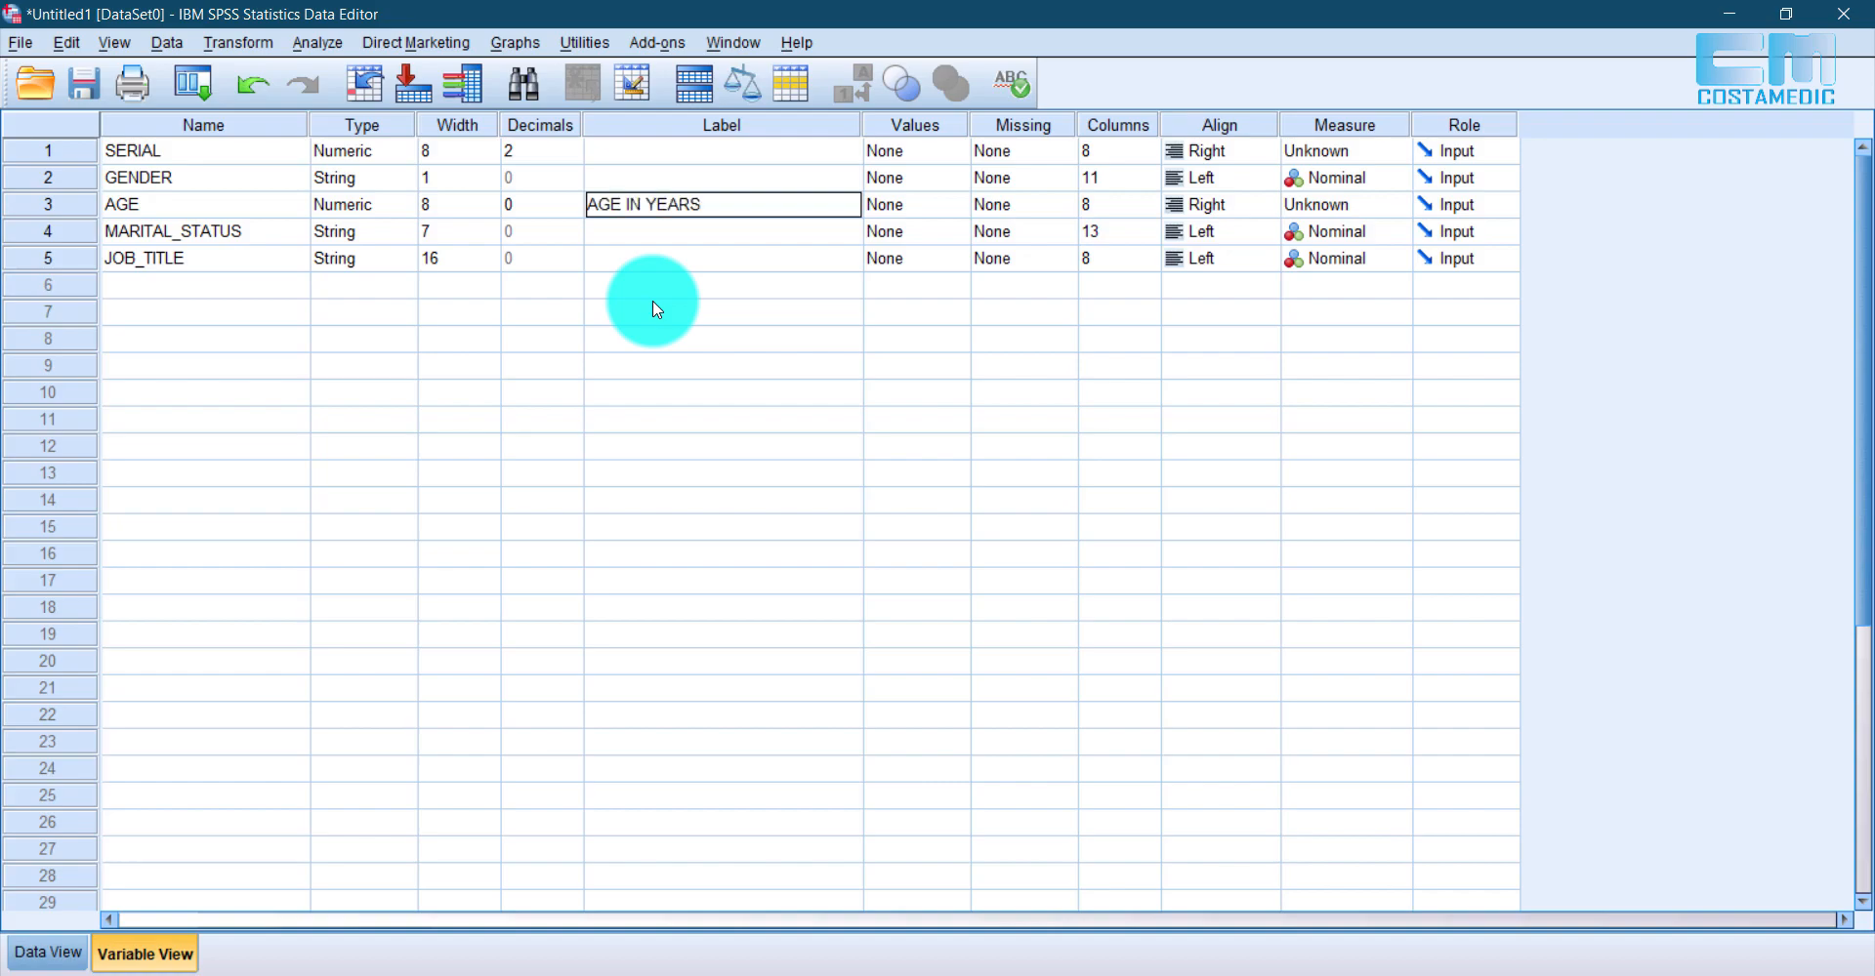
left_click(747, 260)
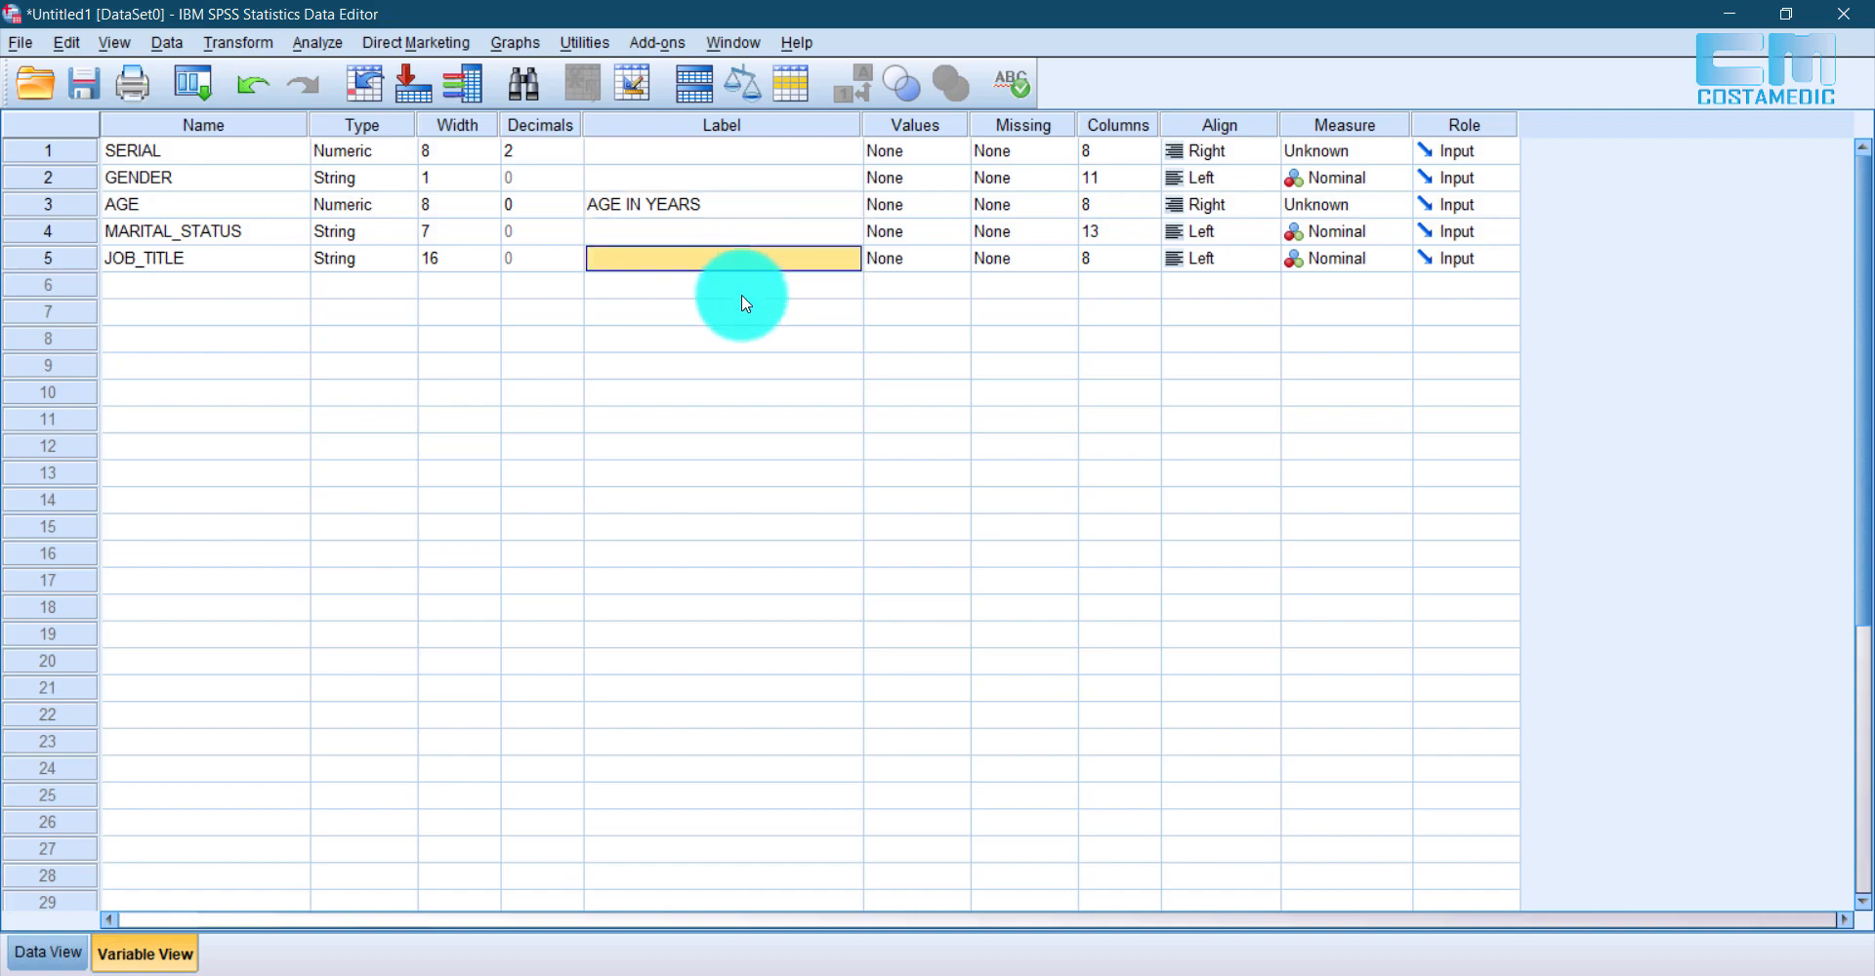
left_click(743, 203)
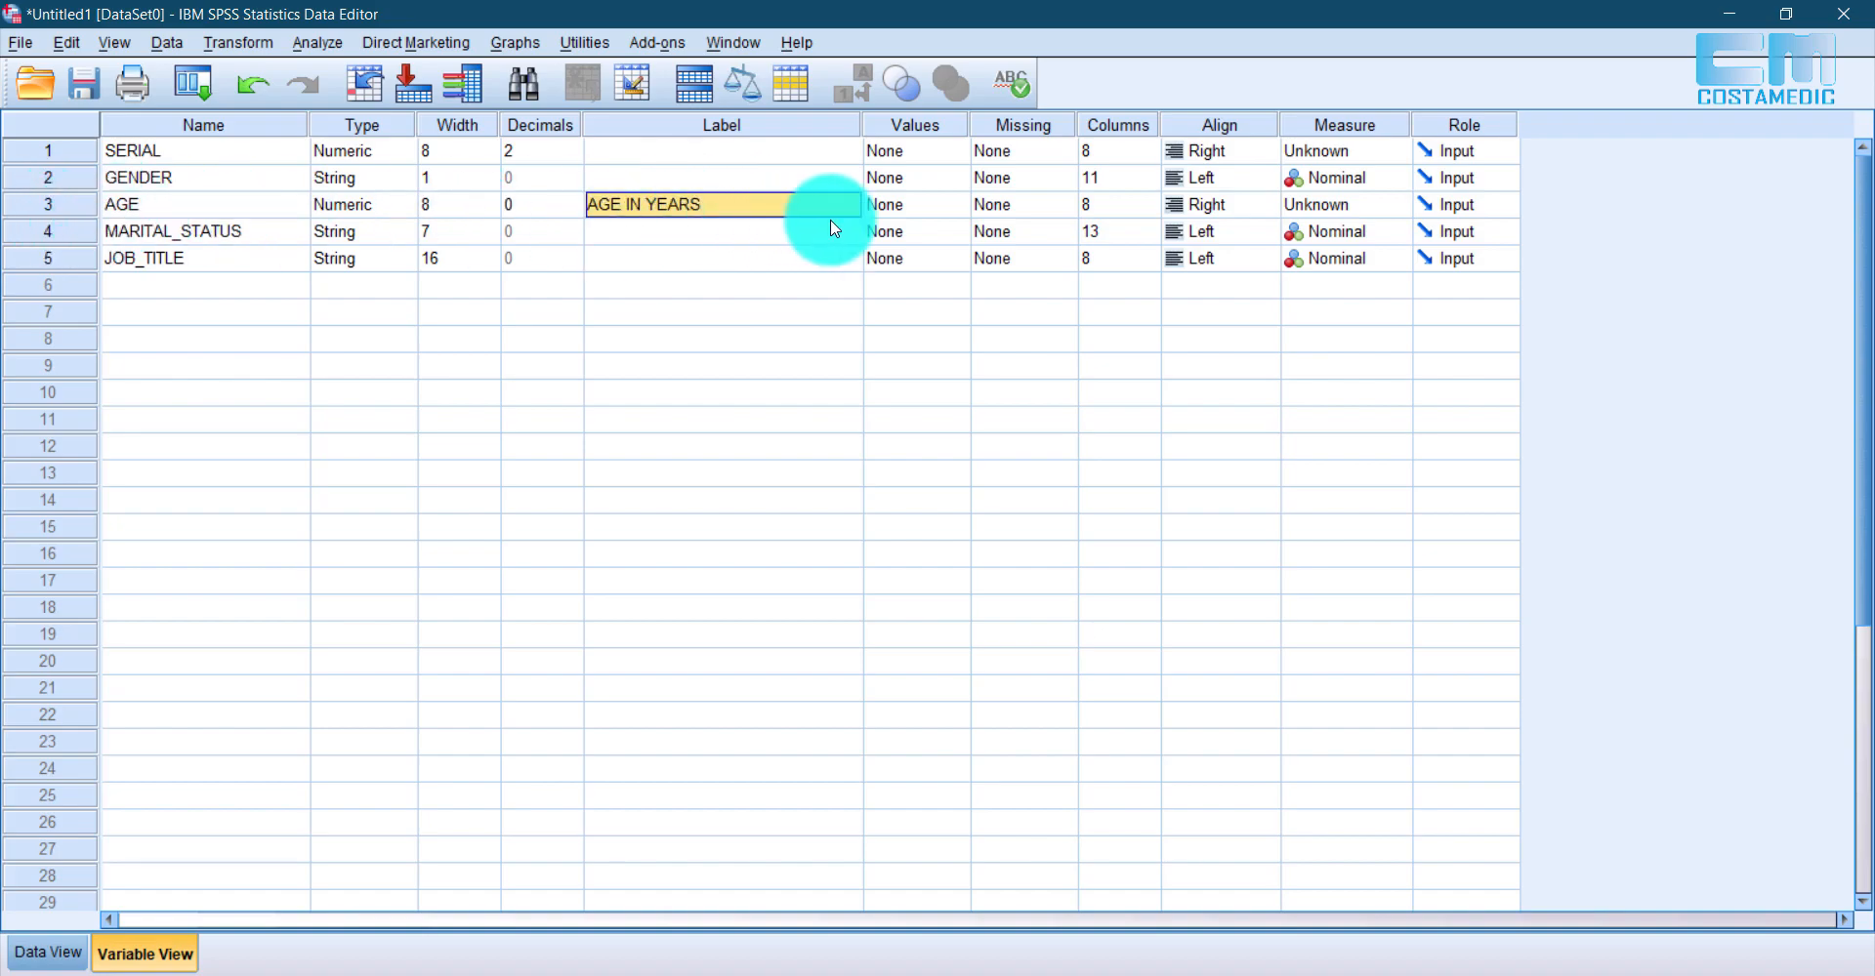
Step: Select the Values attribute, and copy the Lecturer entry from case 1 of JOB_TITLE in the data grid
left_click(924, 126)
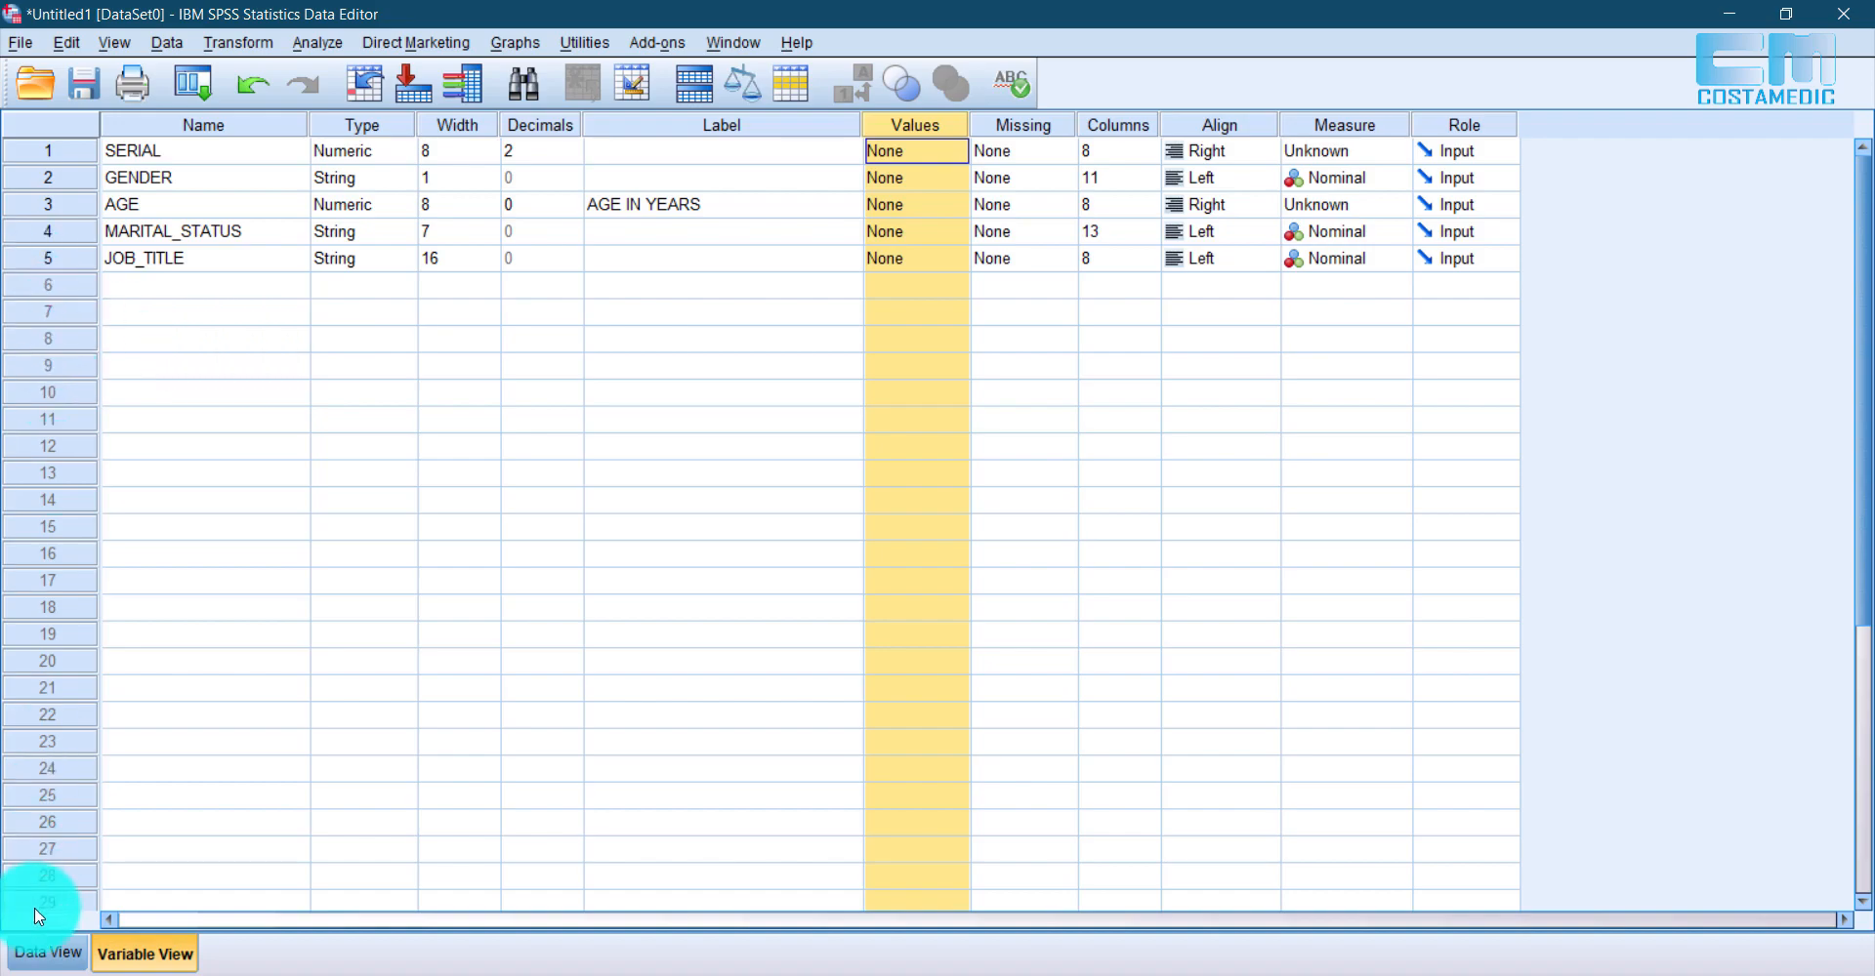
left_click(47, 952)
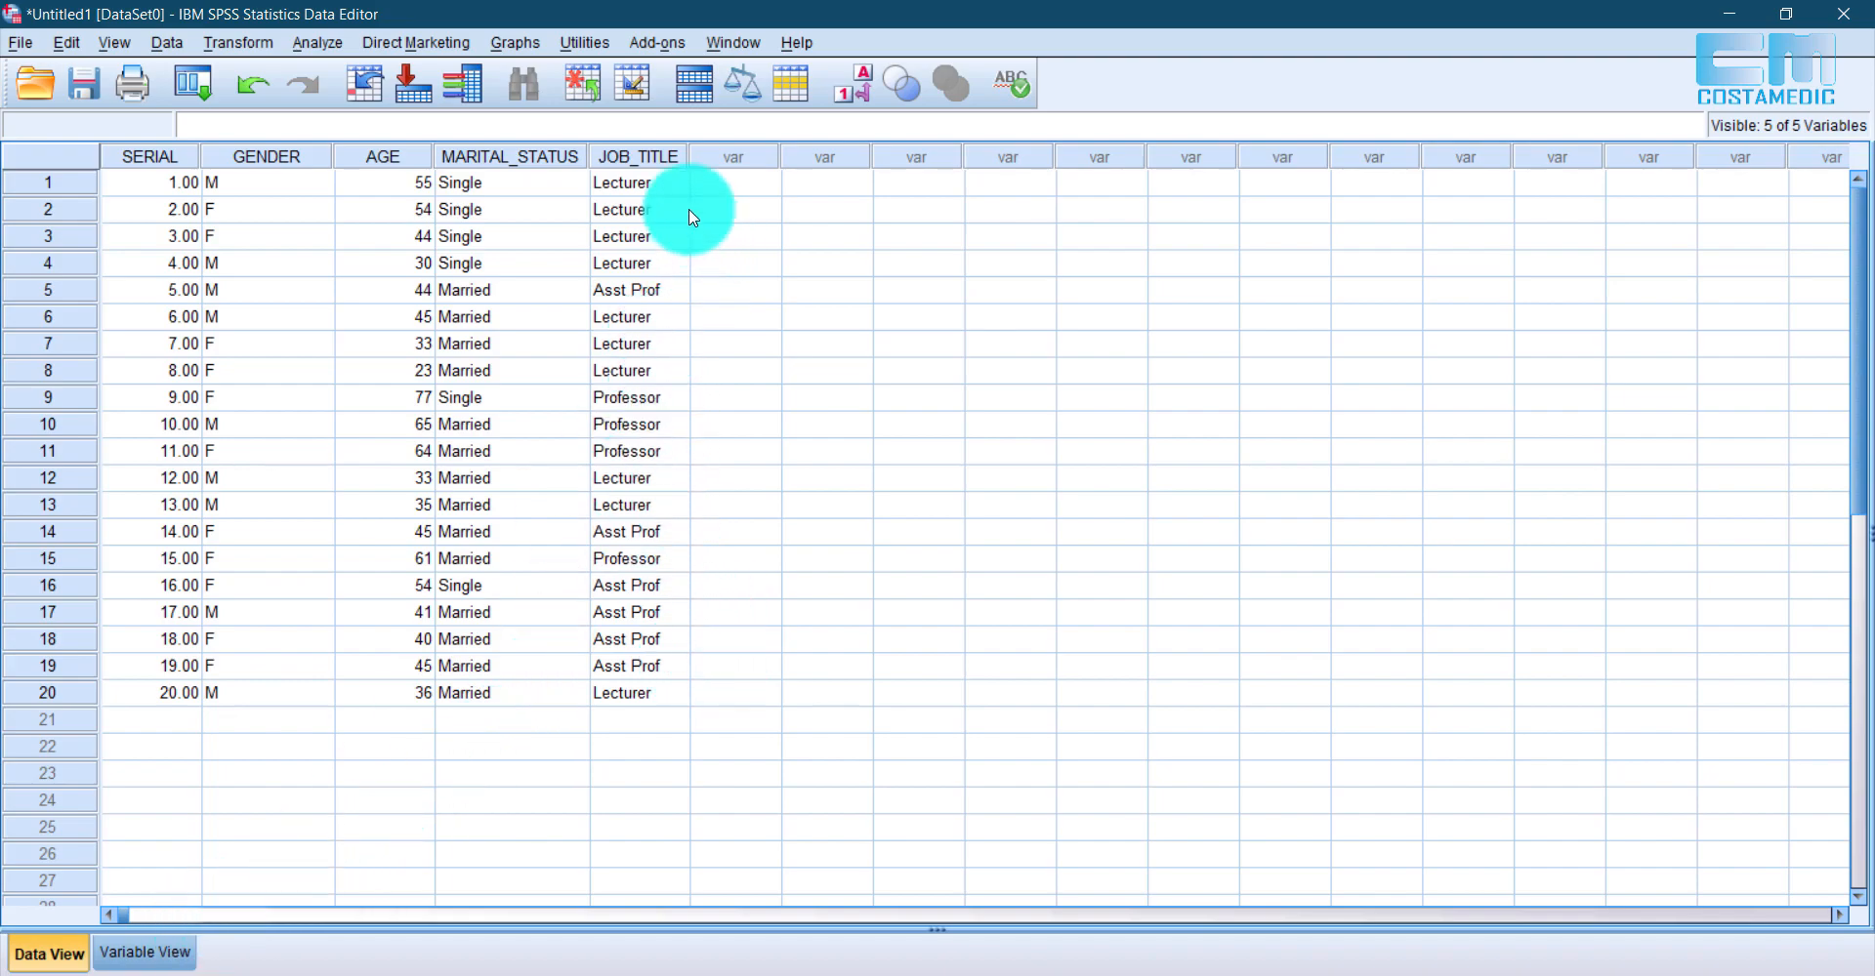
left_click(619, 182)
right_click(617, 184)
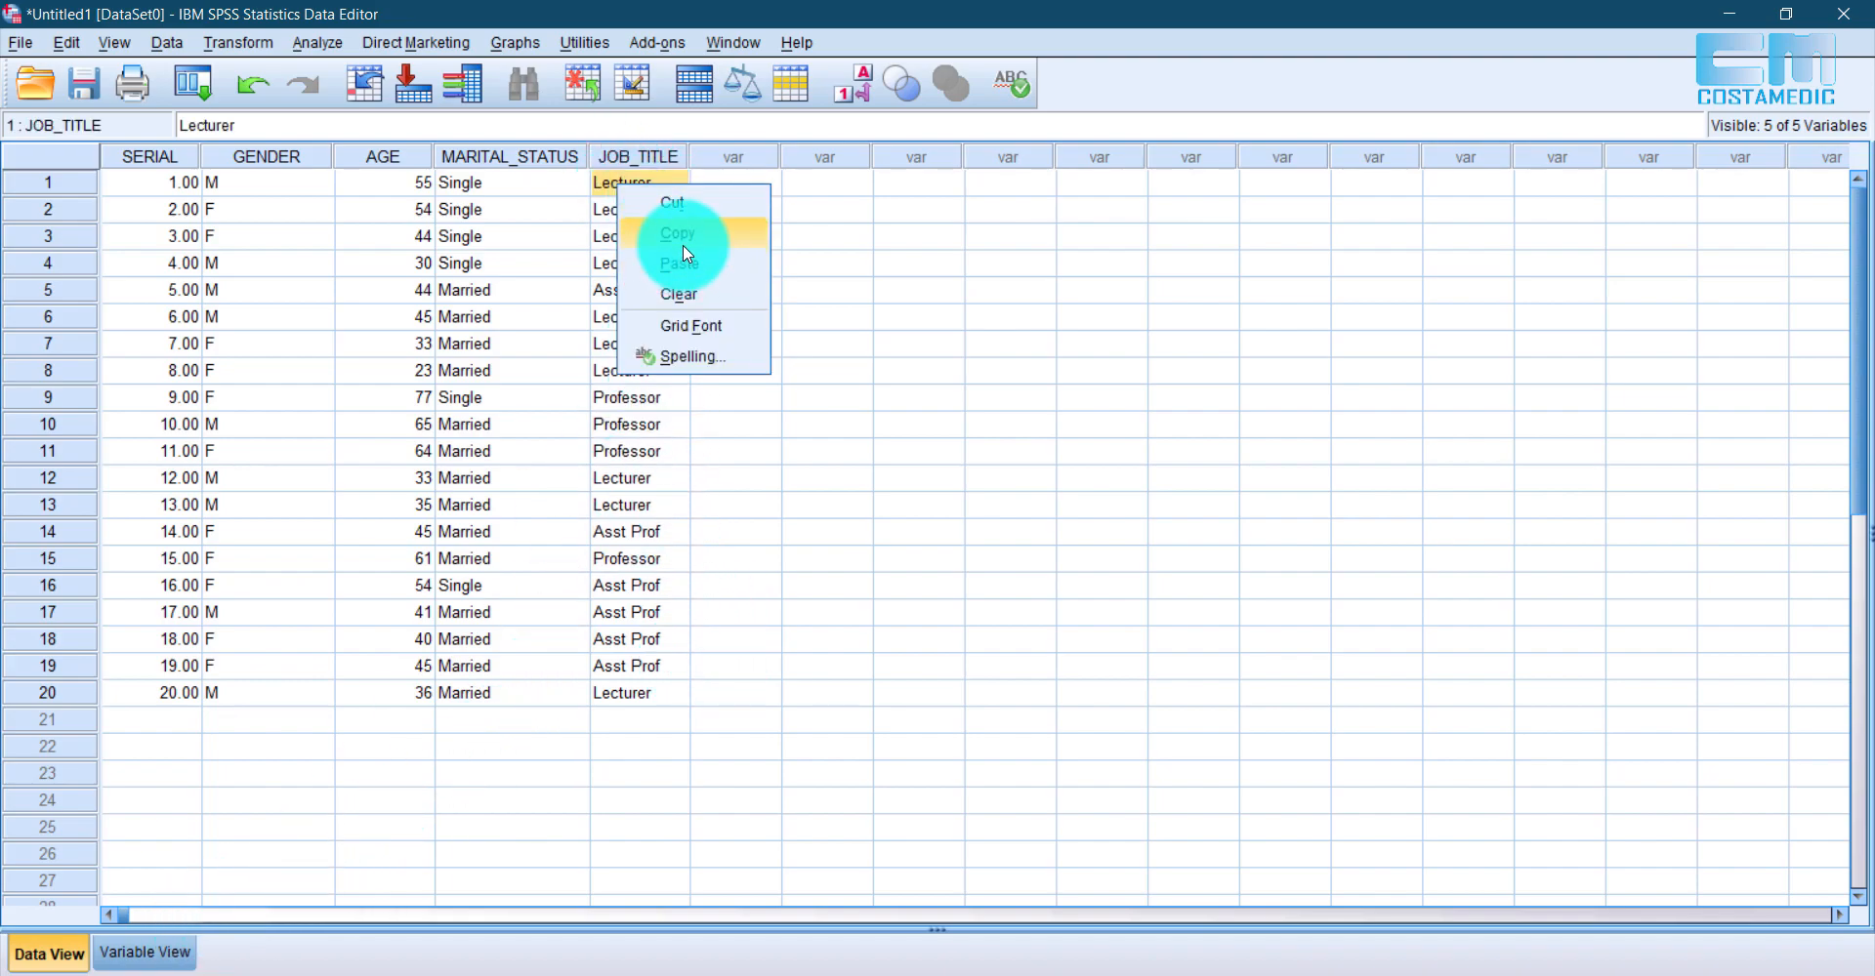
left_click(688, 231)
Step: Add a value label to JOB_TITLE with the copied value Lecturer and the label 1
left_click(137, 952)
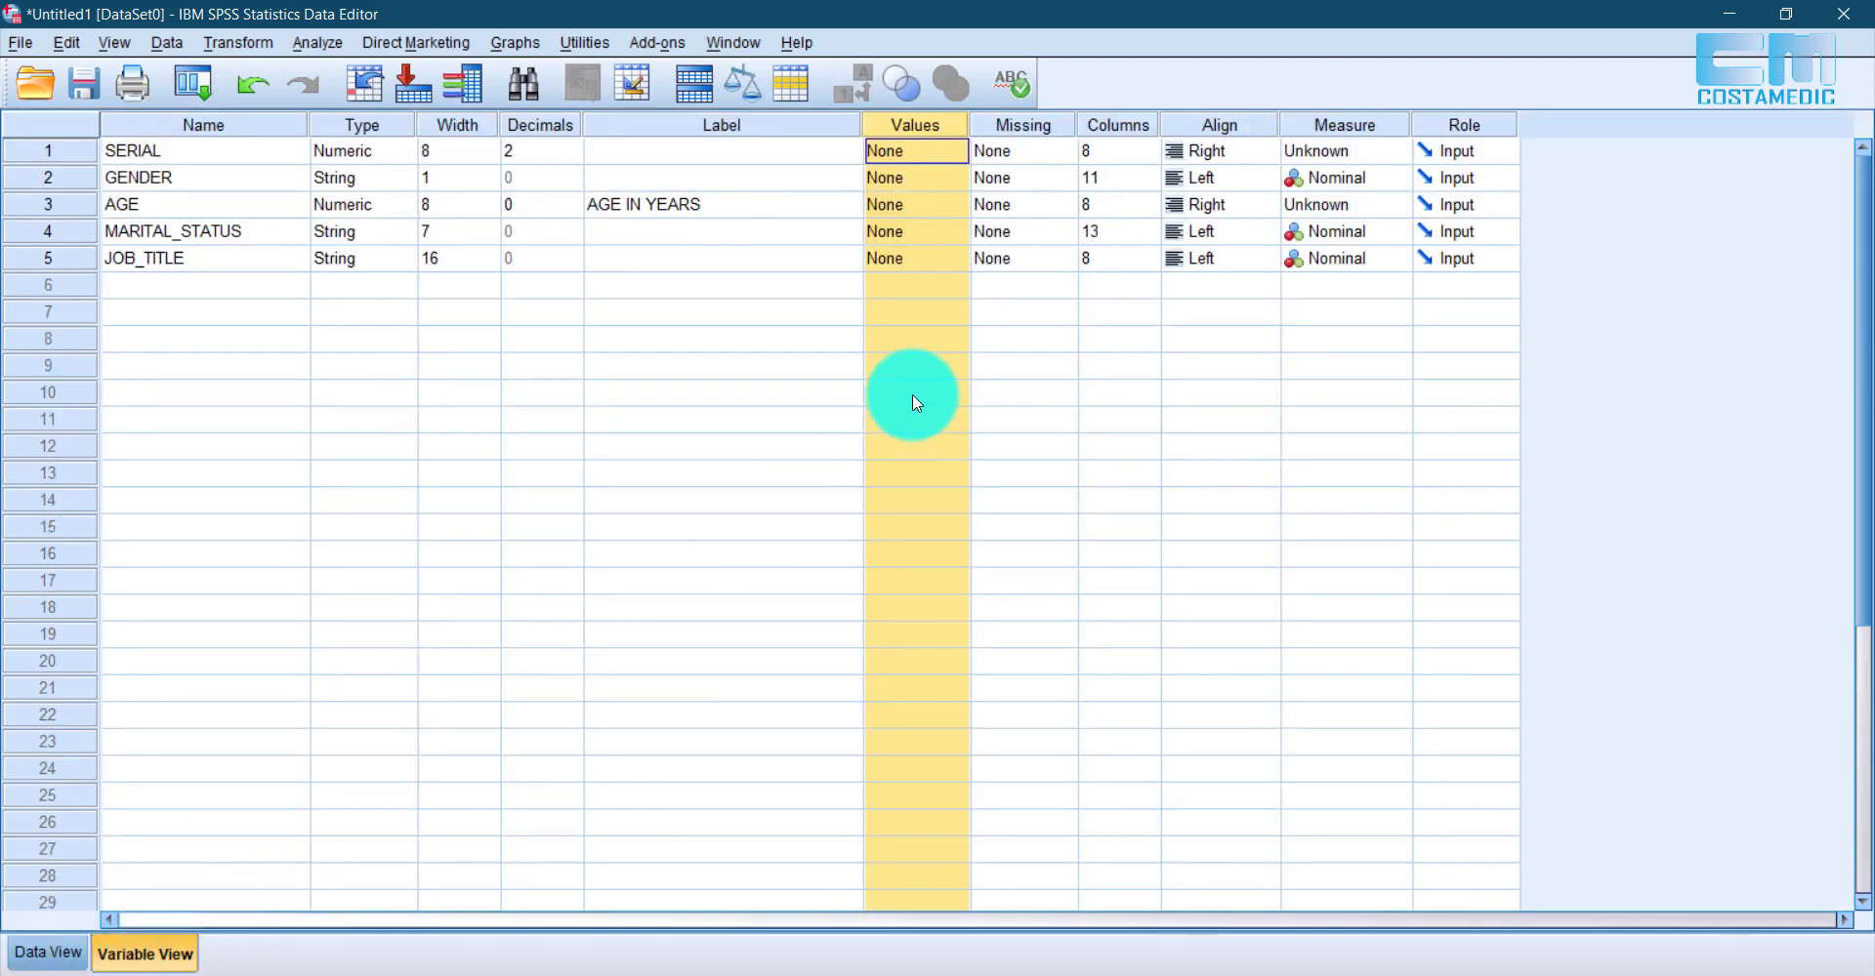
double_click(959, 262)
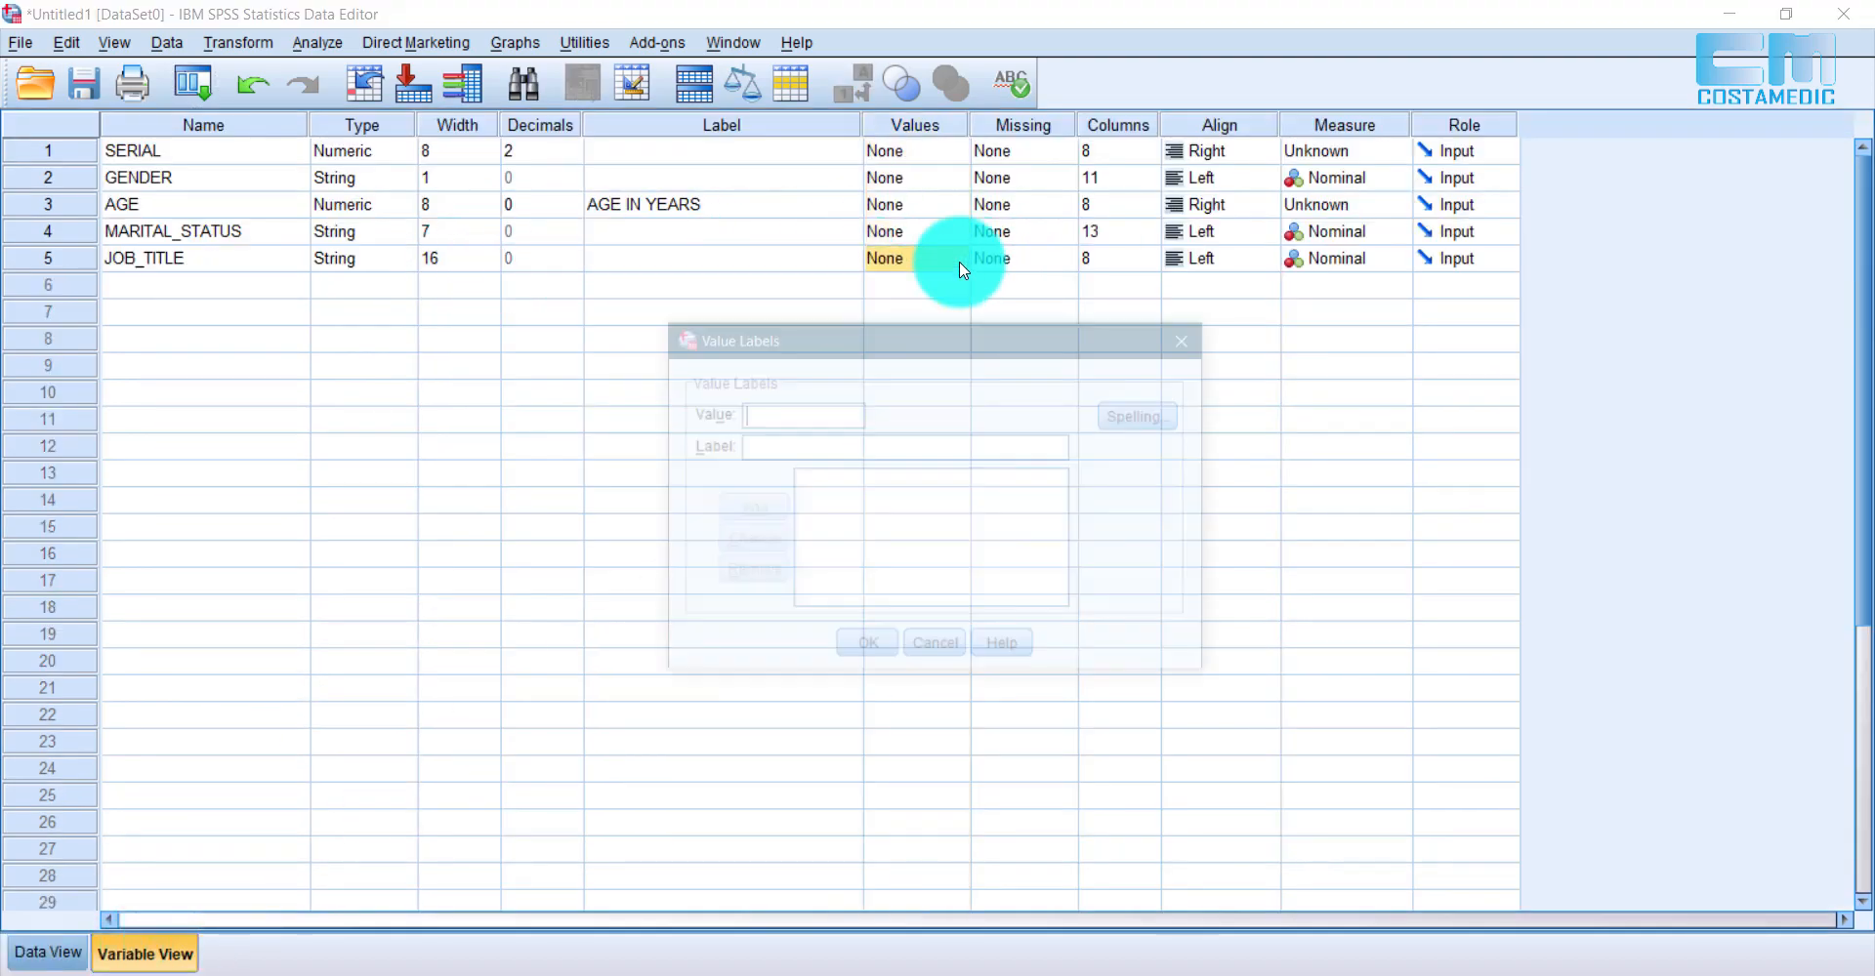
right_click(786, 411)
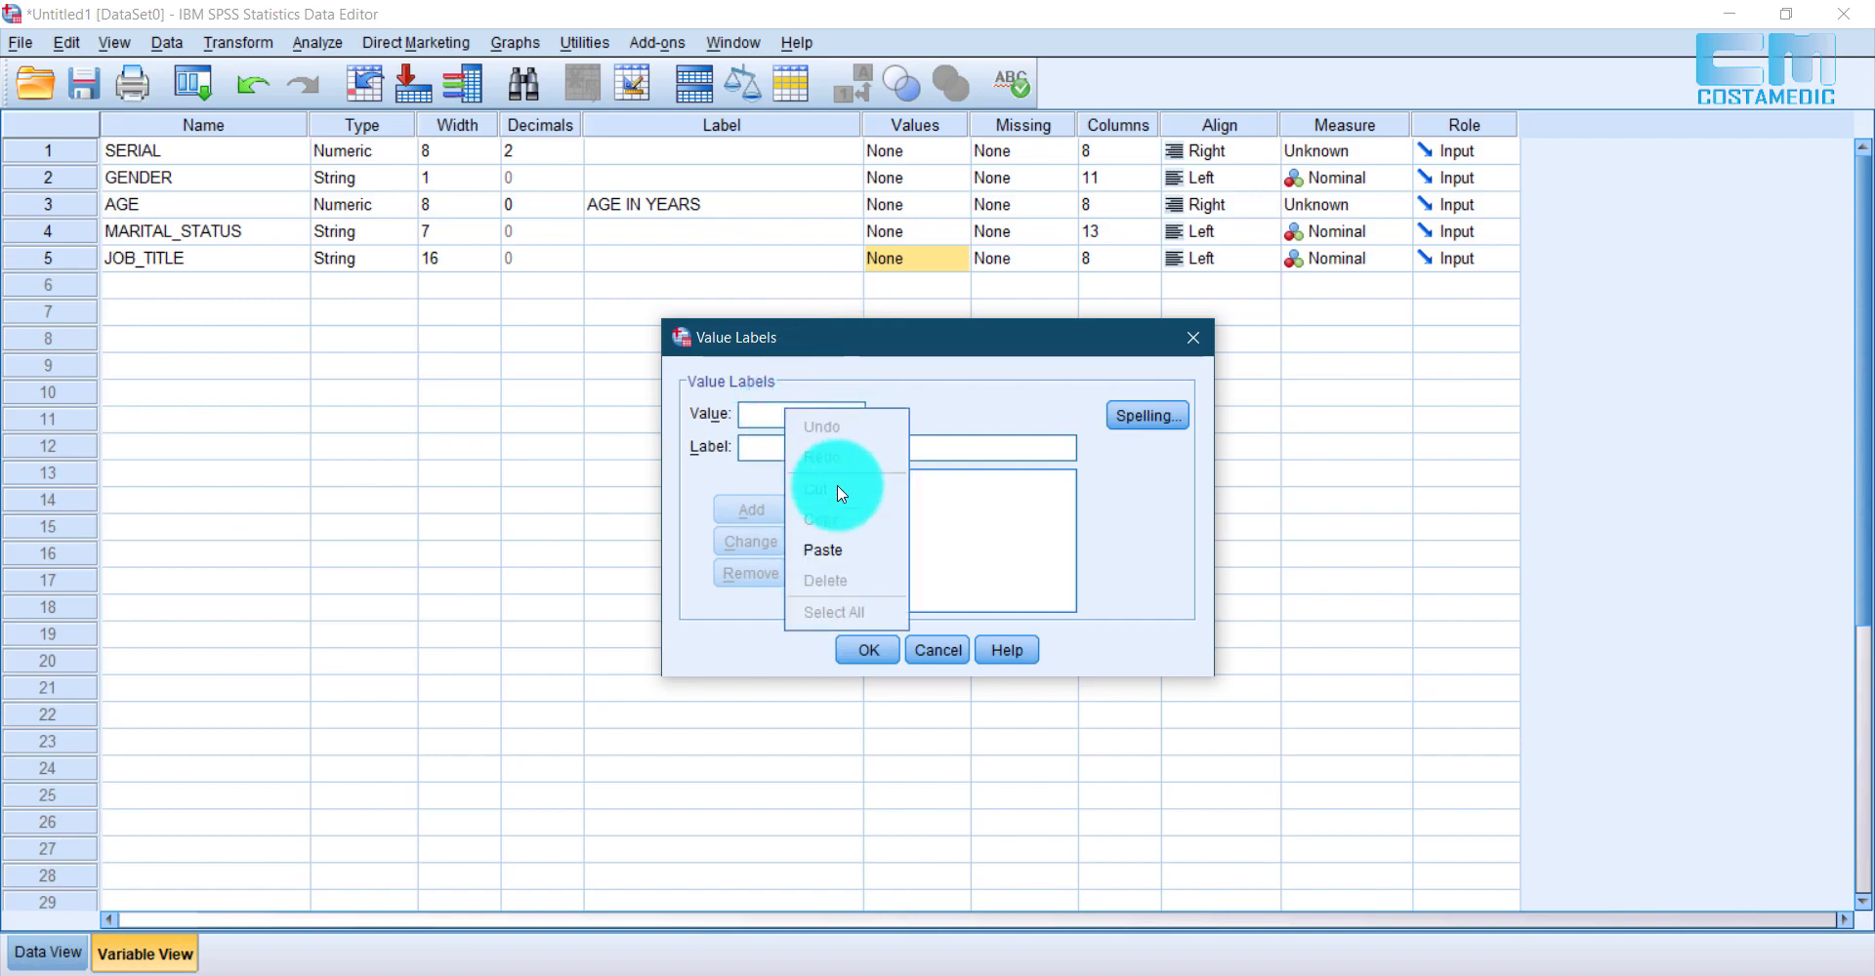
left_click(833, 552)
left_click(797, 447)
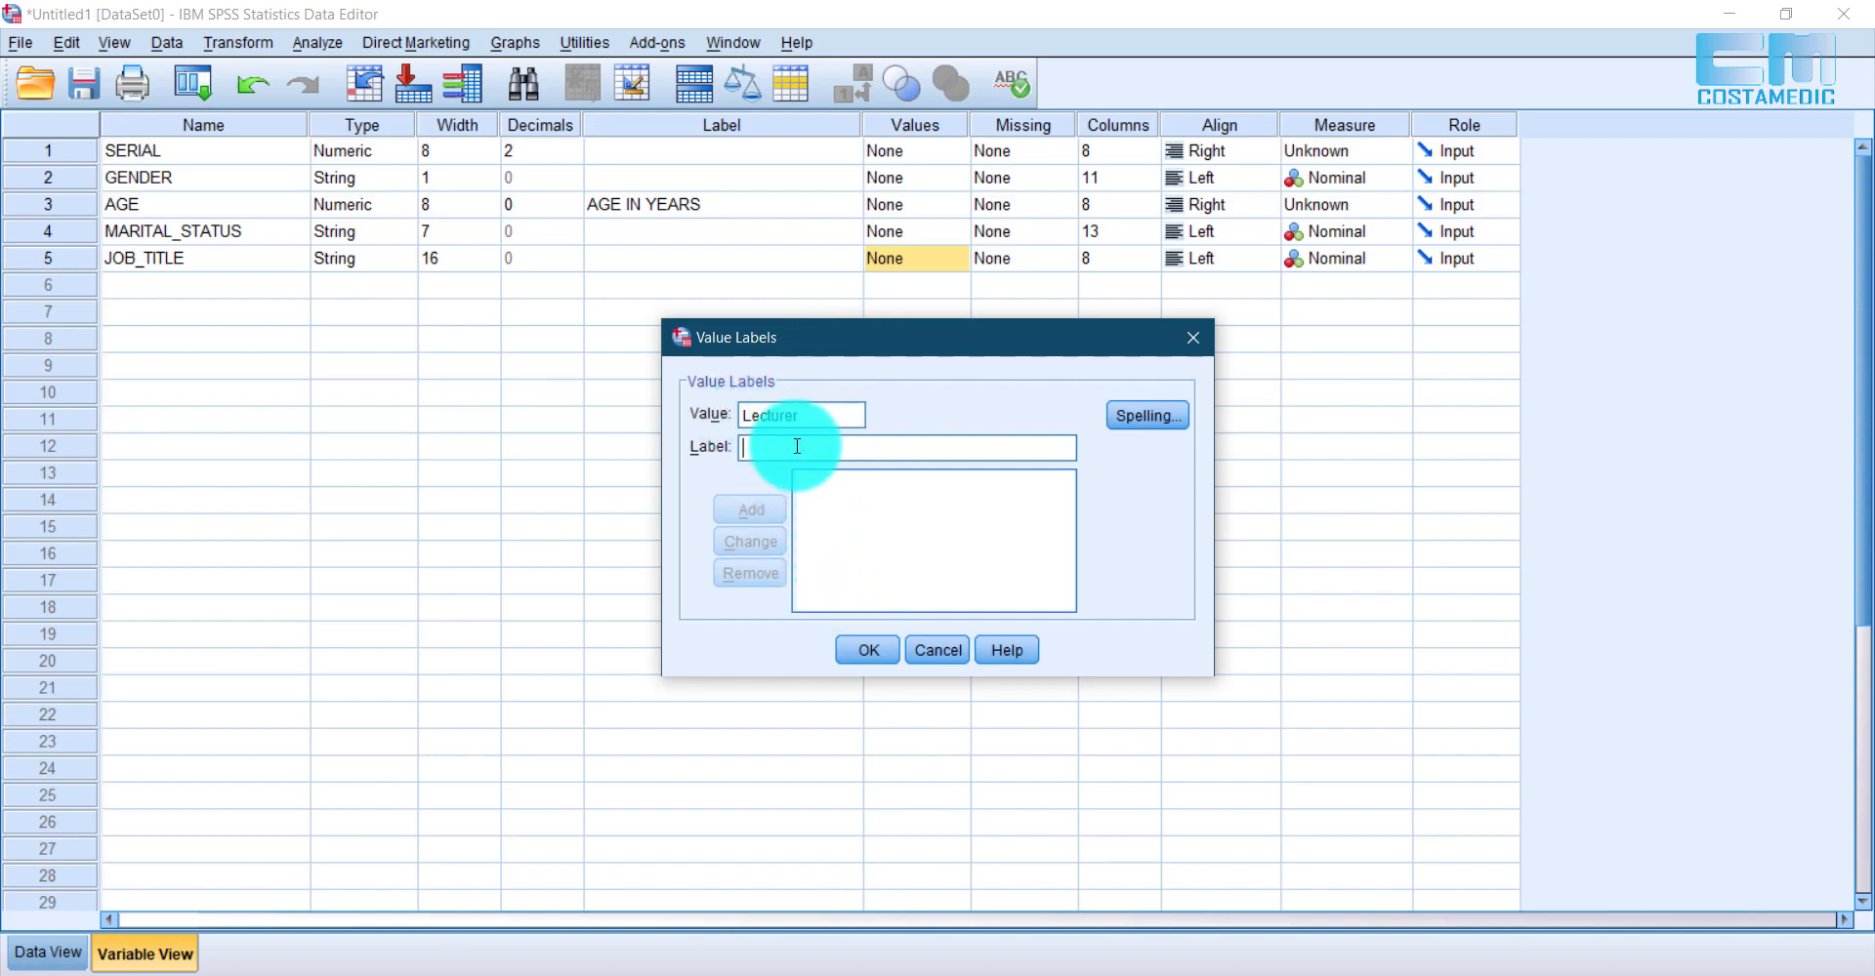
type("1")
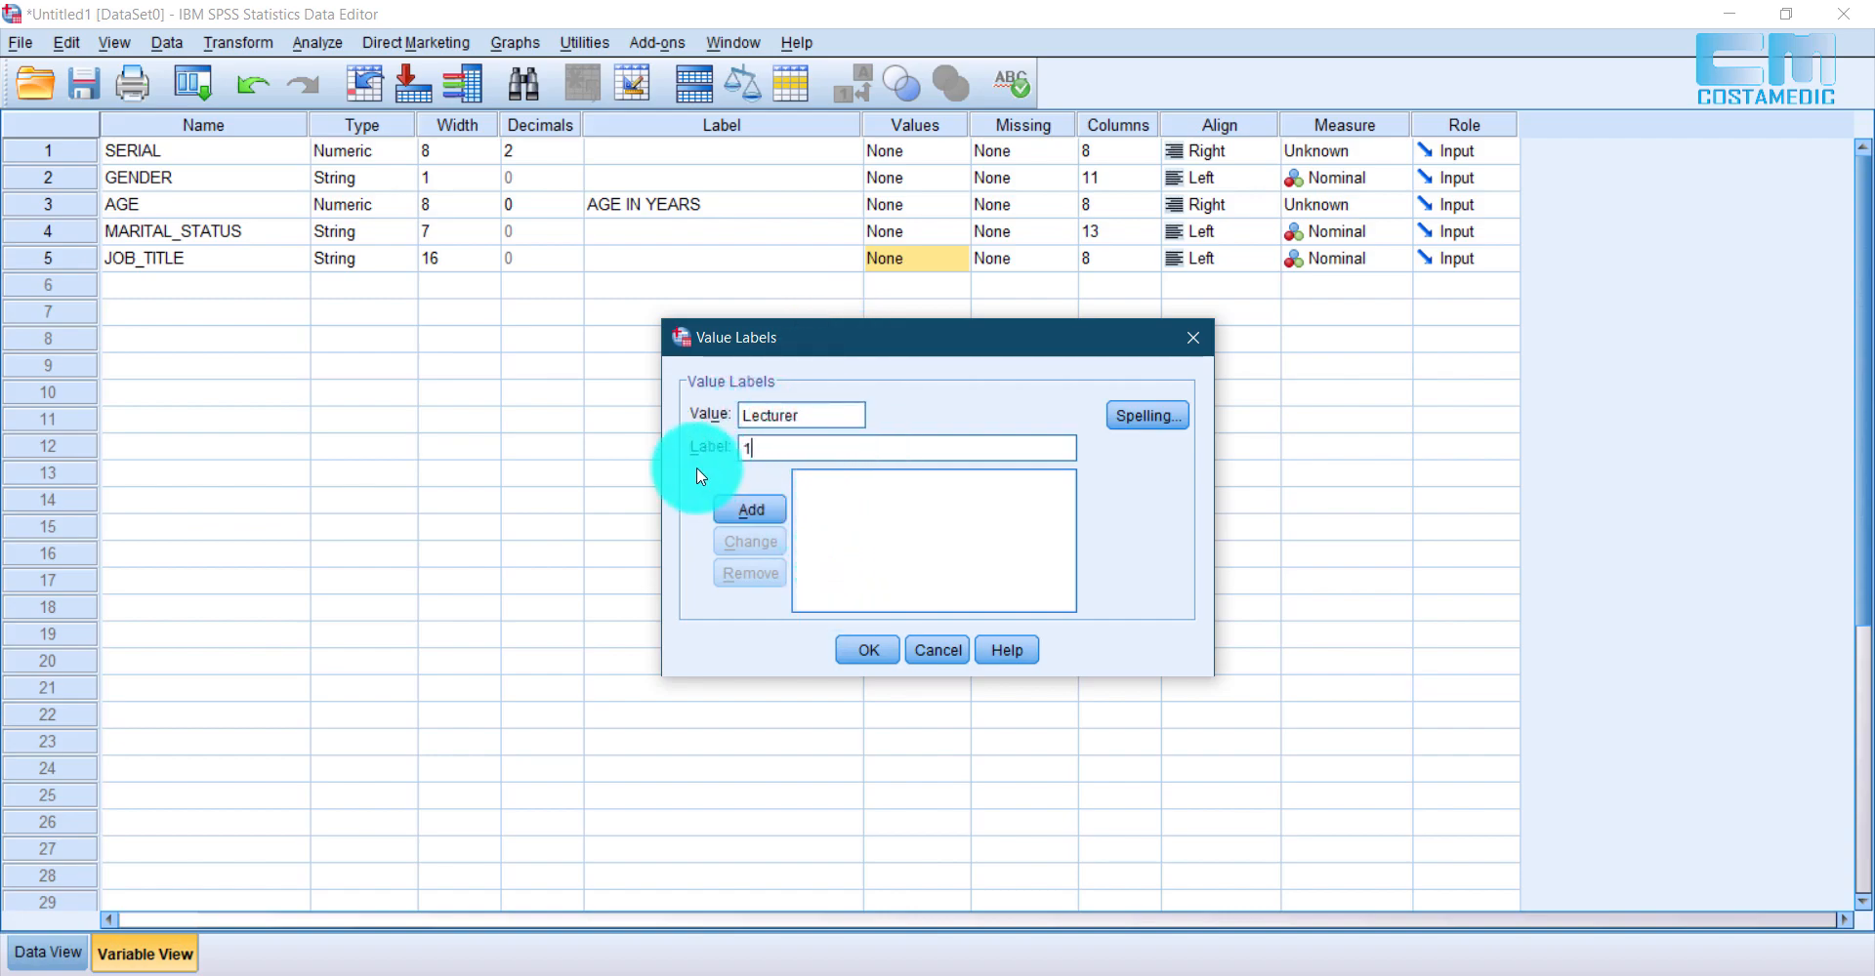
left_click(762, 512)
left_click(882, 657)
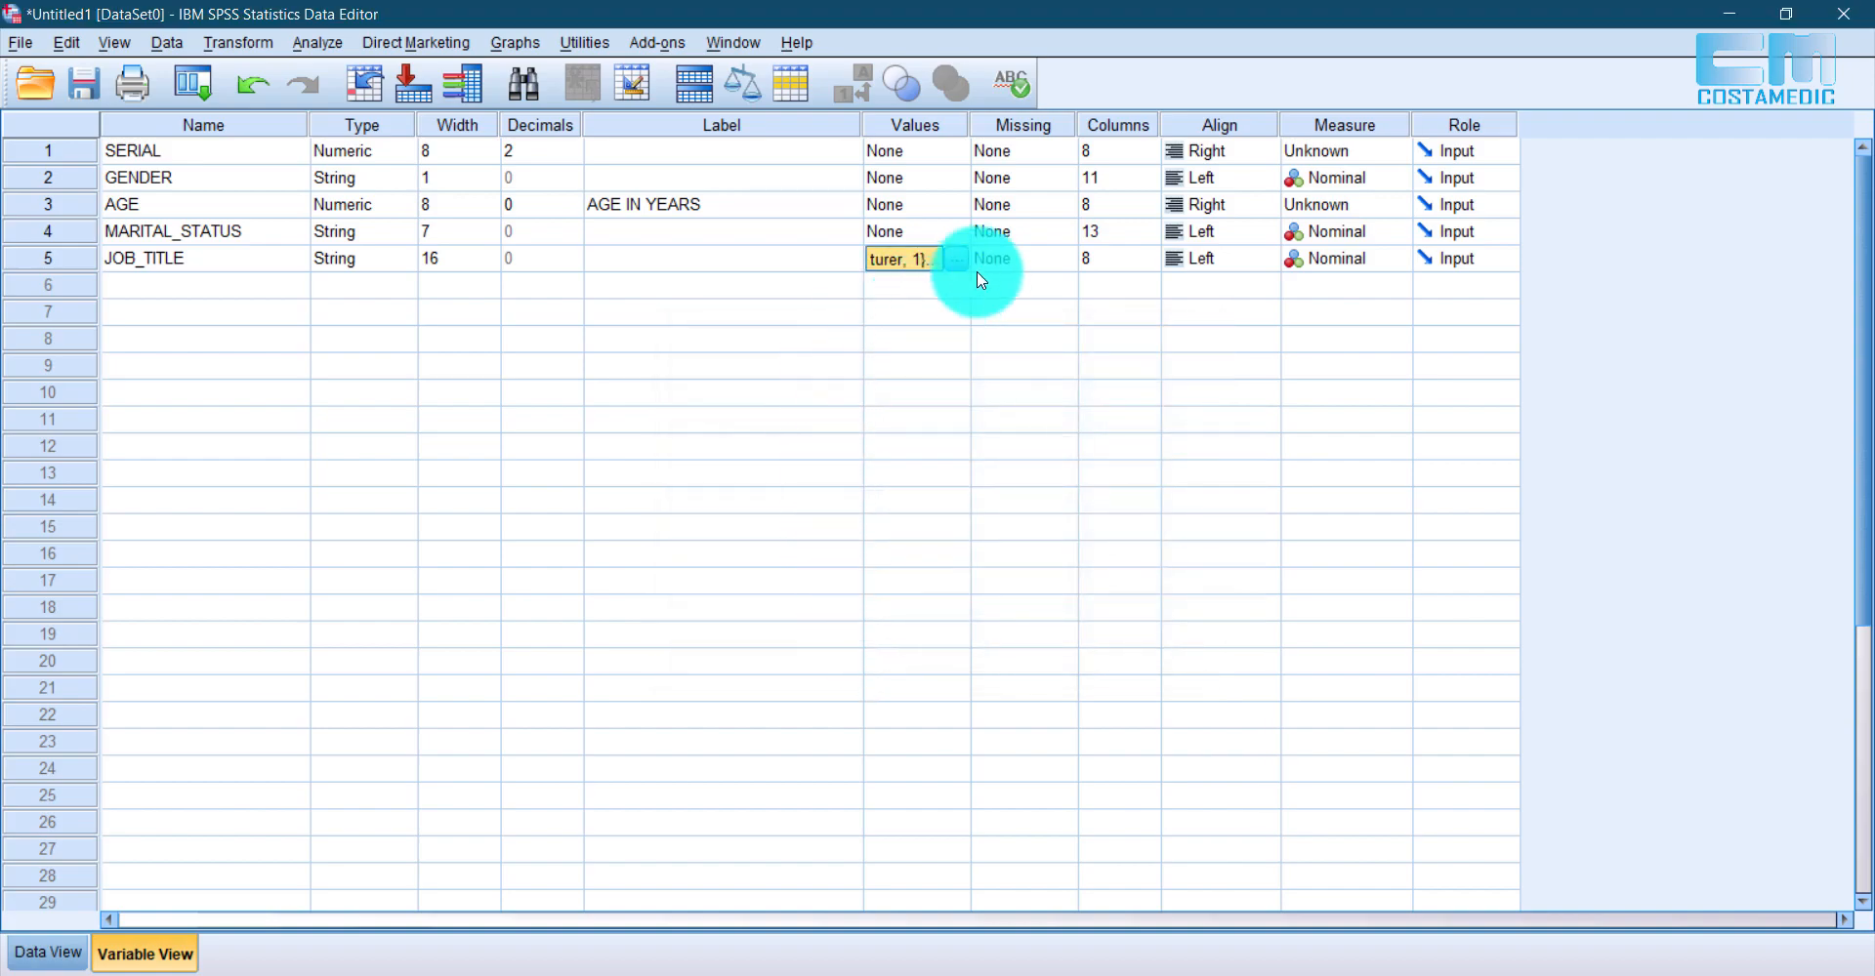
Step: Copy the Asst Prof entry from case 5 of JOB_TITLE in the data grid
left_click(41, 945)
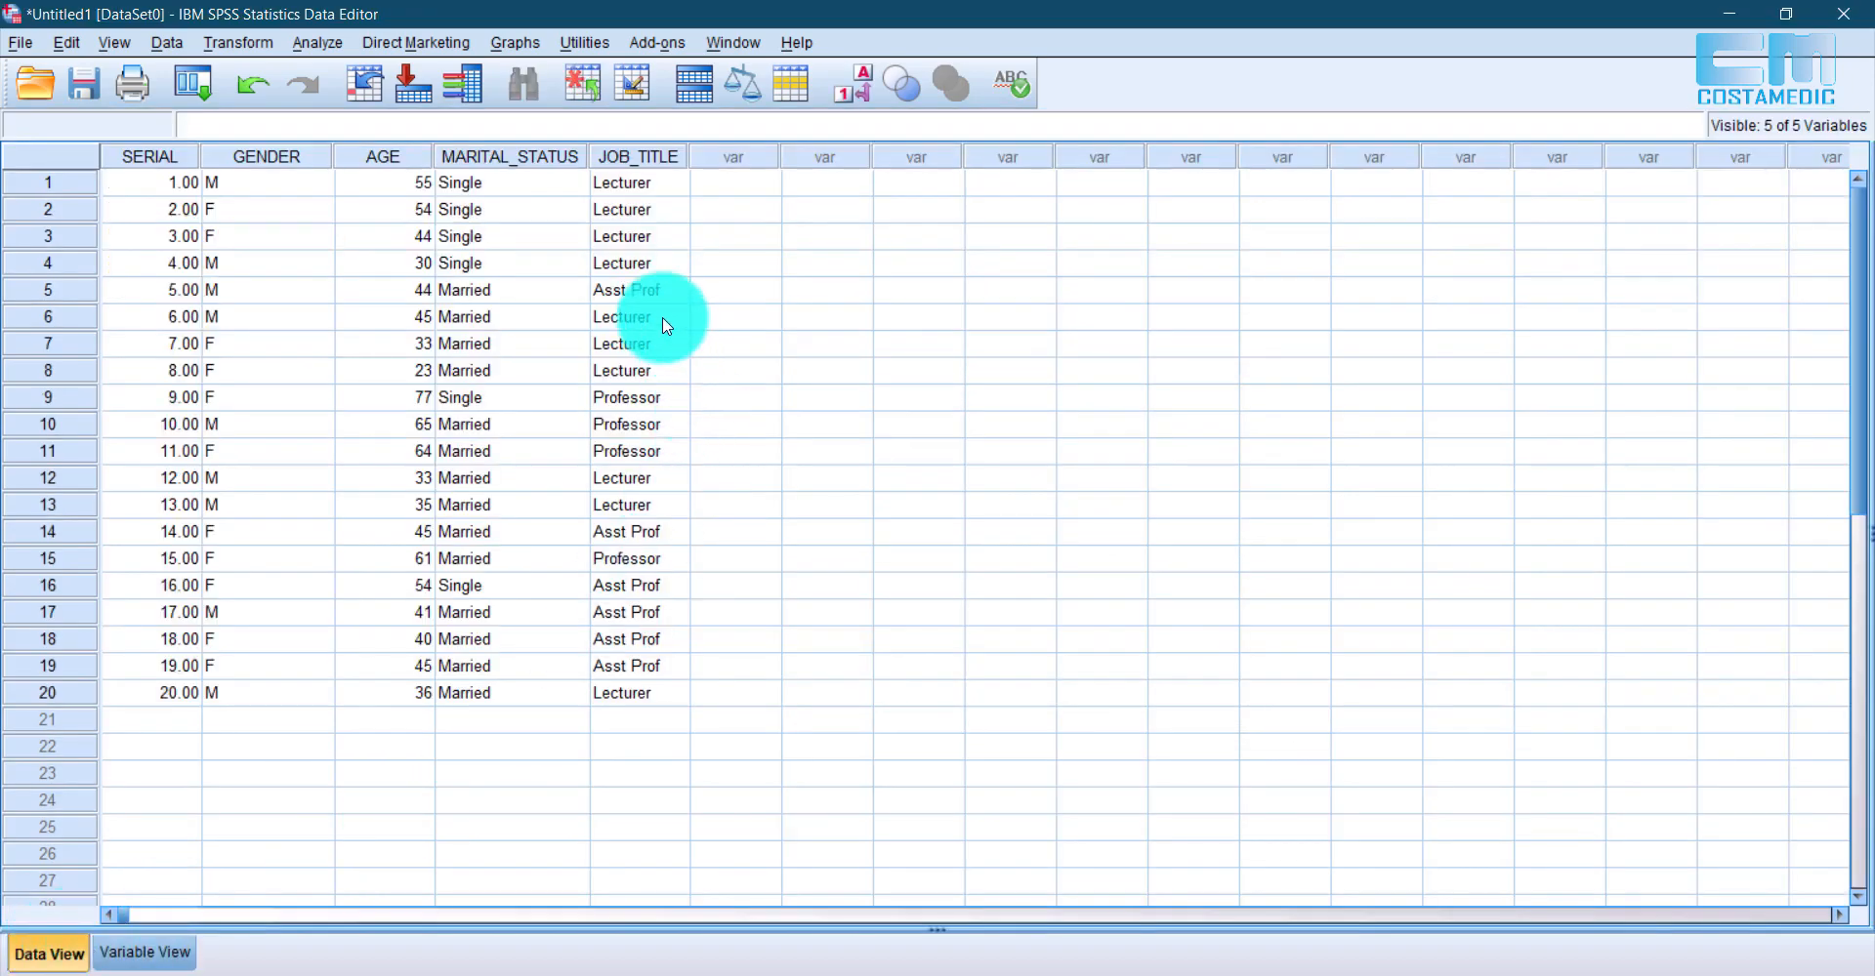
left_click(652, 289)
right_click(652, 289)
key("Escape")
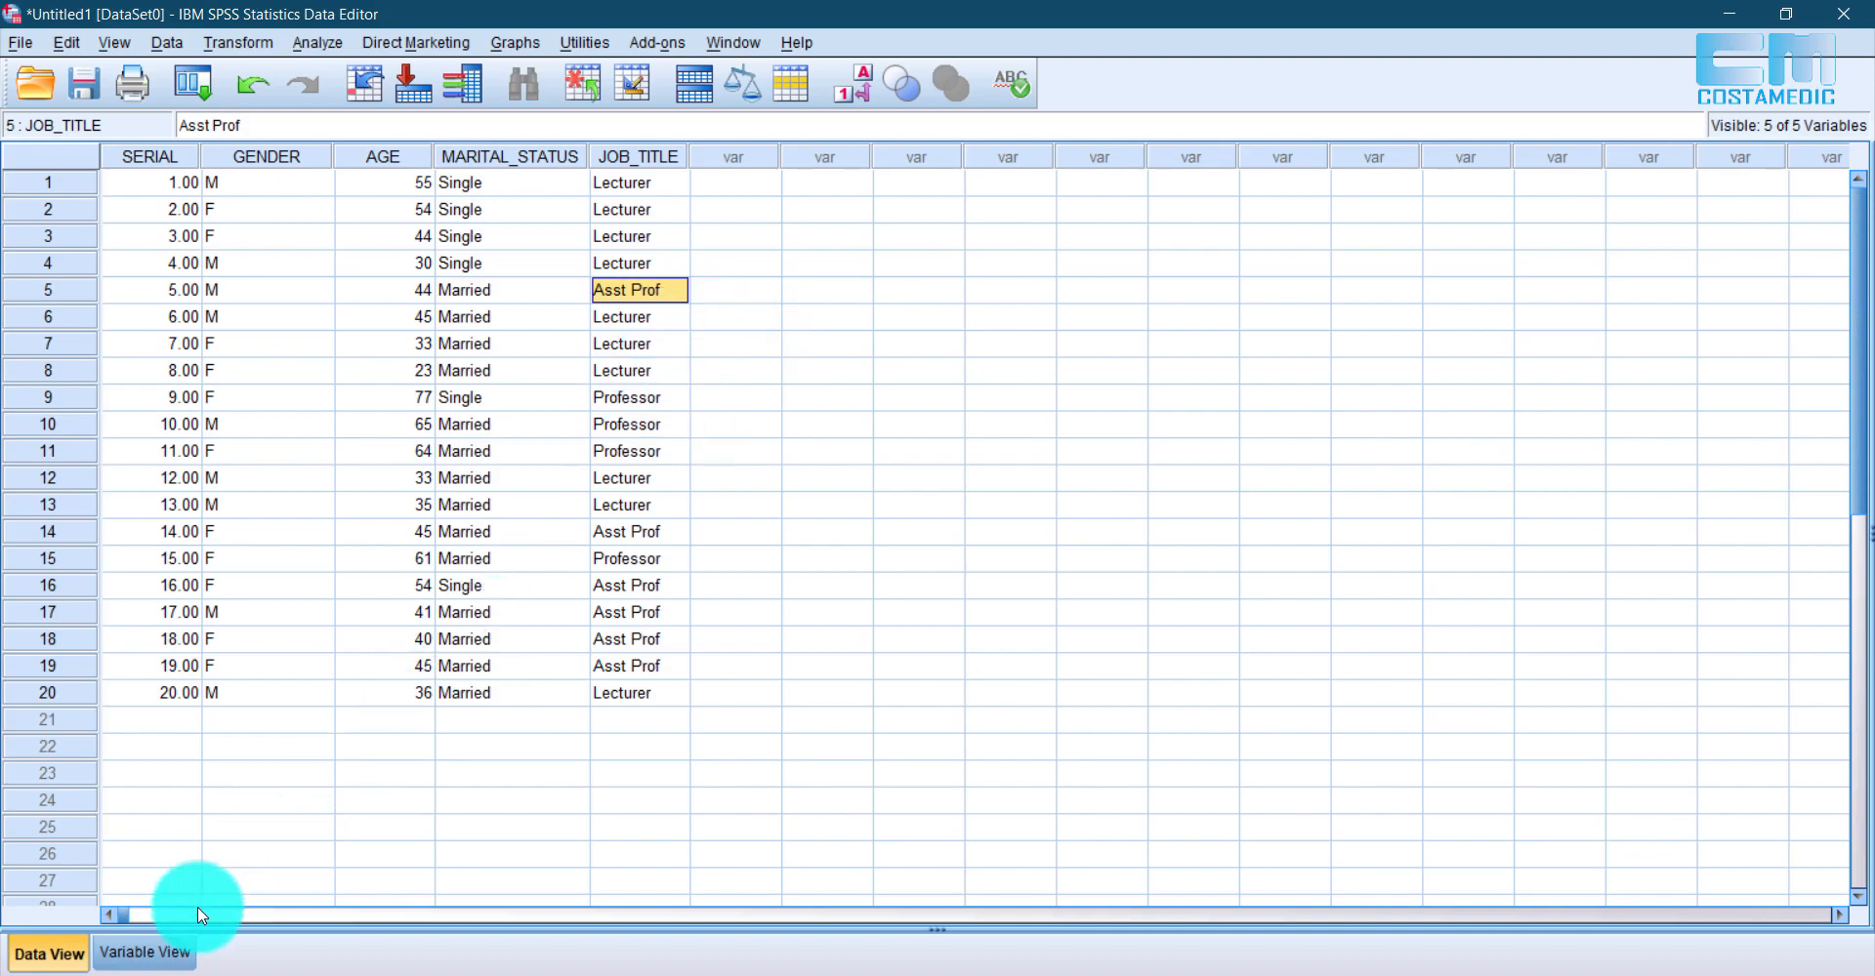
Step: Add a second value label to JOB_TITLE with the copied value Asst Prof and the label 2
left_click(145, 952)
left_click(965, 262)
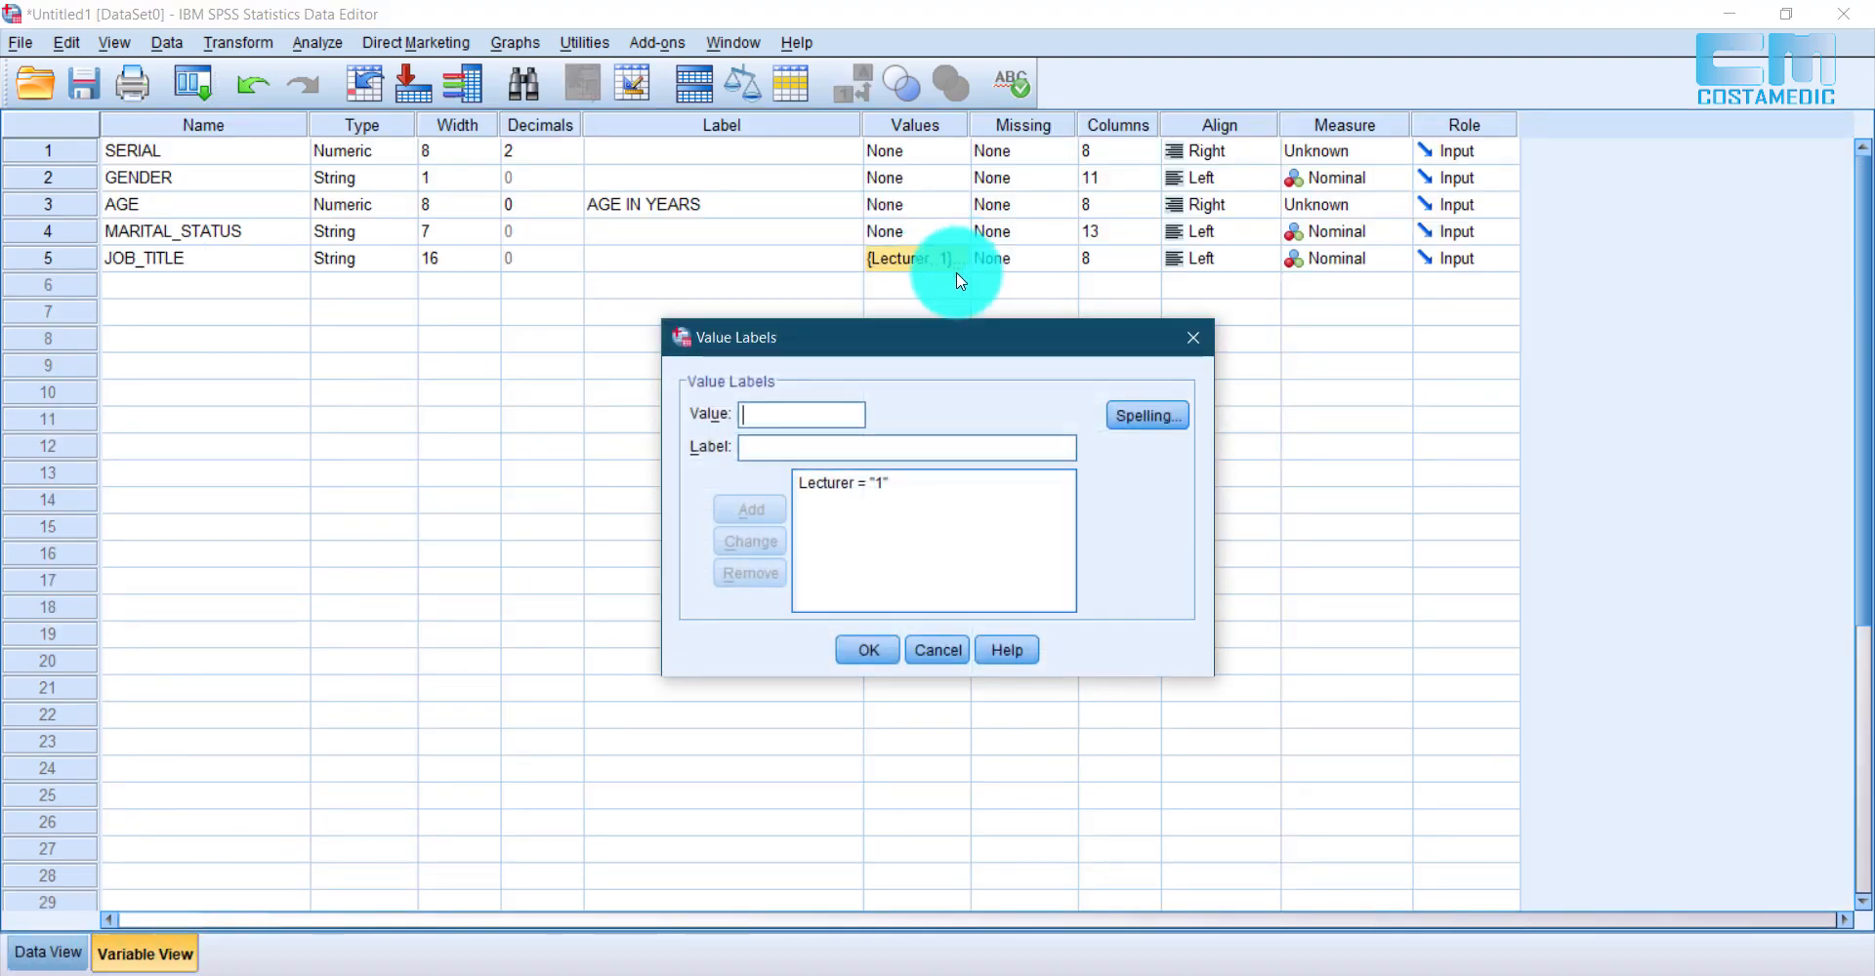
right_click(780, 418)
left_click(832, 558)
left_click(820, 447)
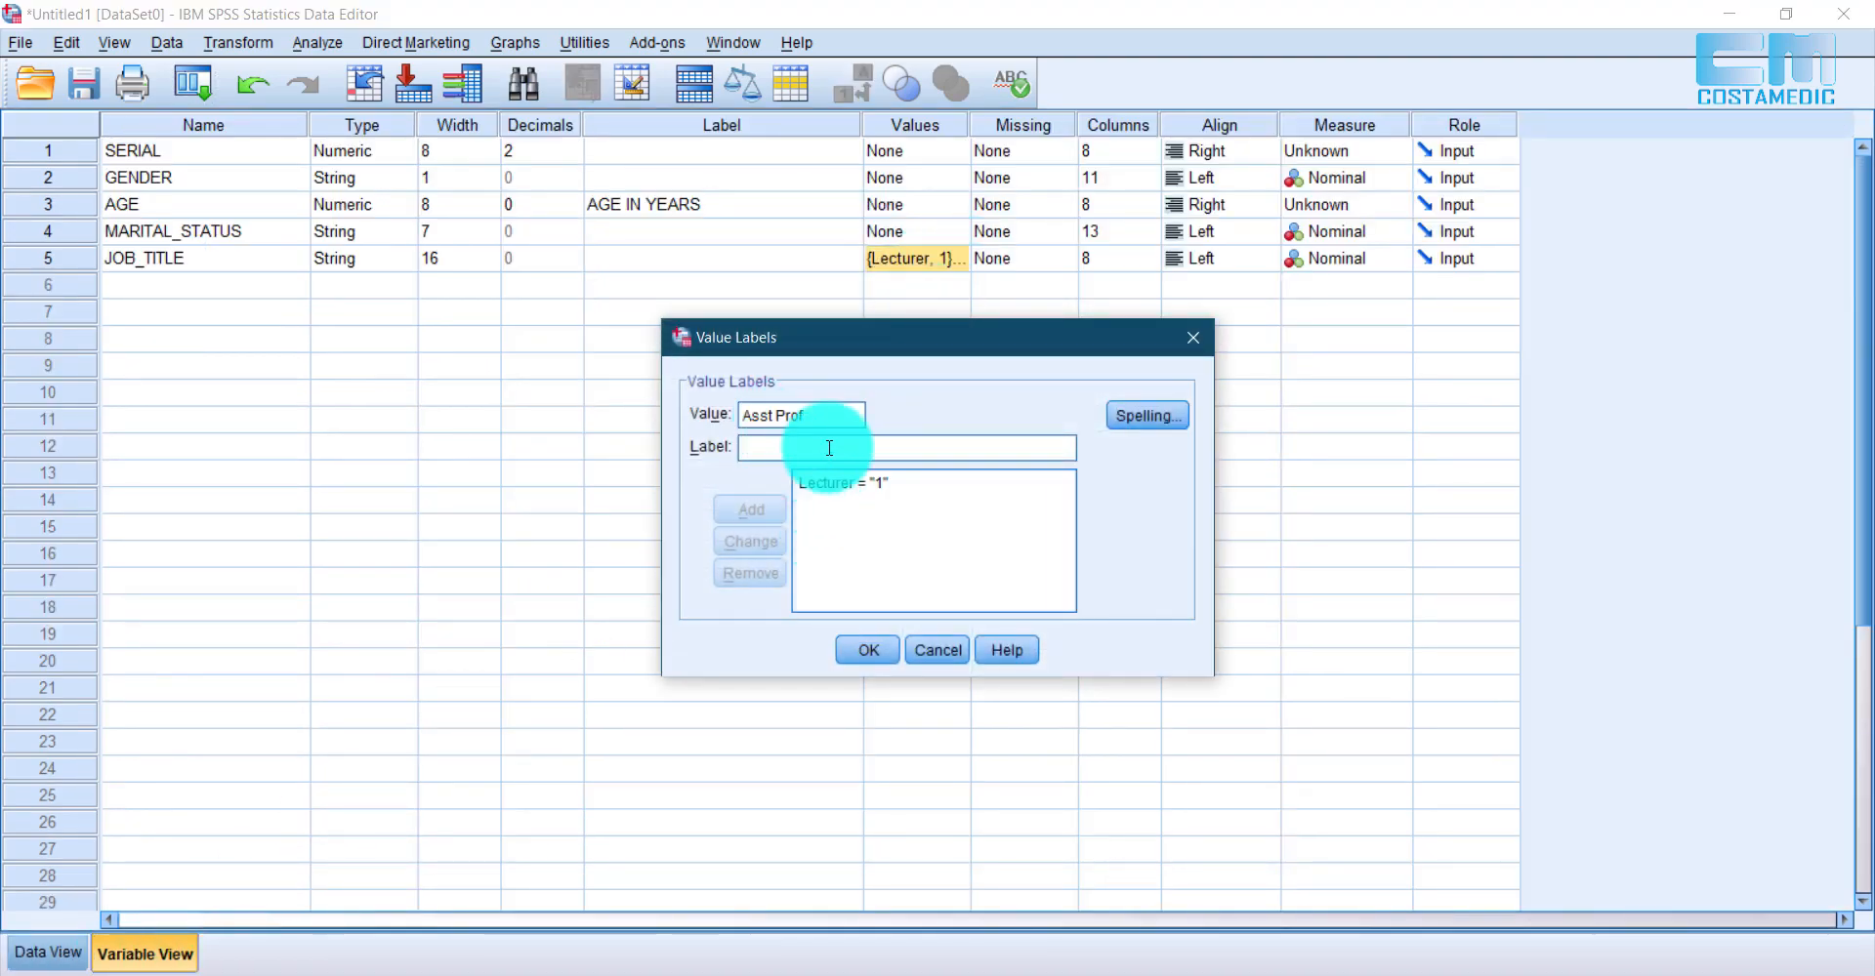
type("2")
left_click(749, 508)
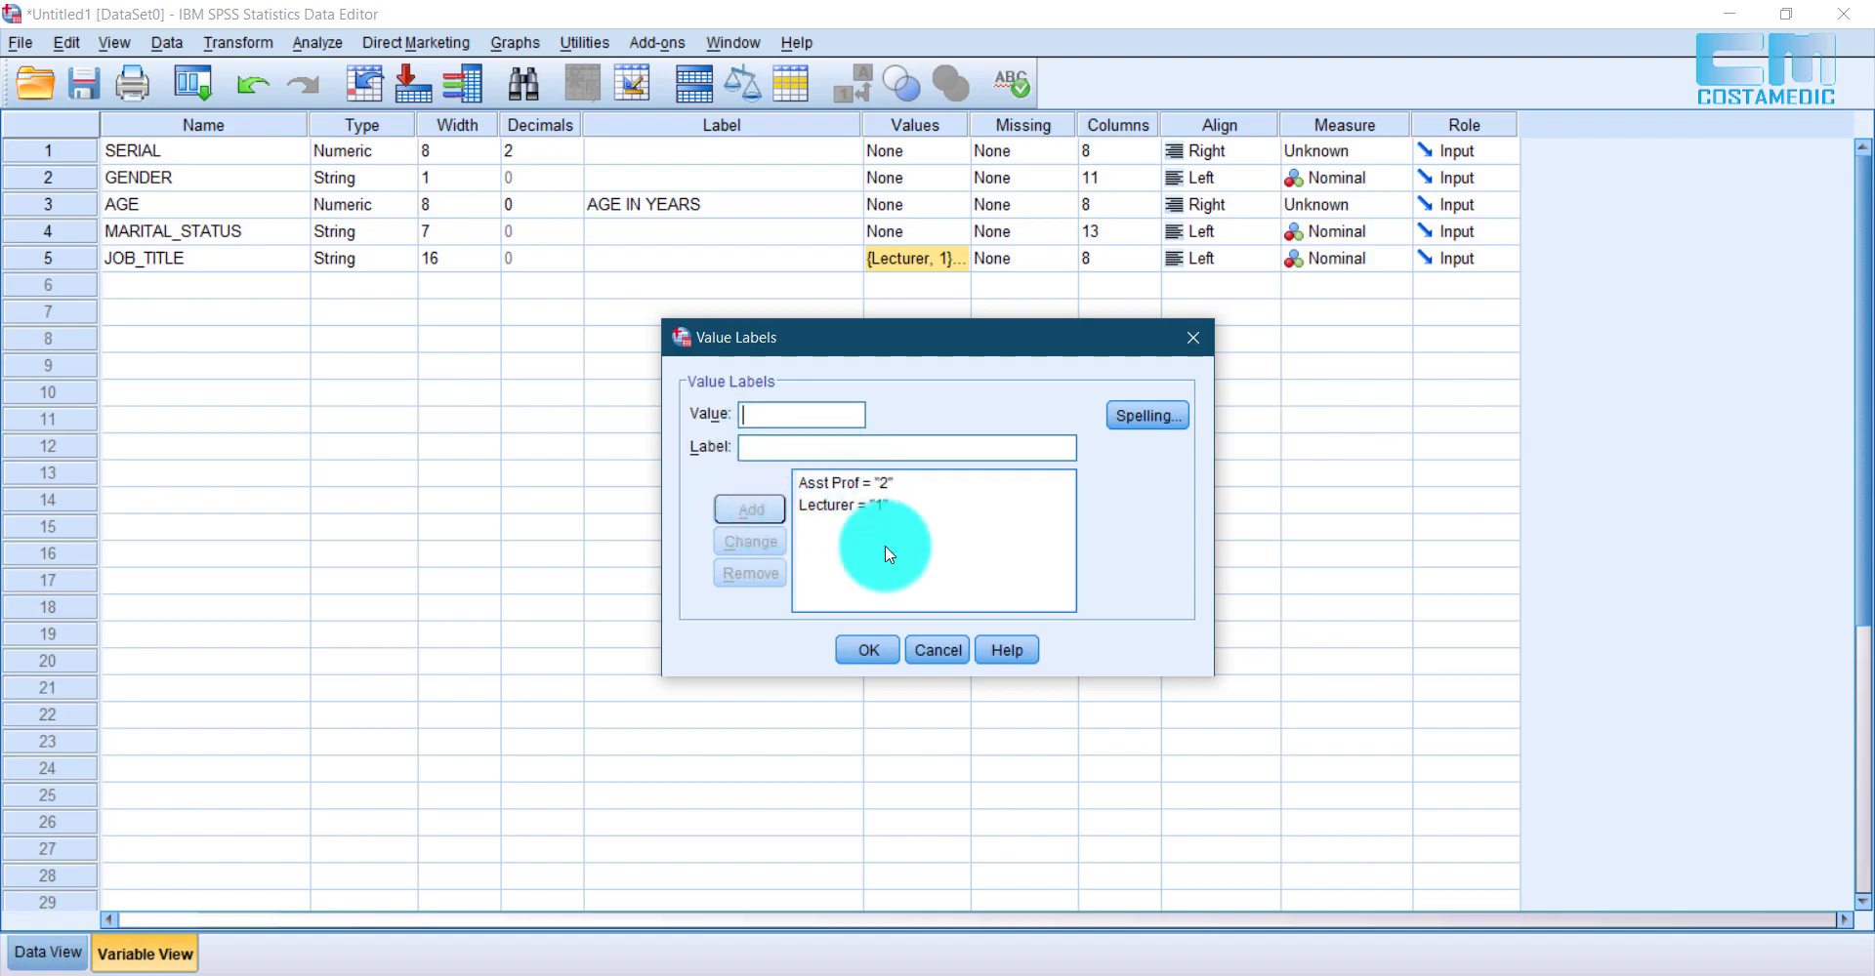
left_click(868, 649)
Step: Copy the Professor entry from case 15 of JOB_TITLE and return to the variable definitions
left_click(48, 952)
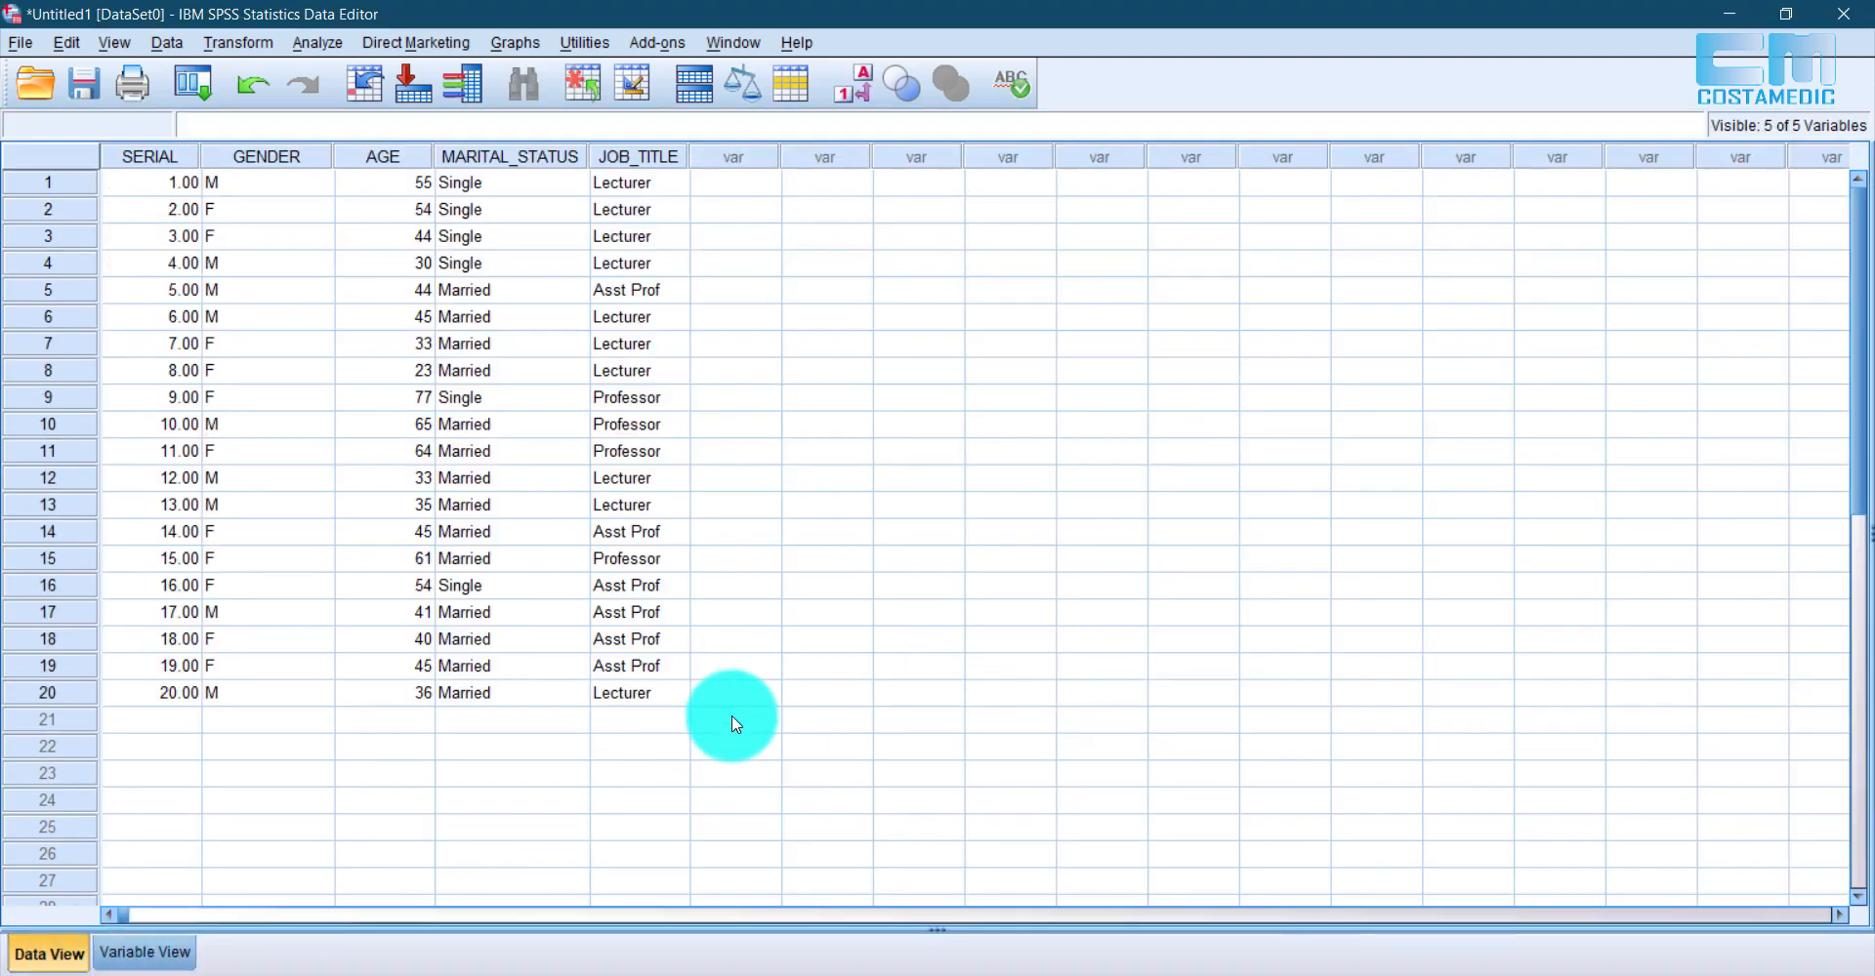
left_click(649, 559)
right_click(648, 558)
left_click(707, 606)
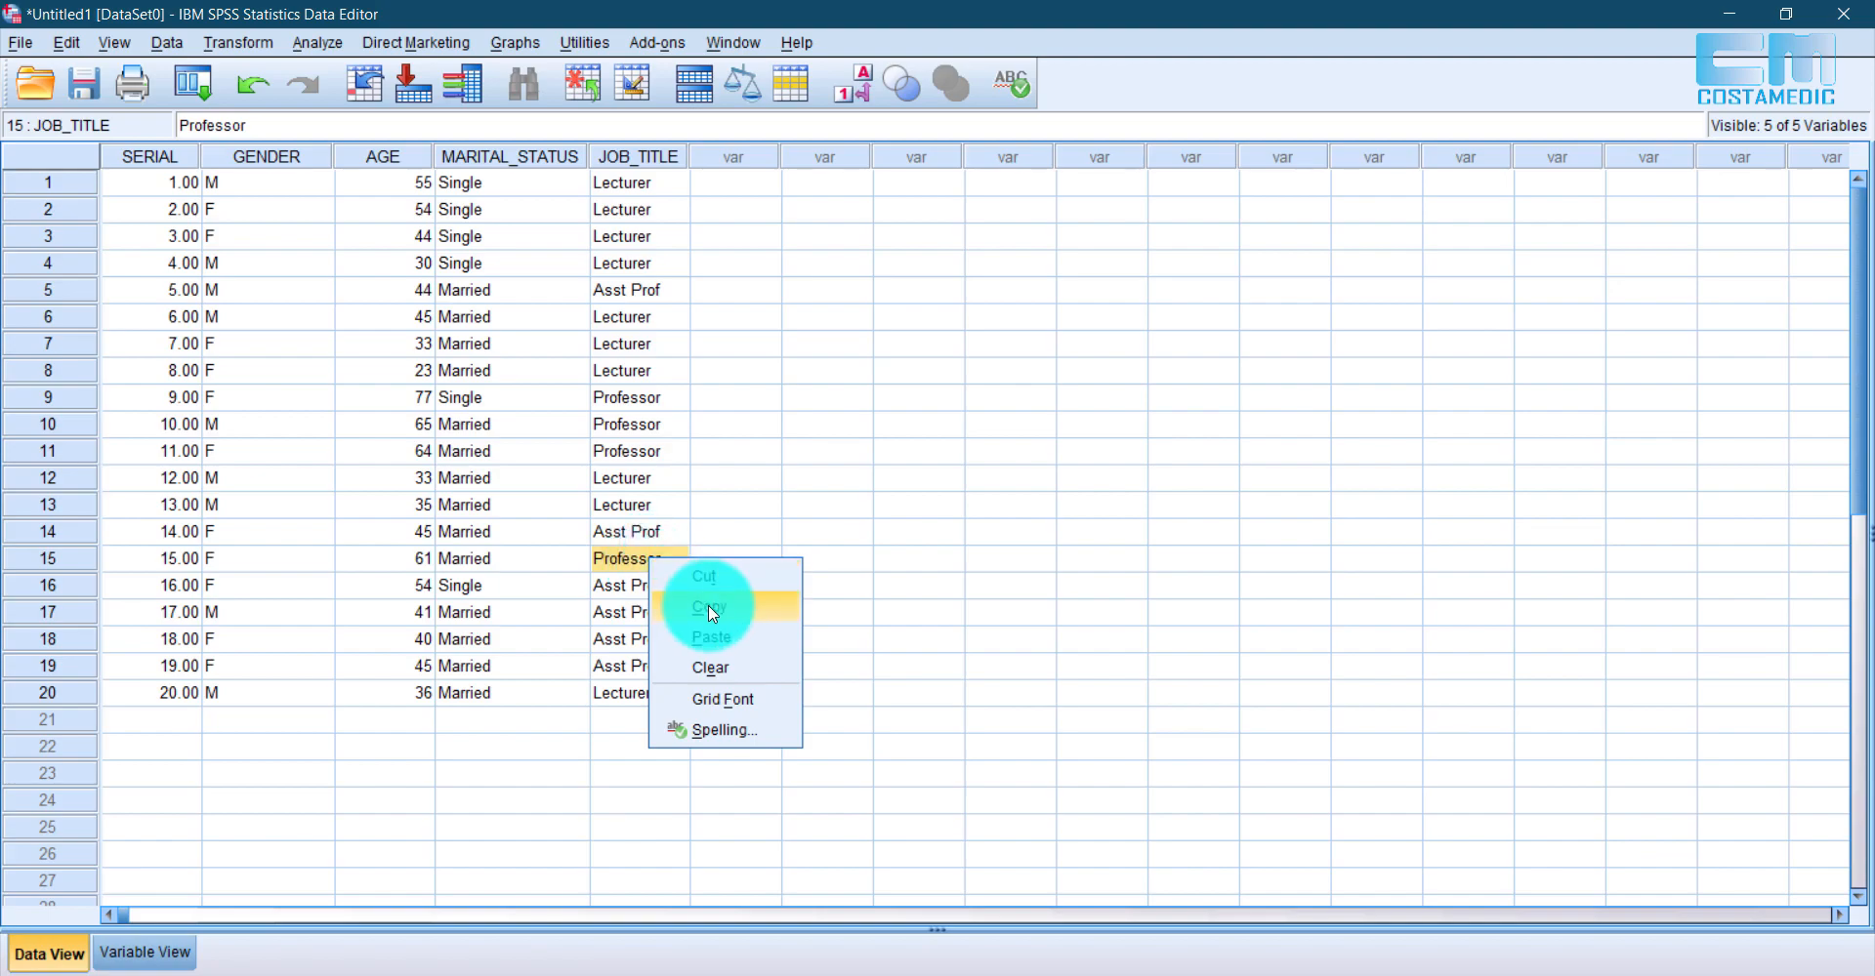
left_click(144, 952)
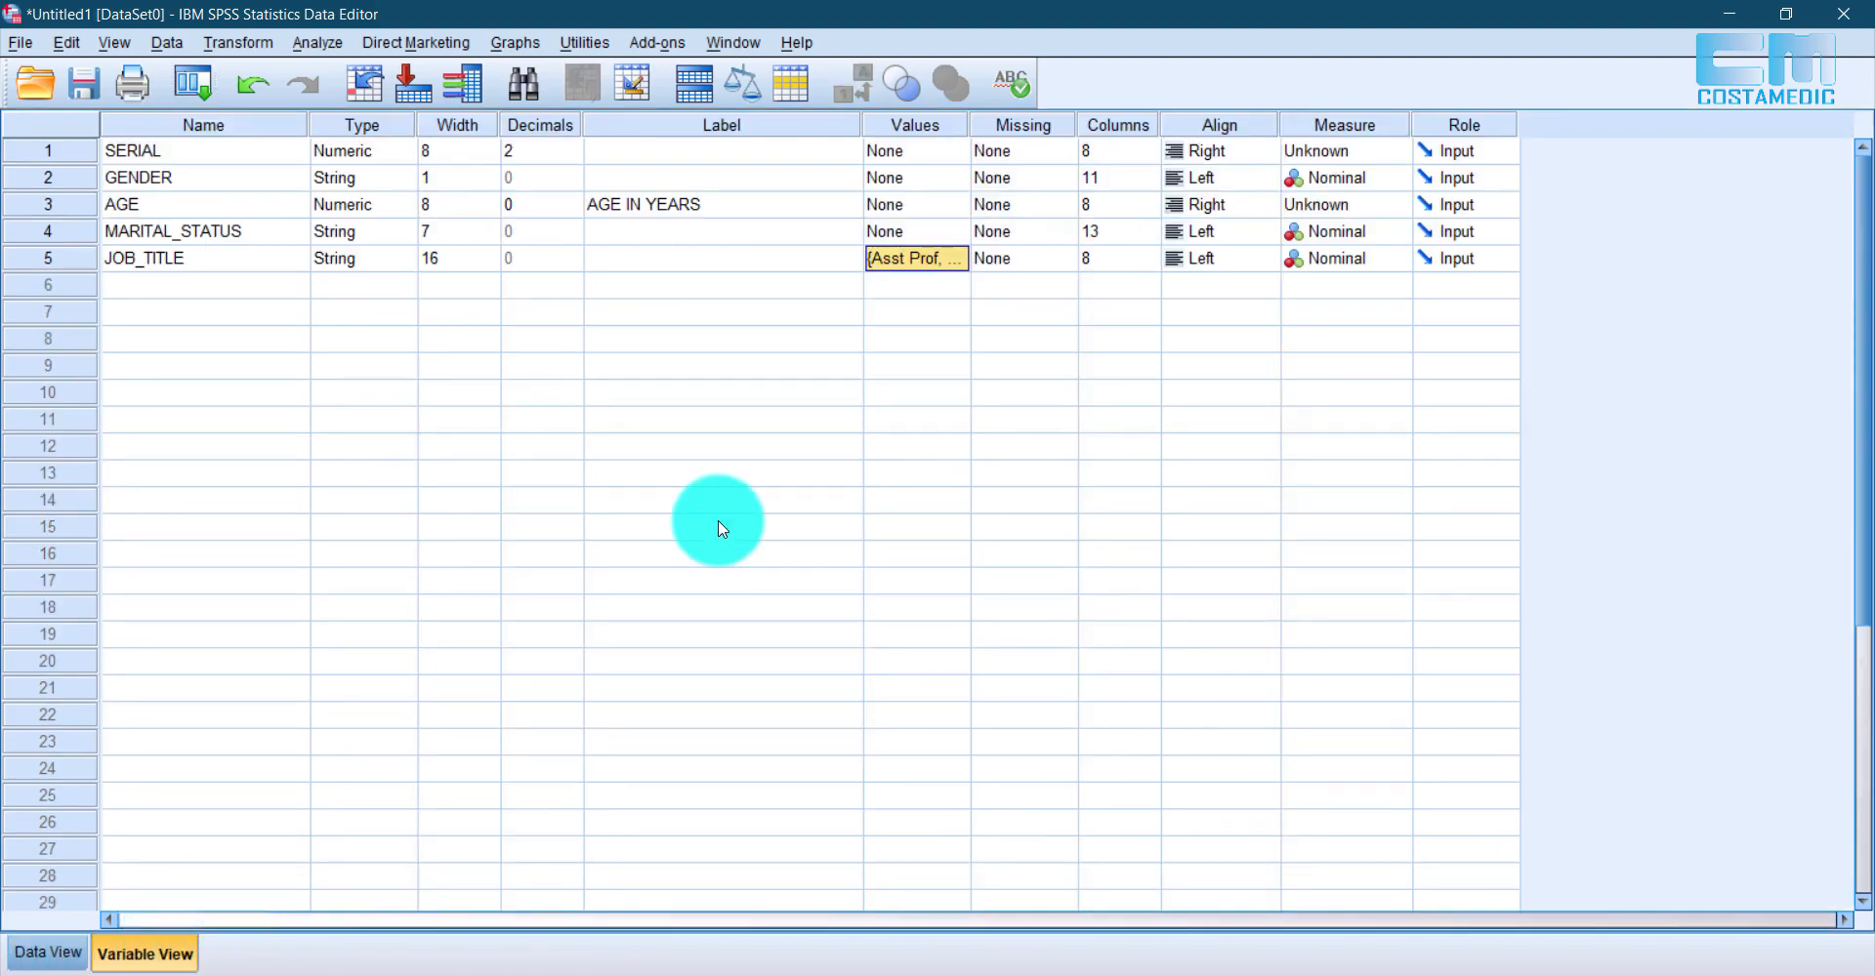
Step: Add a third value label to JOB_TITLE with the copied value Professor and the label 3, and apply the value labels
left_click(961, 259)
right_click(763, 411)
left_click(830, 550)
left_click(804, 449)
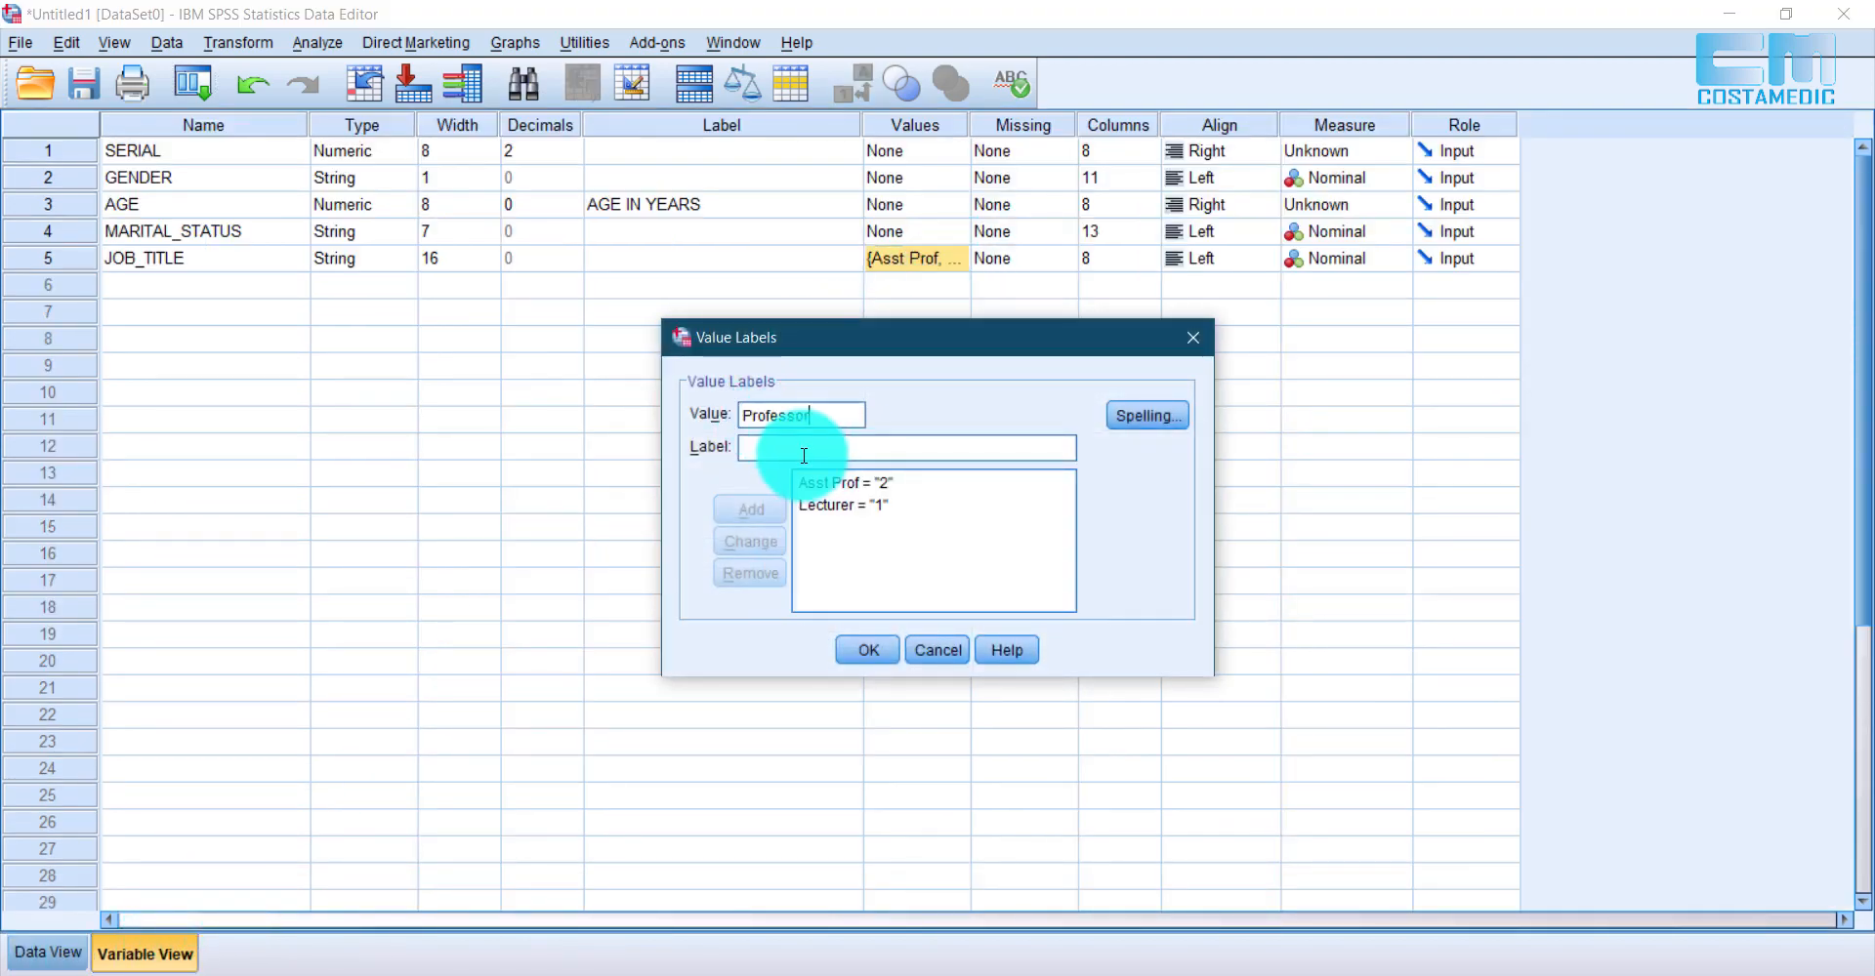
type("3")
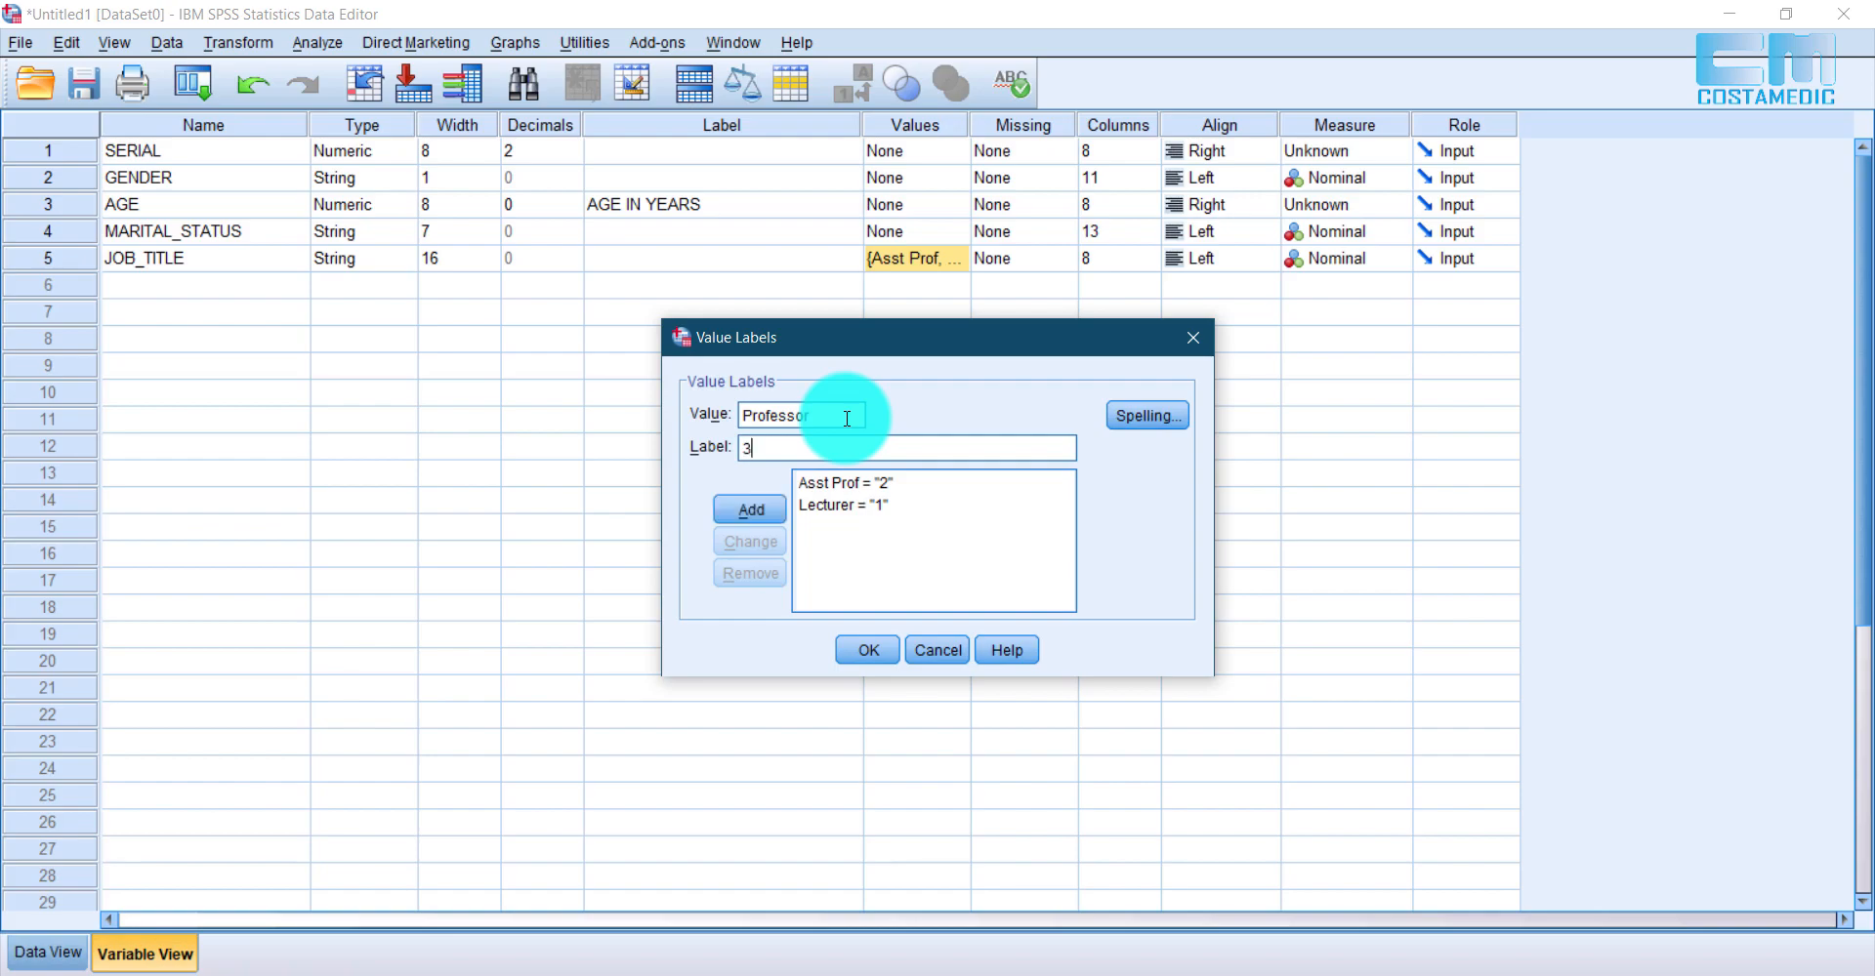
left_click(747, 507)
left_click(868, 651)
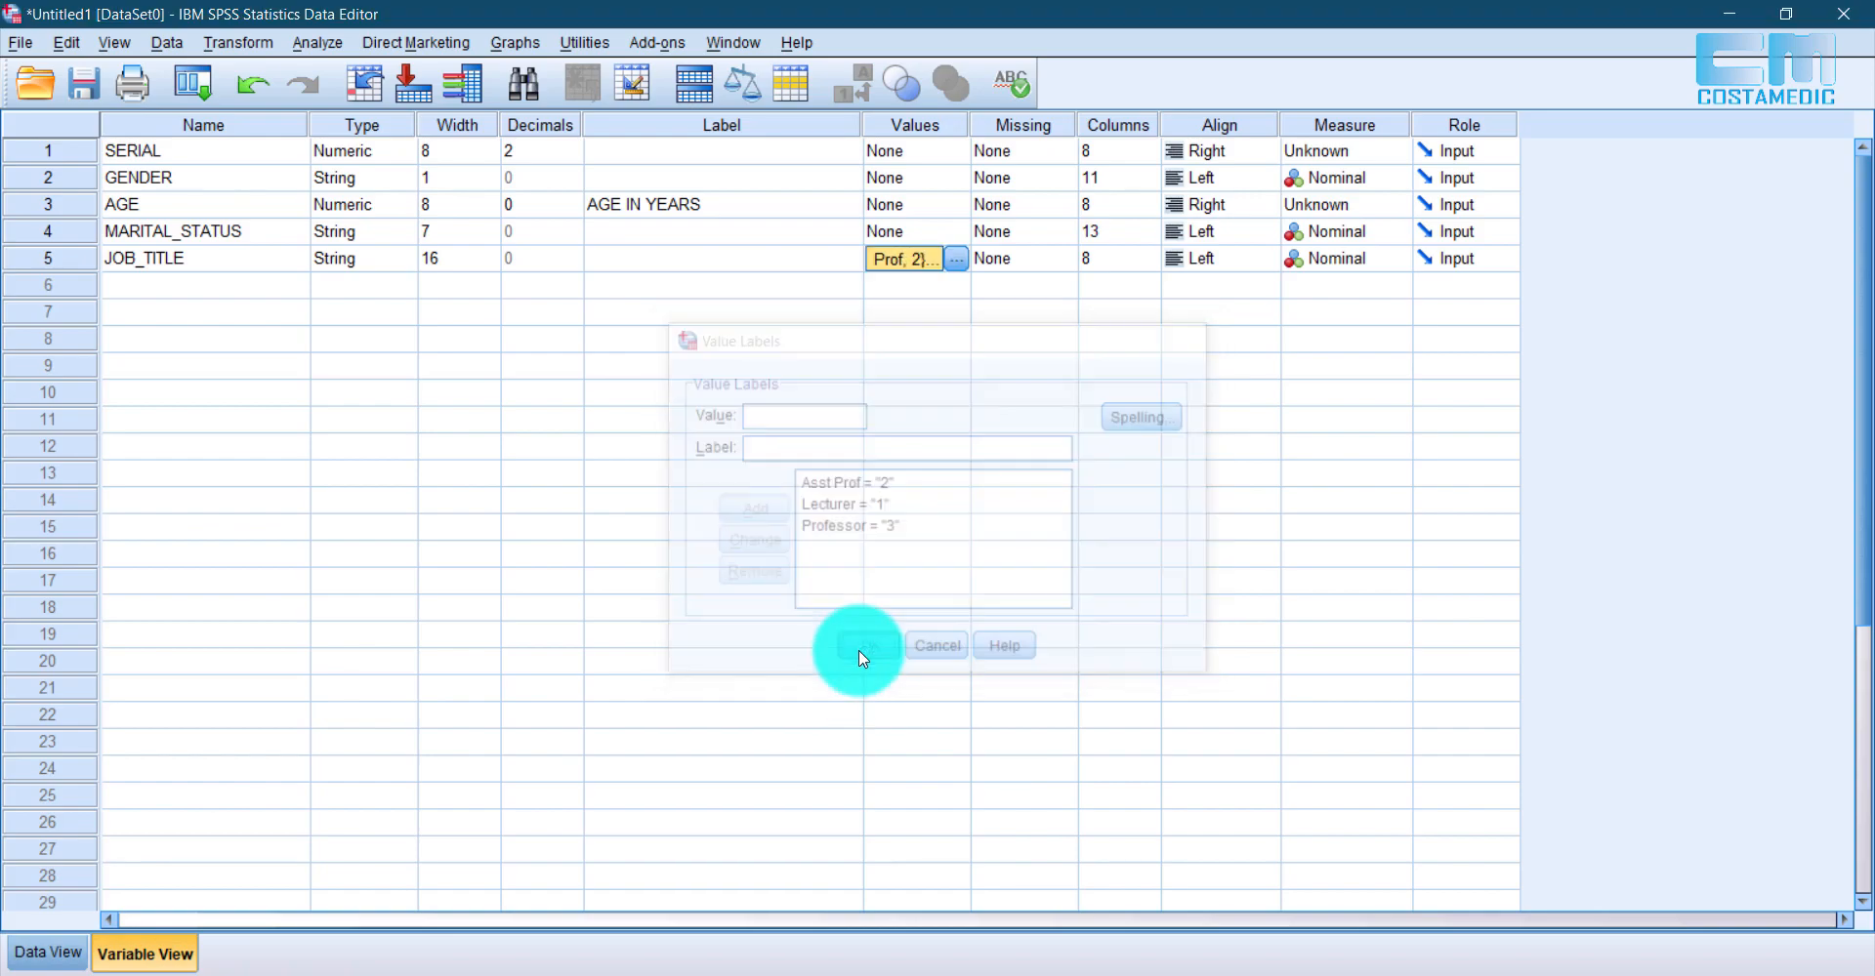
Step: Display the value labels in the data grid to check the JOB_TITLE codes, and restore the display of actual values
left_click(48, 953)
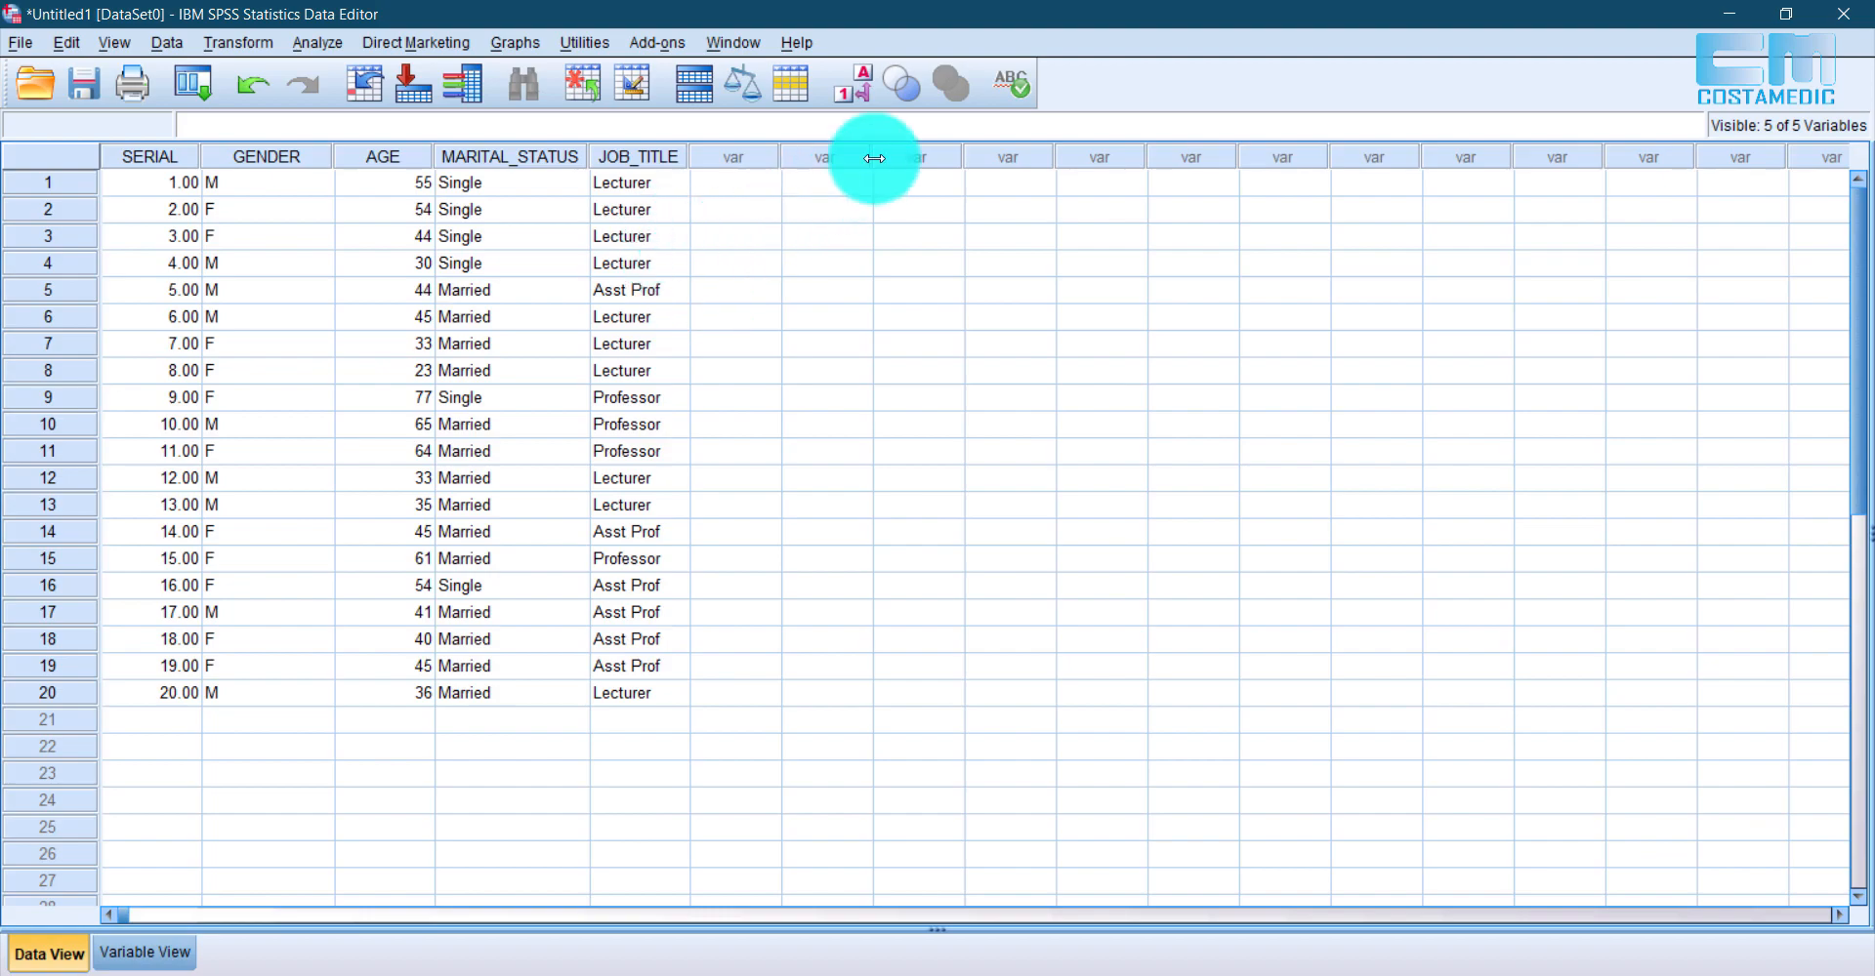
left_click(857, 90)
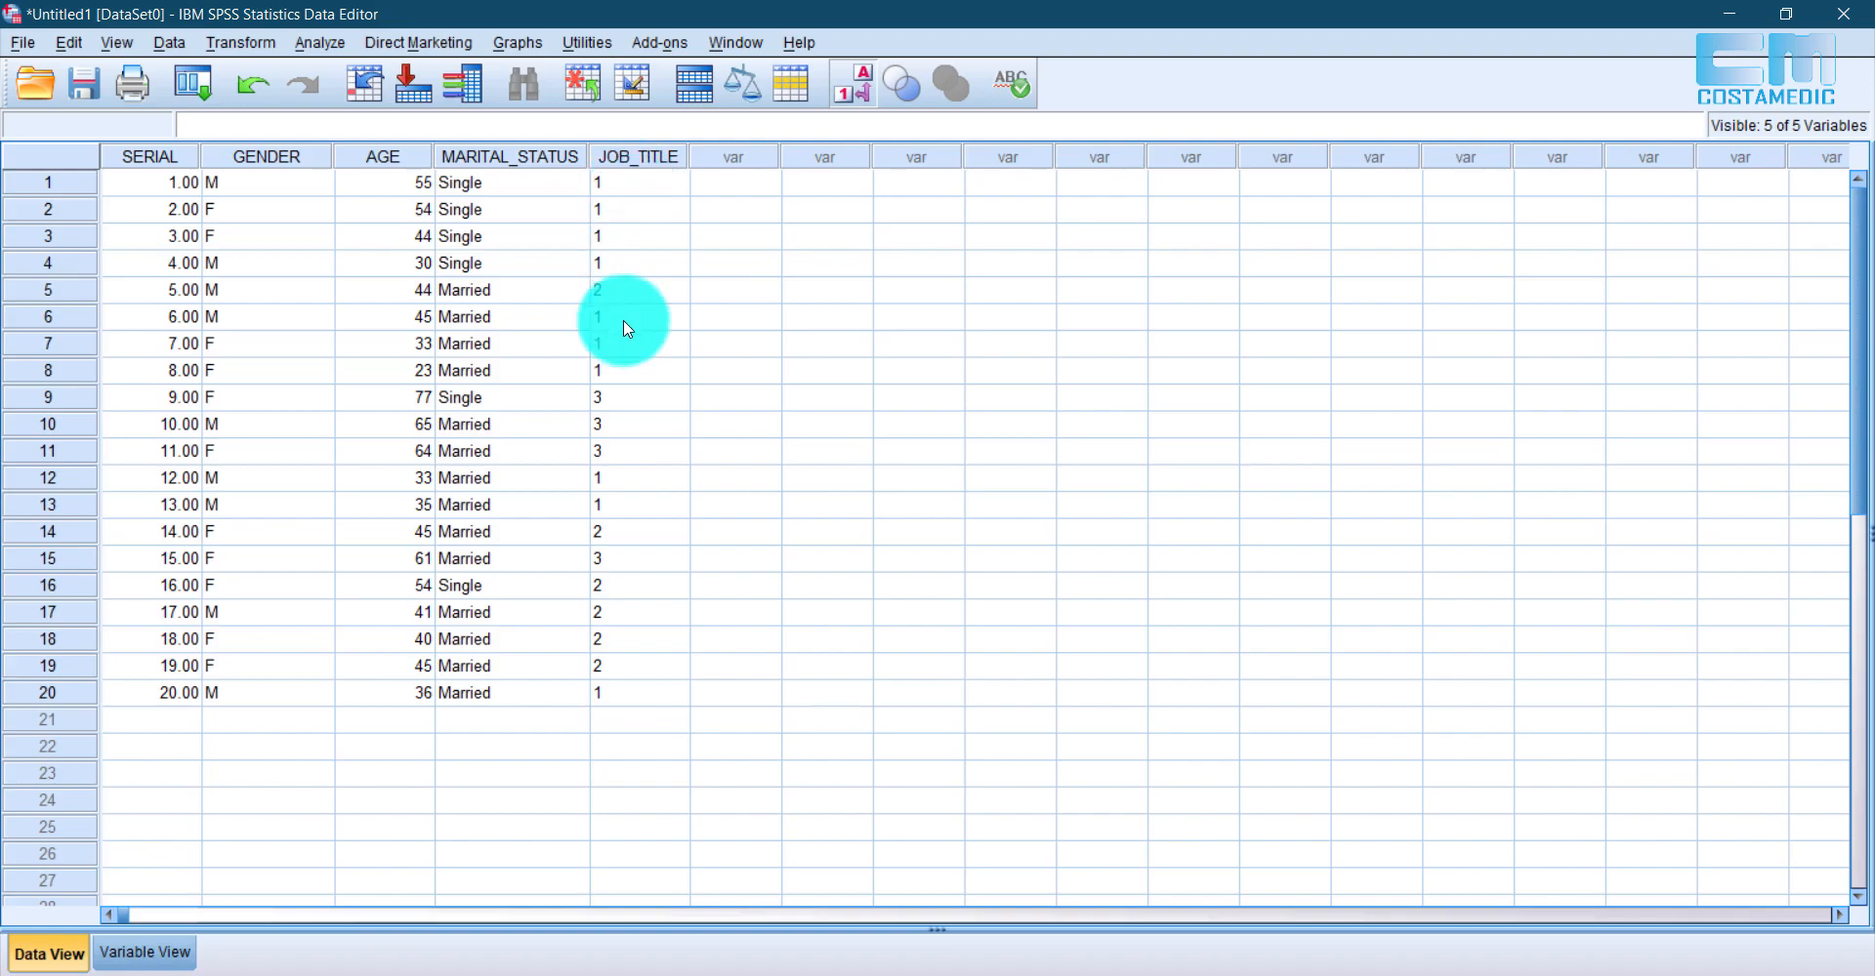
left_click(853, 90)
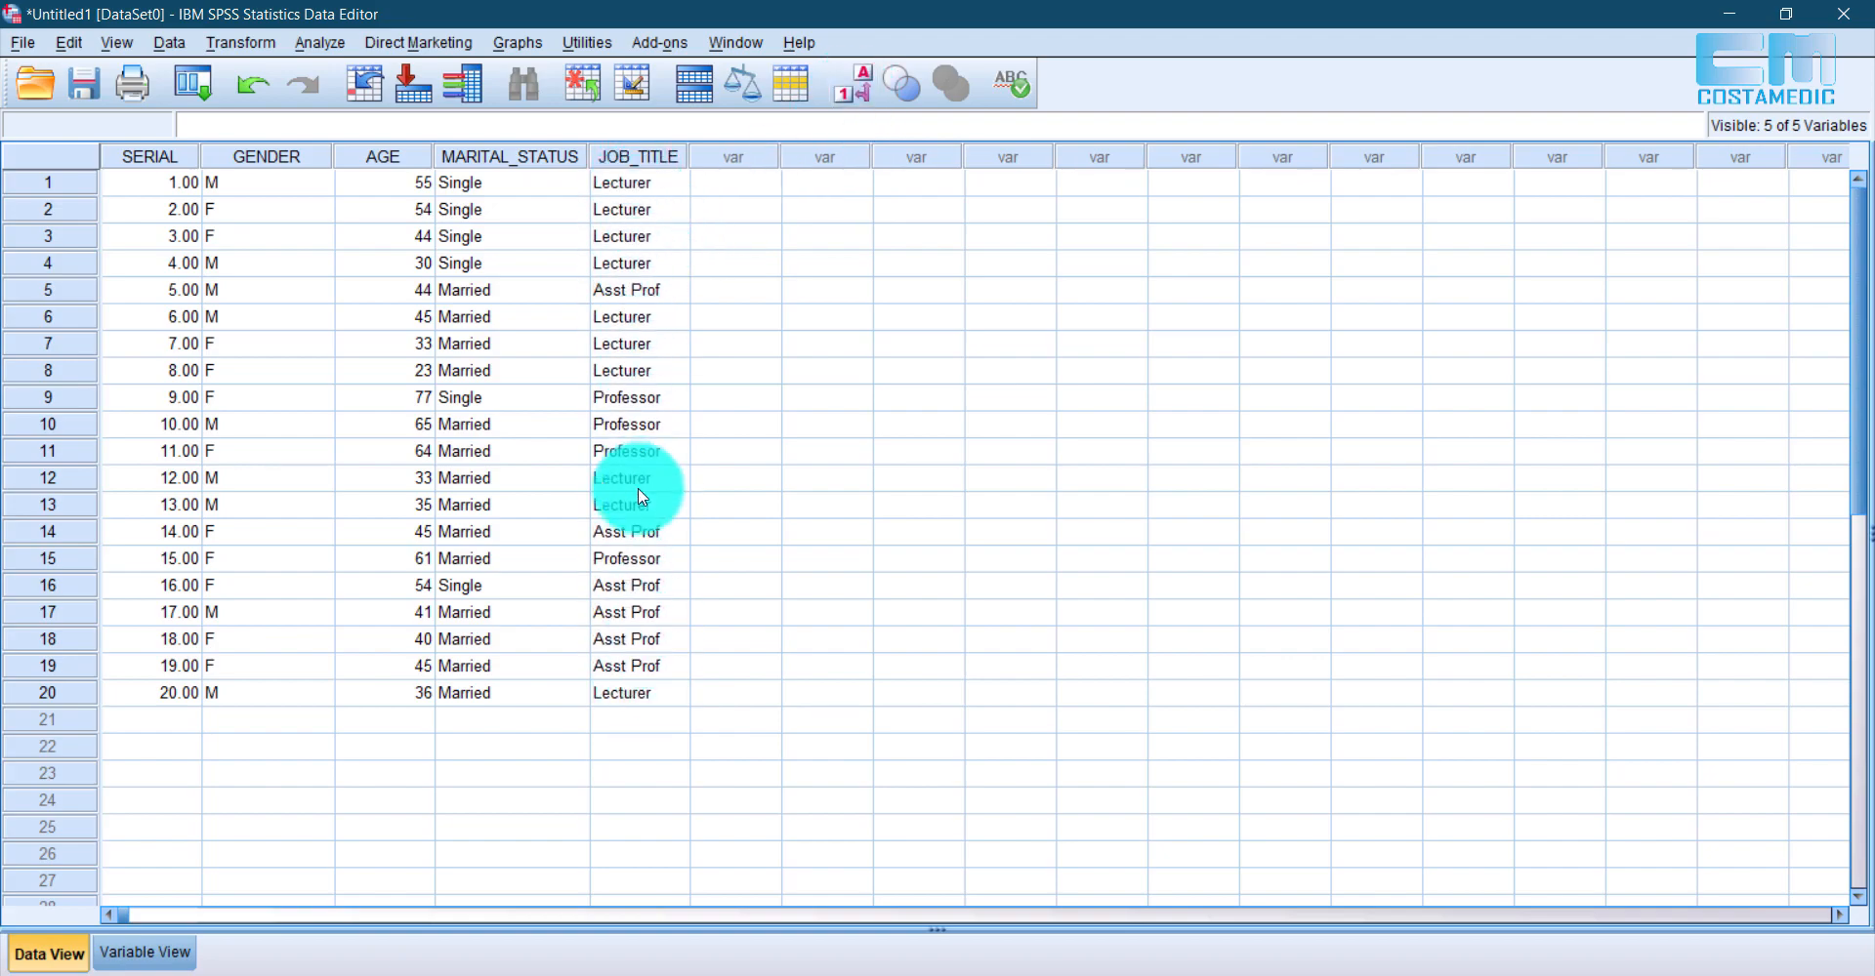
Step: Clear the AGE entries of cases 15 and 8 in the data grid to simulate missing data
left_click(145, 952)
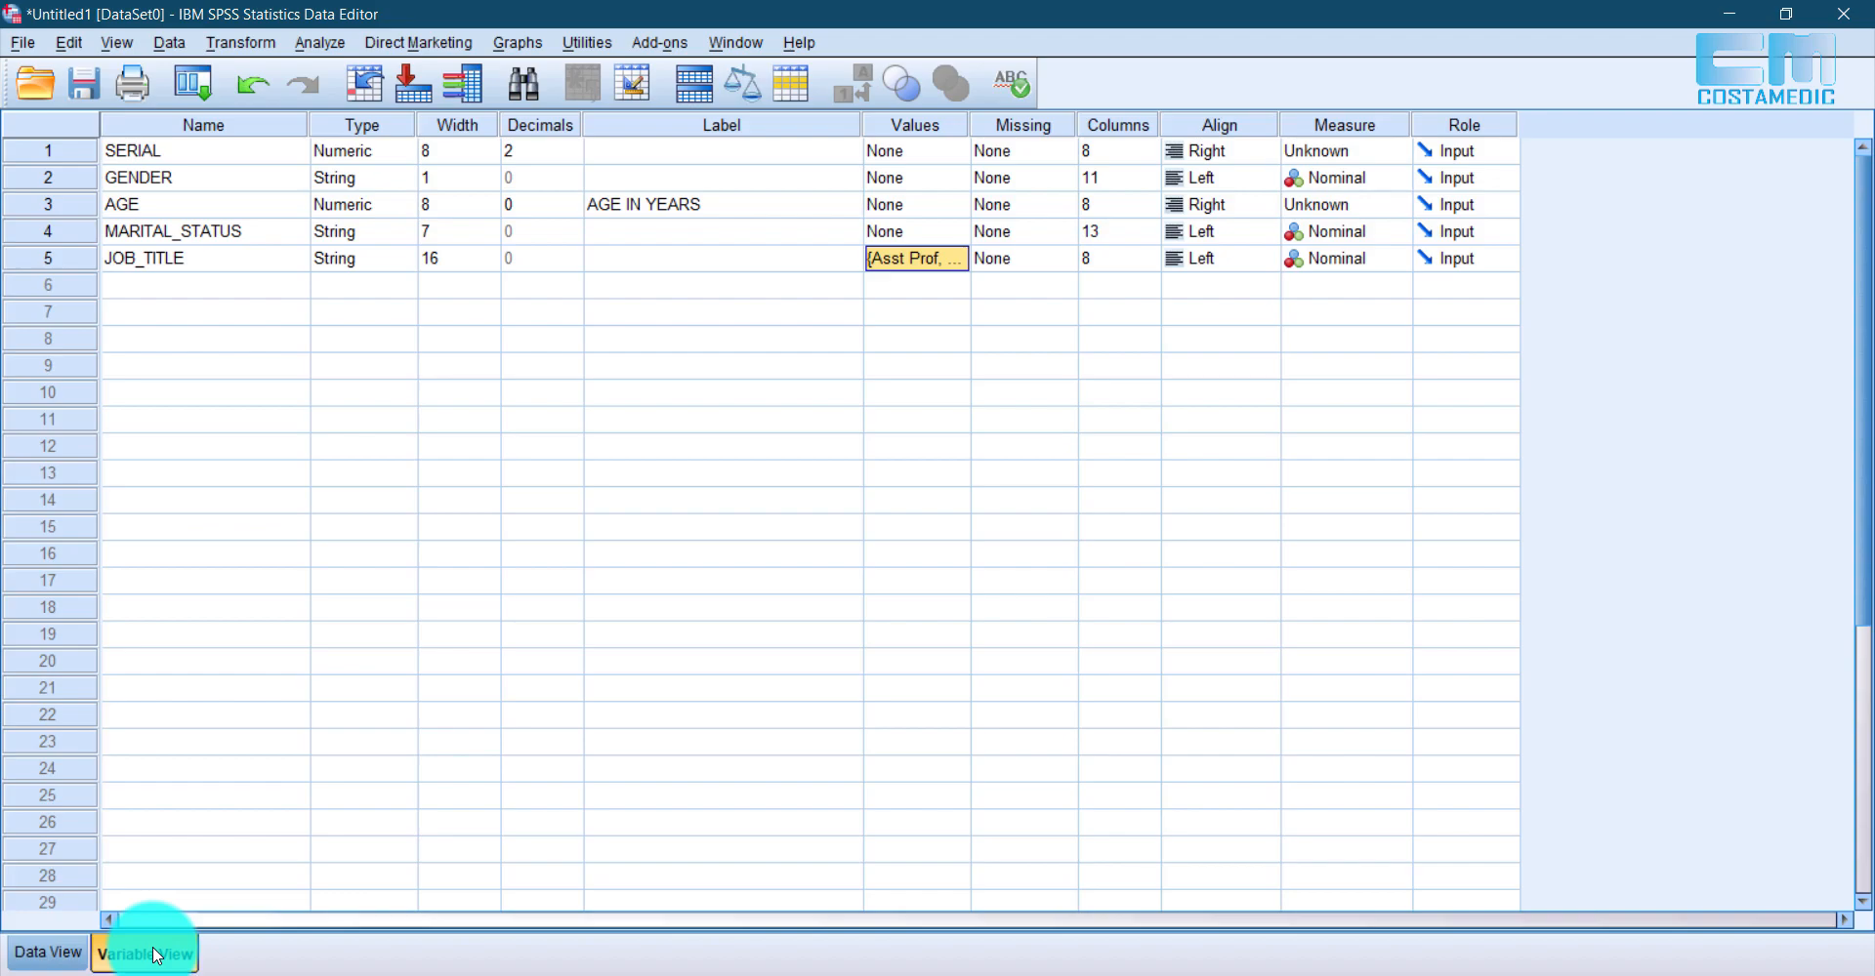
left_click(1006, 124)
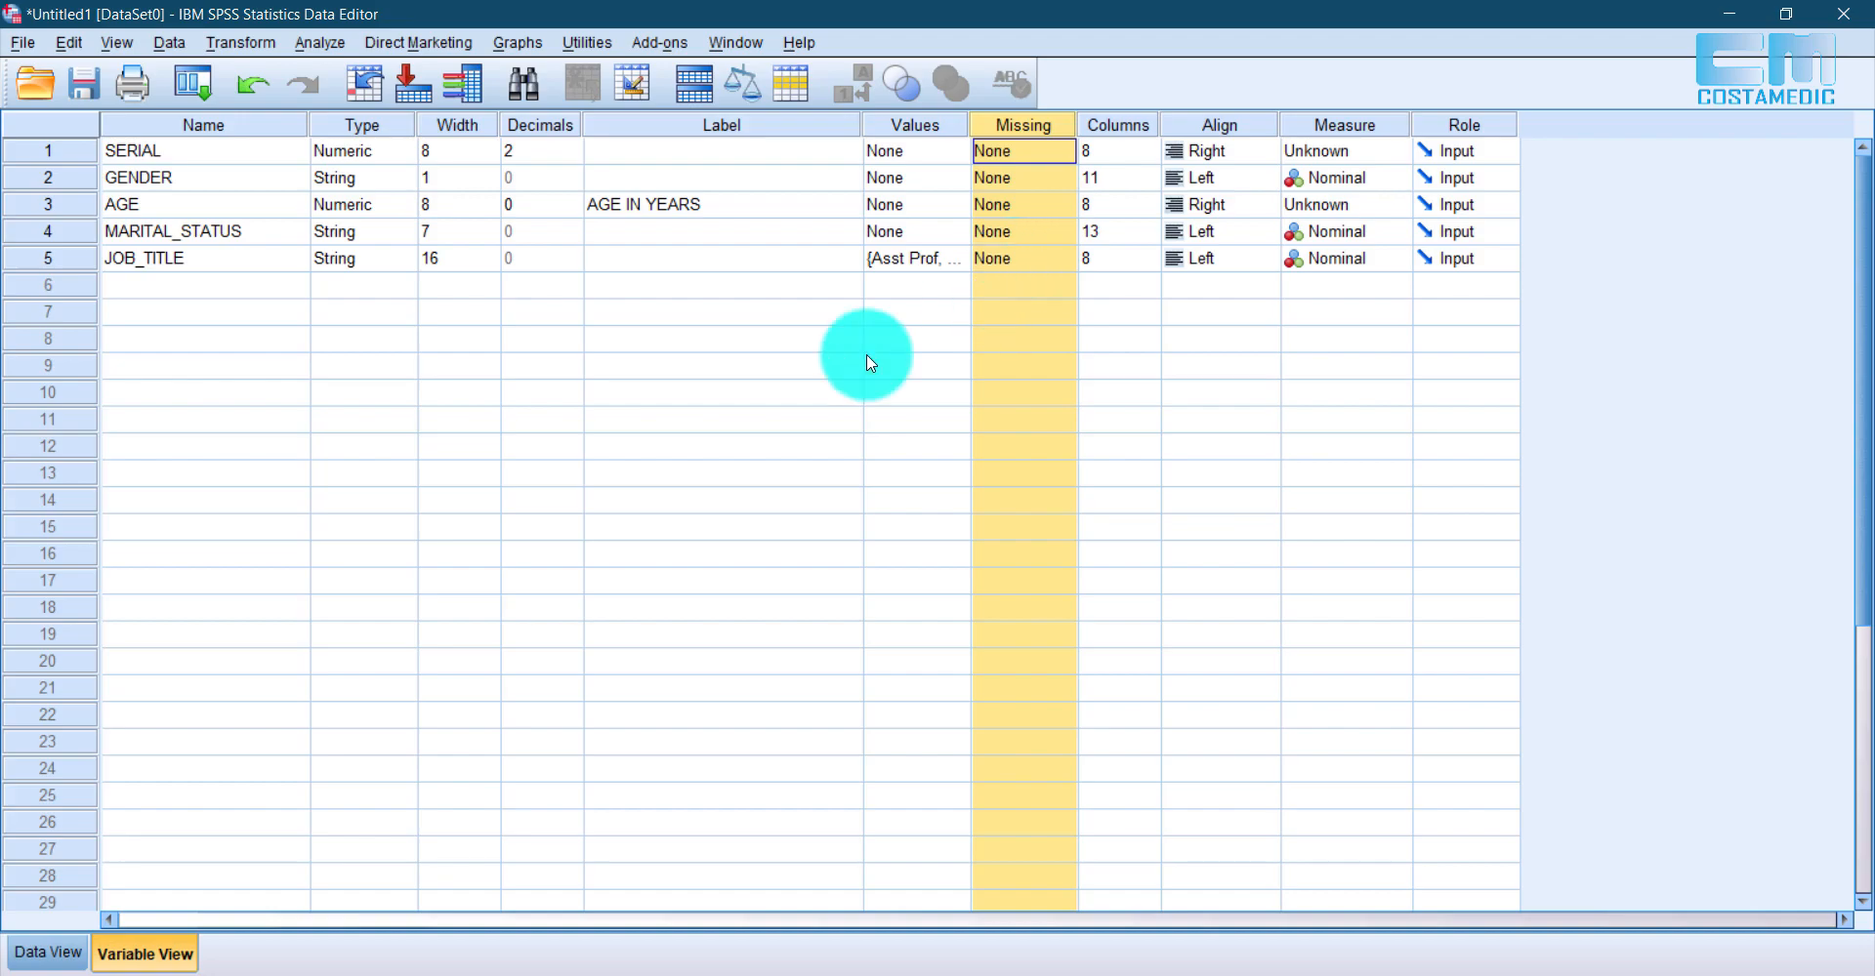
left_click(49, 953)
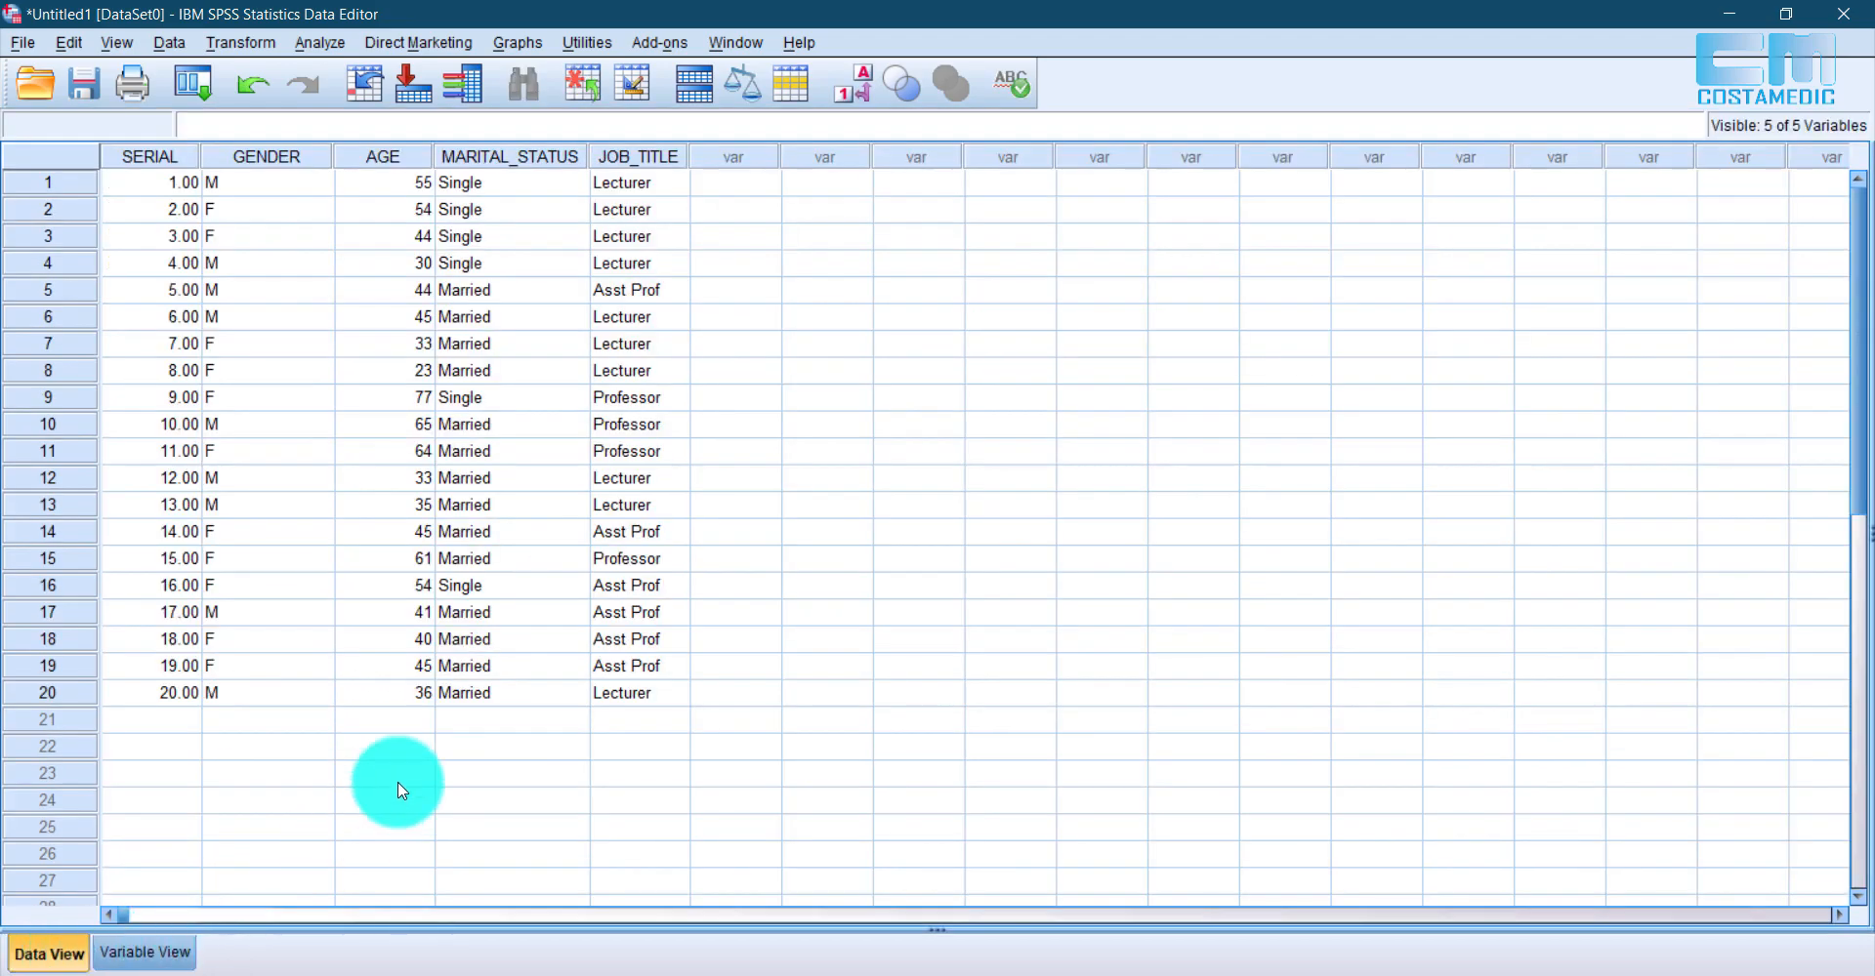
left_click(377, 560)
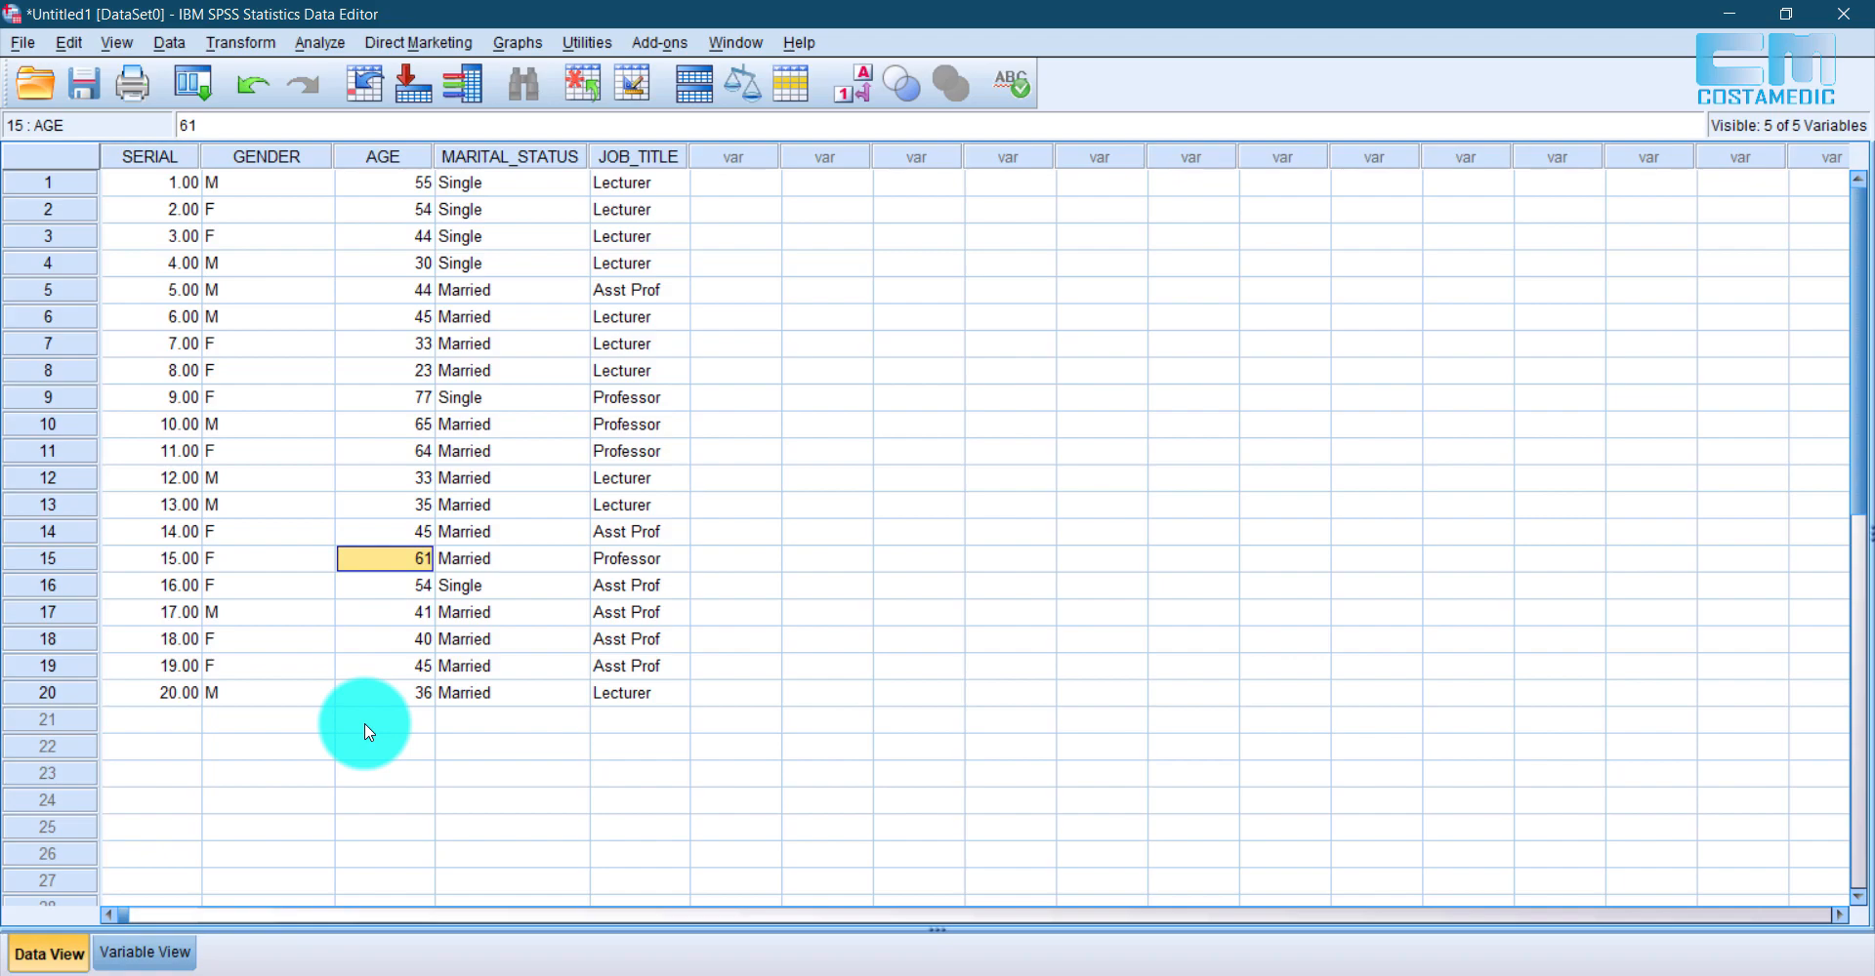
left_click(363, 663)
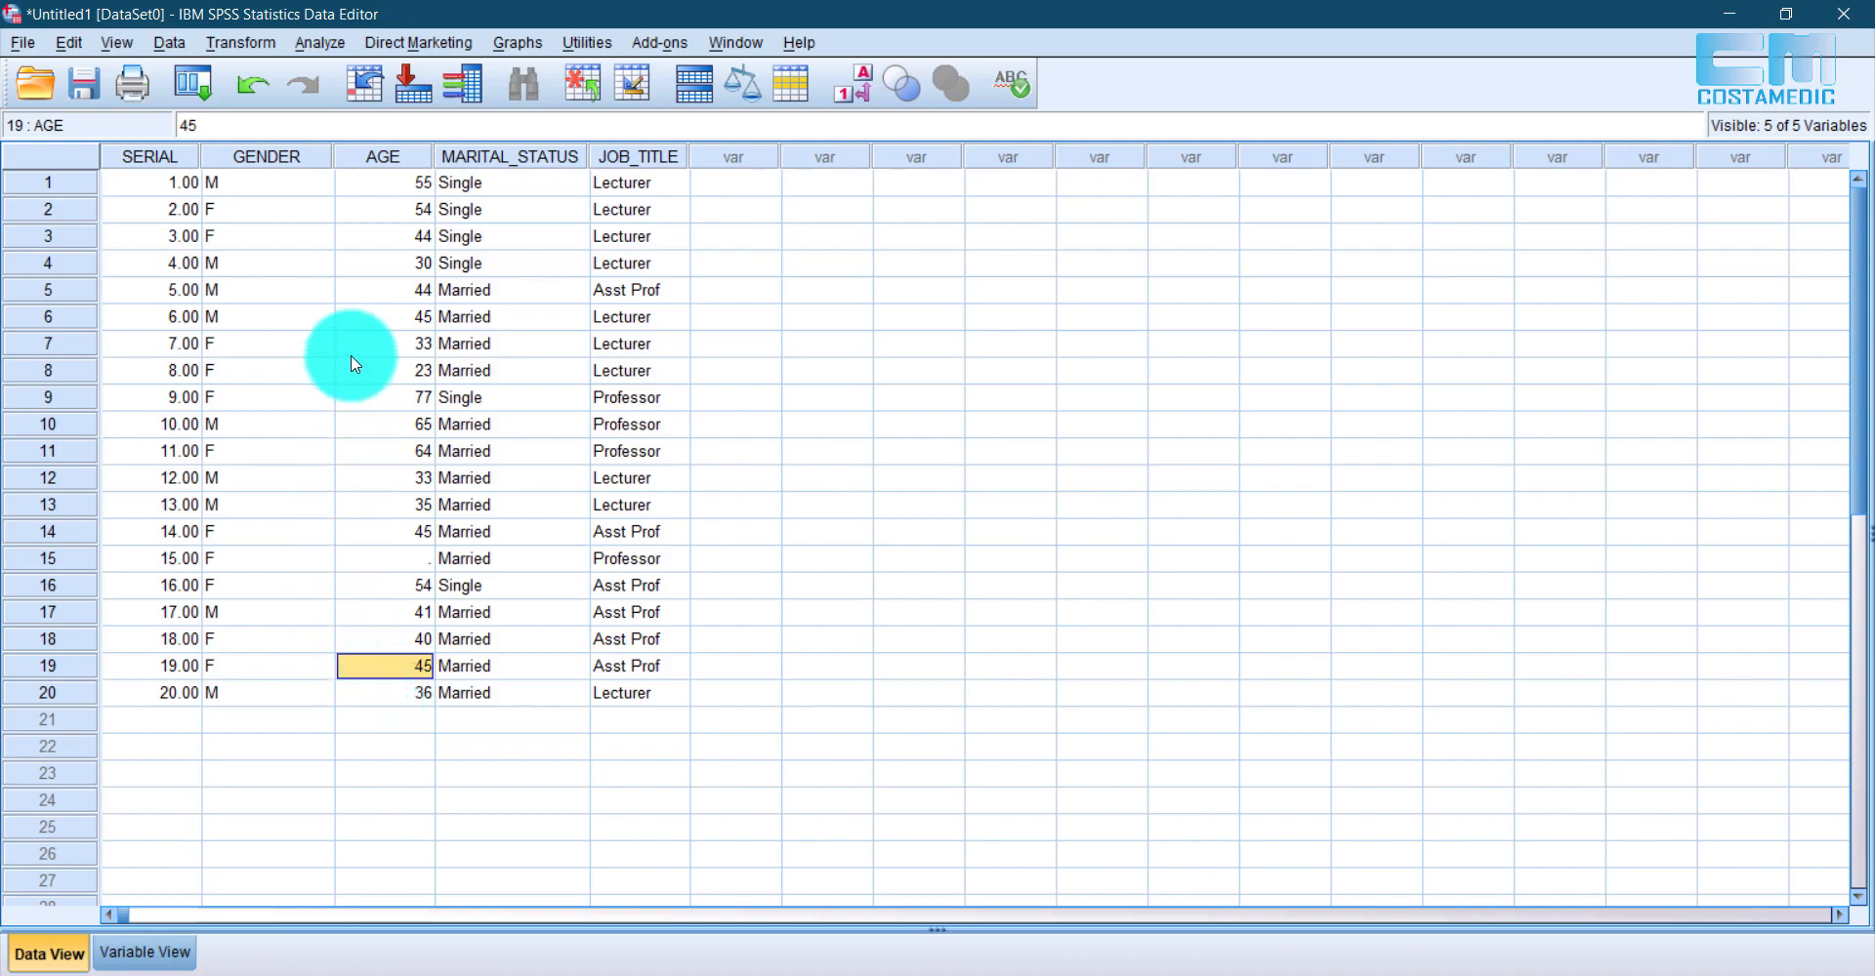
left_click(389, 373)
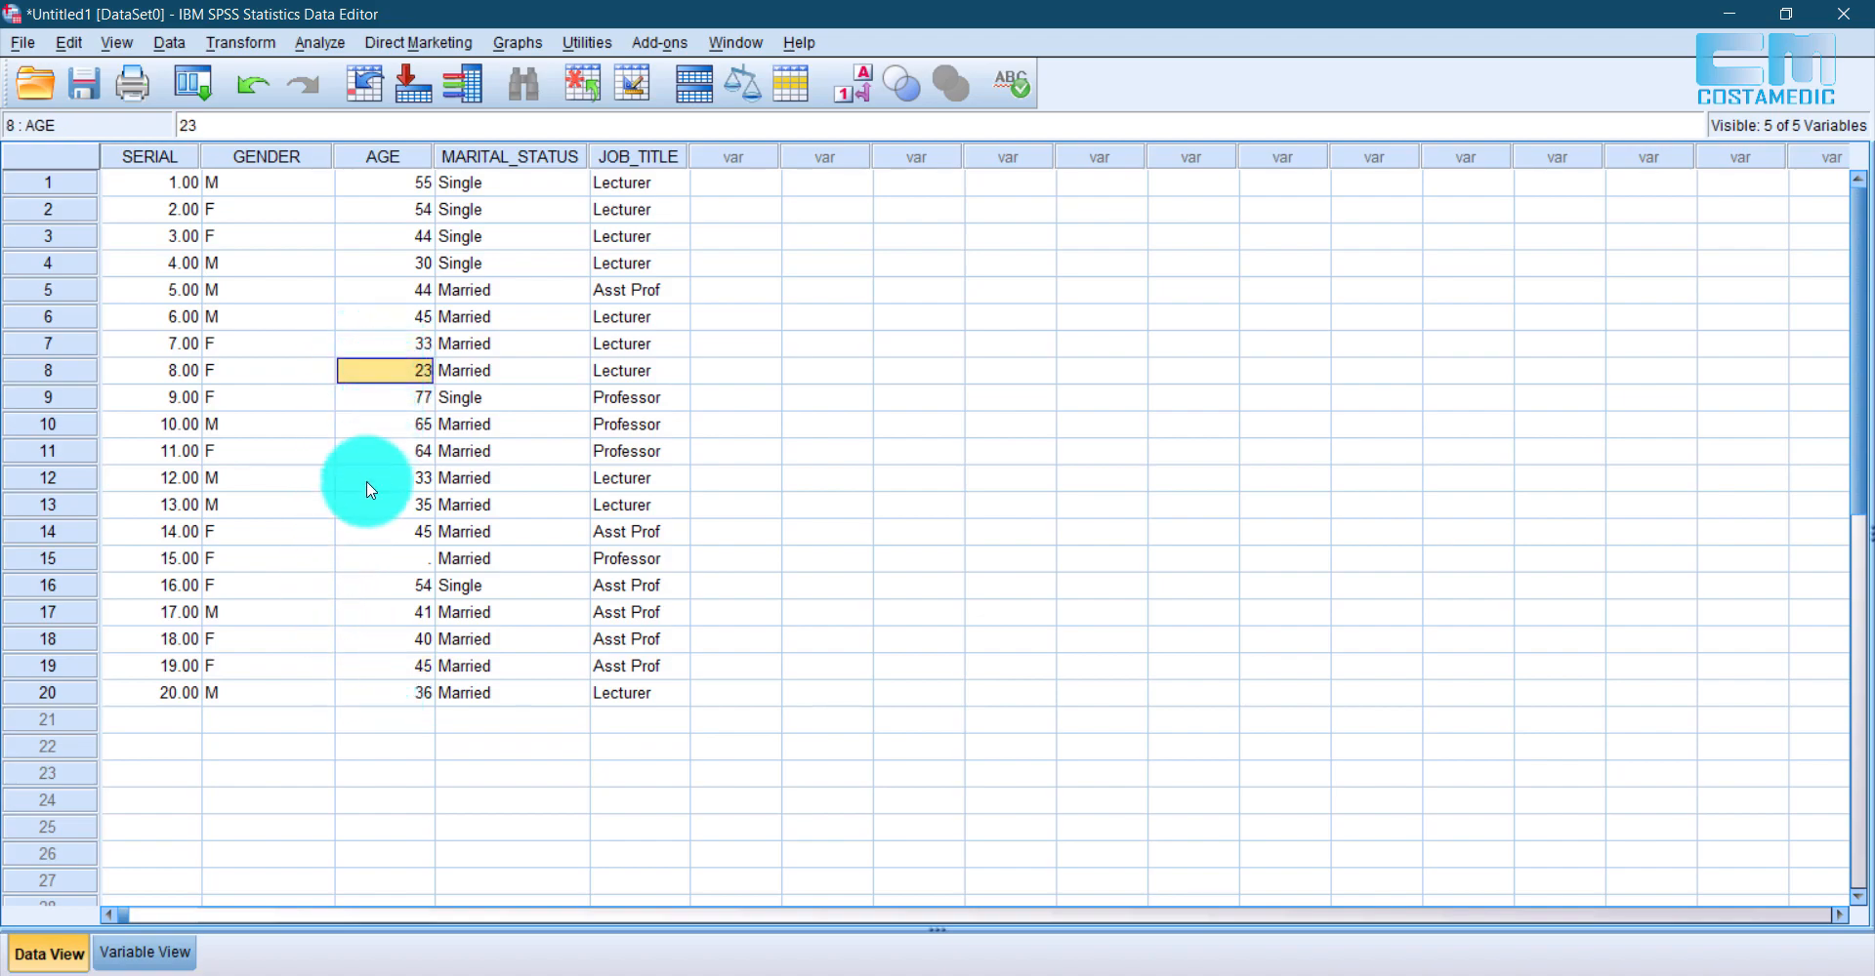
left_click(380, 557)
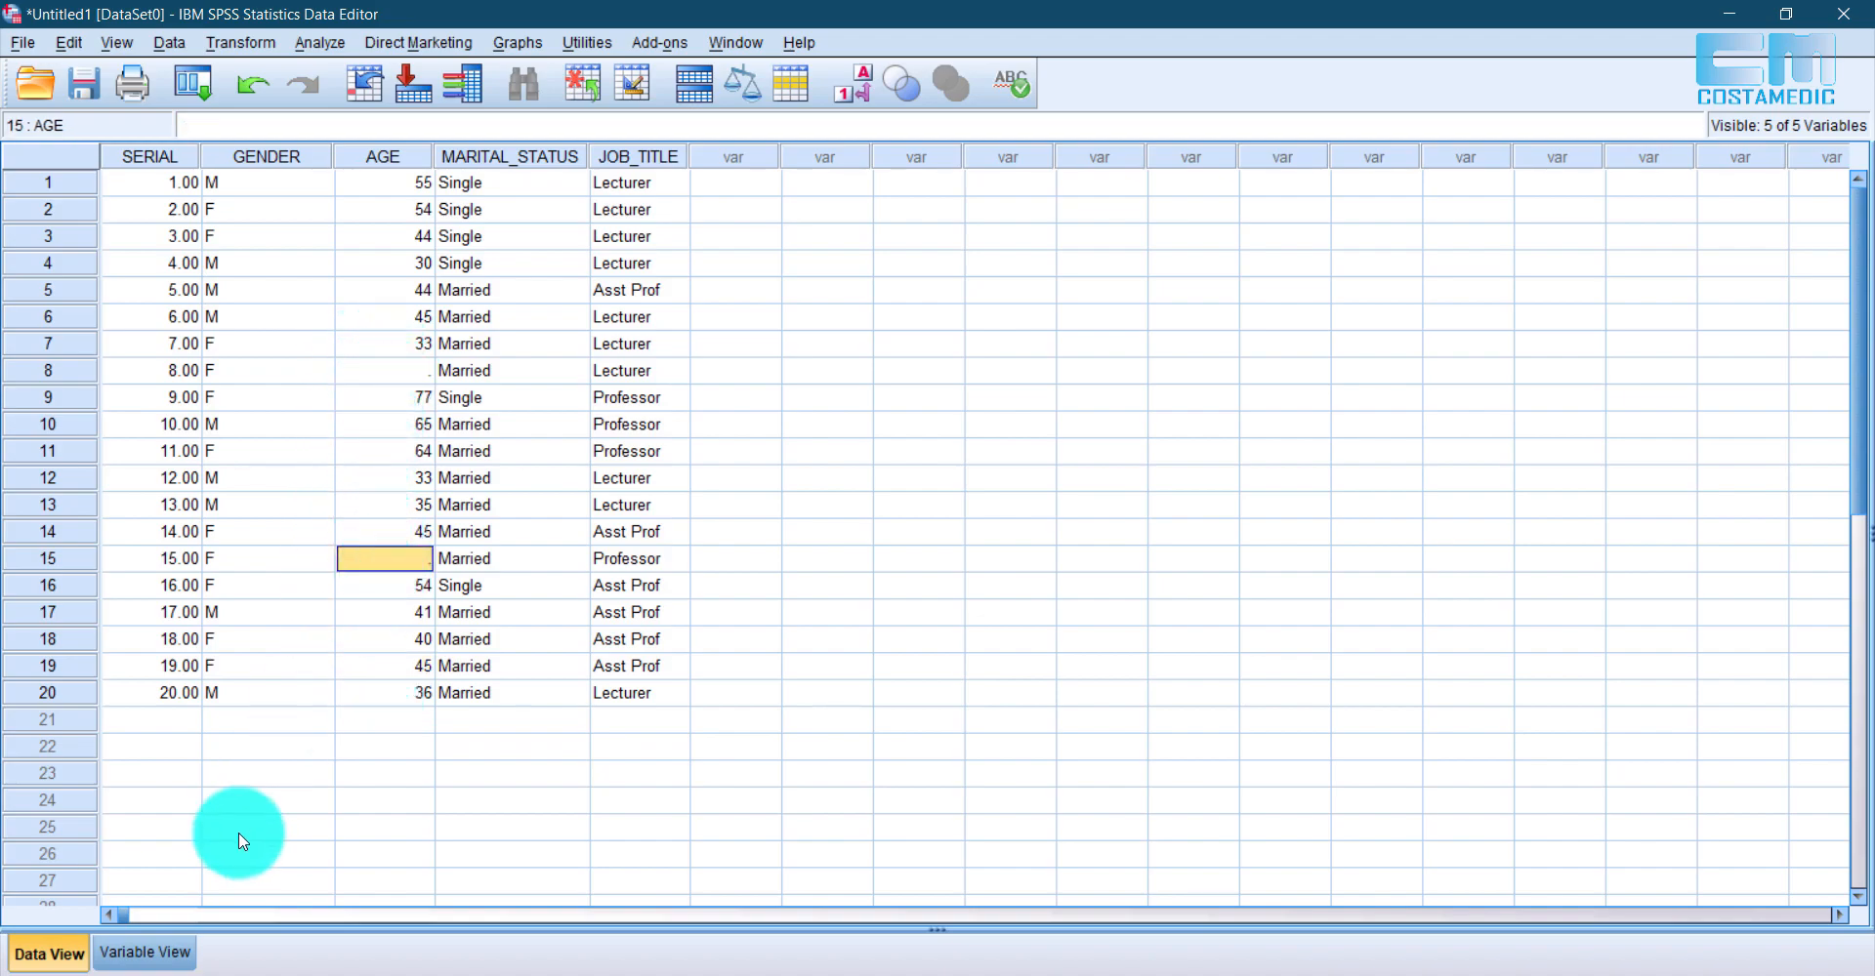
Step: Define 999 as a discrete missing value for the AGE variable
left_click(145, 953)
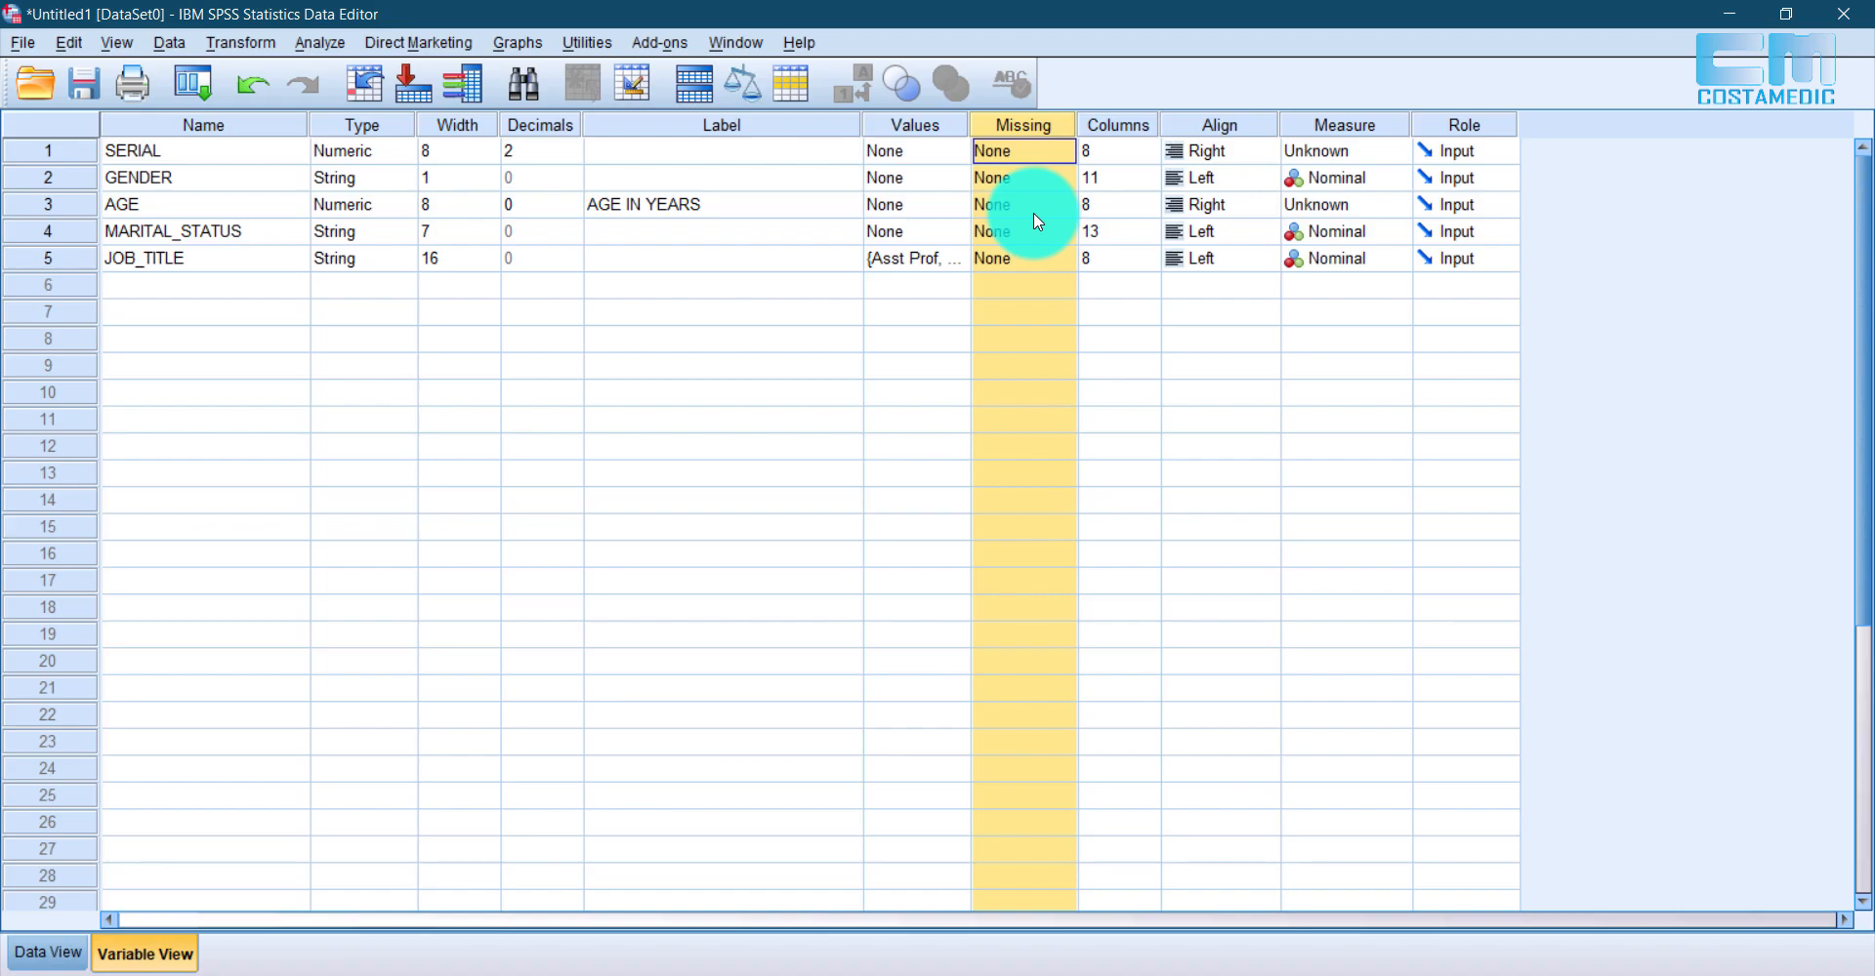
left_click(1063, 213)
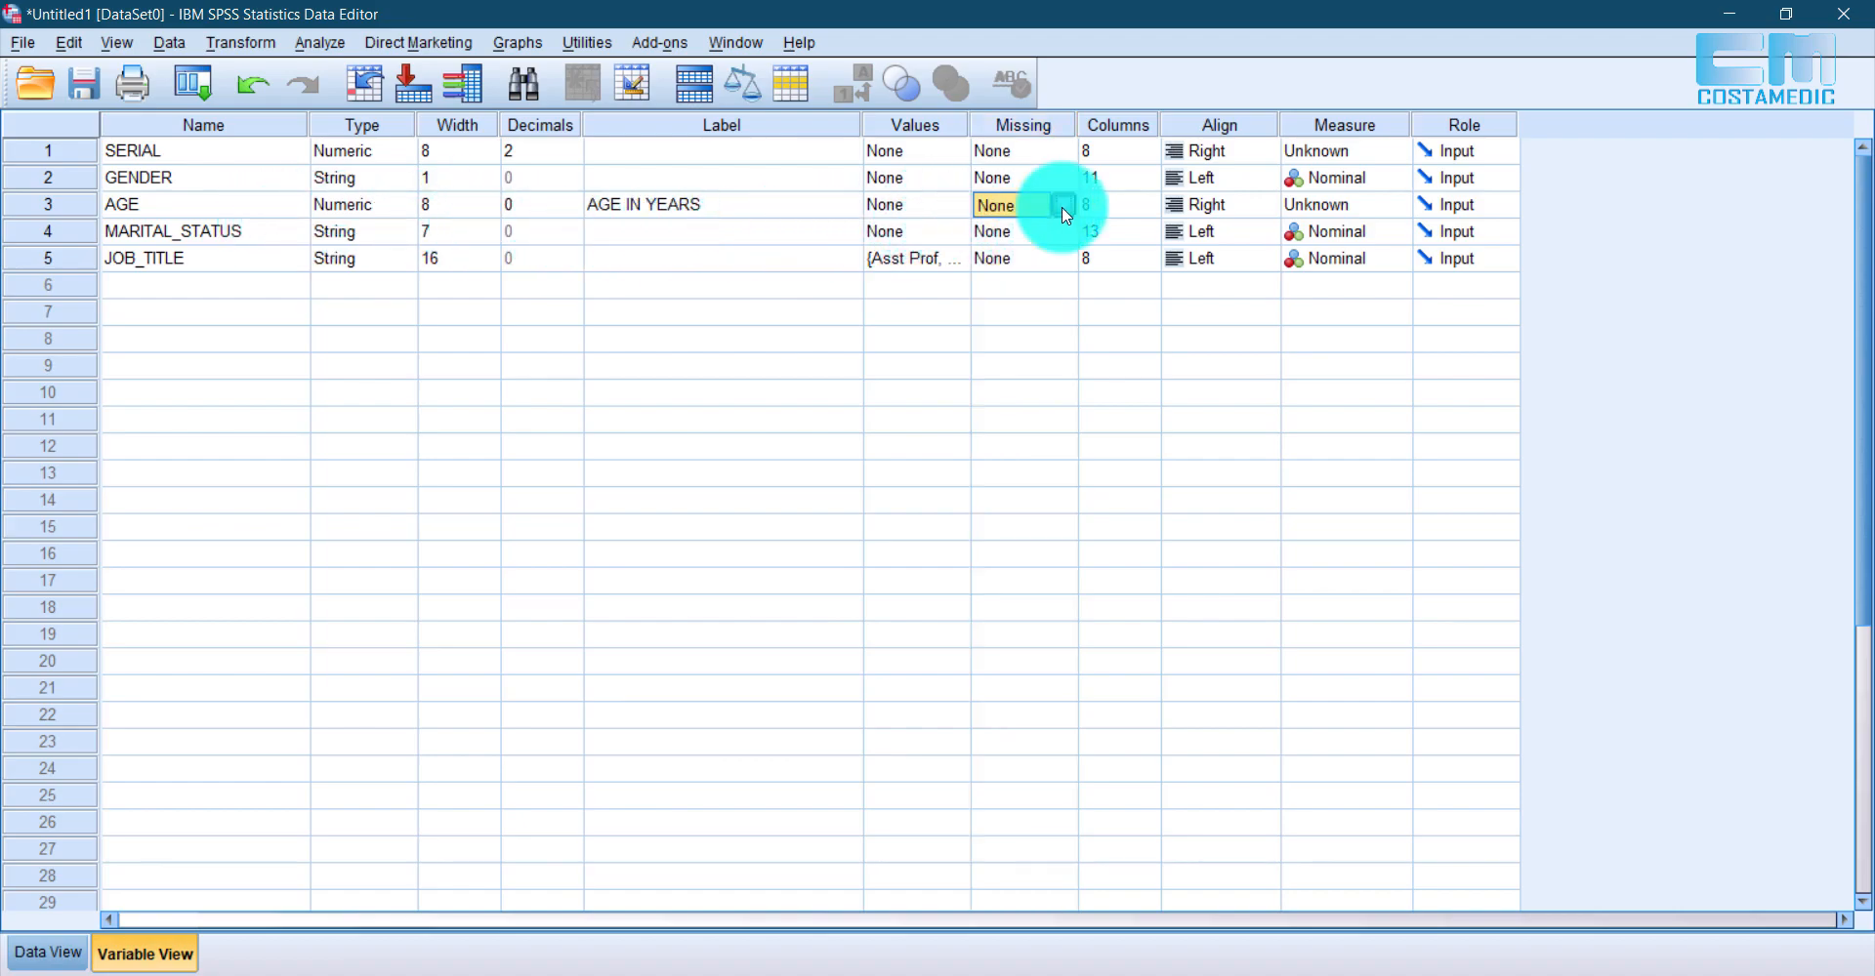
left_click(1064, 207)
left_click(863, 449)
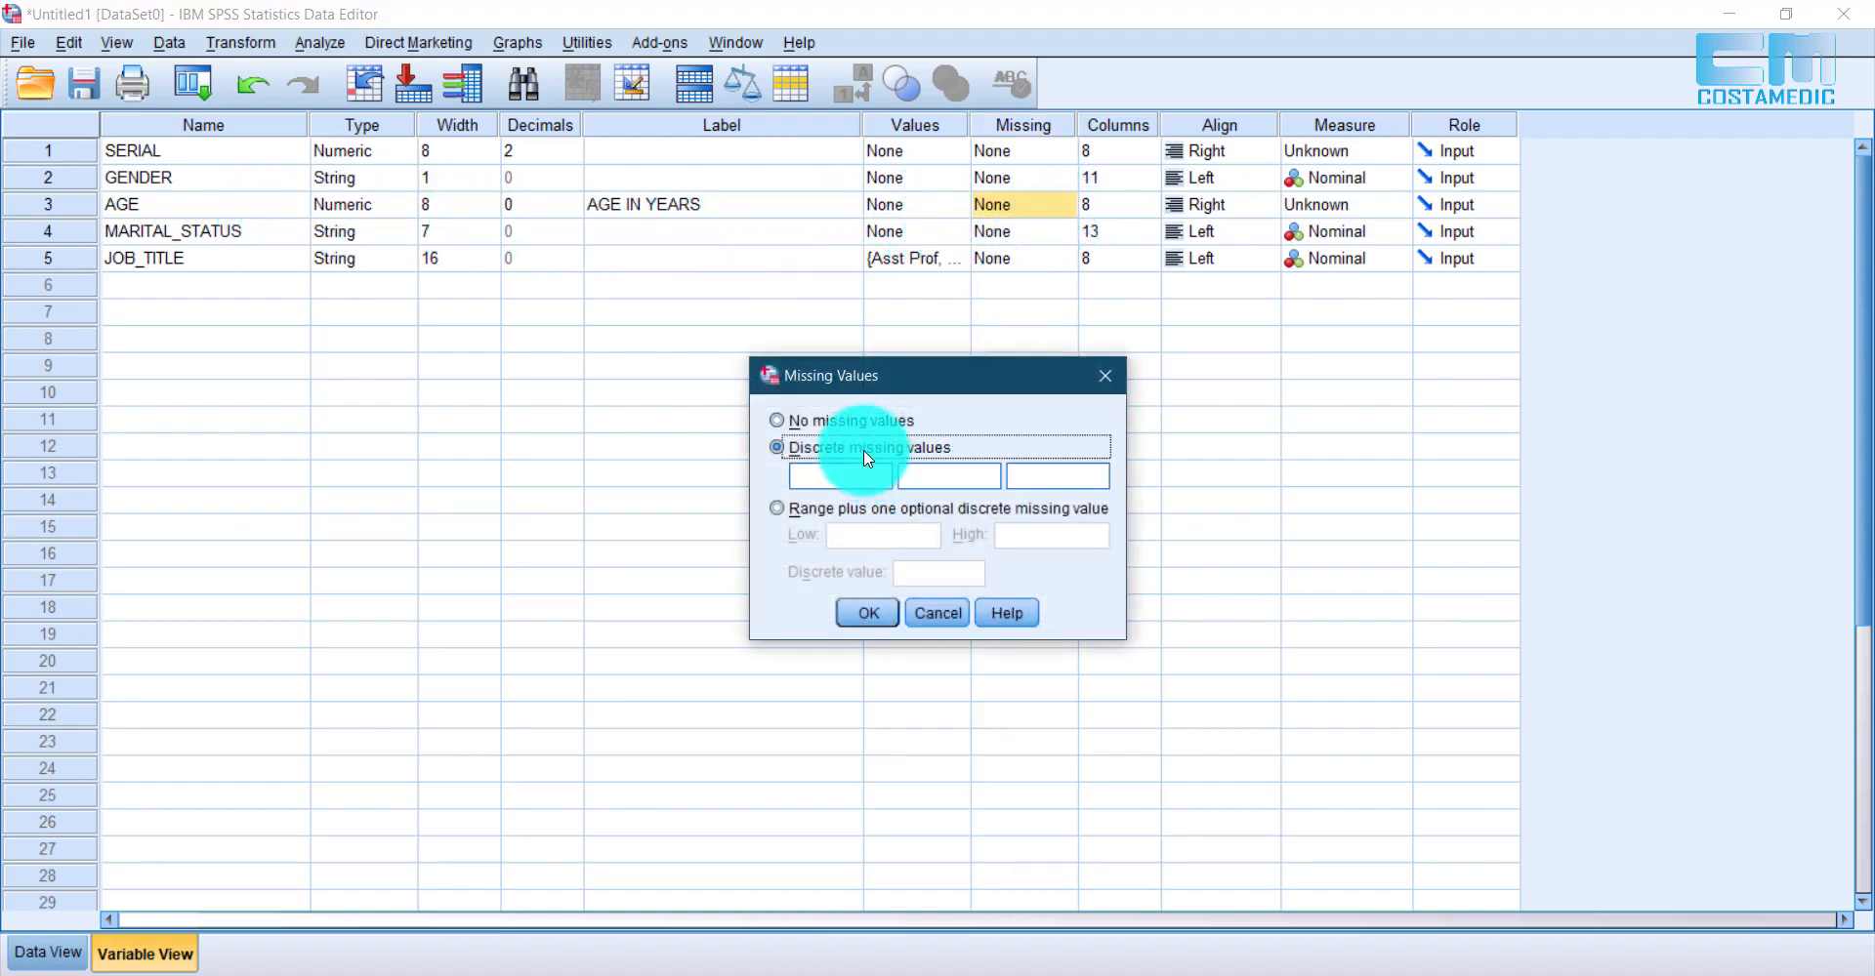
left_click(854, 476)
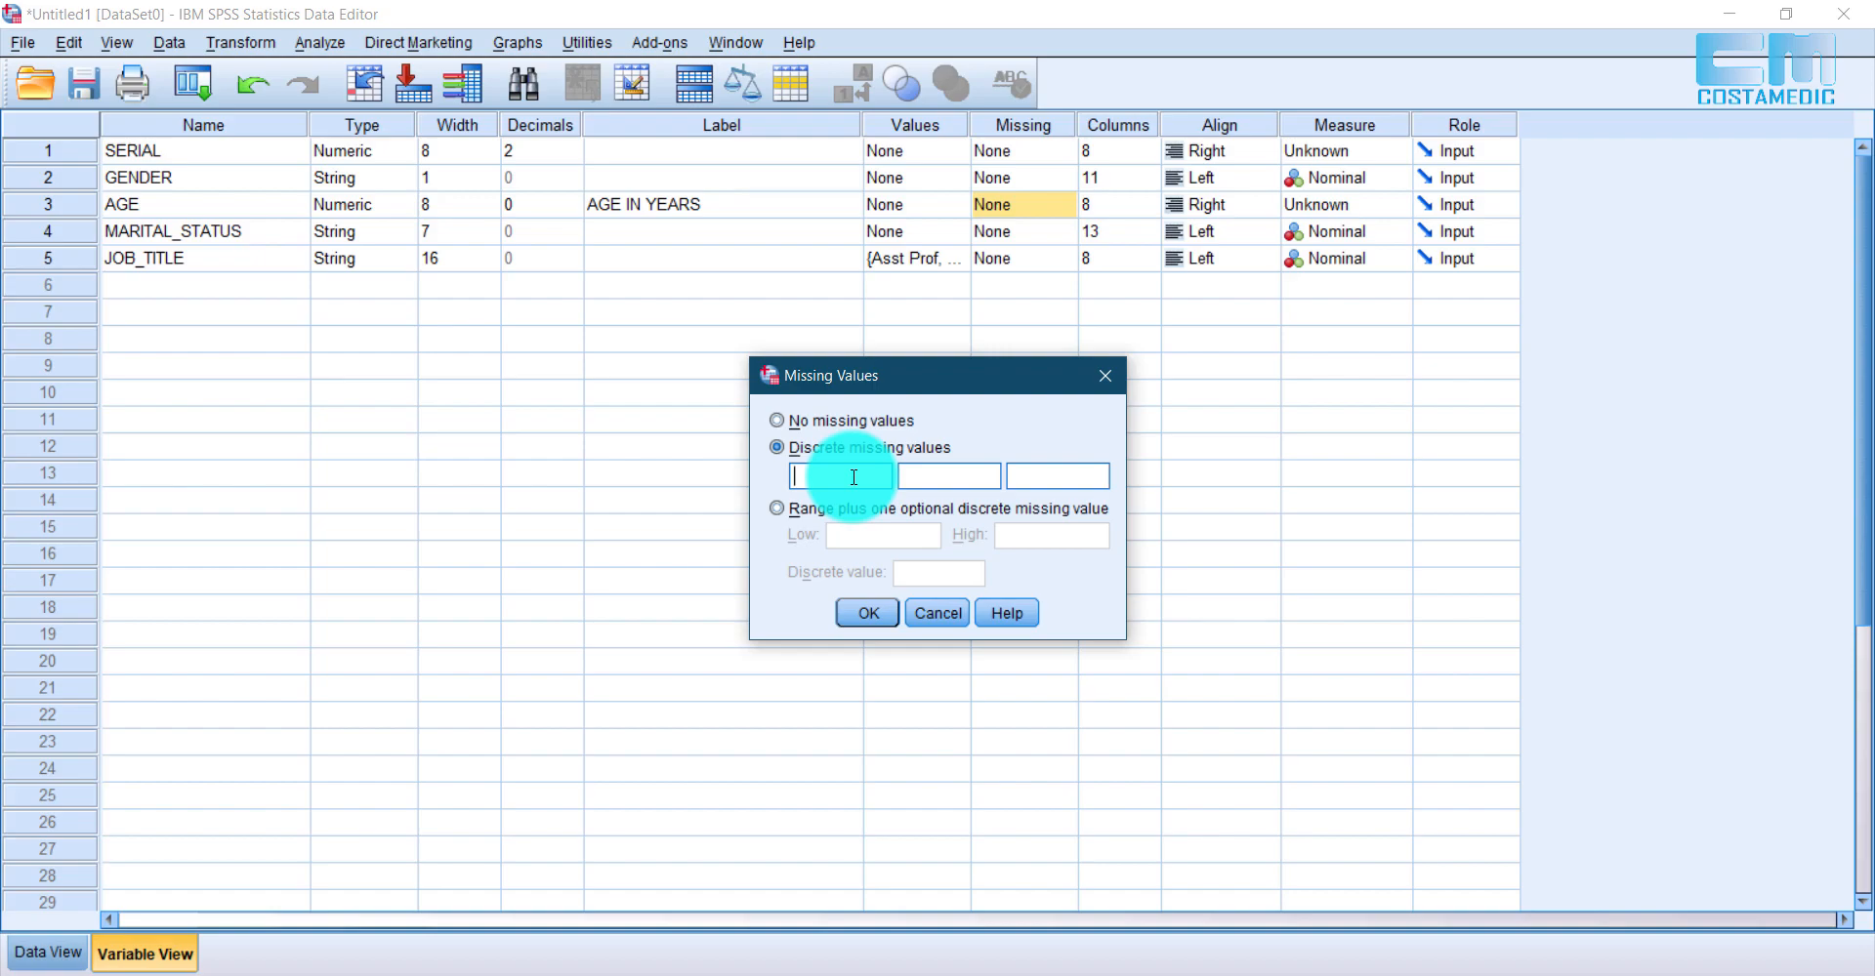
left_click(858, 611)
Step: Enter 999 as the AGE of cases 8 and 15 in the data grid
left_click(5, 952)
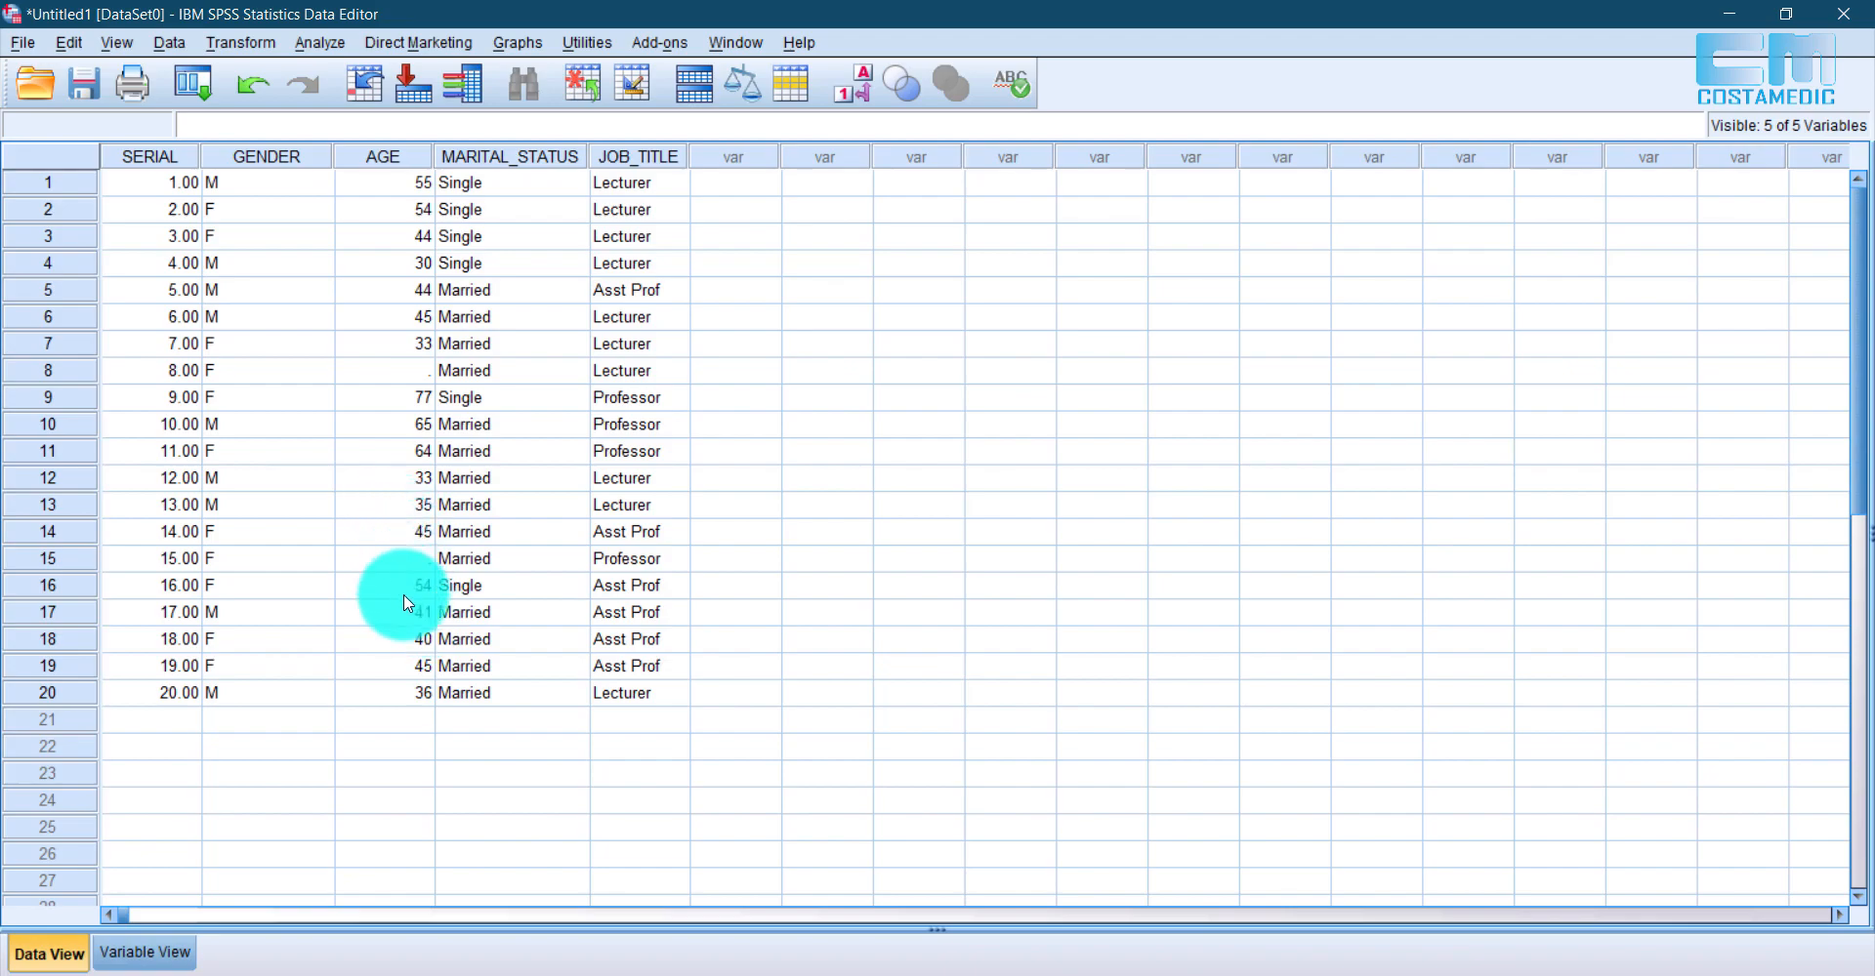
left_click(399, 376)
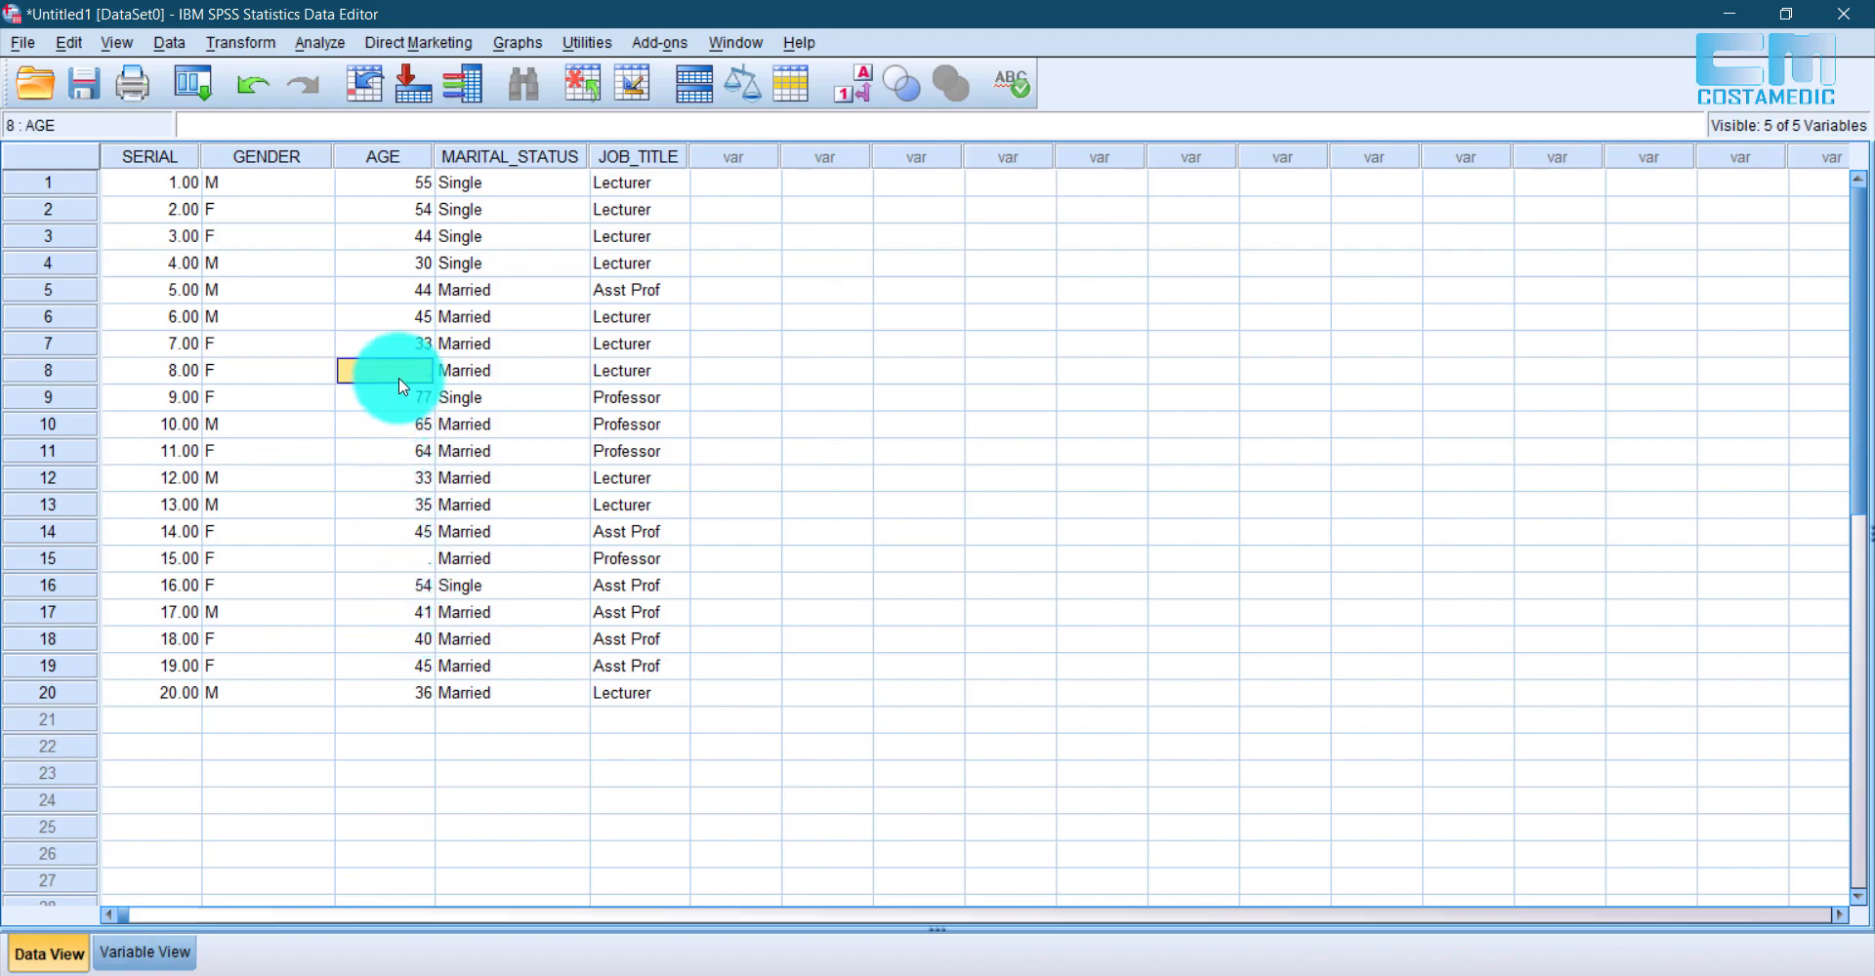
type("999")
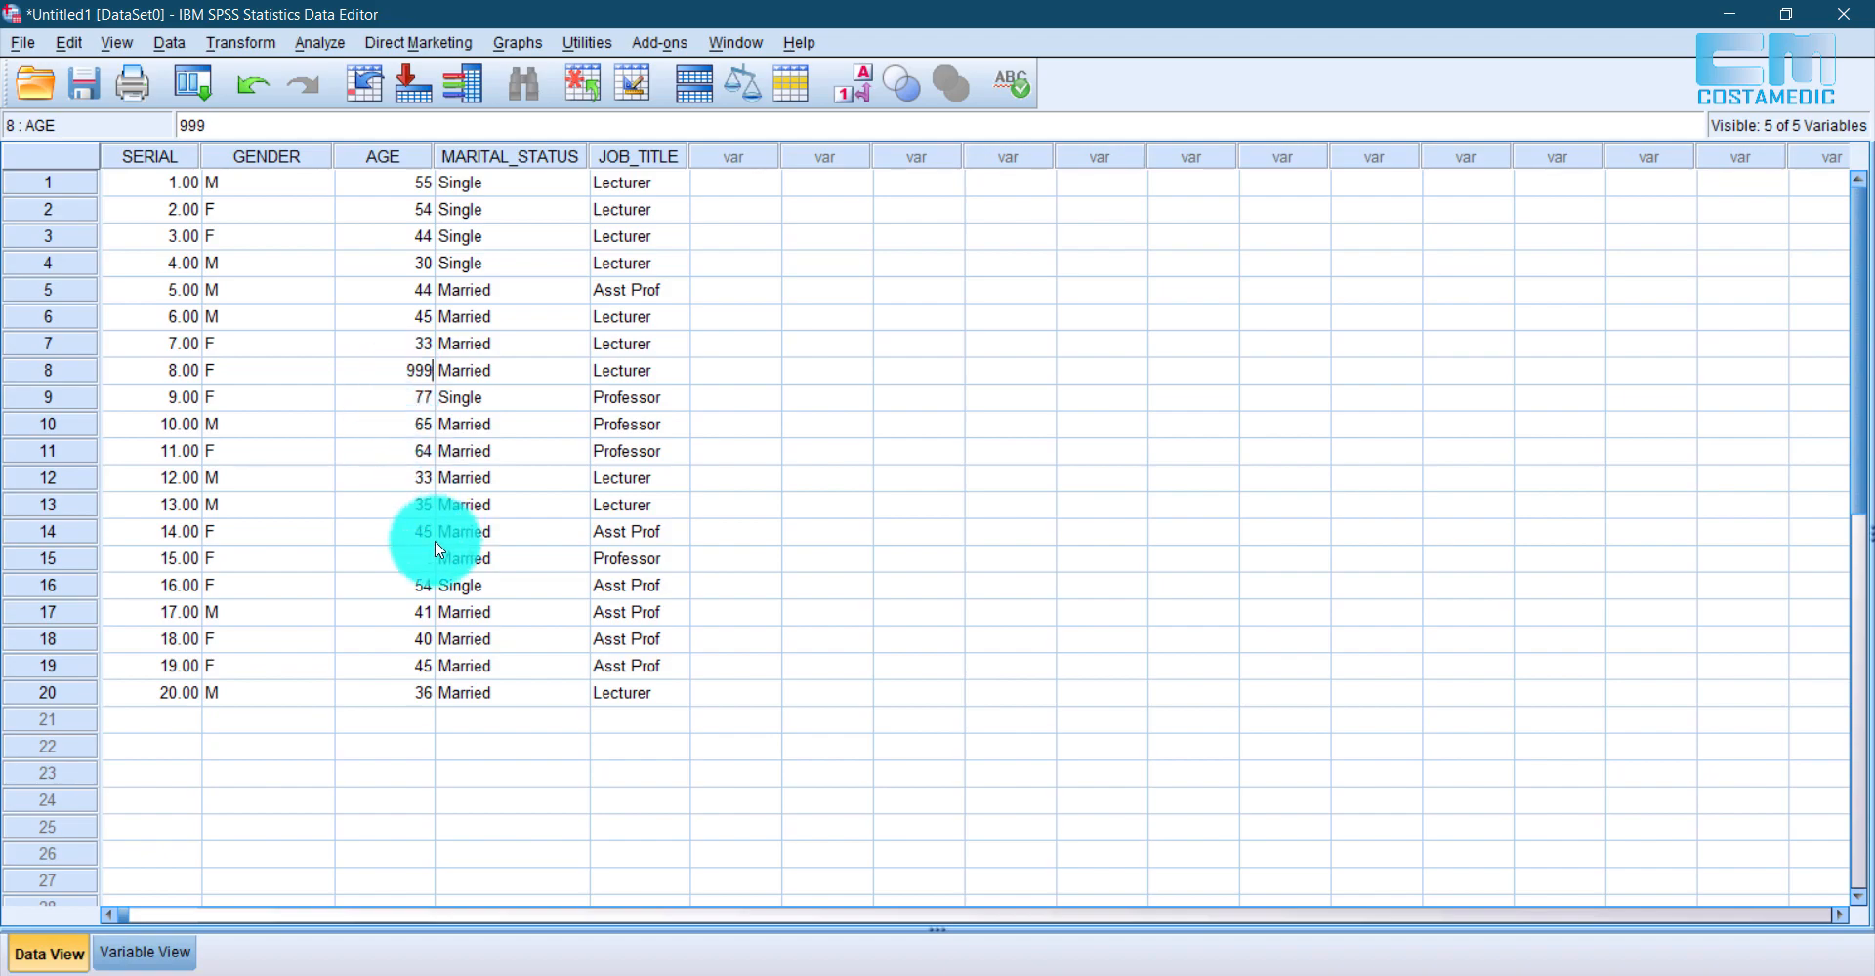
left_click(400, 559)
type("99")
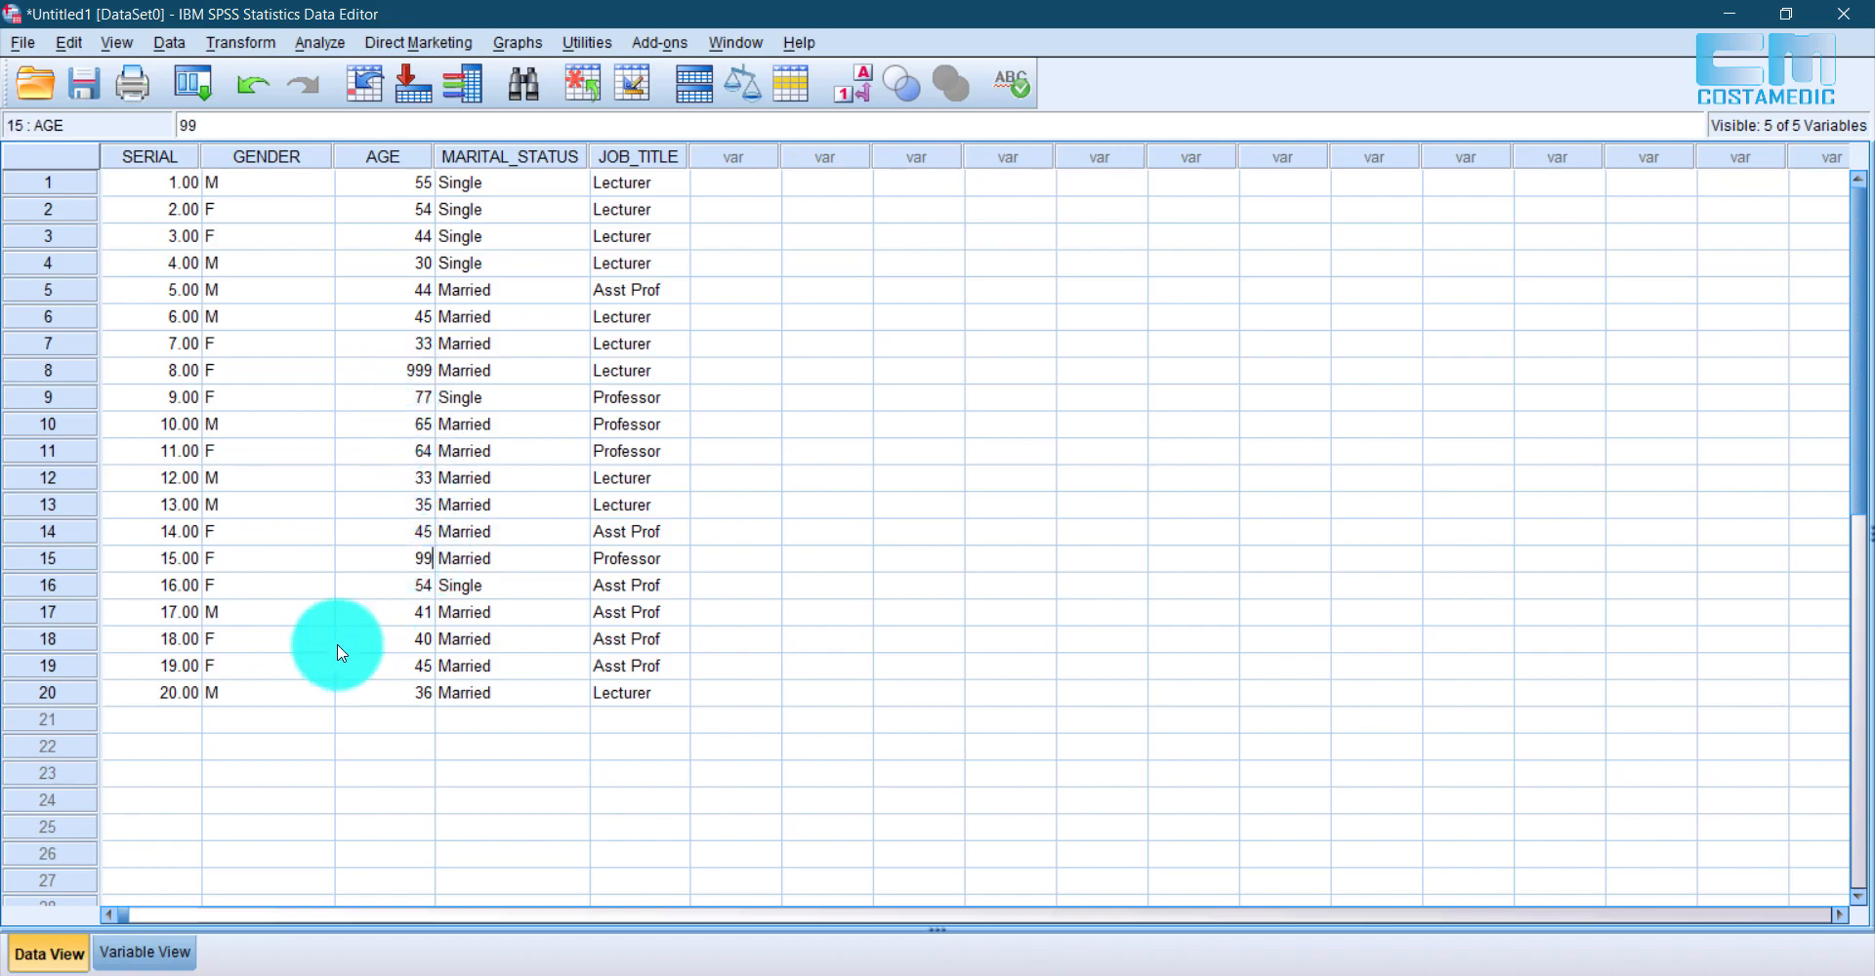
type("9")
left_click(385, 640)
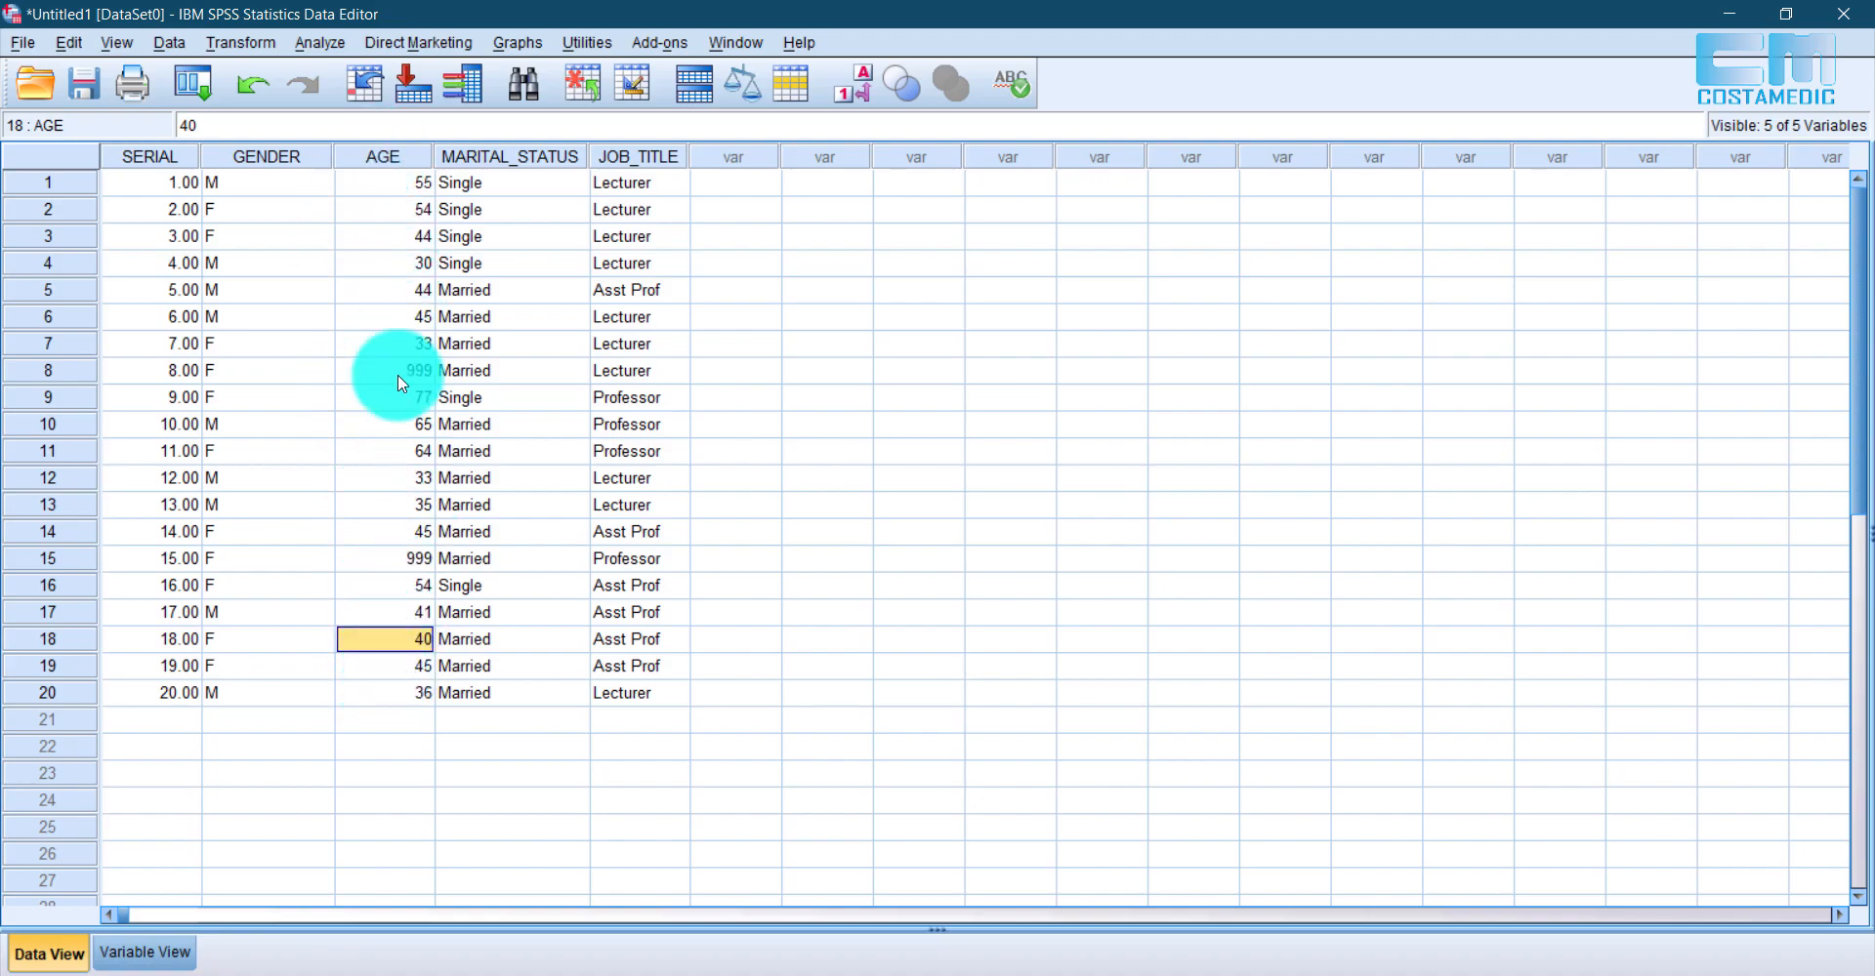
Step: Run a Frequencies analysis on AGE IN YEARS with the Mean statistic and the frequency table included
left_click(320, 41)
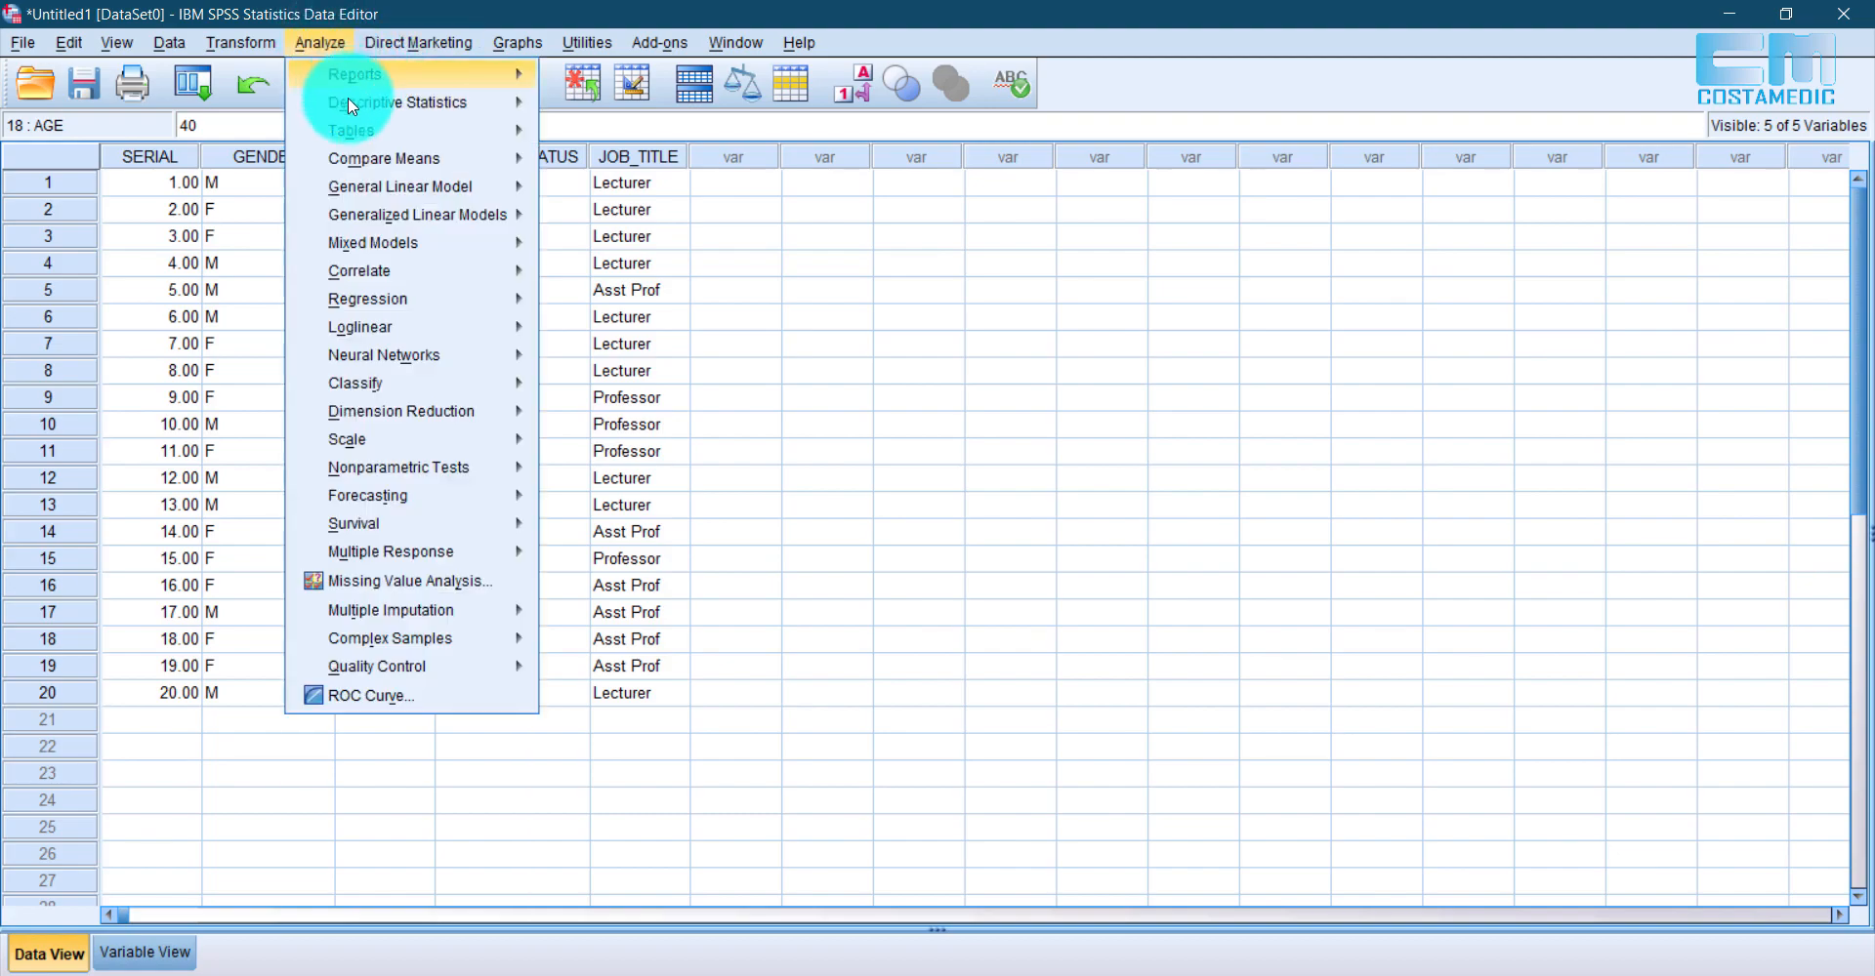
mouse_move(454, 118)
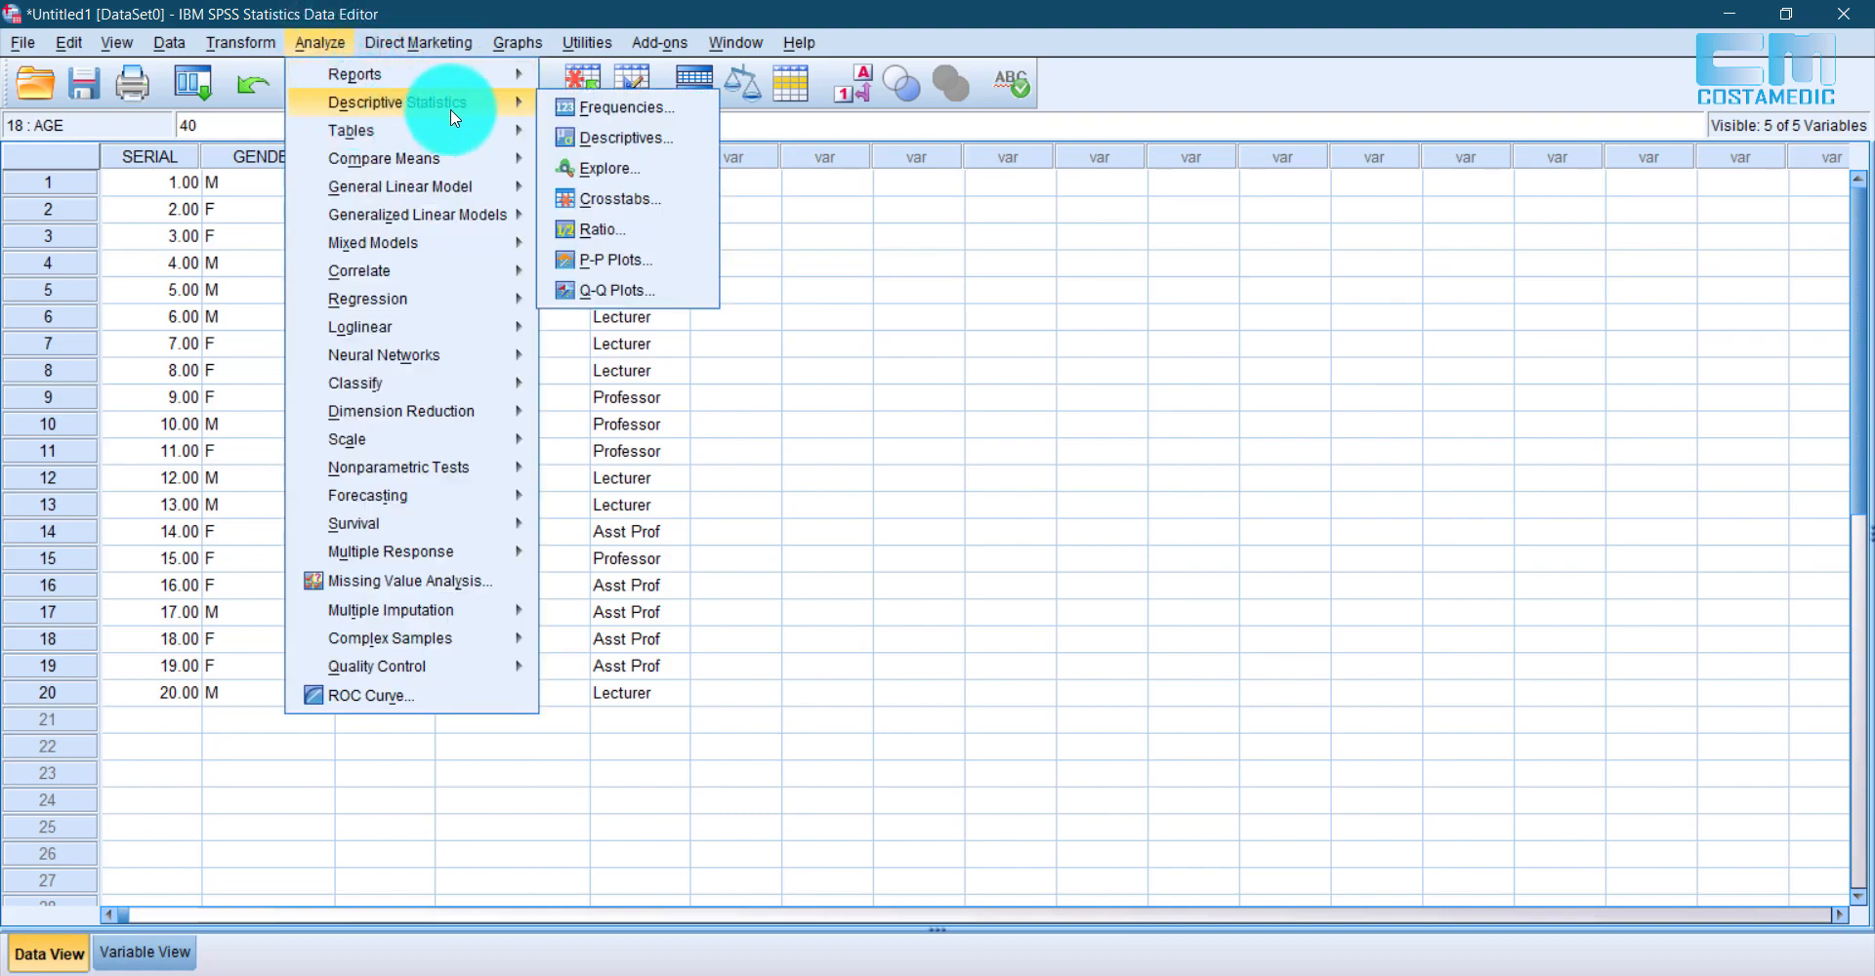
left_click(615, 104)
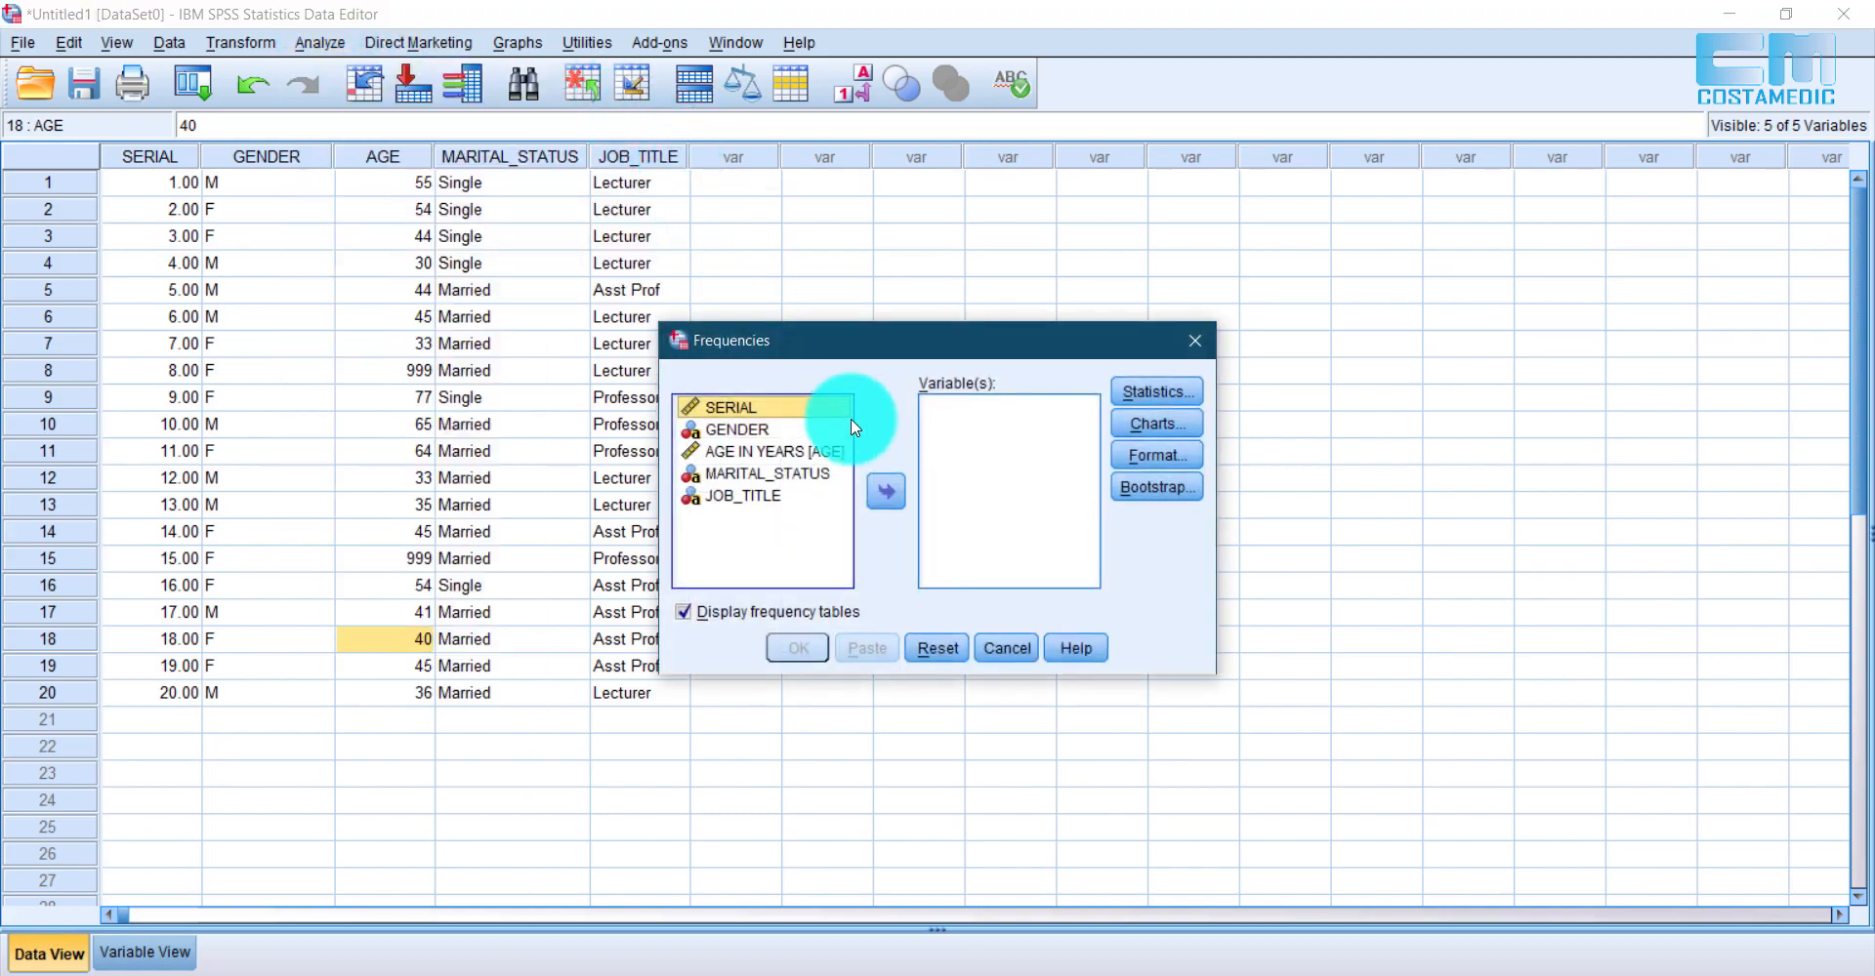
left_click(754, 454)
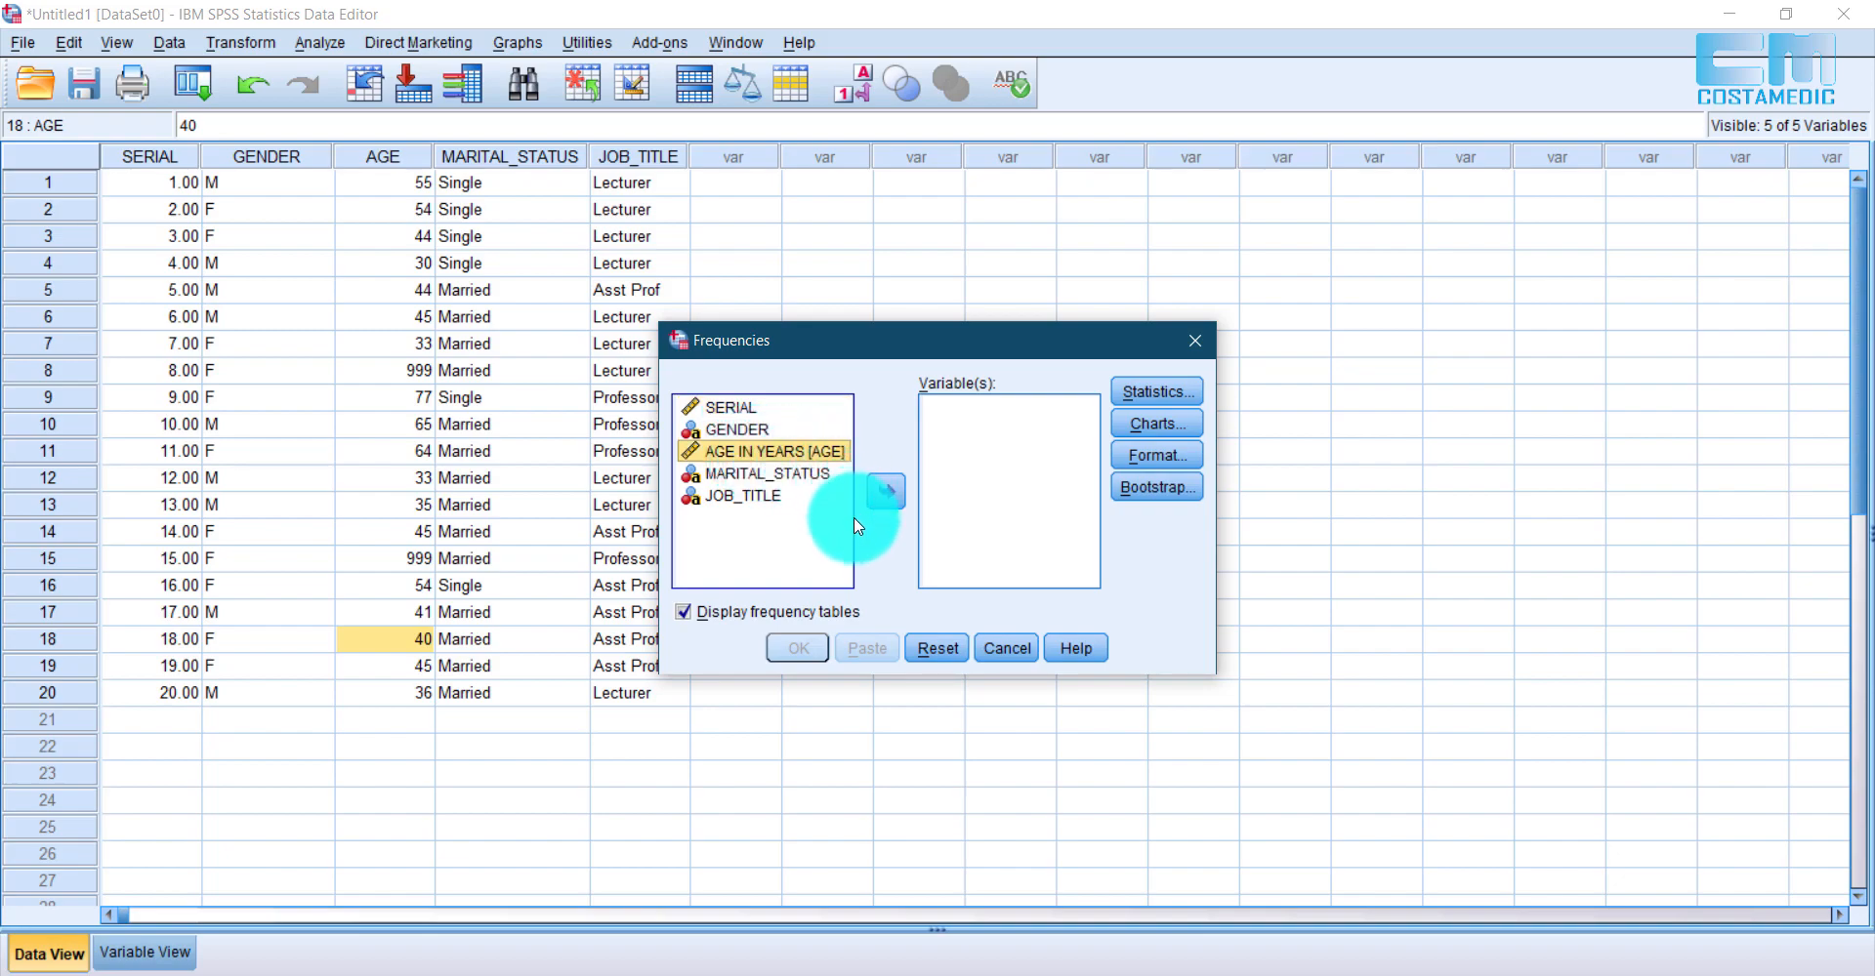
left_click(888, 500)
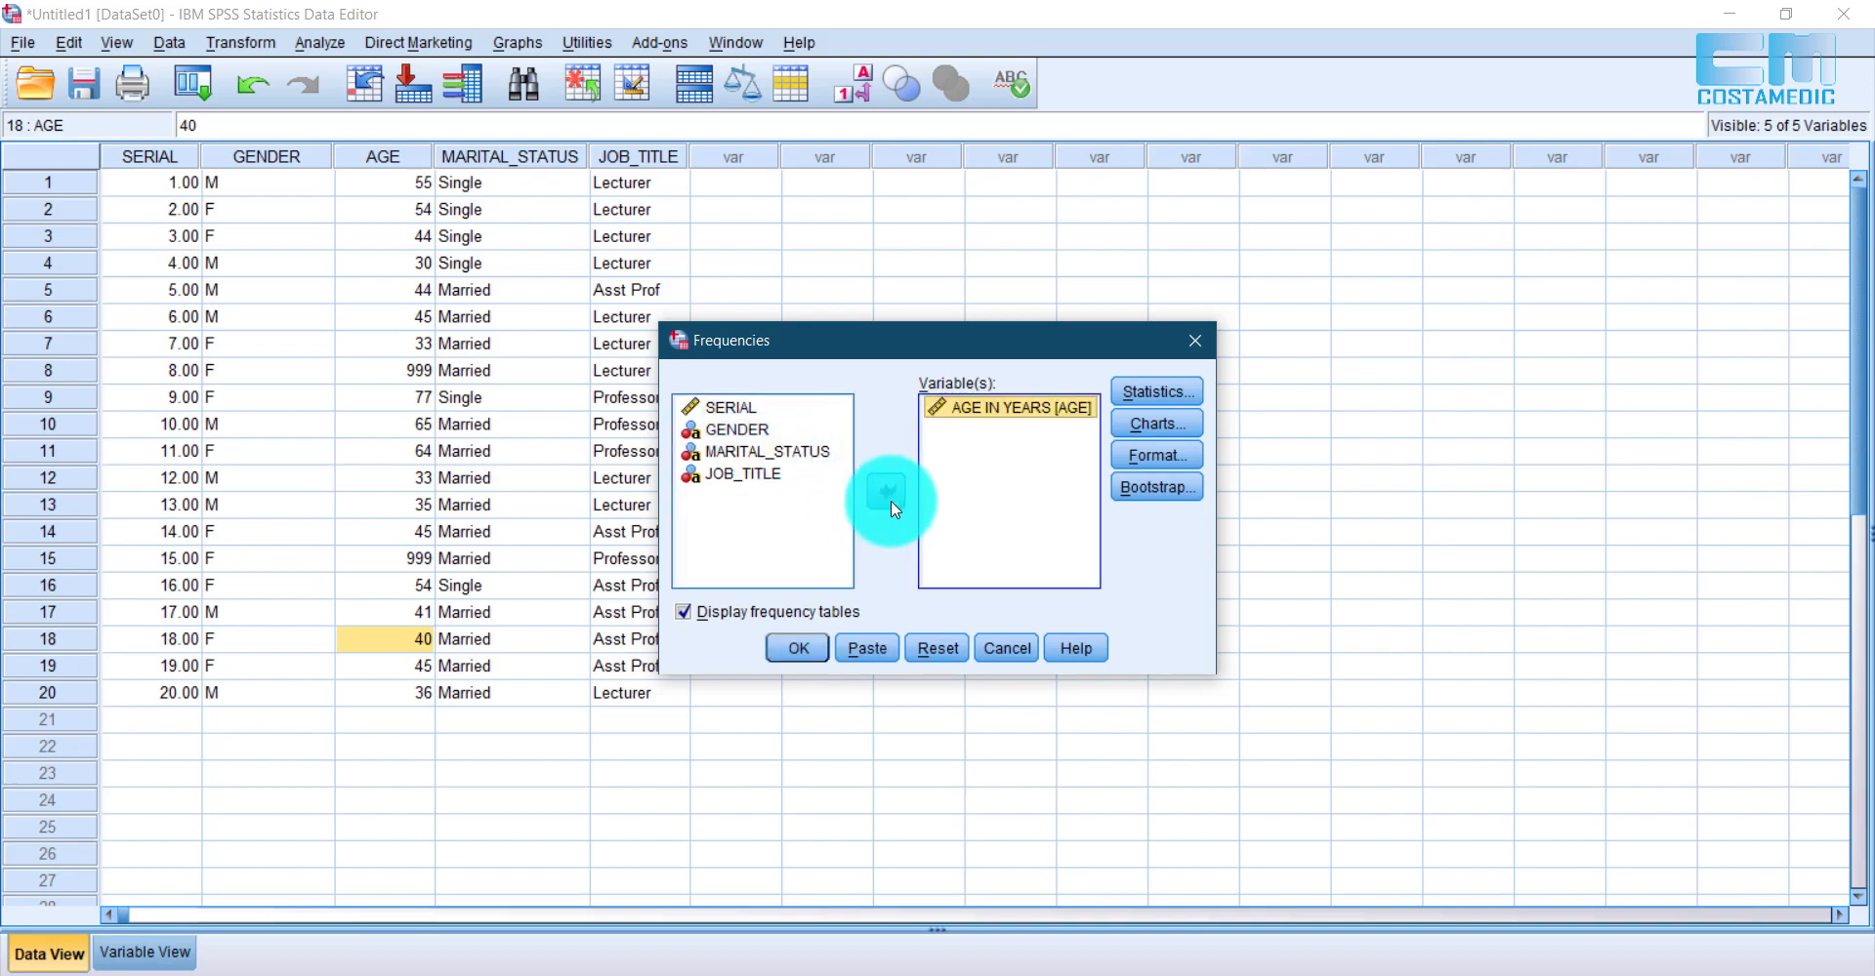
left_click(1154, 392)
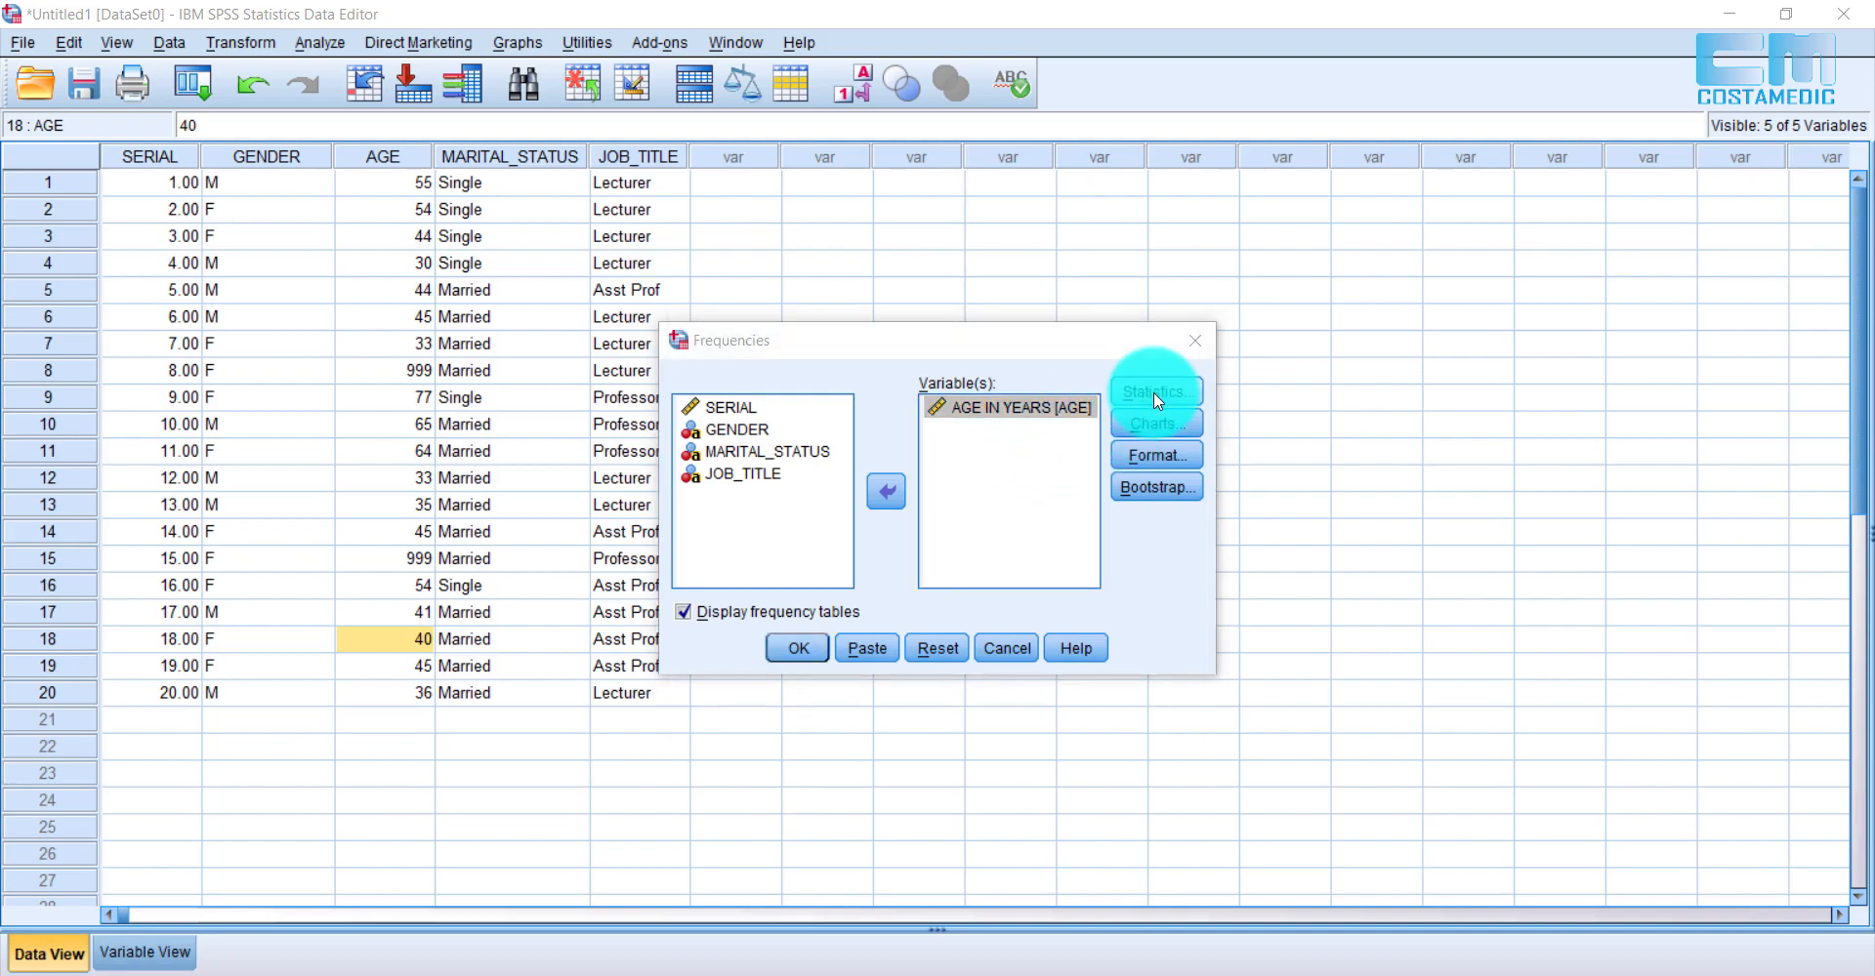
left_click(1007, 344)
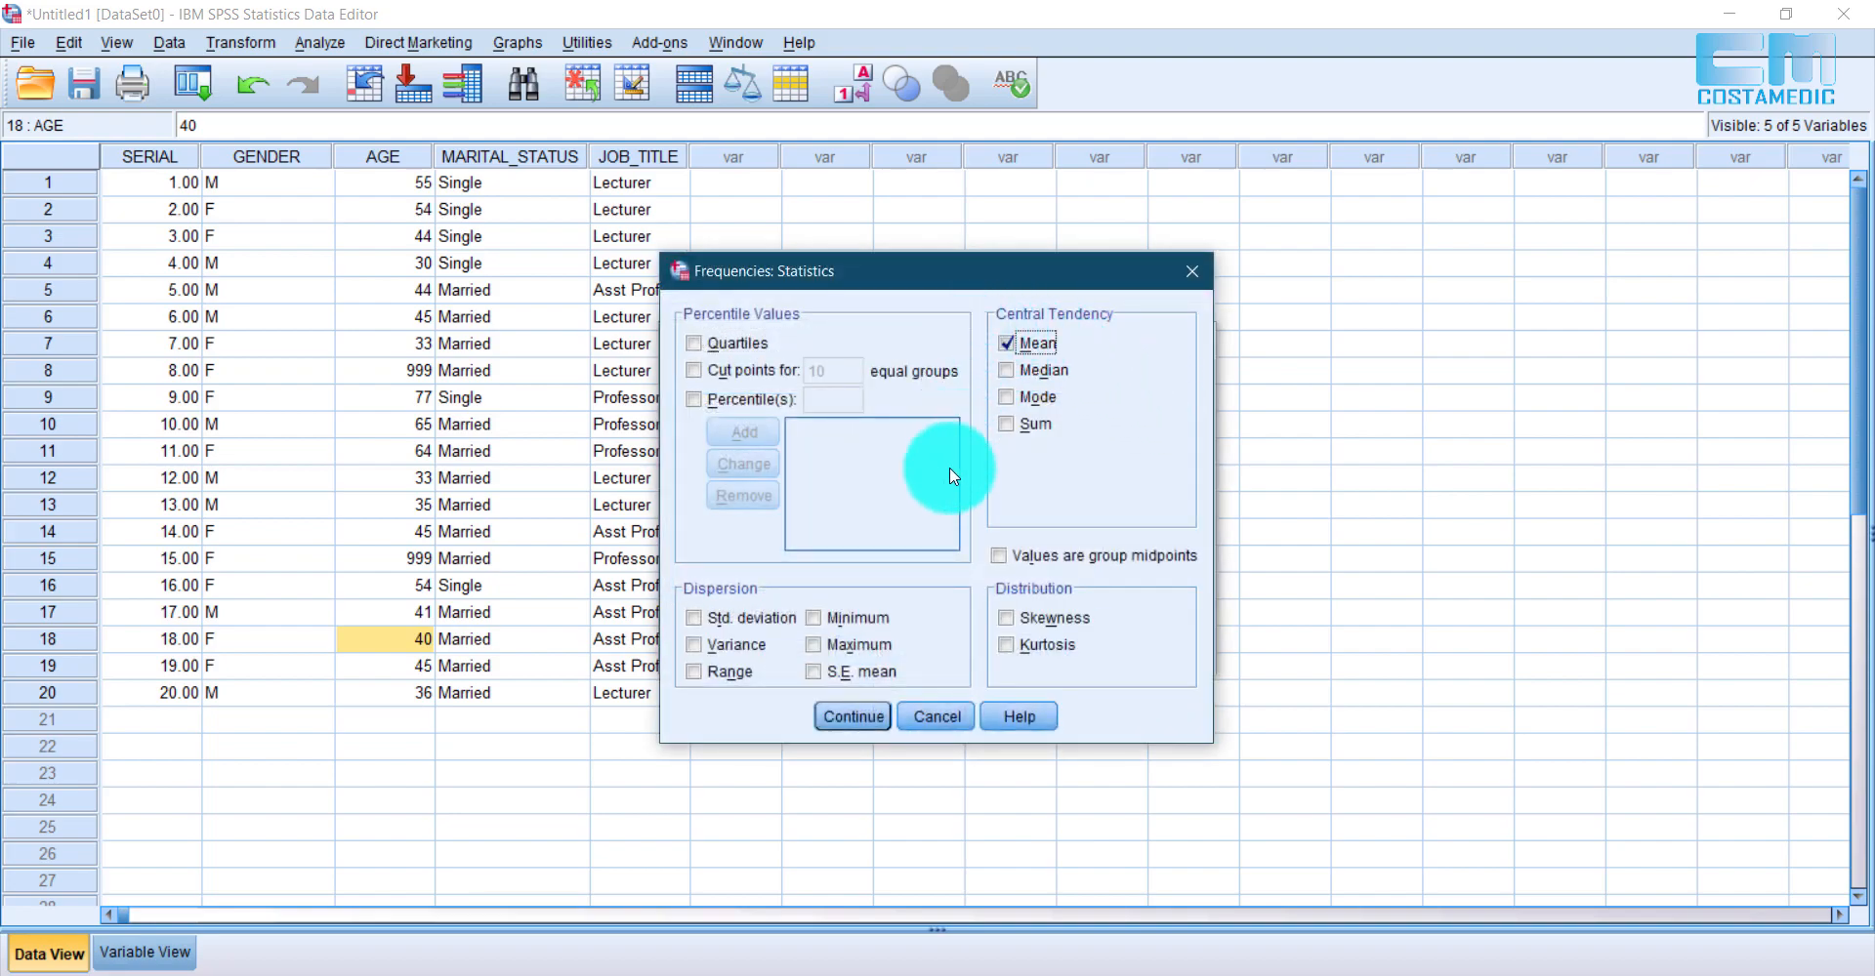
left_click(847, 718)
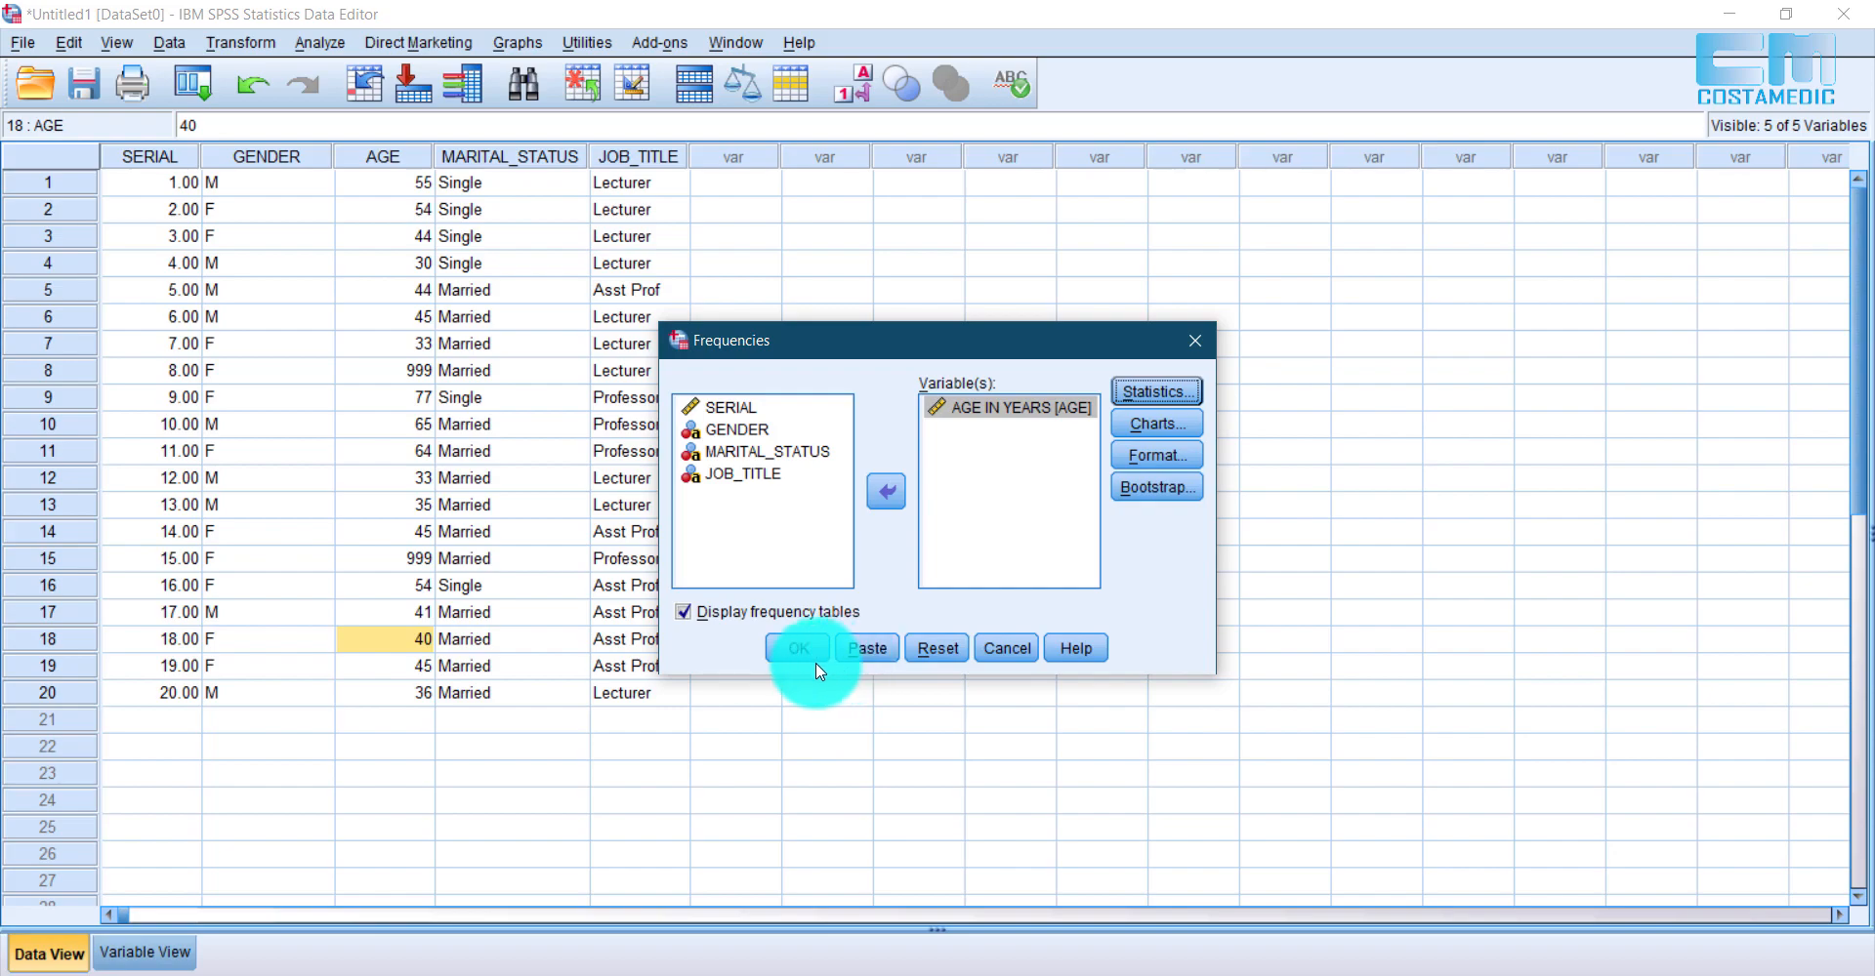
left_click(799, 648)
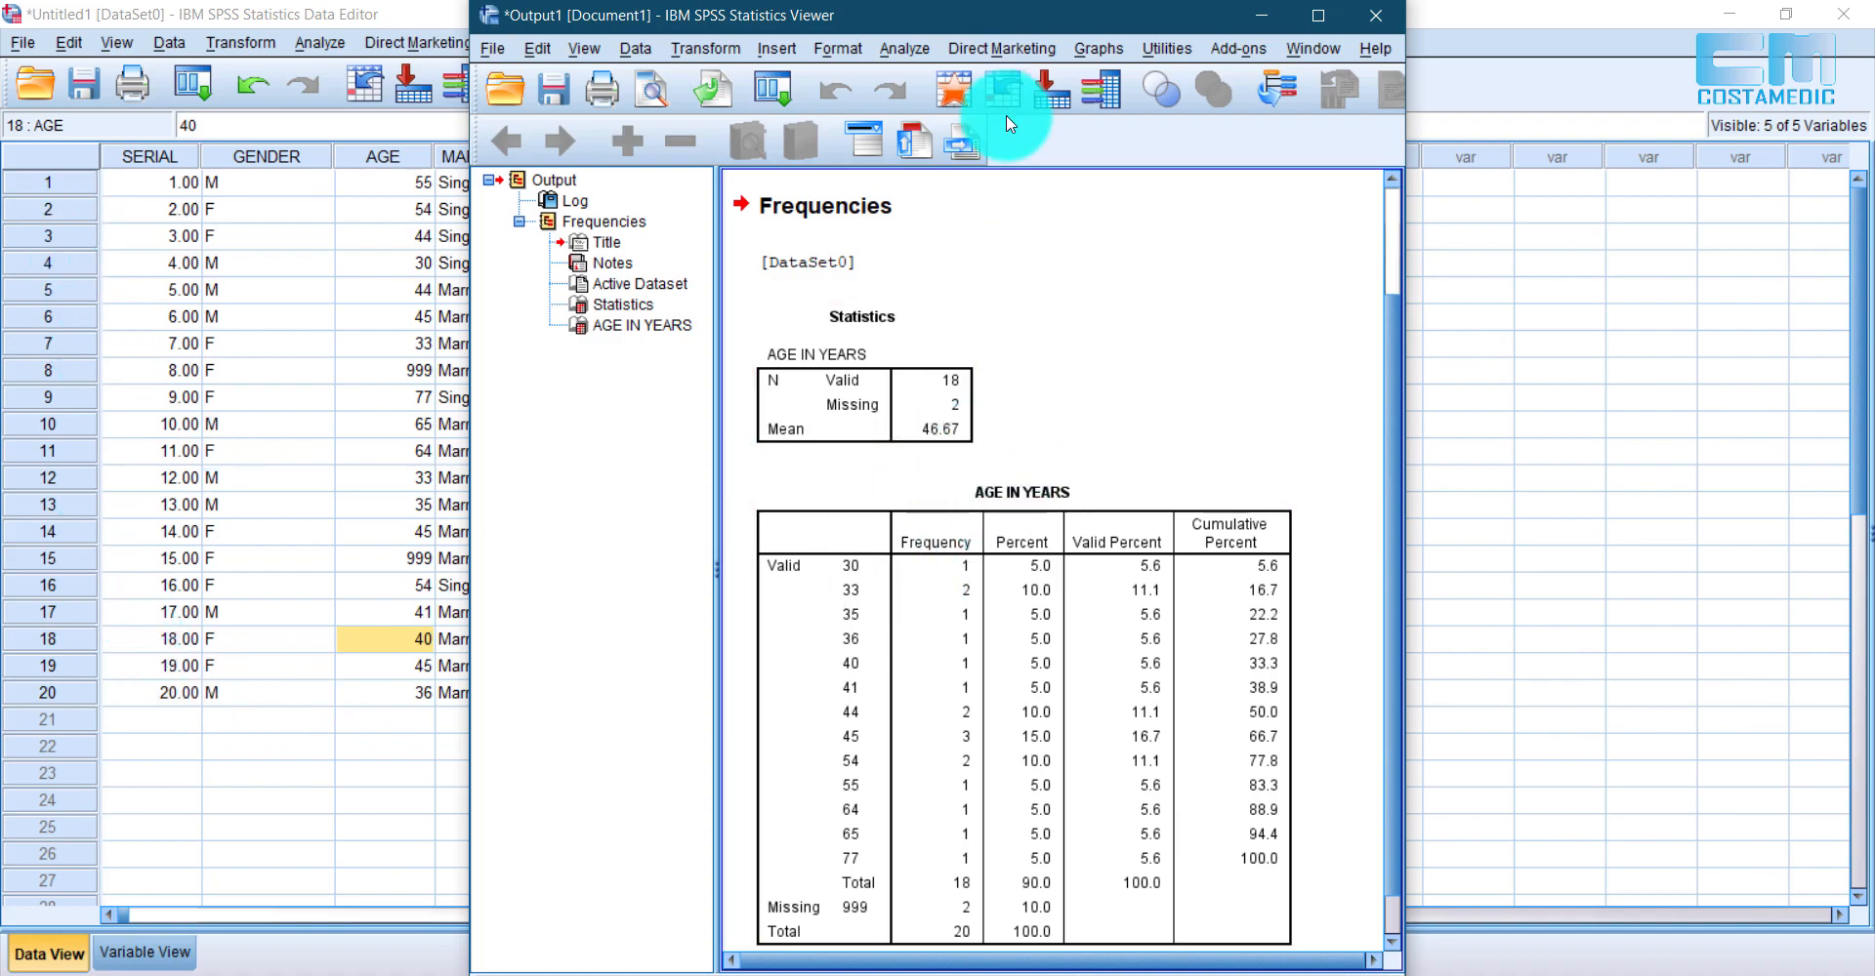
Step: Examine the valid and missing counts and the mean in the AGE output beside the data, and return to the variable definitions
left_click_drag(1015, 18, 1412, 21)
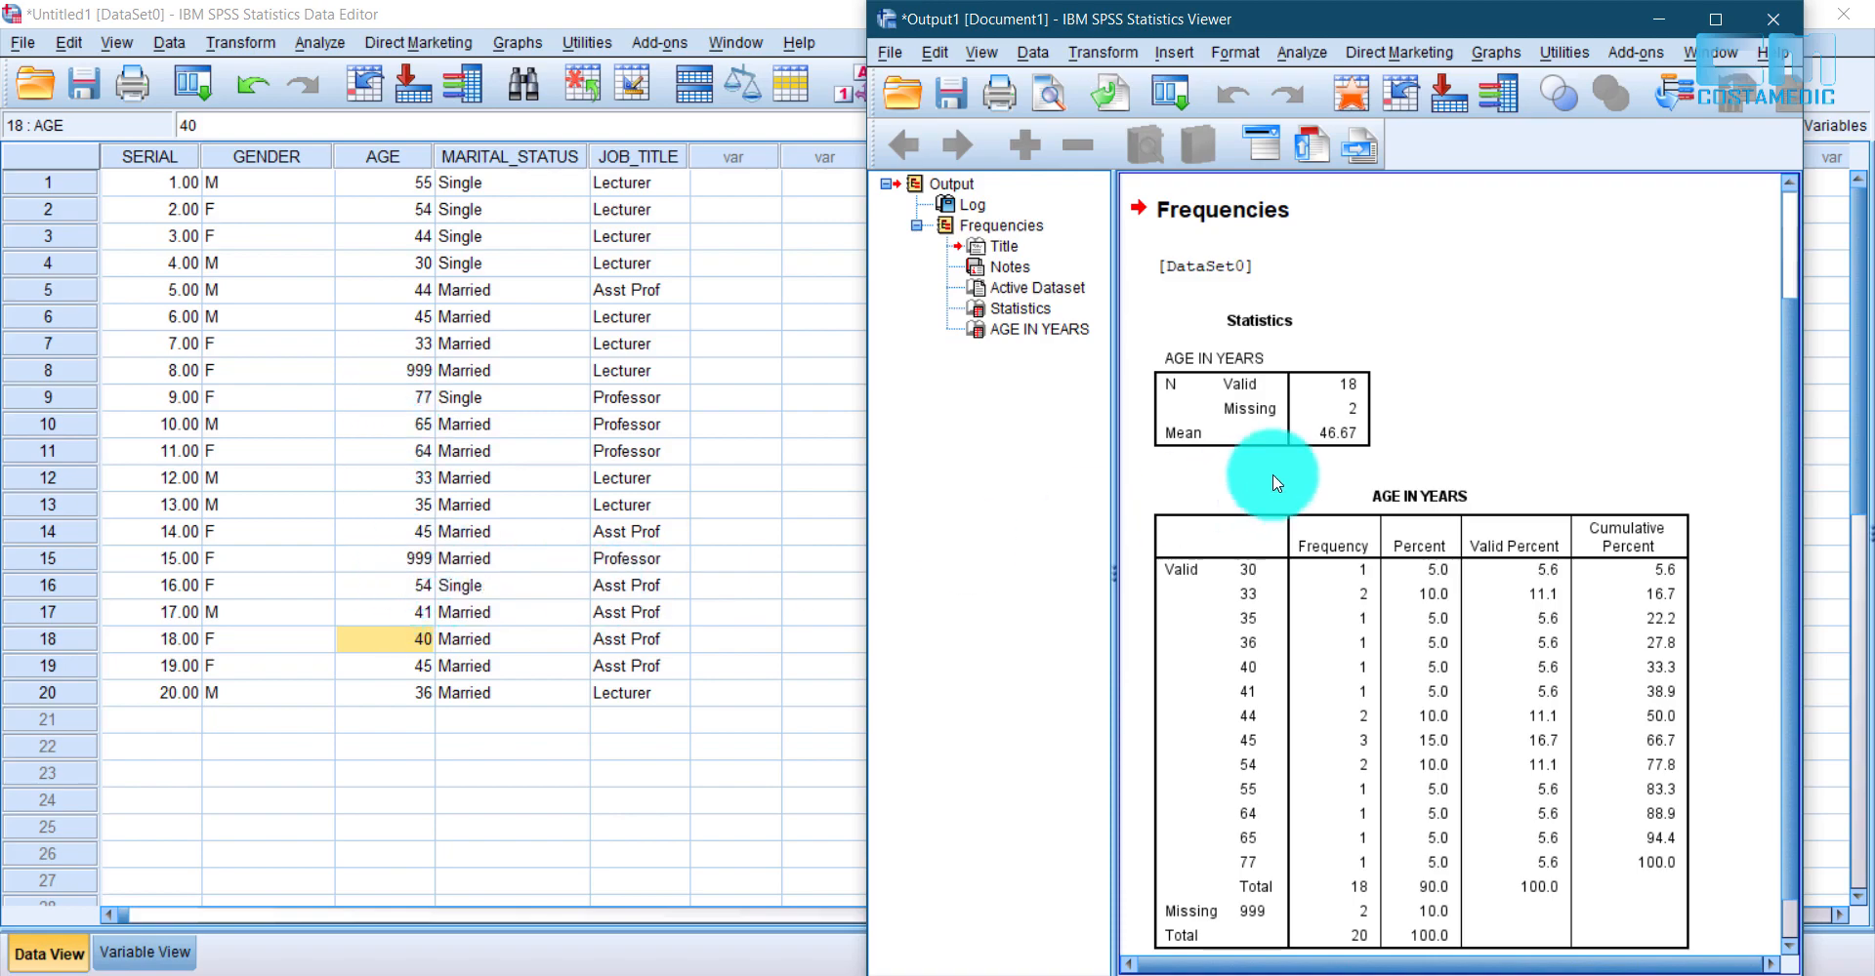
left_click(1352, 415)
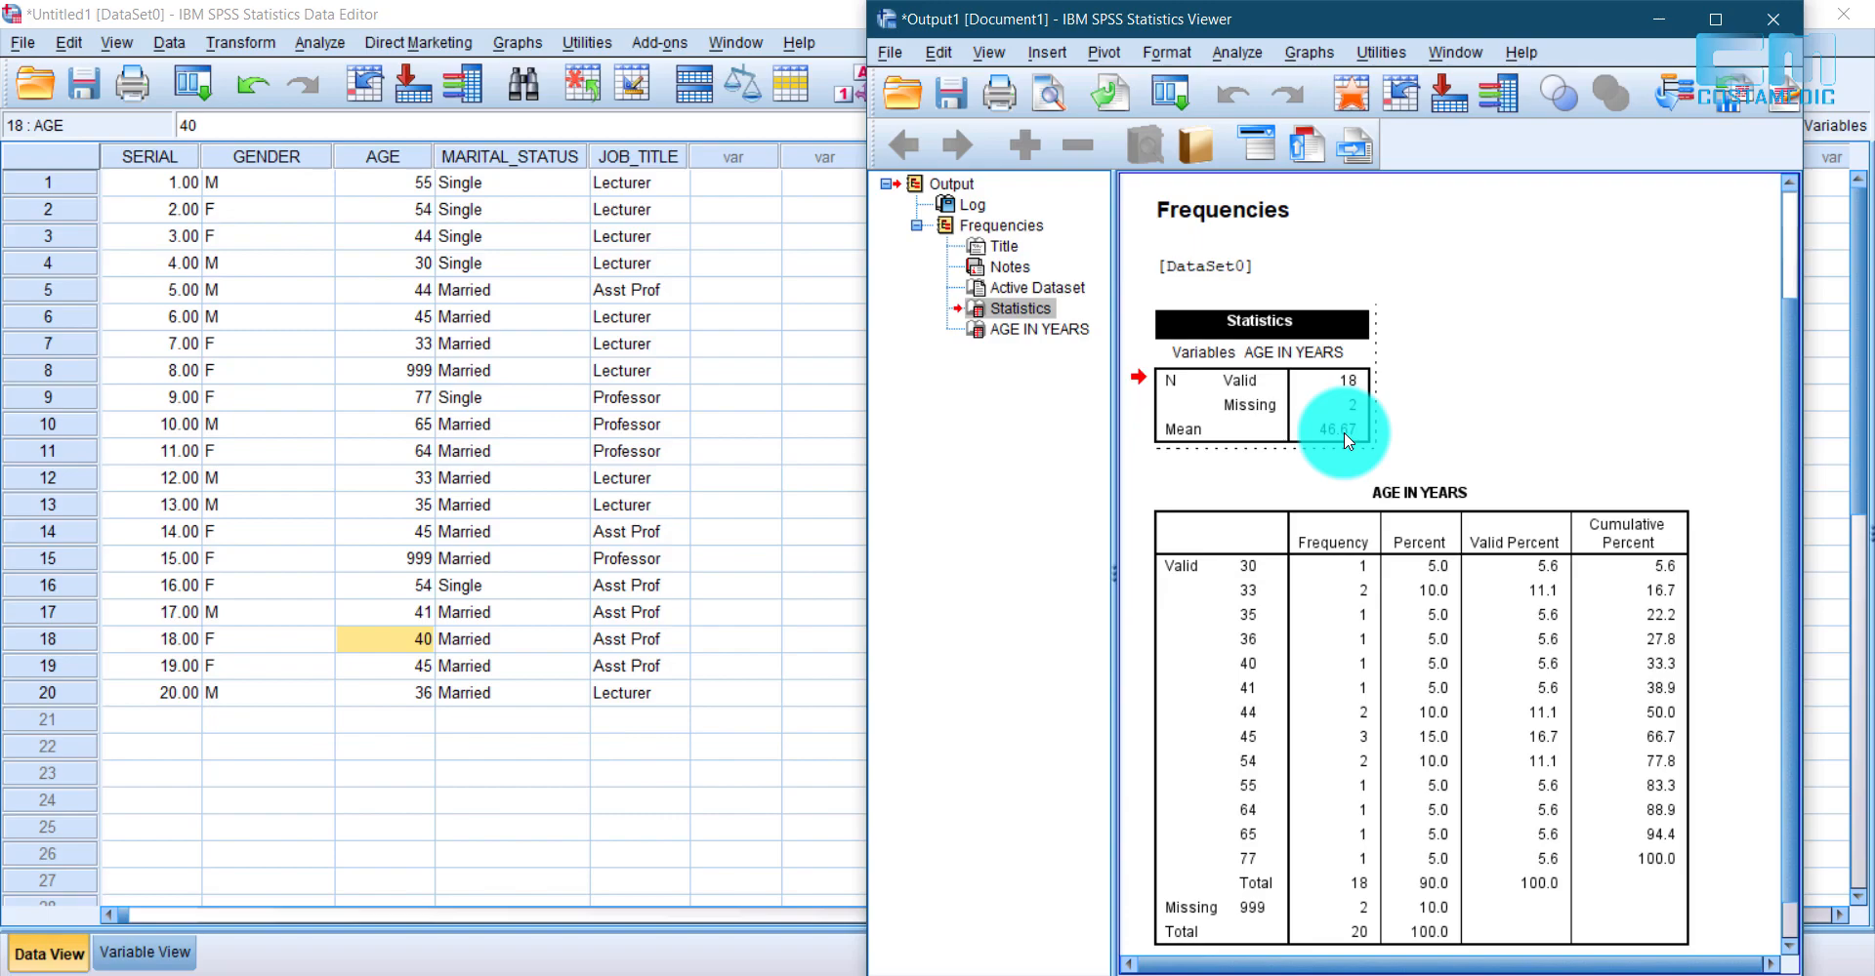
left_click(1641, 20)
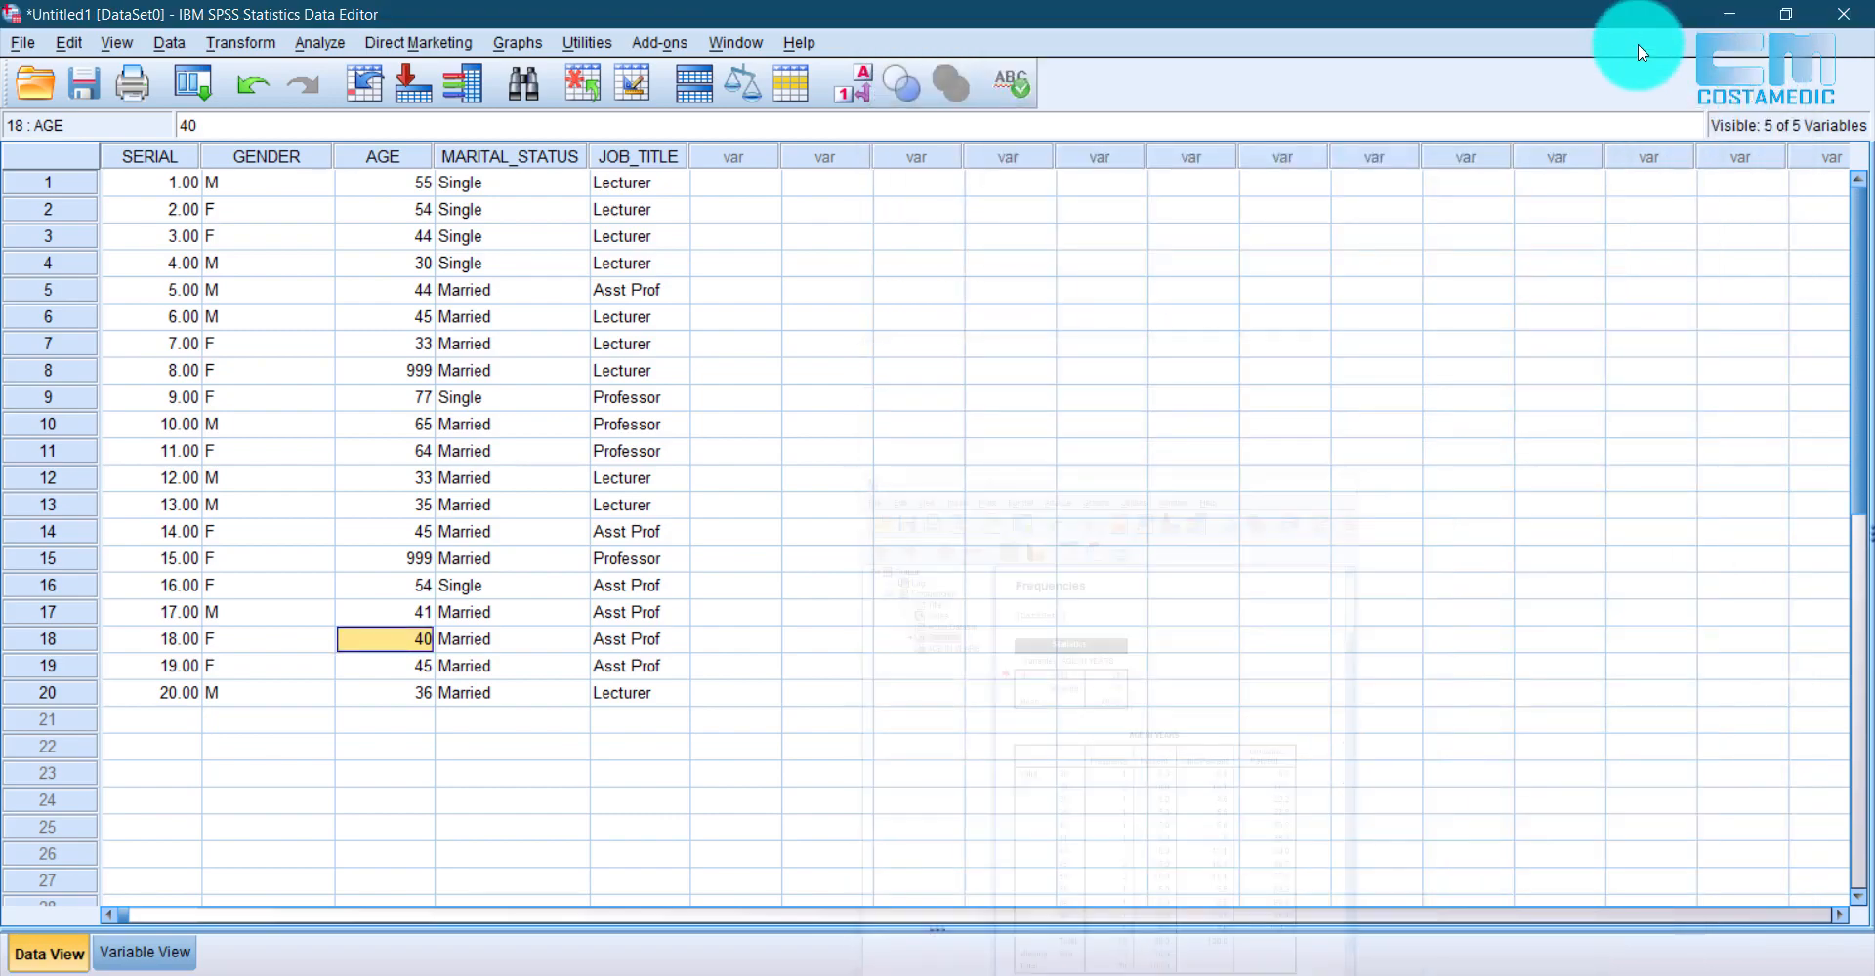
left_click(168, 953)
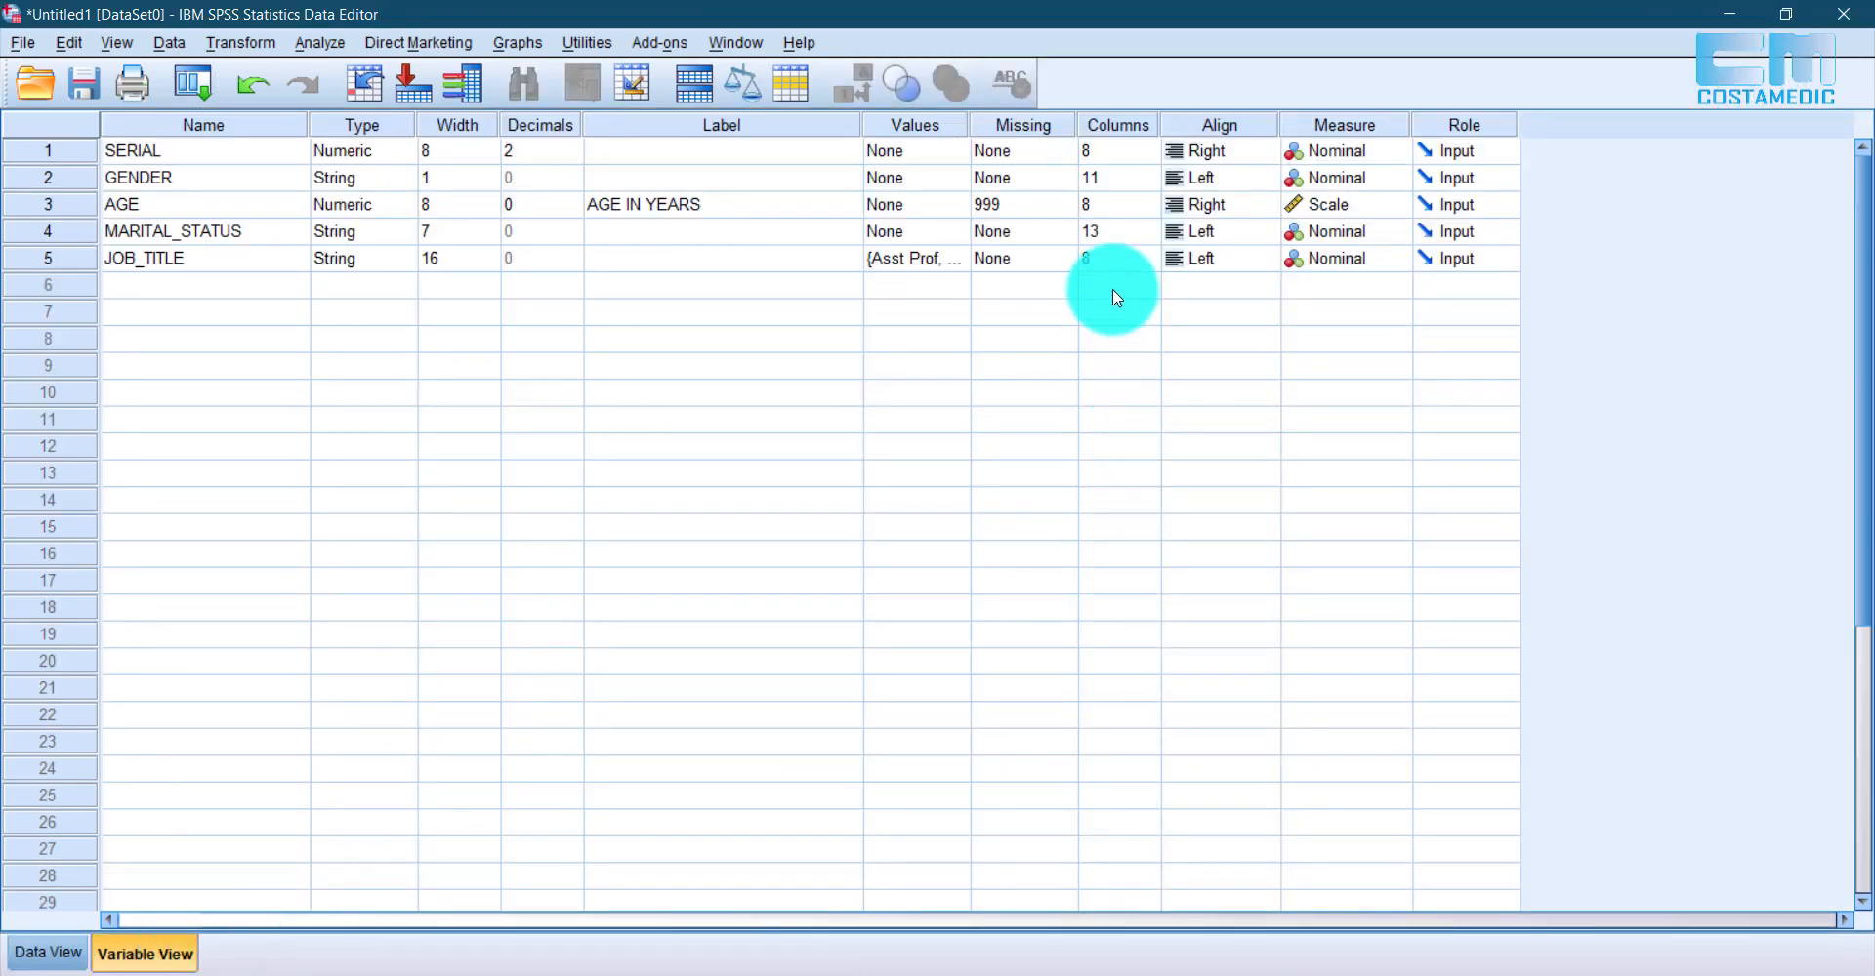
Step: Widen the MARITAL_STATUS column in the data grid to about 30 characters and check its Columns value in the variable definitions
left_click(1130, 127)
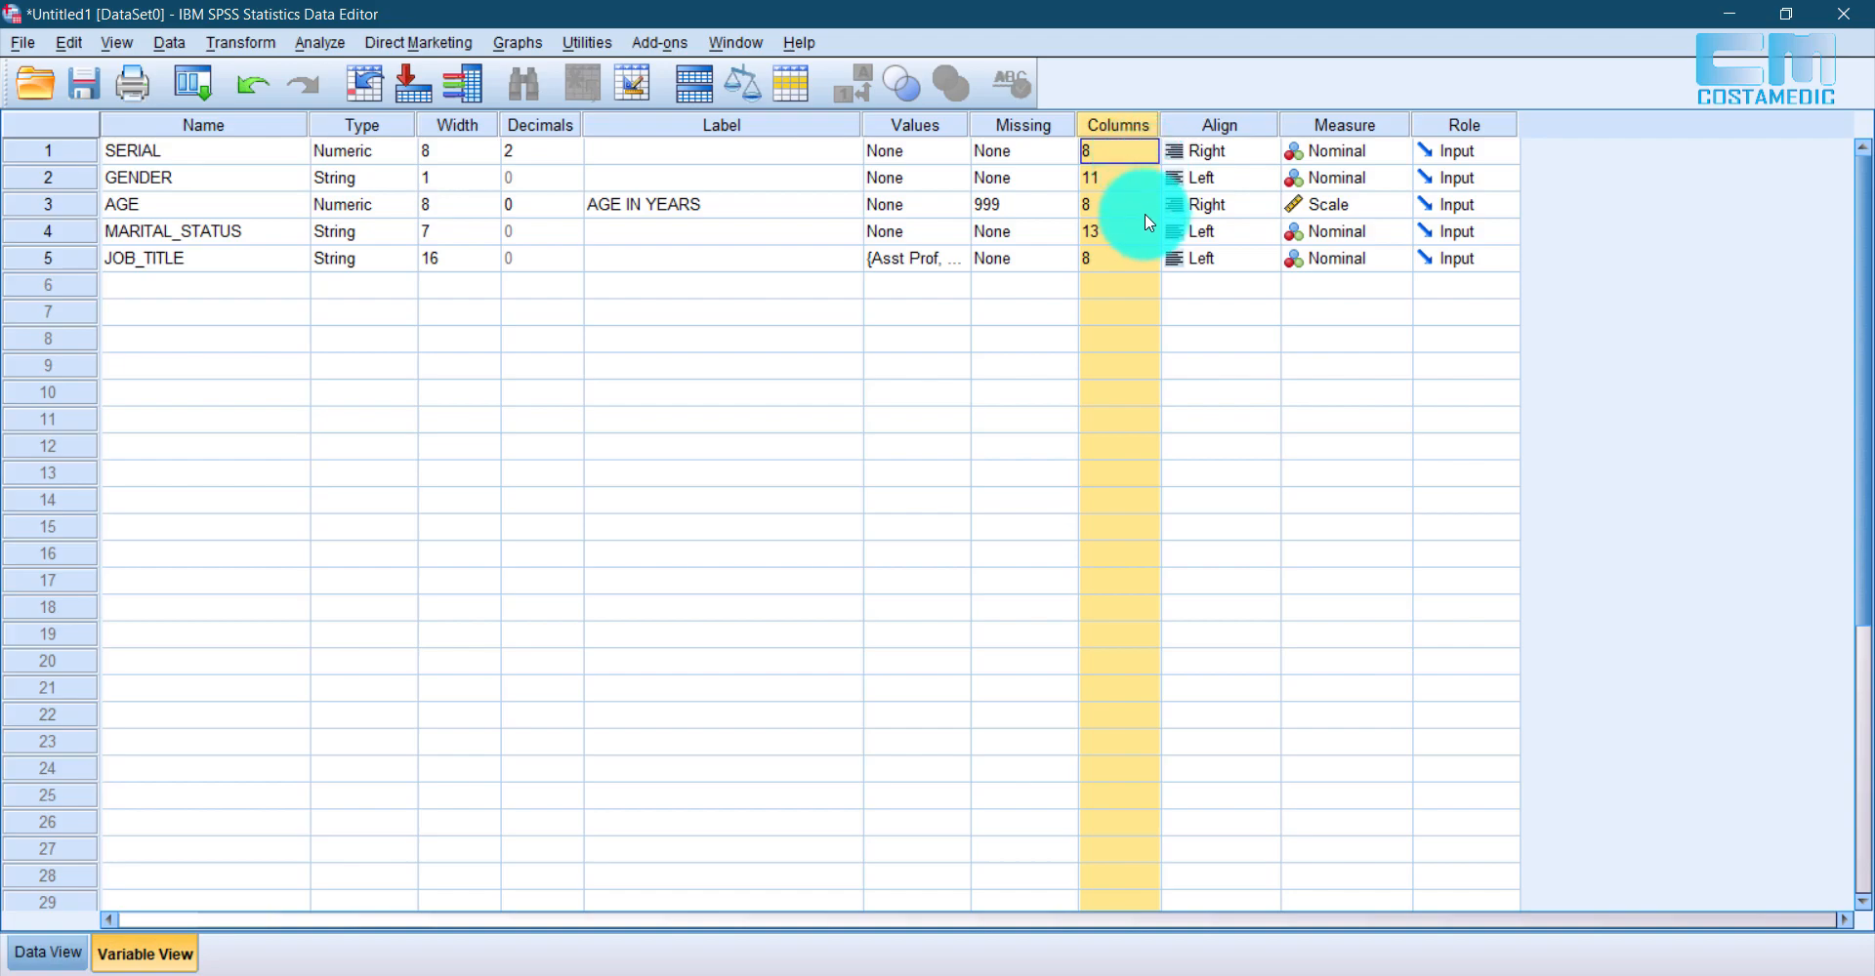
left_click(49, 953)
left_click_drag(589, 157, 776, 156)
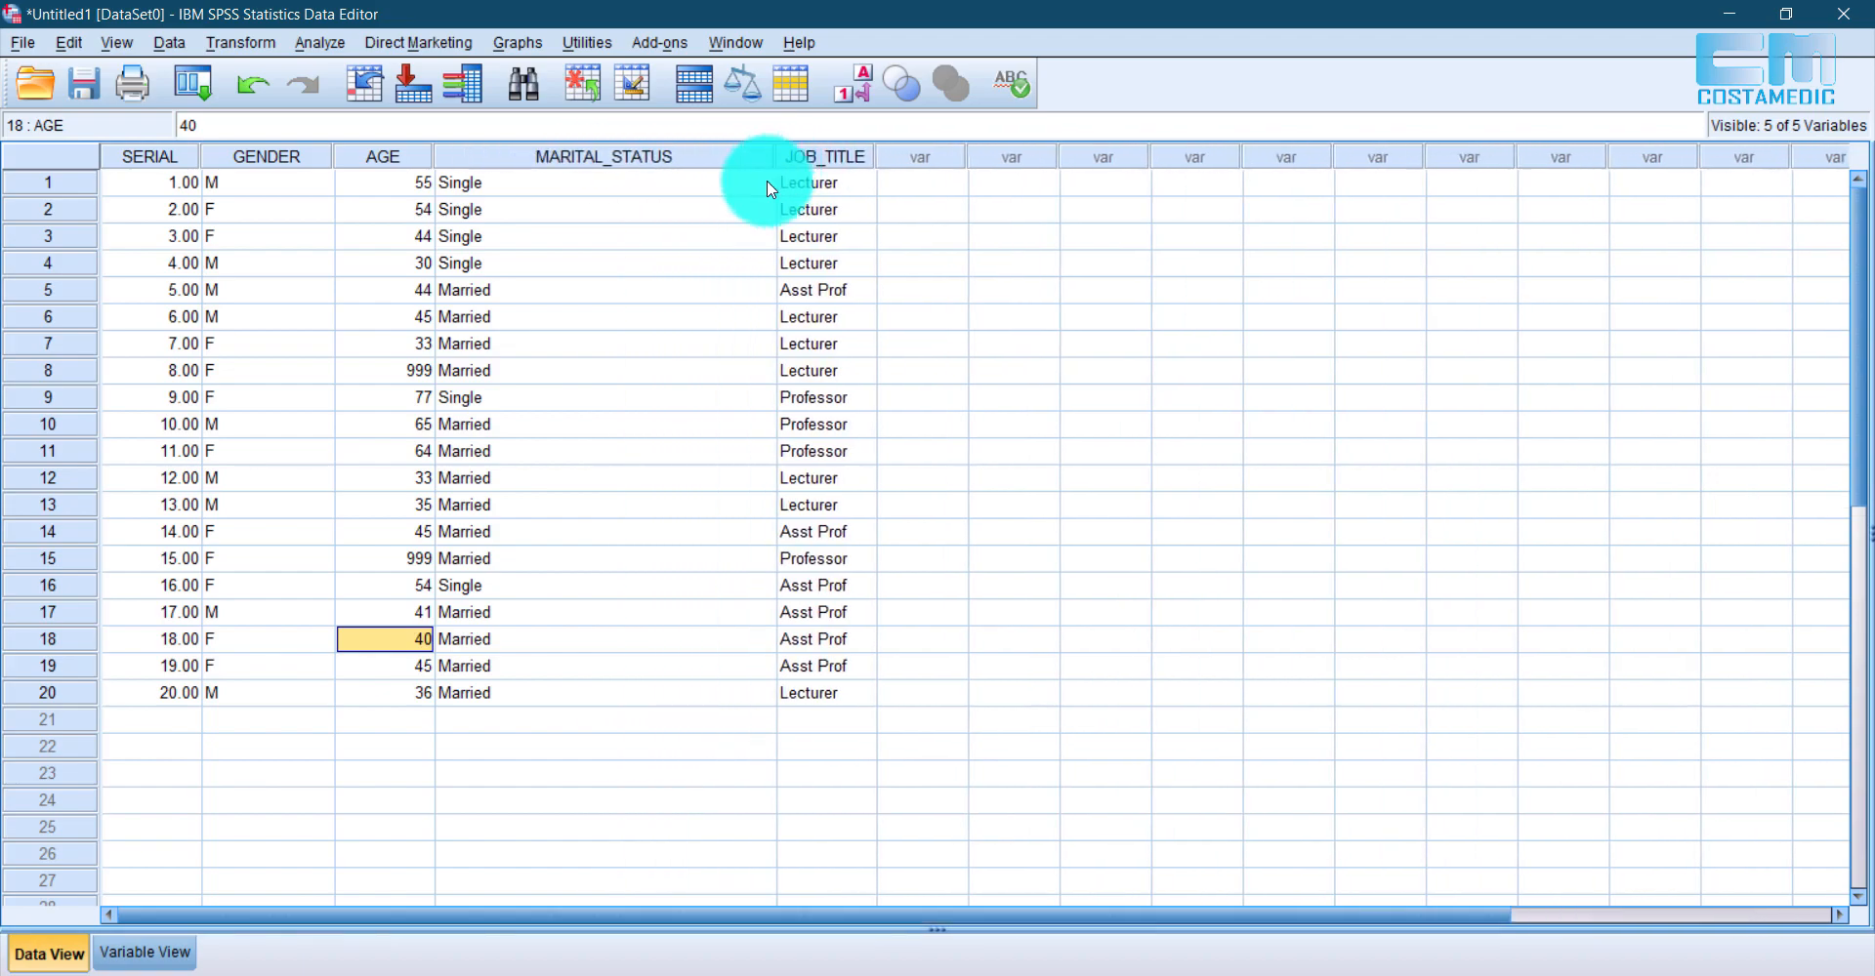
left_click(146, 953)
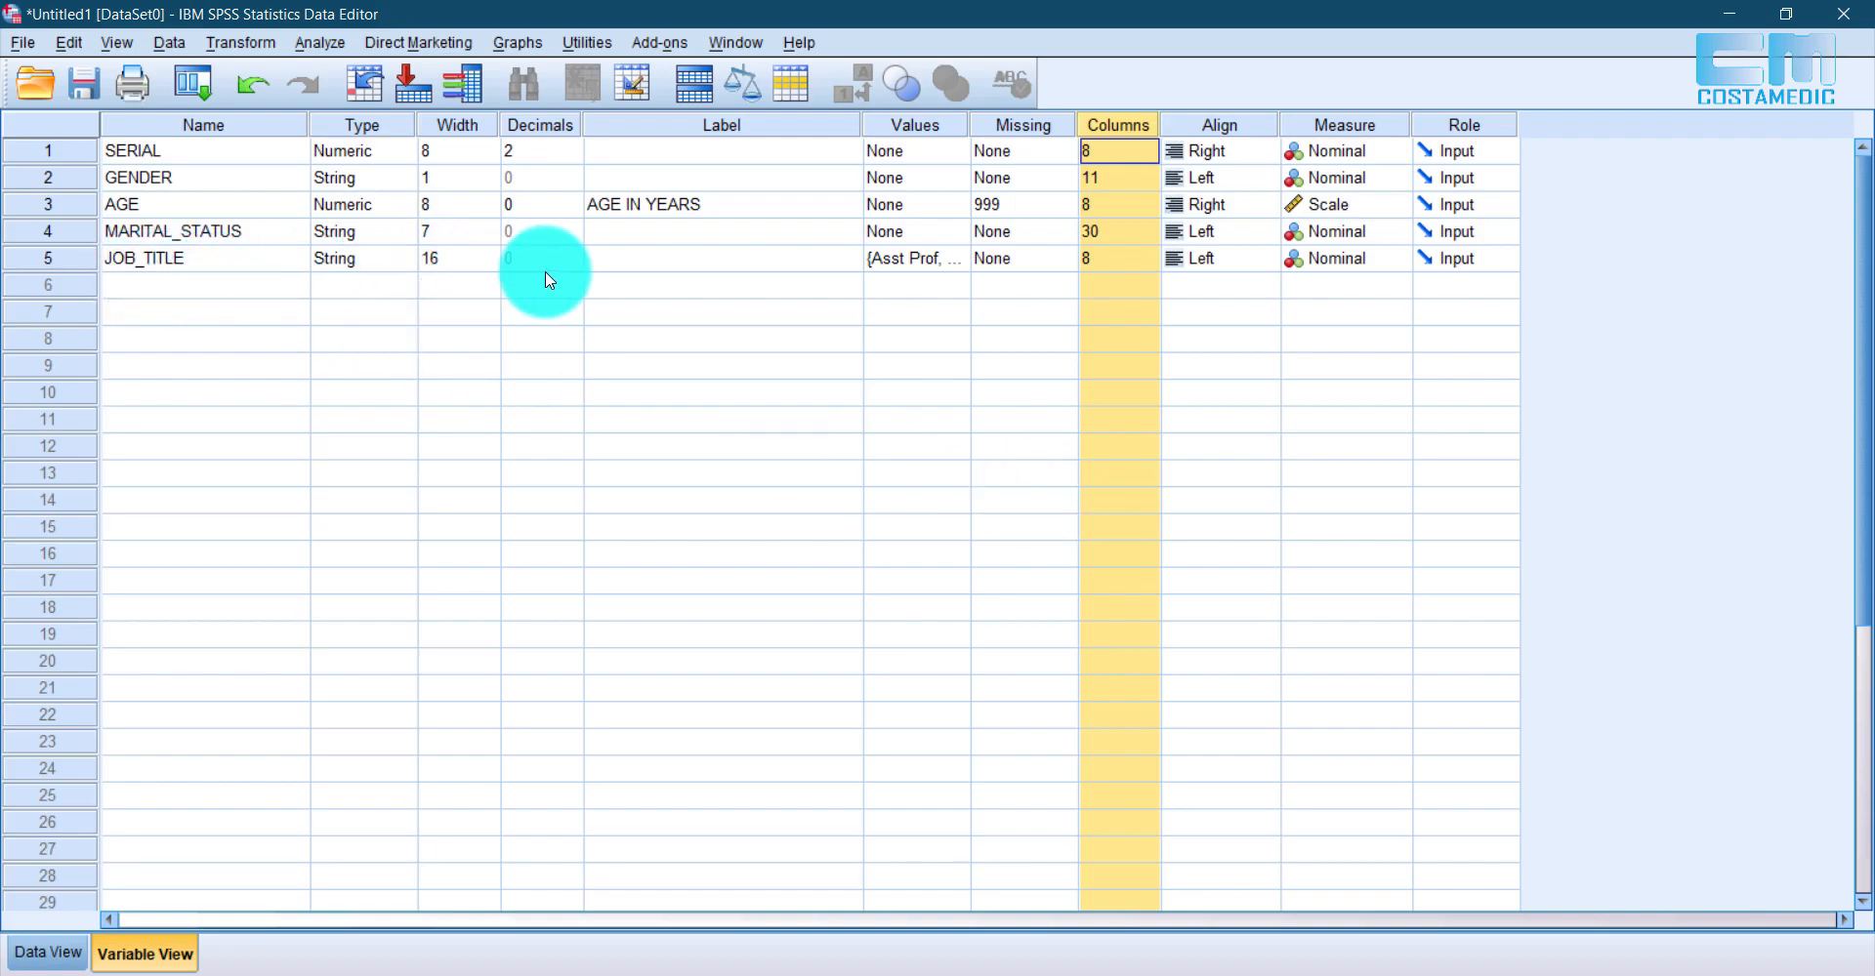
Step: Widen the JOB_TITLE column in the data grid to about 39 characters and return to the variable definitions
left_click(1111, 257)
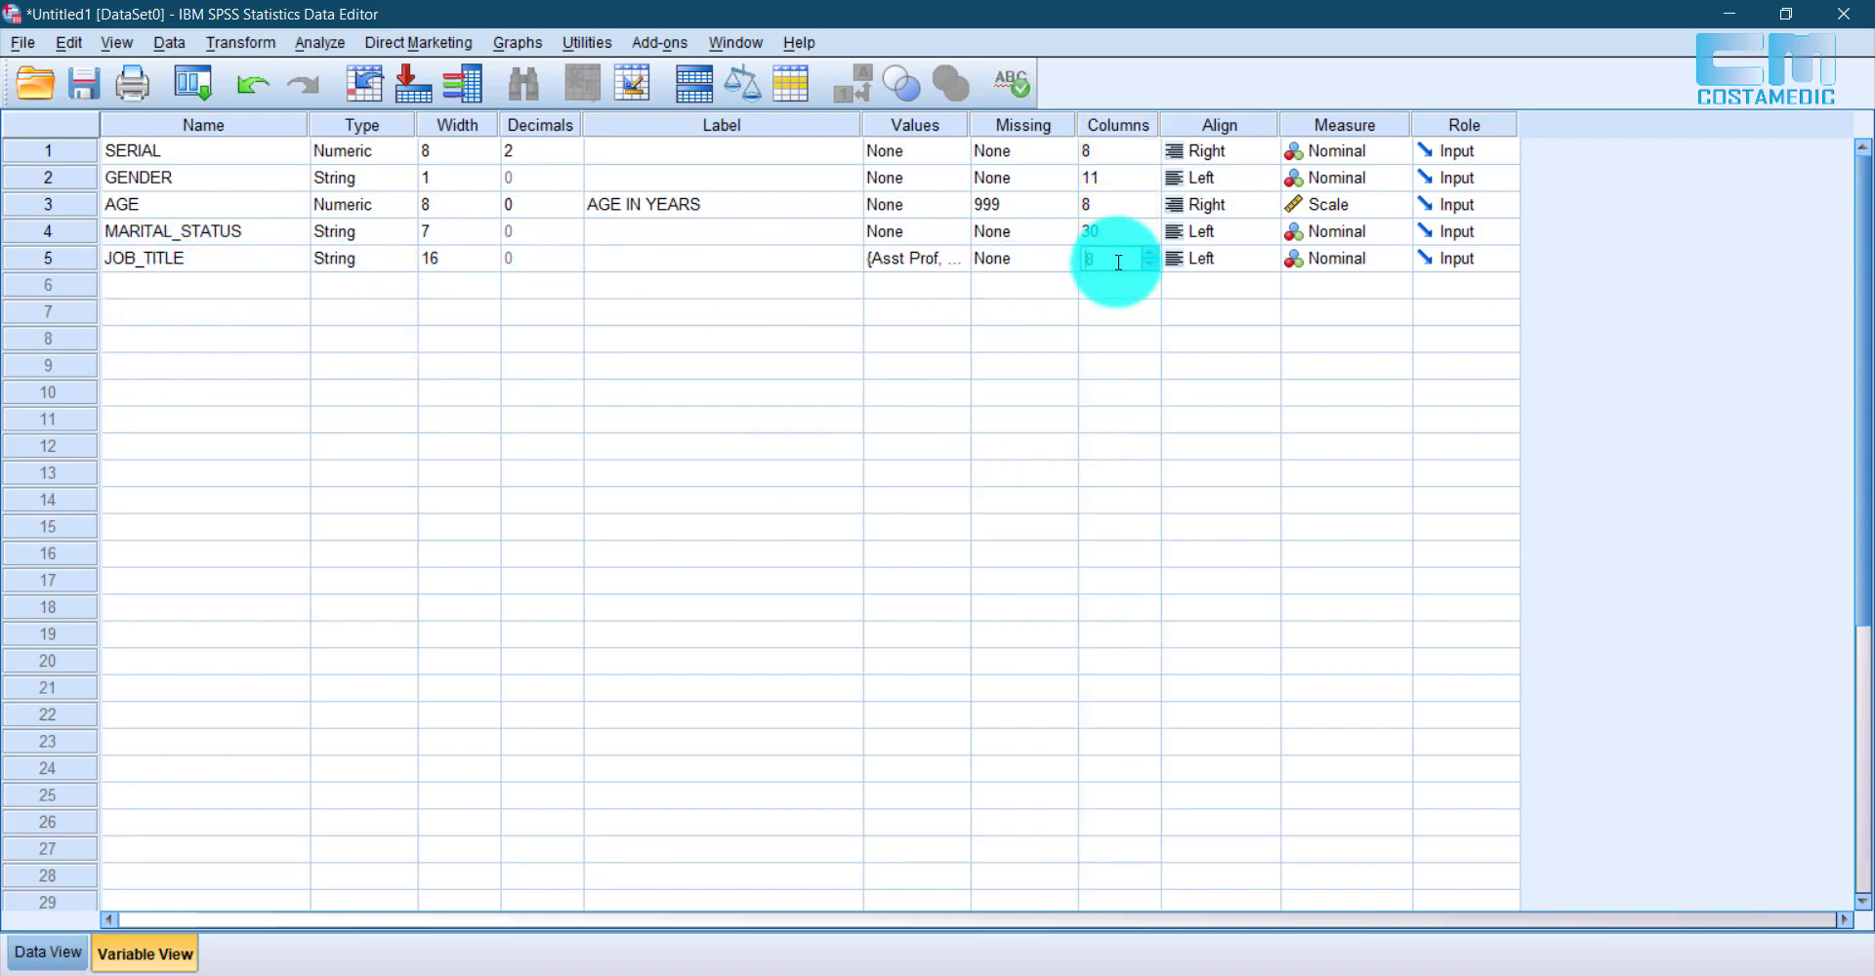
left_click(44, 953)
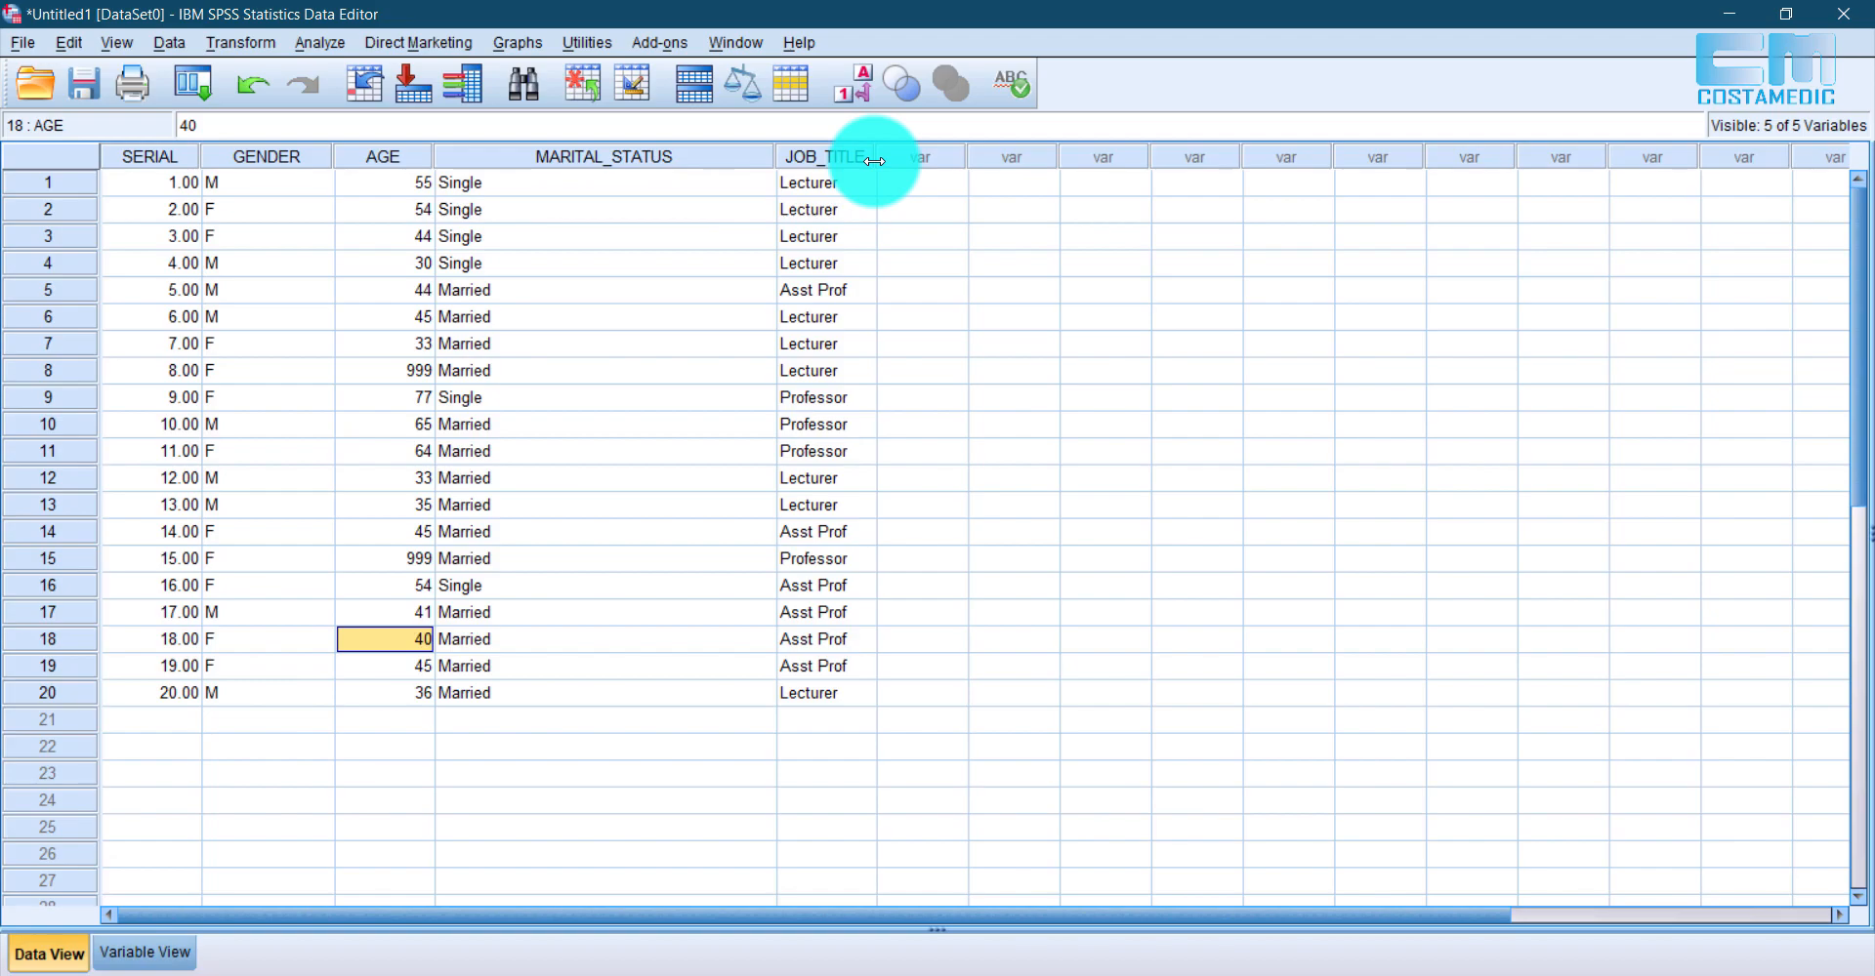
left_click_drag(874, 157, 1214, 182)
left_click(144, 953)
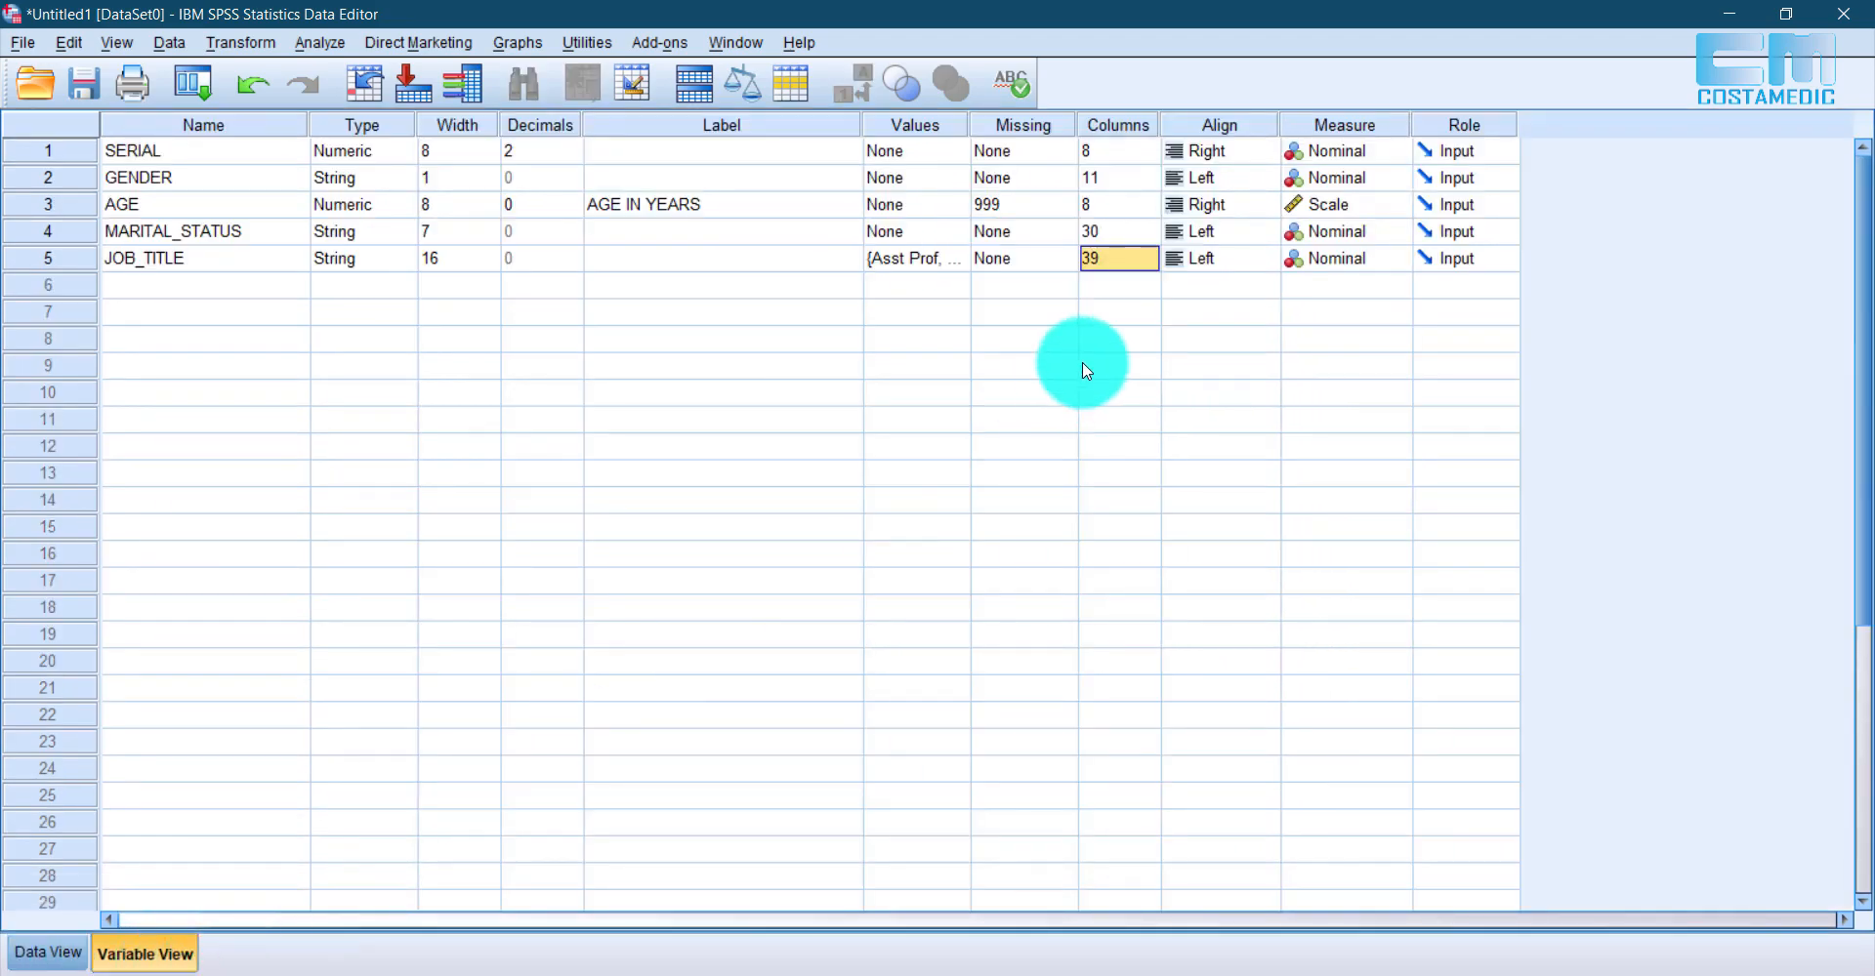
Step: Set the Columns width of JOB_TITLE to 8 and check the column in the data grid
left_click(1115, 260)
type("8")
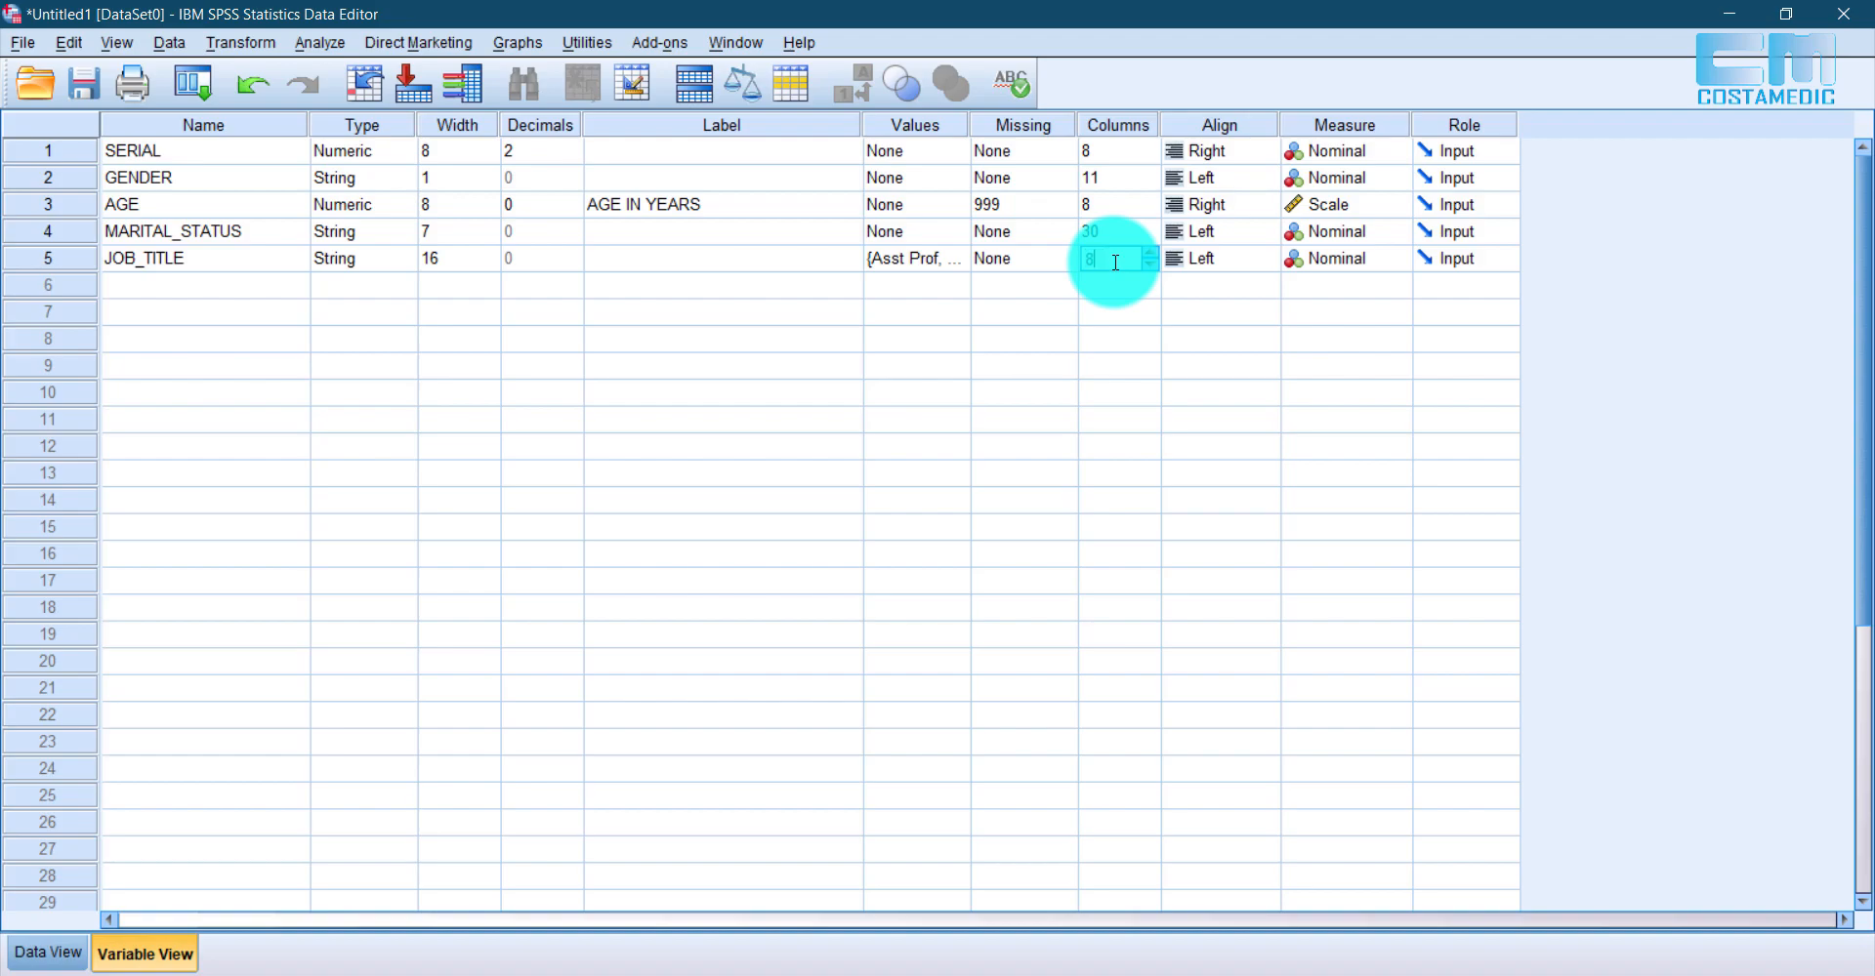
left_click(47, 952)
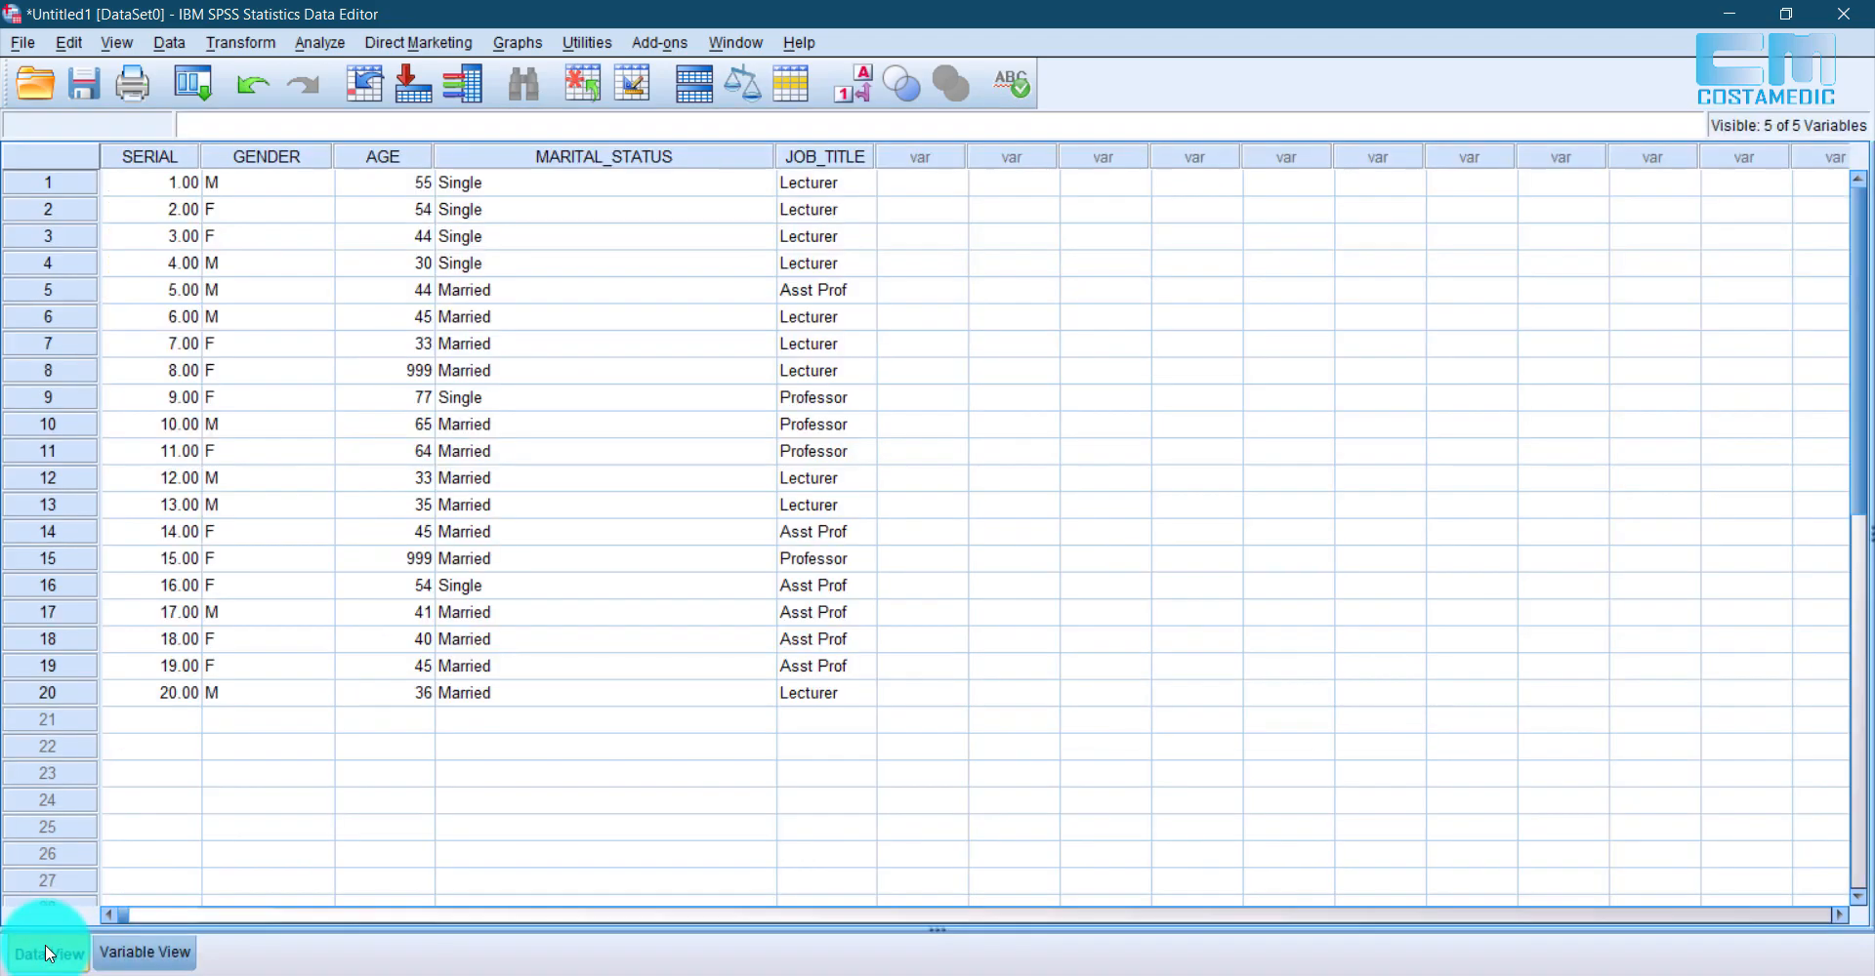
left_click(172, 954)
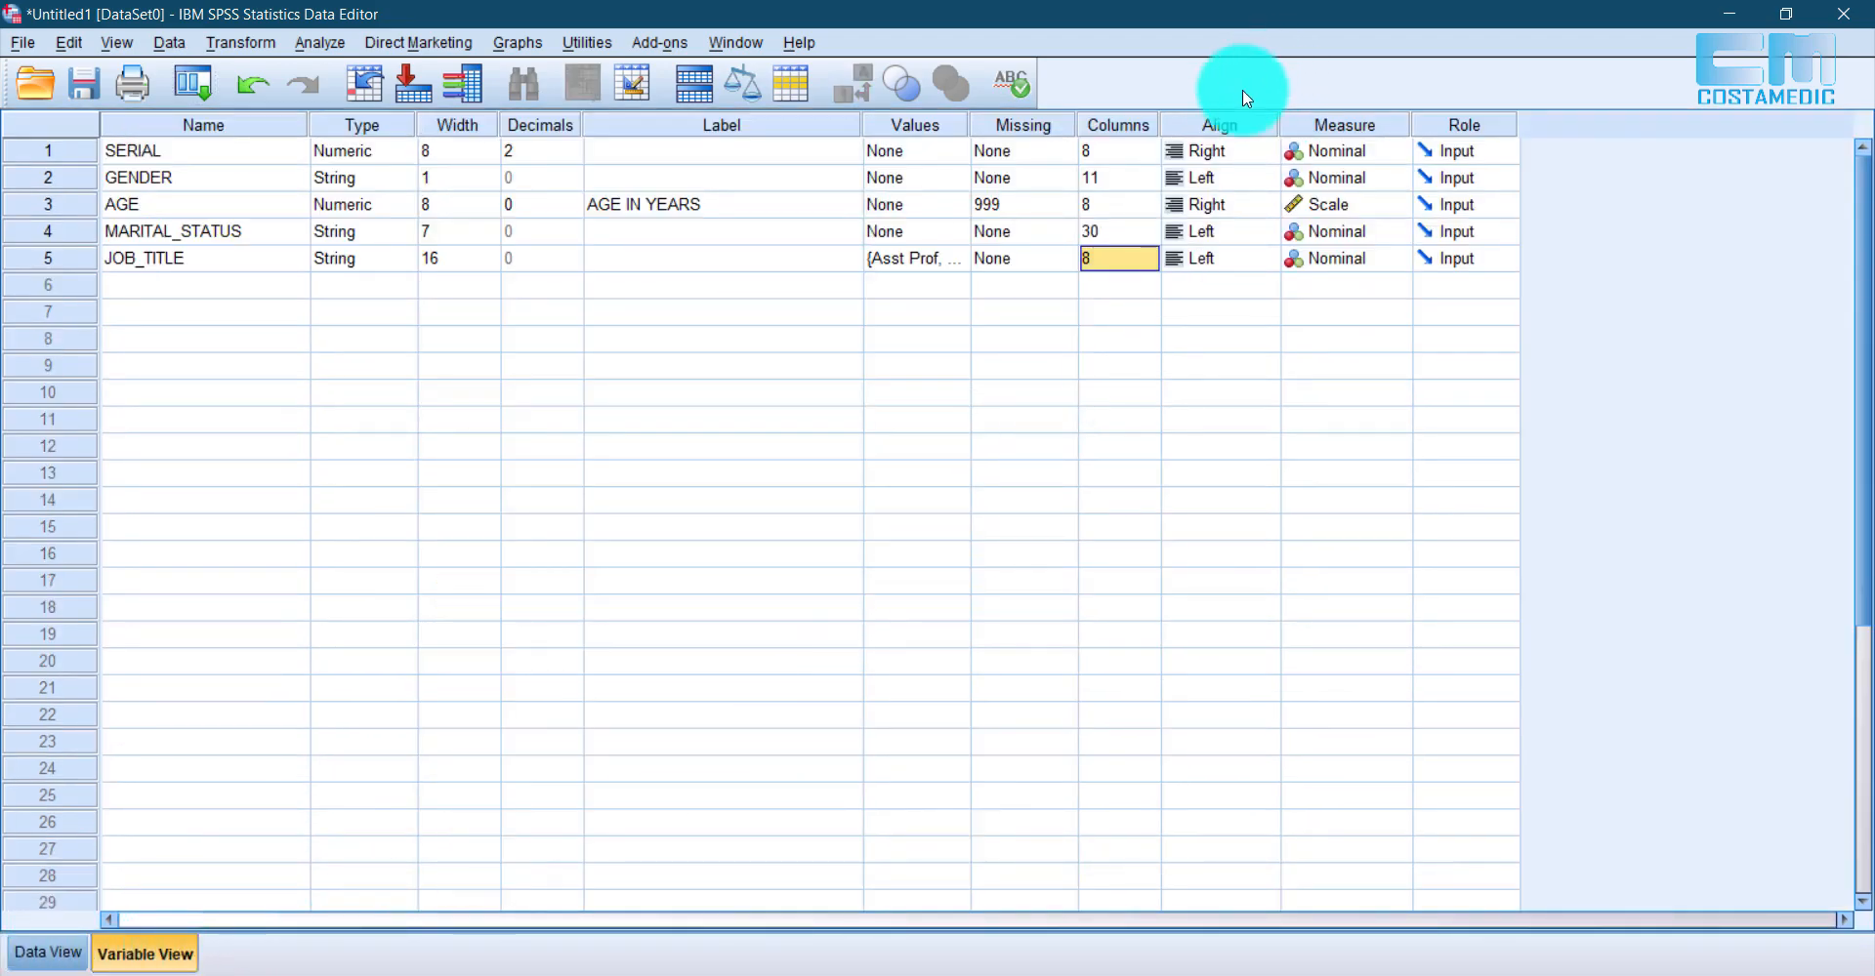
Step: Compare the Align settings with the data grid and set the alignment of SERIAL to Center
left_click_drag(1215, 144, 1217, 209)
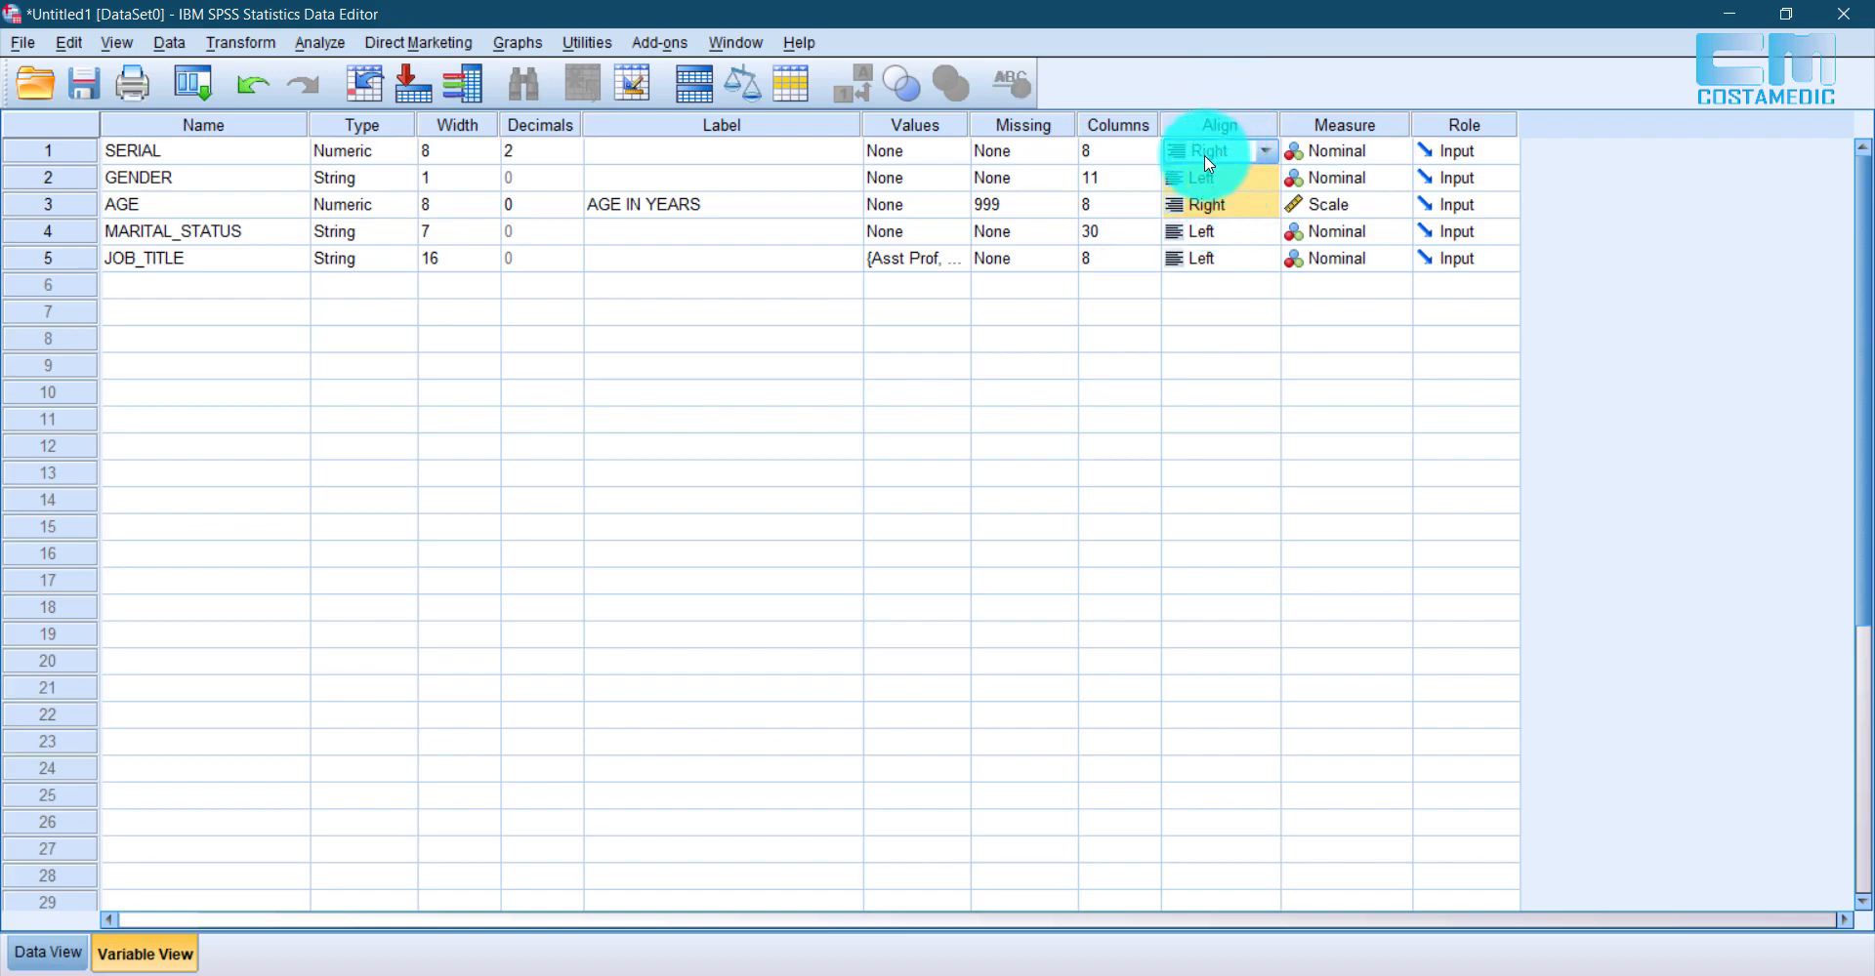
left_click(1177, 310)
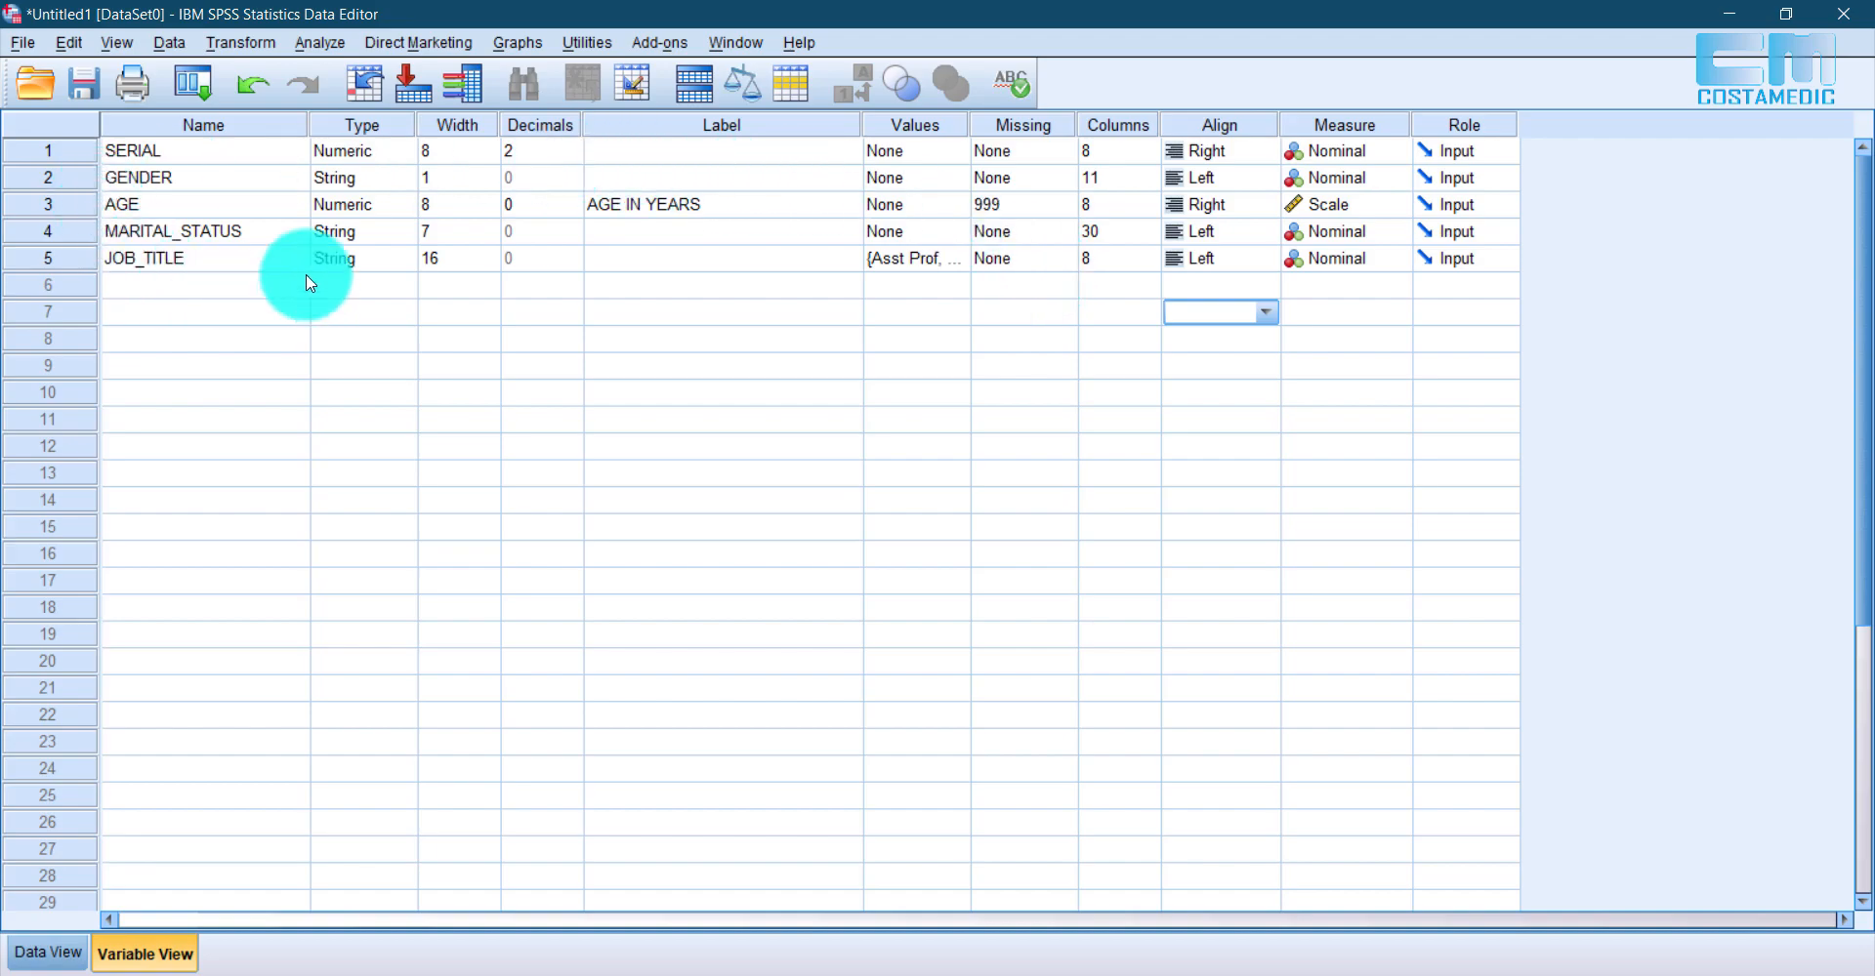
left_click(49, 952)
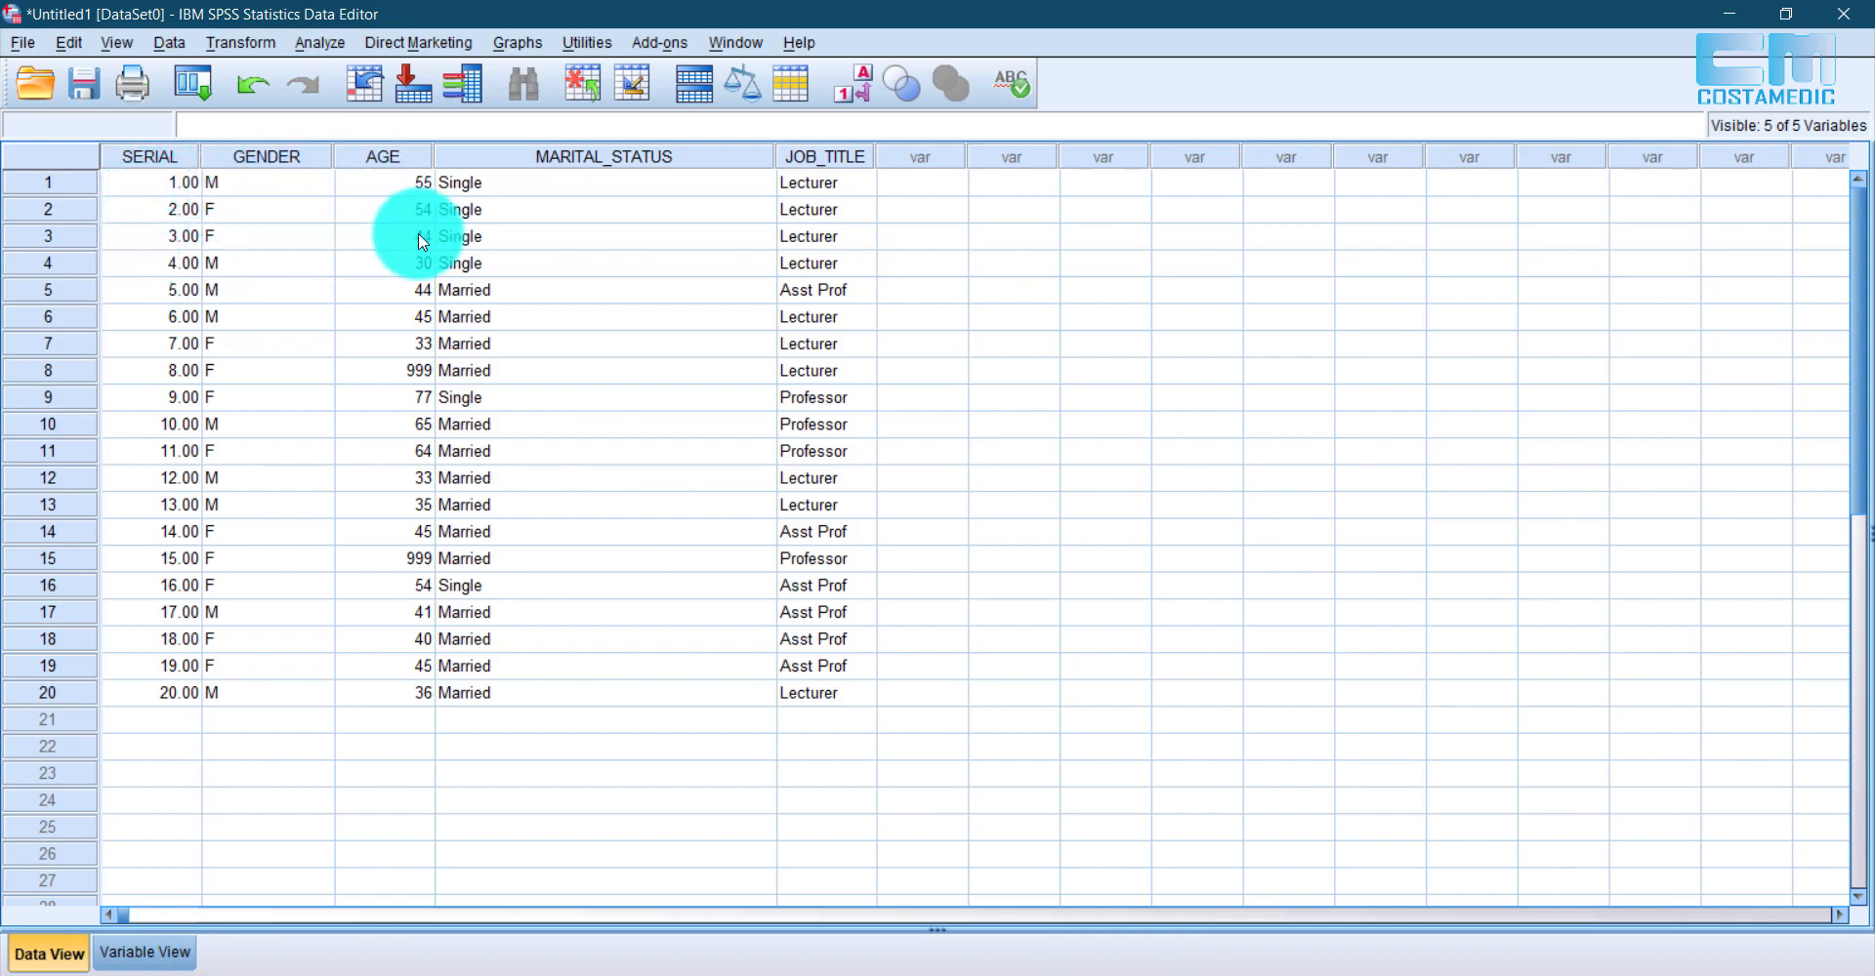
left_click(185, 952)
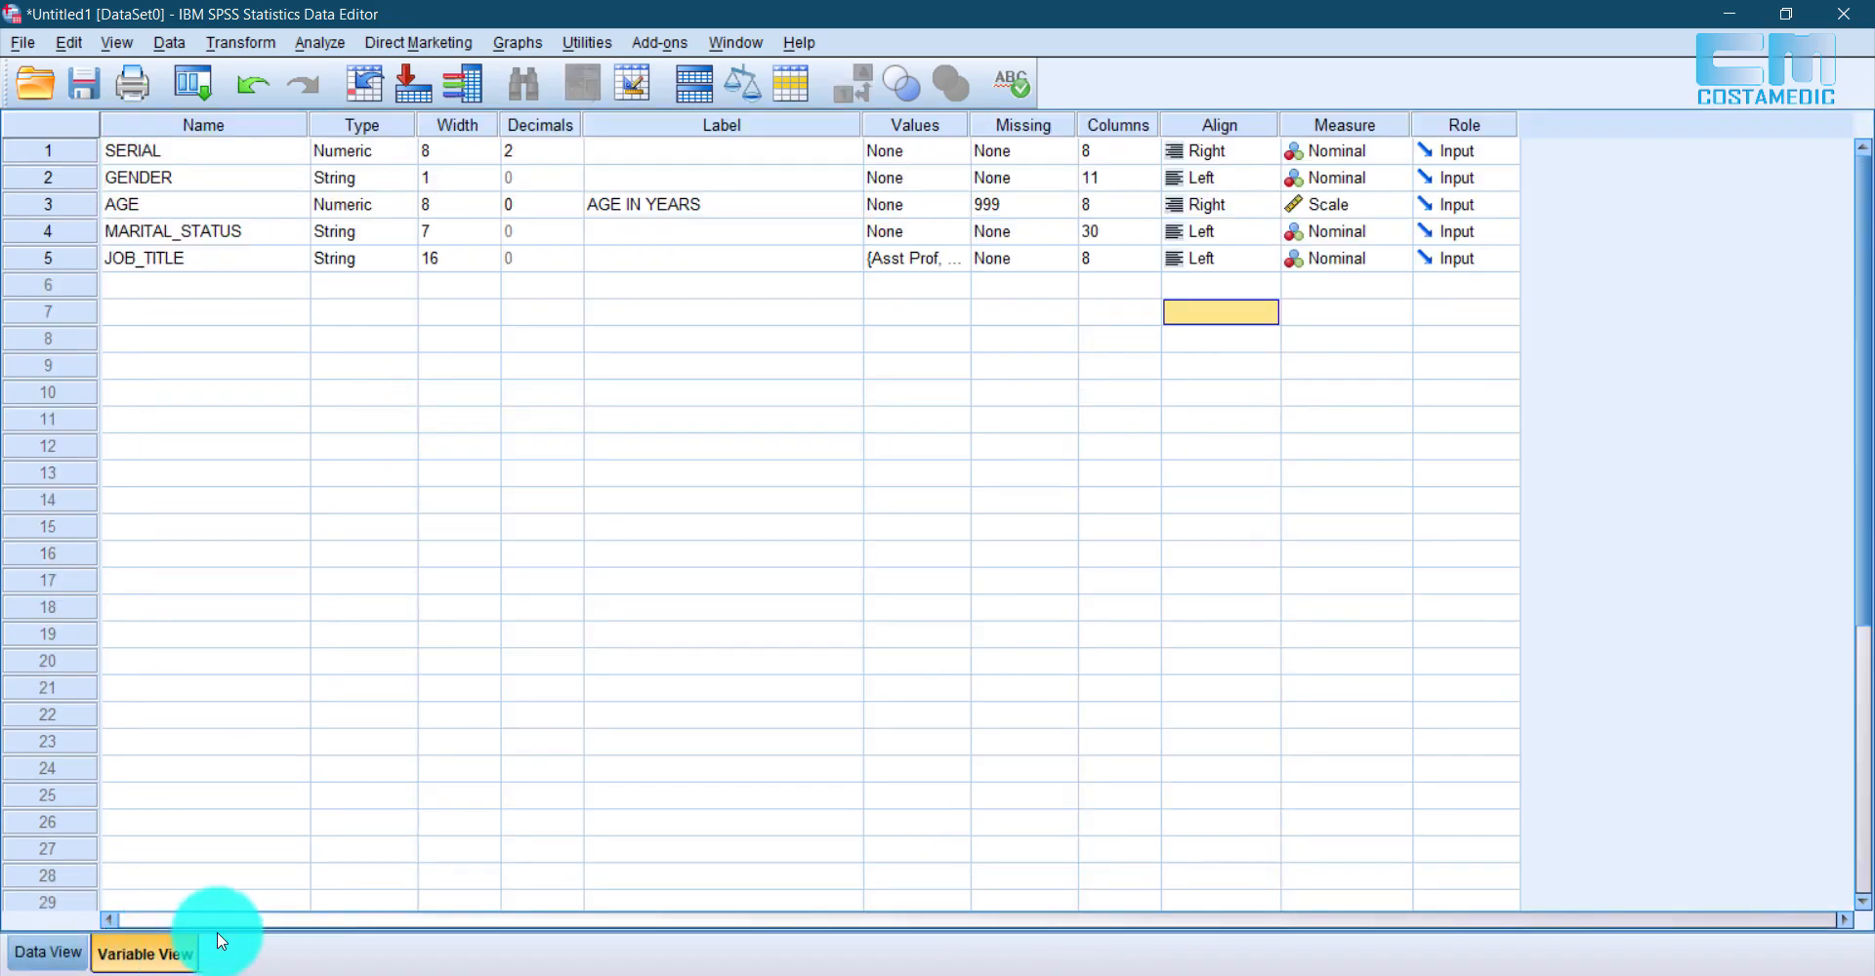
left_click(1263, 151)
left_click(1216, 221)
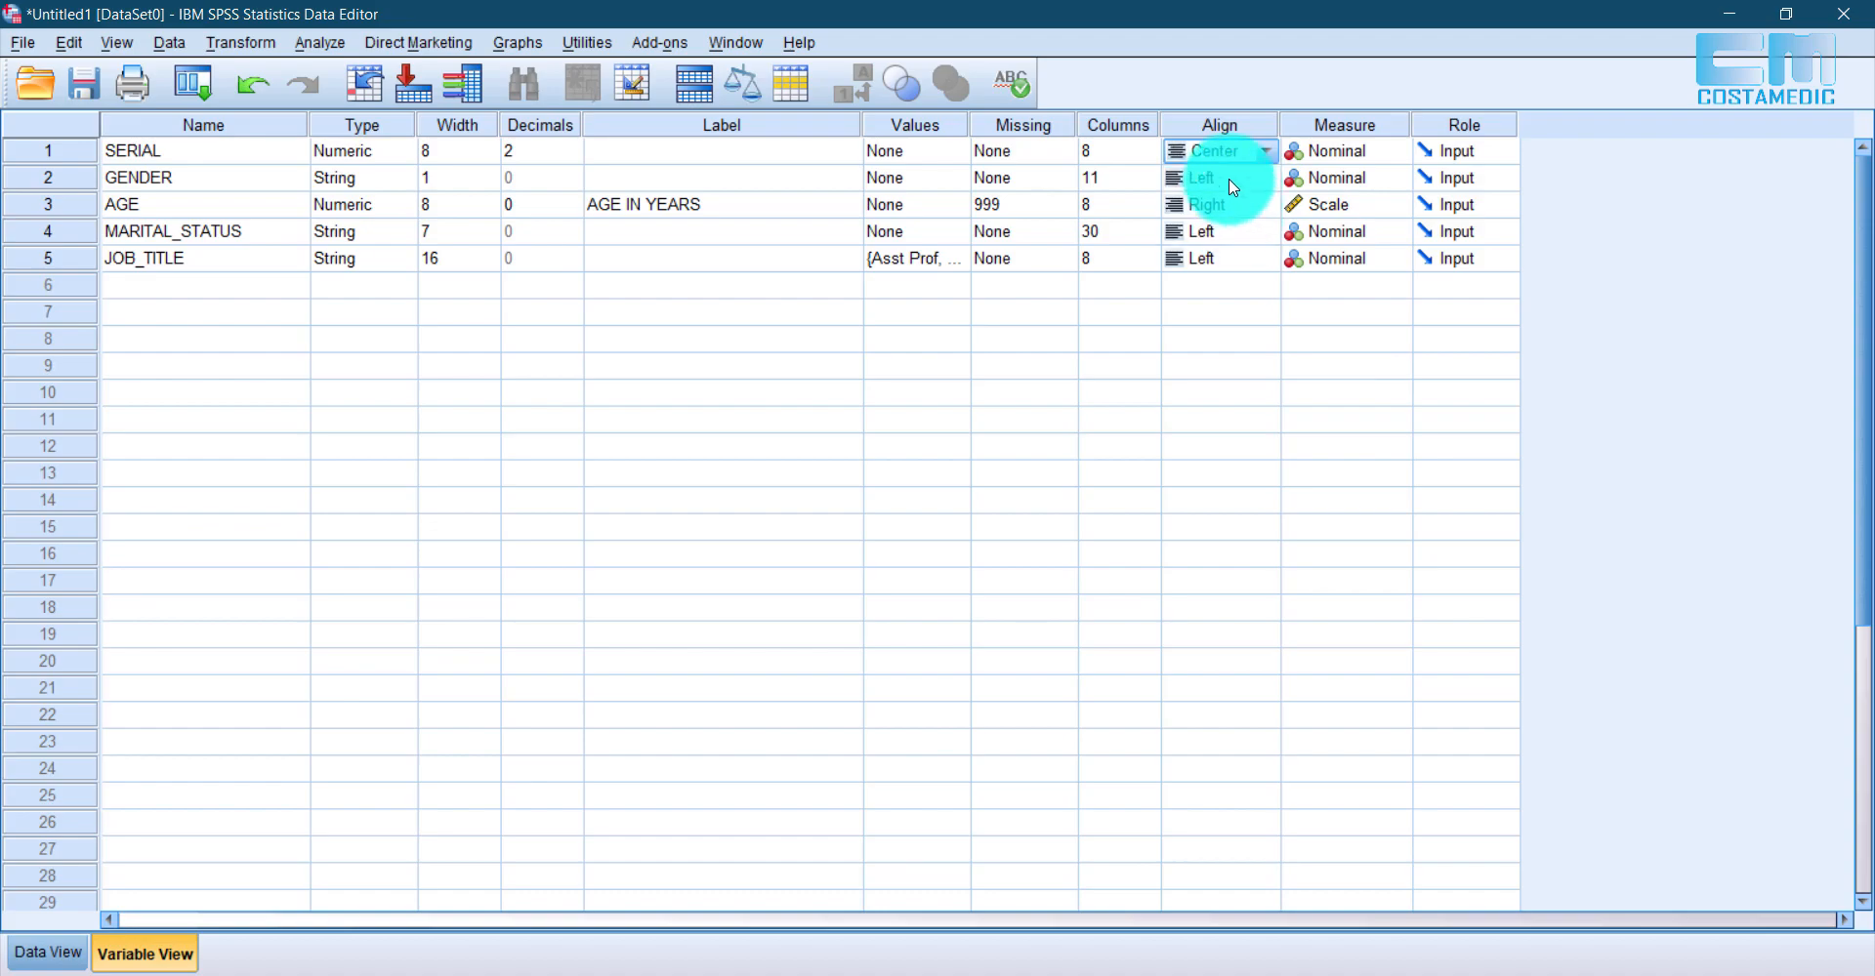
Step: Set the alignment of GENDER and AGE to Center and check the result in the data grid
left_click(1232, 180)
left_click(1228, 178)
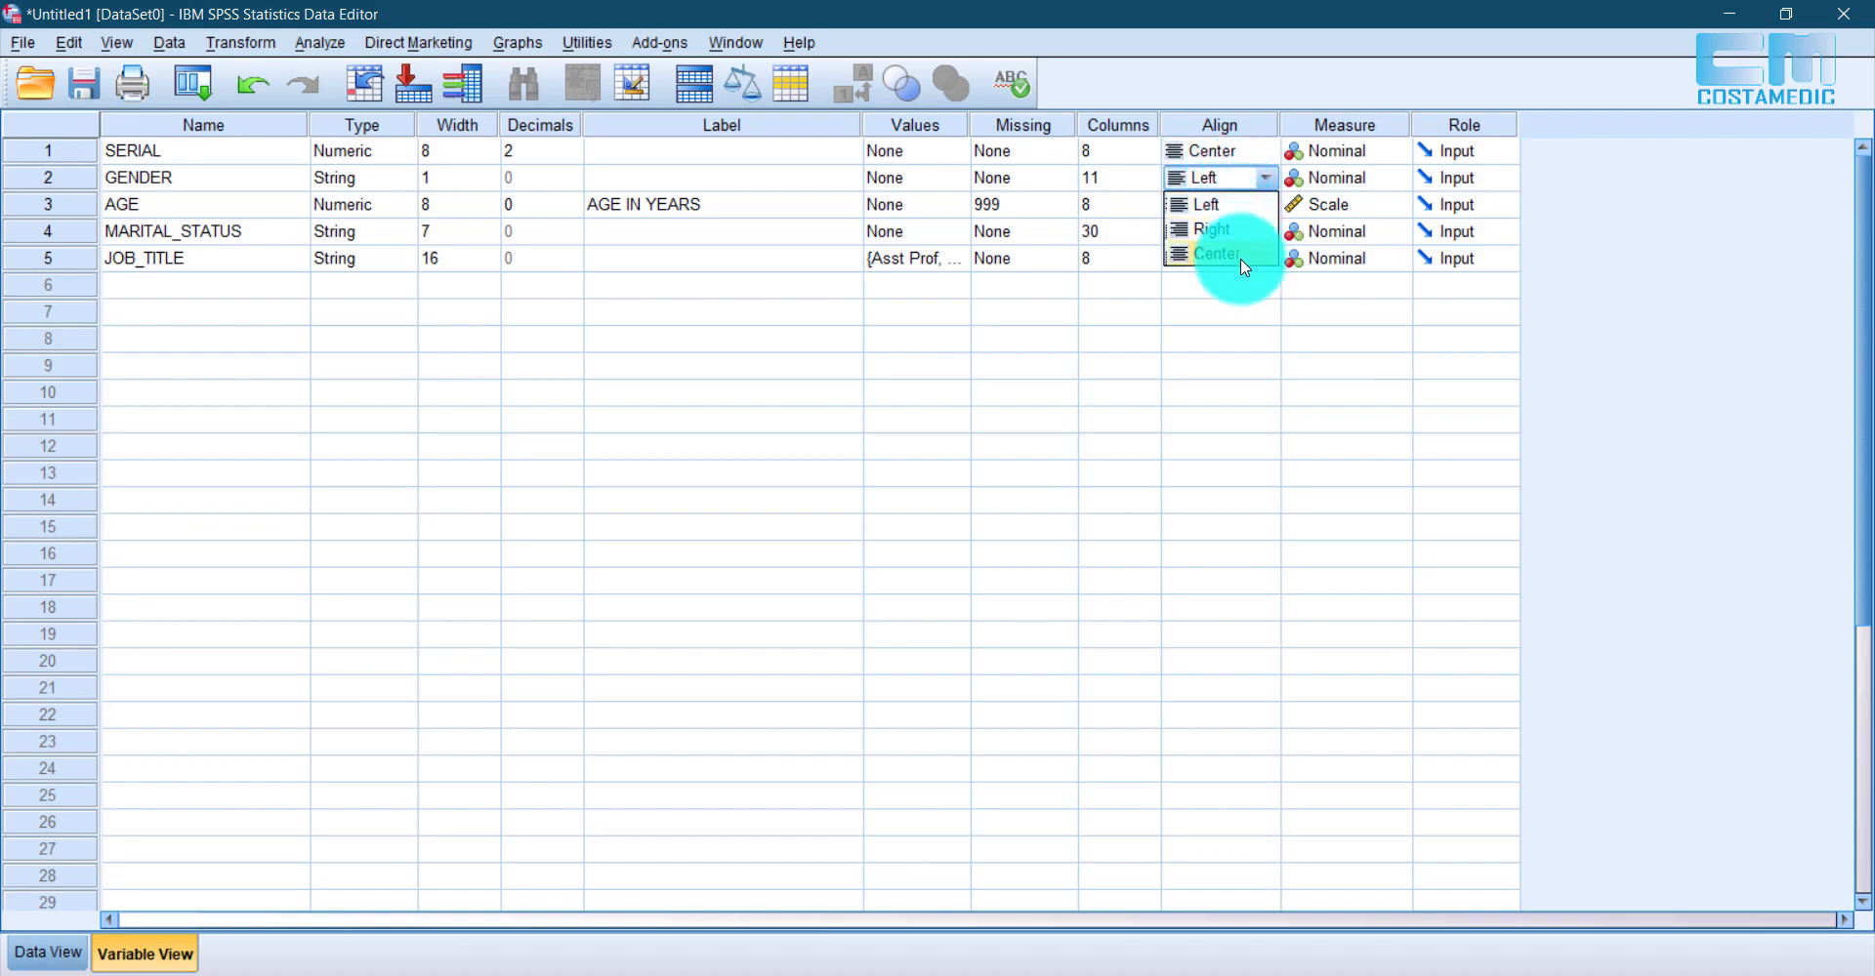
left_click(1230, 256)
left_click(1238, 207)
left_click(1243, 207)
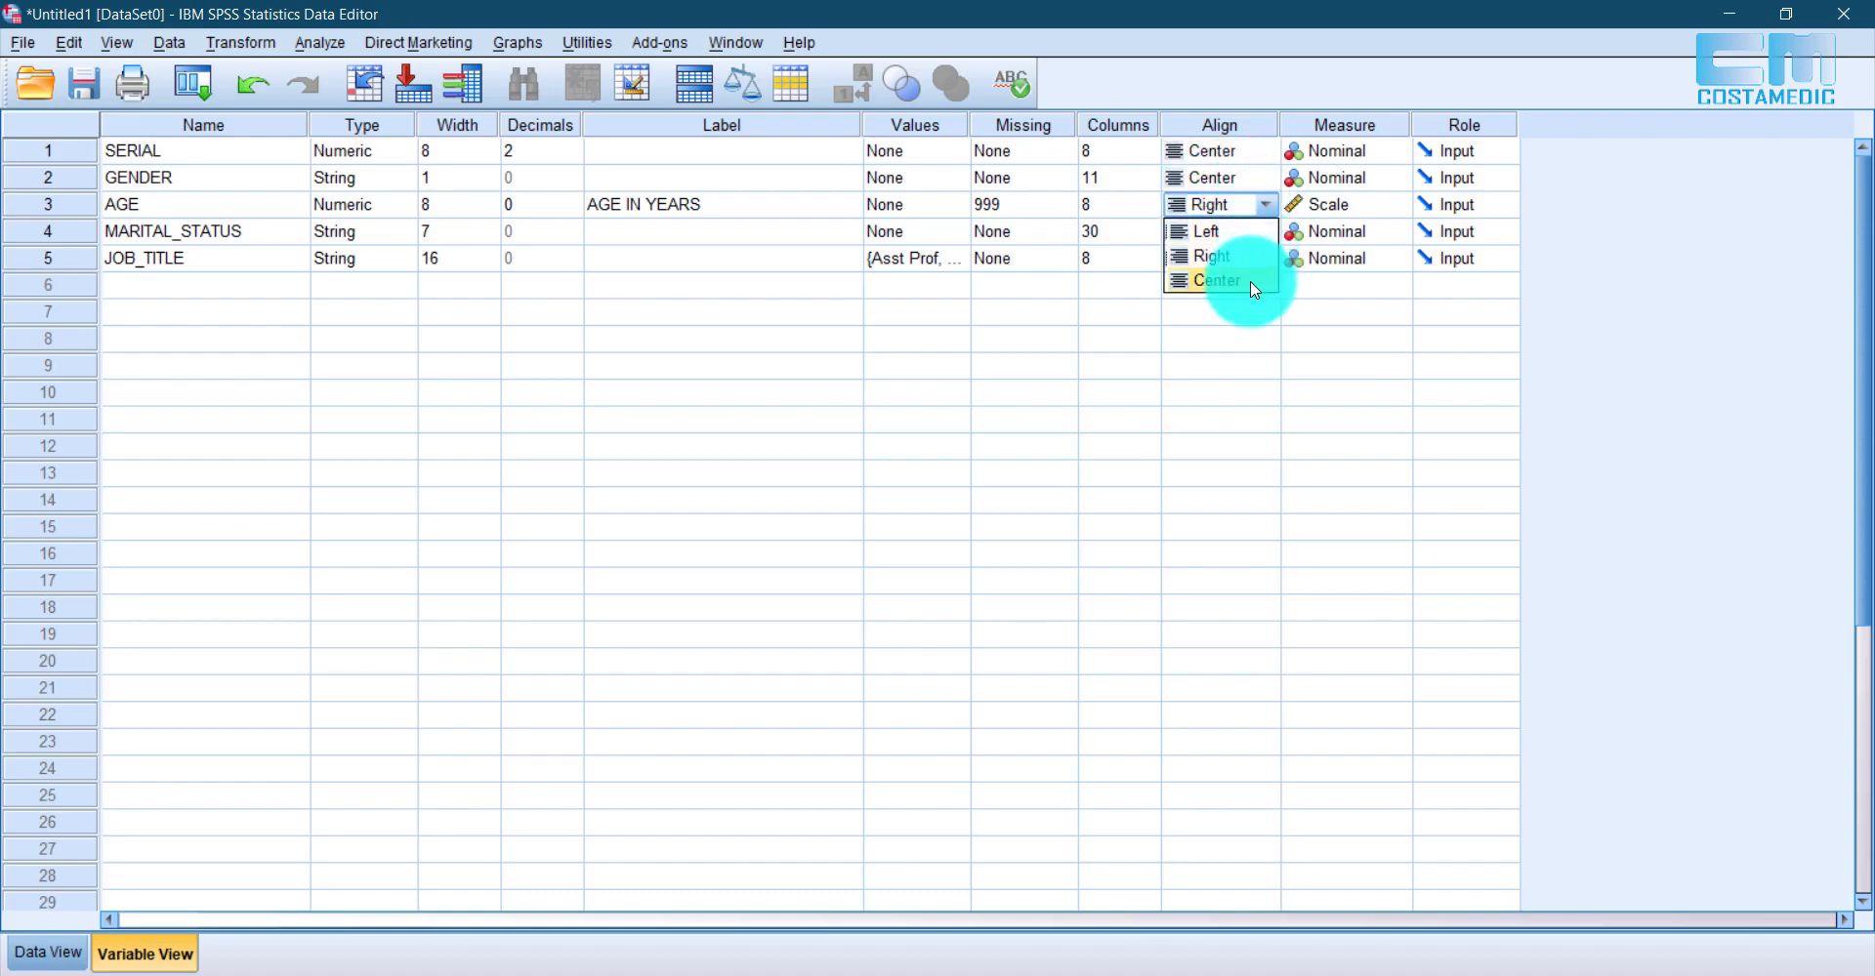
left_click(1221, 281)
left_click(44, 949)
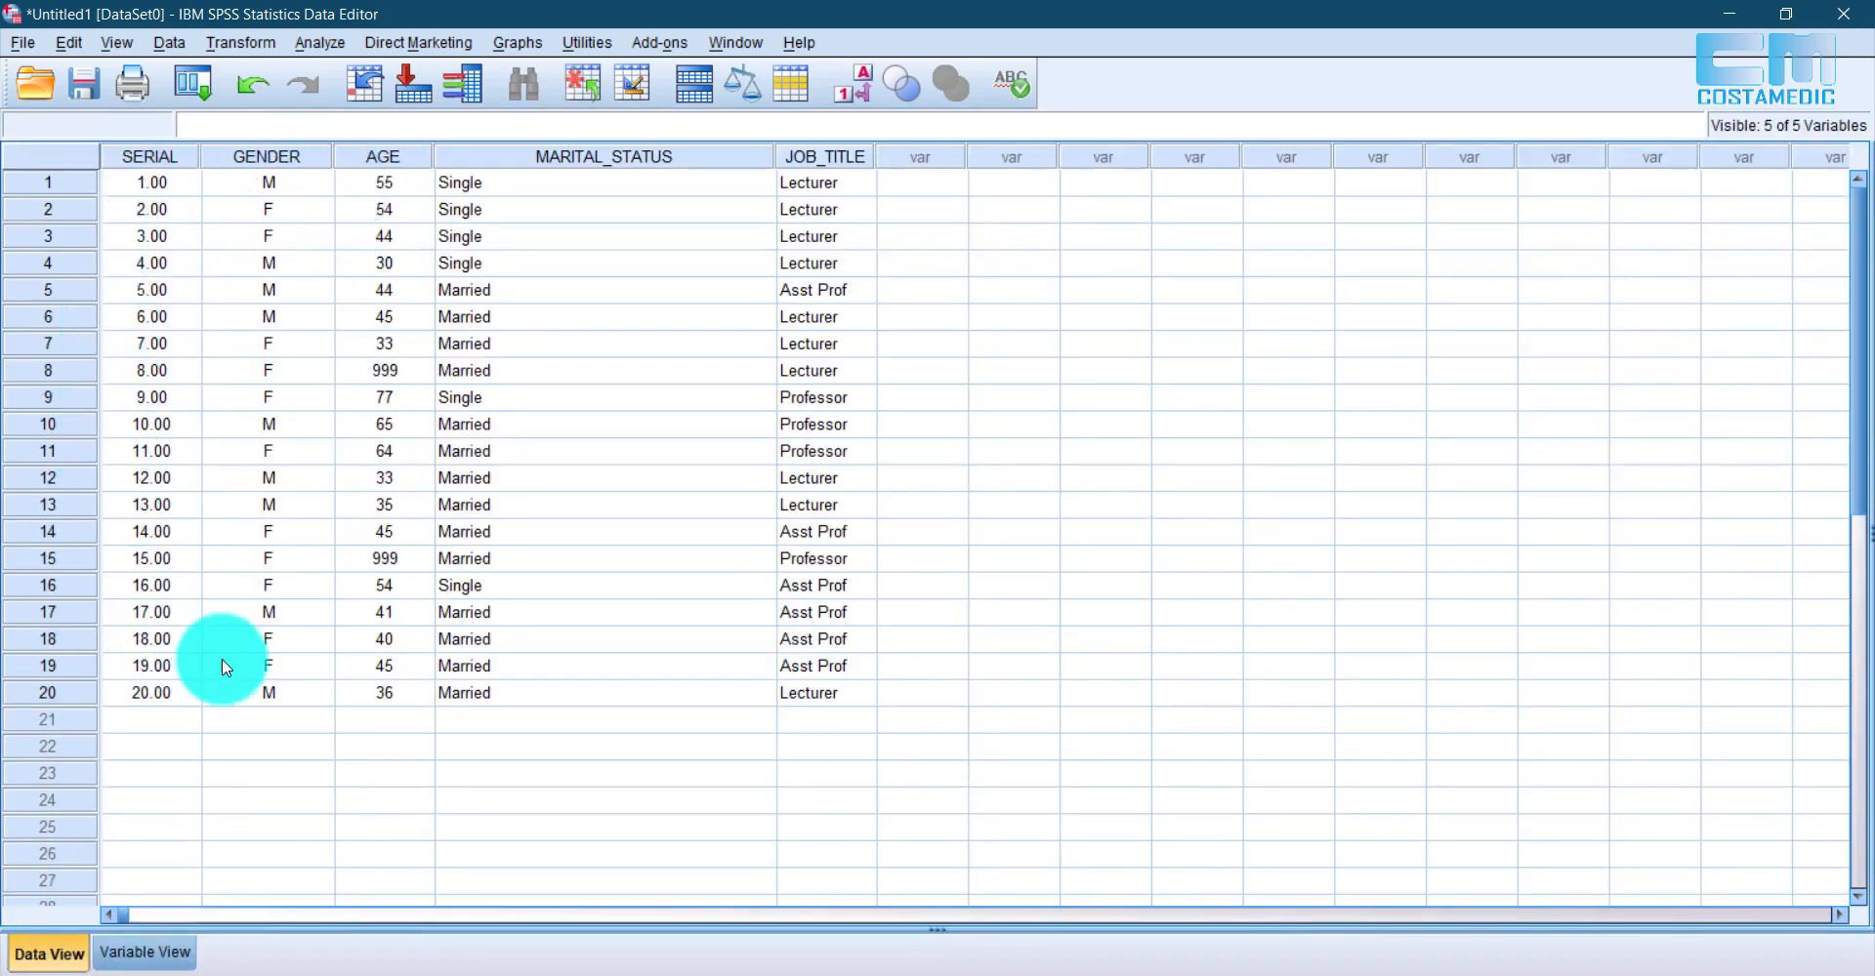
Step: Choose Nominal as the measure for GENDER and inspect its categories in the data grid
left_click(149, 951)
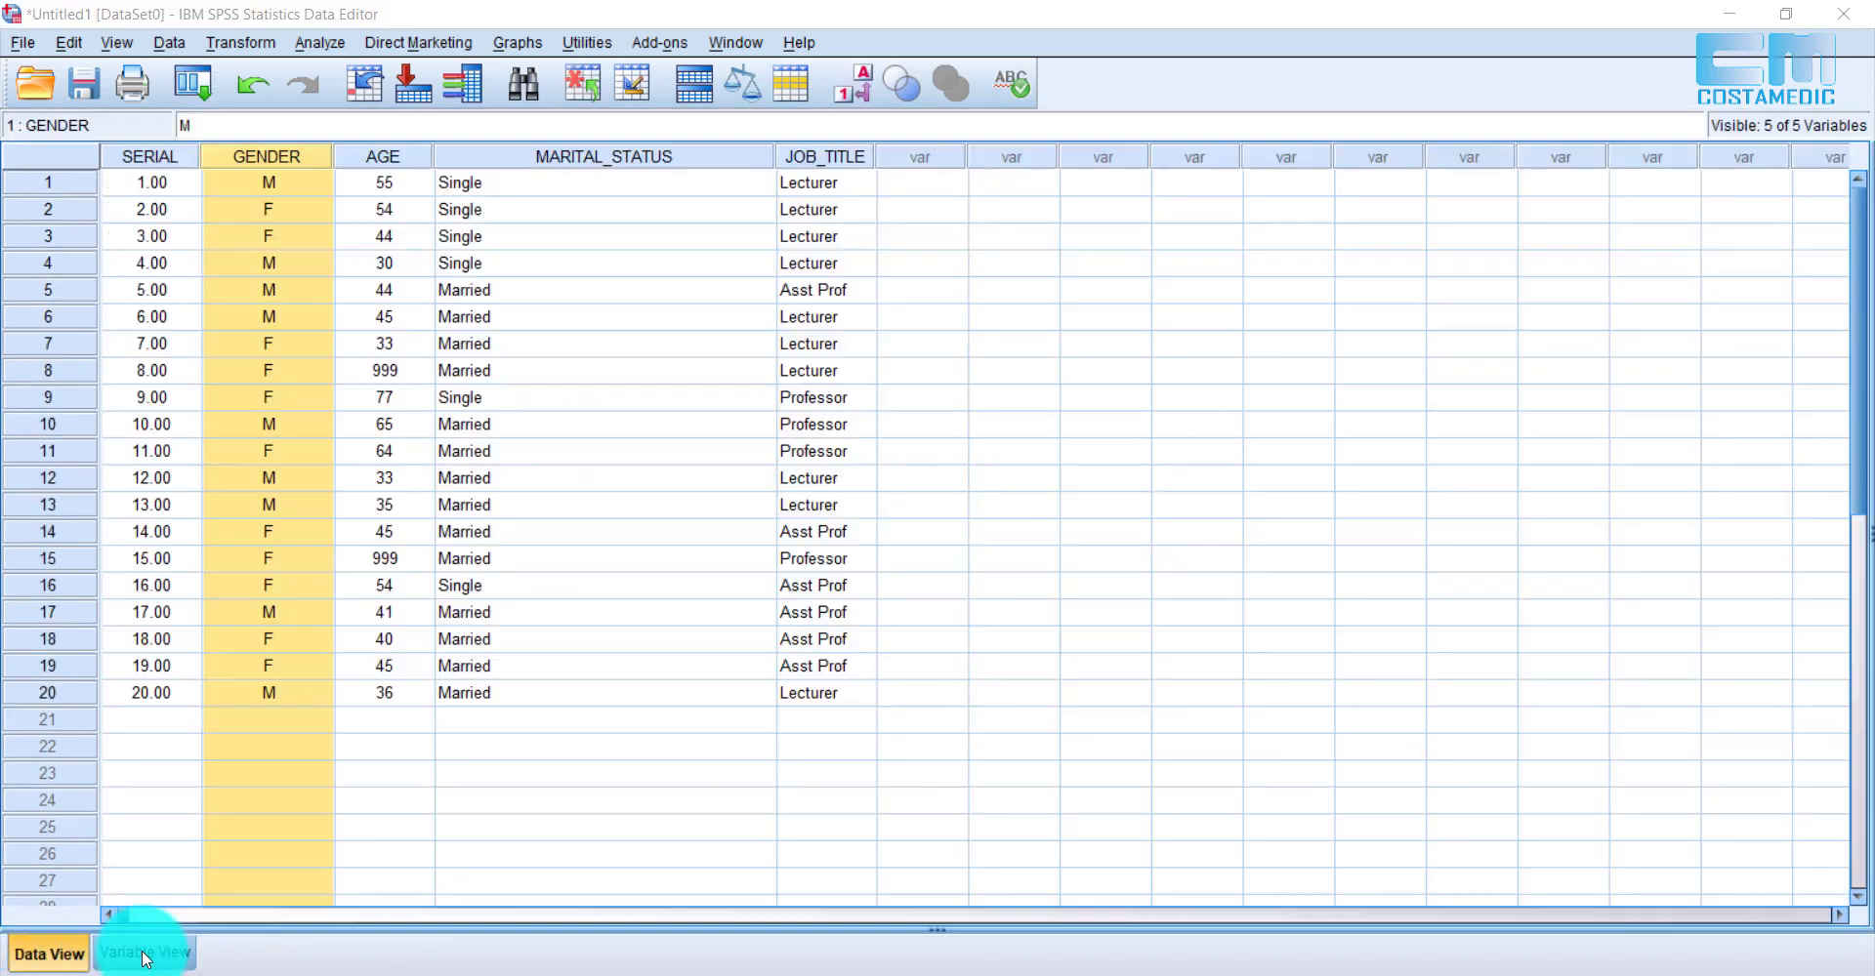
left_click(146, 952)
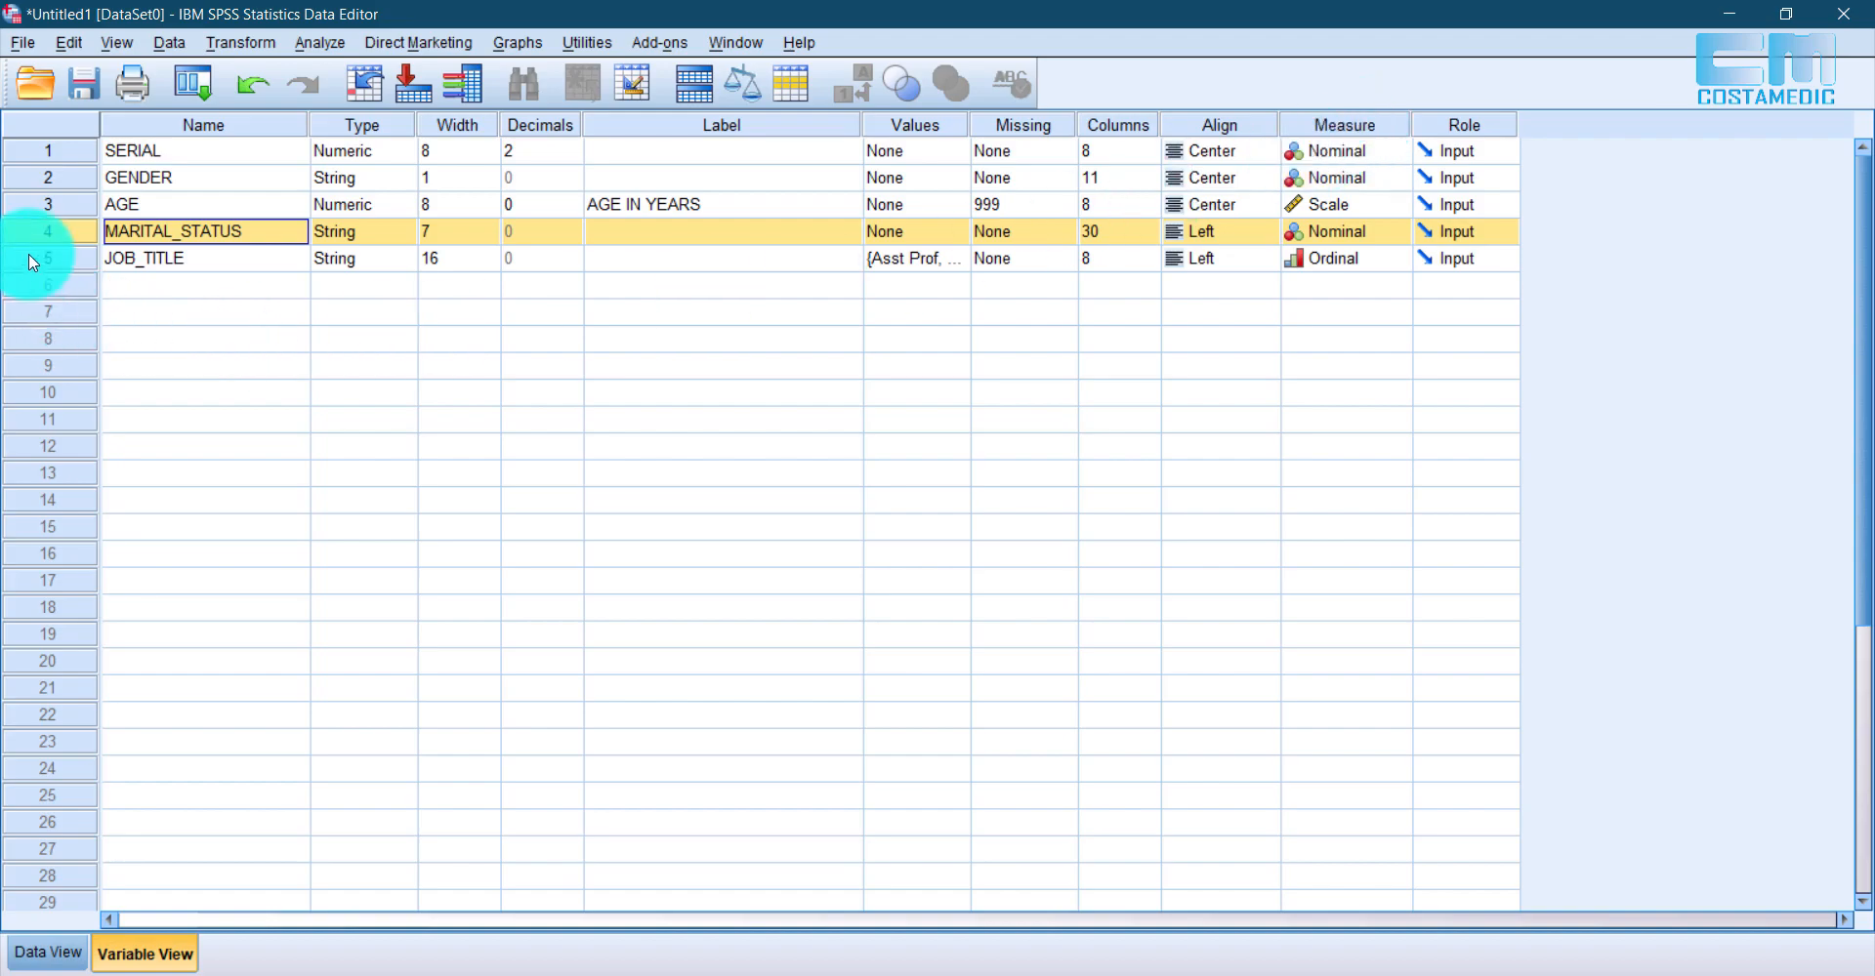
left_click(39, 174)
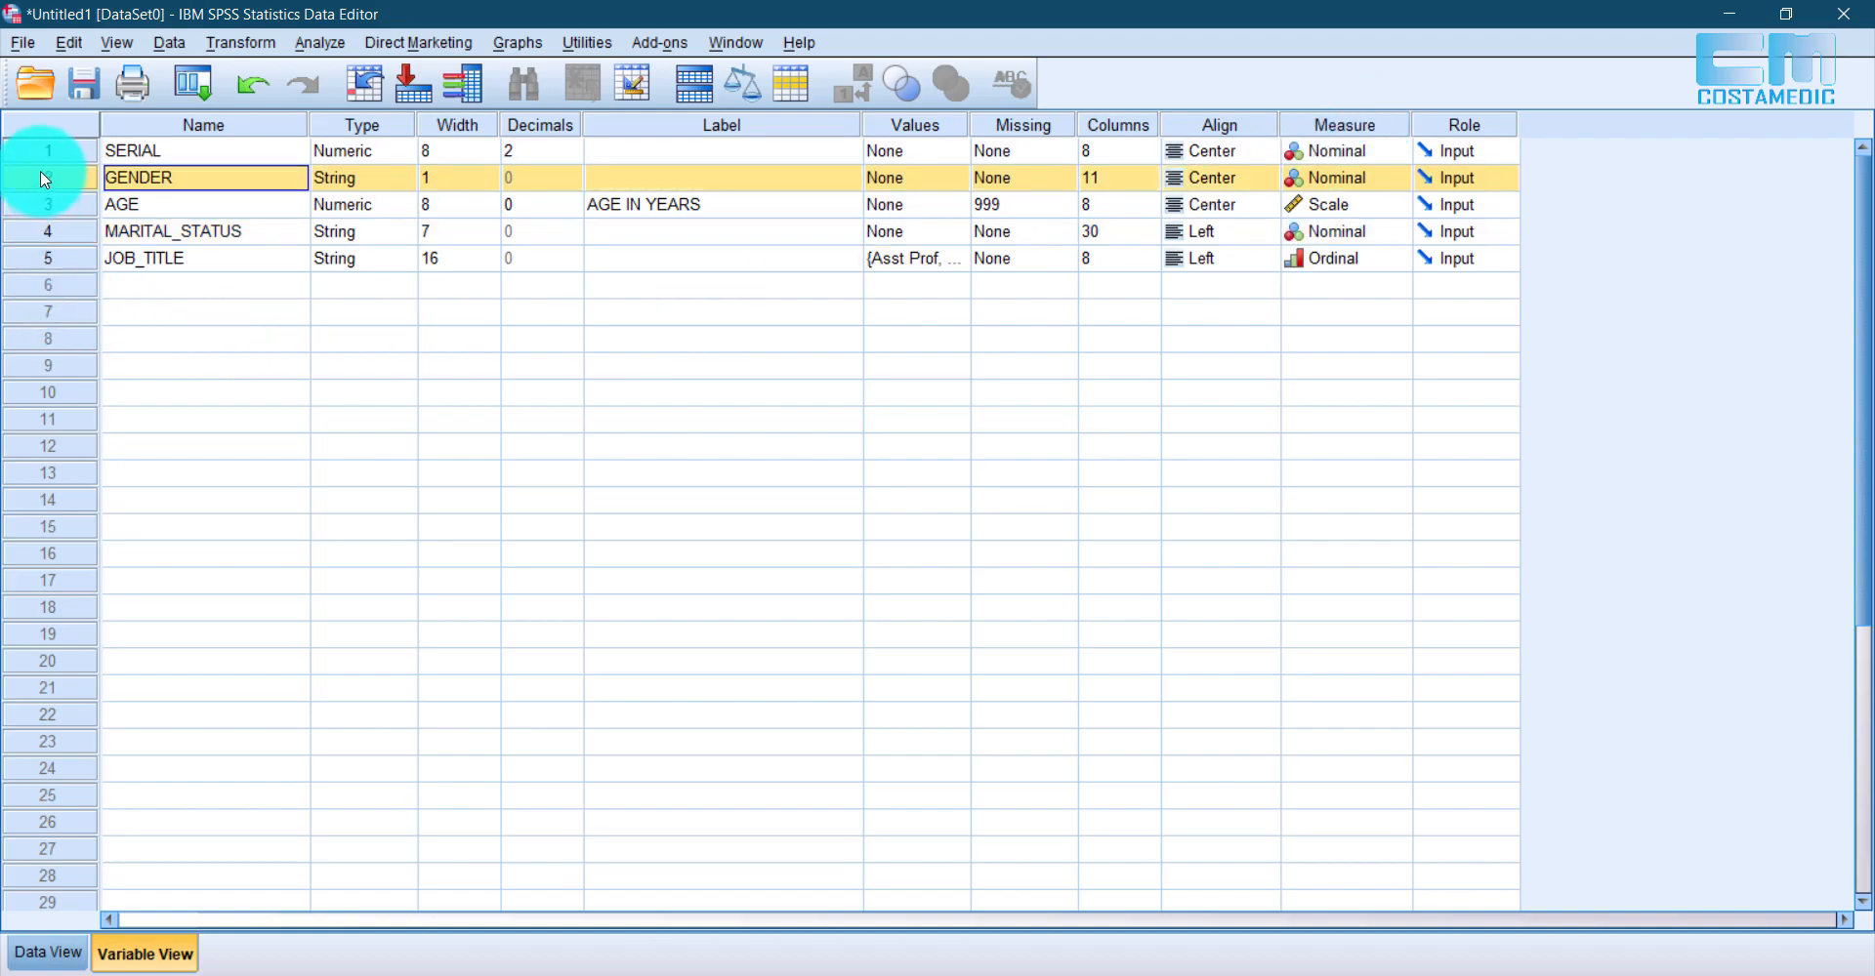
left_click(1400, 181)
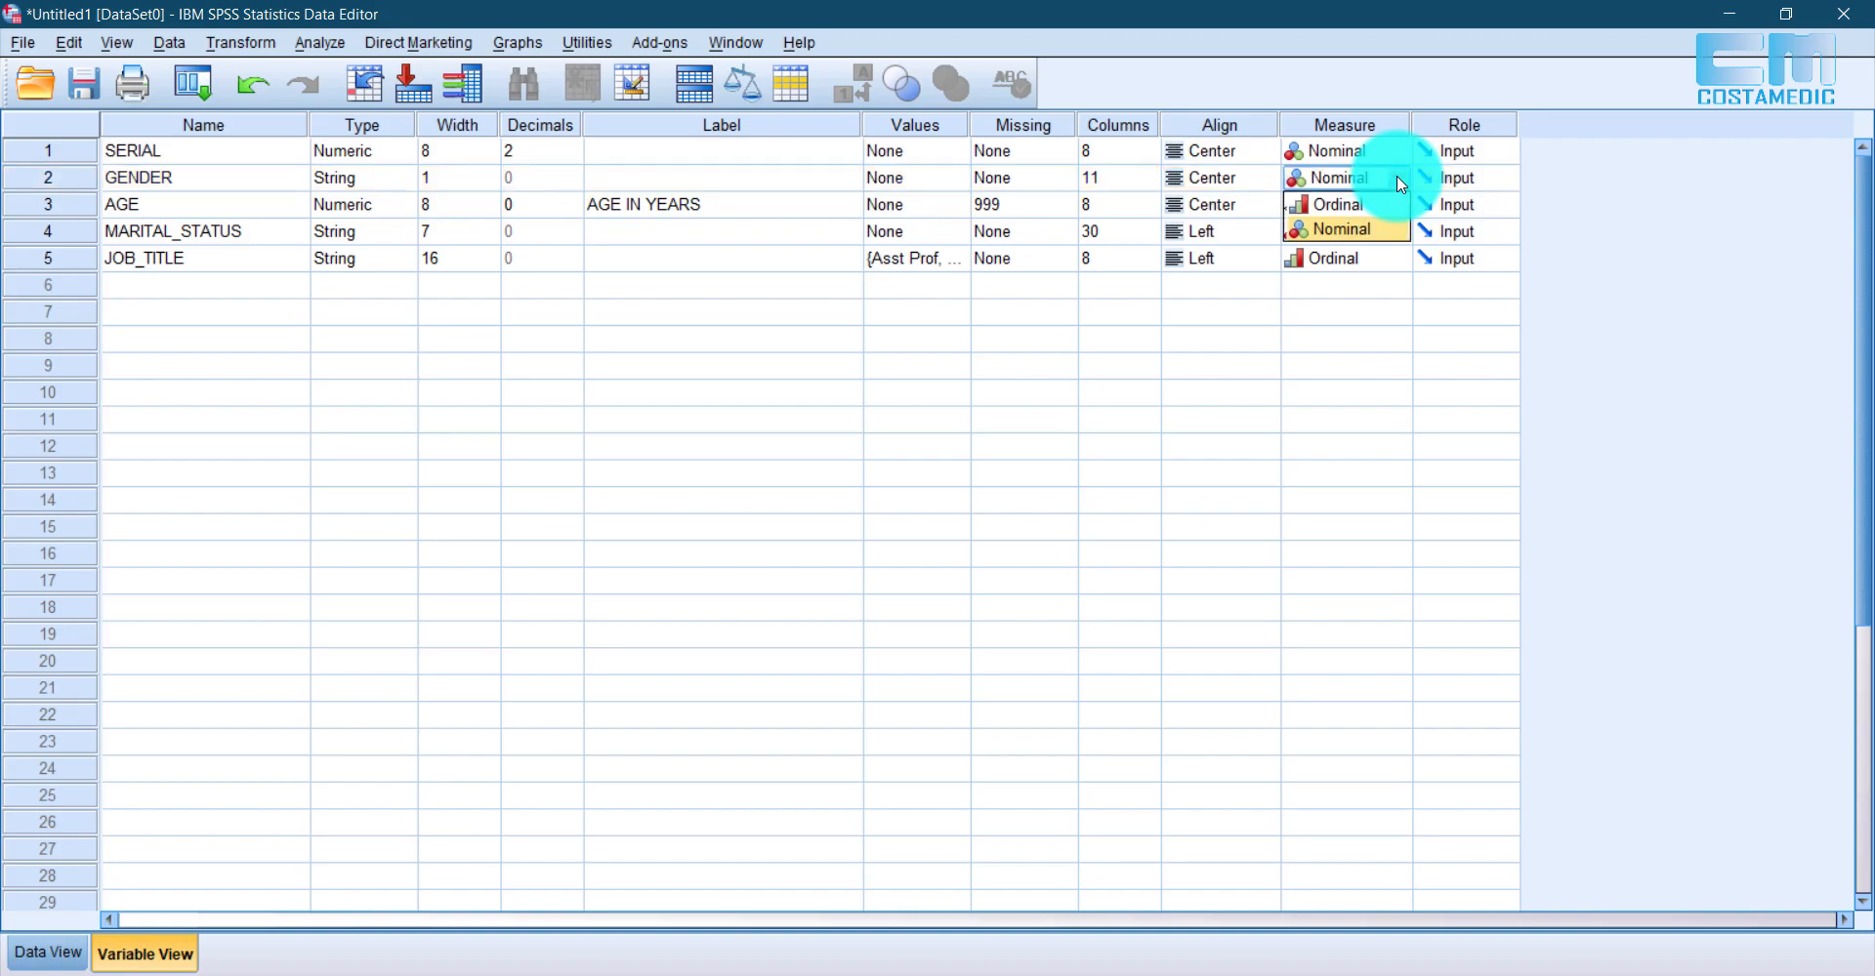
left_click(1355, 228)
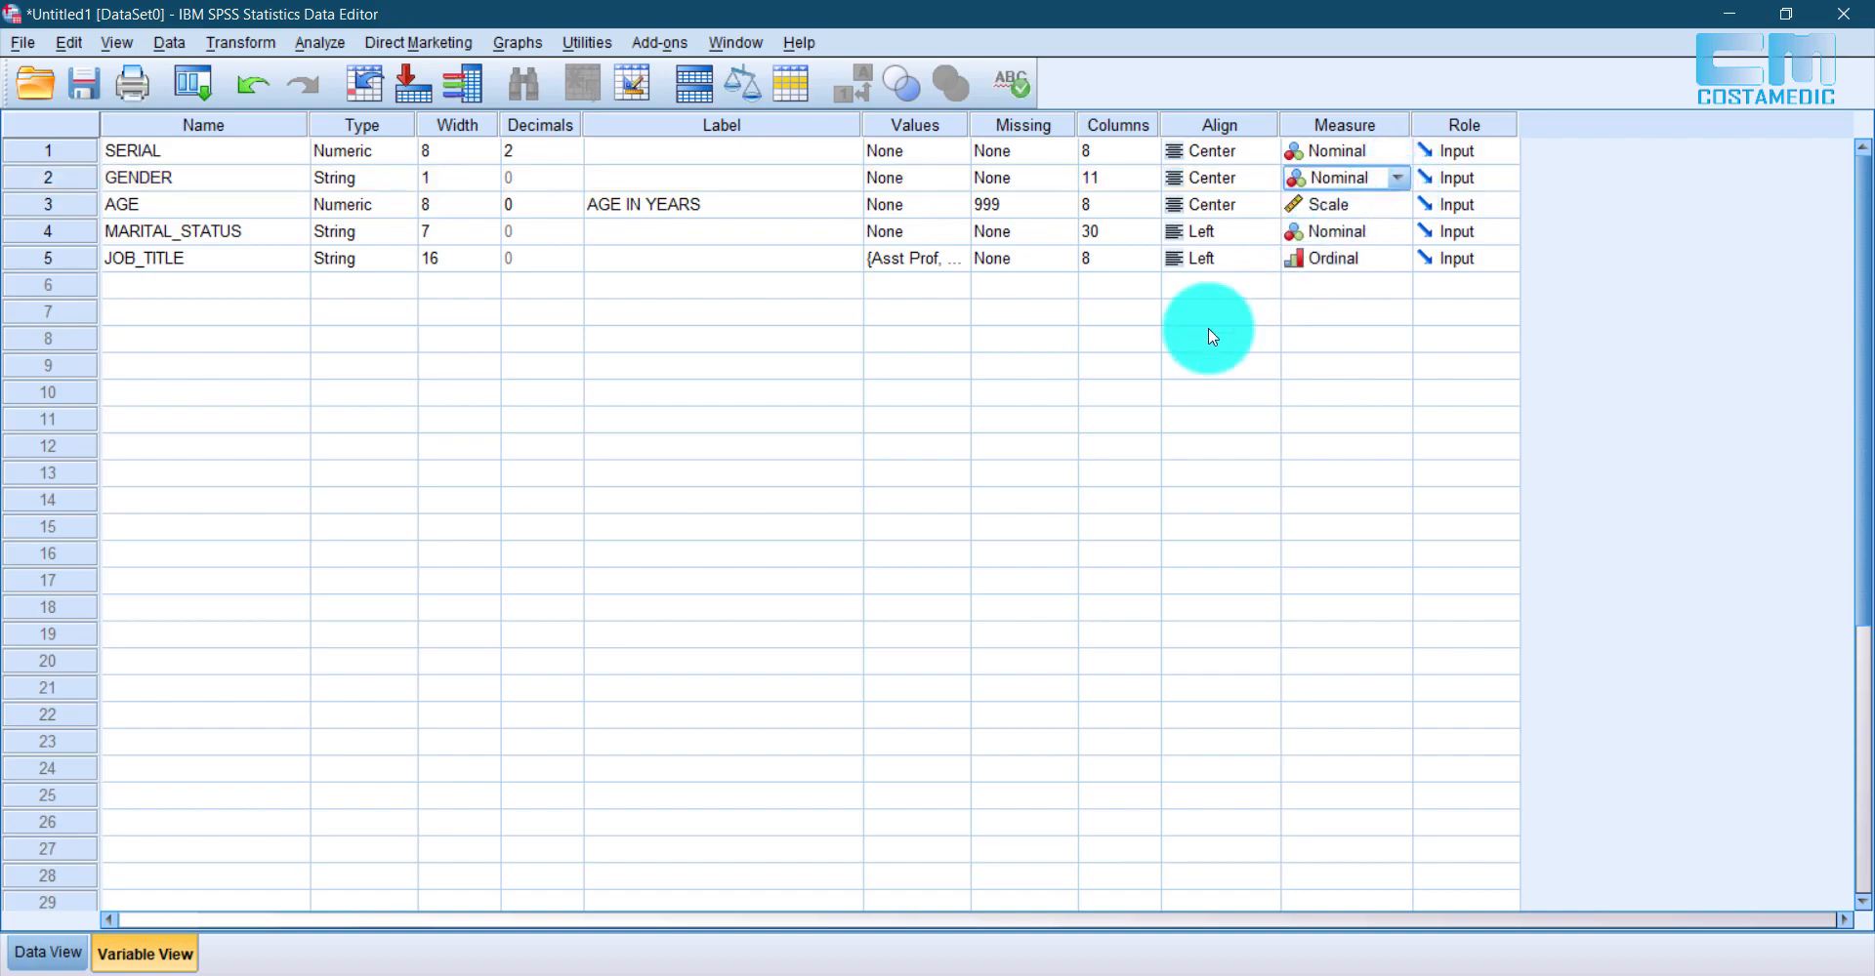
left_click(49, 954)
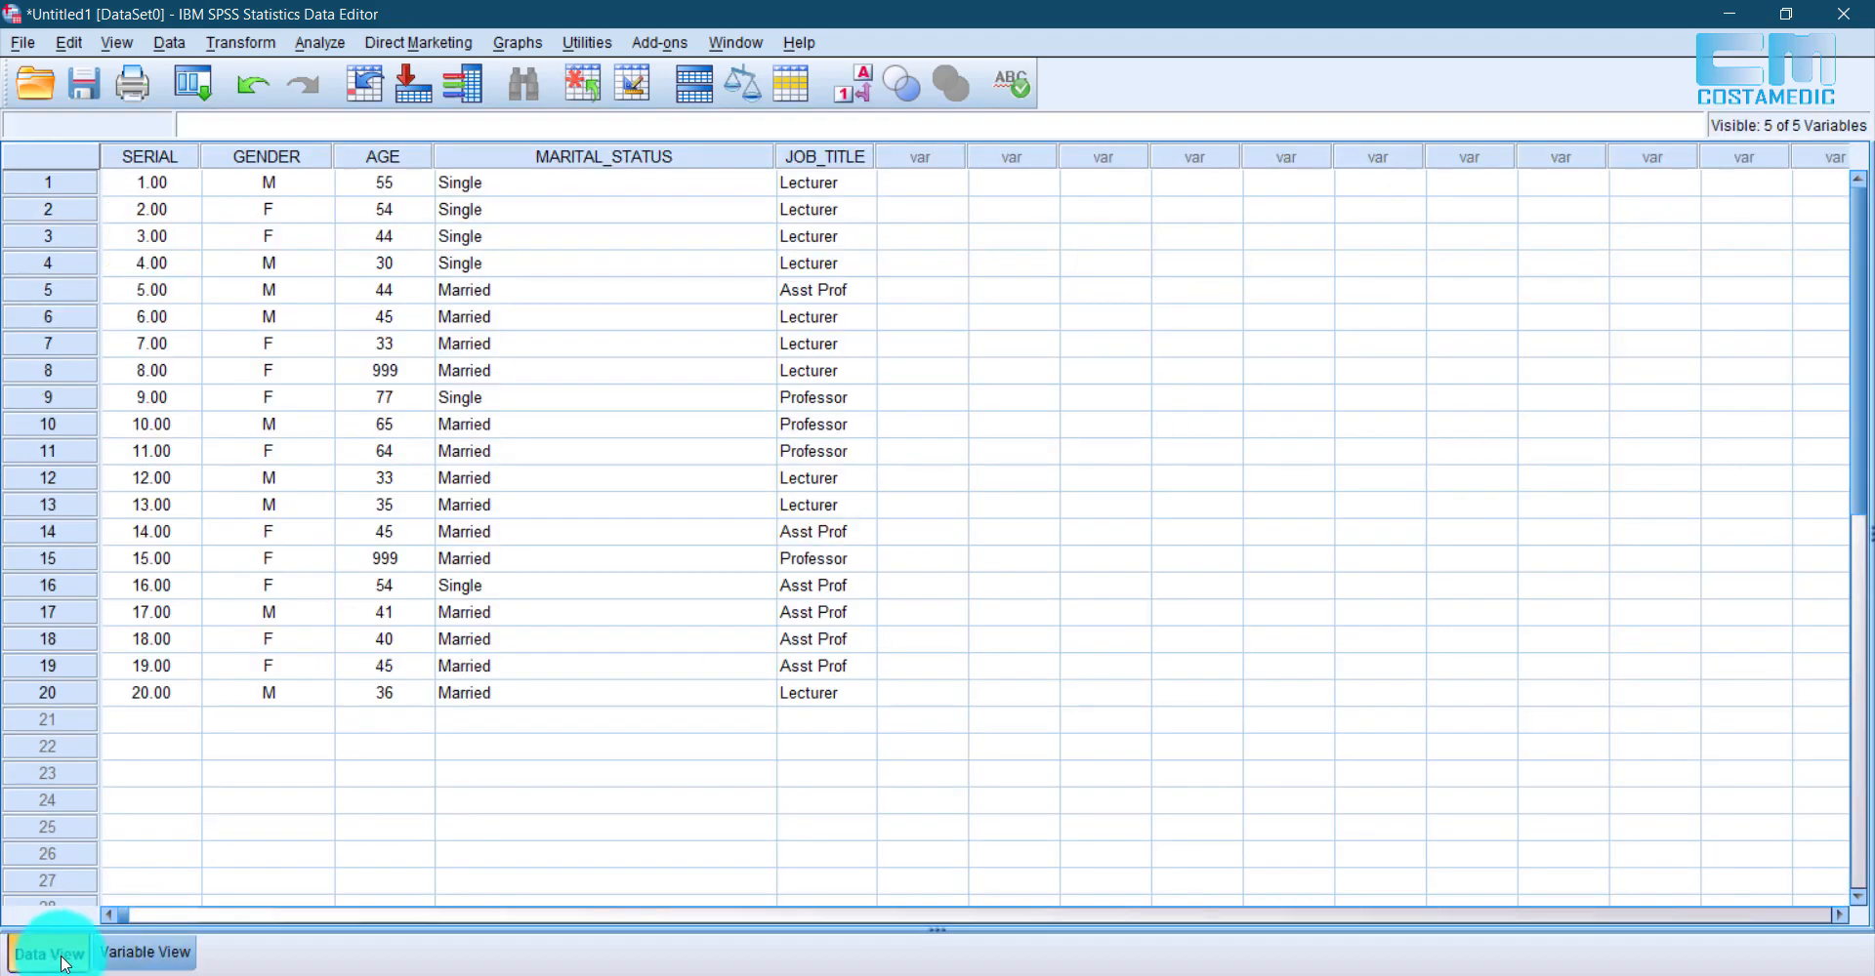
left_click(305, 166)
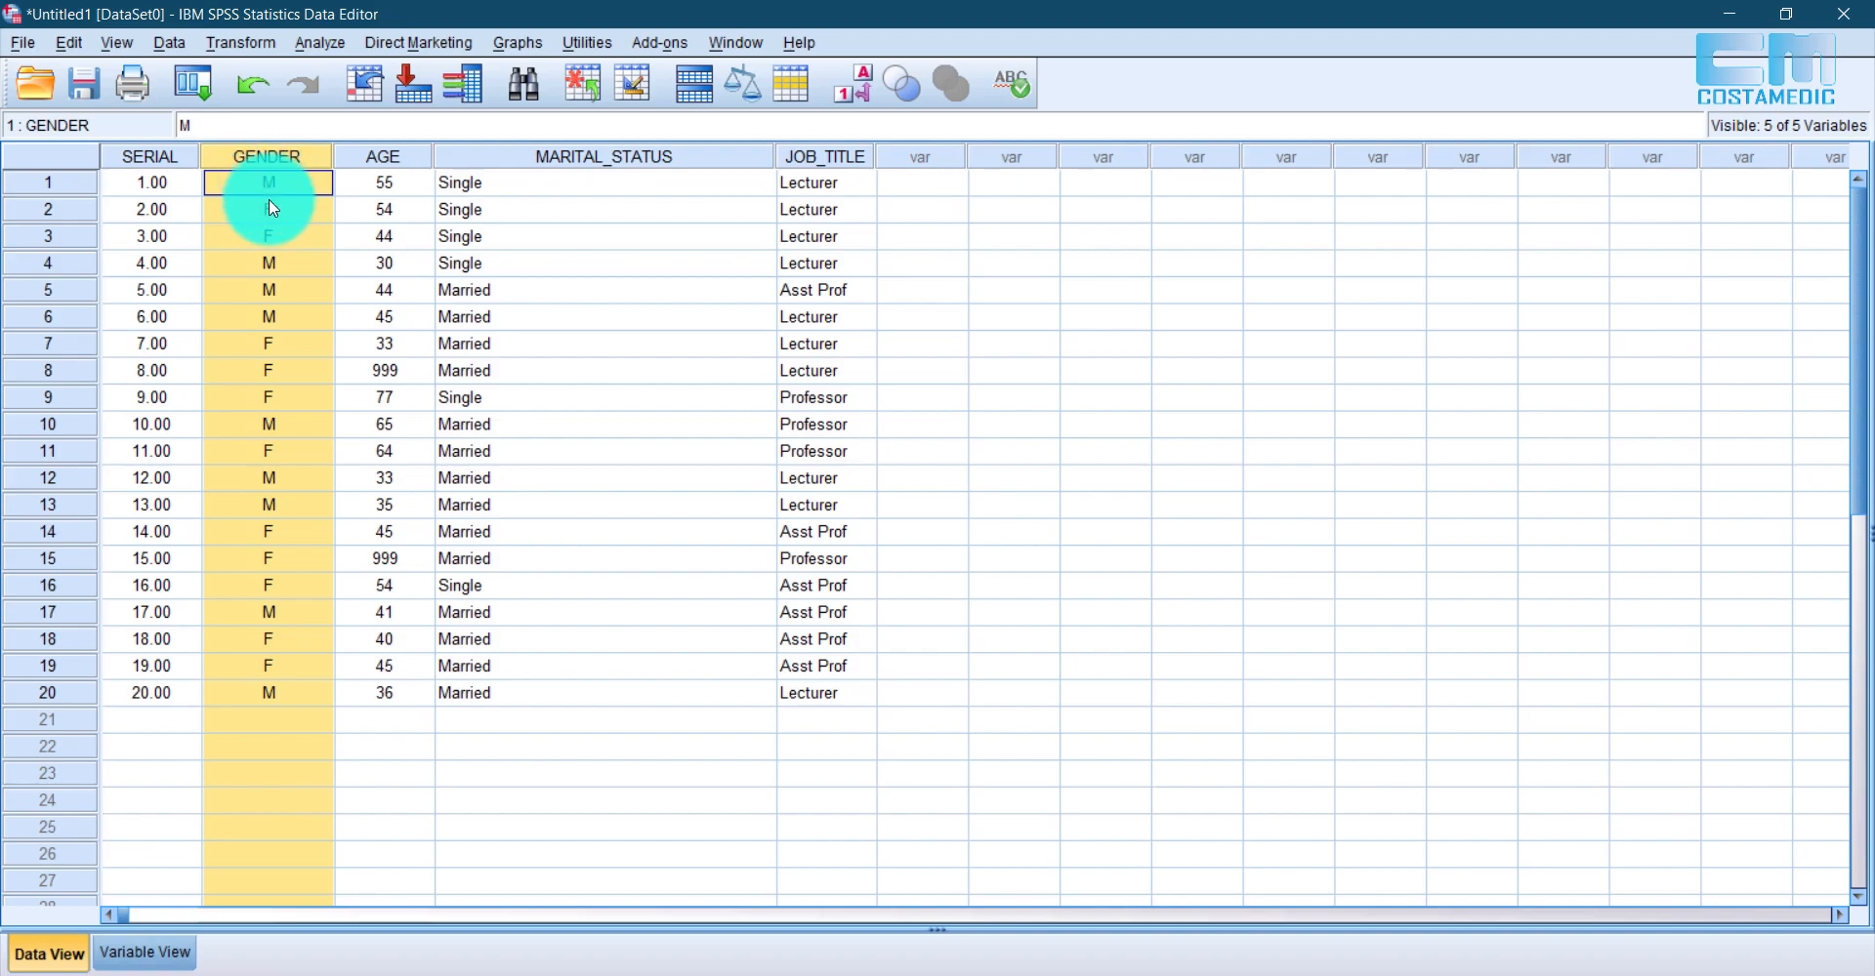
left_click(278, 208)
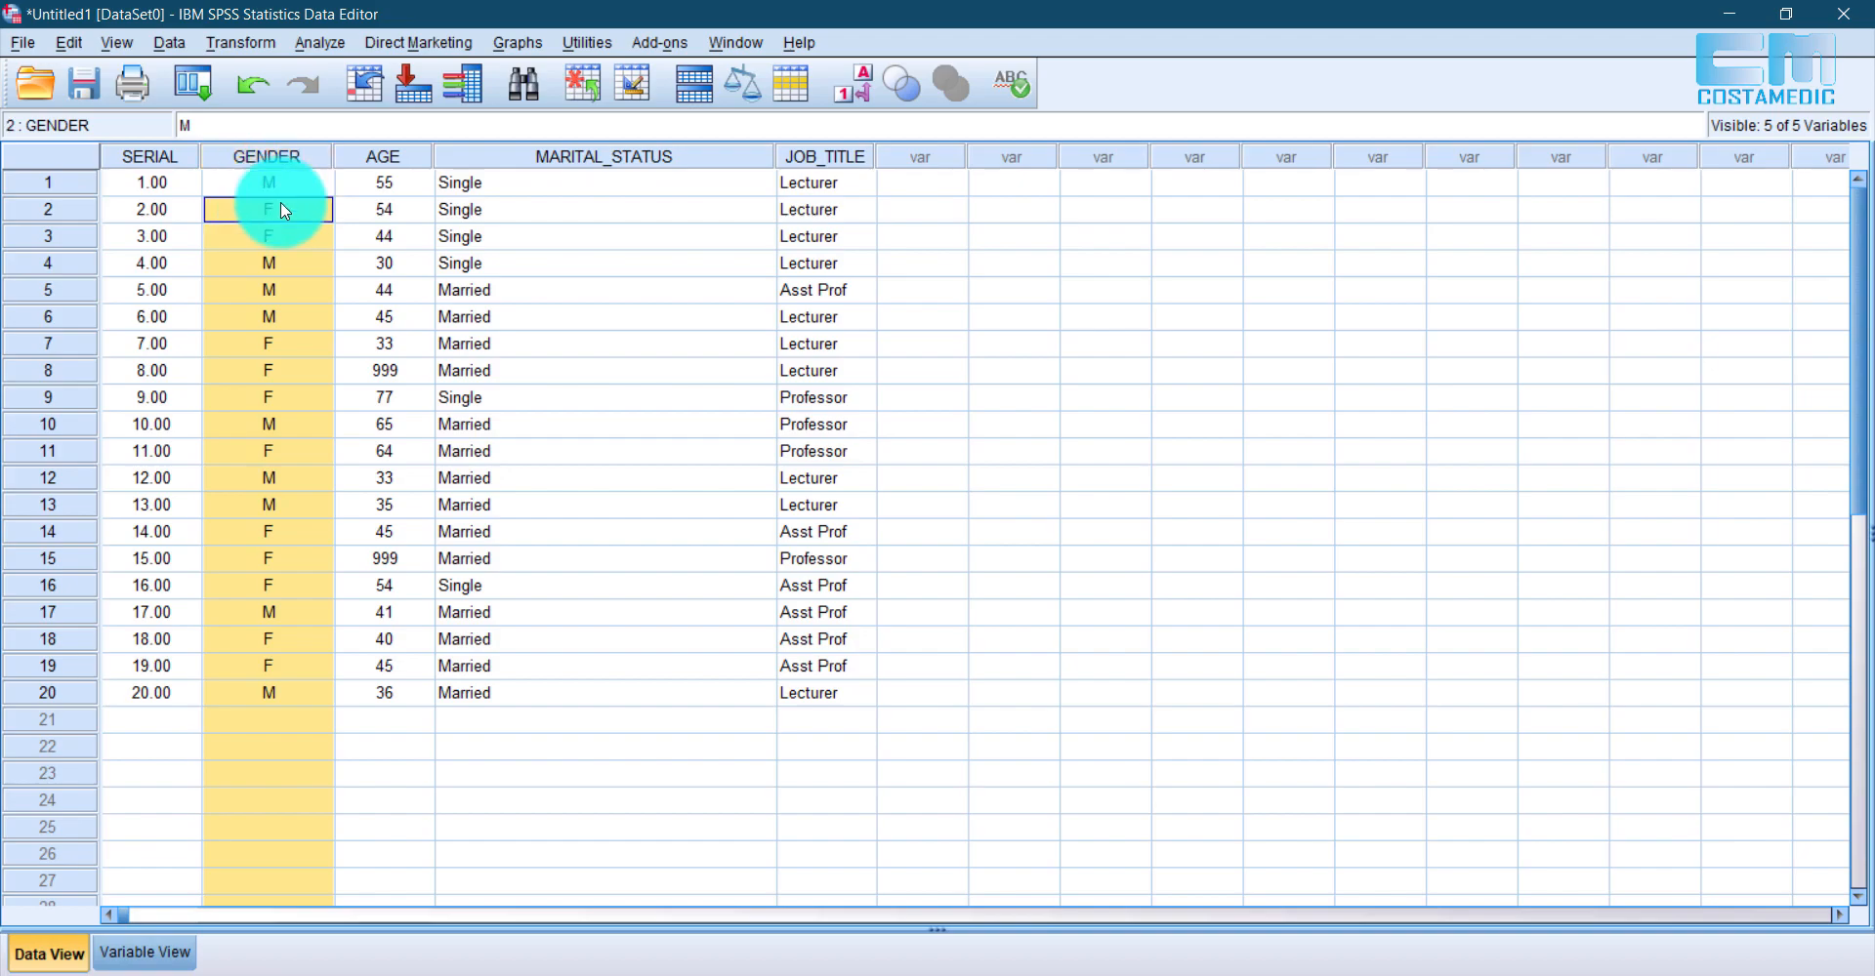
Step: Review the MARITAL_STATUS categories in the data grid and choose Nominal as the variable's measure
left_click(613, 166)
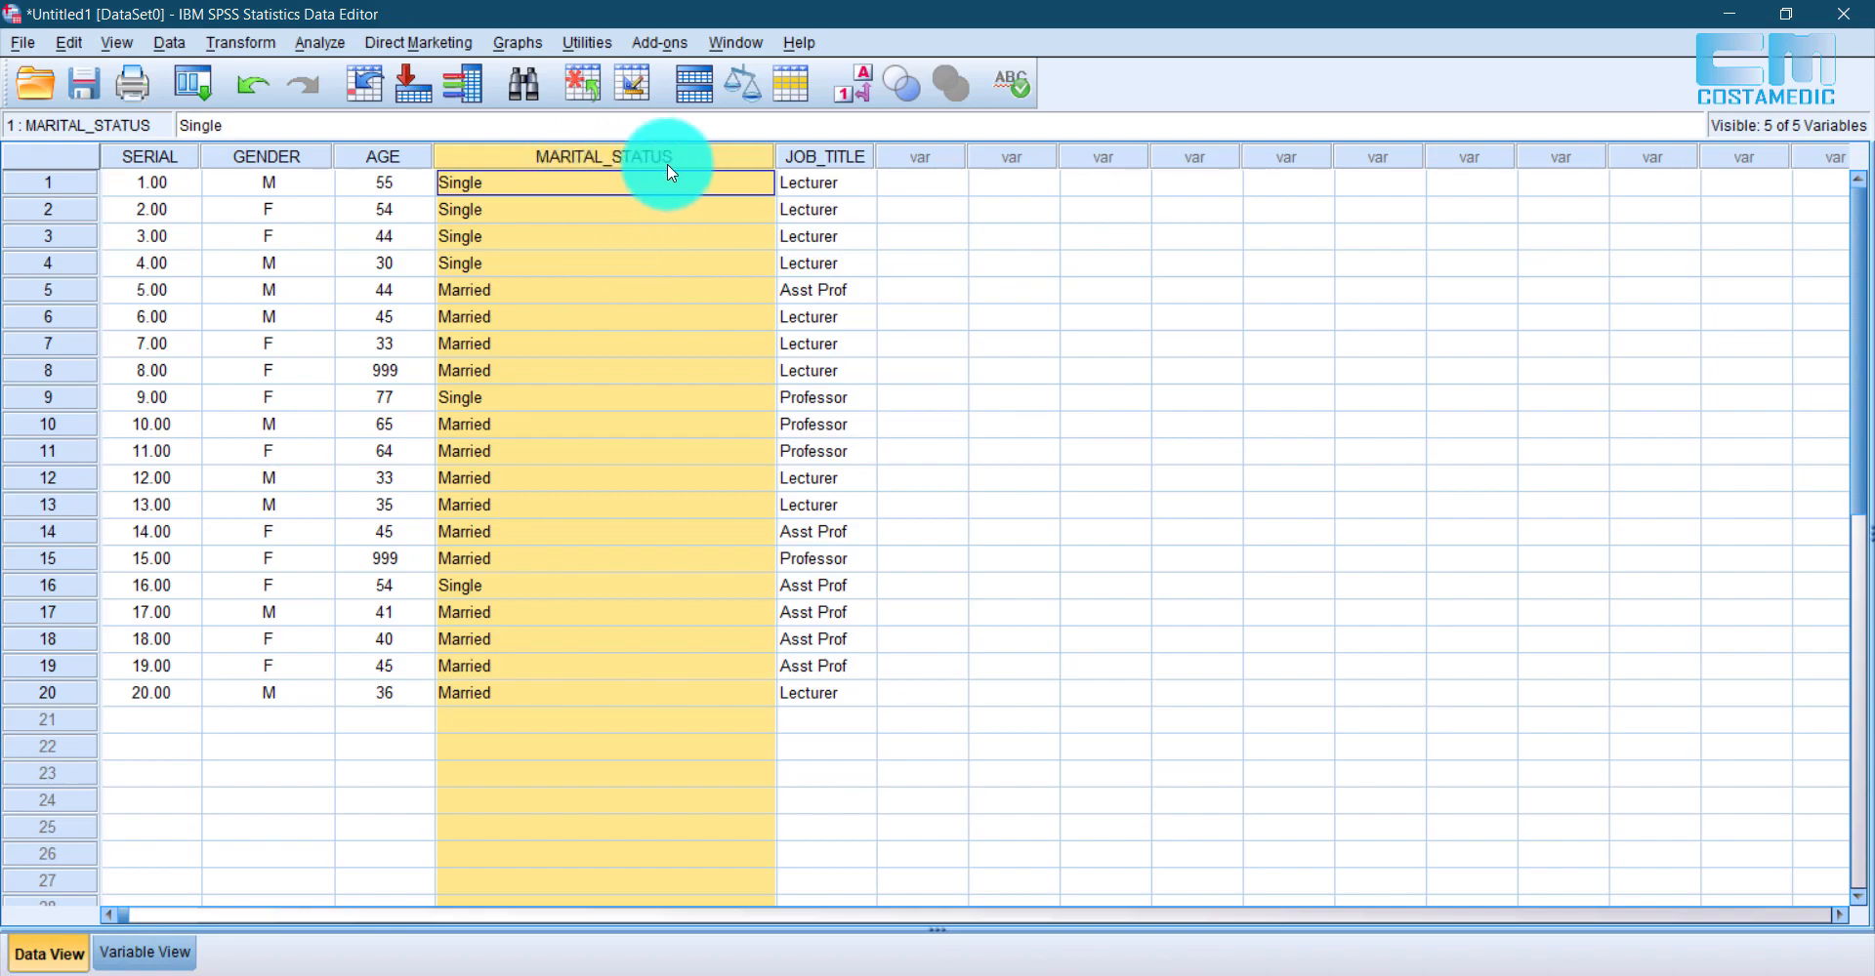
left_click(601, 268)
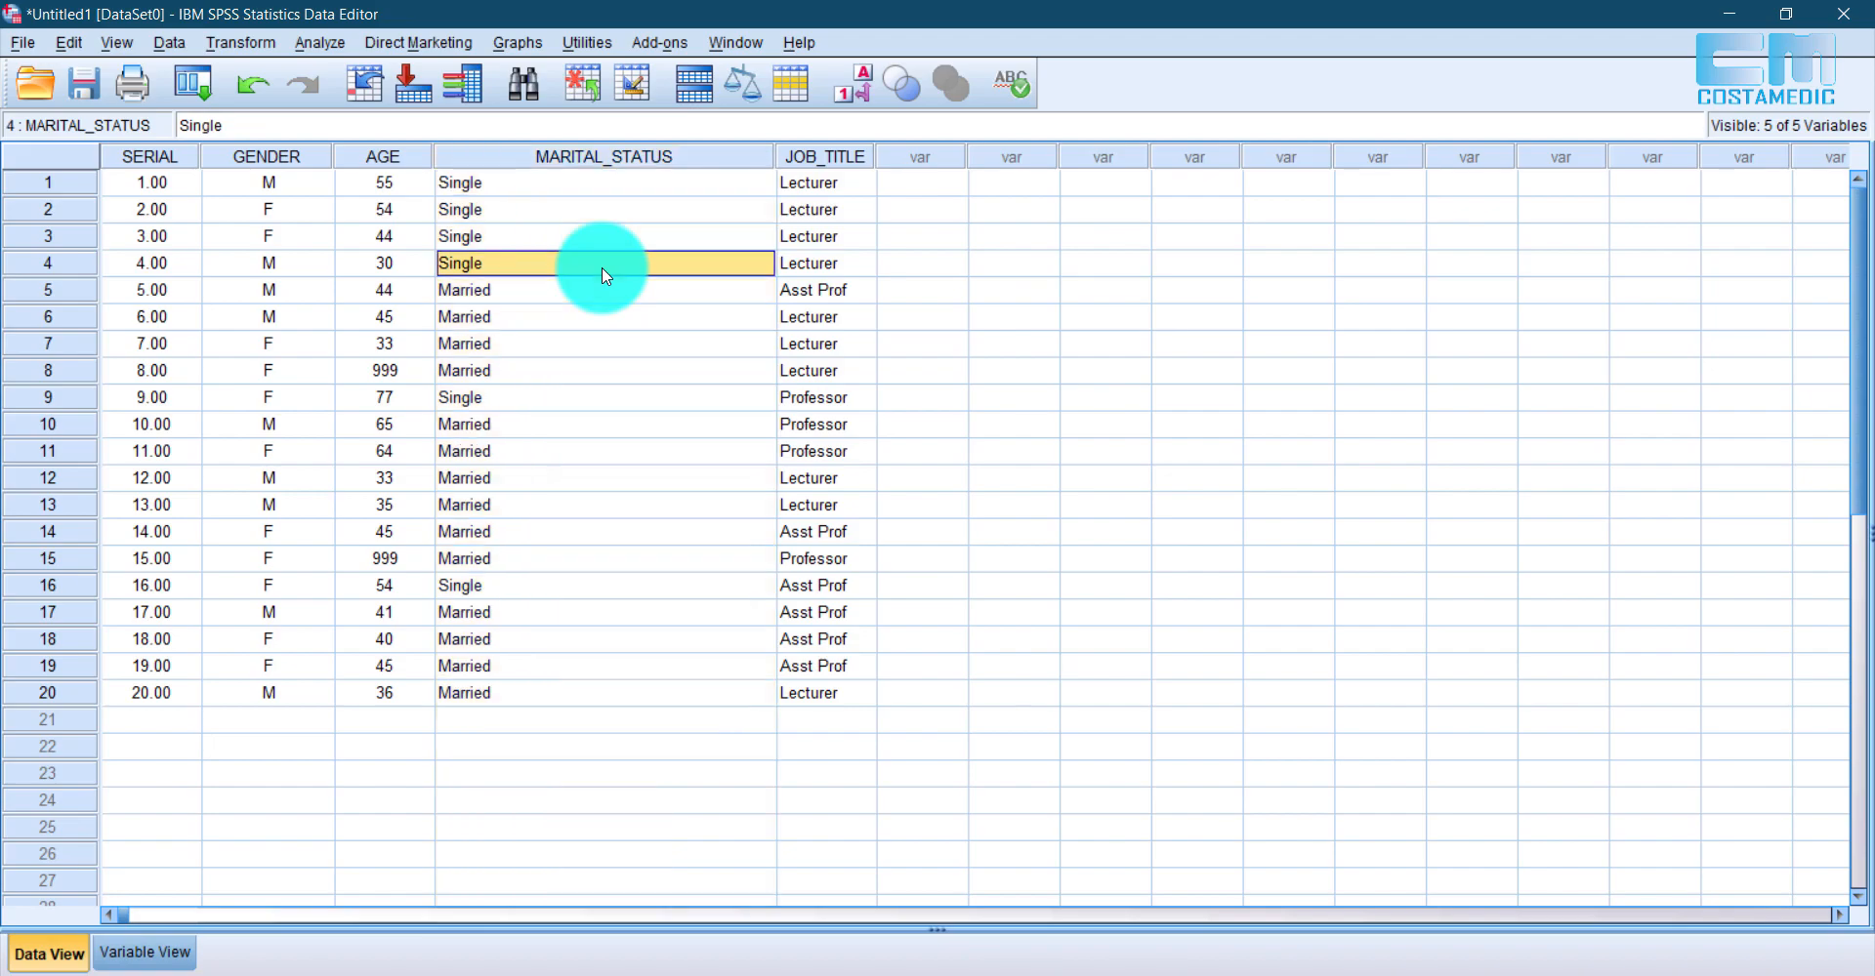
left_click(601, 292)
left_click(142, 953)
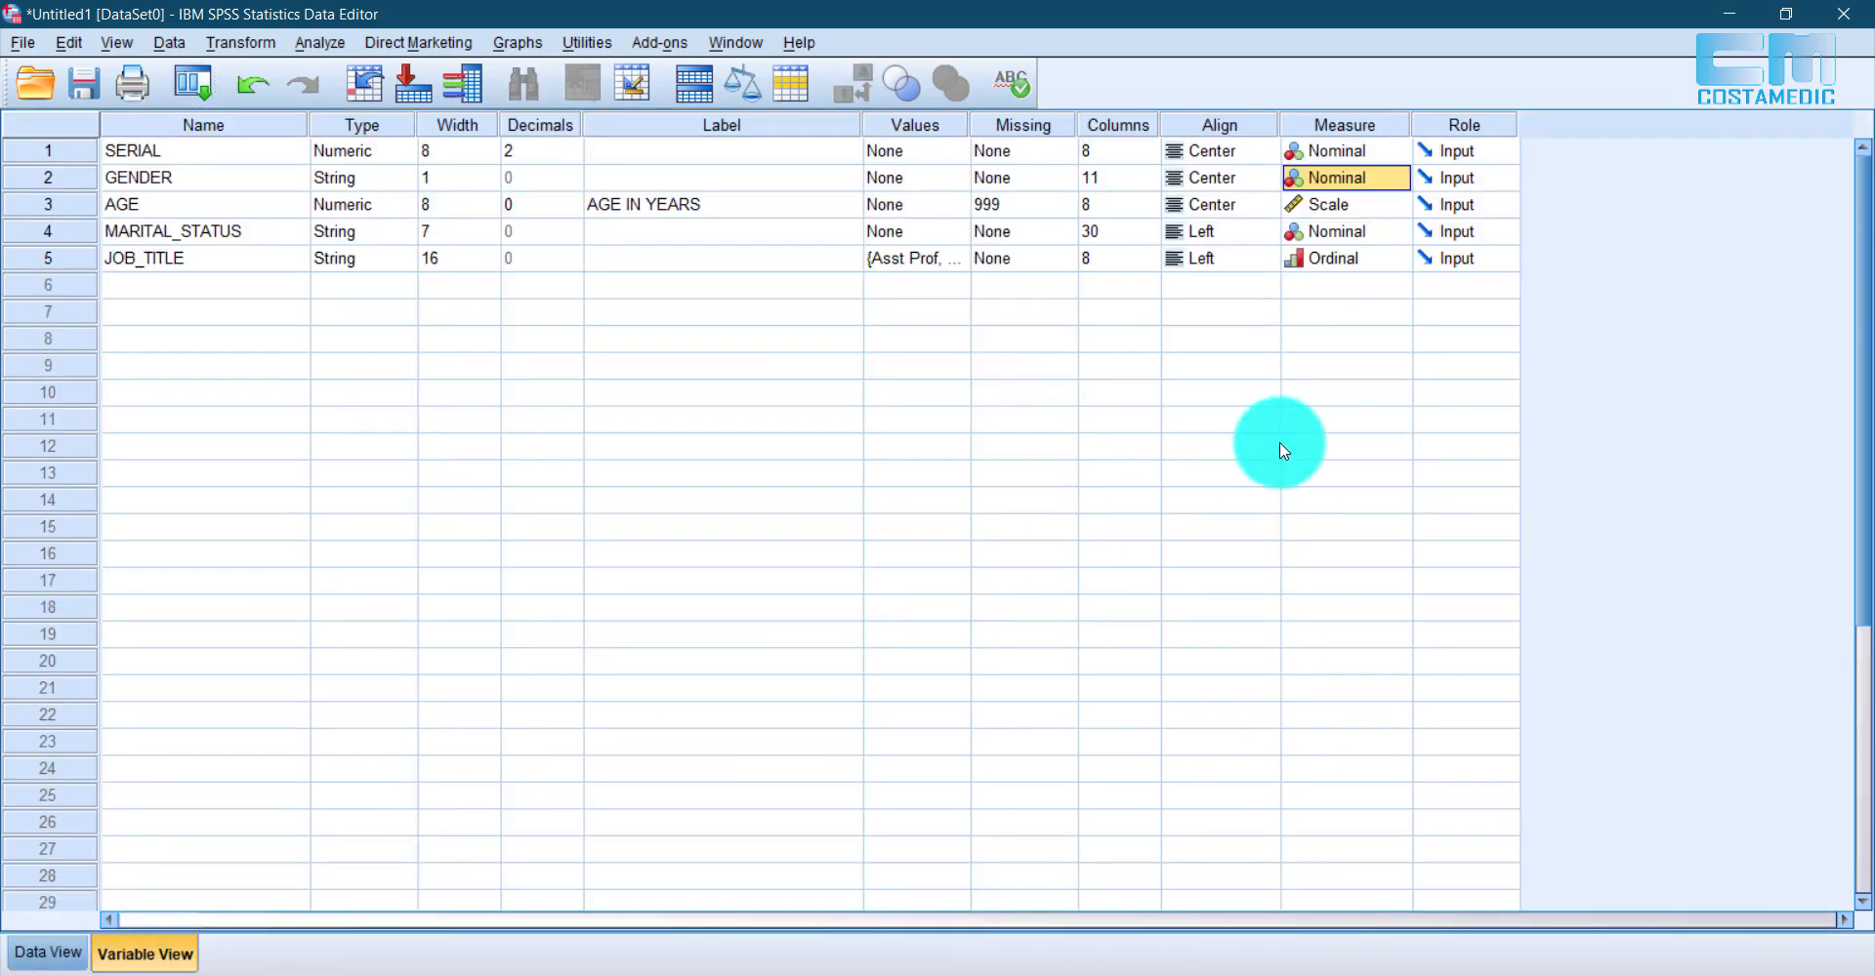
left_click(47, 232)
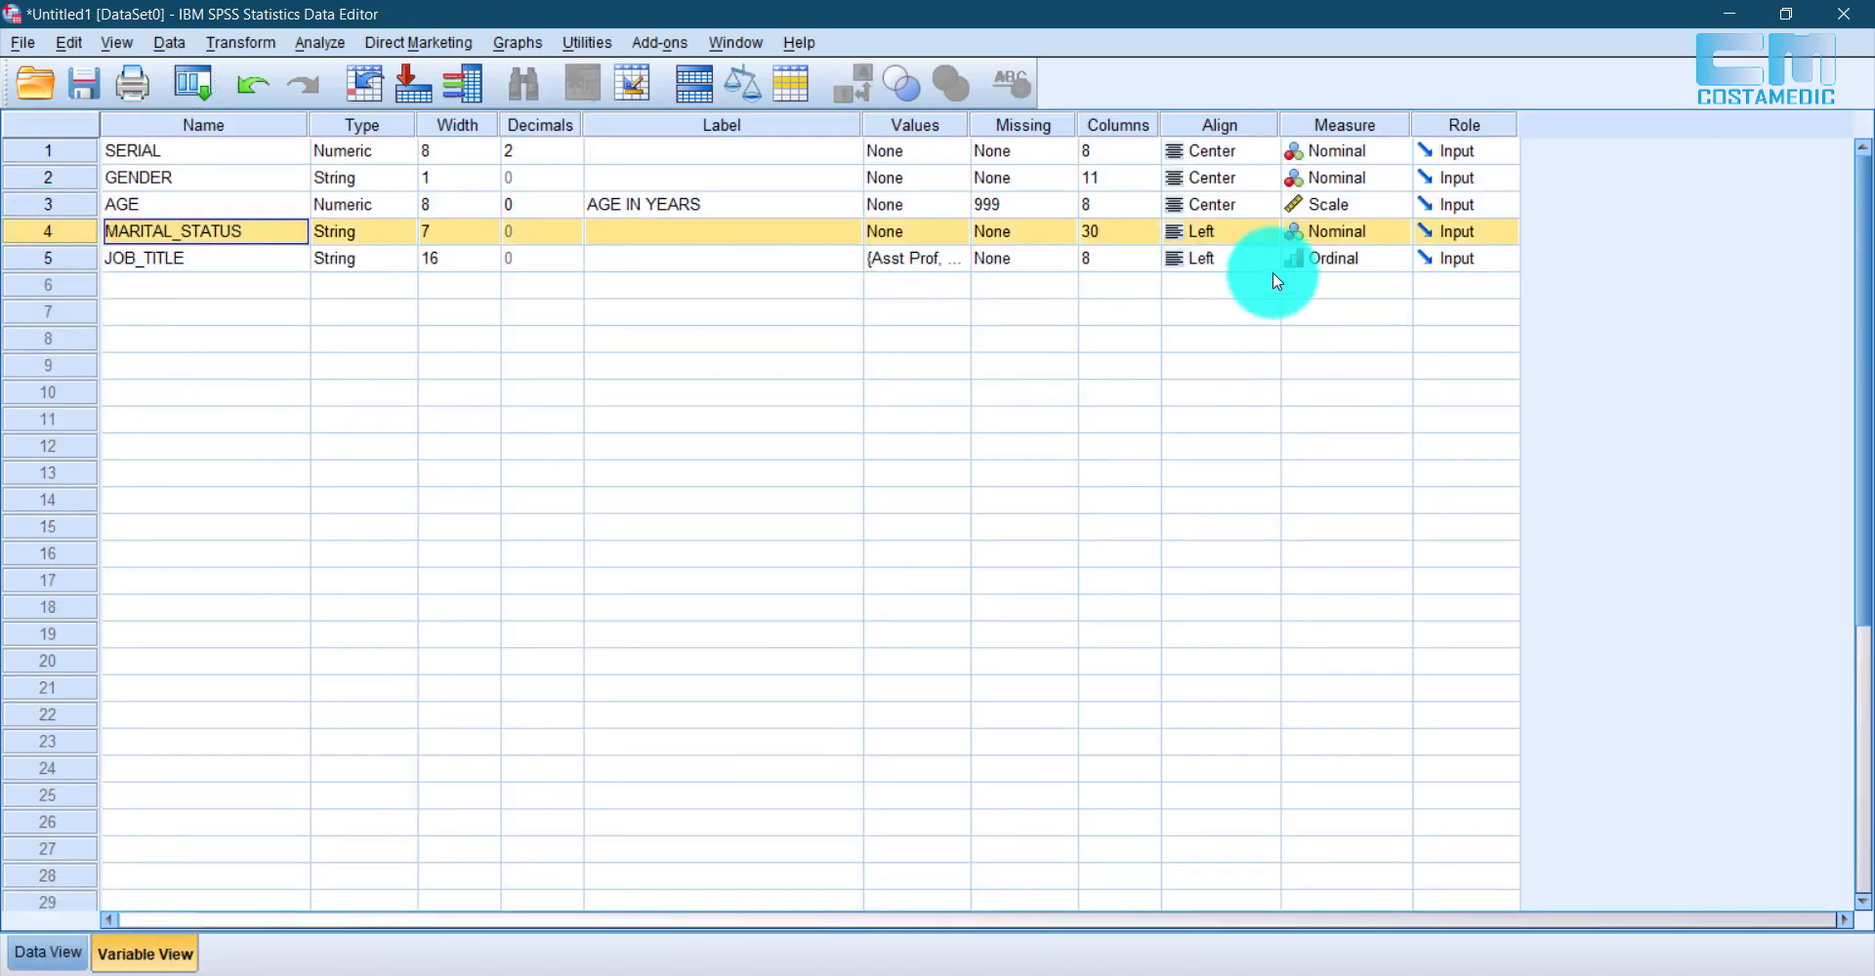
left_click(1398, 231)
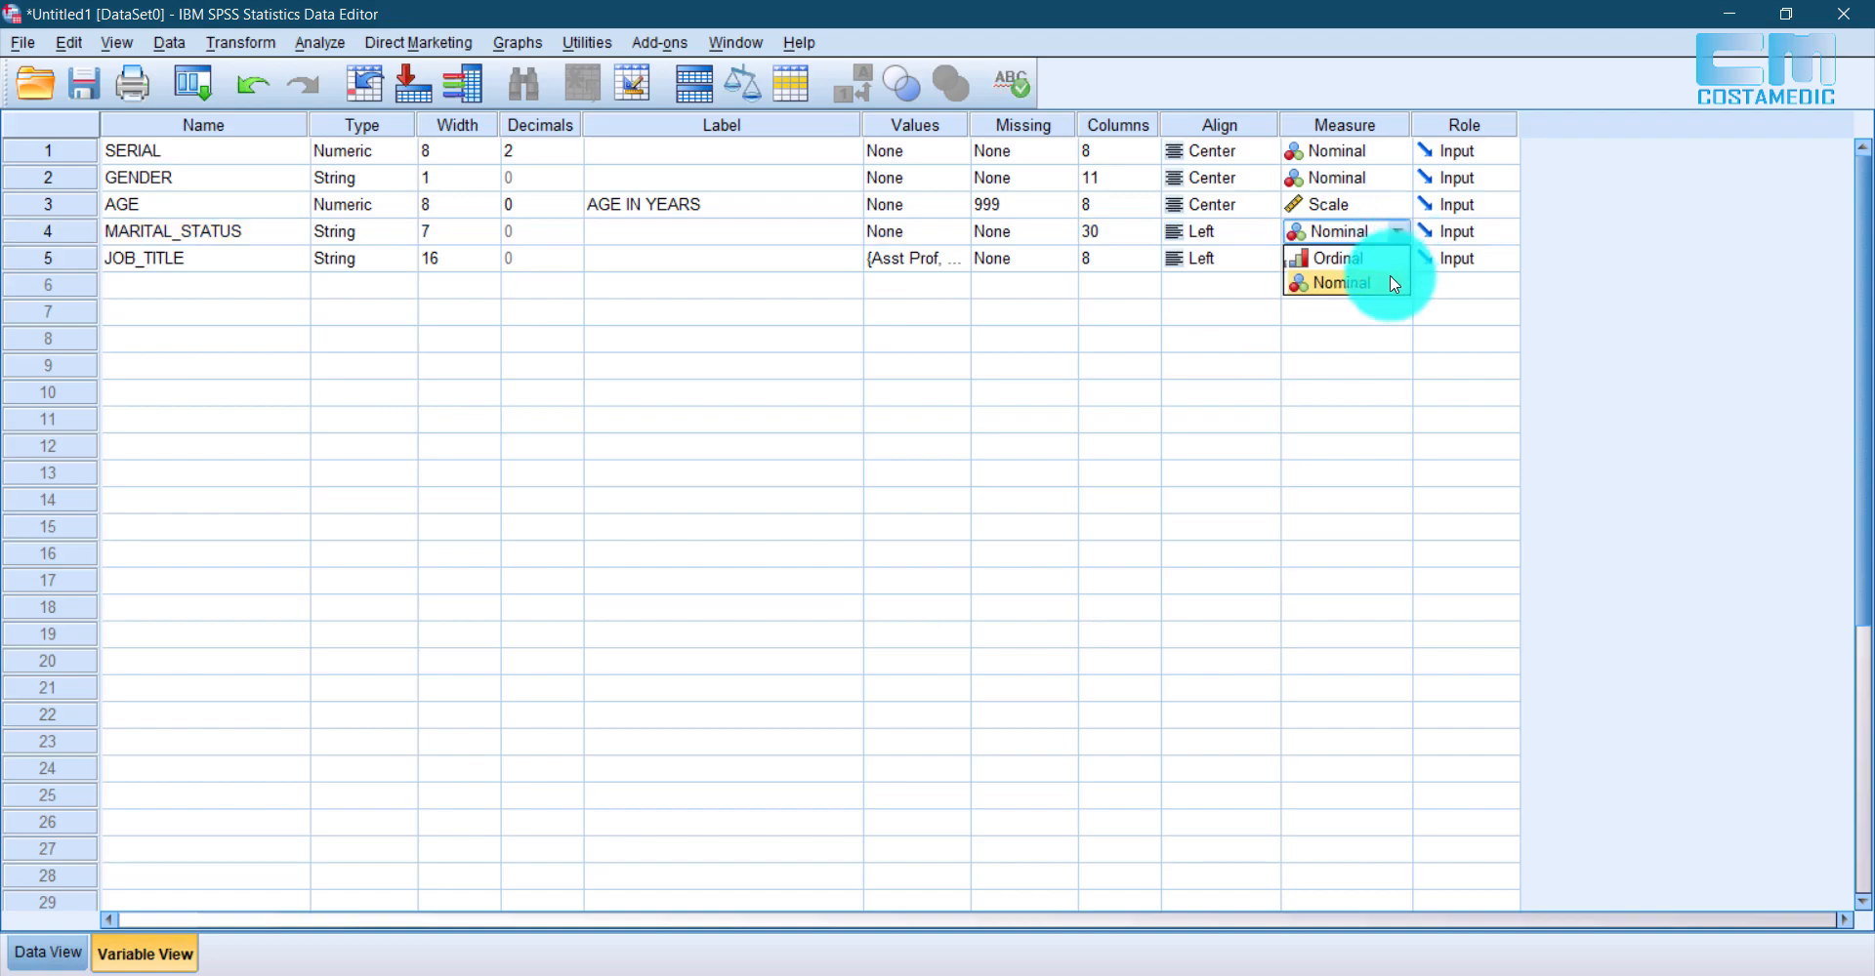
left_click(1390, 279)
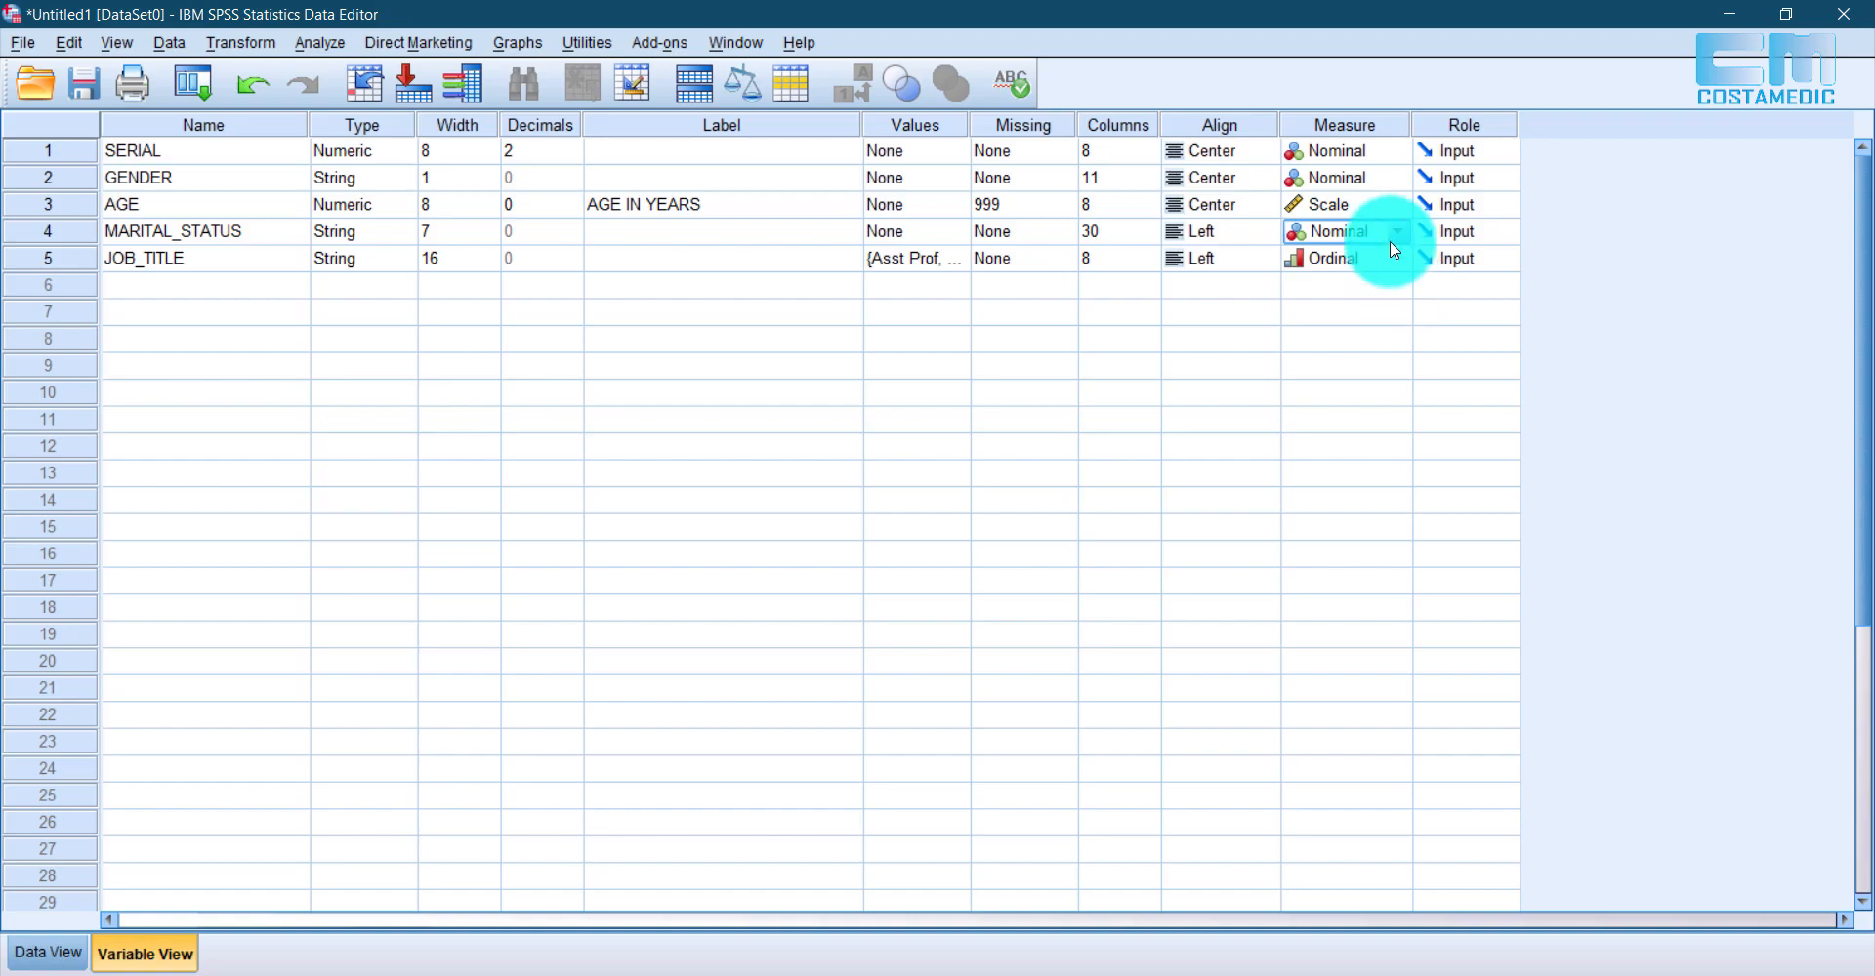
left_click(1394, 238)
left_click(1361, 283)
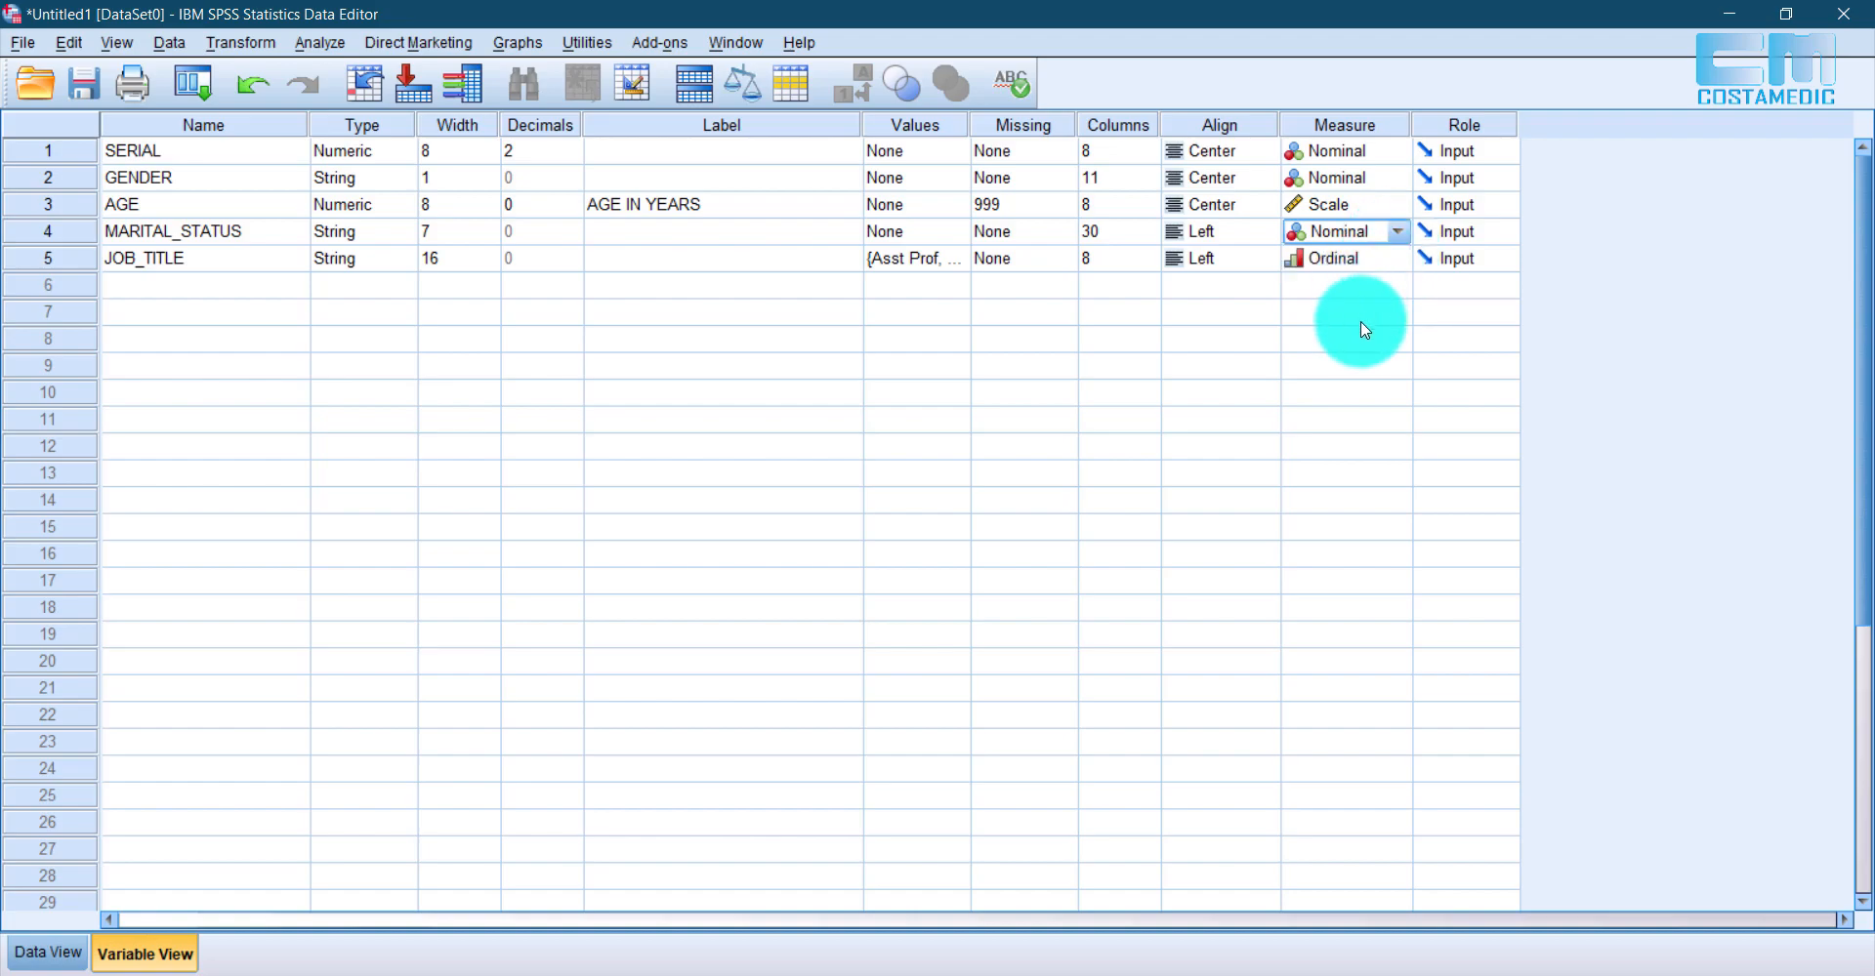
Step: Choose Scale as the measure for AGE and go to the data grid to view its values
left_click(73, 203)
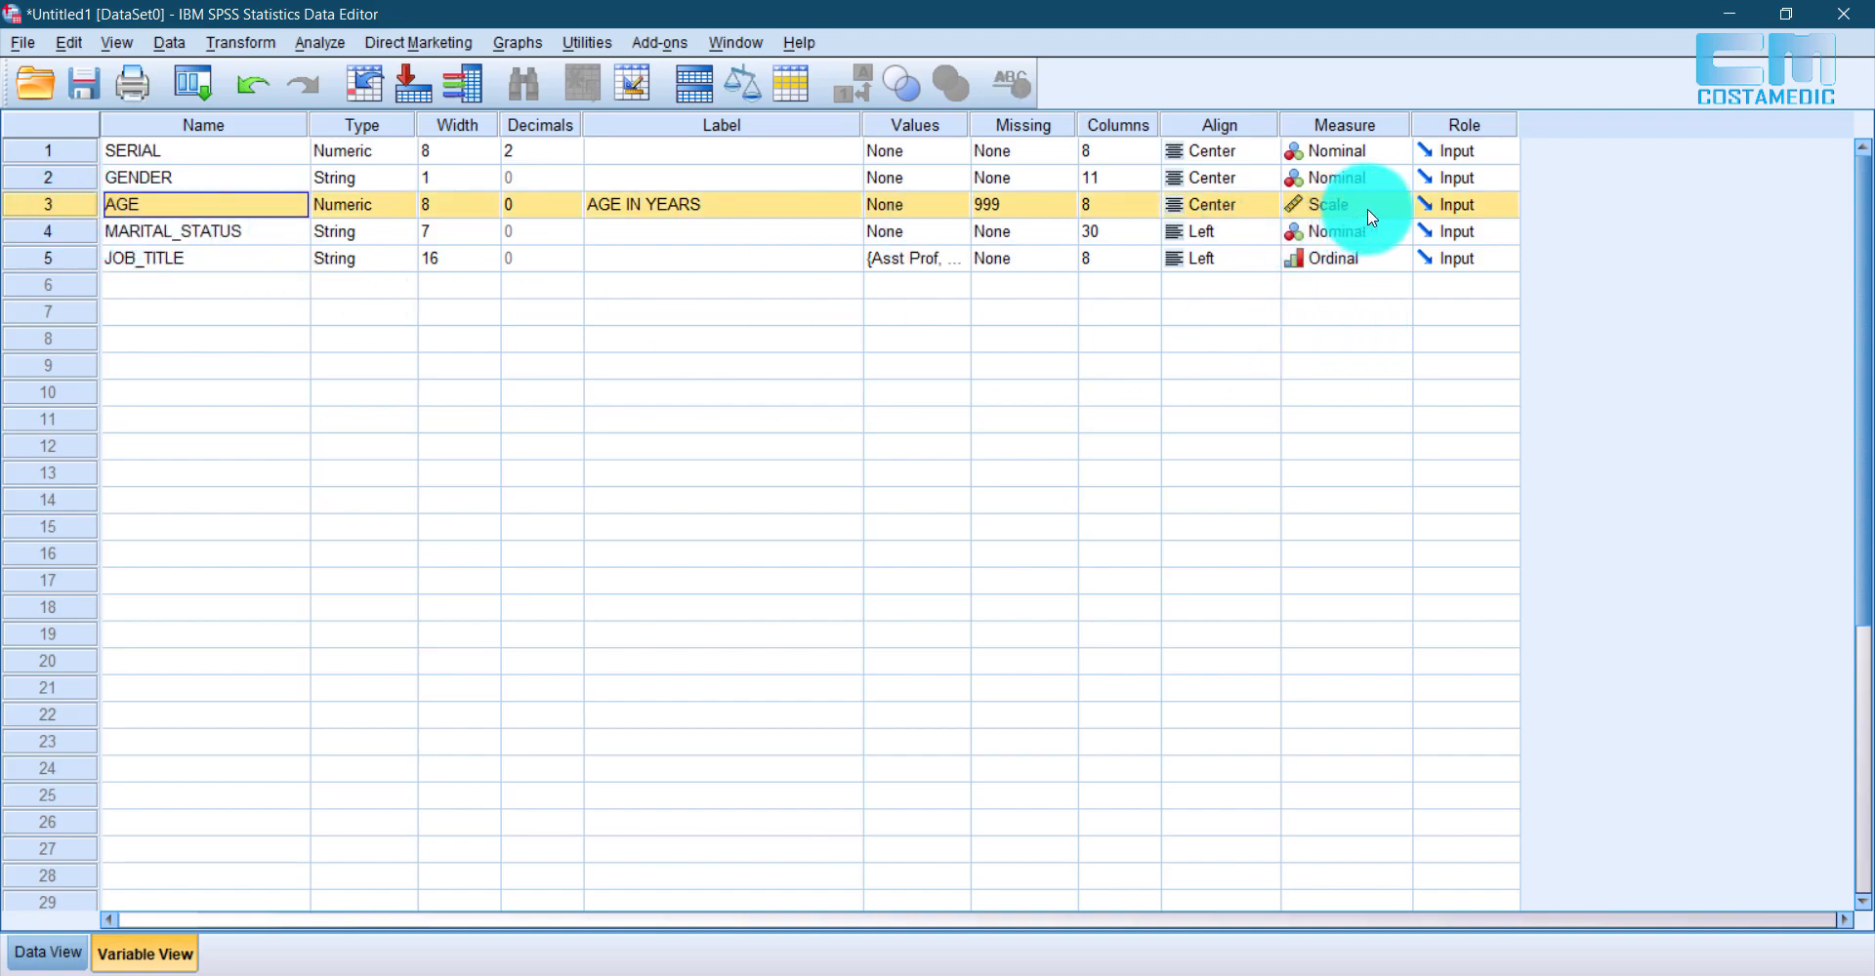
left_click(1398, 204)
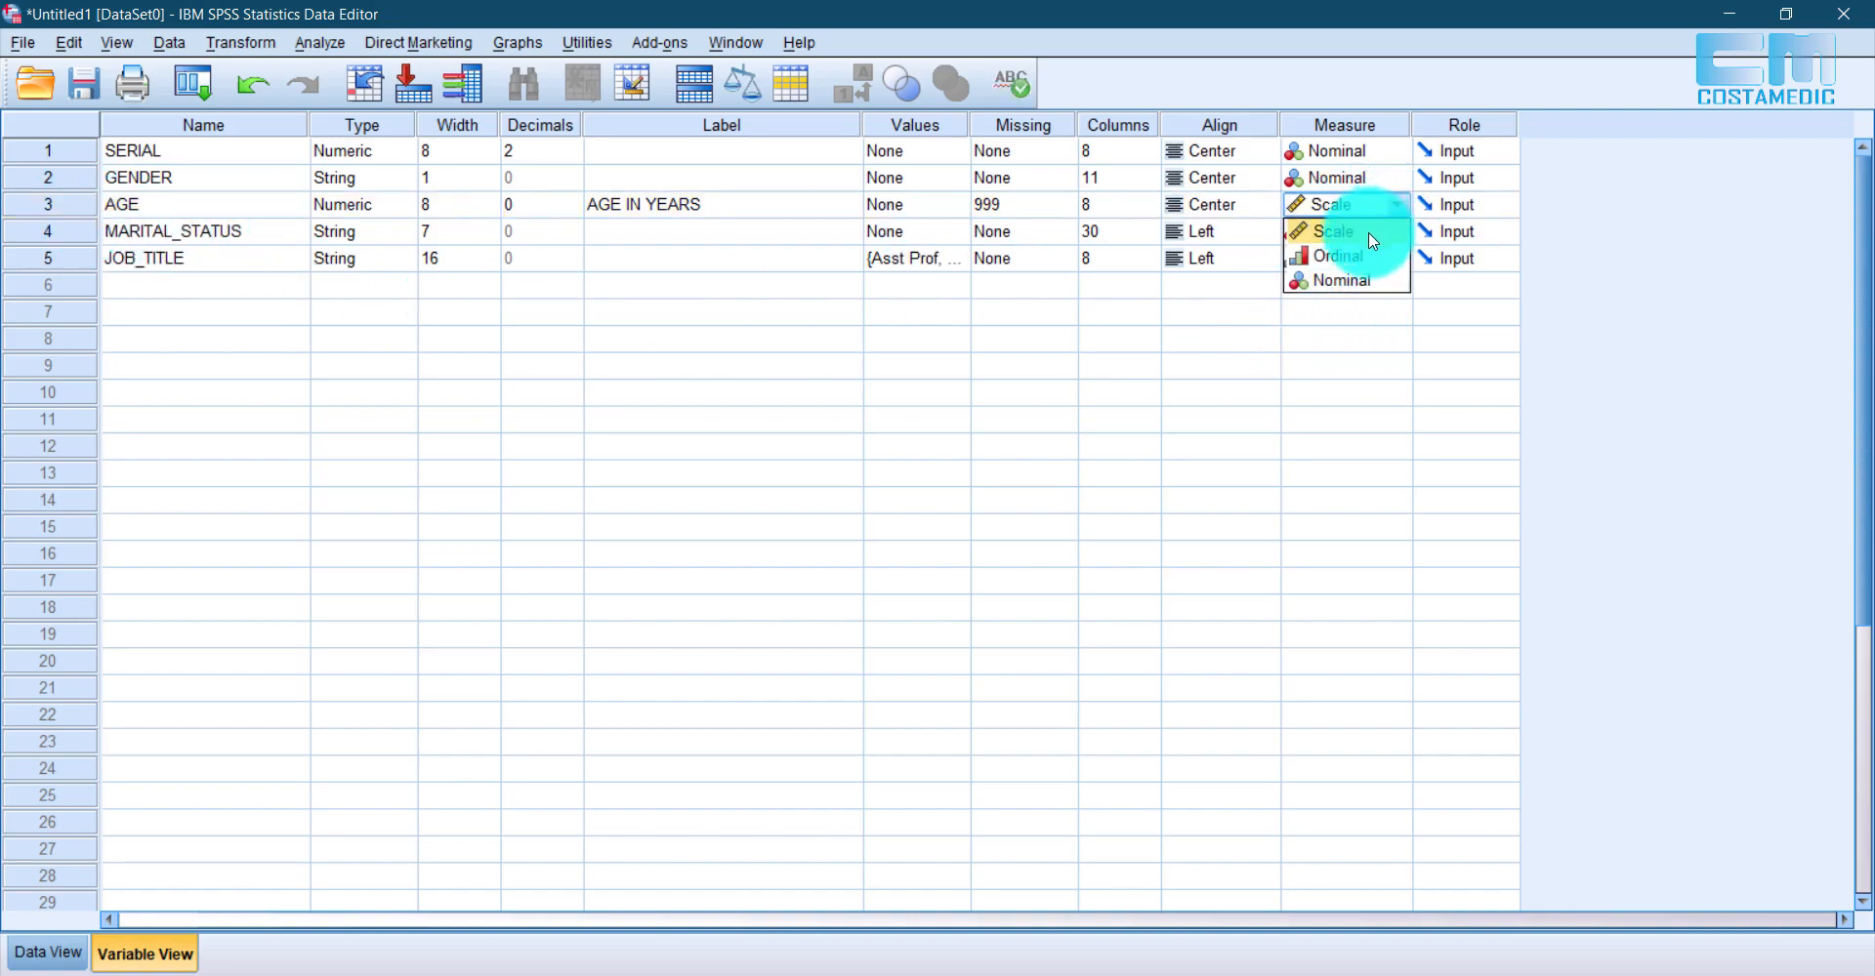
left_click(1360, 231)
left_click(44, 950)
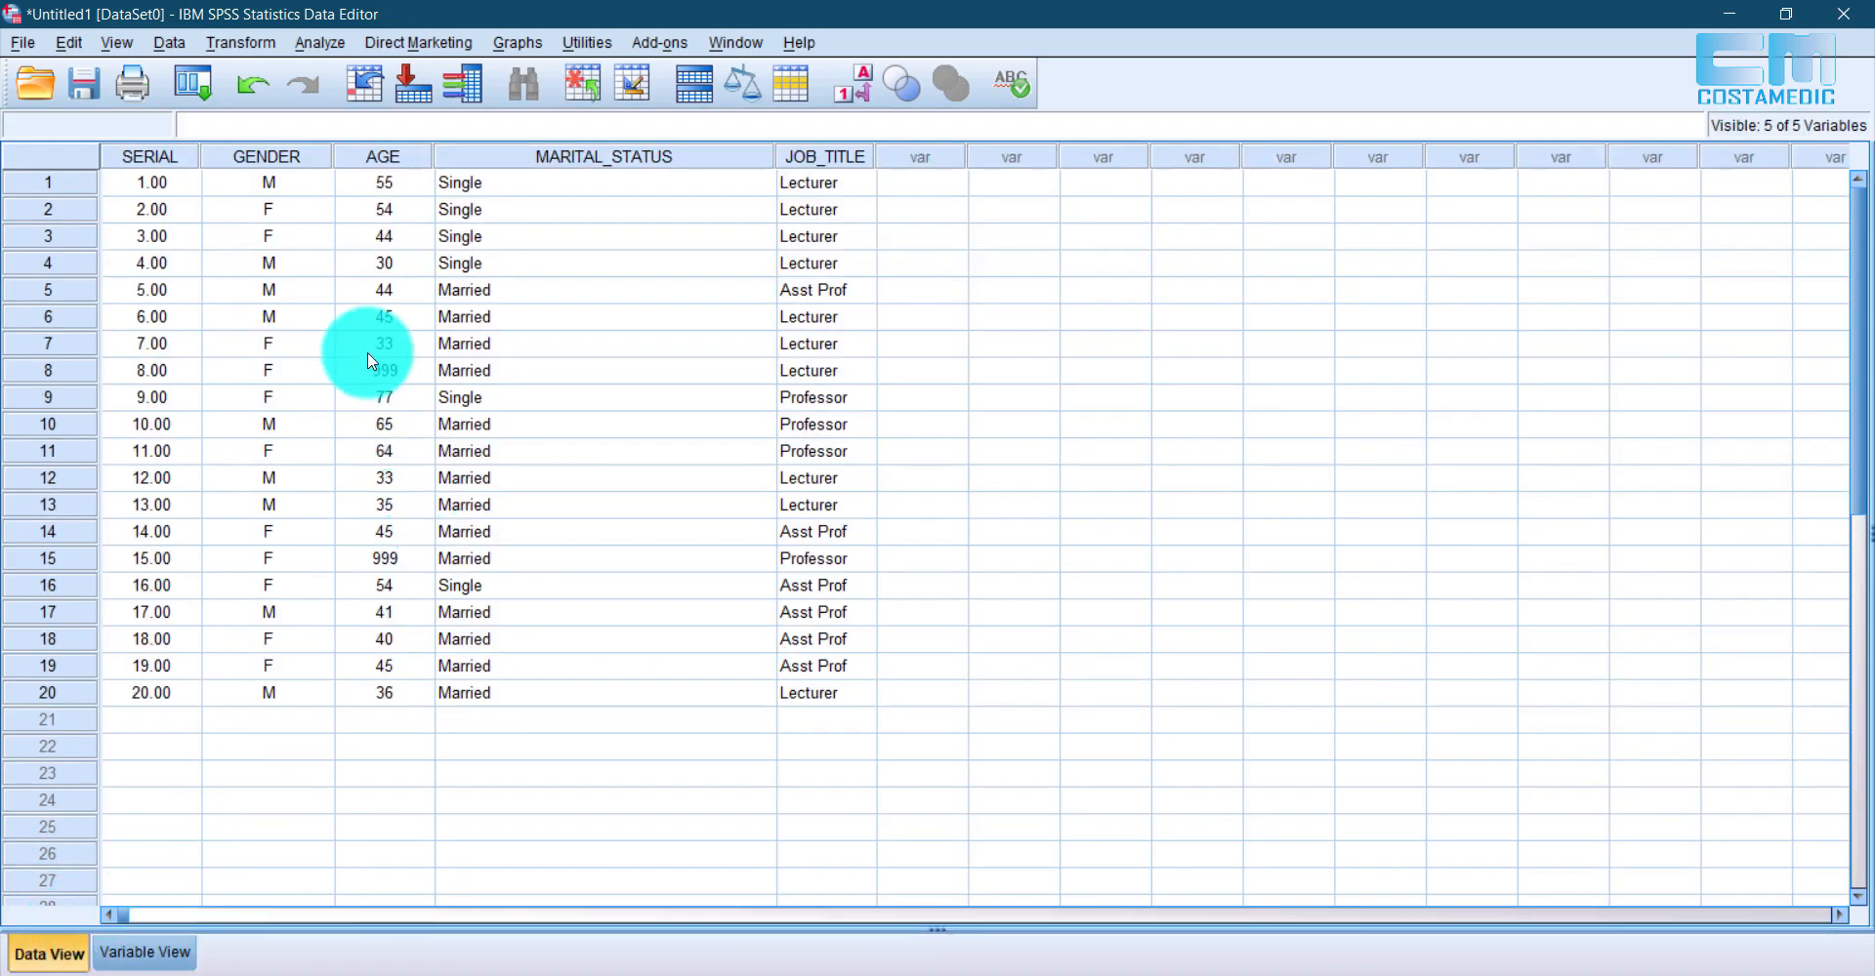
Step: Examine the AGE values in the data grid, comparing neighbouring cases with the same rows in GENDER
left_click(389, 184)
left_click_drag(391, 187, 396, 346)
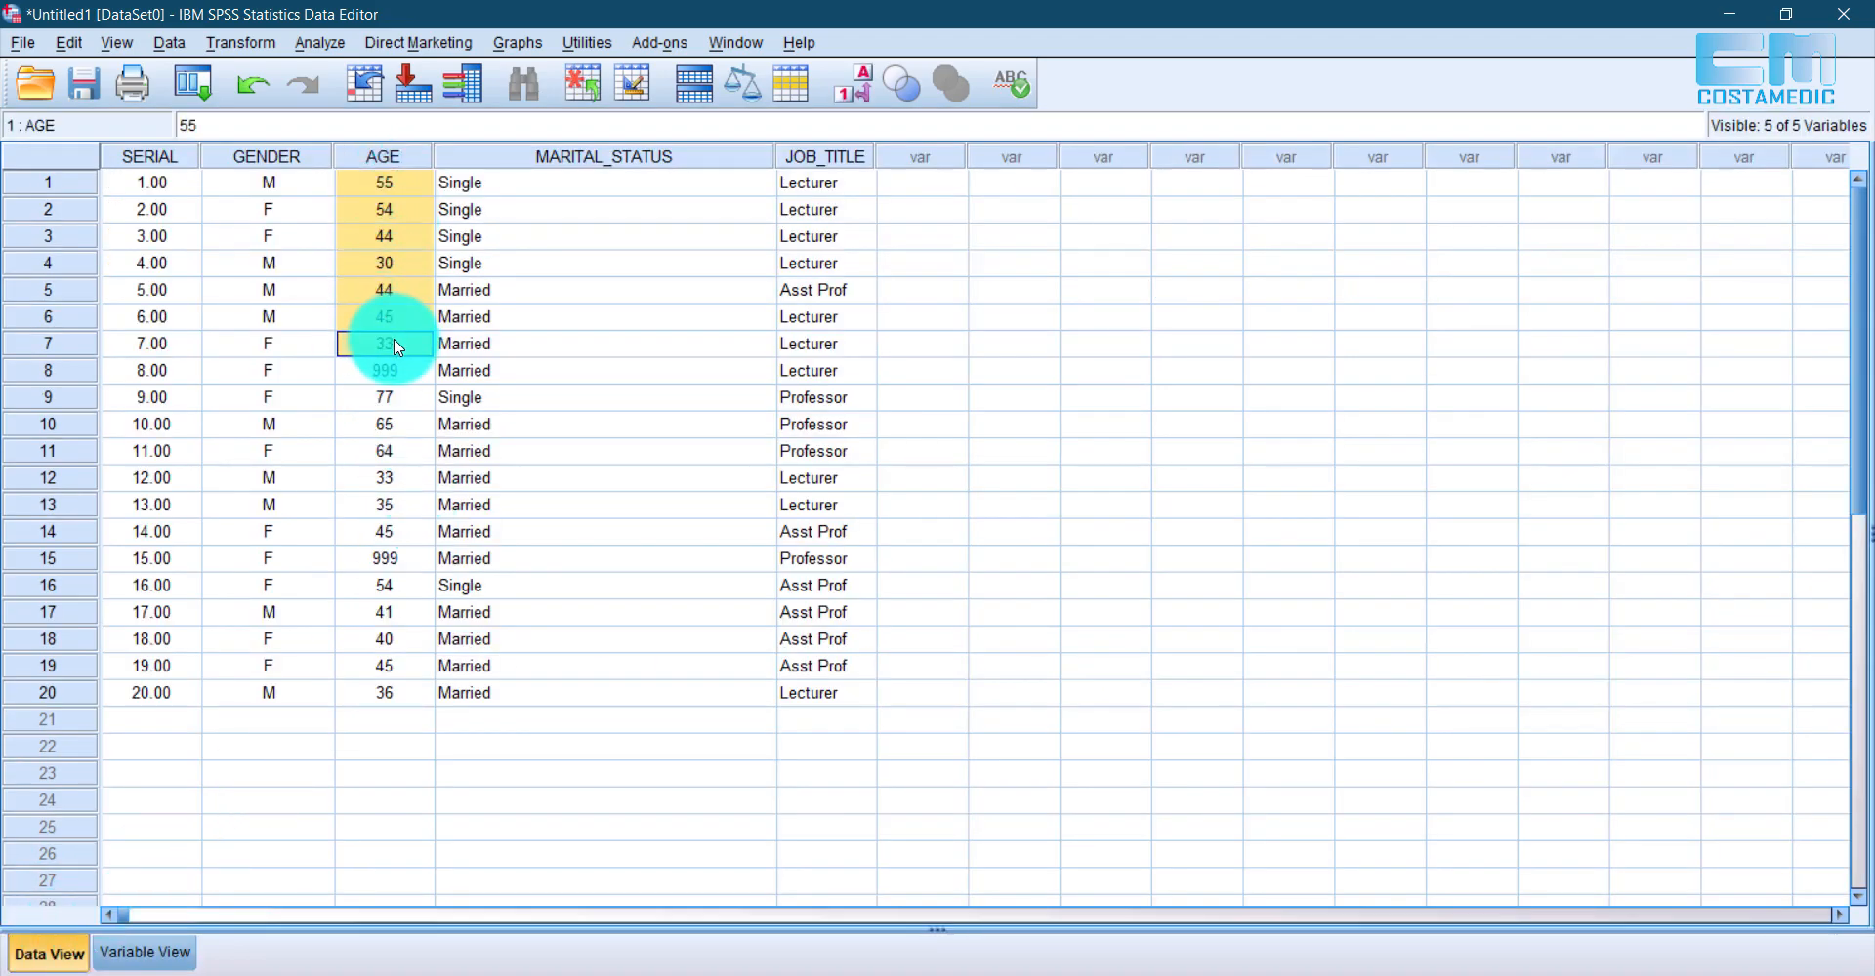
left_click(397, 272)
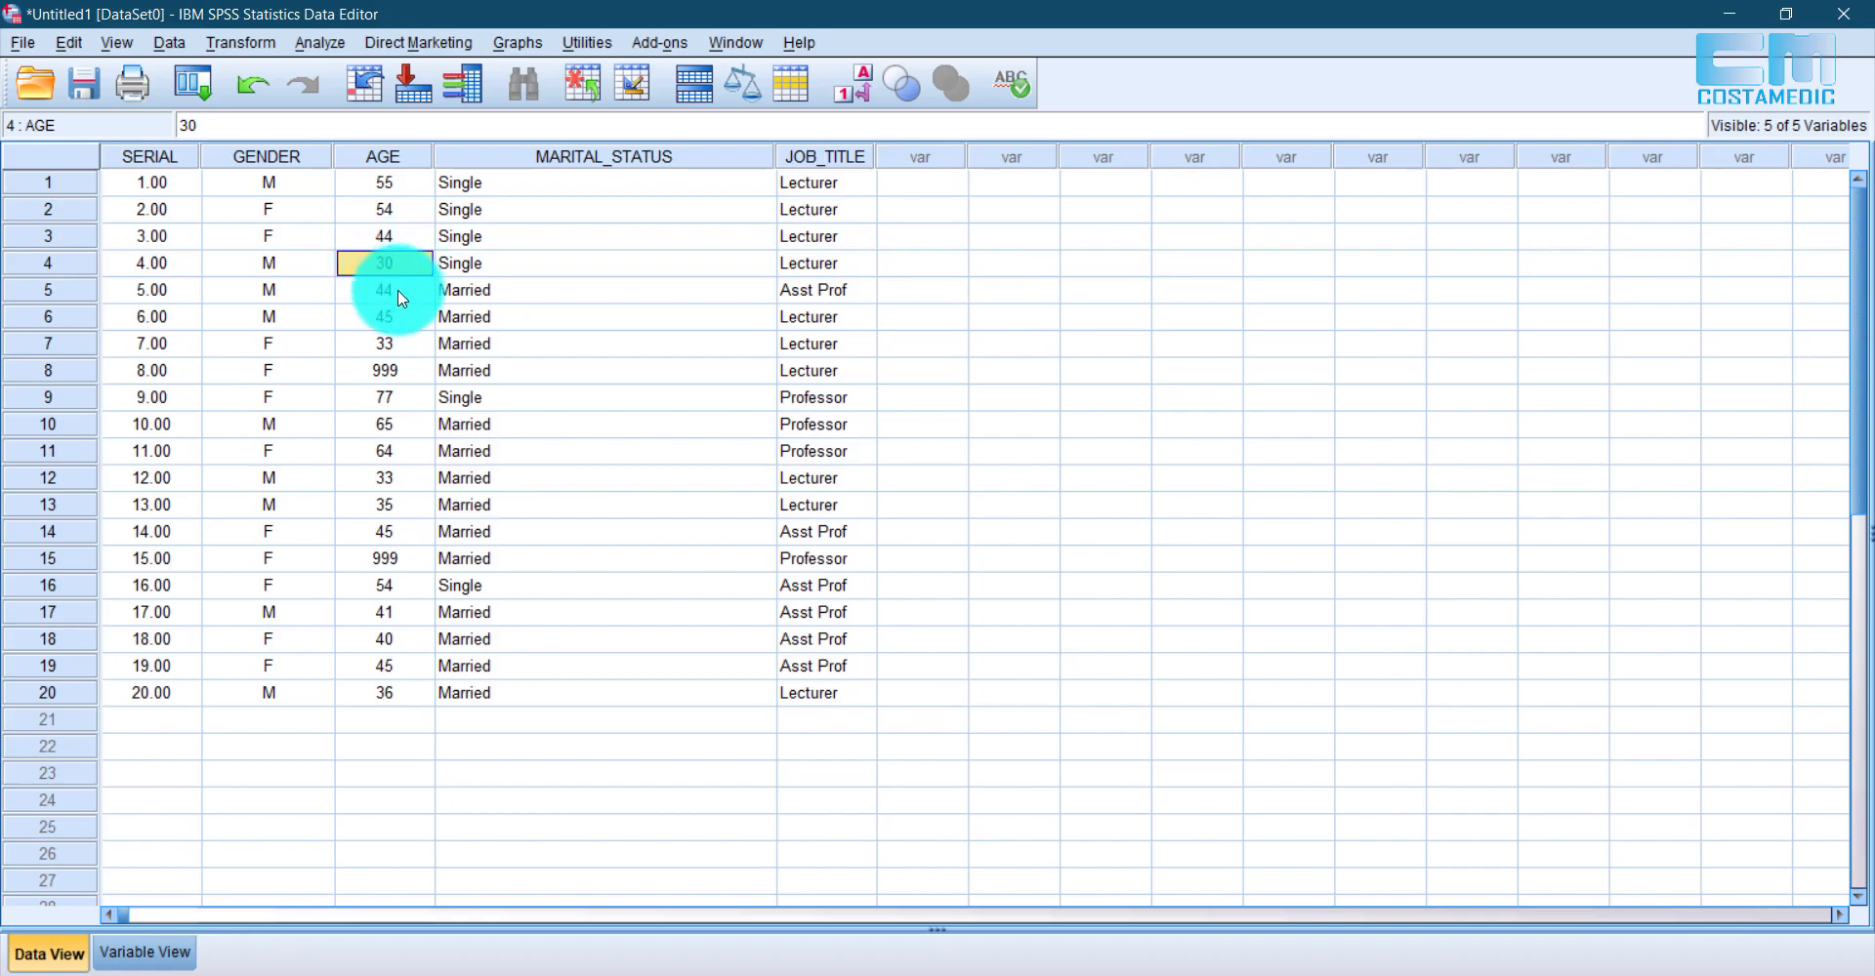
left_click(397, 282)
left_click(396, 263)
left_click(397, 289)
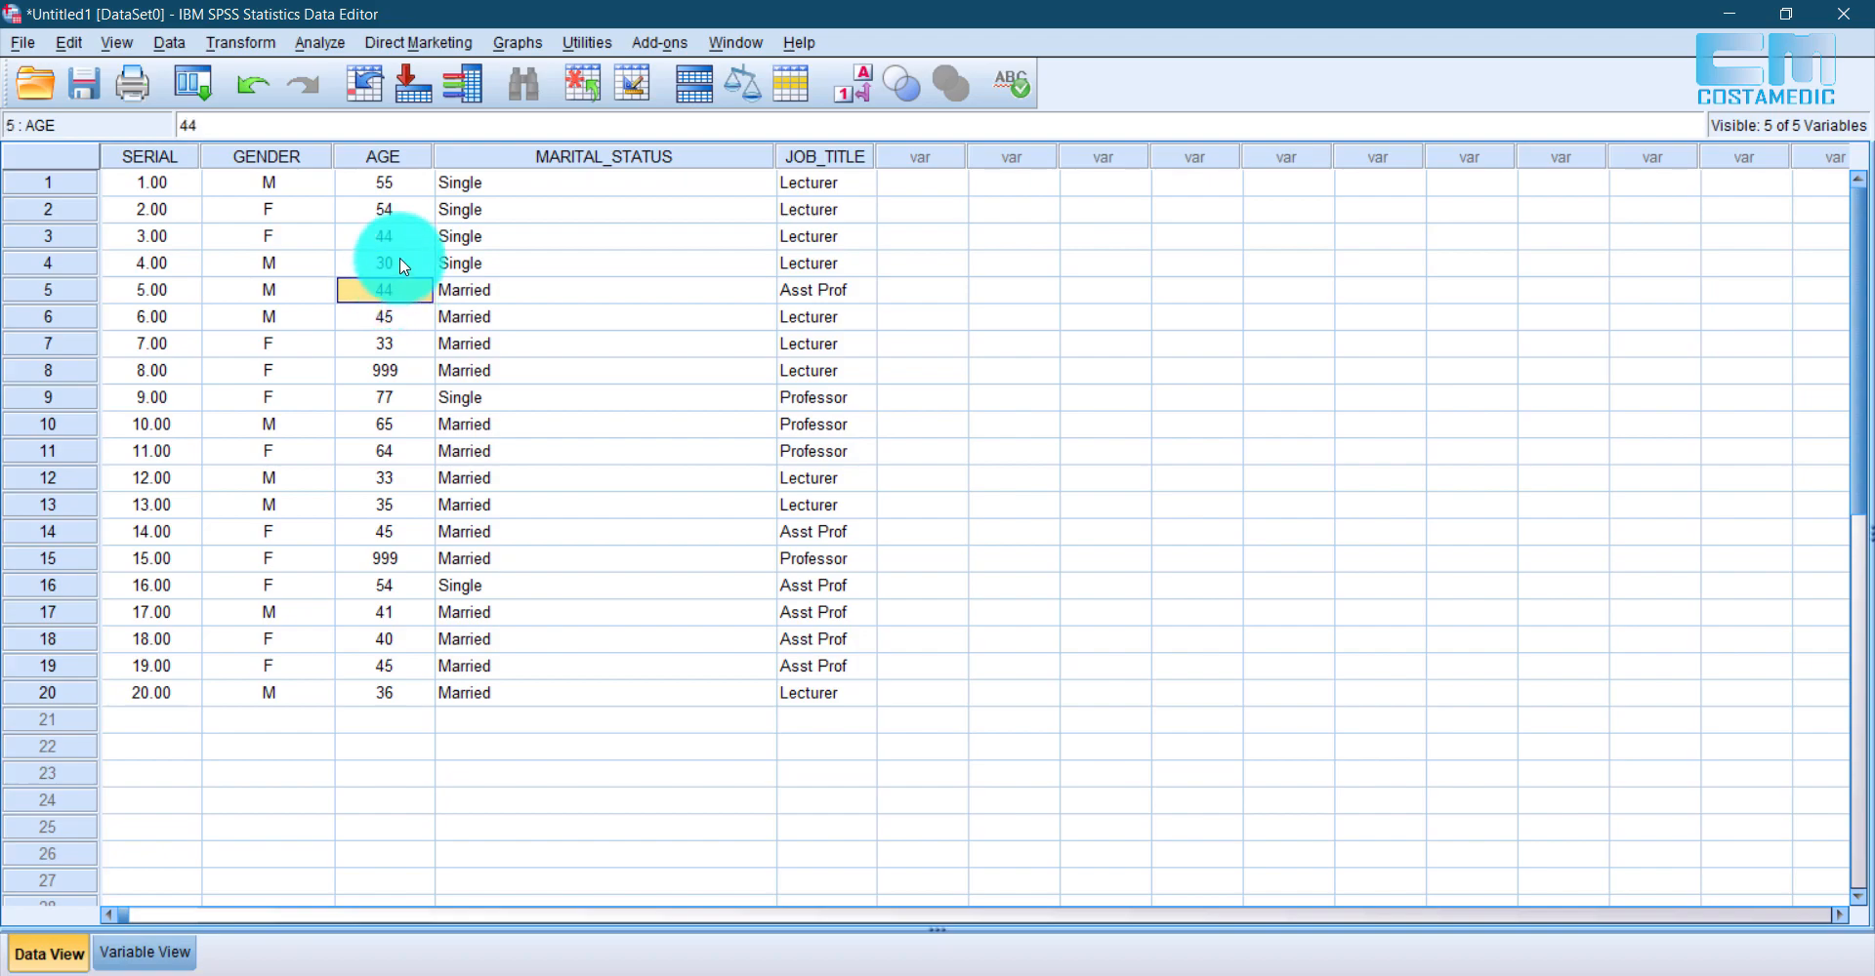
left_click_drag(401, 260, 401, 284)
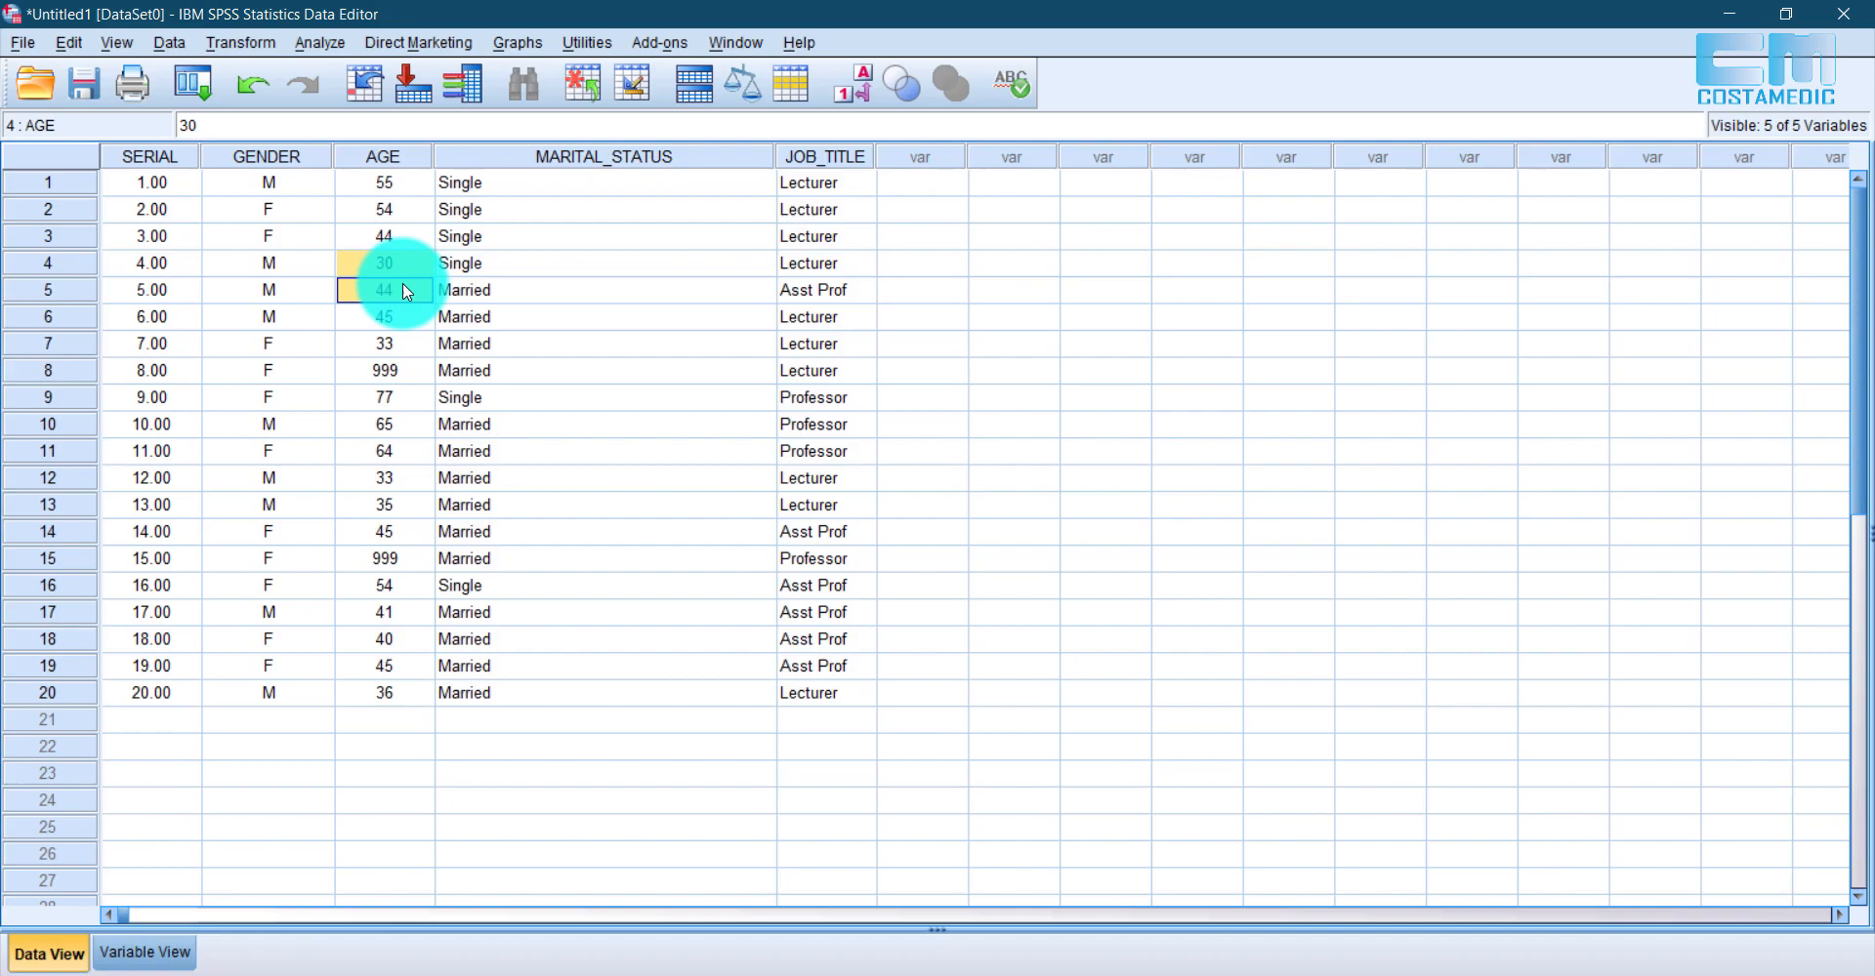
left_click(278, 272)
left_click_drag(279, 284, 265, 303)
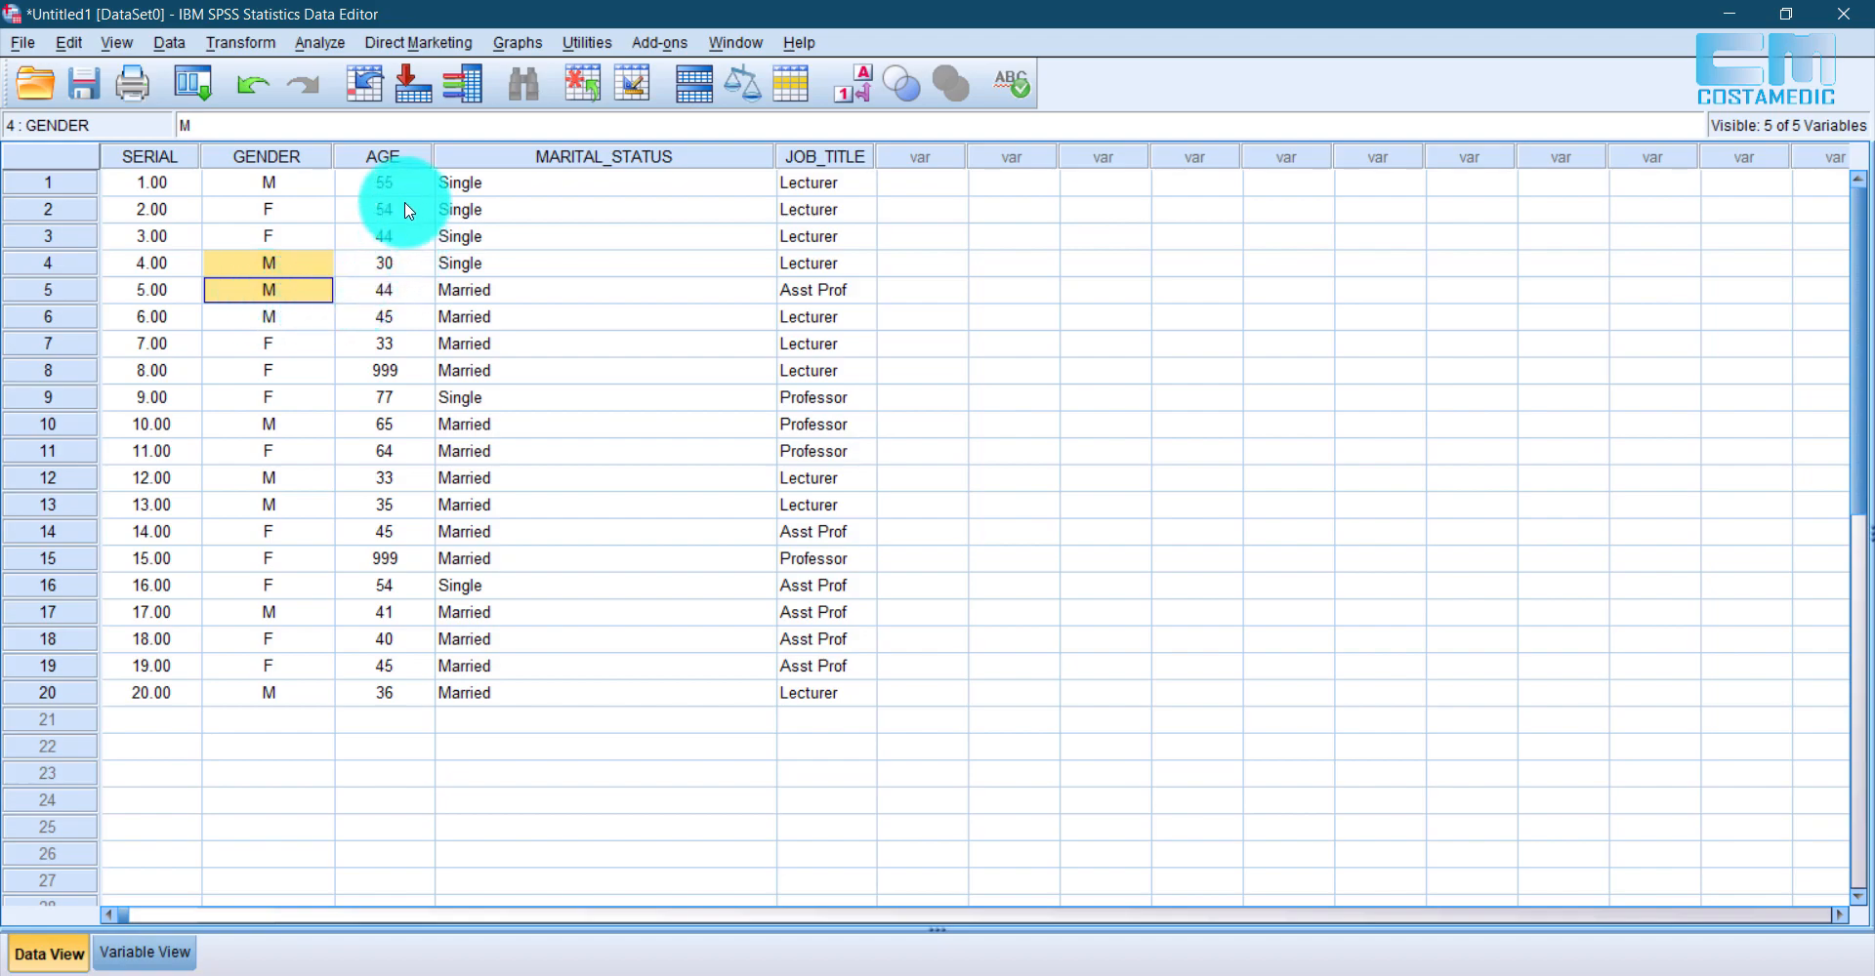
left_click_drag(386, 183, 400, 345)
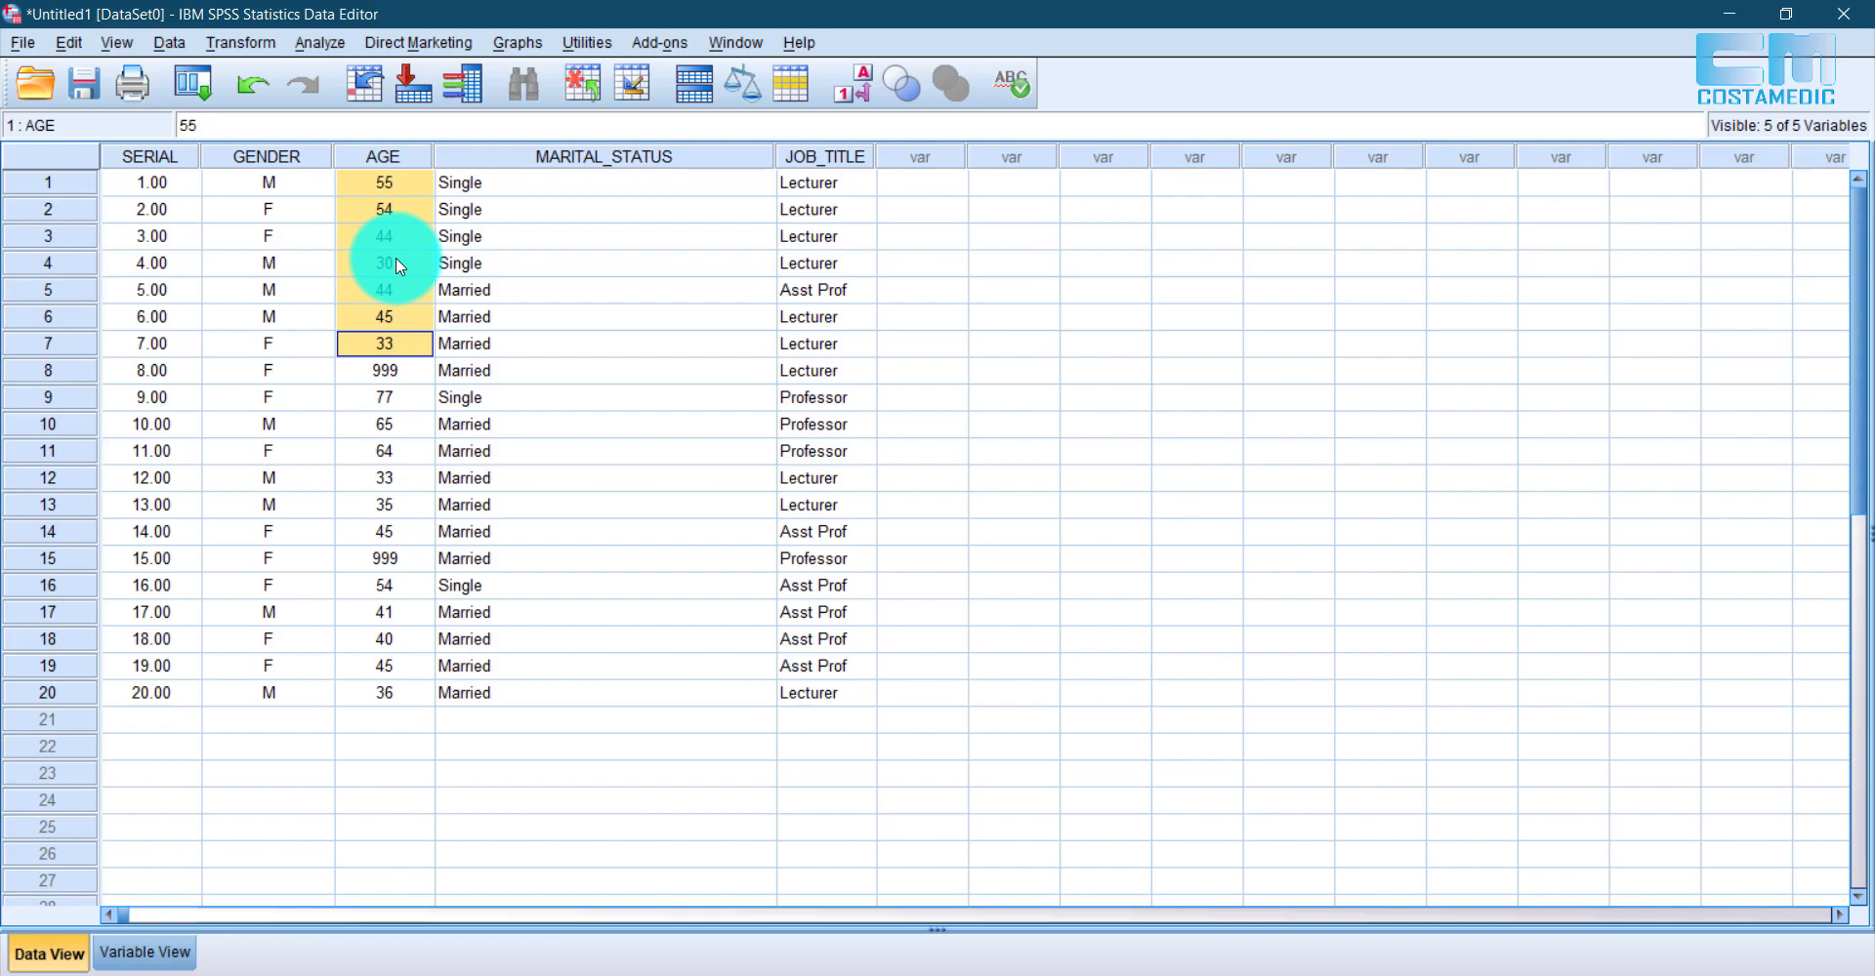
left_click_drag(396, 260, 390, 285)
Step: Choose Scale as the measure for AGE and Ordinal as the measure for JOB_TITLE
left_click(166, 955)
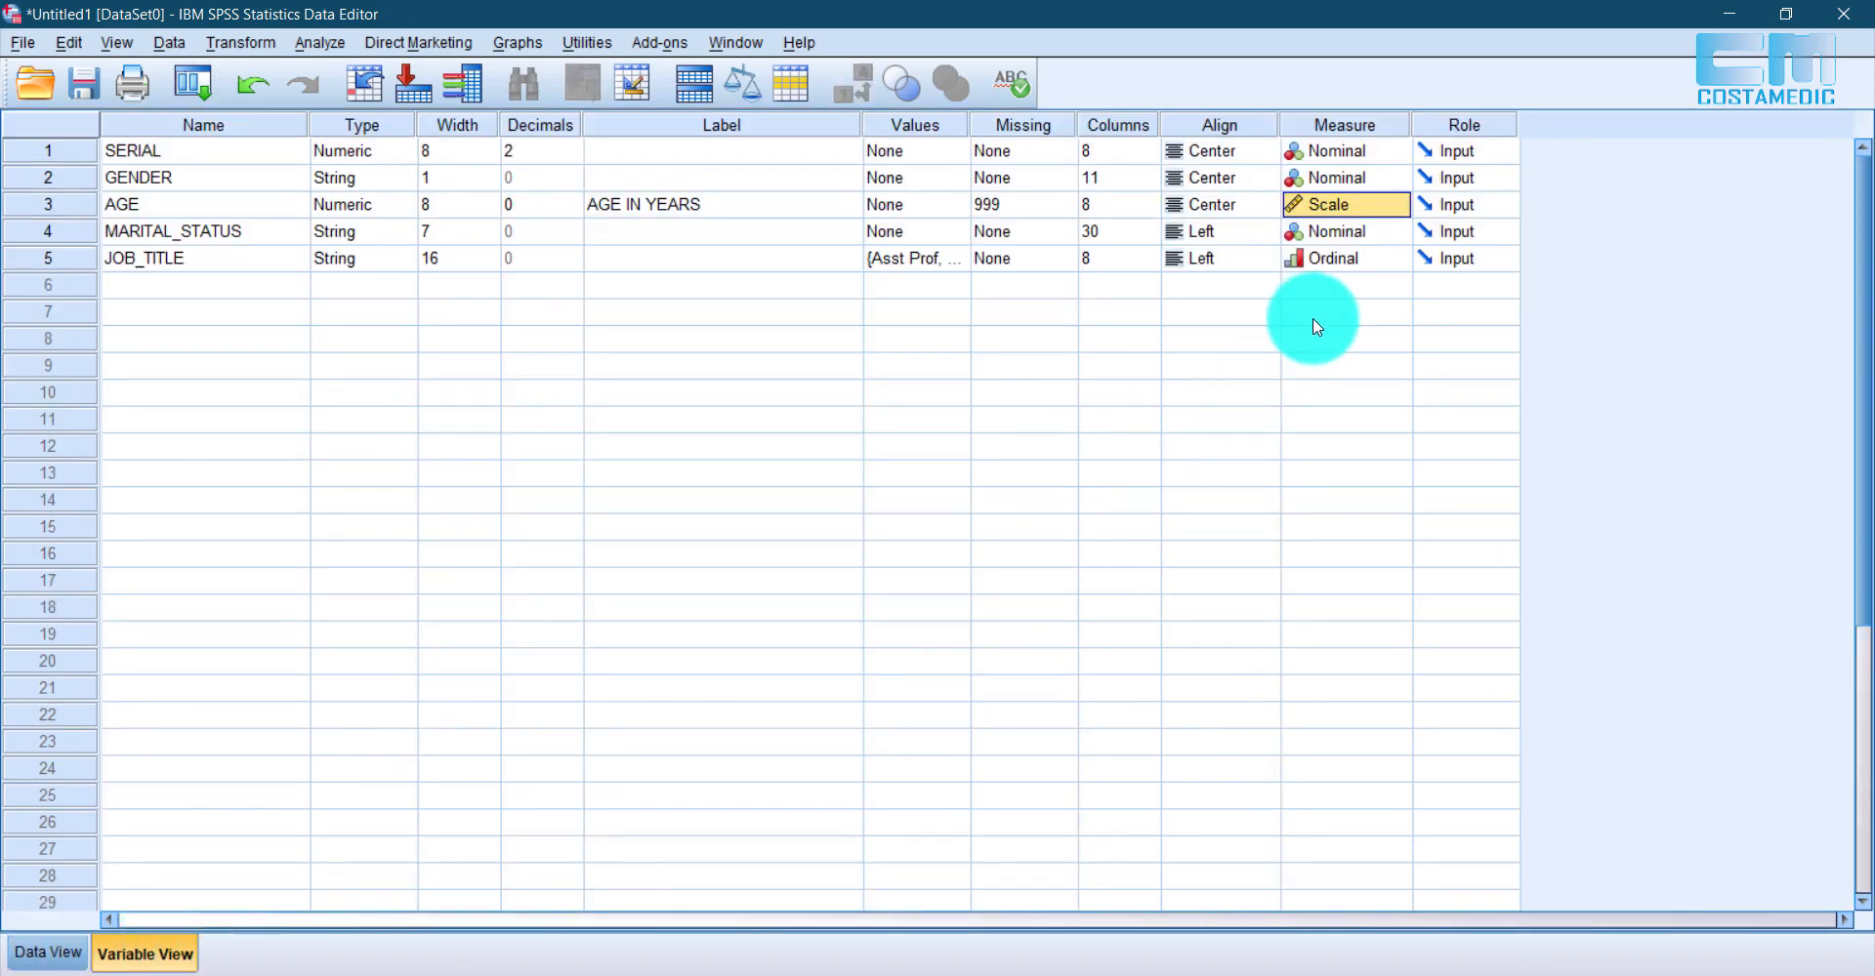
left_click(1367, 207)
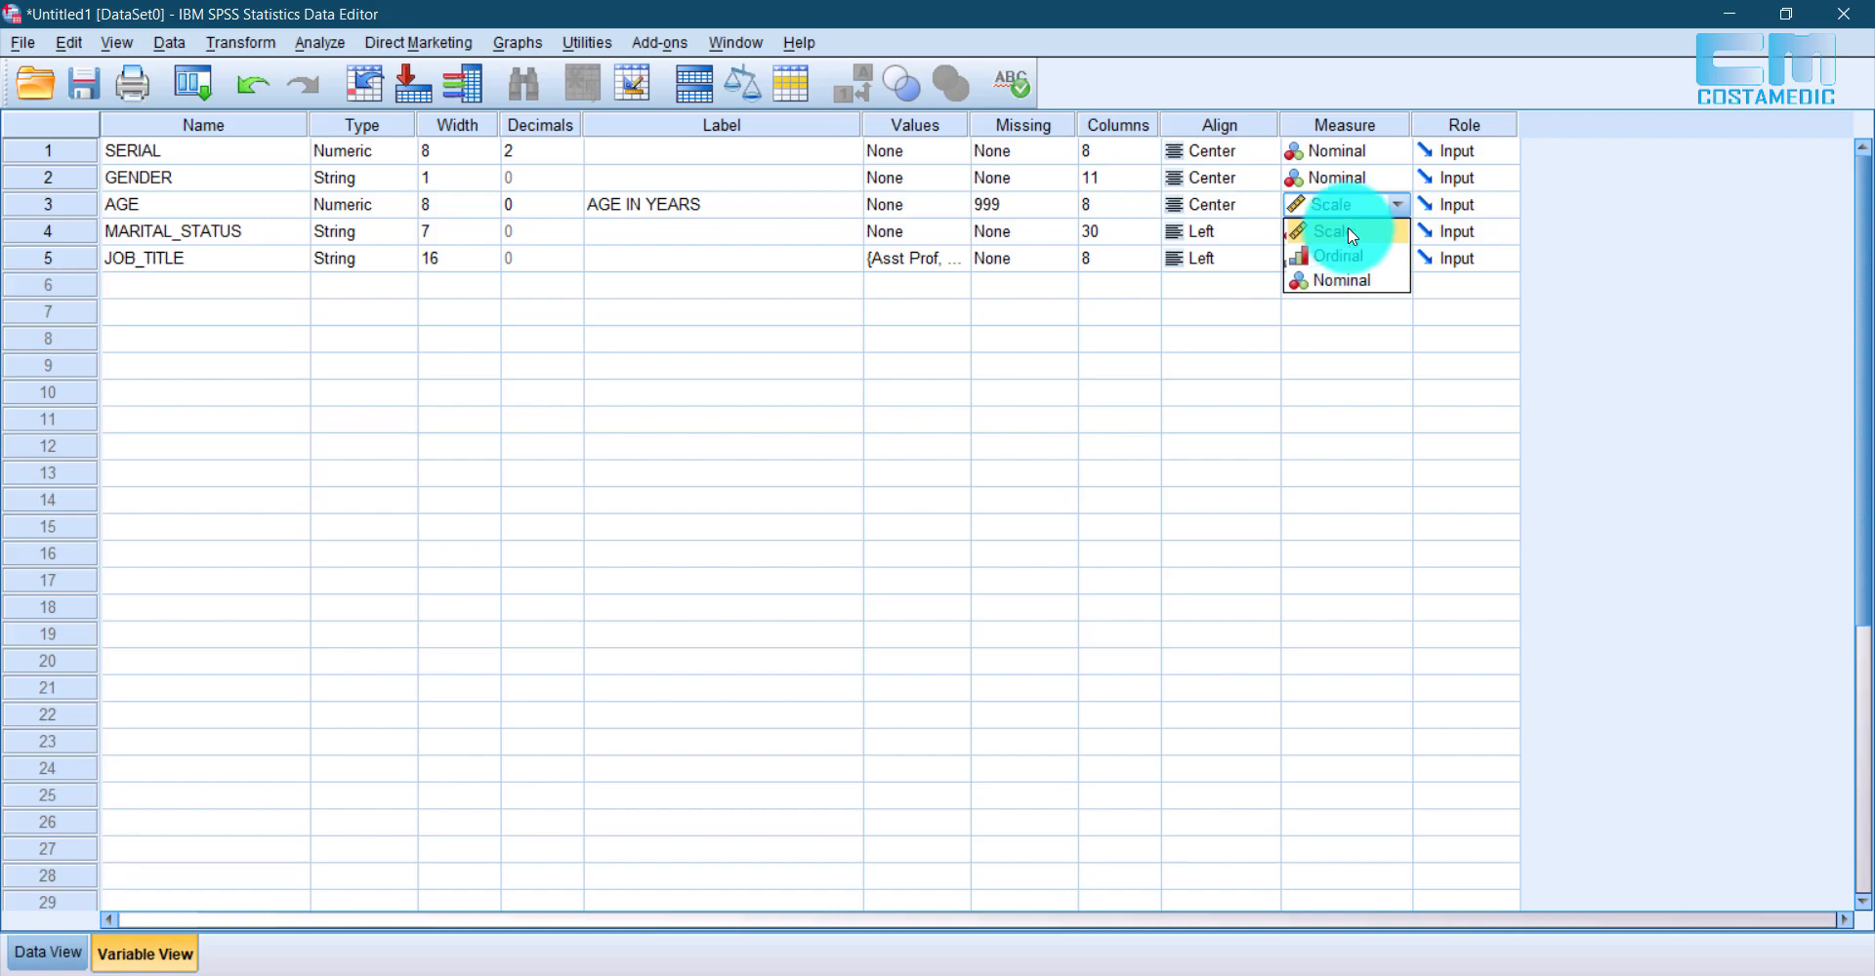
left_click(1350, 235)
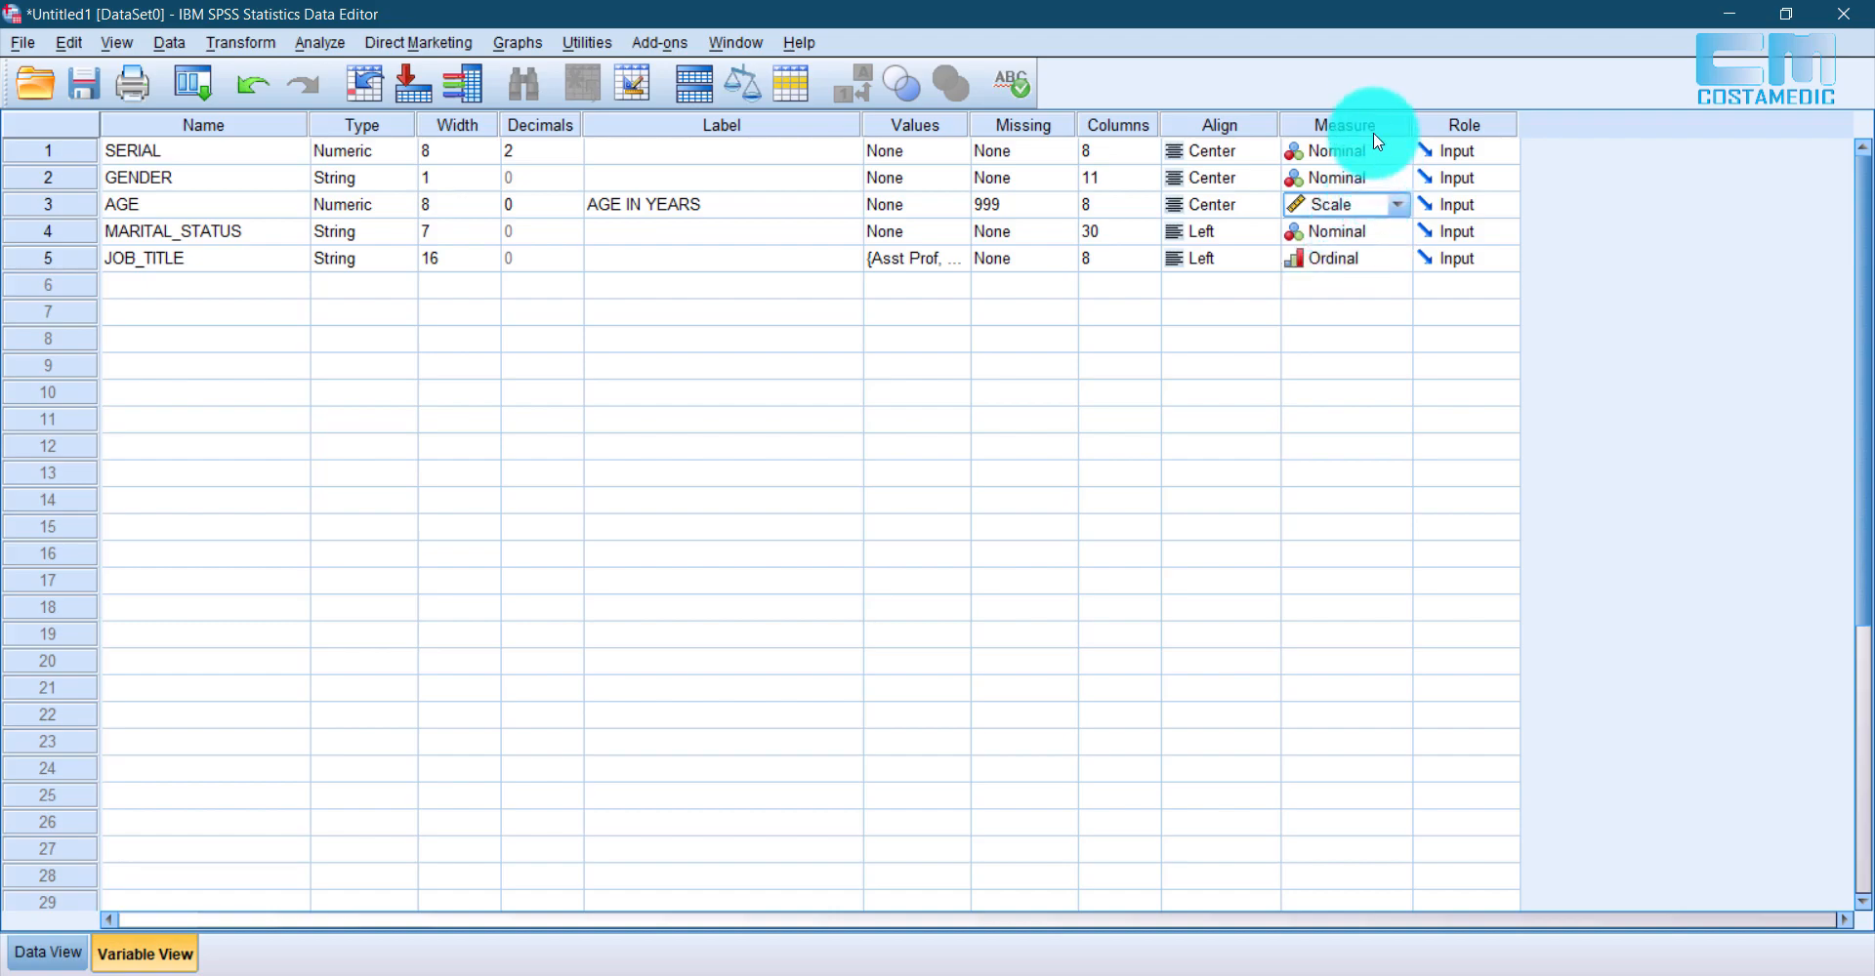
left_click(1365, 260)
left_click(1361, 285)
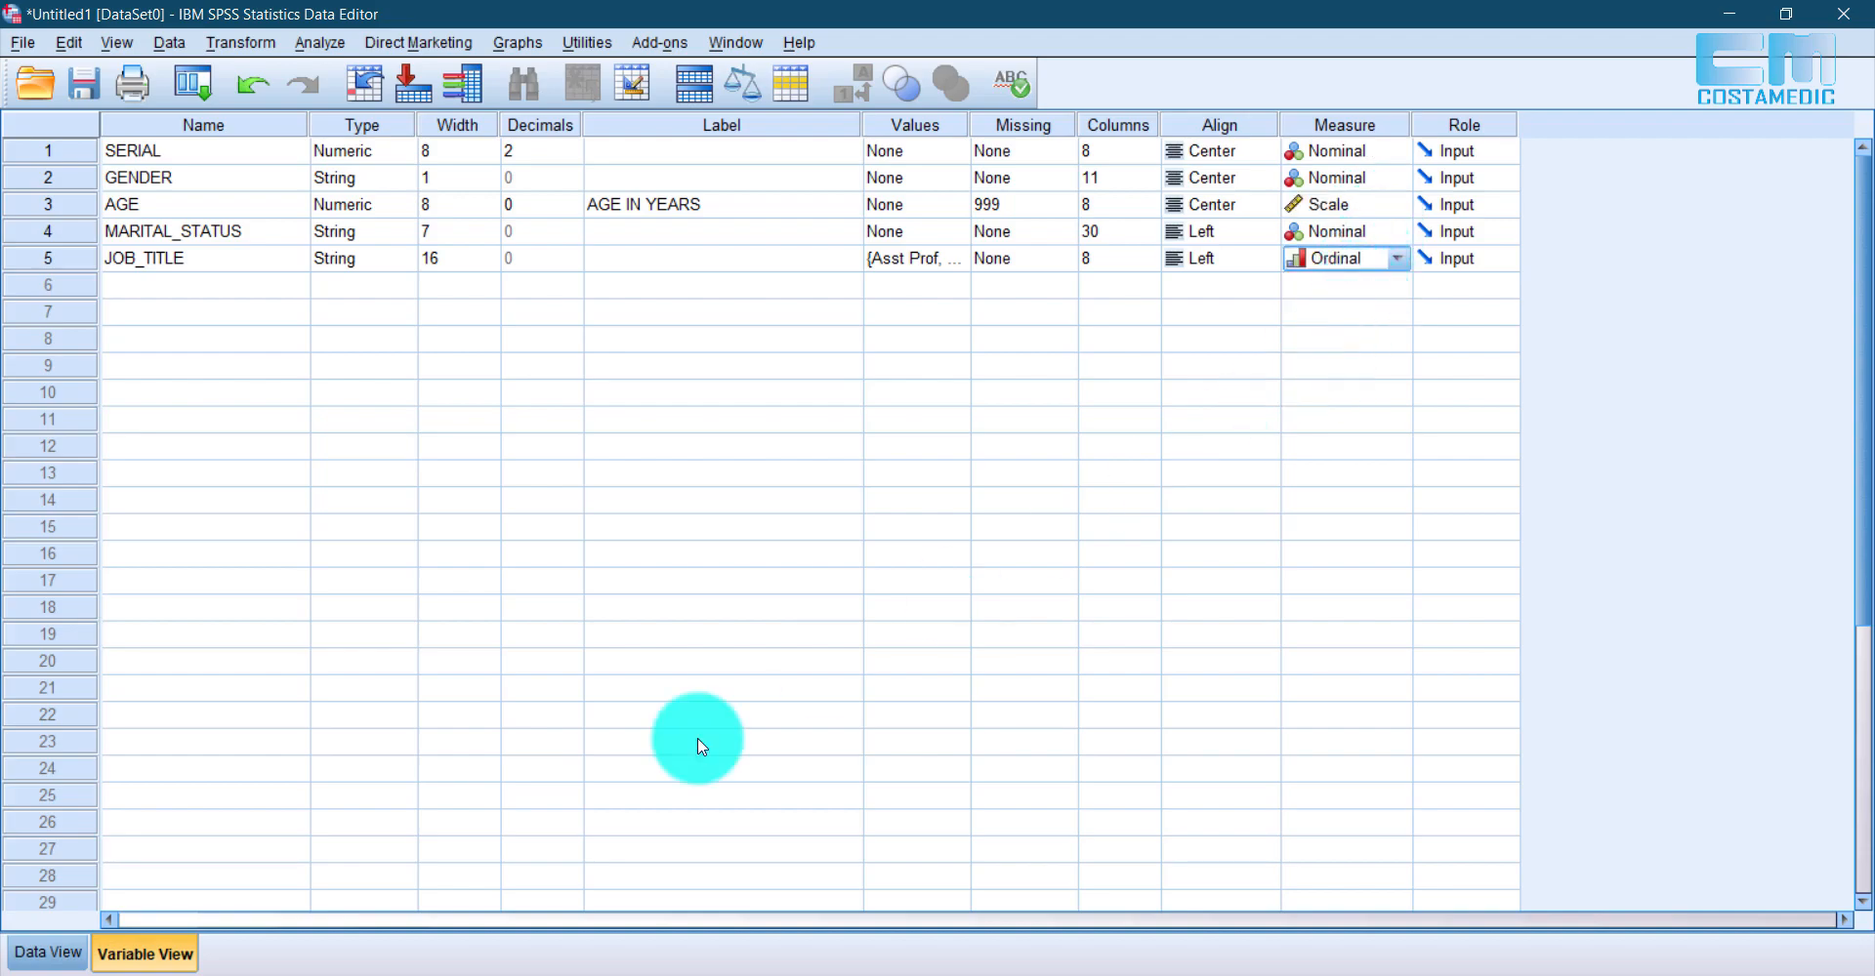
Step: Resize the MARITAL_STATUS column to 13 and JOB_TITLE to 15 in the data grid, and compare the job title categories with the ages
left_click(49, 954)
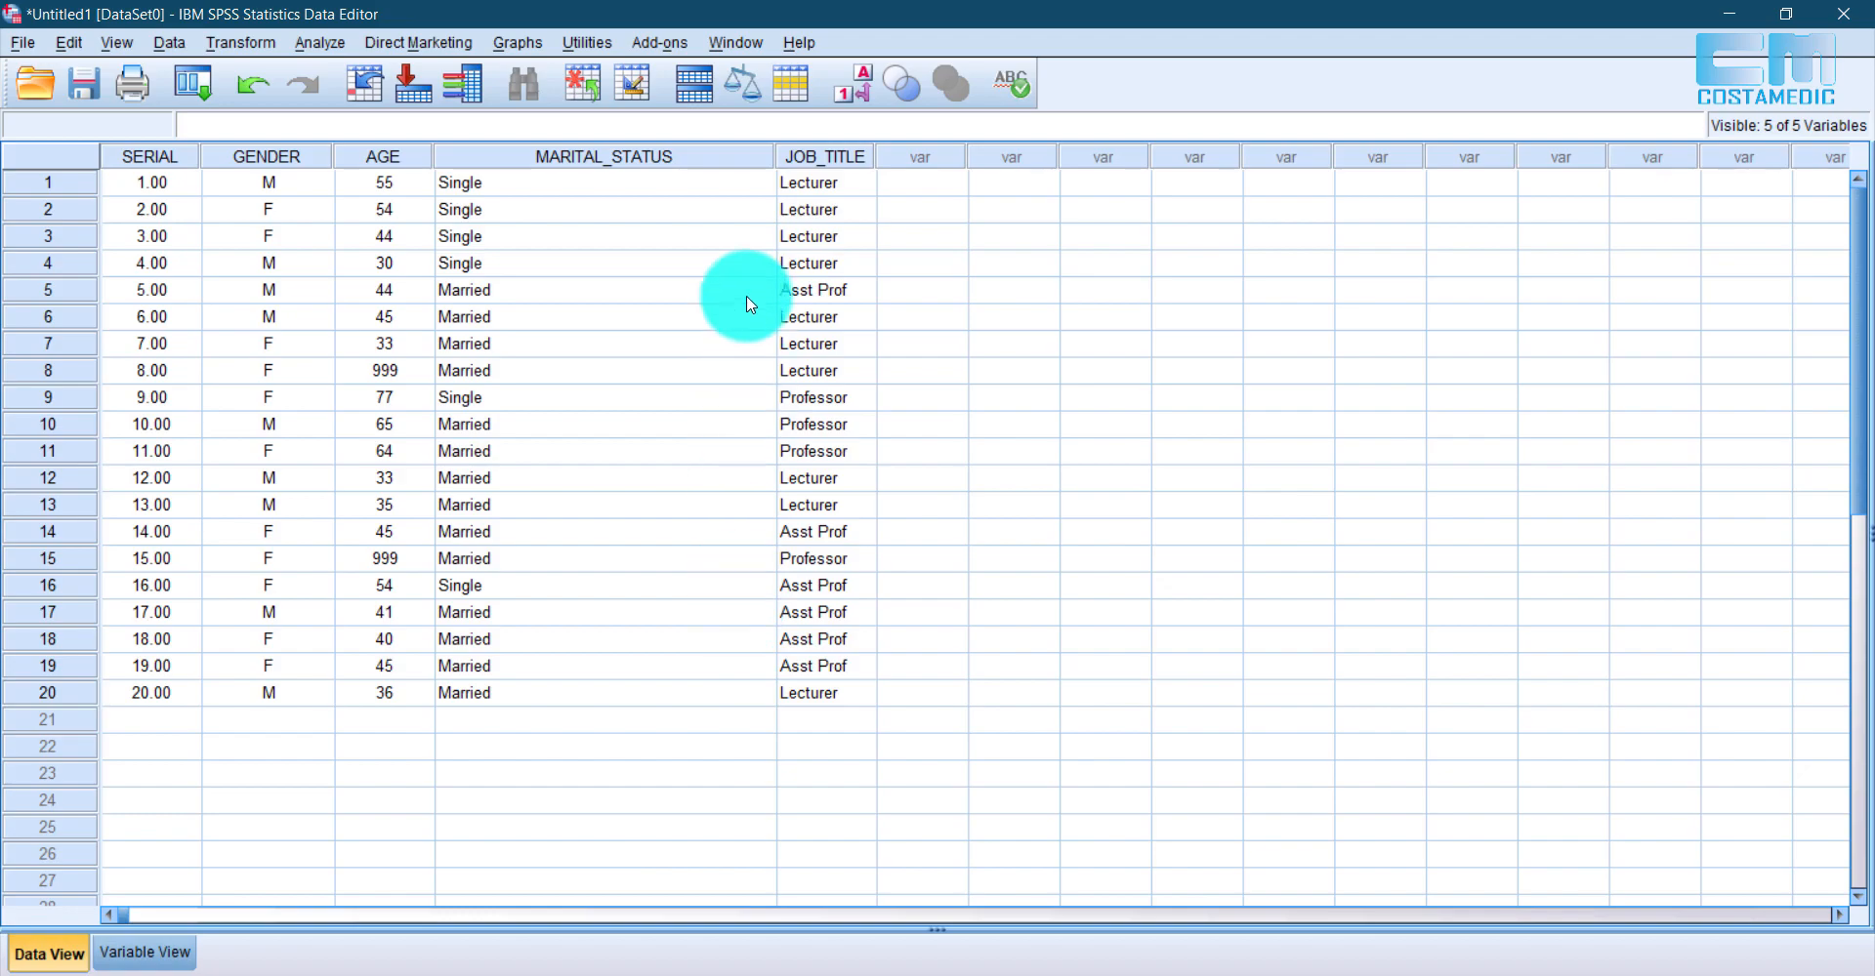
mouse_move(771, 154)
left_mouse_down()
mouse_move(588, 156)
mouse_move(765, 154)
left_mouse_up()
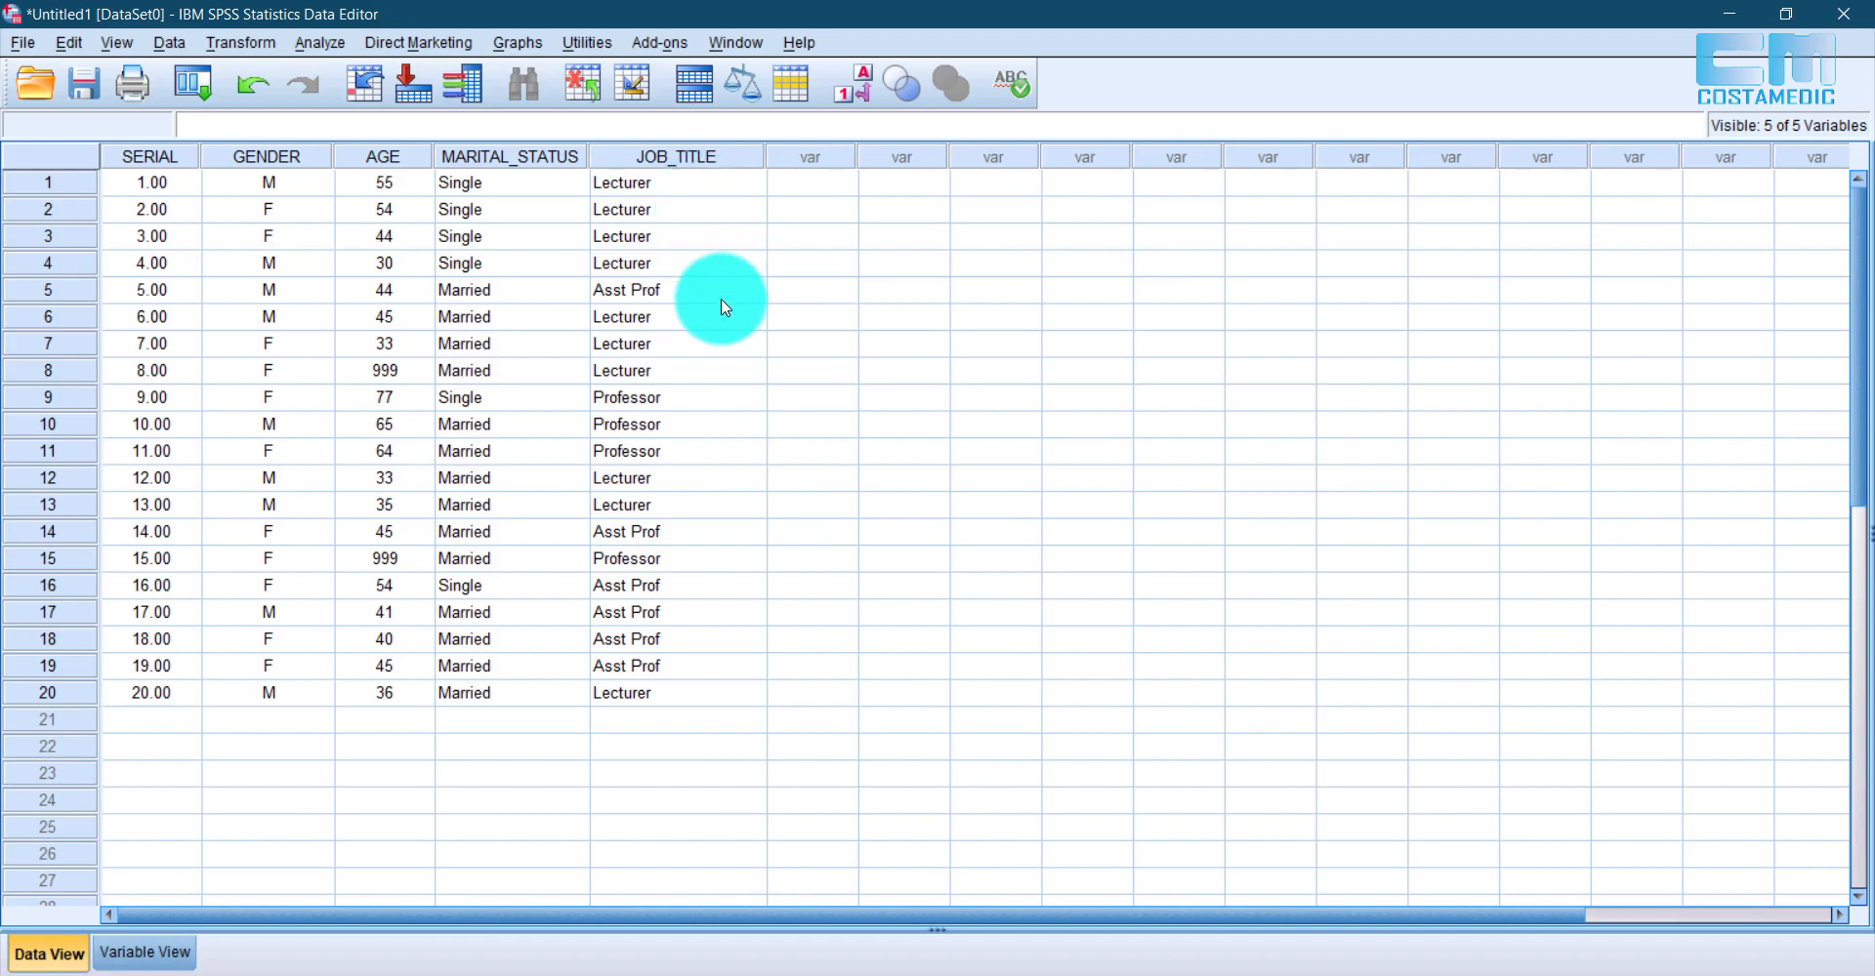
left_click(652, 297)
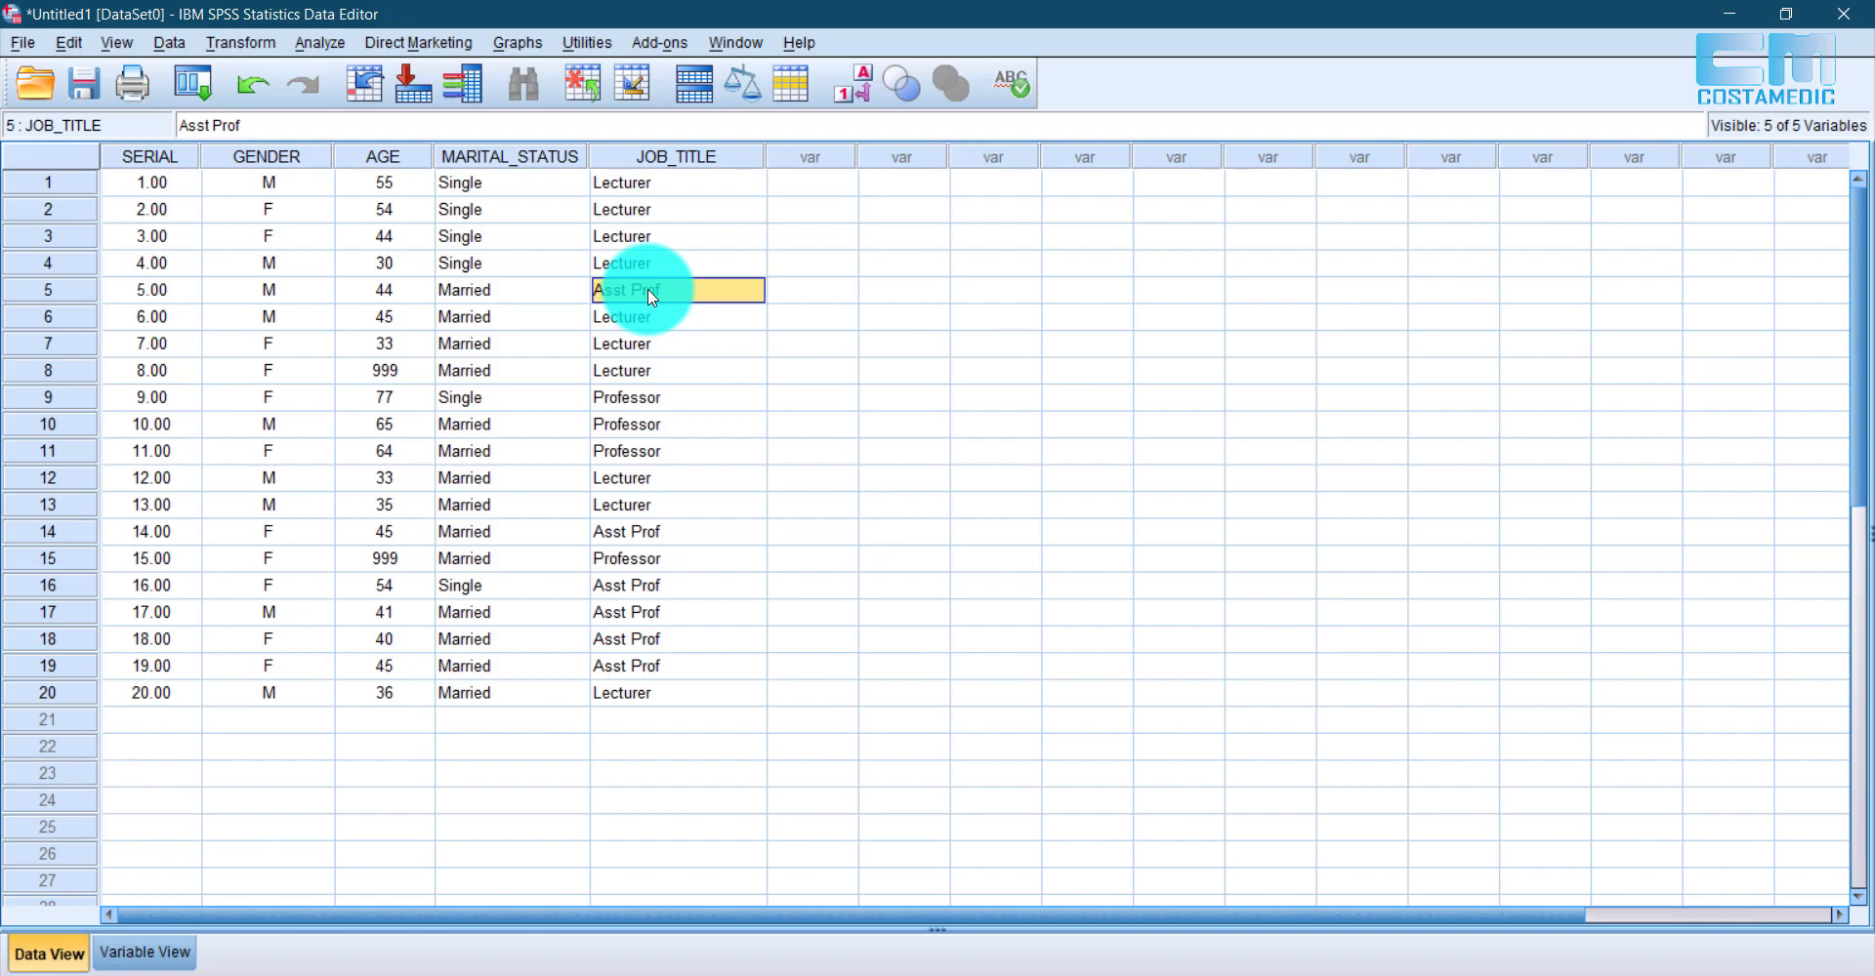
left_click(648, 261)
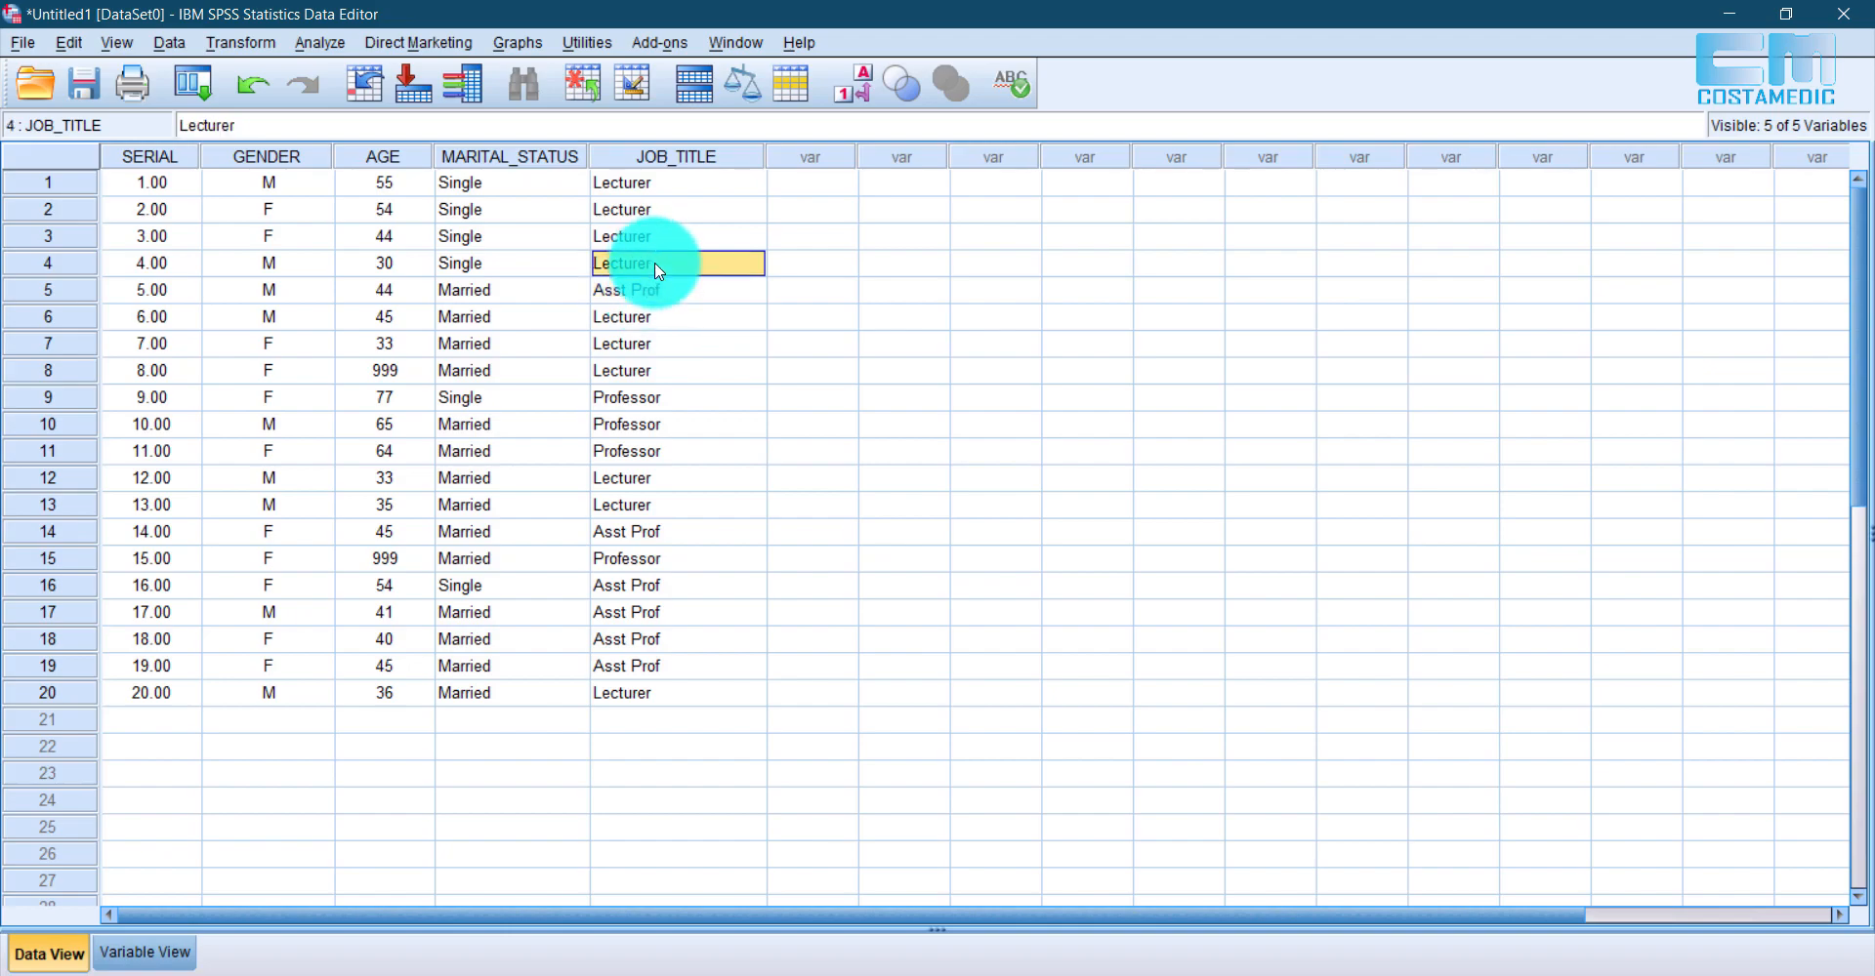
left_click(664, 457)
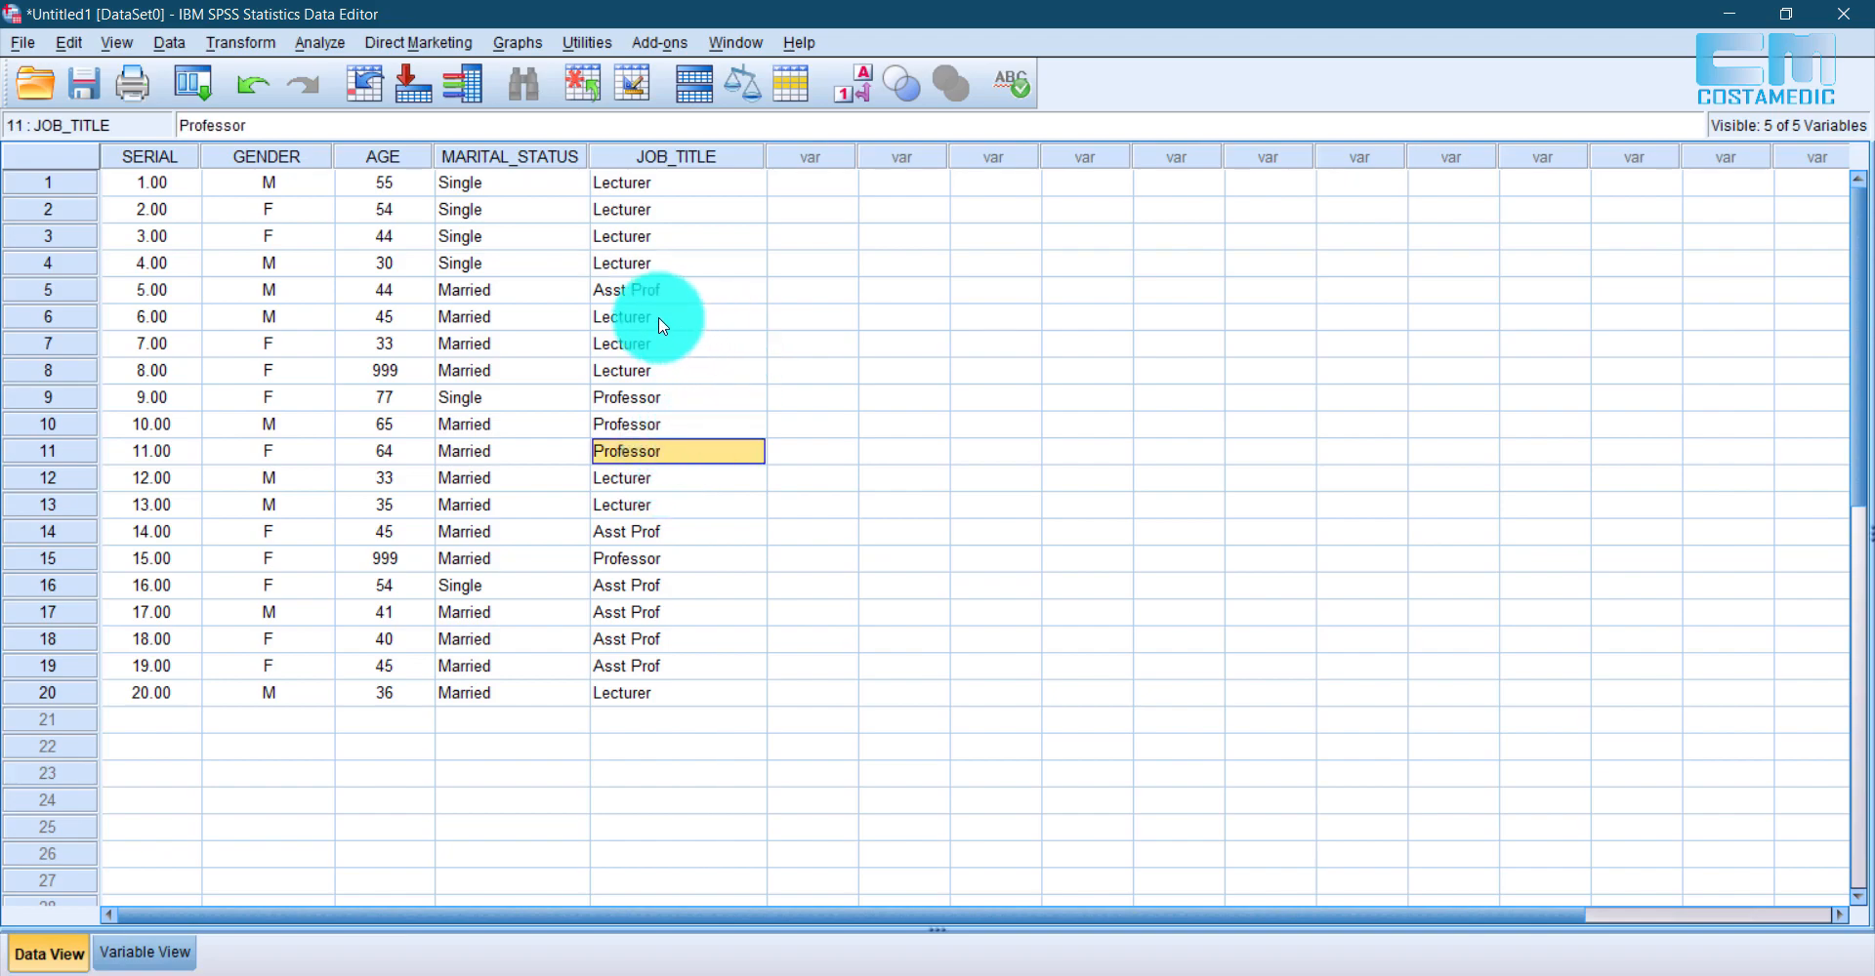
left_click(644, 296)
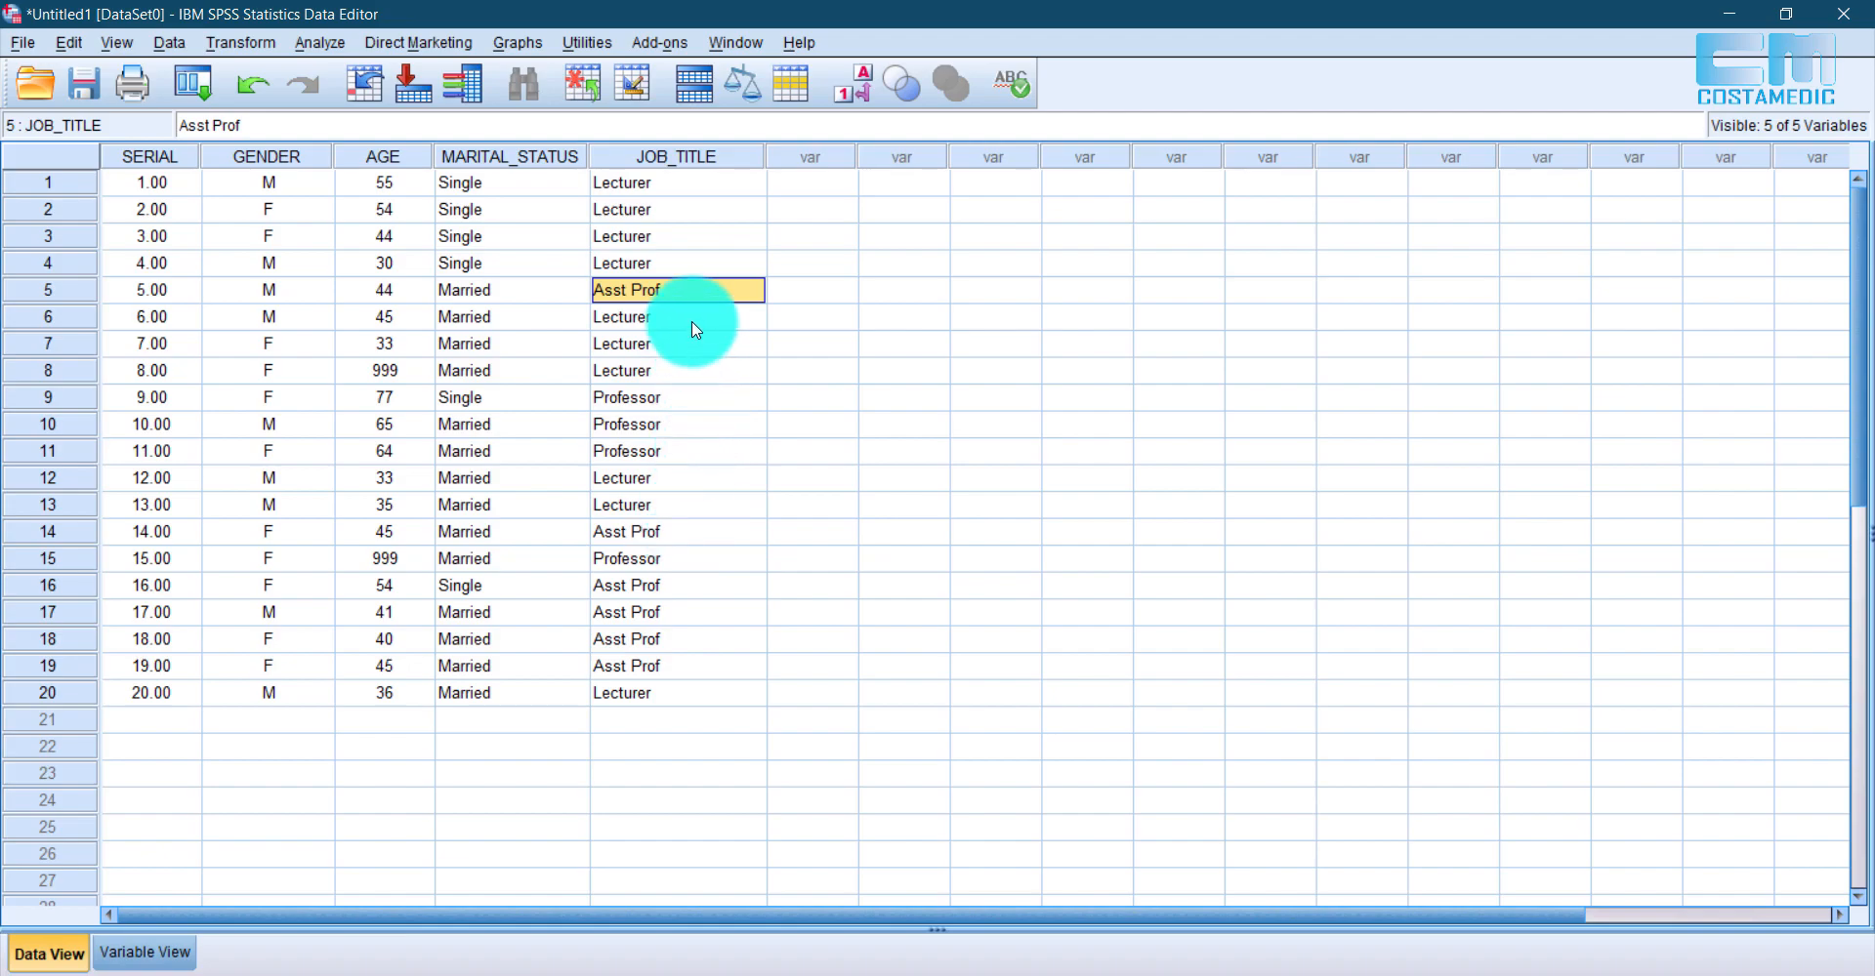
left_click(686, 262)
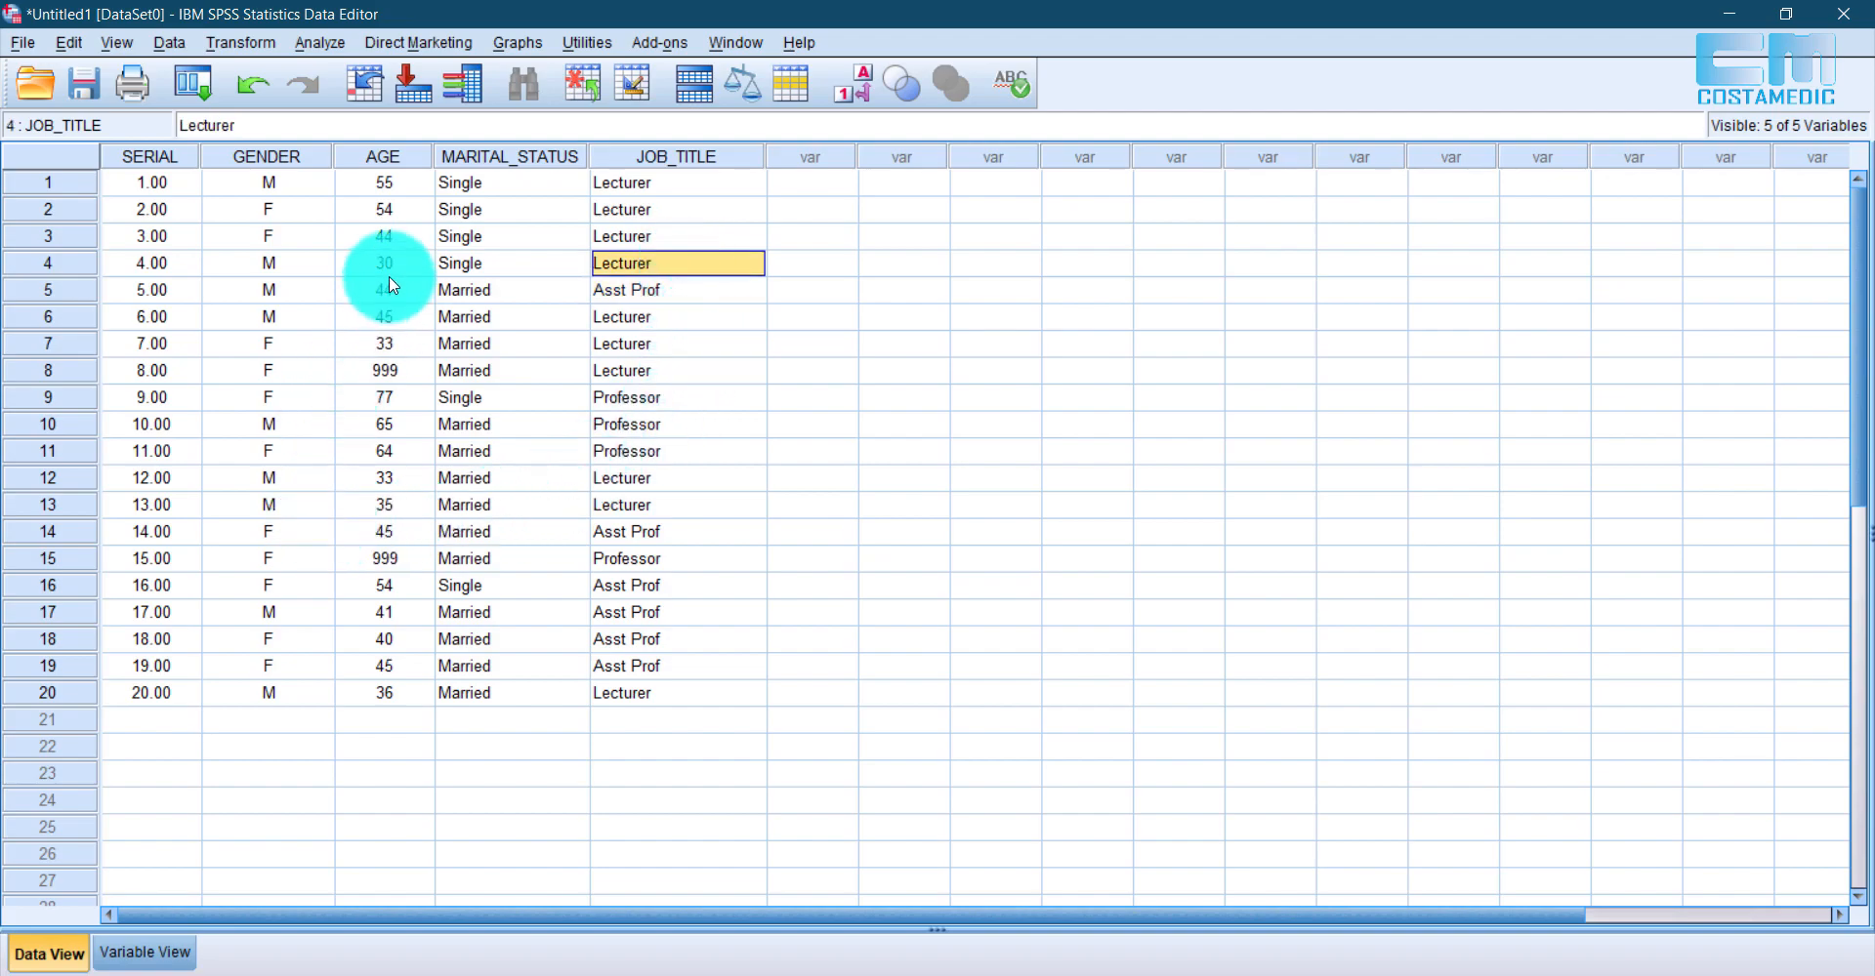
left_click_drag(384, 263, 389, 313)
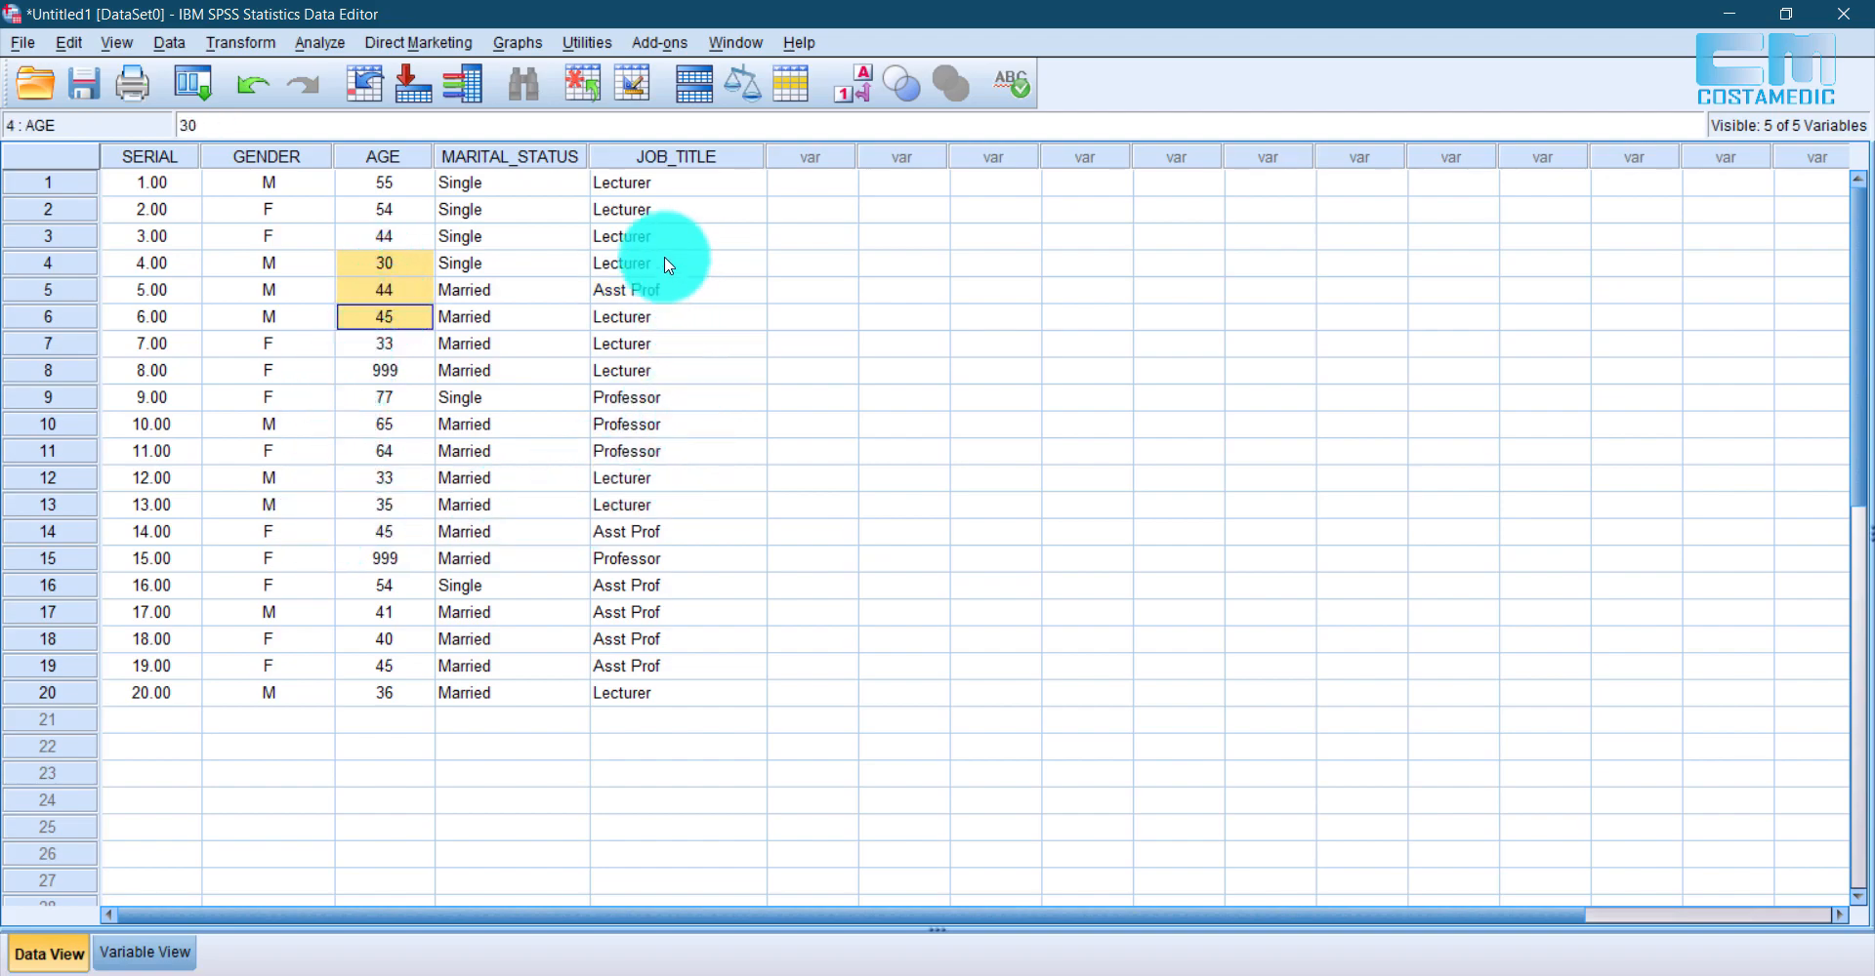
left_click_drag(654, 185, 635, 670)
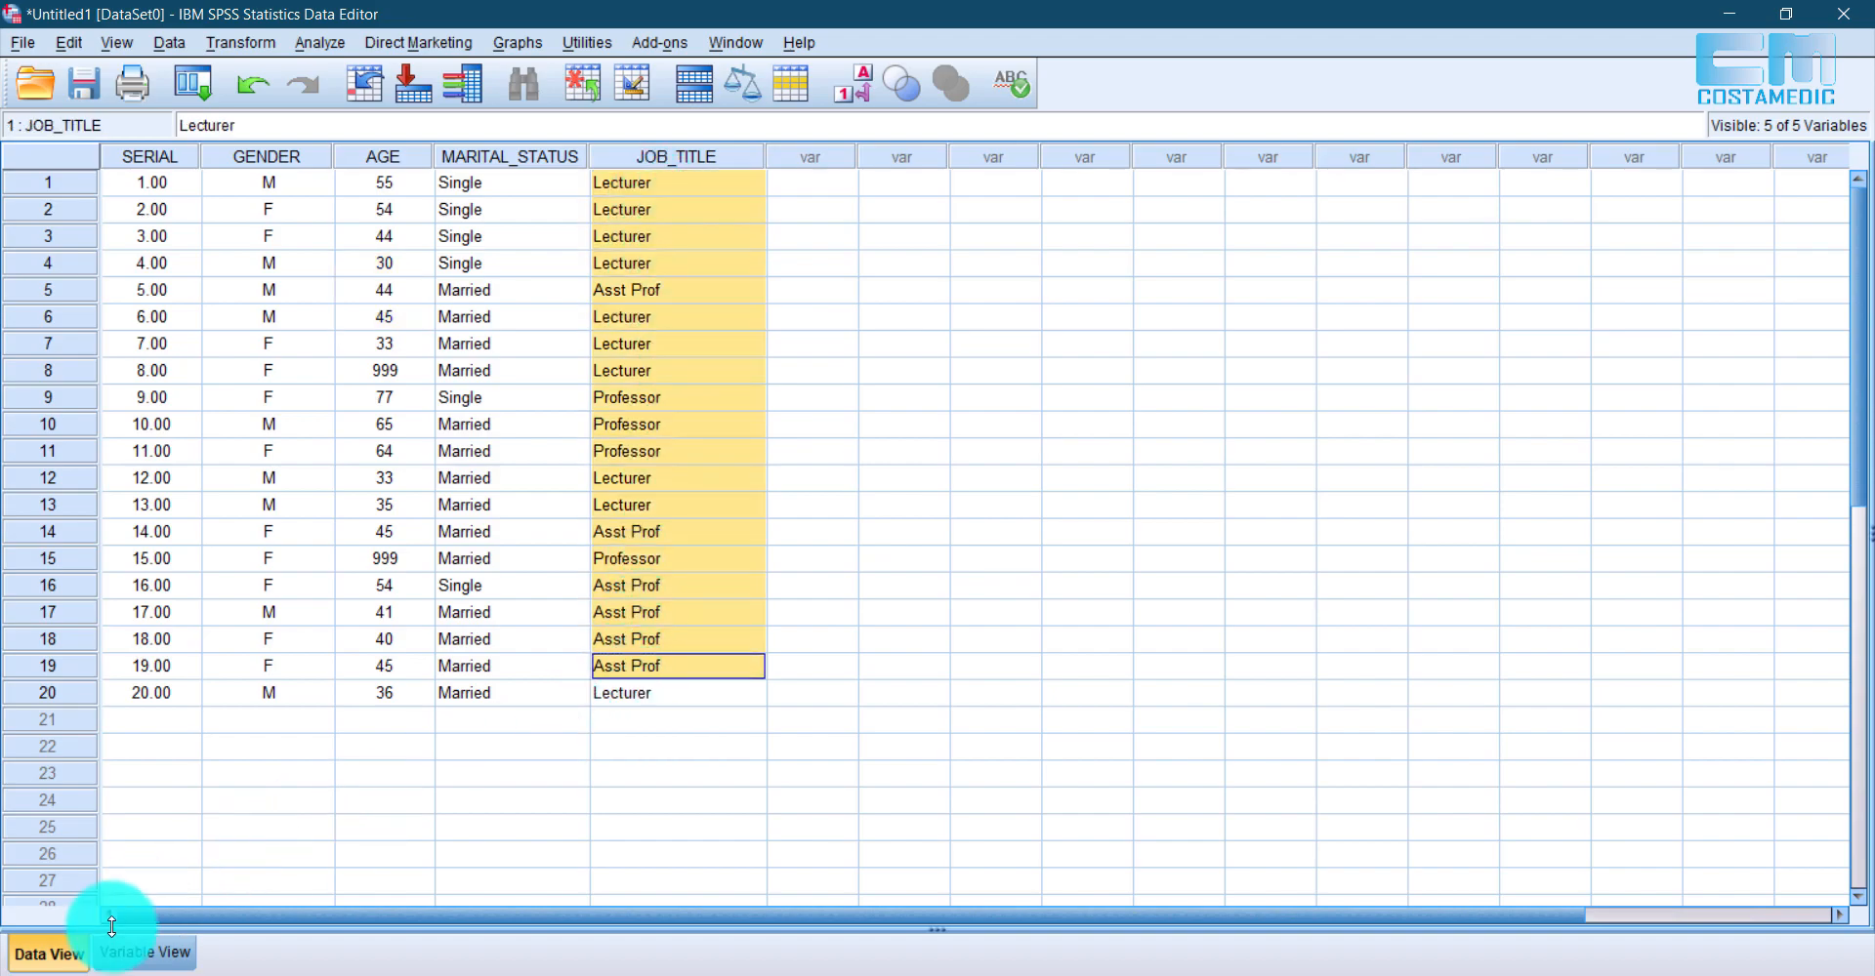
Step: Return to the variable definitions, keep Ordinal as JOB_TITLE's measure, and select the Role column
left_click(144, 953)
left_click(1398, 260)
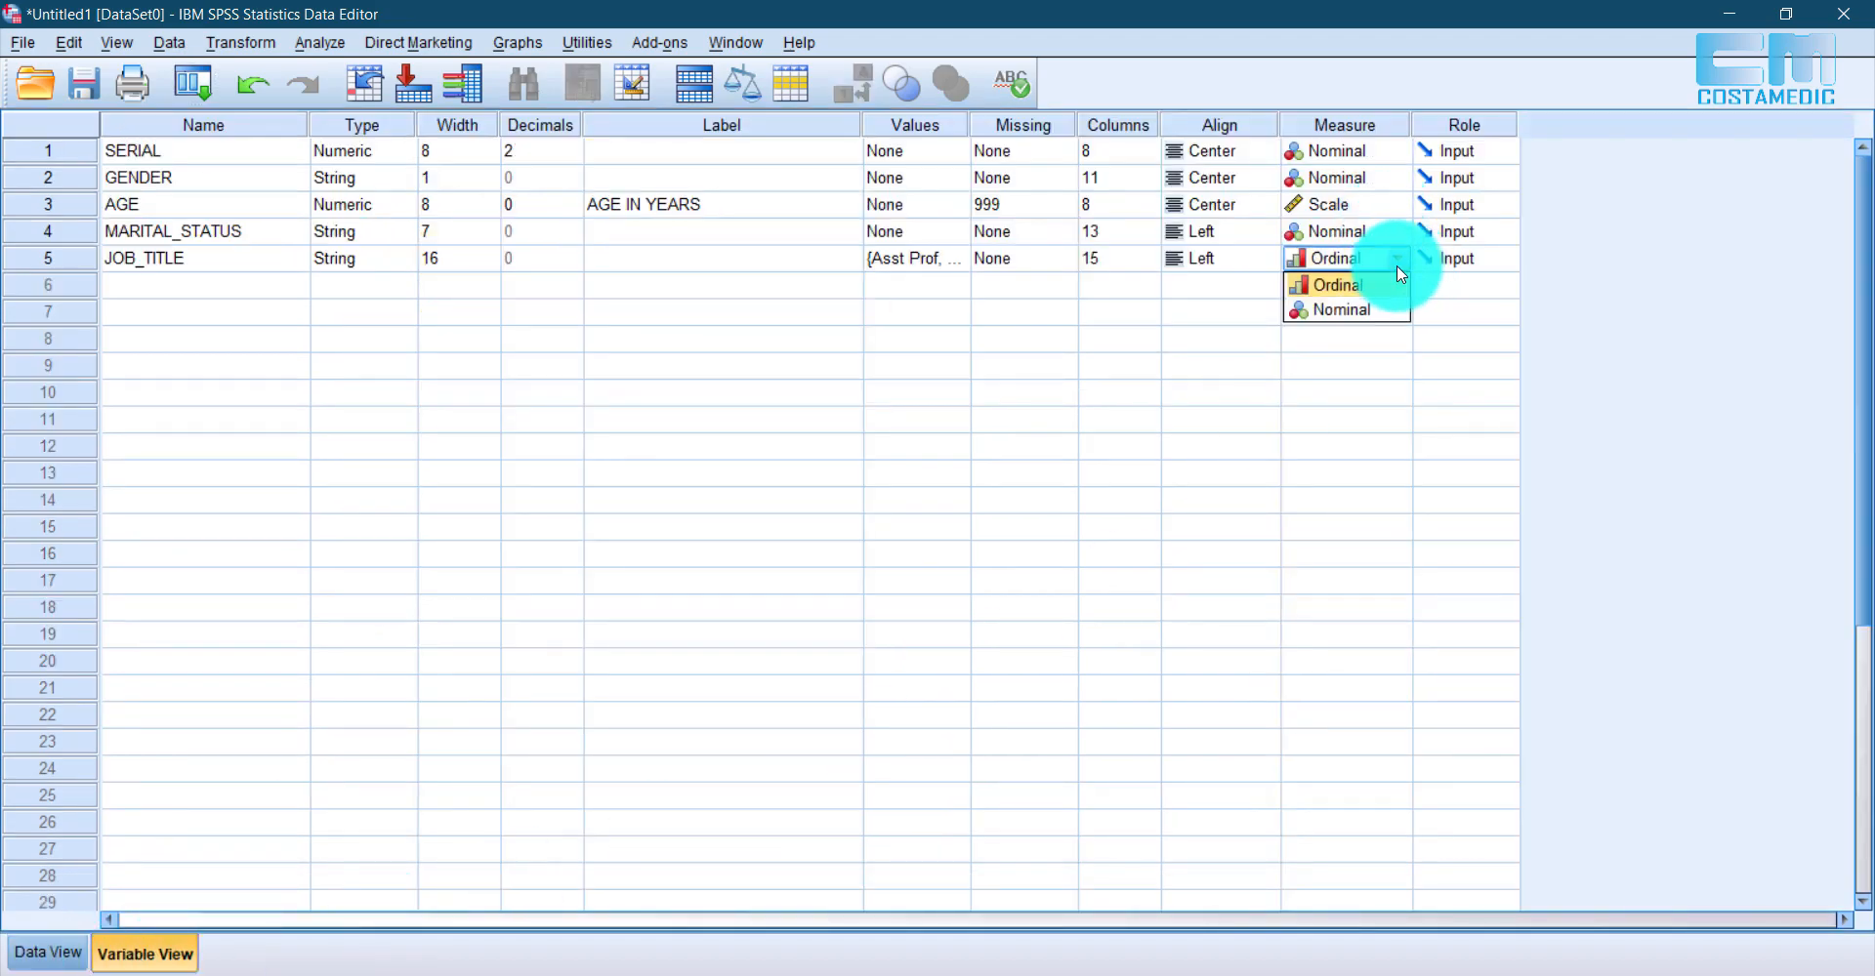
left_click(1382, 285)
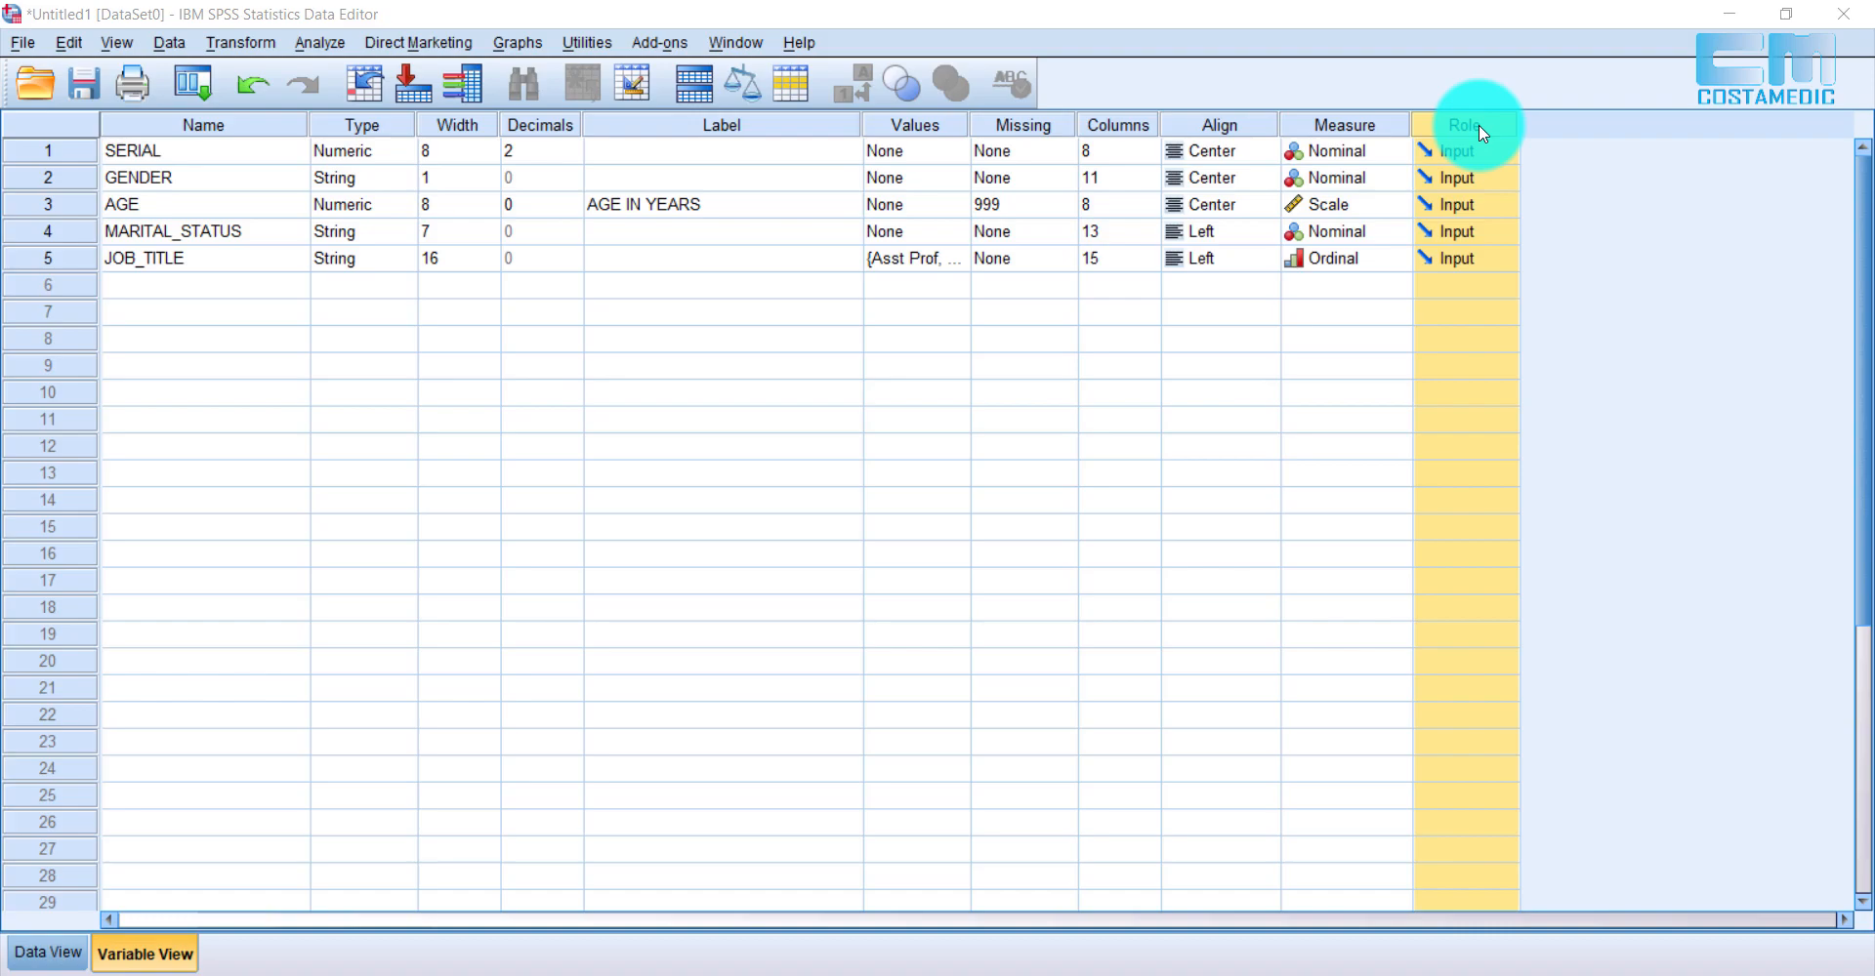
Step: Toggle value labels on and off in the data grid, and review the variable definitions and the data grid
left_click(9, 959)
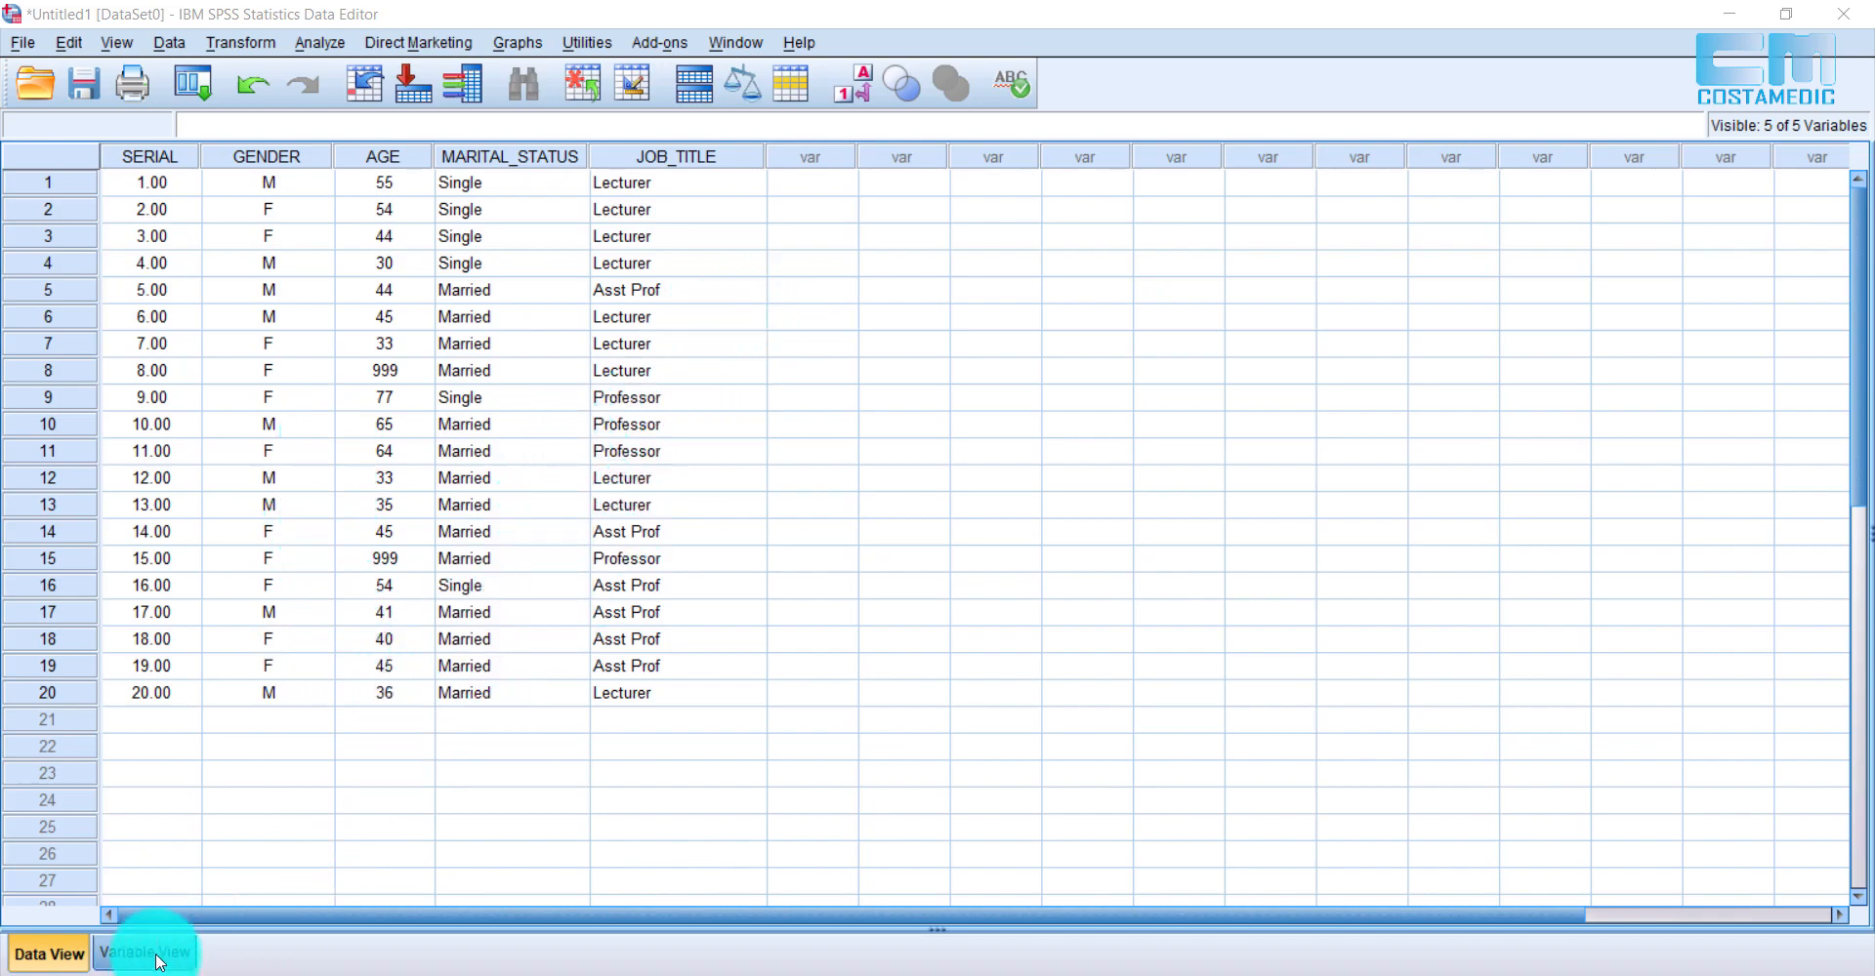
left_click(858, 75)
left_click(857, 75)
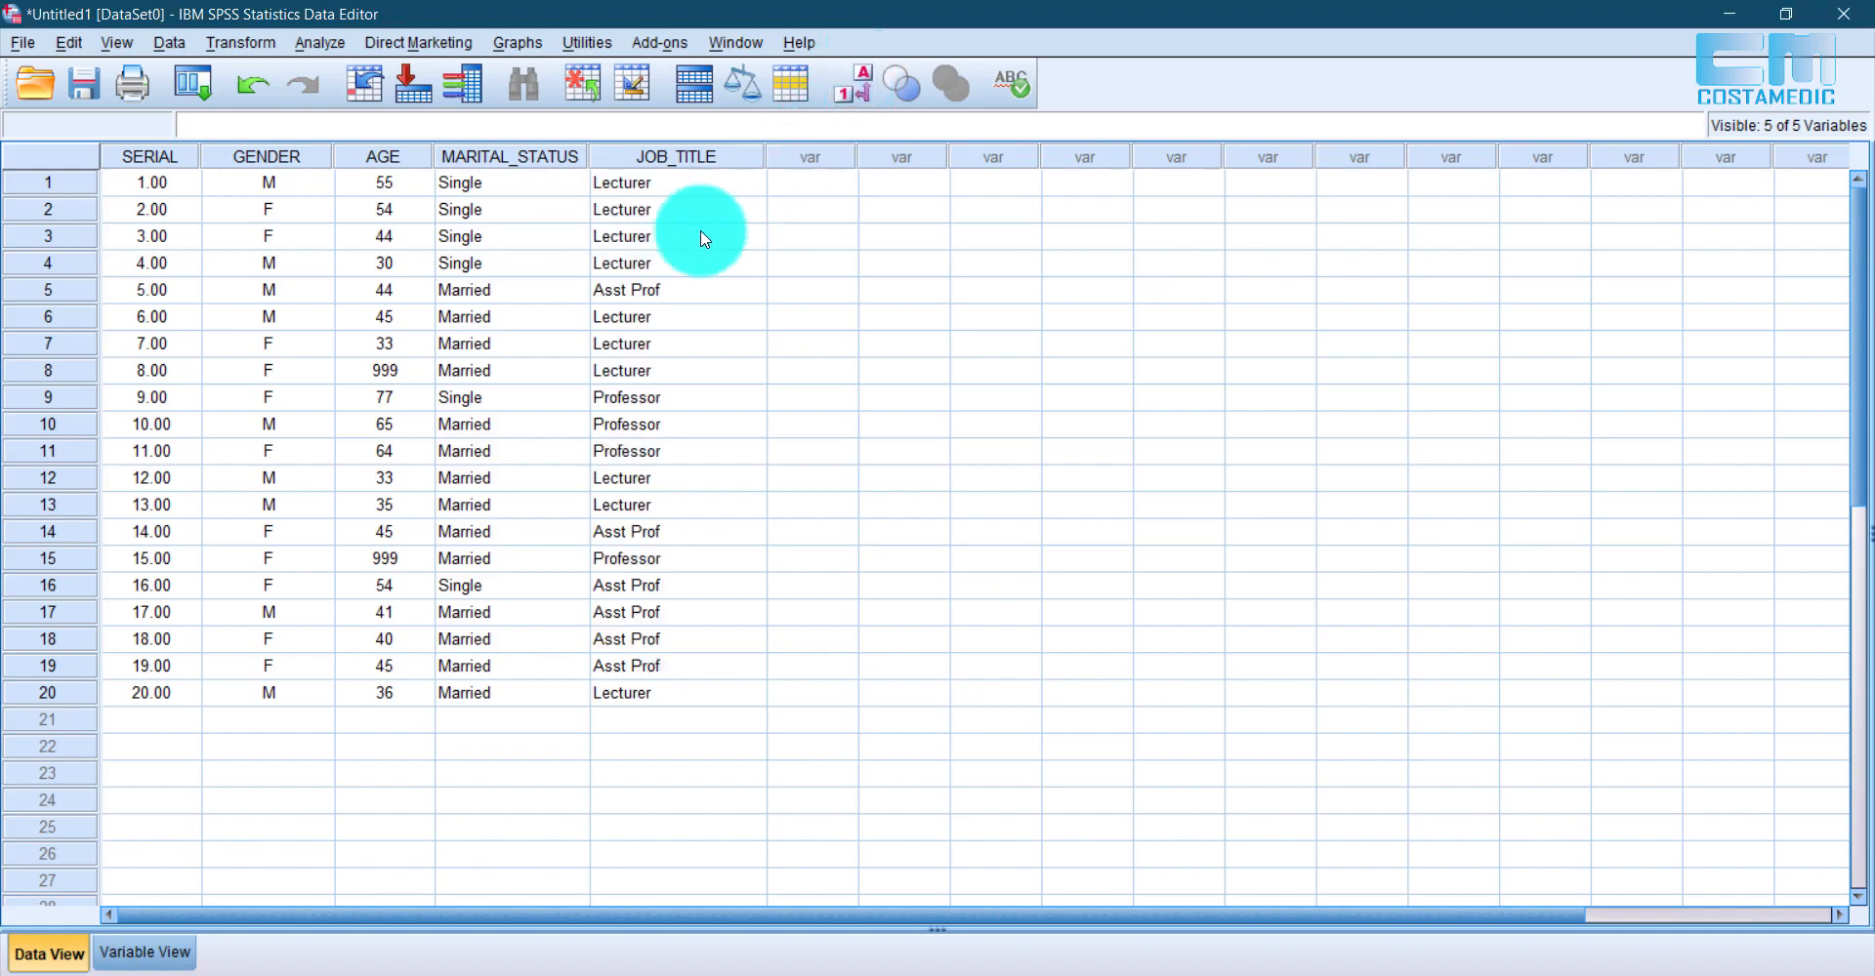
left_click(137, 957)
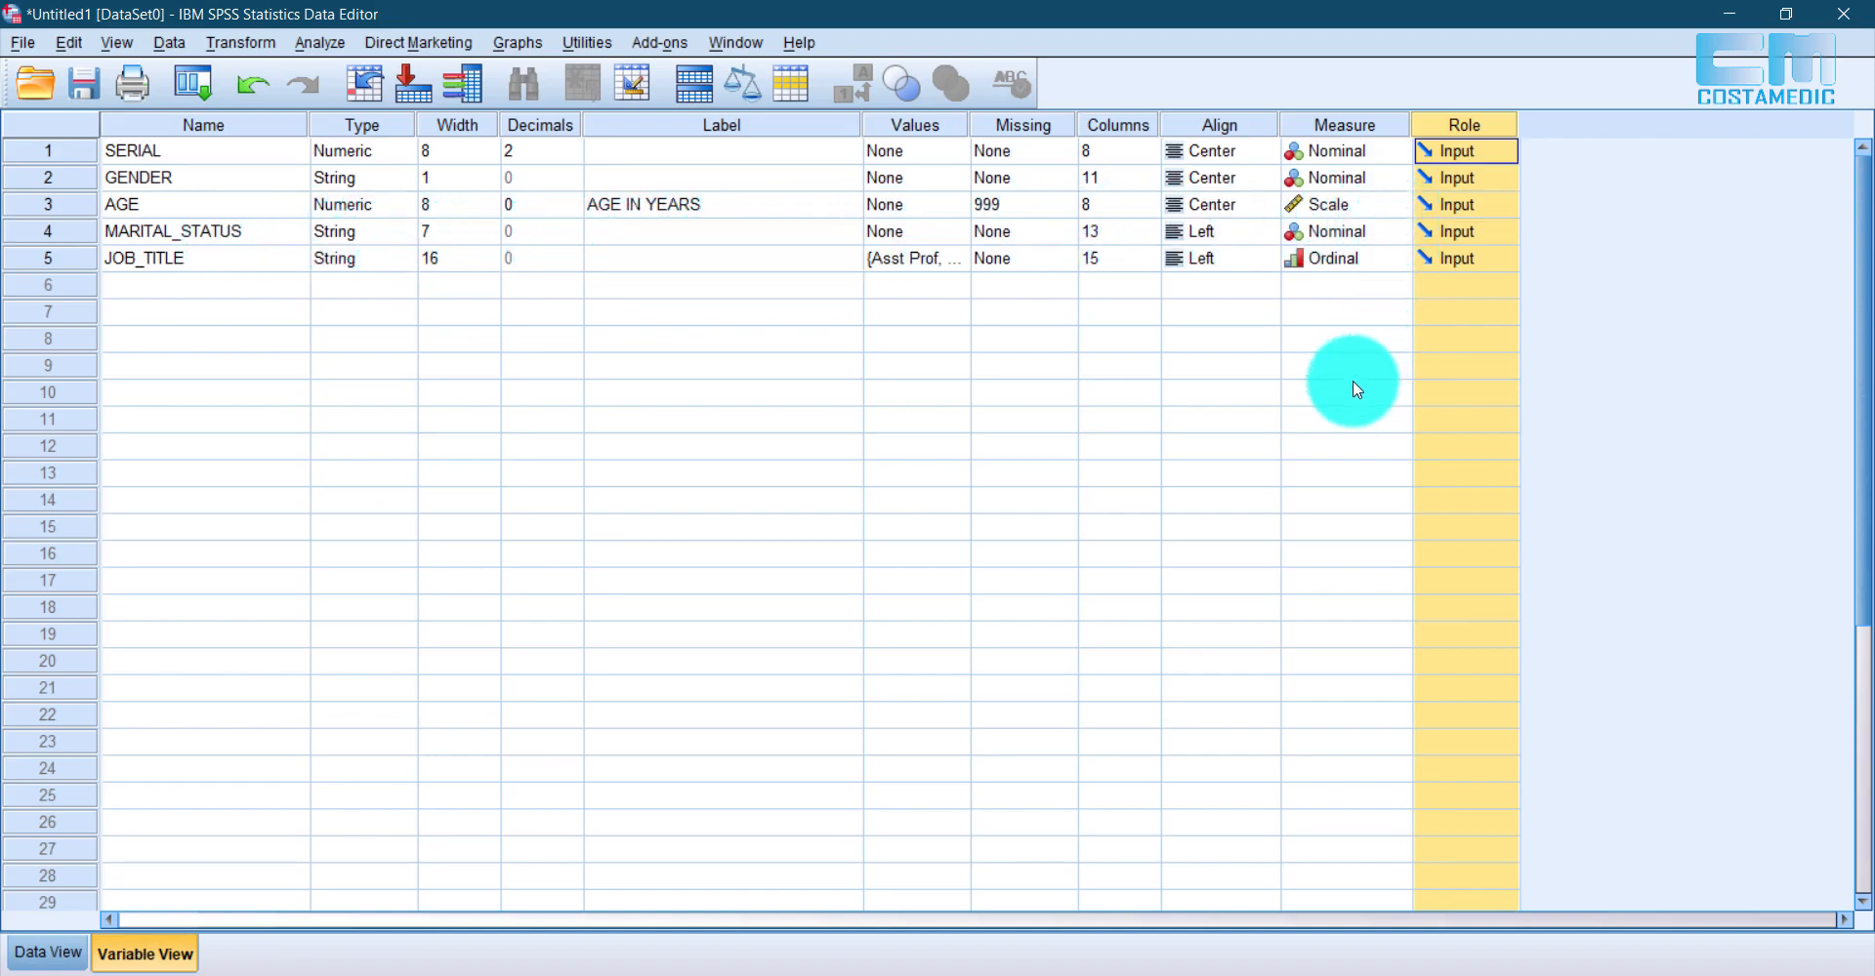
left_click(44, 952)
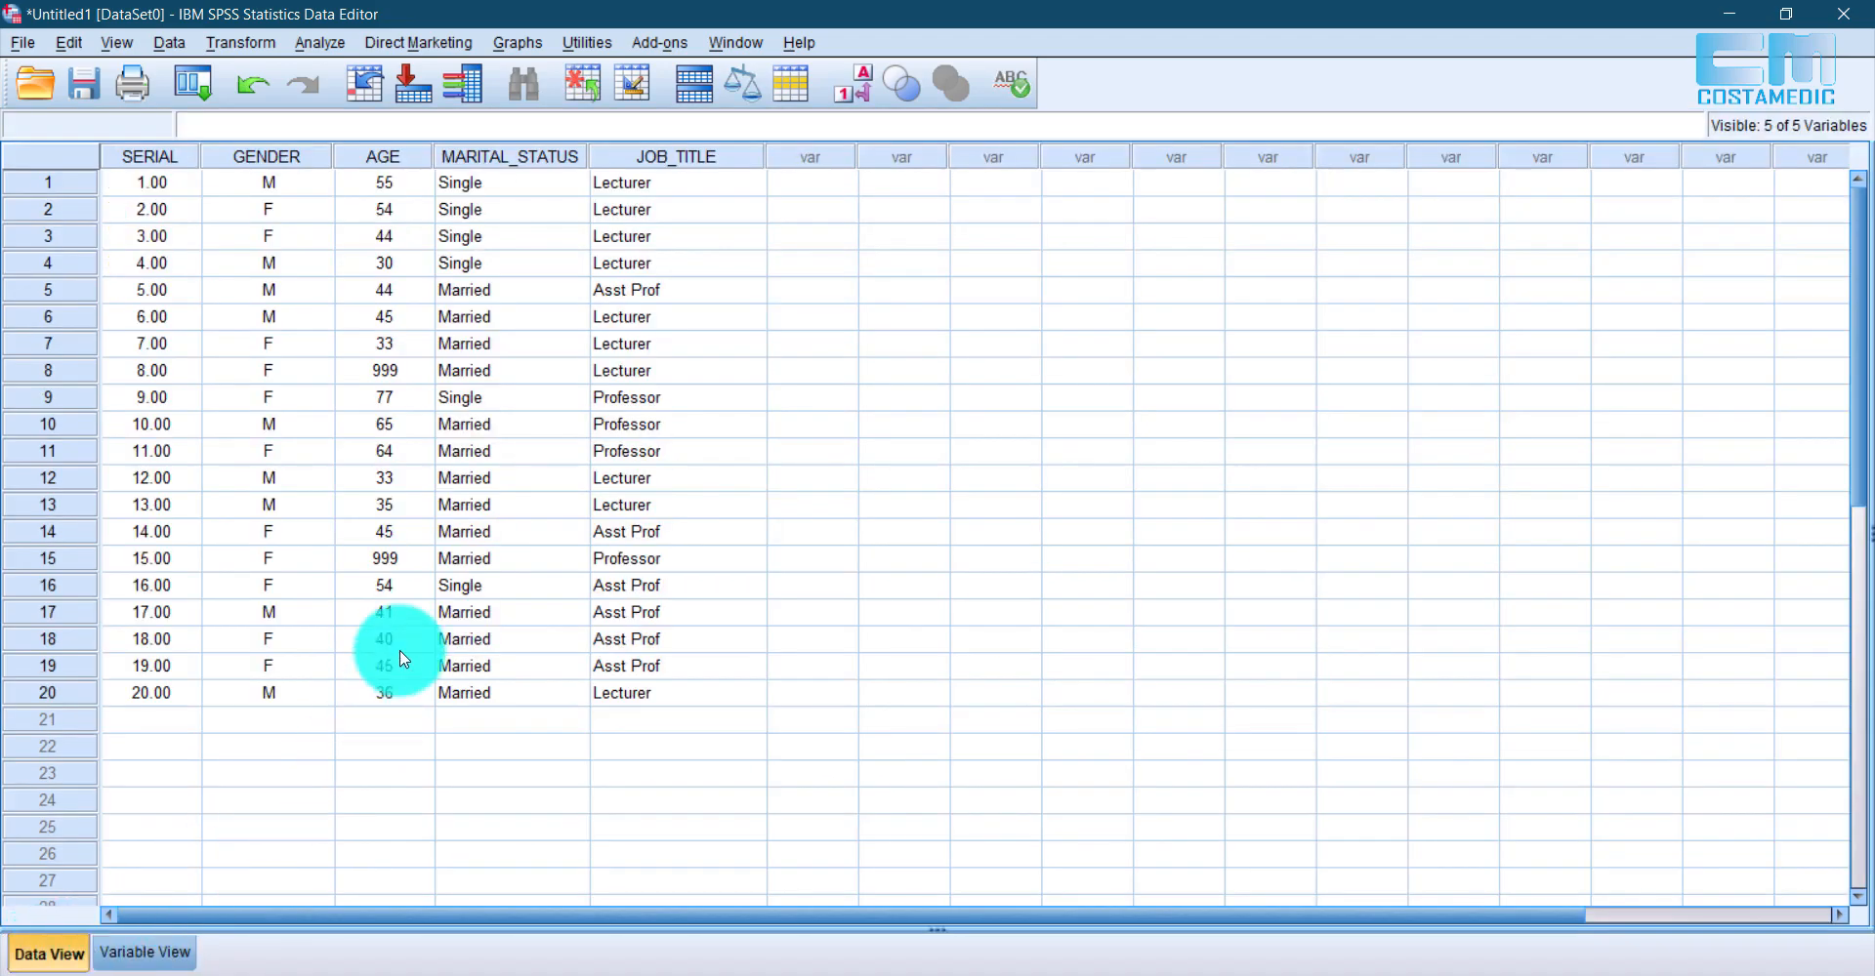